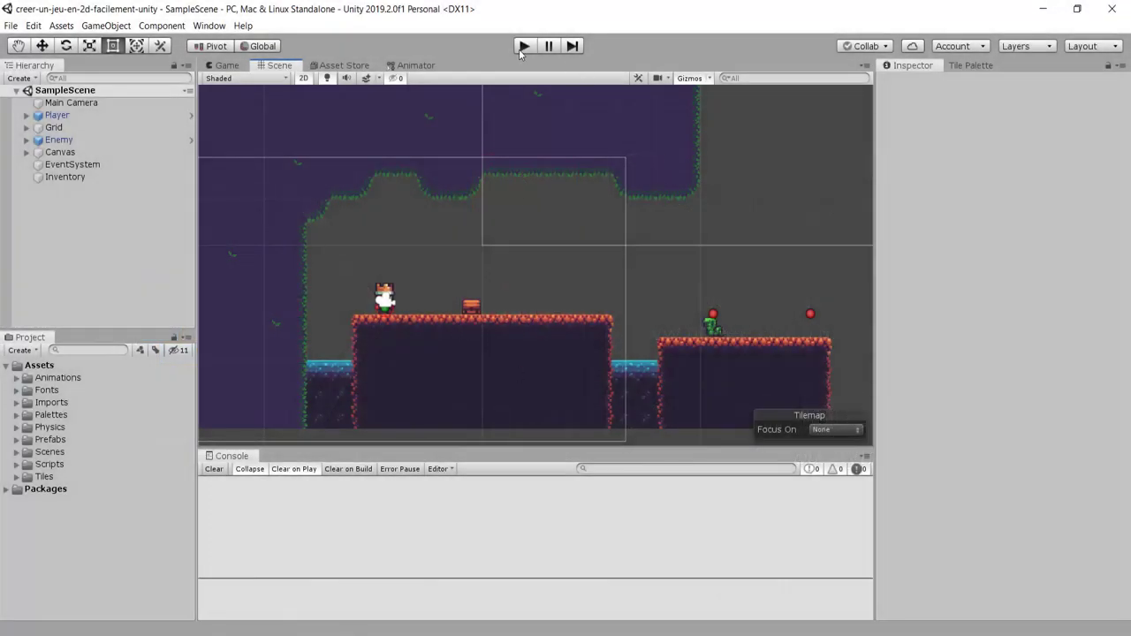
Test-play the level, walking the player to the right, then stop play mode.
click(521, 48)
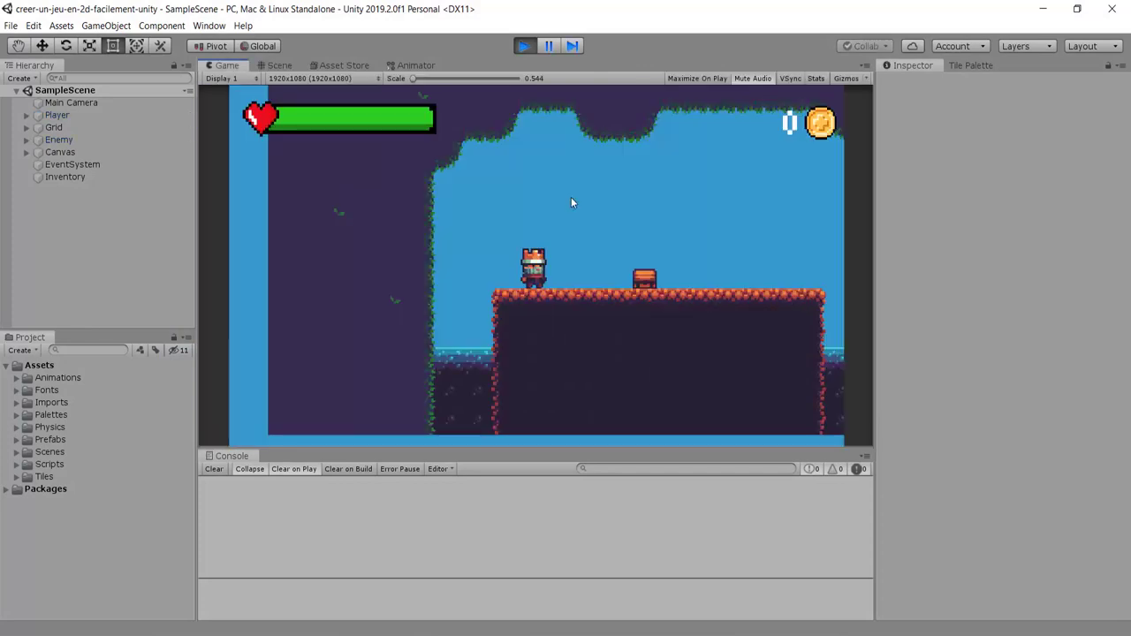
key(Right)
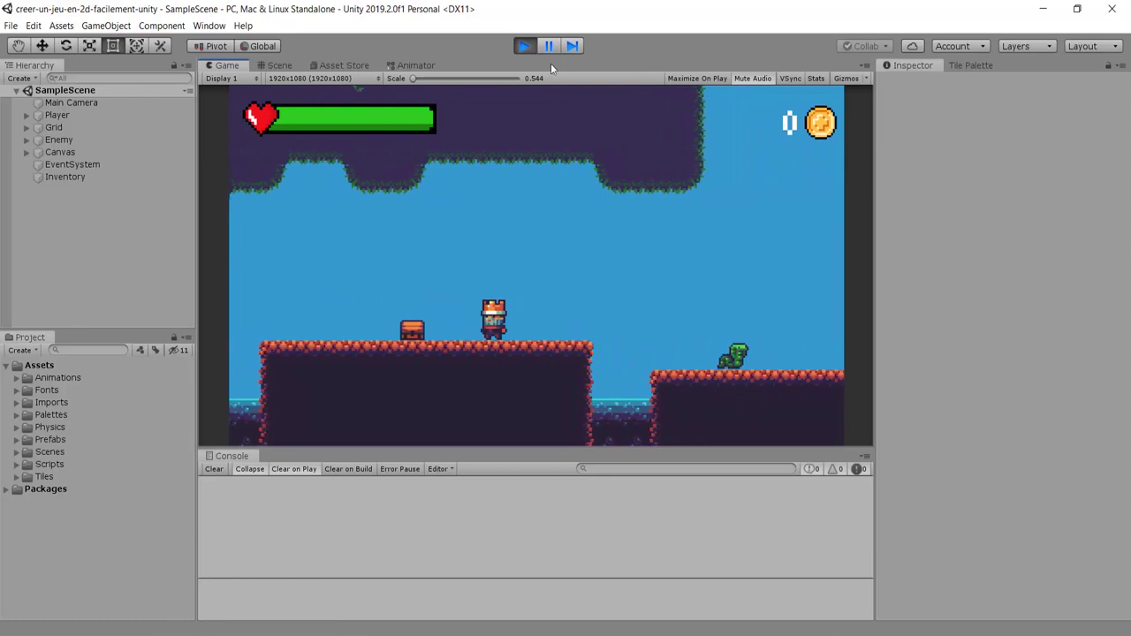
click(524, 46)
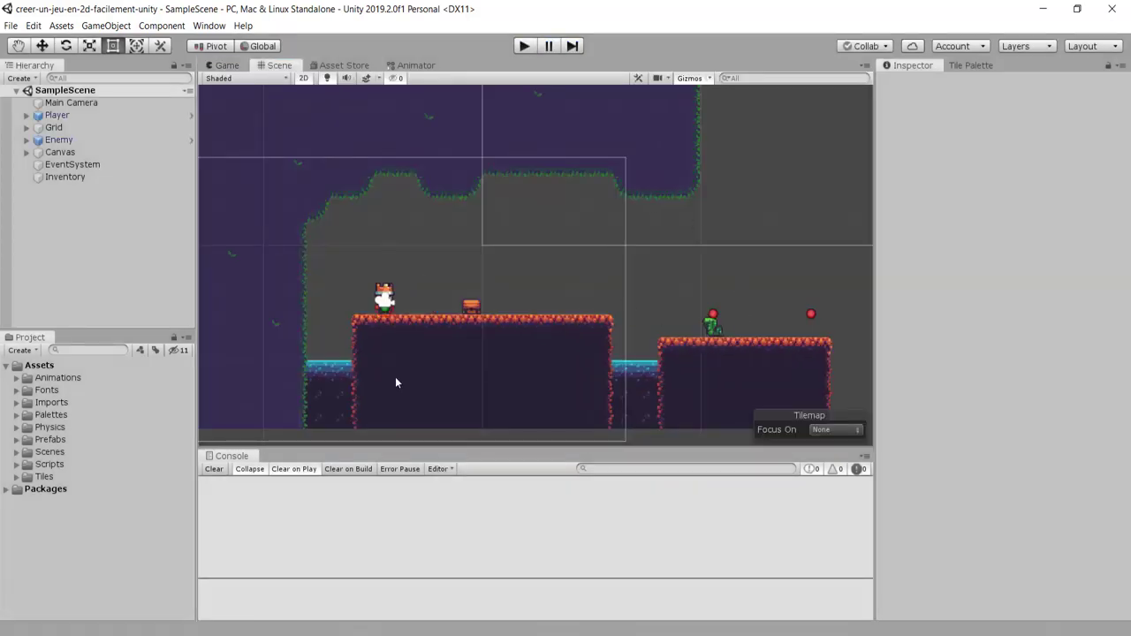
scroll(763, 381, down, 3)
scroll(764, 382, up, 2)
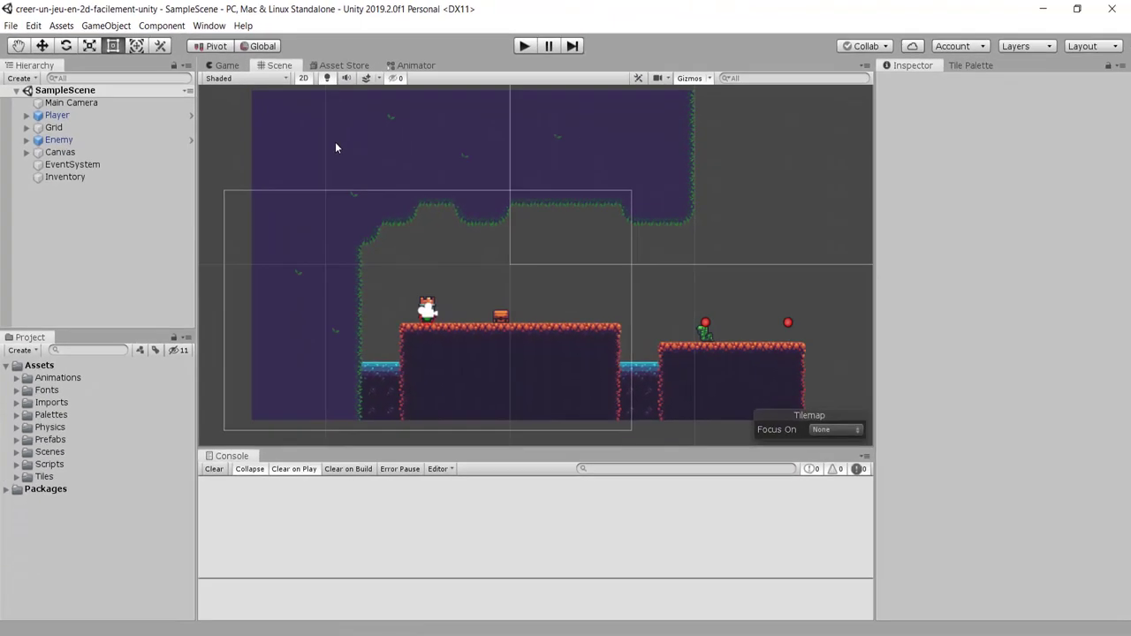
Locate and select the SampleScene asset in the Scenes folder.
click(15, 451)
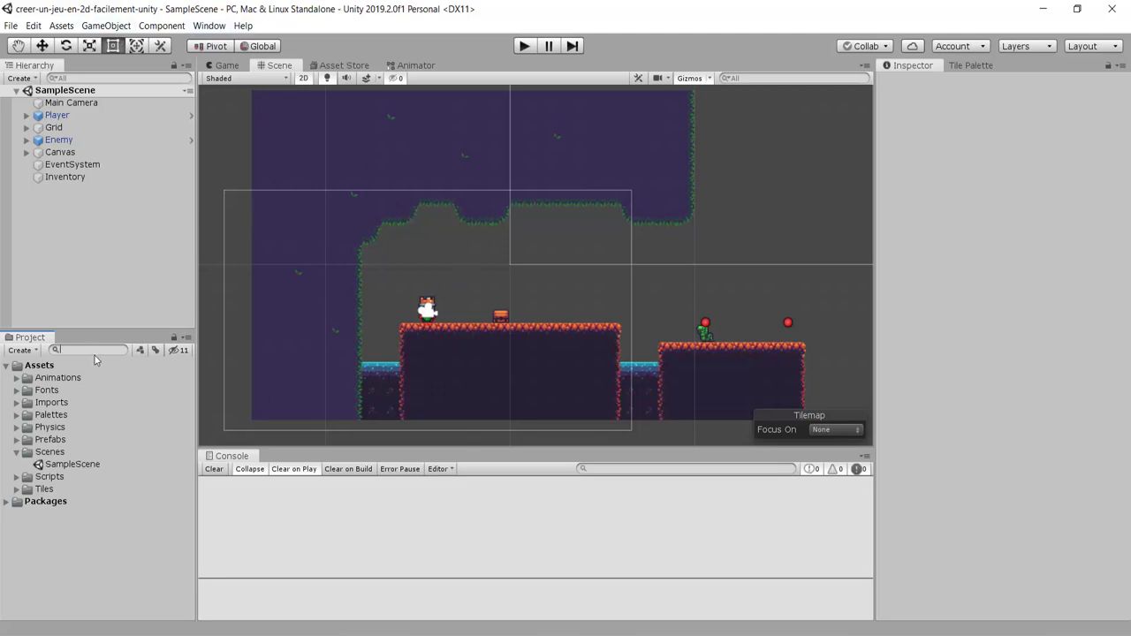
text(Sampl)
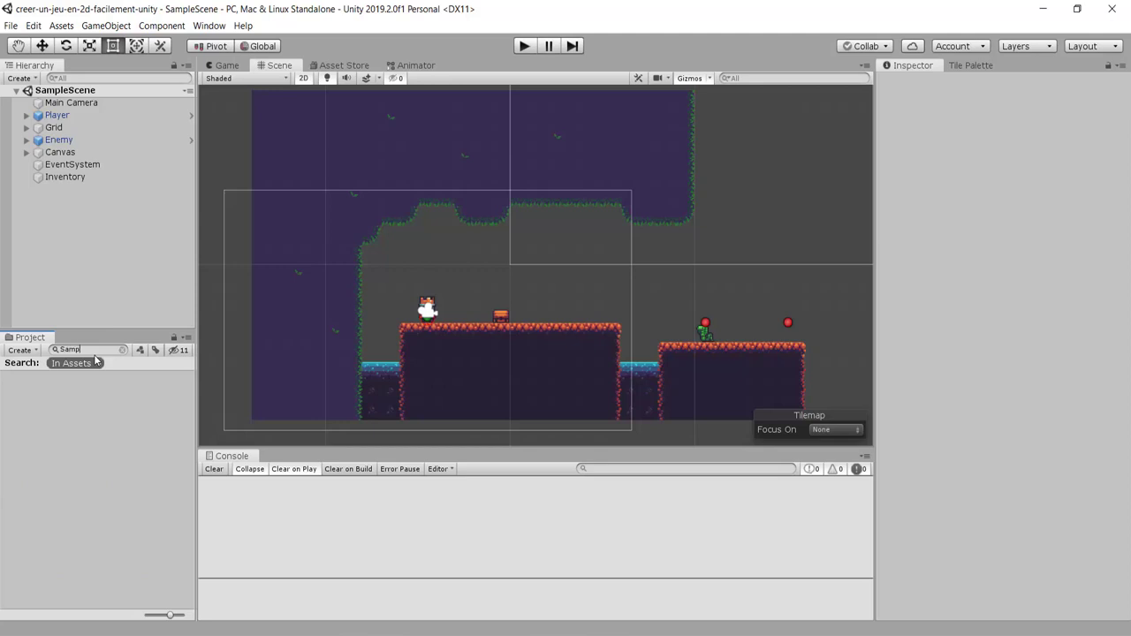
text(eScene)
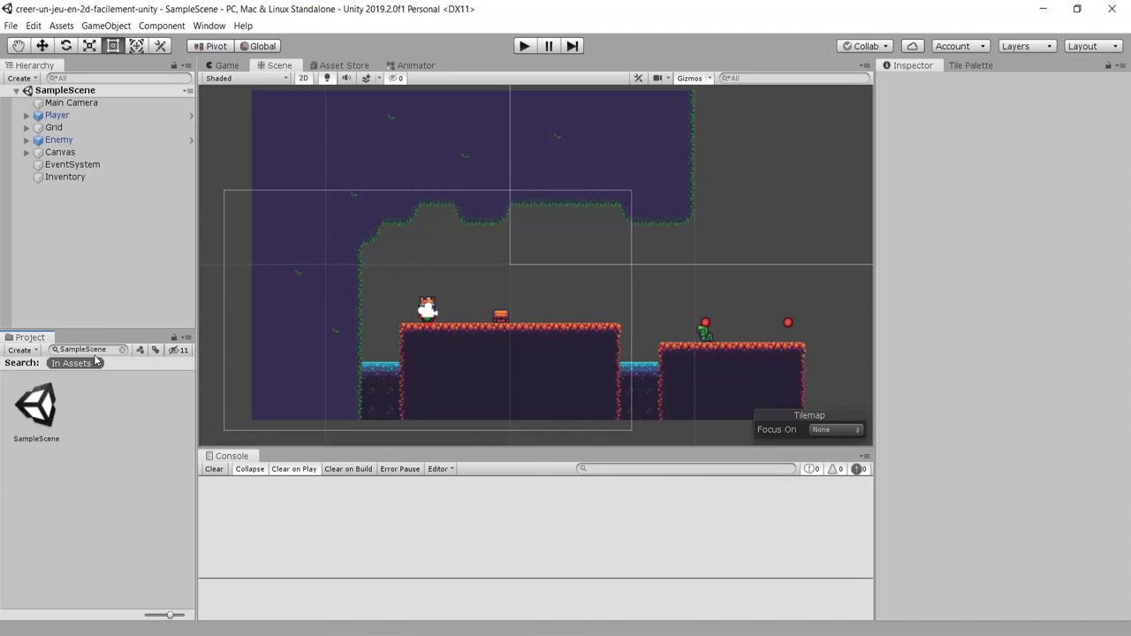
click(42, 411)
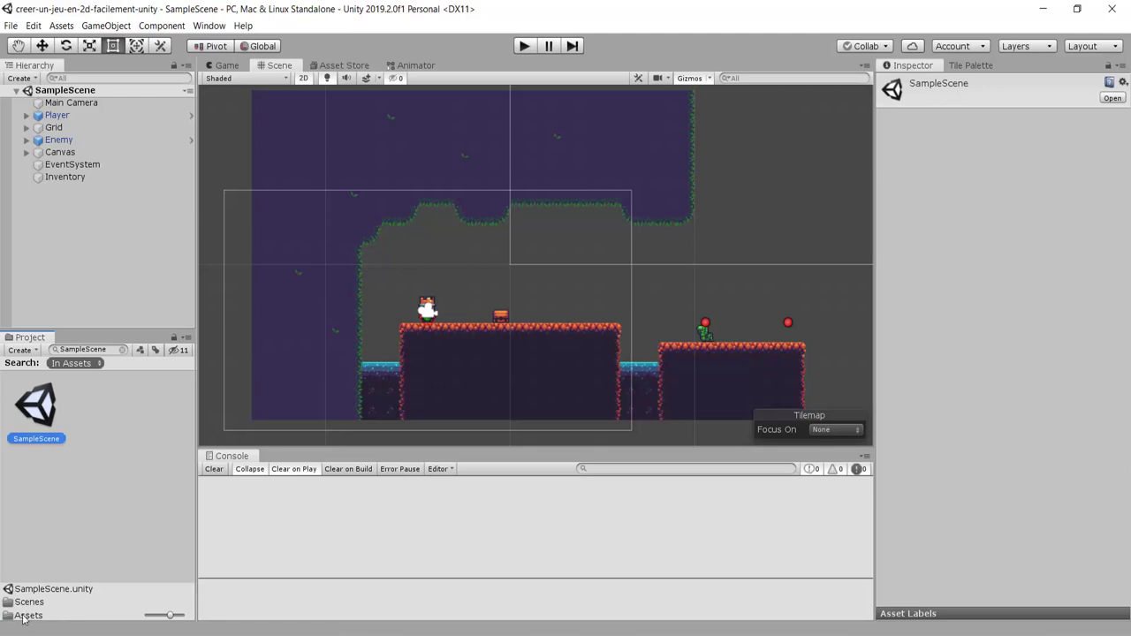
click(123, 351)
click(71, 466)
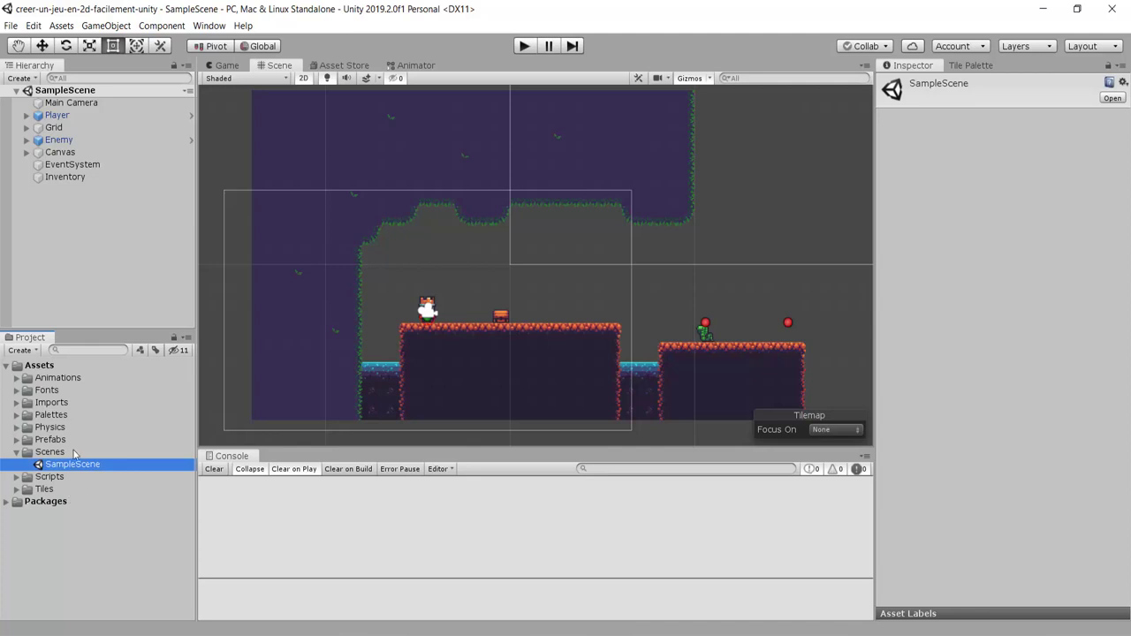
Rename SampleScene to Level01 and reload the renamed scene.
click(85, 464)
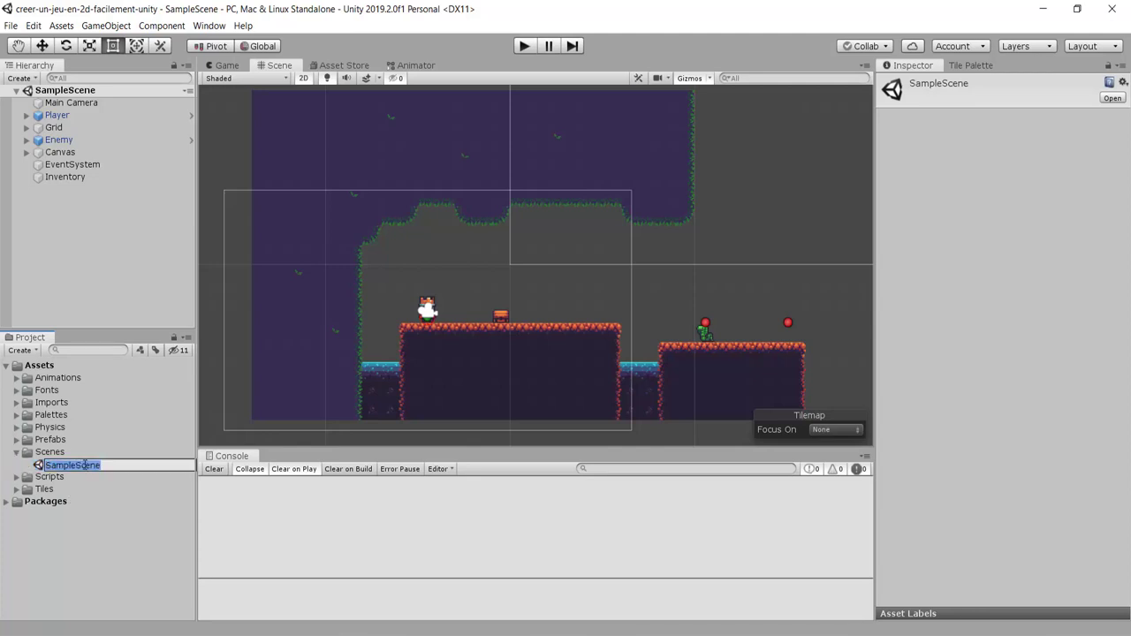
text(Level)
text(01)
key(Return)
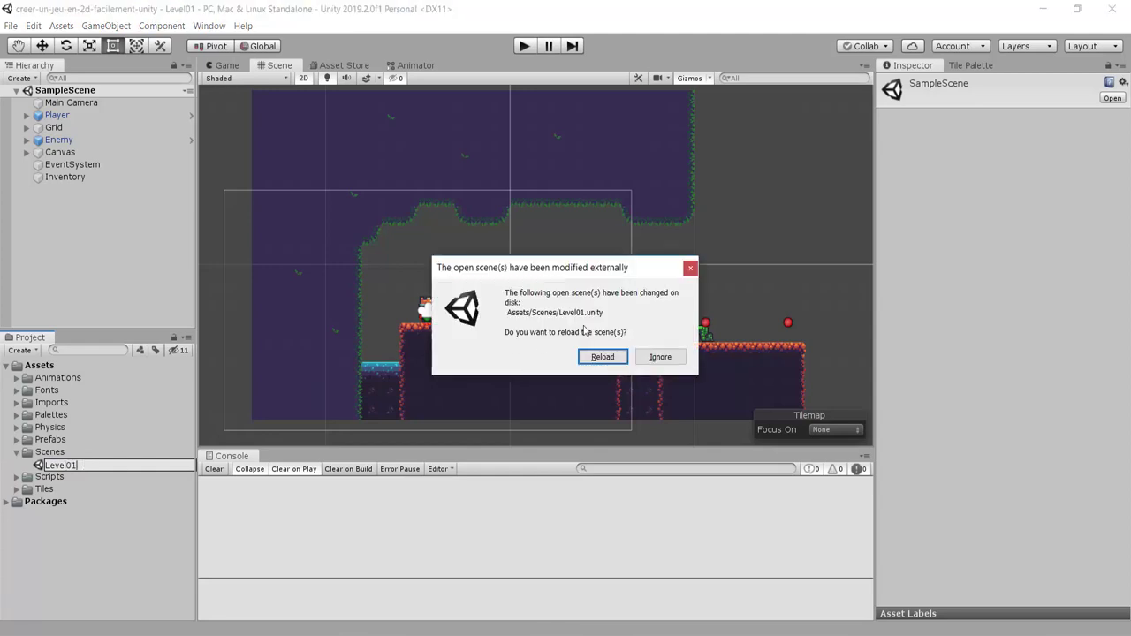
drag(561, 268, 620, 212)
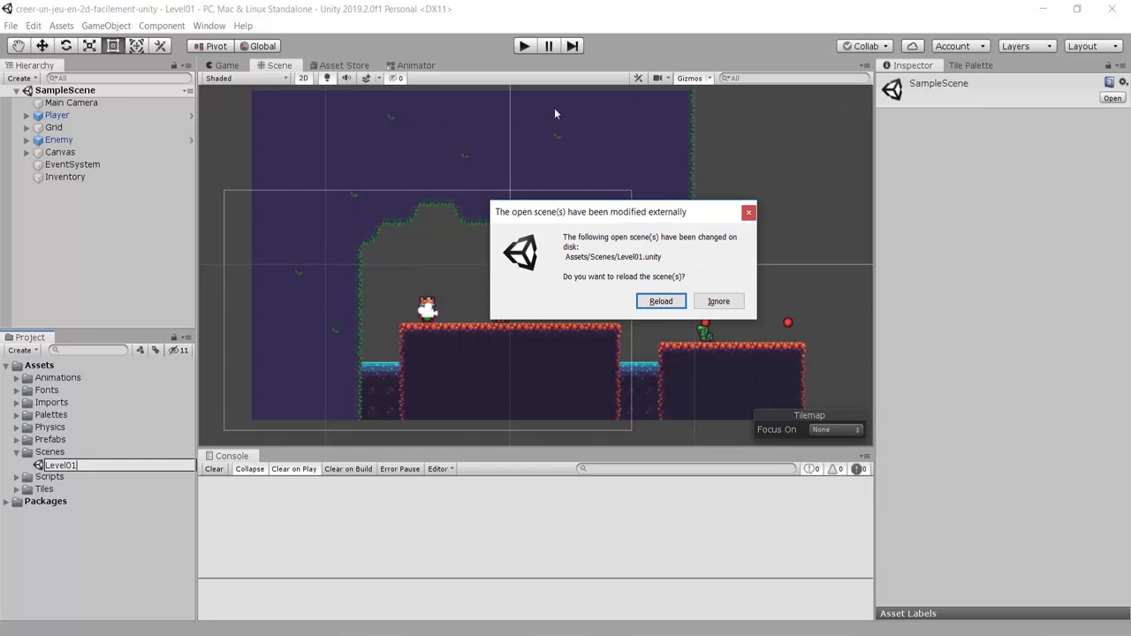
click(659, 302)
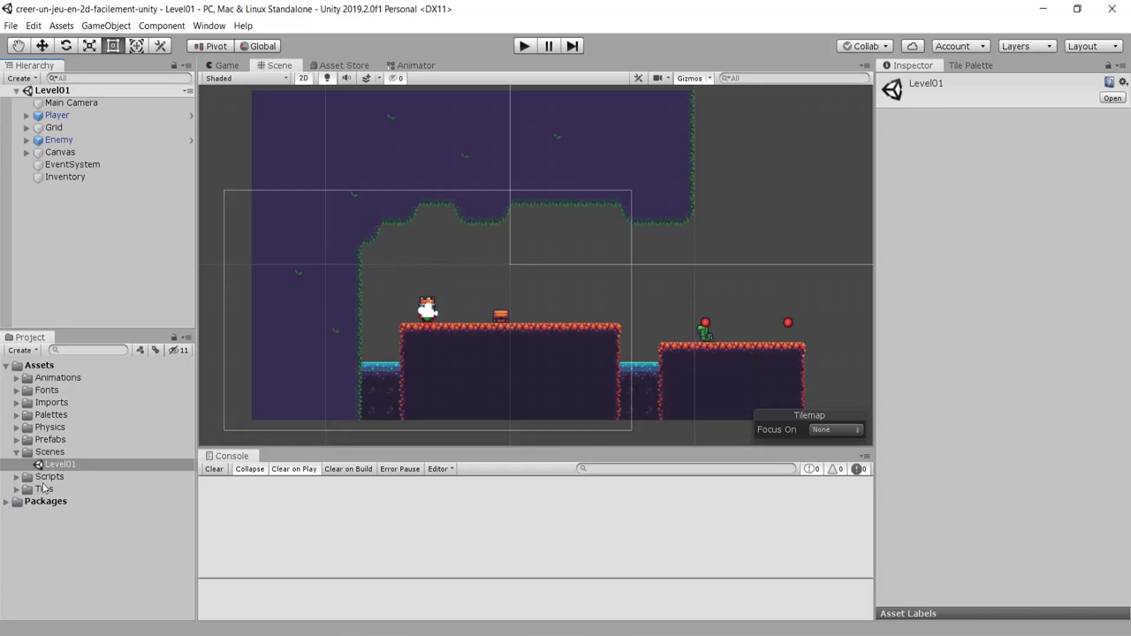
Duplicate the Level01 scene asset with Ctrl+D to create Level02 and select its scene root.
click(32, 91)
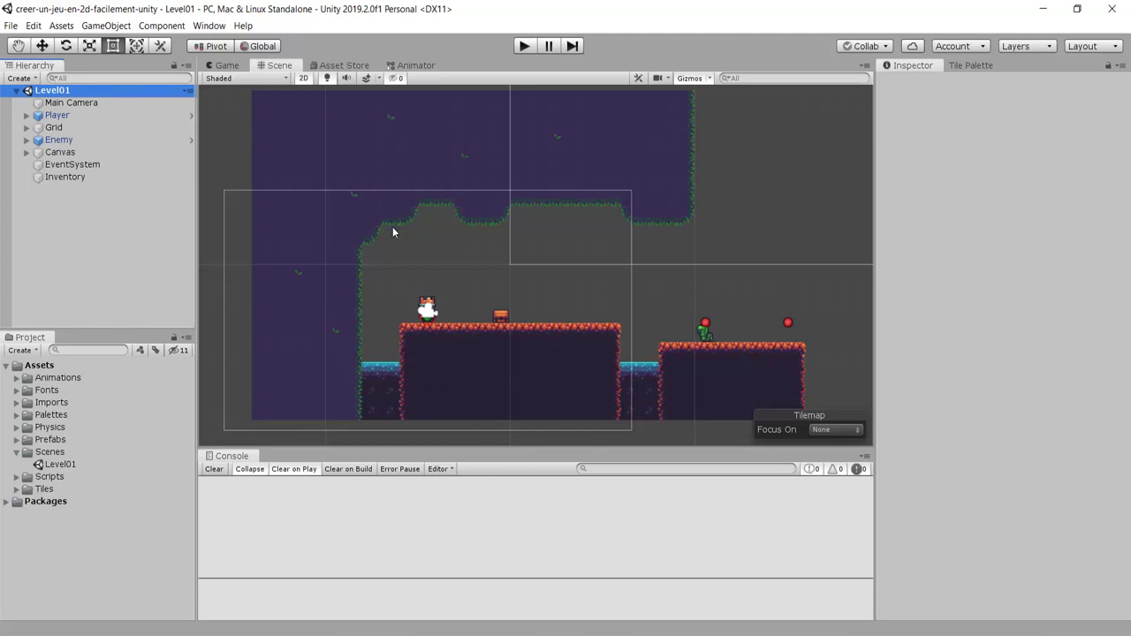
click(62, 465)
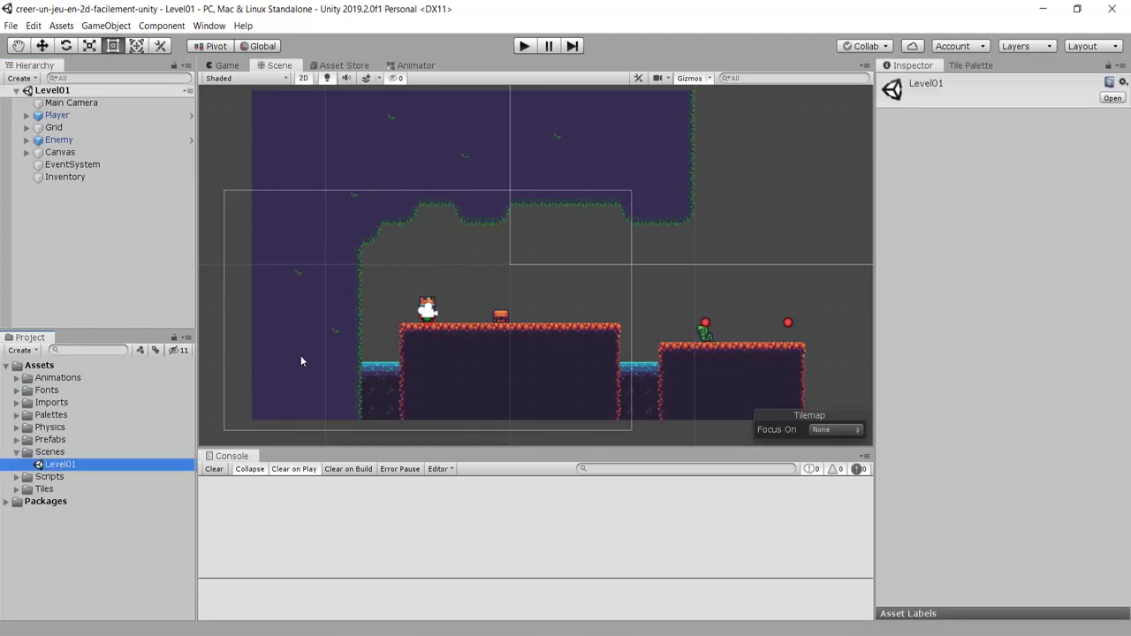
key(ctrl+d)
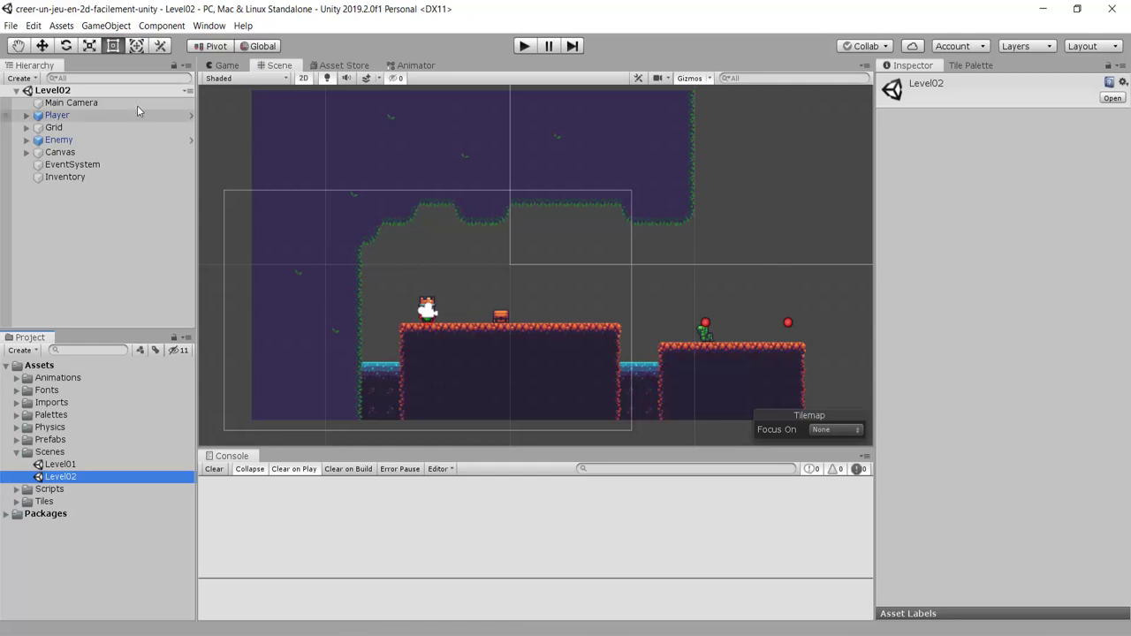
click(59, 91)
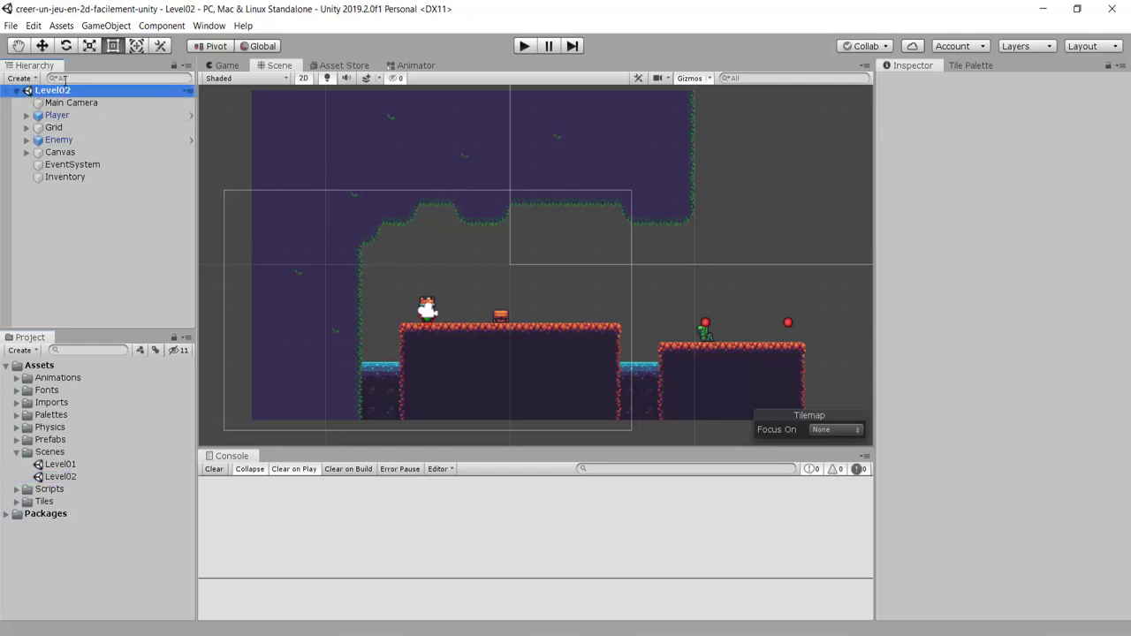
scroll(672, 317, up, 1)
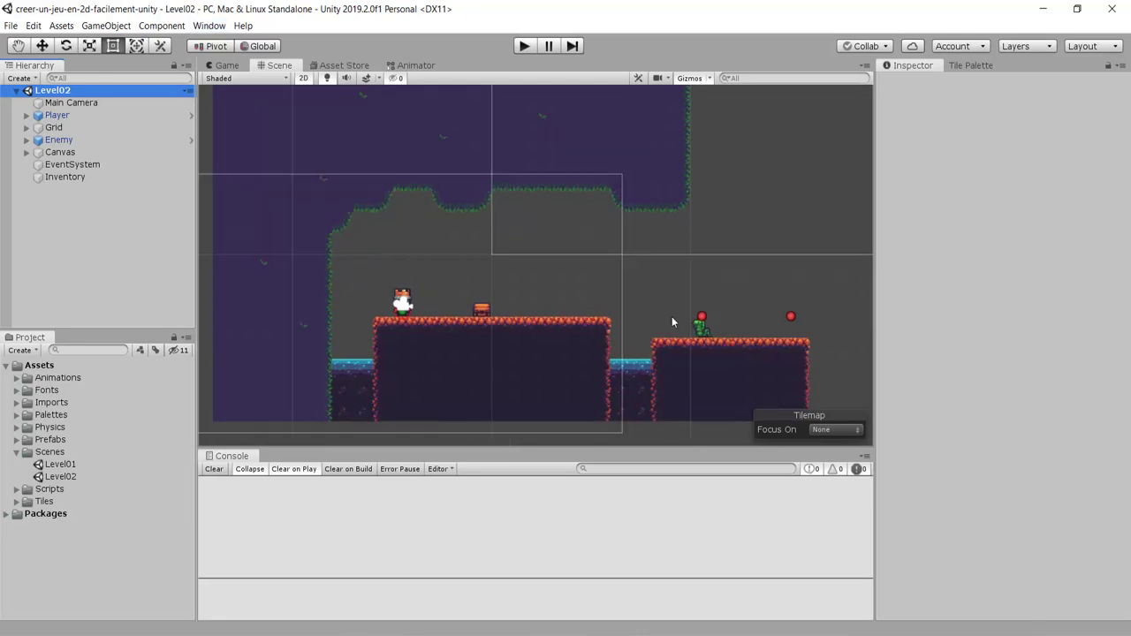
click(526, 47)
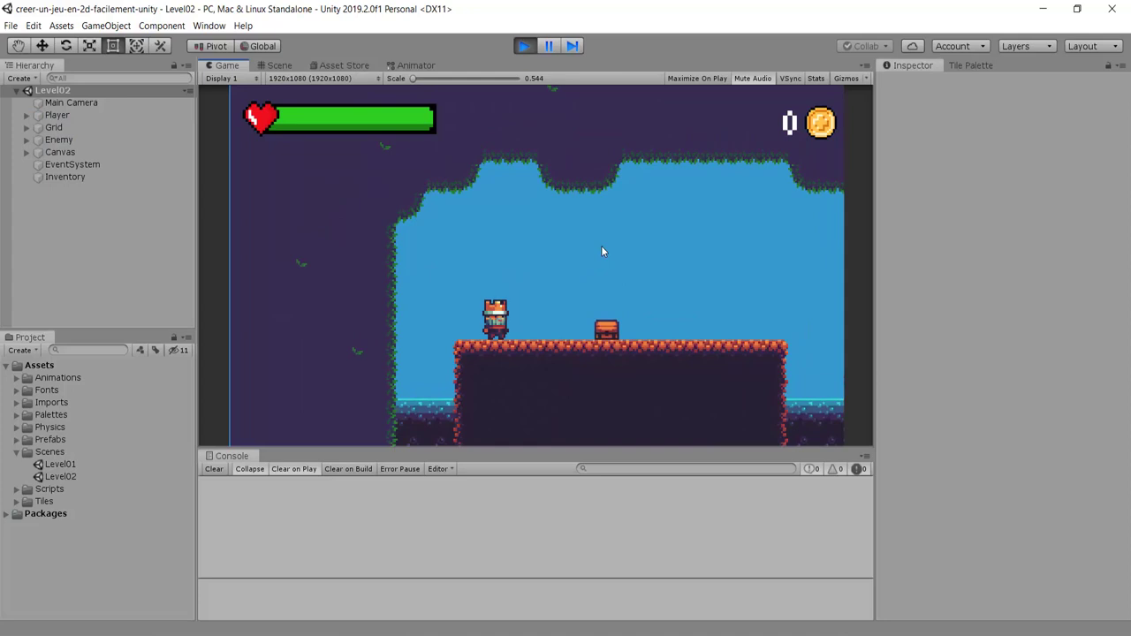
key(Right)
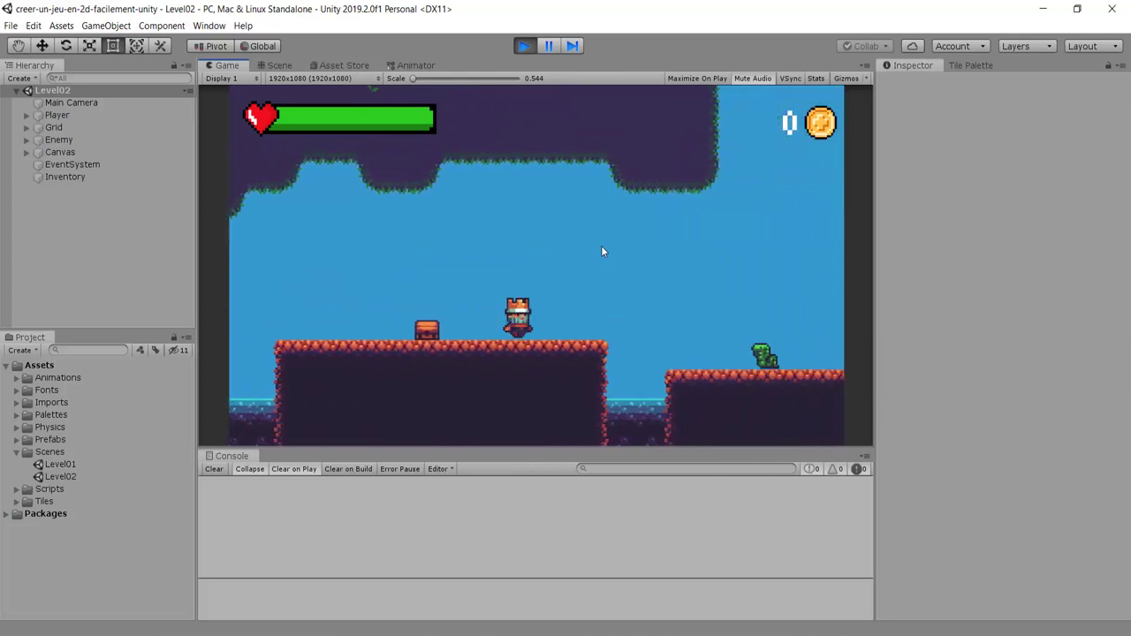
key(Left)
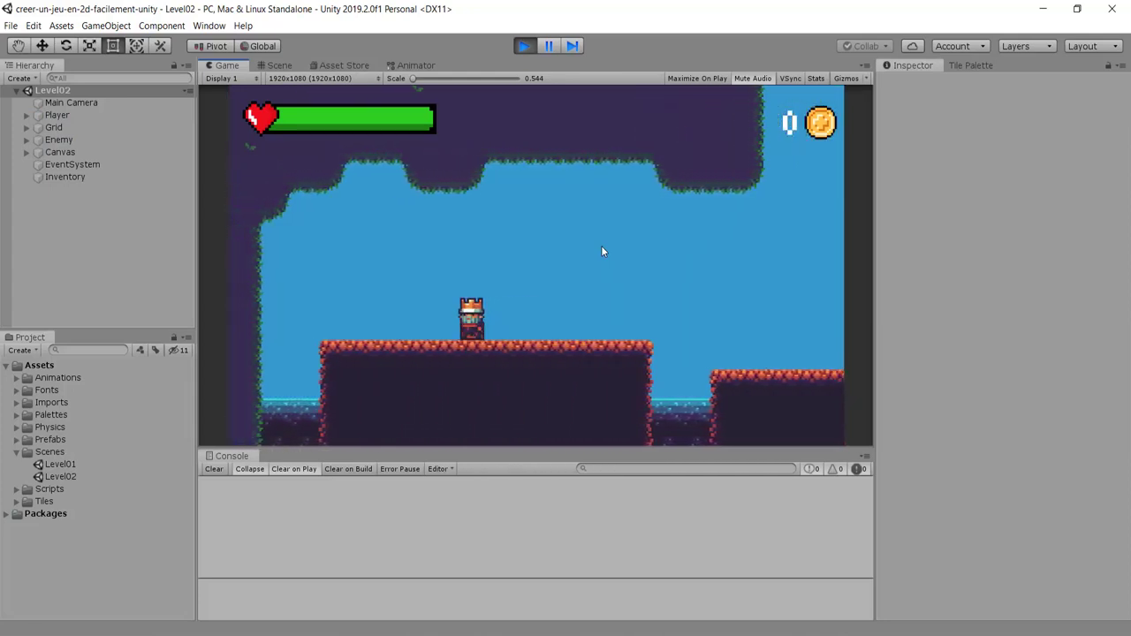
key(ctrl+p)
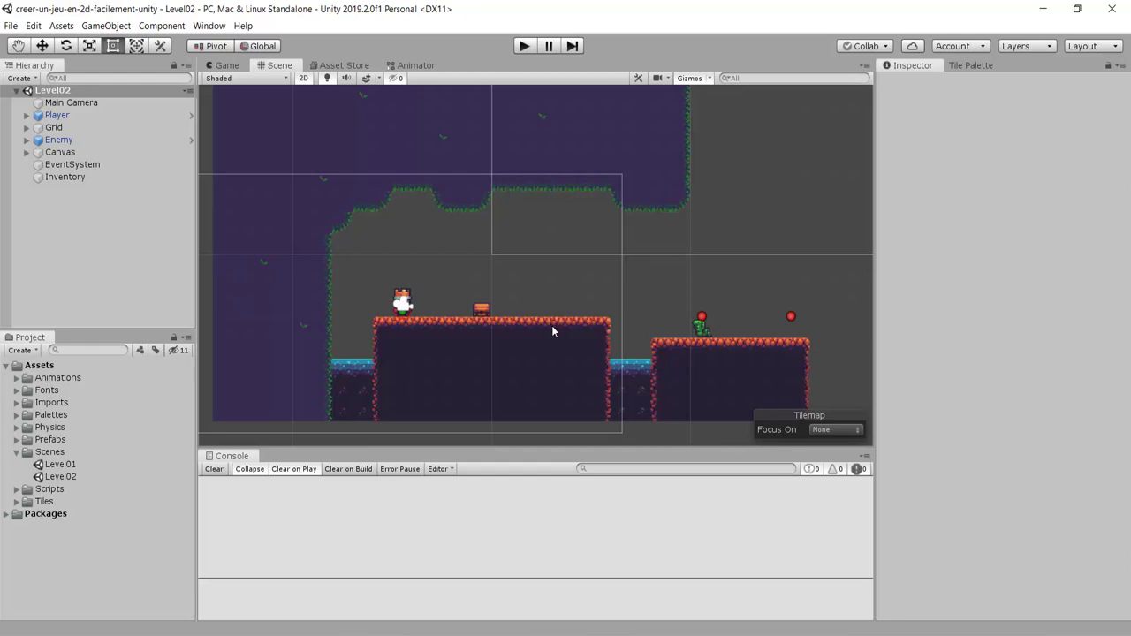
middle_drag(553, 330, 605, 327)
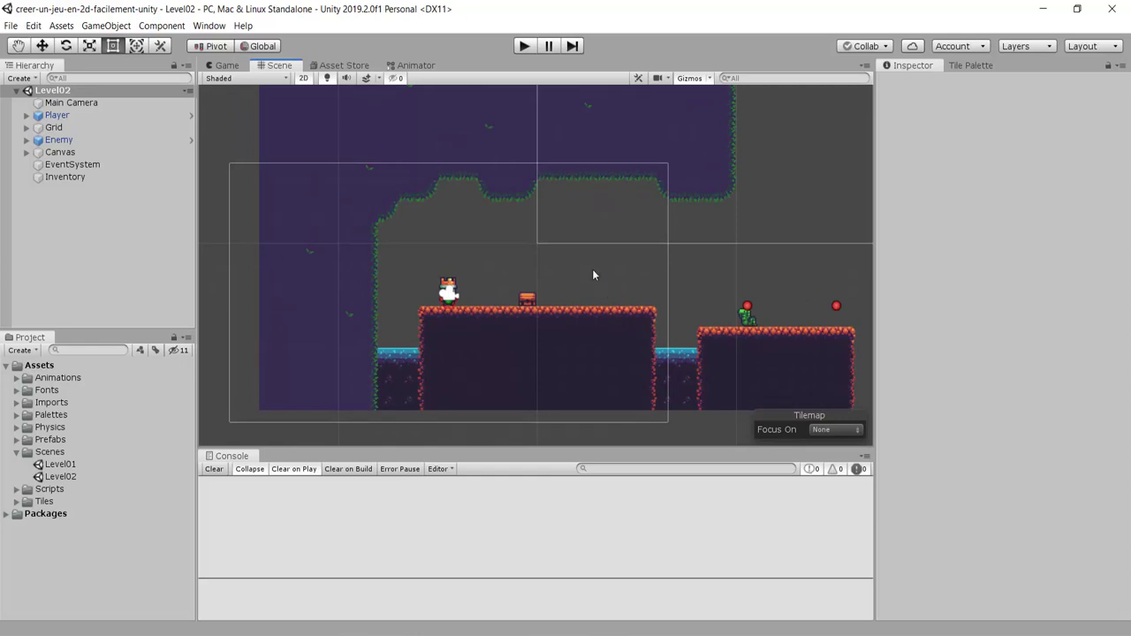
scroll(622, 338, up, 1)
middle_drag(641, 280, 565, 255)
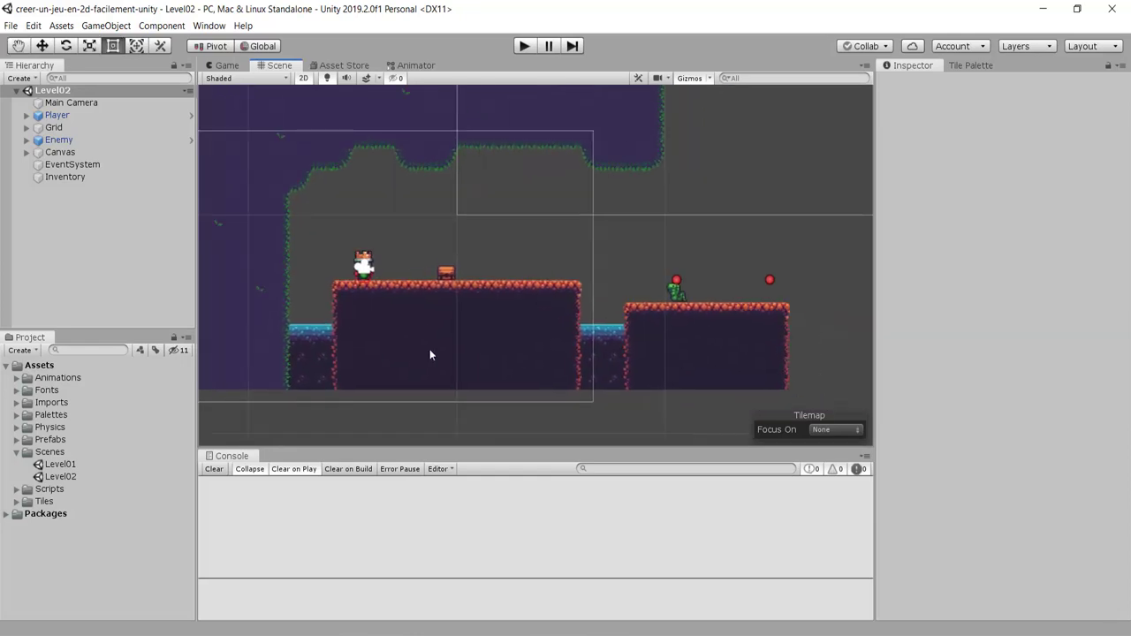
middle_drag(455, 285, 482, 309)
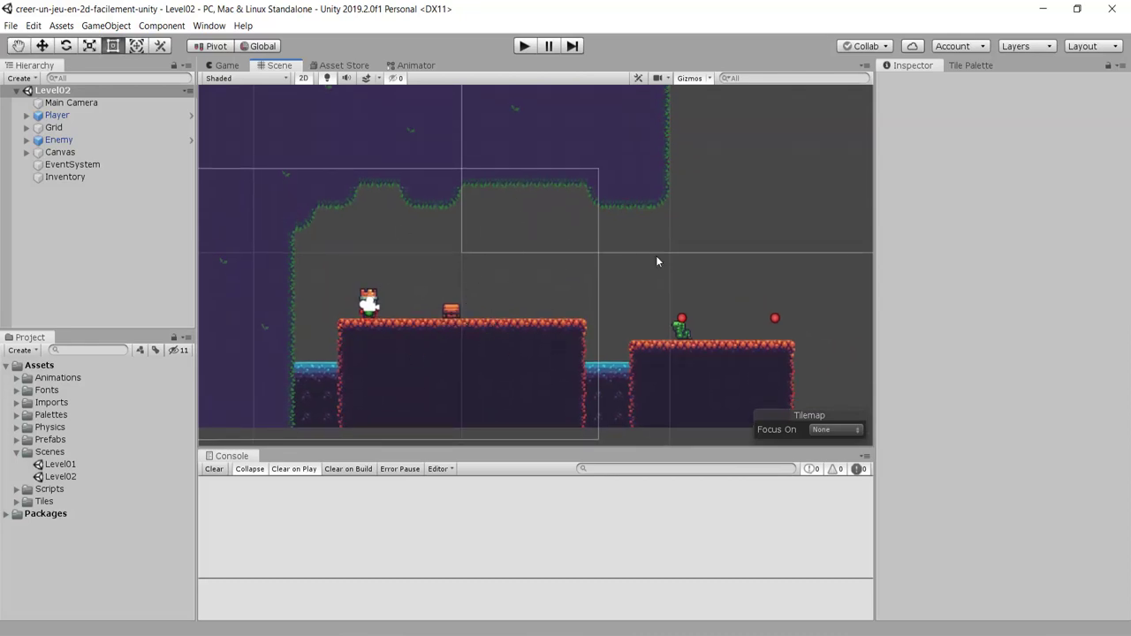
Paint a raised block of platform tiles onto the Props tilemap from the Tile Palette.
click(27, 129)
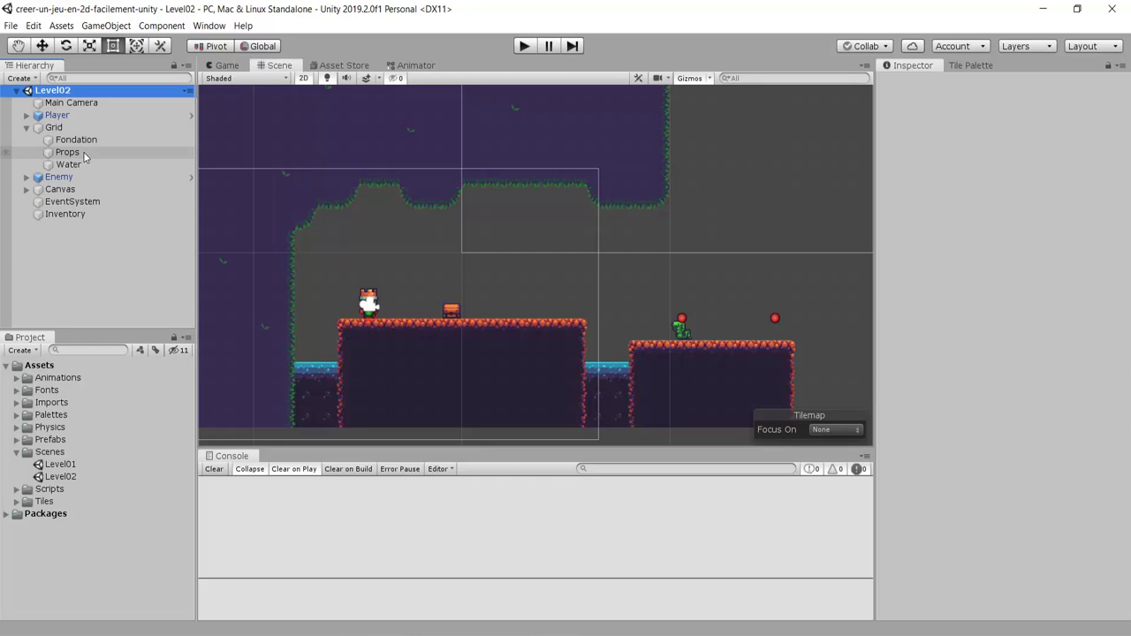
click(86, 154)
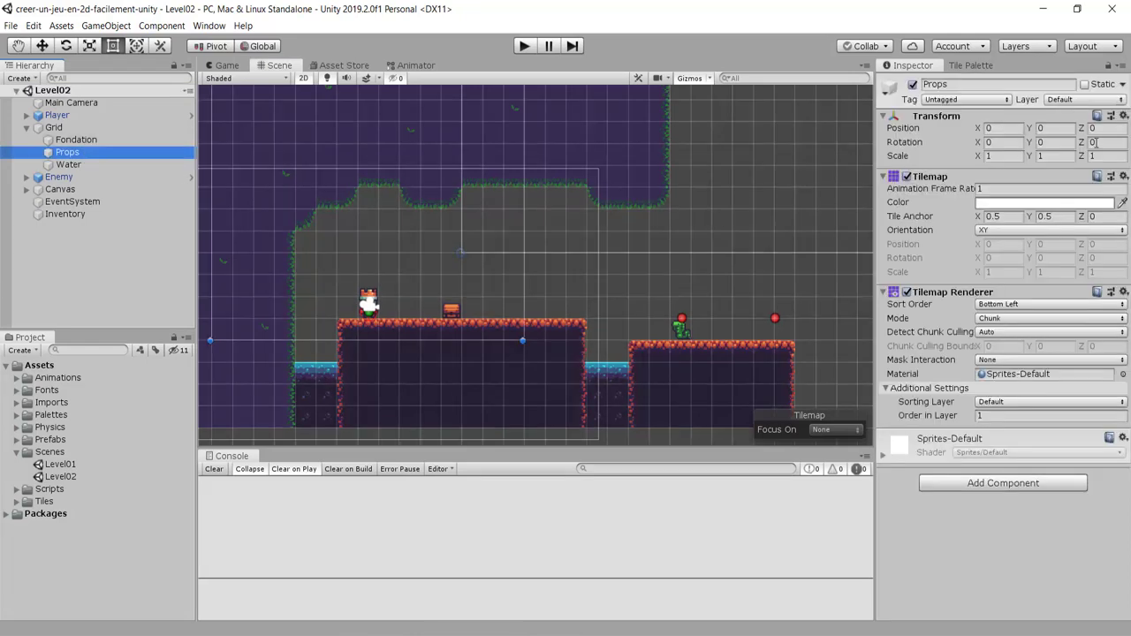
click(968, 65)
drag(876, 183, 787, 197)
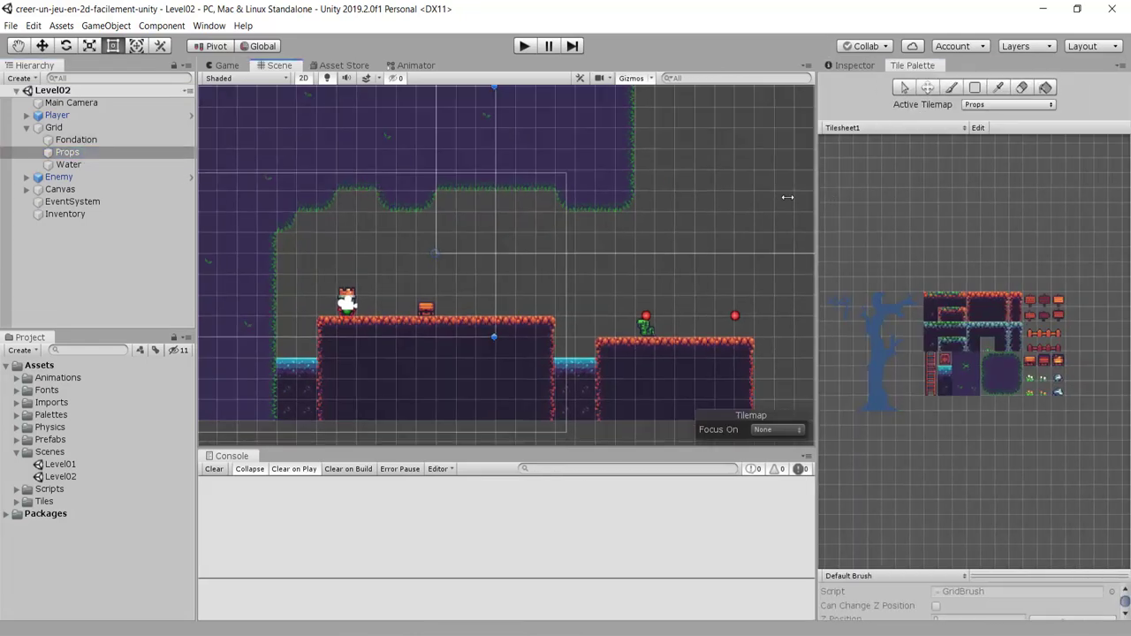
scroll(459, 314, up, 2)
scroll(458, 314, up, 3)
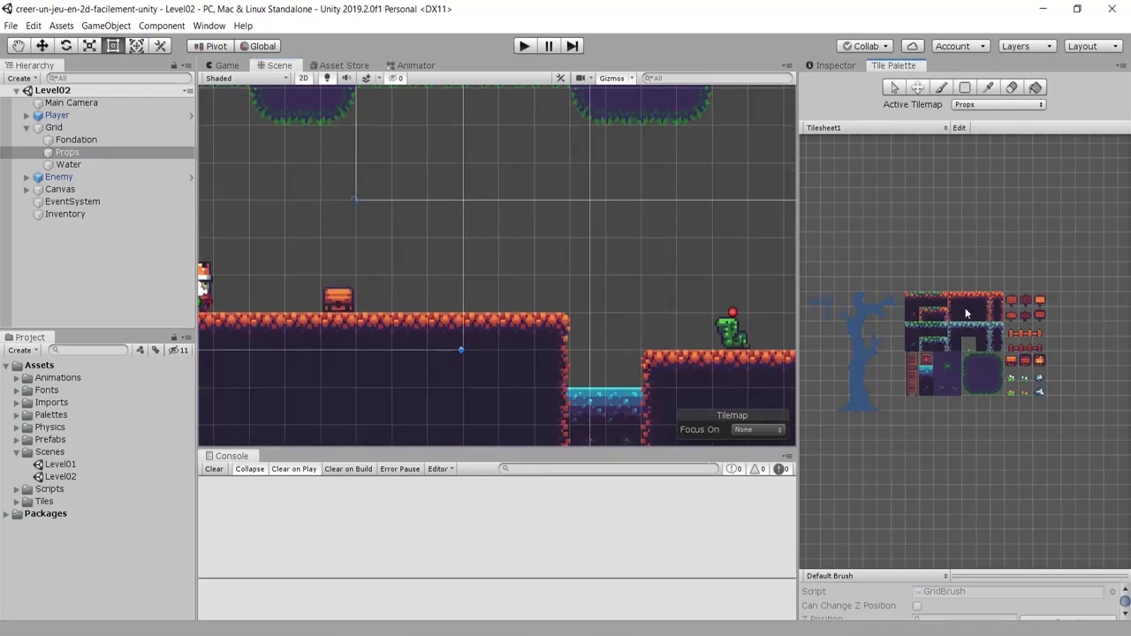
drag(952, 296, 998, 320)
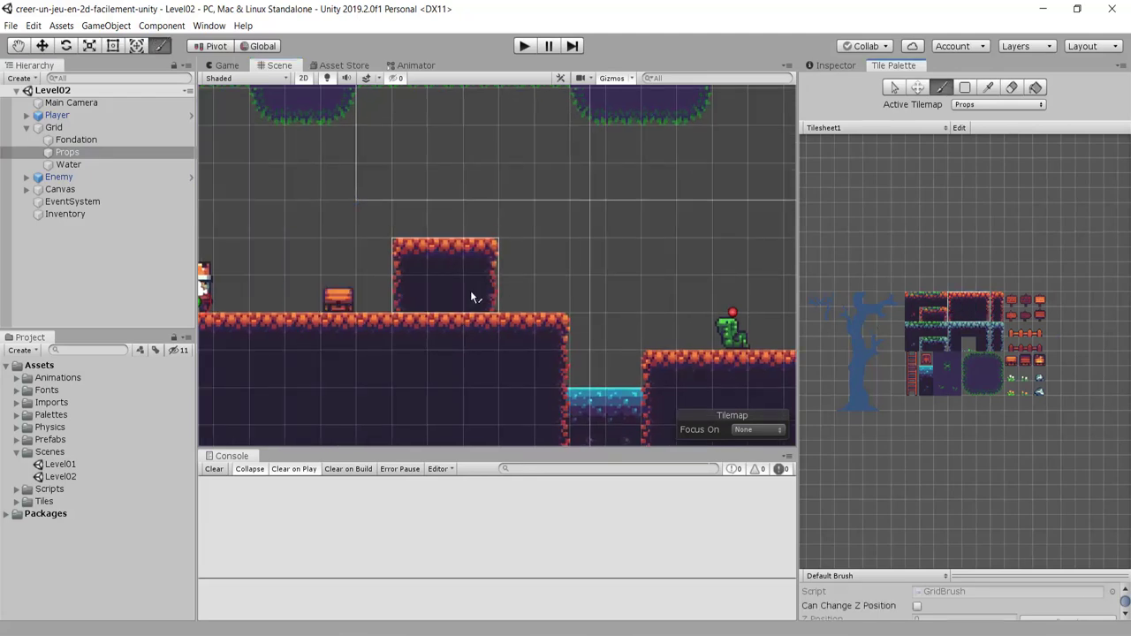
click(469, 297)
Erase the chest from the platform with the tile eraser, then show the Inspector.
scroll(468, 247, up, 1)
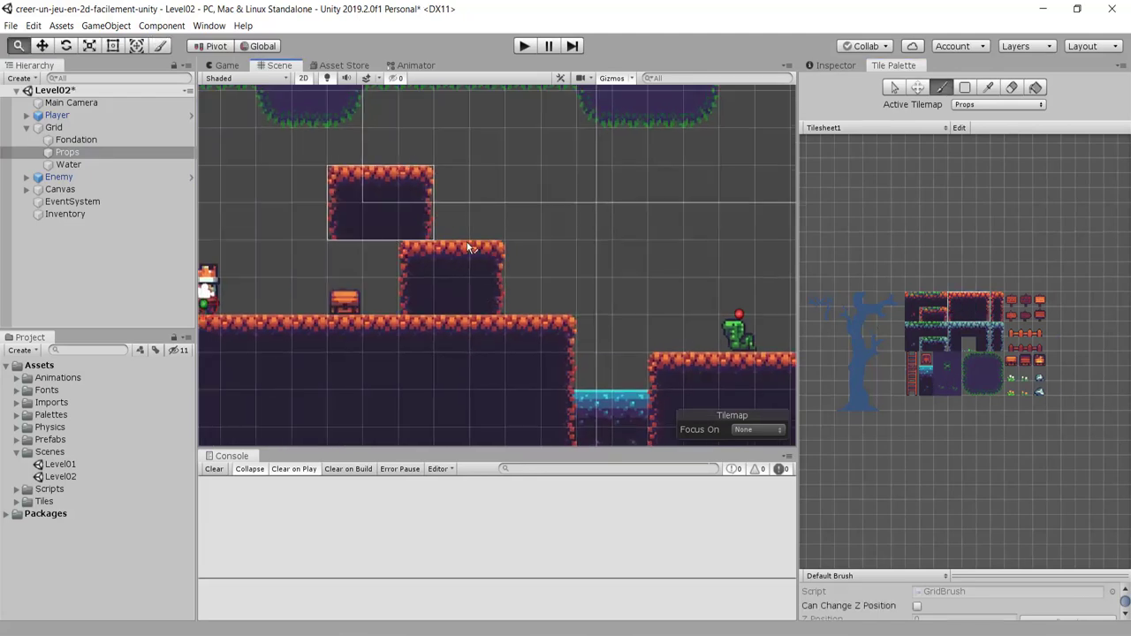
middle_drag(468, 247, 659, 271)
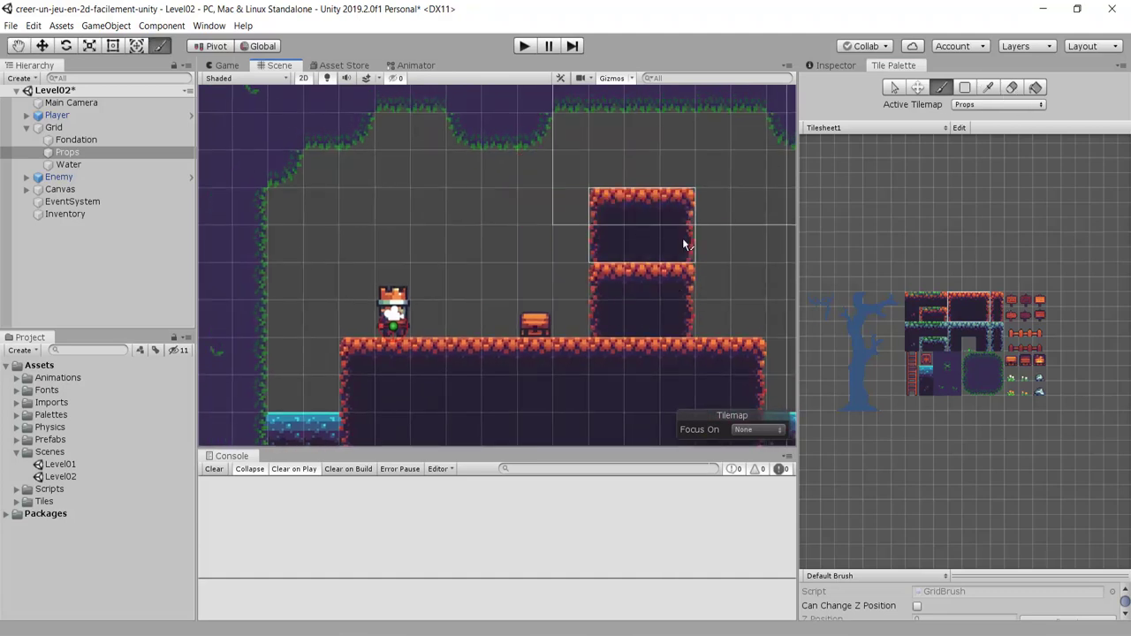
click(1011, 87)
click(535, 318)
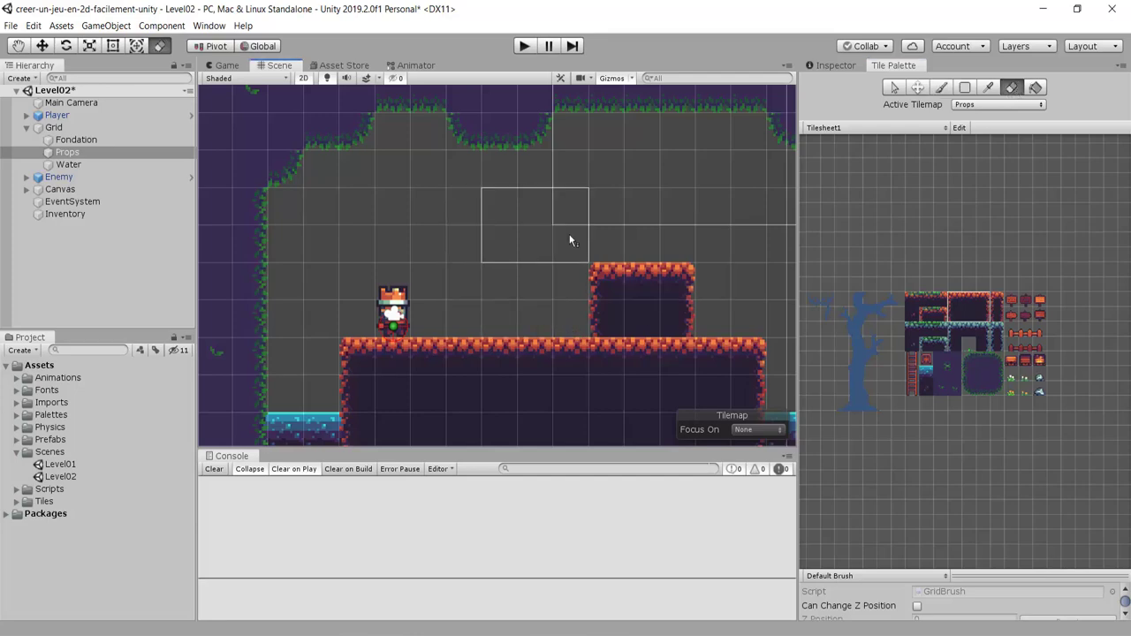
scroll(570, 240, down, 2)
scroll(547, 243, down, 2)
scroll(521, 248, down, 2)
scroll(477, 252, down, 2)
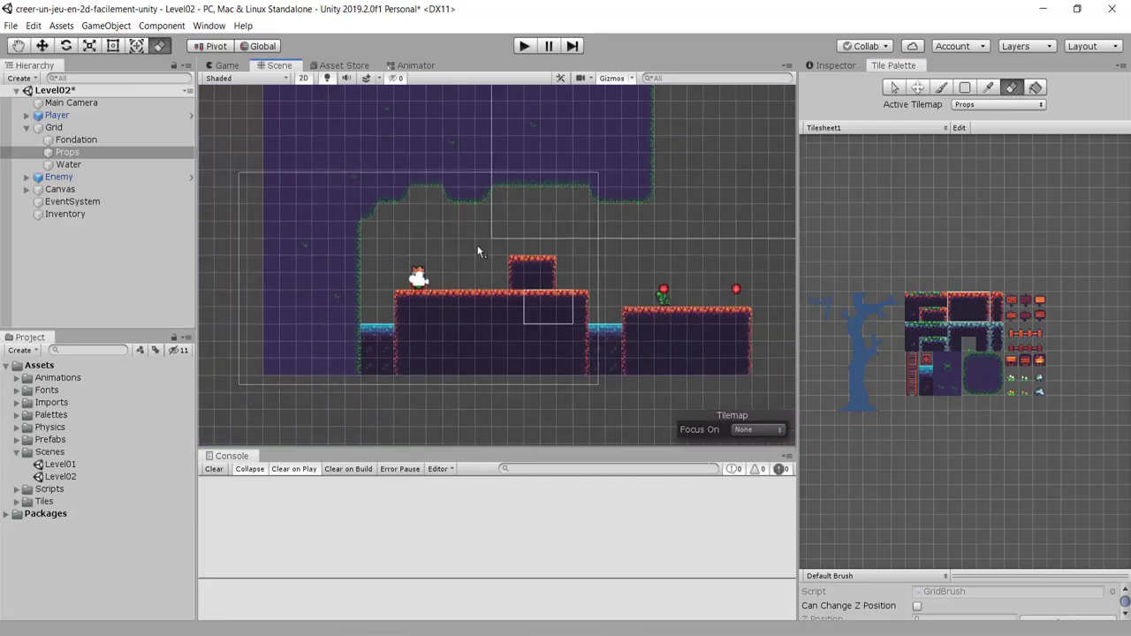
scroll(508, 251, up, 2)
scroll(513, 253, up, 2)
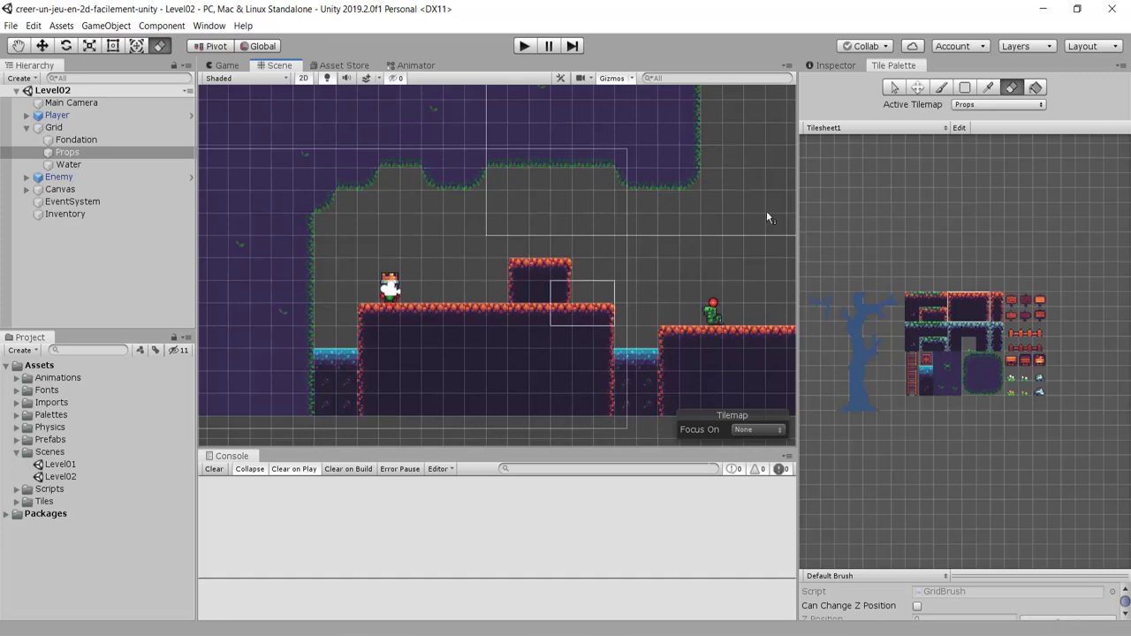
click(843, 67)
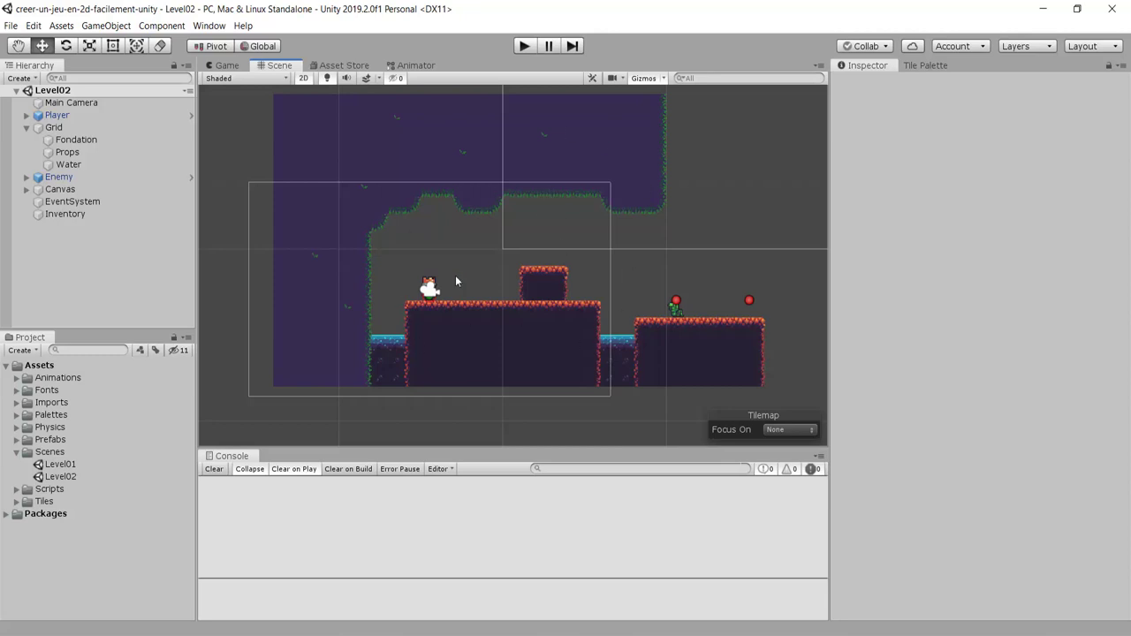
Open Level01 and untick the Enemy's active checkbox so it disappears.
double_click(56, 468)
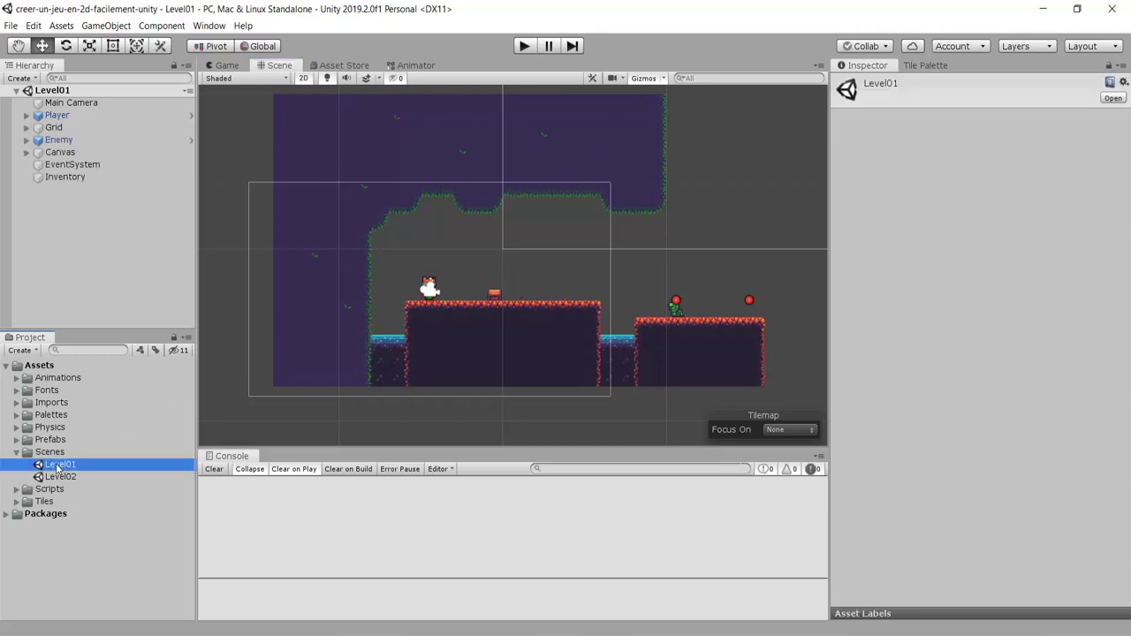
scroll(632, 250, up, 5)
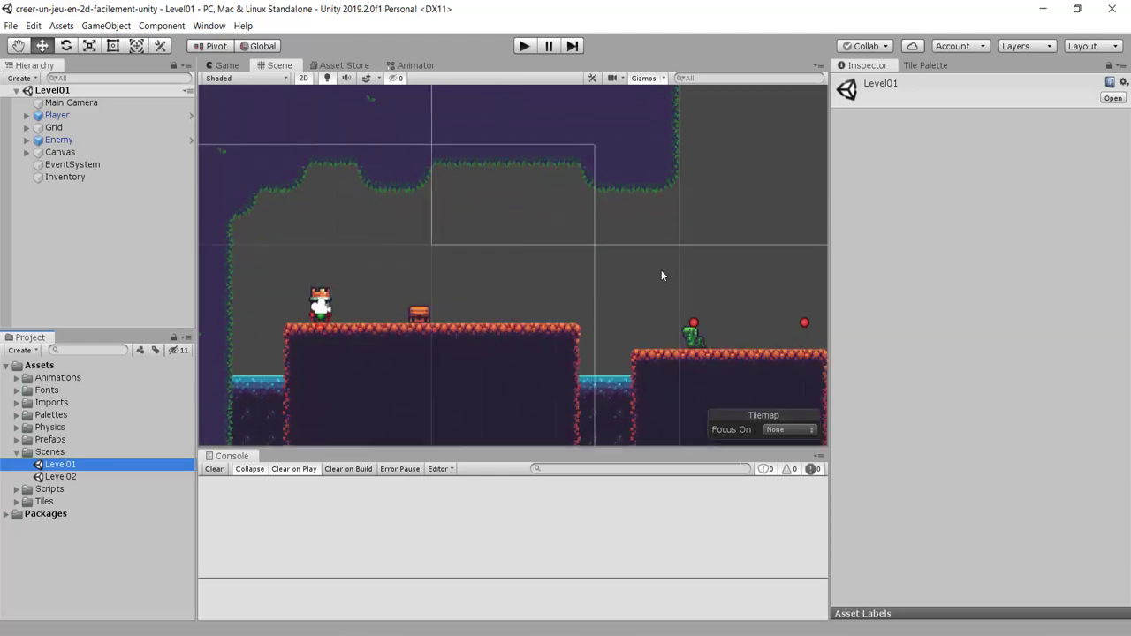
middle_drag(691, 235, 601, 238)
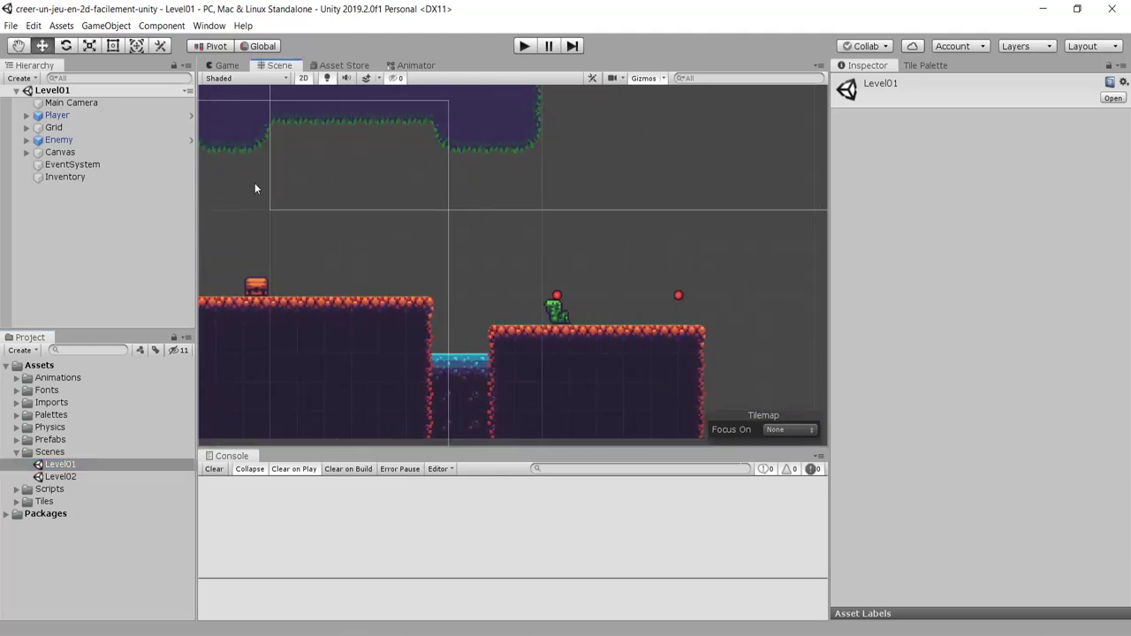
click(59, 140)
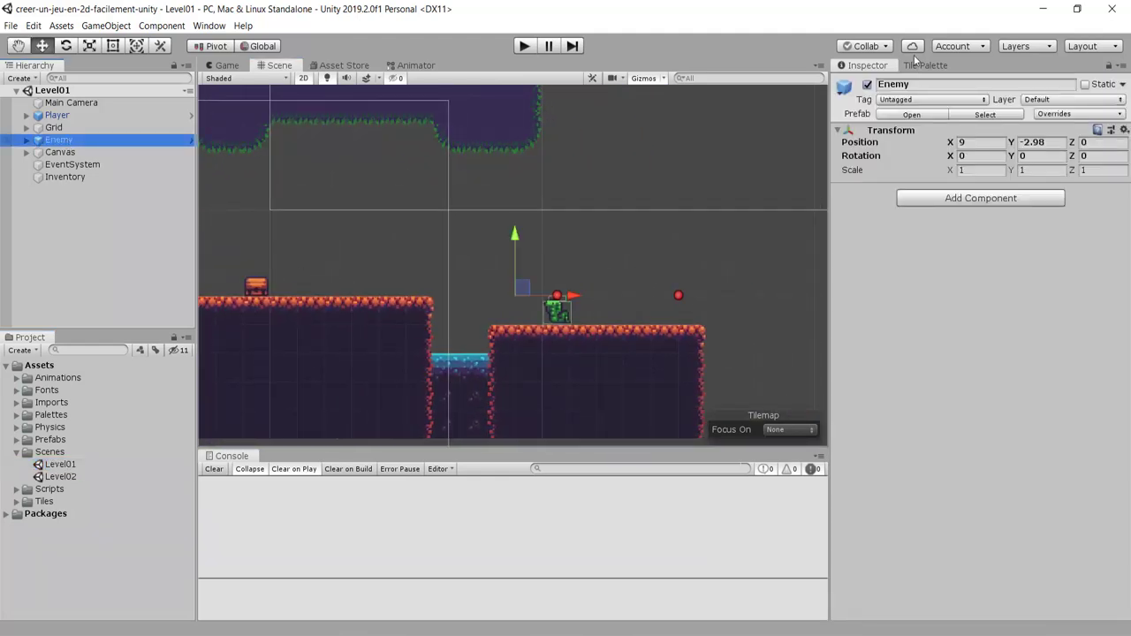
click(866, 84)
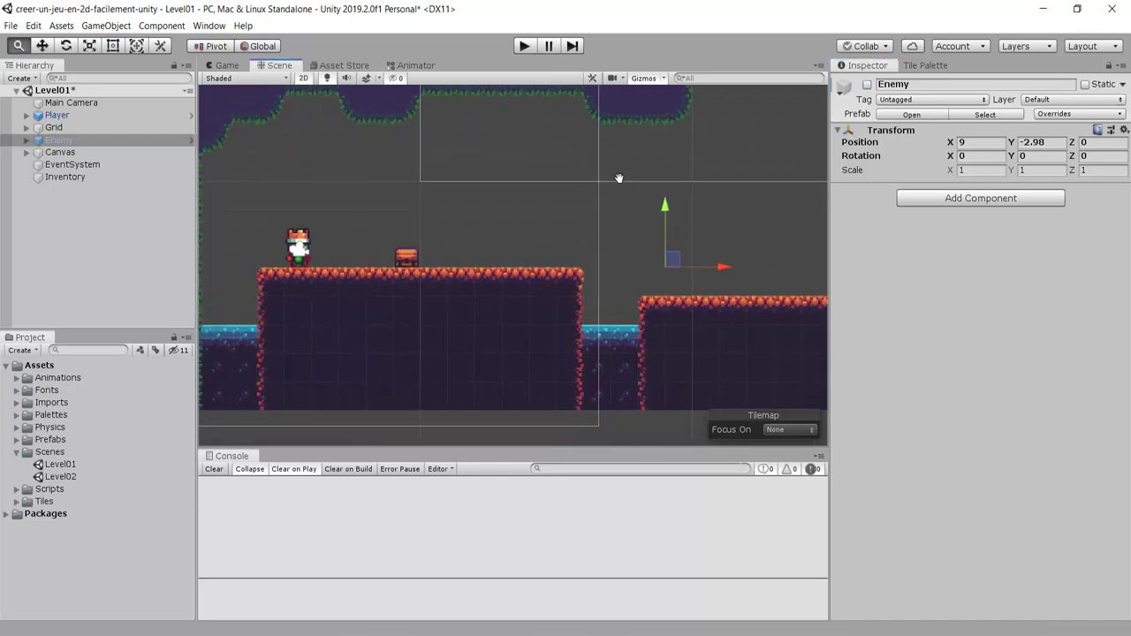
middle_drag(495, 207, 598, 189)
click(721, 241)
middle_drag(722, 243, 609, 247)
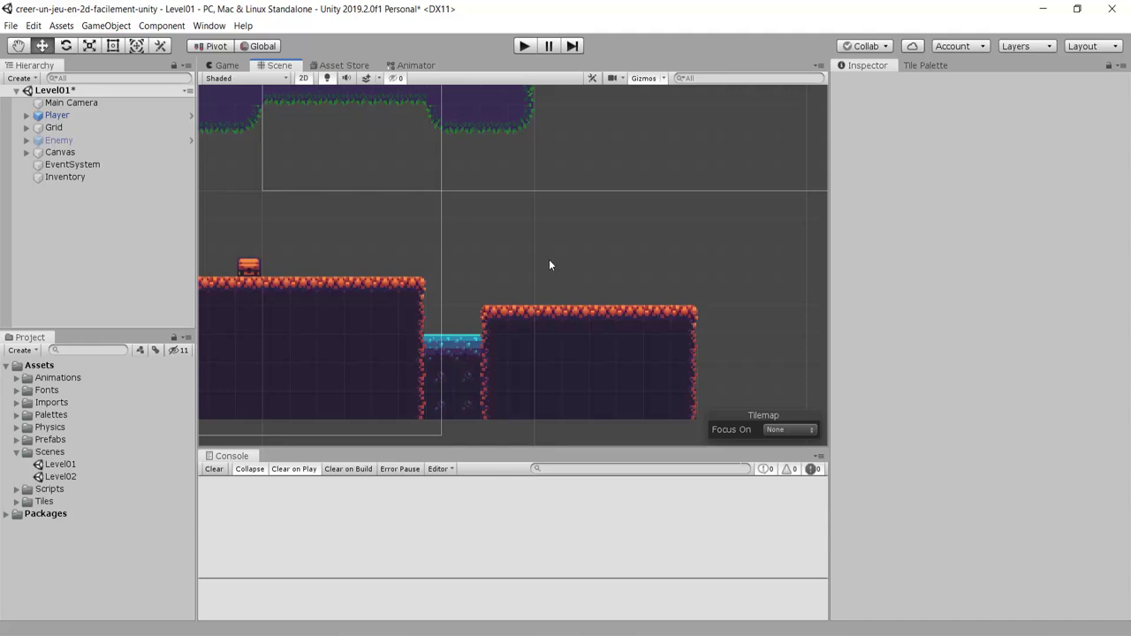
middle_drag(653, 290, 655, 291)
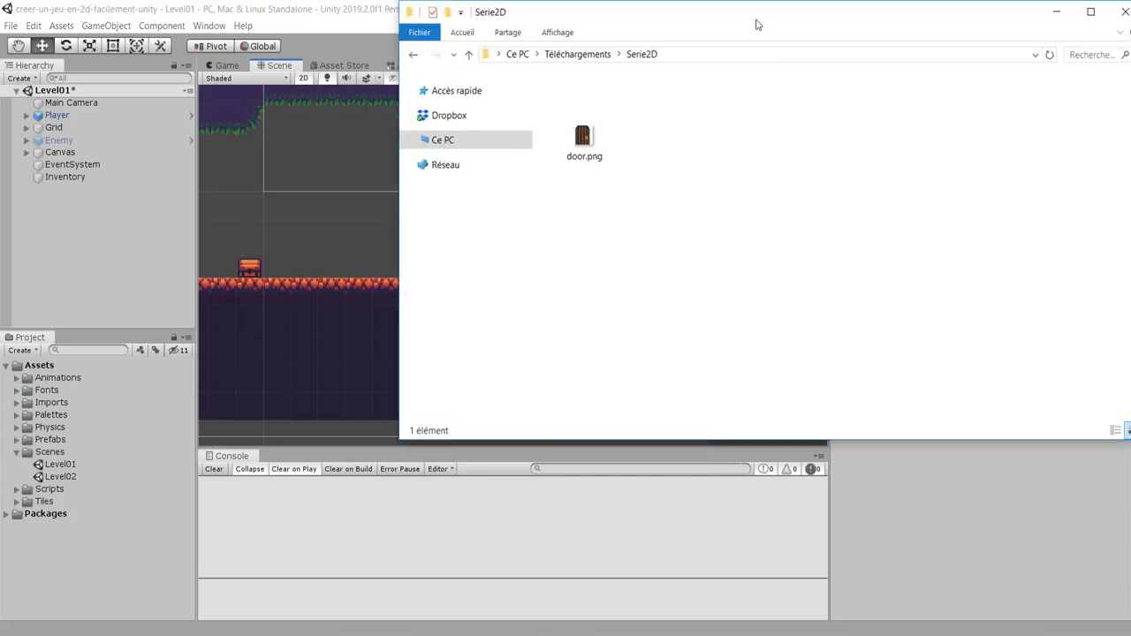
Open door.png from the Serie2D folder in Photo Viewer and zoom in on the door.
drag(756, 22, 604, 146)
click(451, 255)
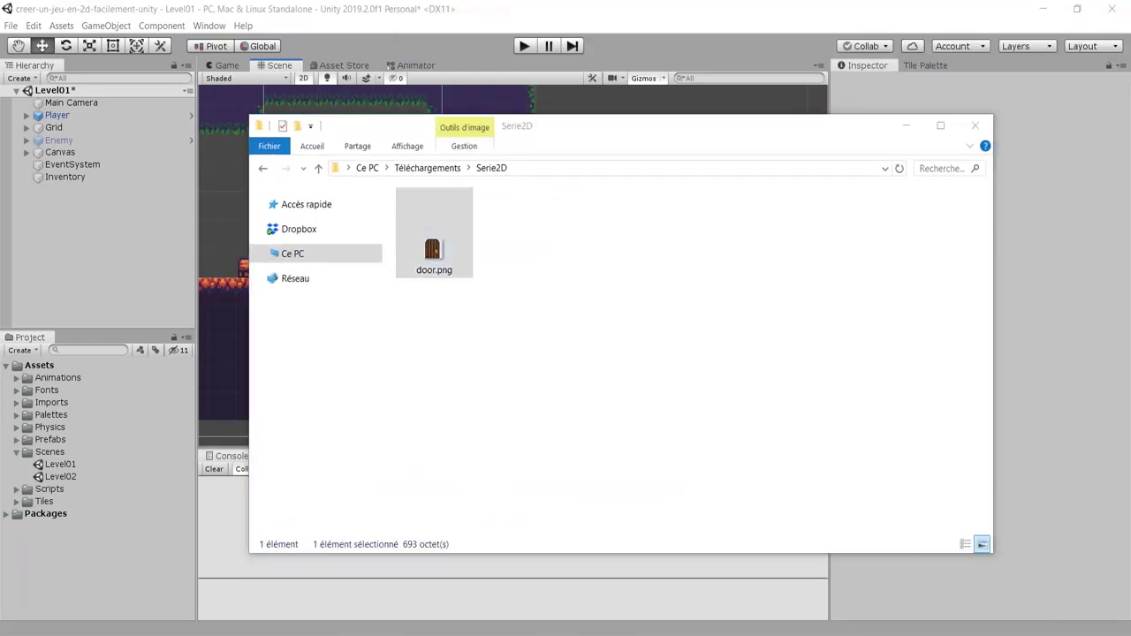
key(Return)
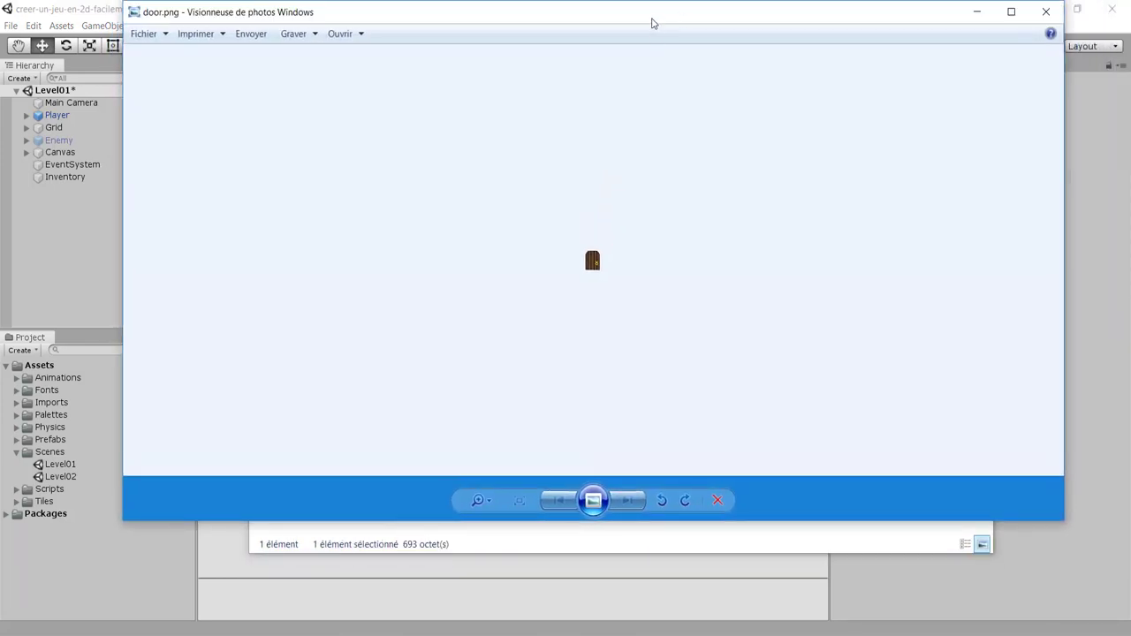
scroll(557, 310, up, 5)
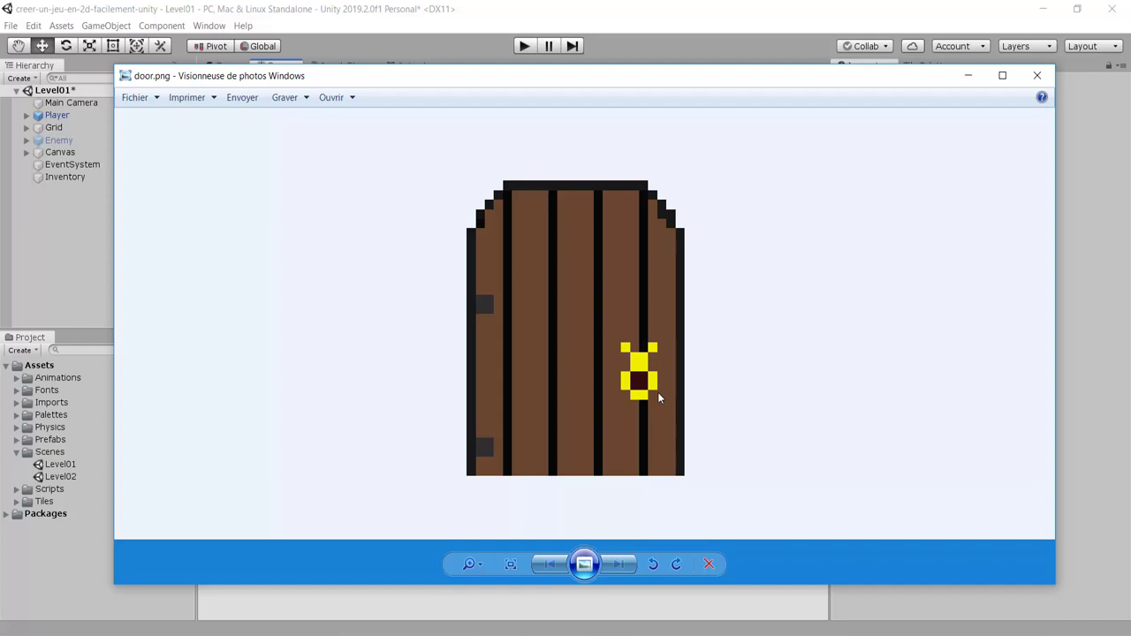
scroll(657, 392, up, 1)
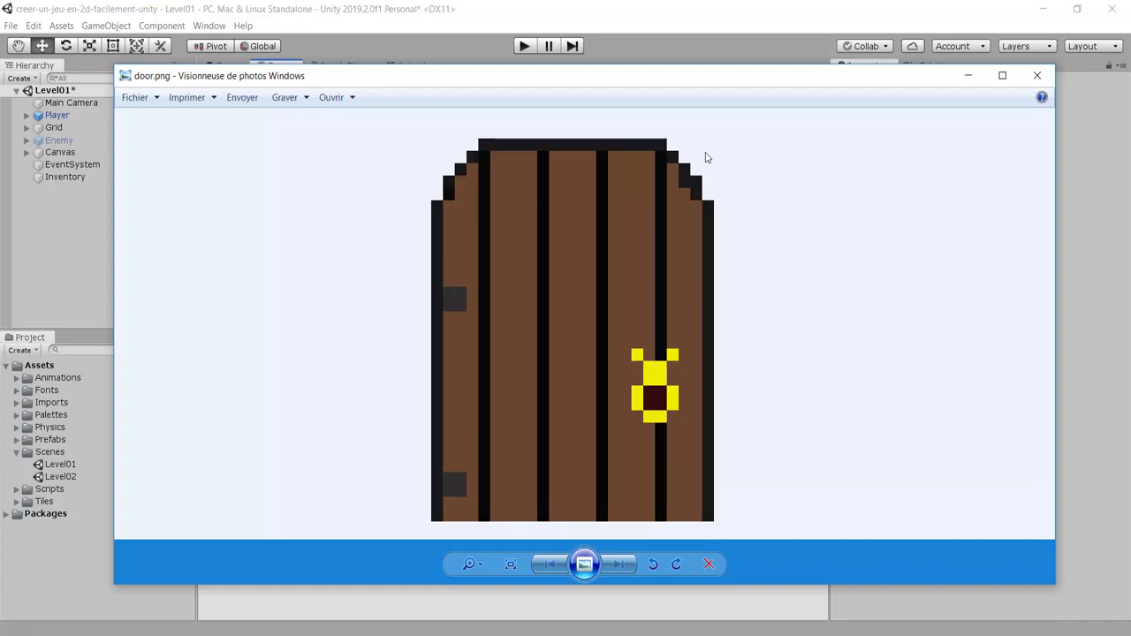
Drag door.png from Explorer into Assets/Imports and select it to show its import settings.
click(1036, 77)
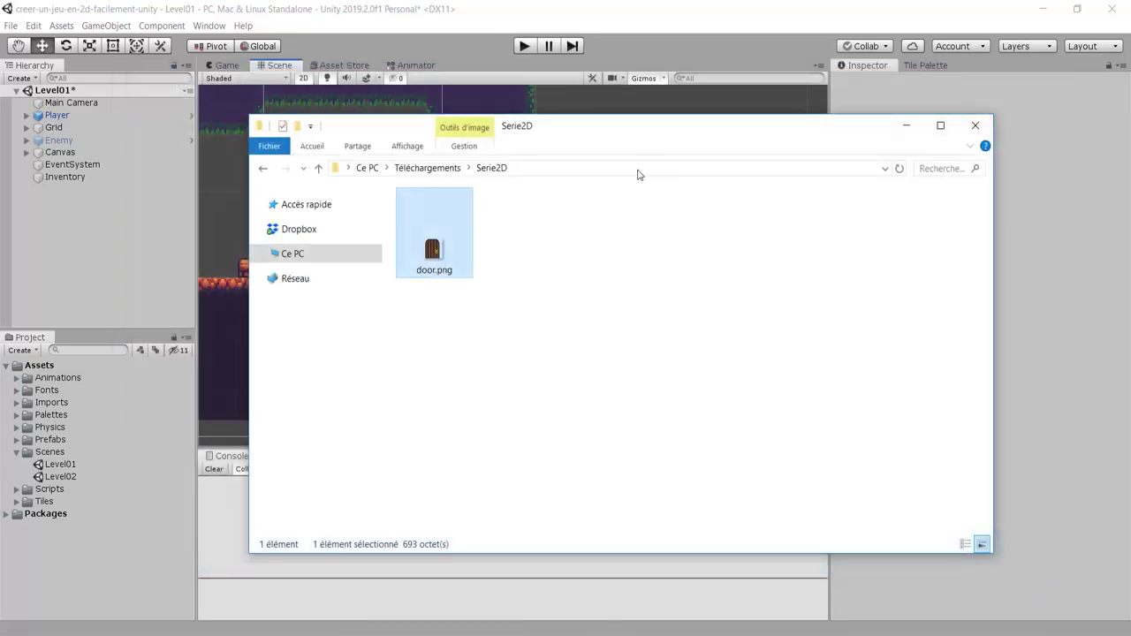
drag(560, 131, 633, 118)
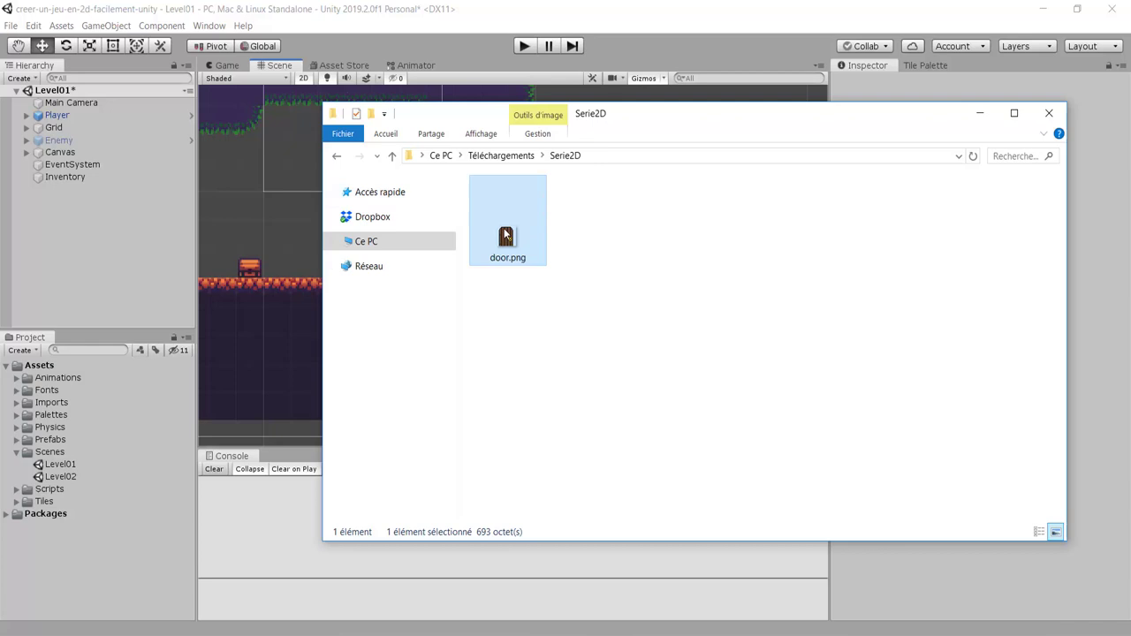
drag(506, 235, 53, 402)
click(53, 454)
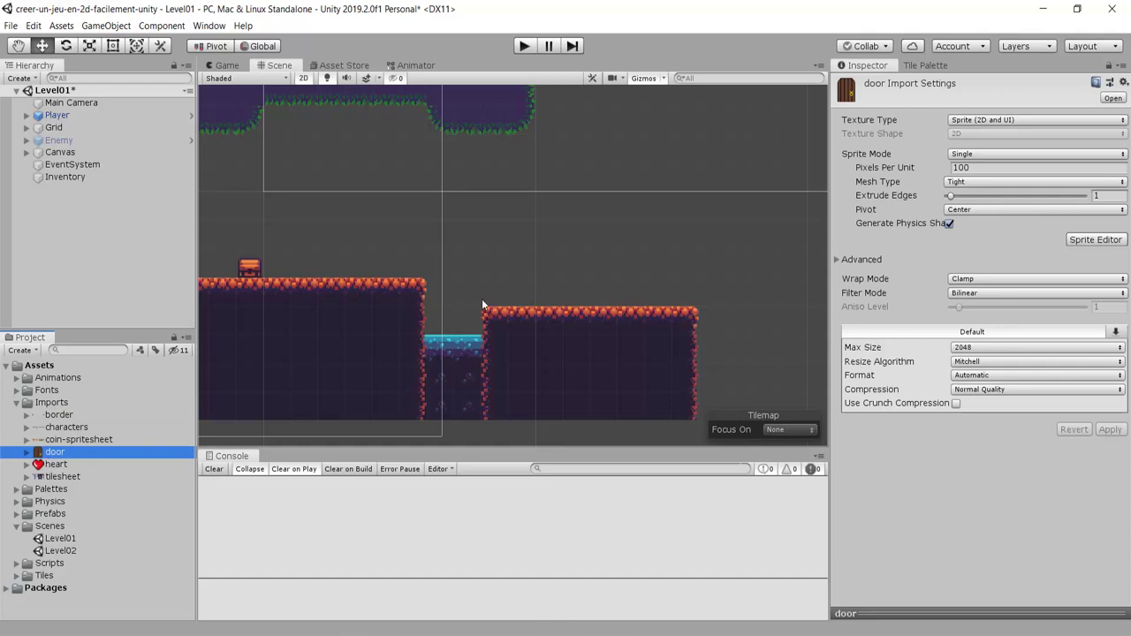
Keep the door's Sprite Mode as Single and set Pixels Per Unit to 32.
click(967, 154)
click(975, 166)
click(980, 168)
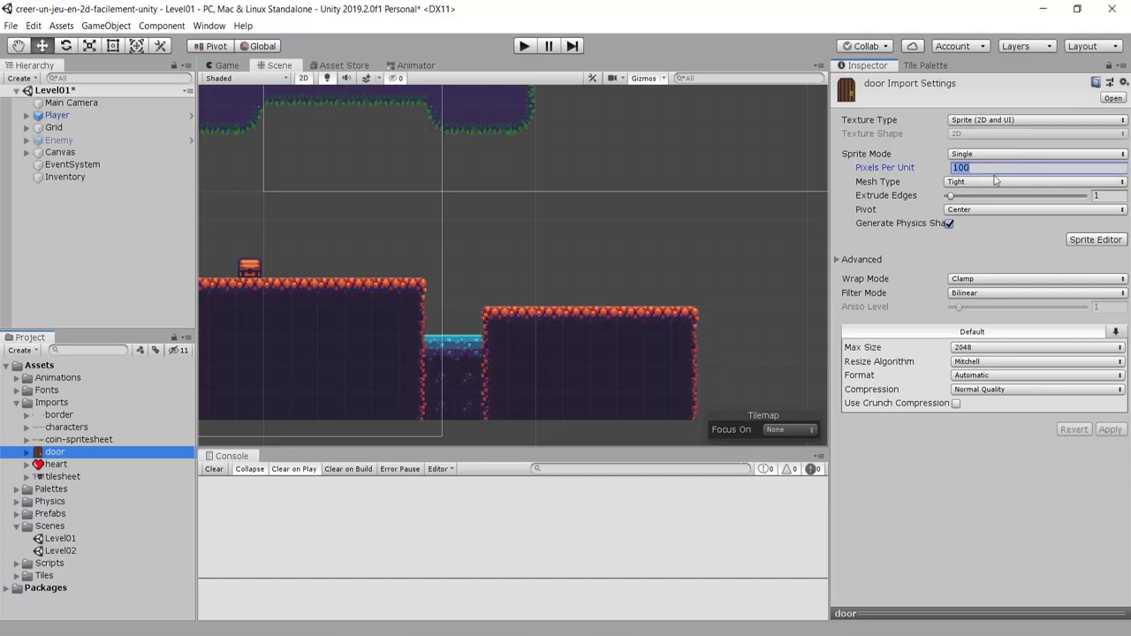
text(32)
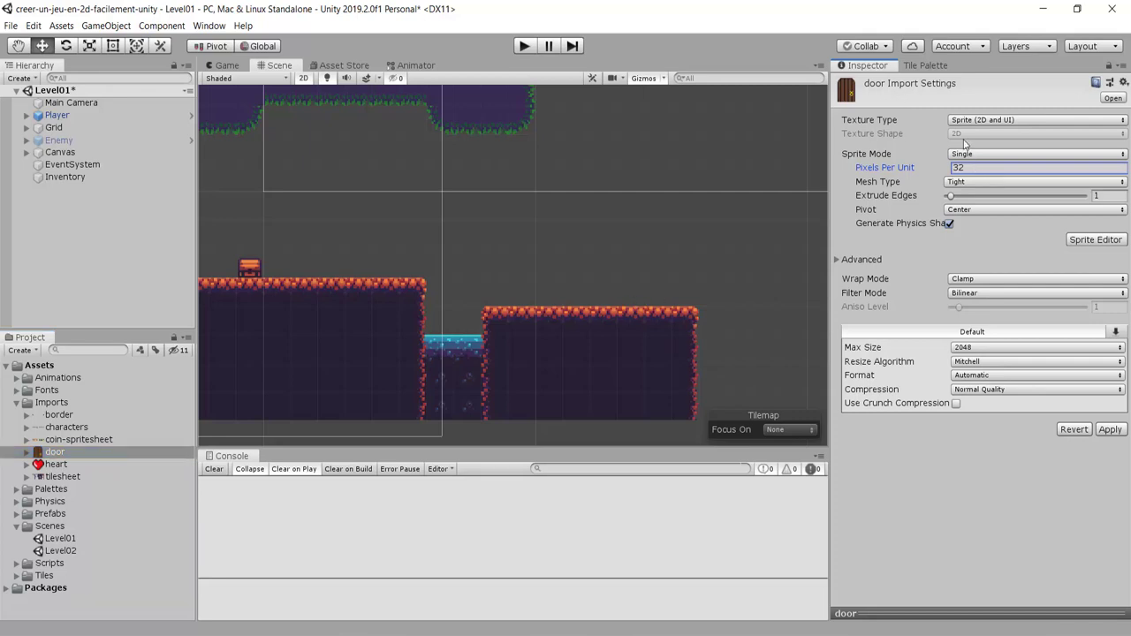
click(879, 155)
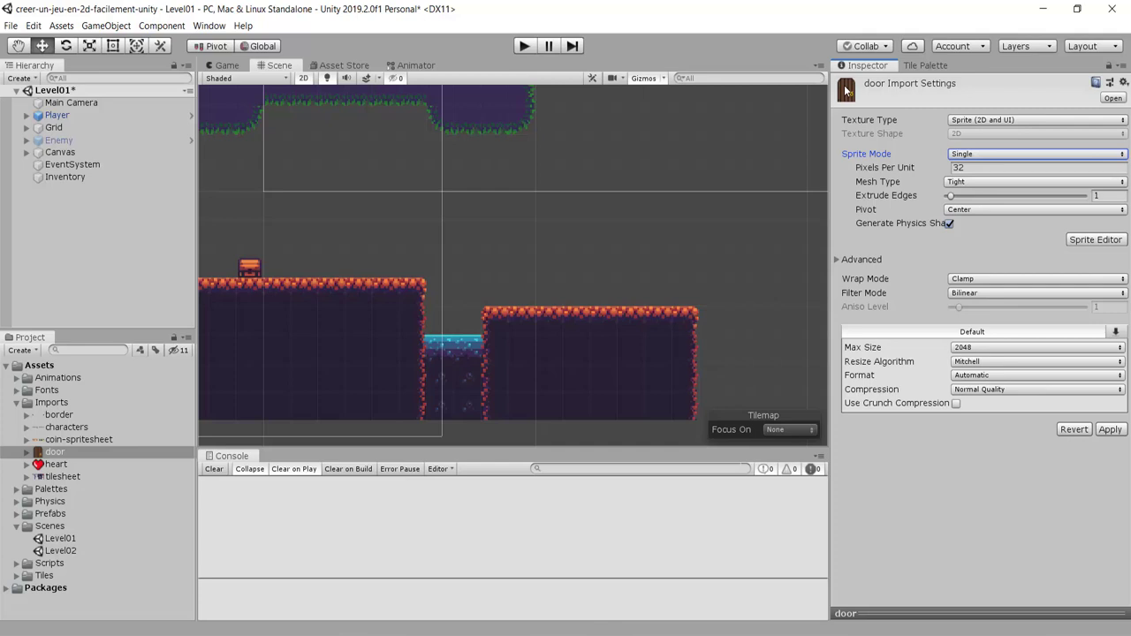
mouse_move(566, 279)
middle_down()
mouse_move(689, 273)
mouse_move(710, 287)
mouse_move(634, 287)
middle_up()
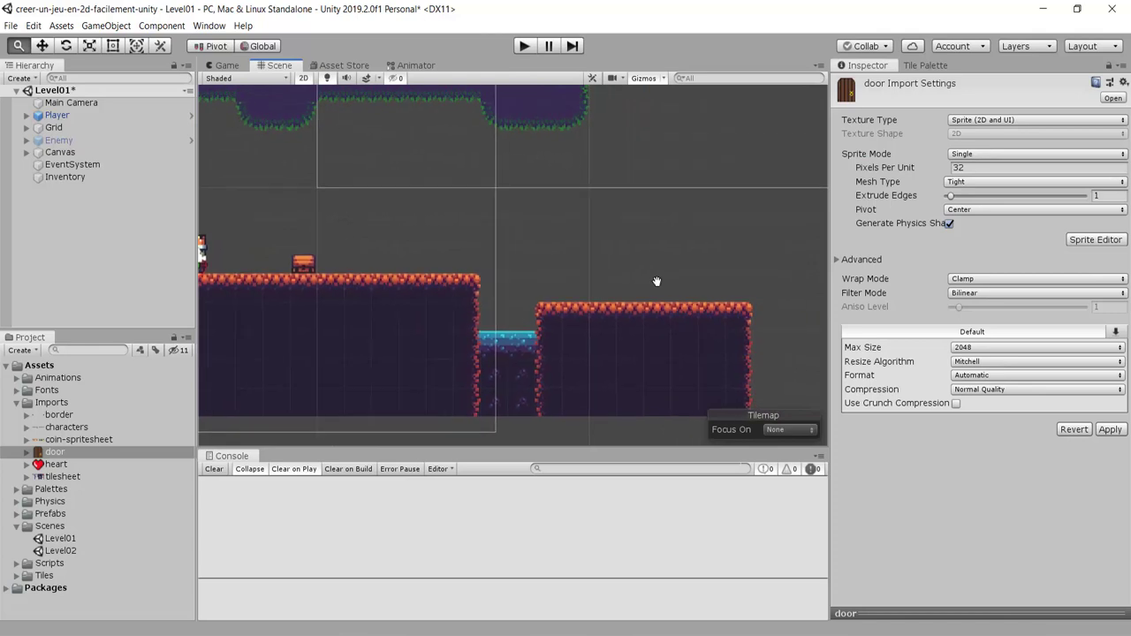
Set the door texture to Point filter, no compression and 512 max size.
click(963, 295)
click(980, 310)
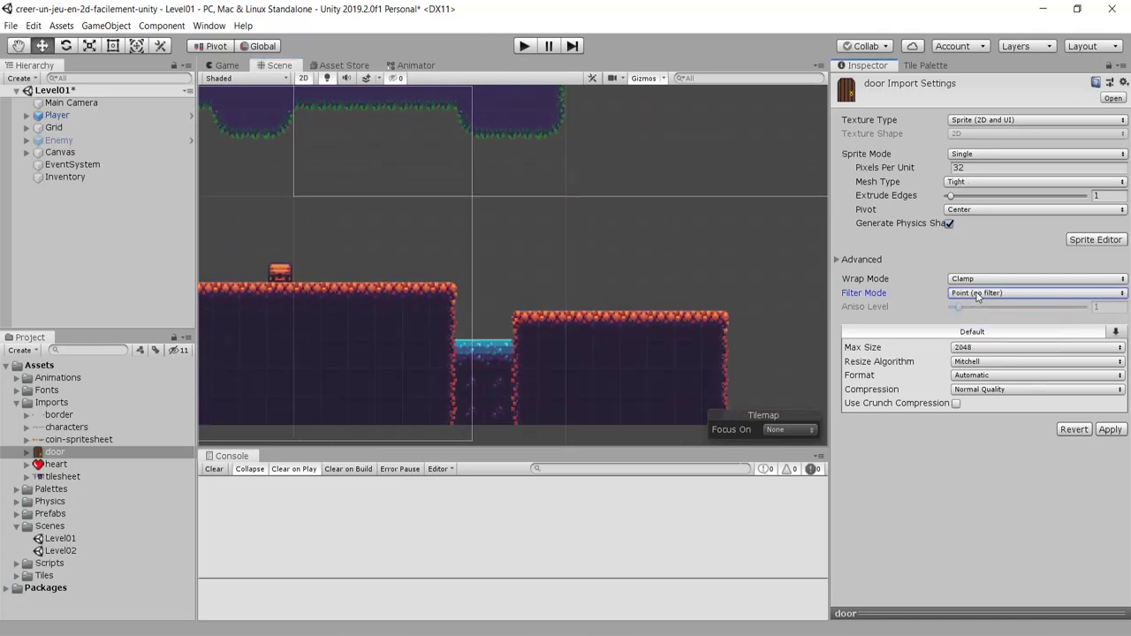
click(978, 392)
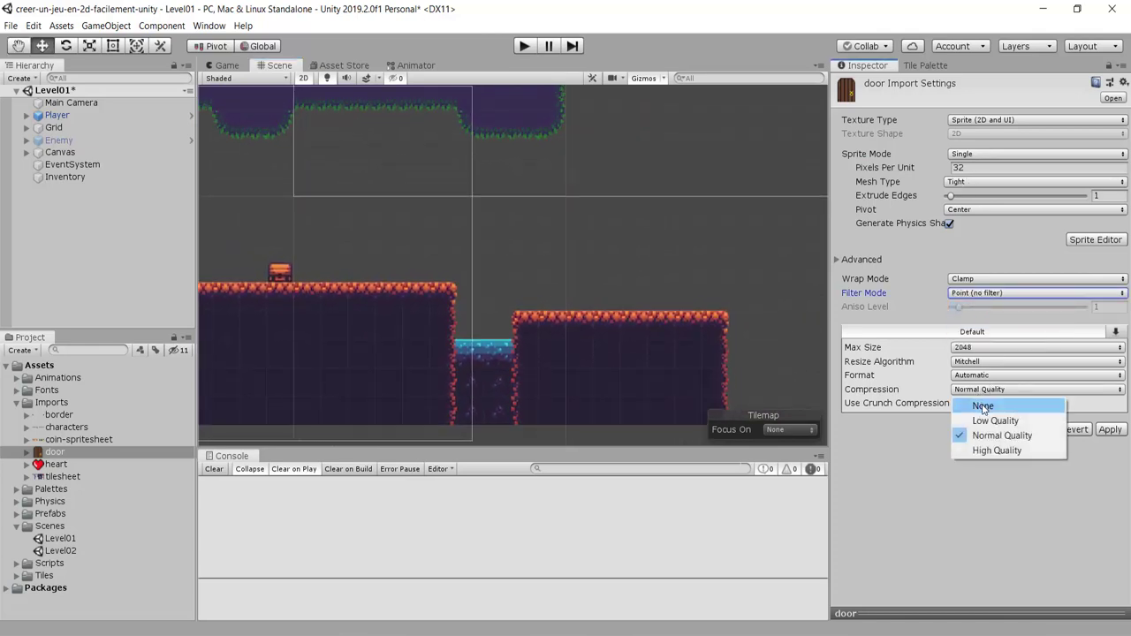
click(982, 405)
click(972, 349)
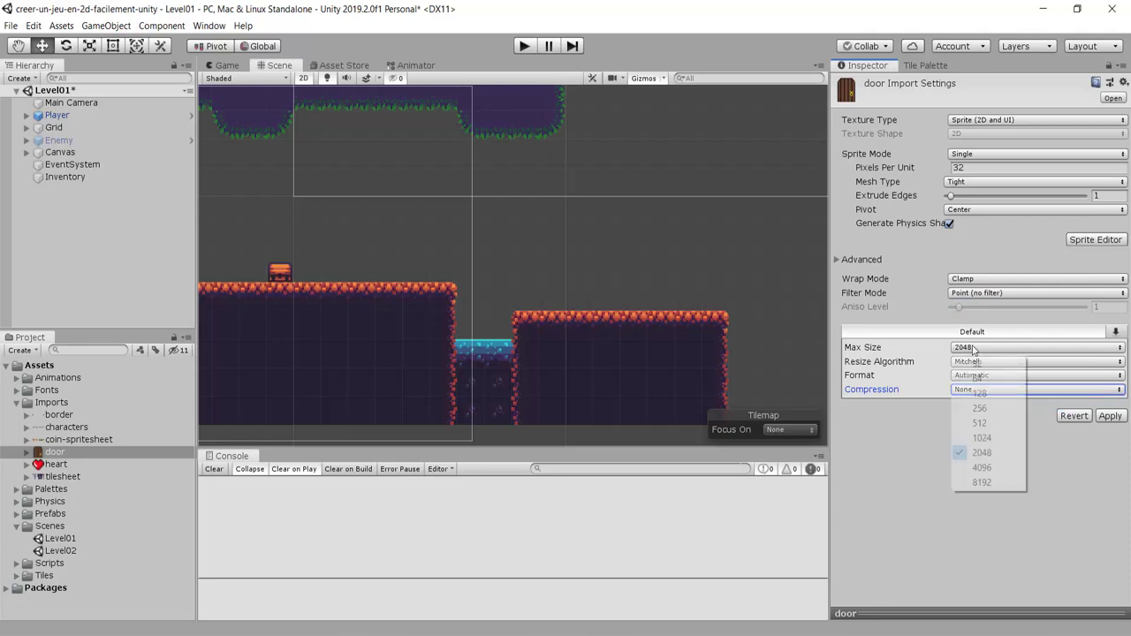
click(983, 423)
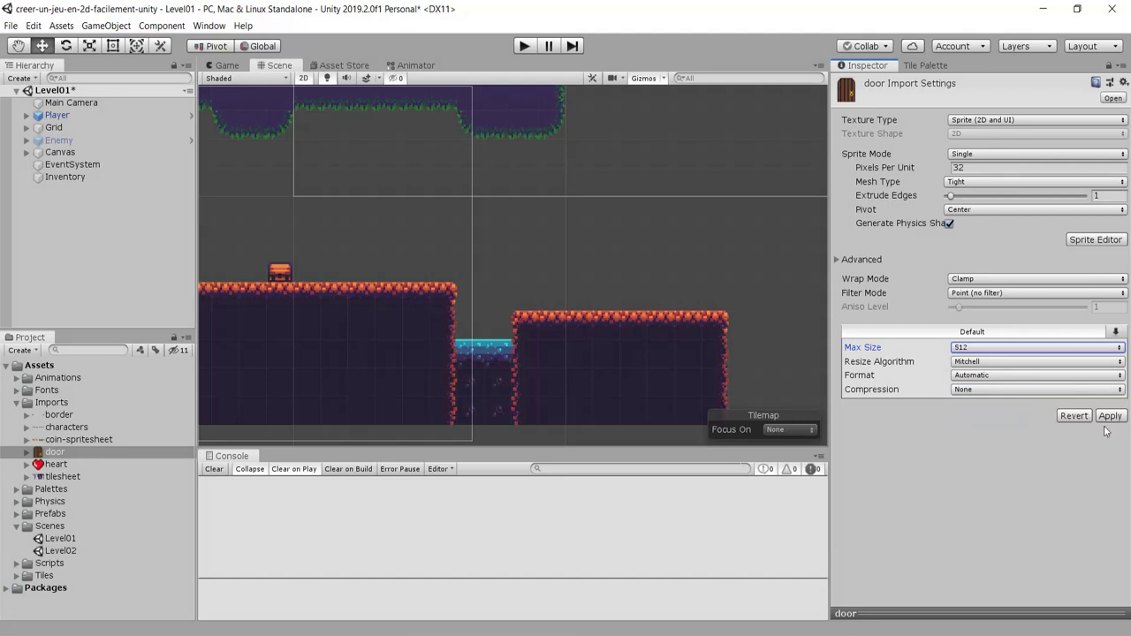
Apply the import settings and drag the door sprite into the level beside the chest.
click(1110, 415)
middle_drag(465, 323, 689, 303)
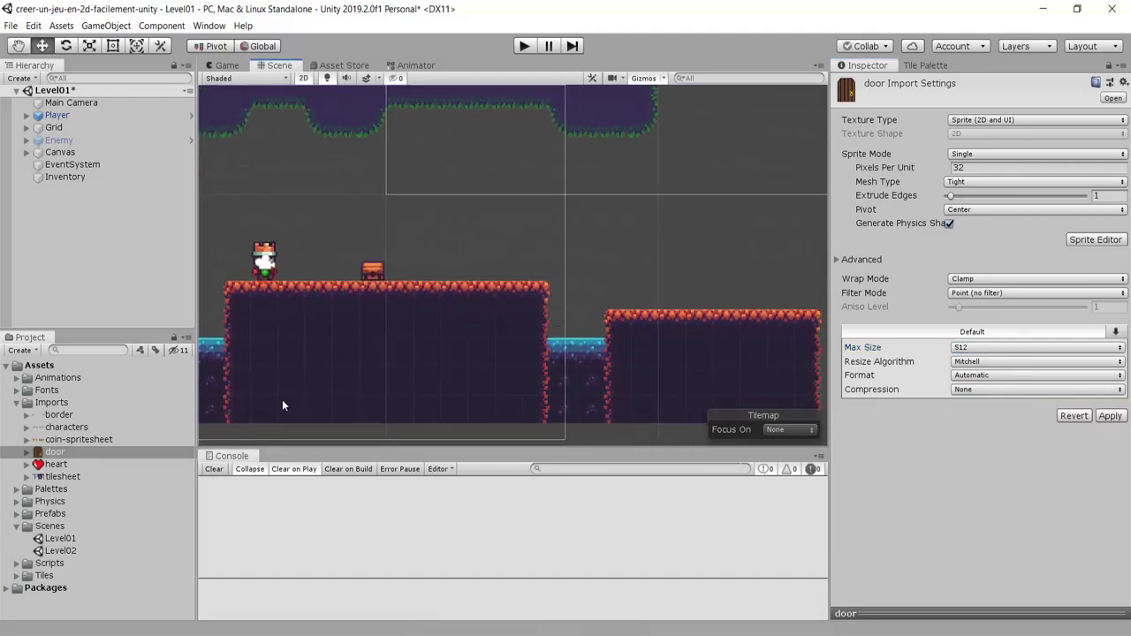
mouse_move(54, 451)
mouse_down()
mouse_move(422, 256)
mouse_move(450, 261)
mouse_up()
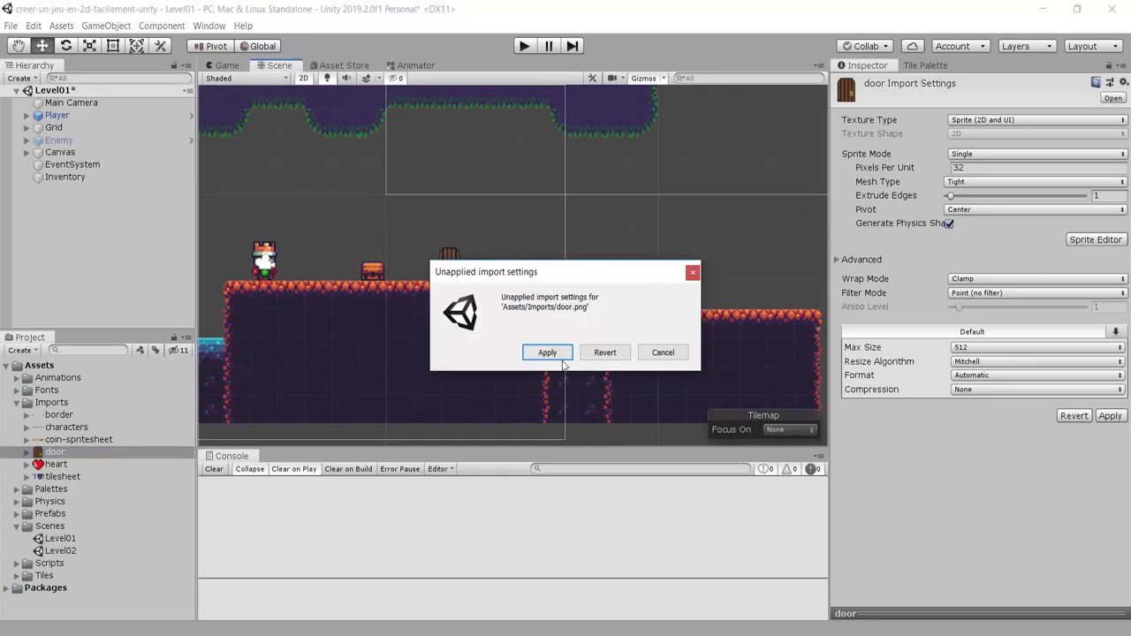
Apply the pending door import settings and move the door next to the player.
click(562, 358)
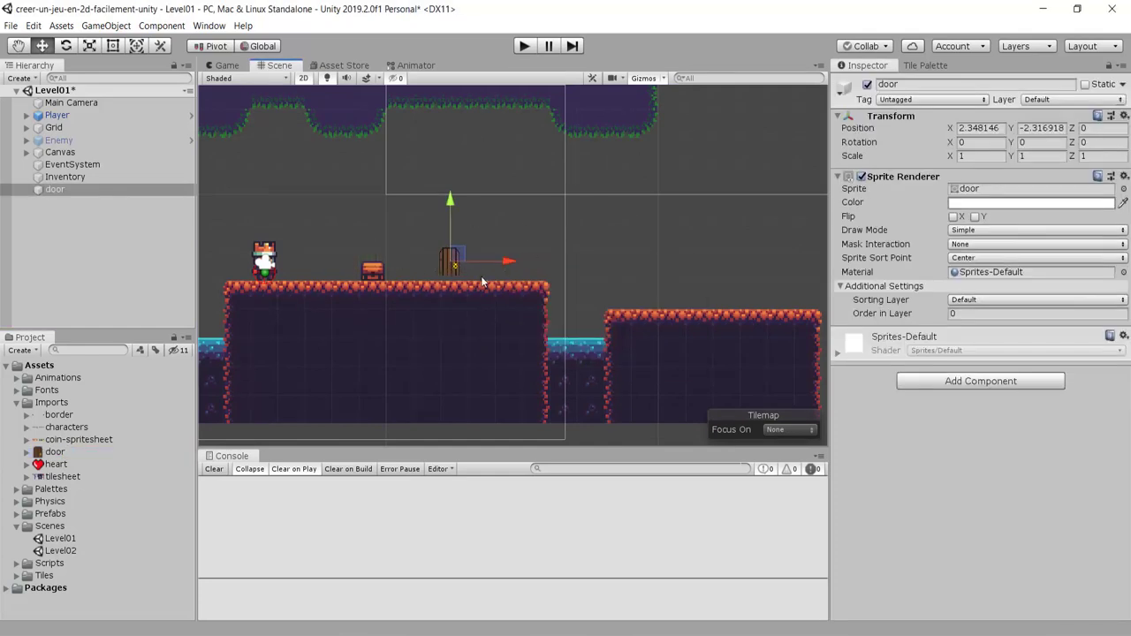
scroll(352, 256, up, 2)
scroll(409, 252, up, 2)
scroll(459, 260, up, 2)
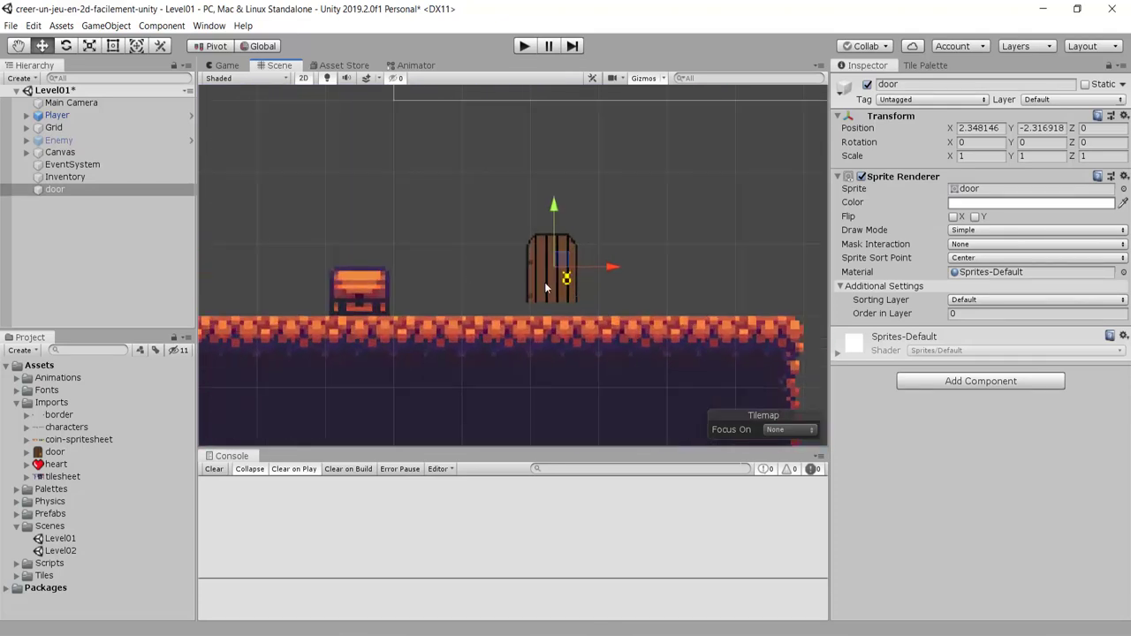
scroll(544, 282, down, 2)
scroll(557, 277, down, 1)
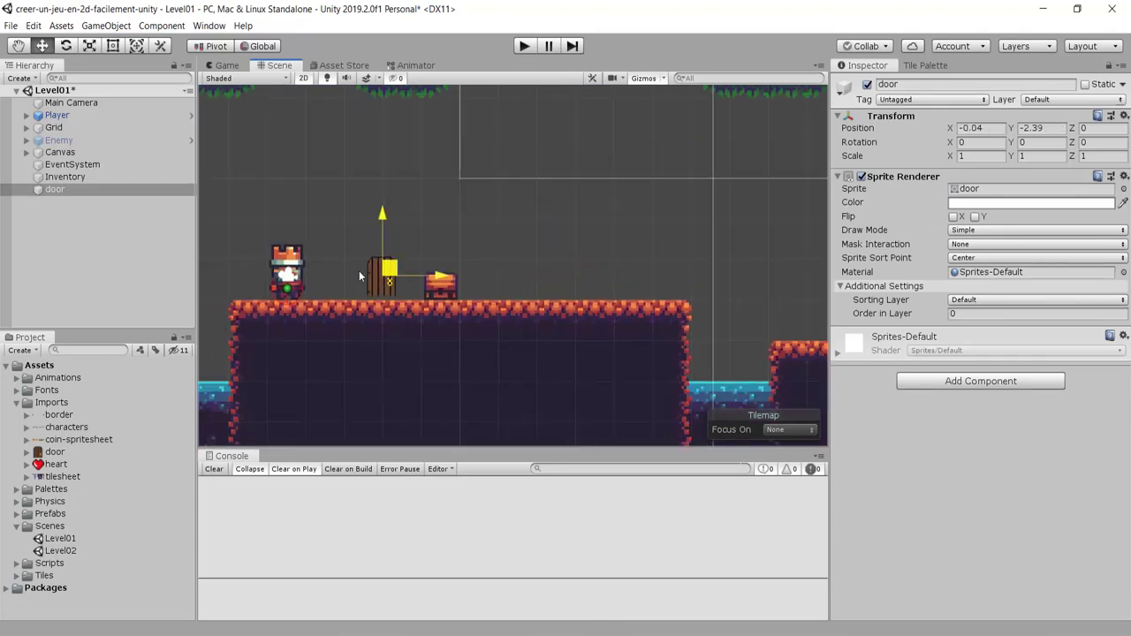
drag(562, 270, 343, 278)
middle_drag(242, 256, 231, 257)
Enlarge the door to roughly twice its size with the Scale tool.
scroll(552, 306, up, 3)
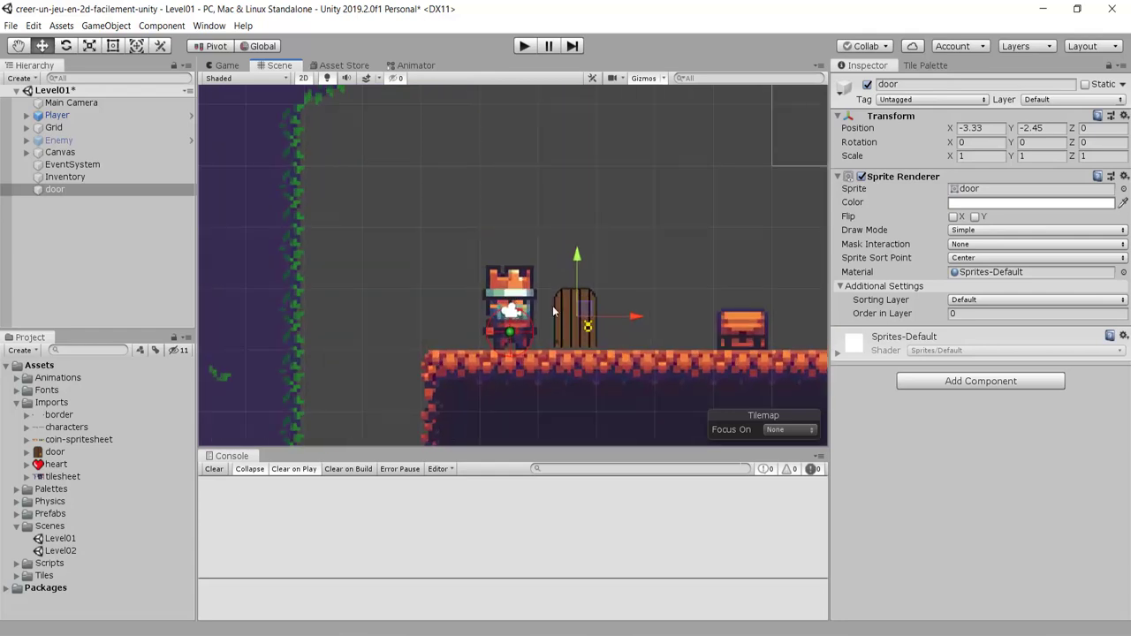
scroll(634, 317, up, 2)
click(89, 45)
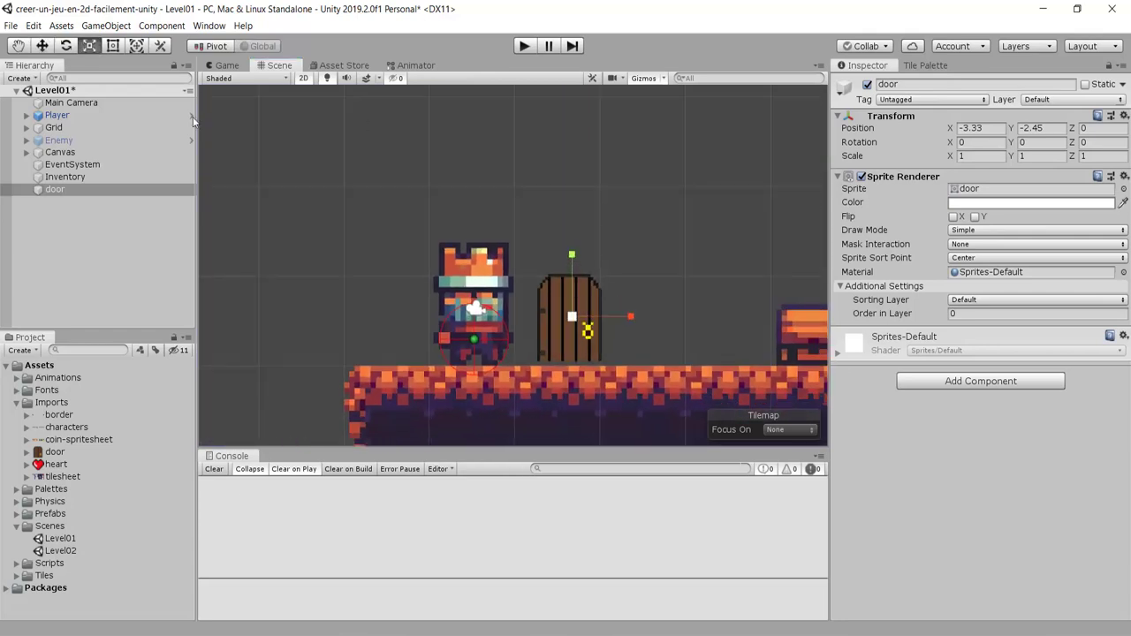
mouse_move(571, 316)
mouse_down()
mouse_move(597, 236)
mouse_move(576, 178)
mouse_move(576, 217)
mouse_up()
key(w)
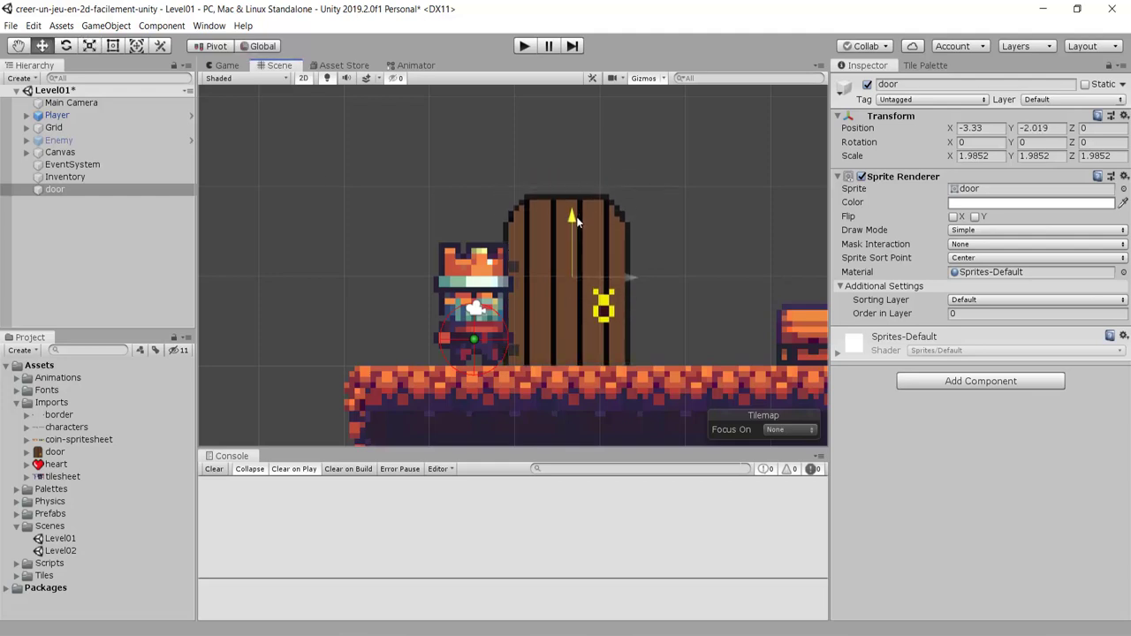
Move the door onto the far right platform of the level.
scroll(576, 214, up, 6)
scroll(434, 220, down, 2)
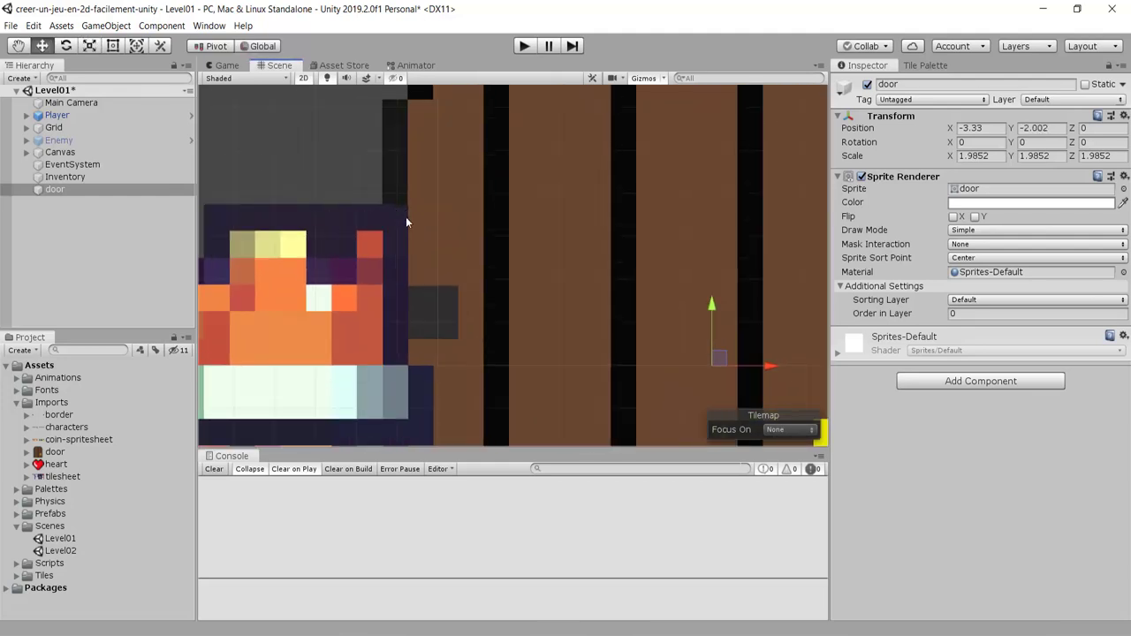
scroll(492, 282, down, 3)
scroll(499, 287, down, 3)
scroll(459, 350, down, 2)
scroll(473, 303, down, 2)
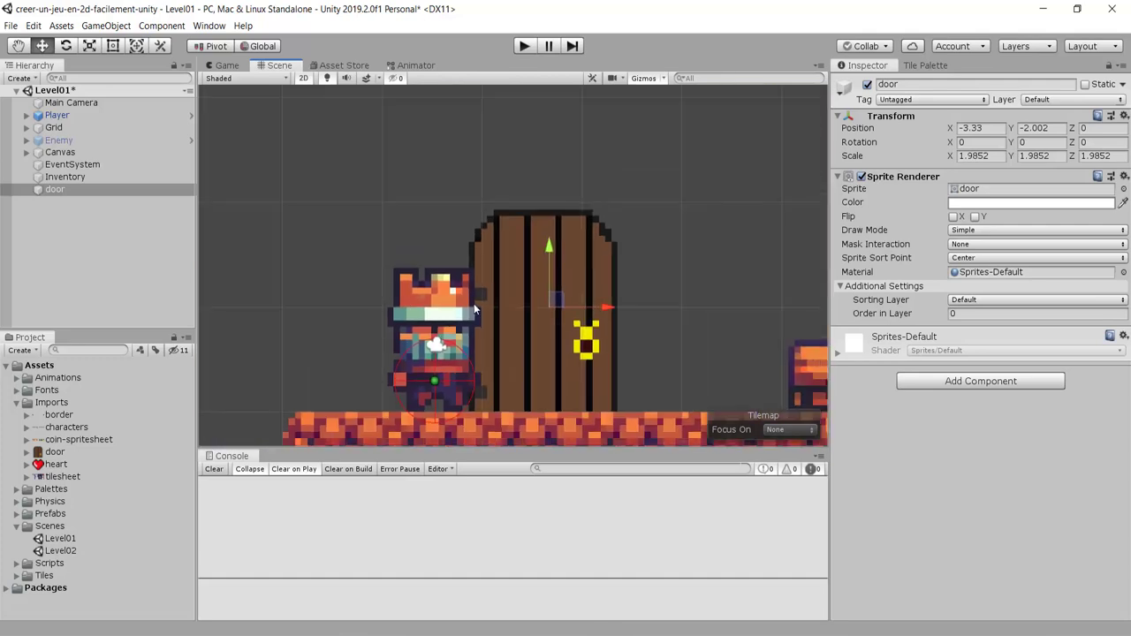
scroll(530, 322, down, 2)
scroll(590, 342, down, 2)
middle_drag(590, 342, 419, 265)
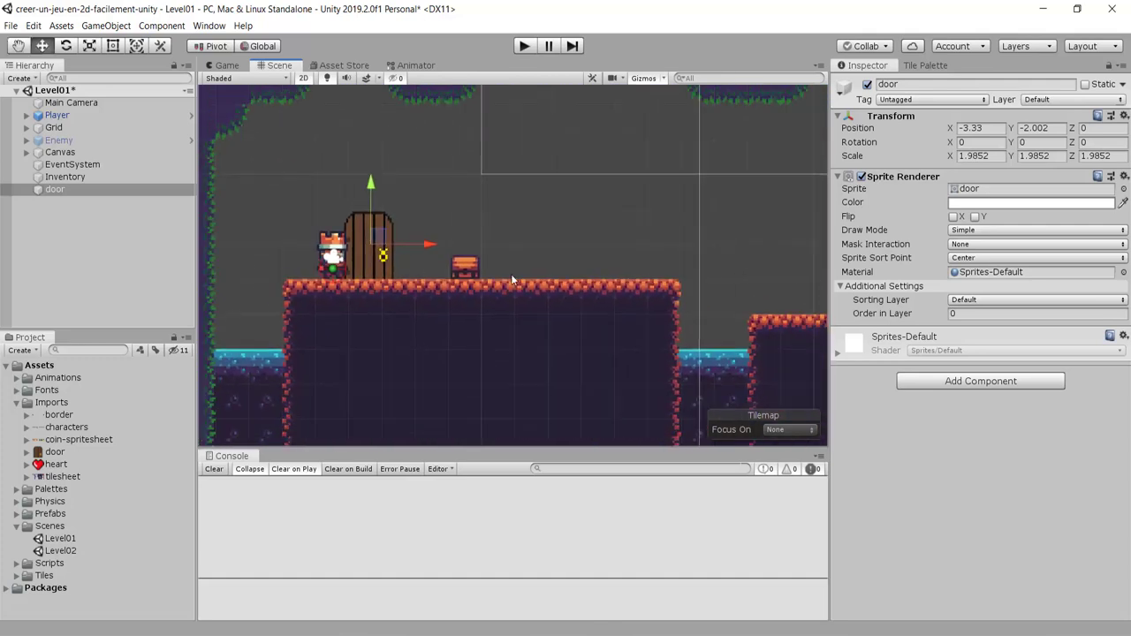
scroll(511, 273, down, 2)
drag(287, 225, 814, 265)
middle_drag(795, 265, 750, 274)
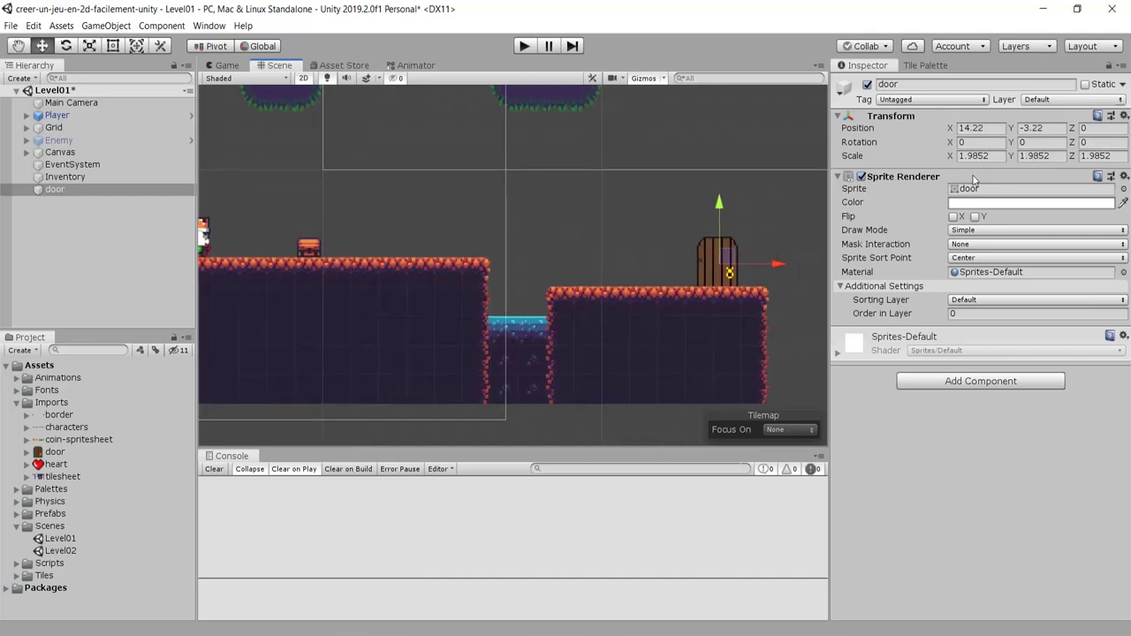
Set the door's Transform Scale X, Y and Z to 2.
click(978, 156)
text(2)
click(1028, 156)
text(2)
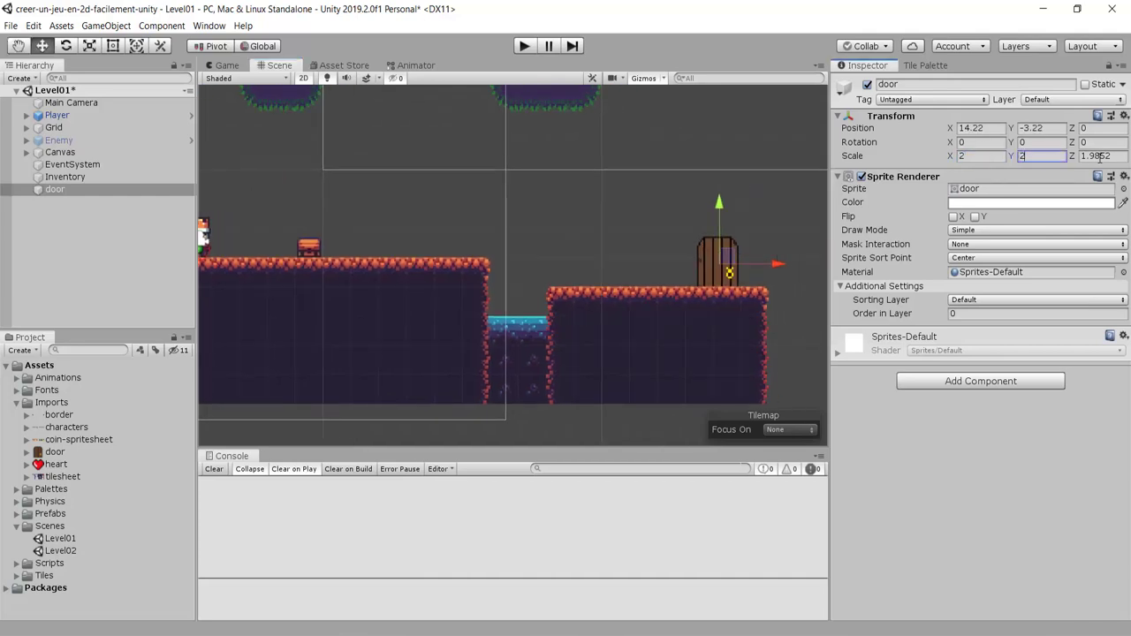
click(1095, 156)
text(2)
Raise the door so it stands on the right platform at X 14.22, Y -3.012.
middle_drag(646, 231, 510, 211)
scroll(654, 213, up, 3)
scroll(677, 320, up, 2)
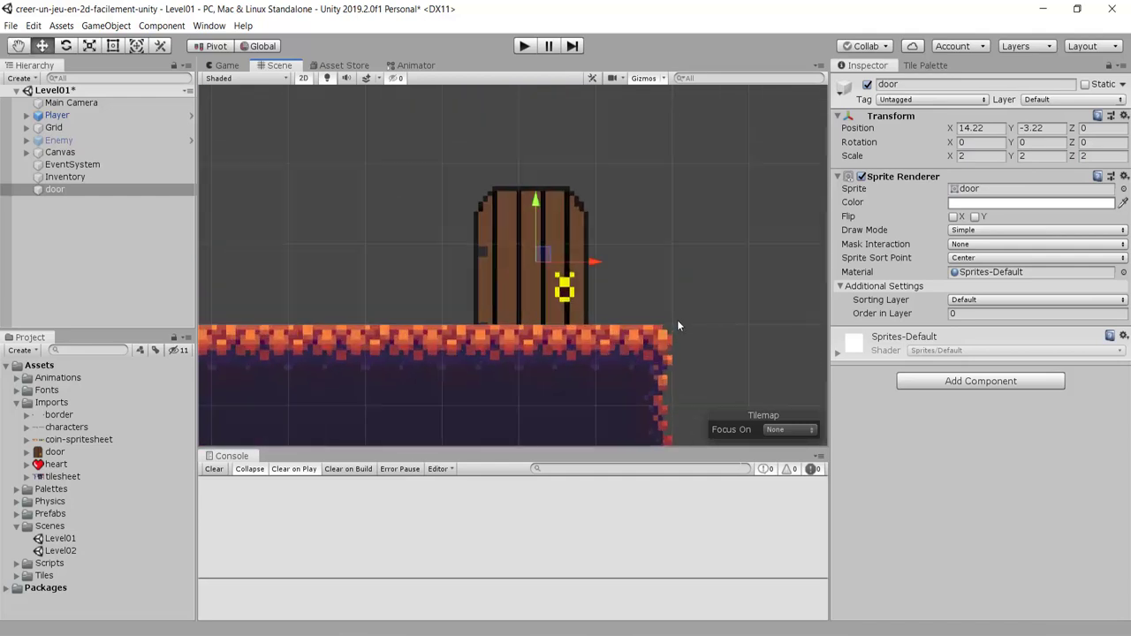
scroll(583, 273, up, 2)
scroll(467, 172, up, 2)
mouse_move(467, 172)
mouse_down()
mouse_move(471, 133)
mouse_move(475, 145)
mouse_up()
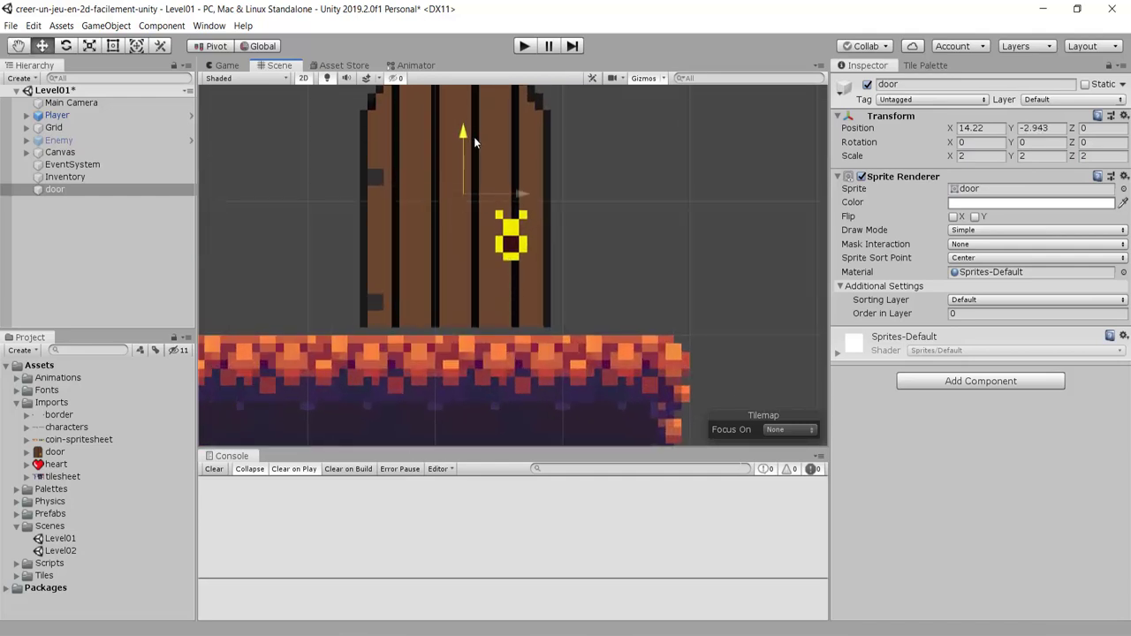
scroll(486, 168, down, 2)
scroll(485, 168, down, 2)
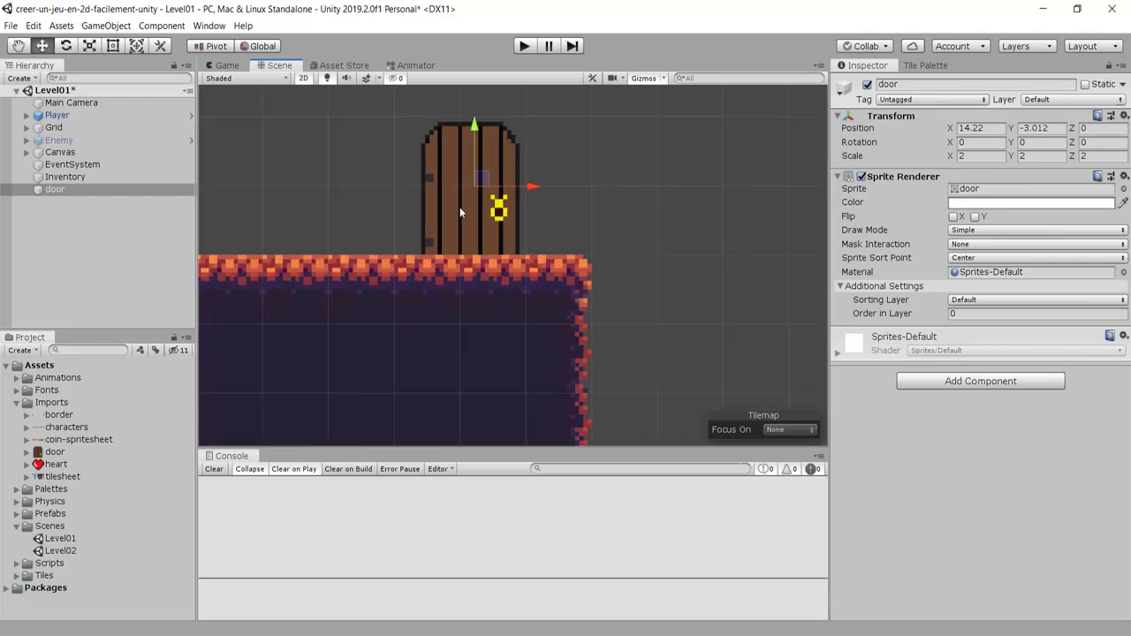
middle_drag(460, 207, 742, 243)
scroll(695, 247, down, 2)
scroll(695, 246, down, 2)
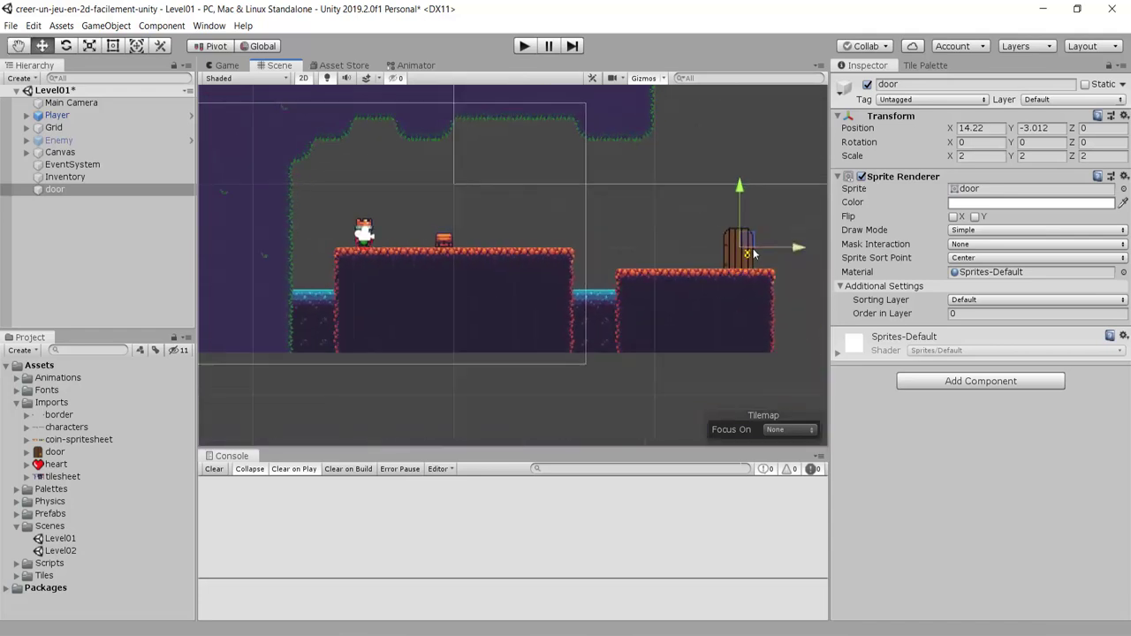
scroll(753, 248, up, 2)
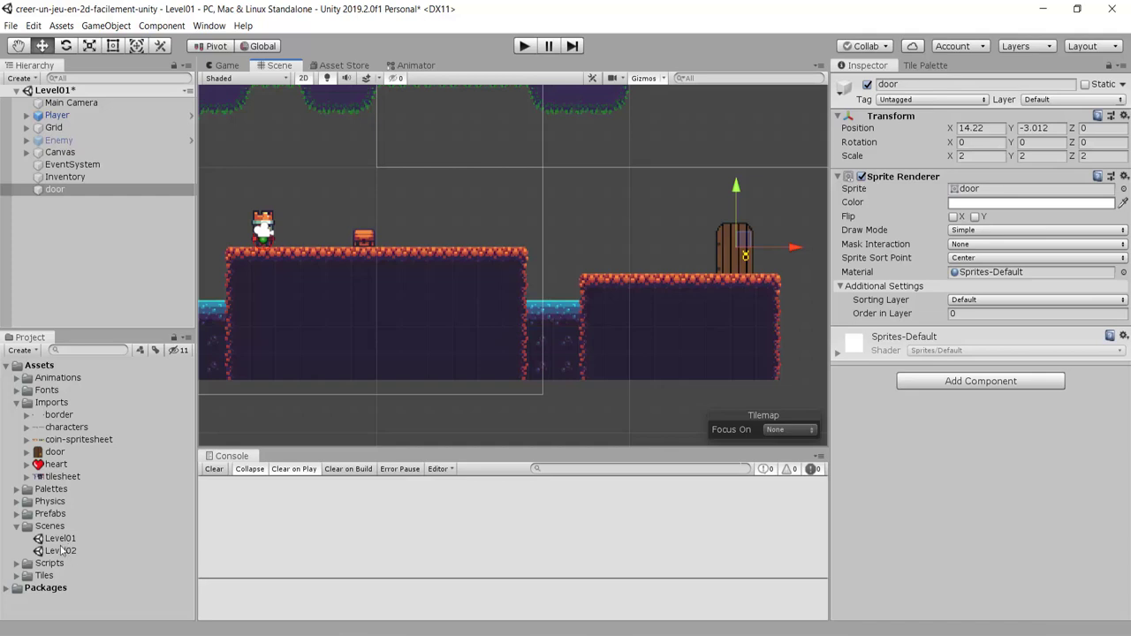
scroll(465, 426, up, 1)
scroll(683, 255, up, 3)
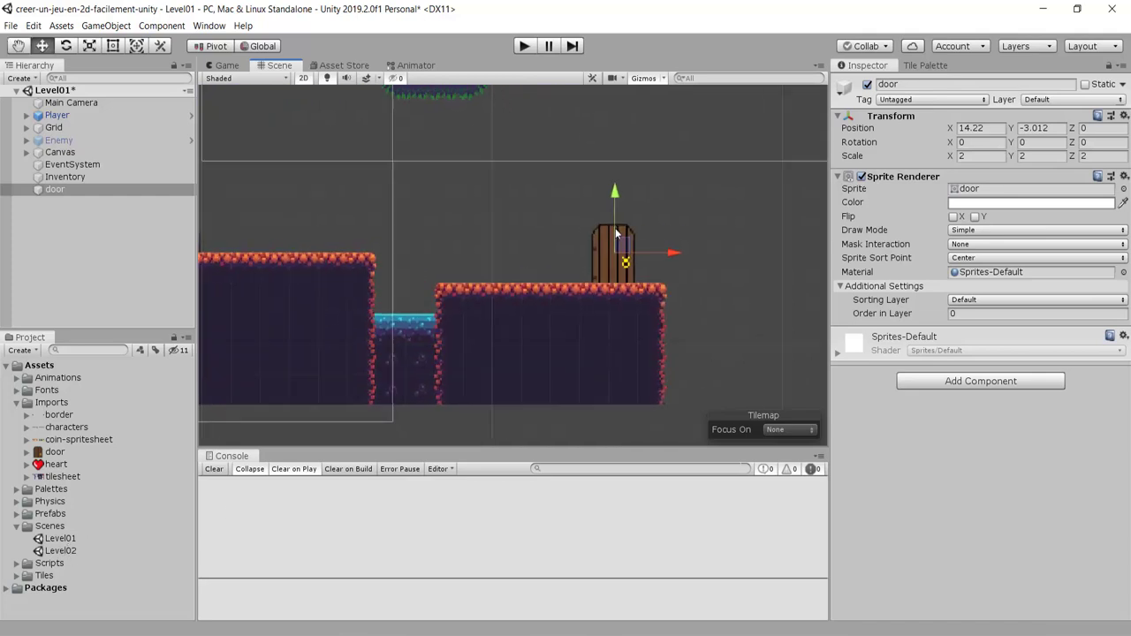
scroll(684, 253, up, 2)
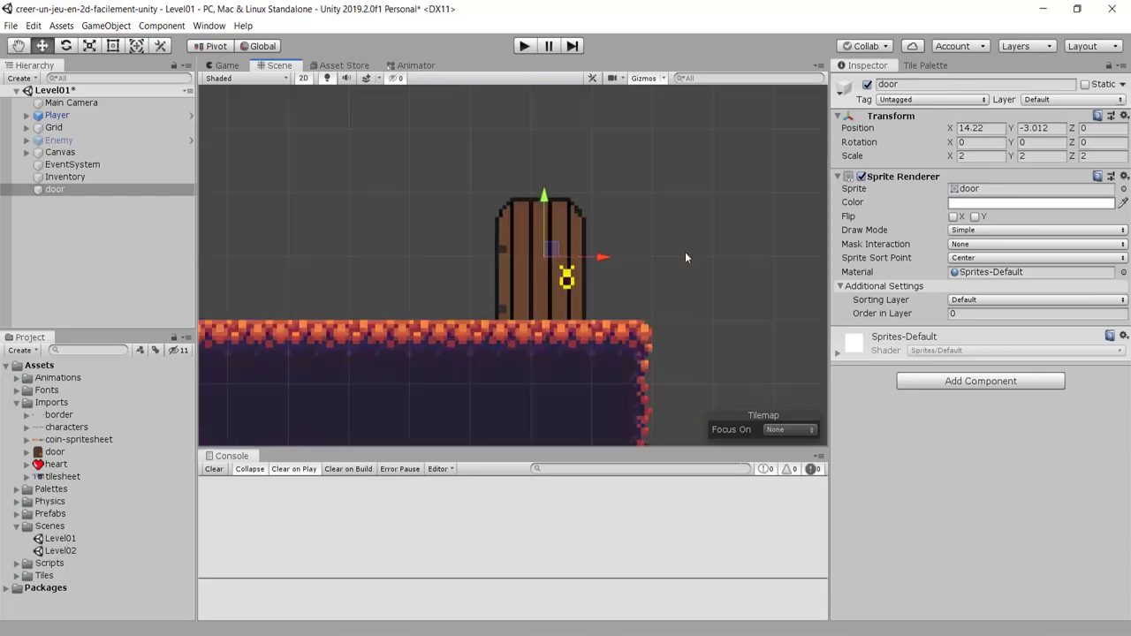
Rename the door object to Door.
click(902, 85)
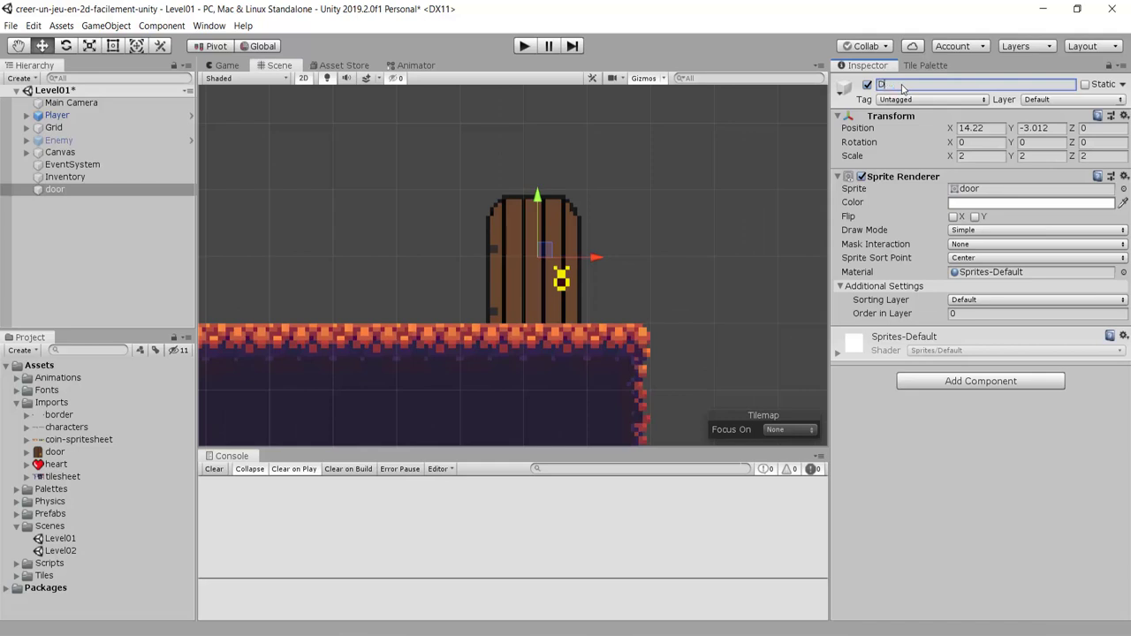
text(Door)
key(Return)
Add a Box Collider 2D to the Door and make it a trigger.
scroll(611, 243, down, 1)
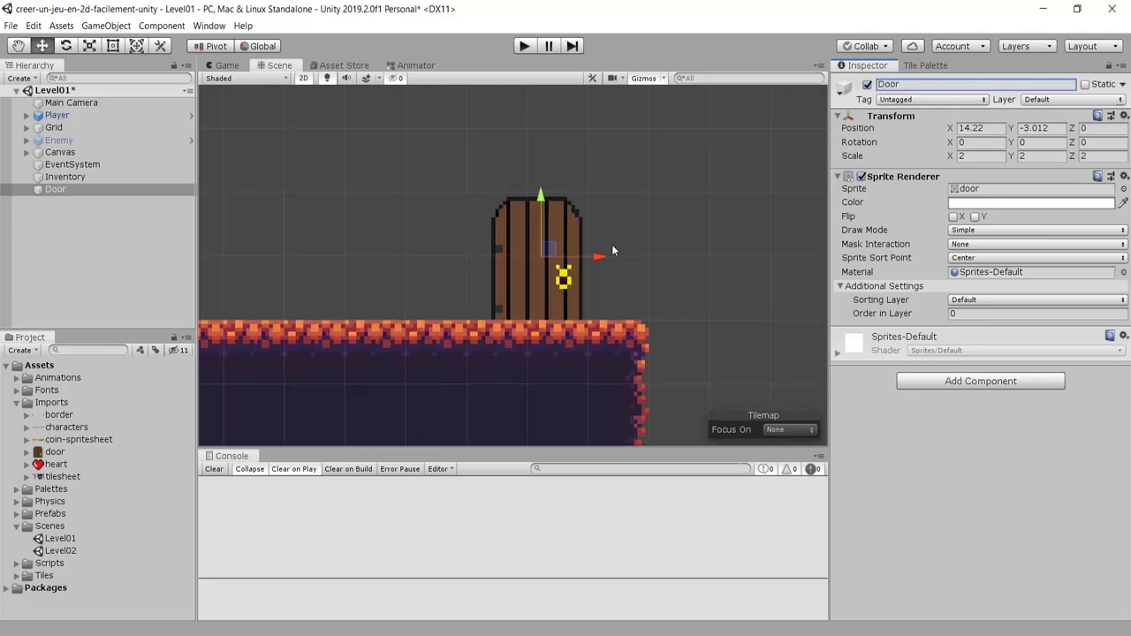
scroll(611, 244, down, 2)
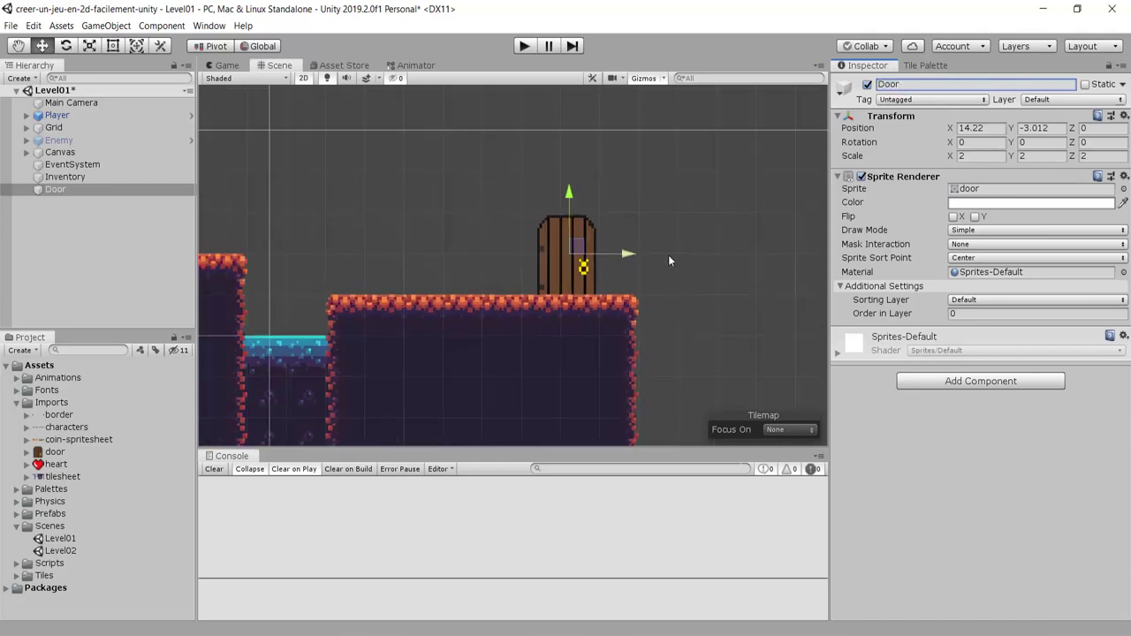
click(978, 380)
text(collider)
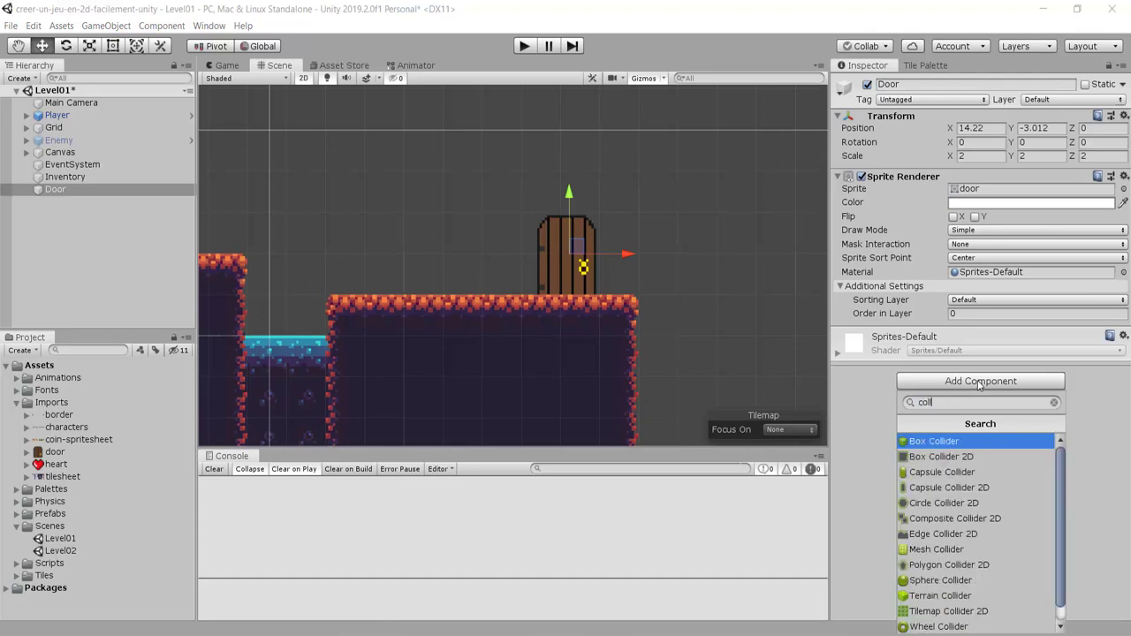
key(Down)
key(Return)
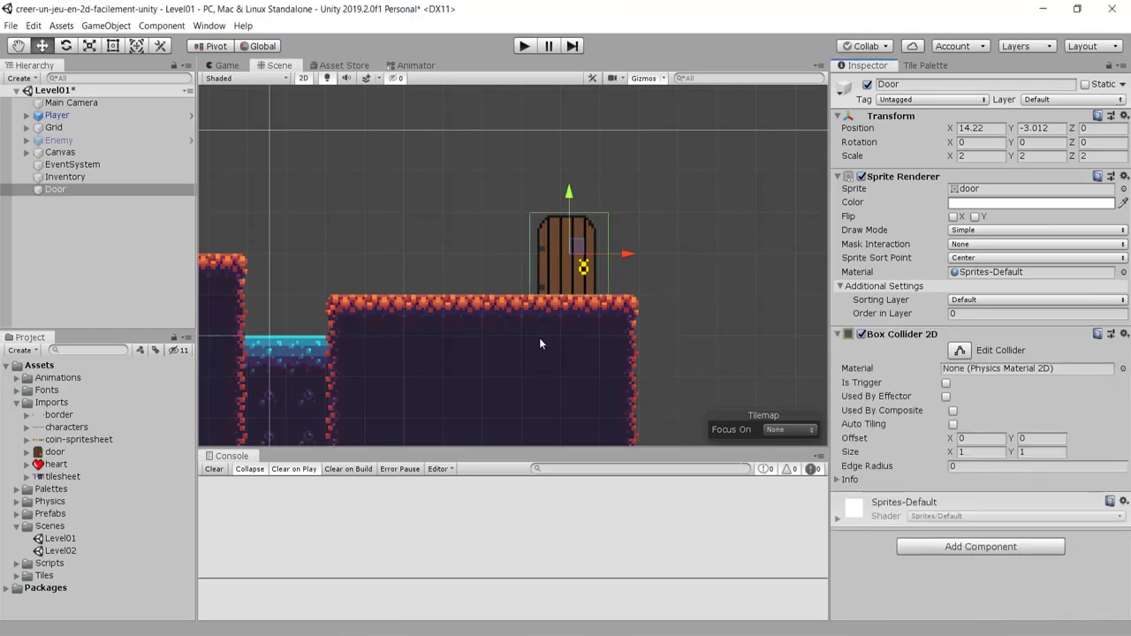
scroll(539, 338, up, 2)
click(946, 383)
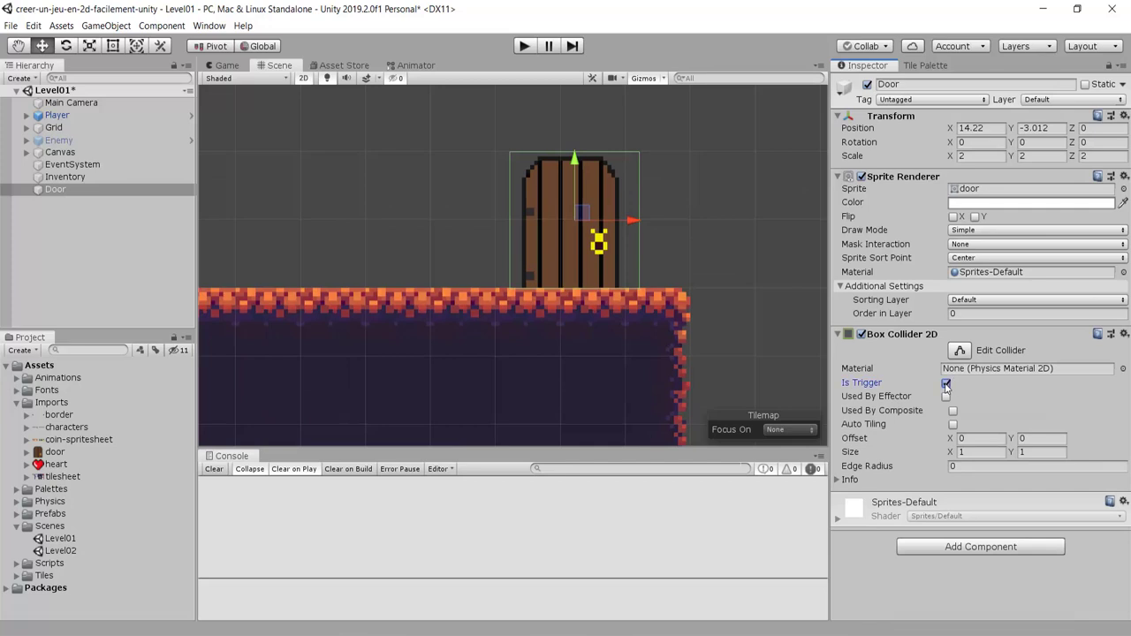
scroll(447, 263, down, 3)
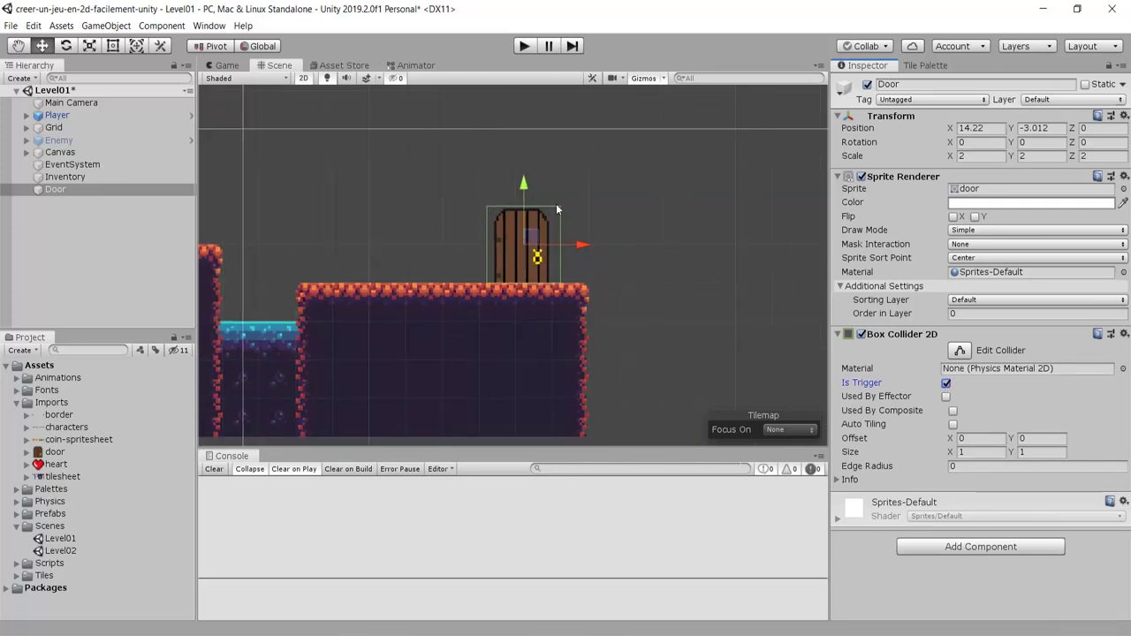
mouse_move(389, 278)
middle_down()
mouse_move(566, 320)
mouse_move(570, 292)
middle_up()
scroll(570, 288, down, 1)
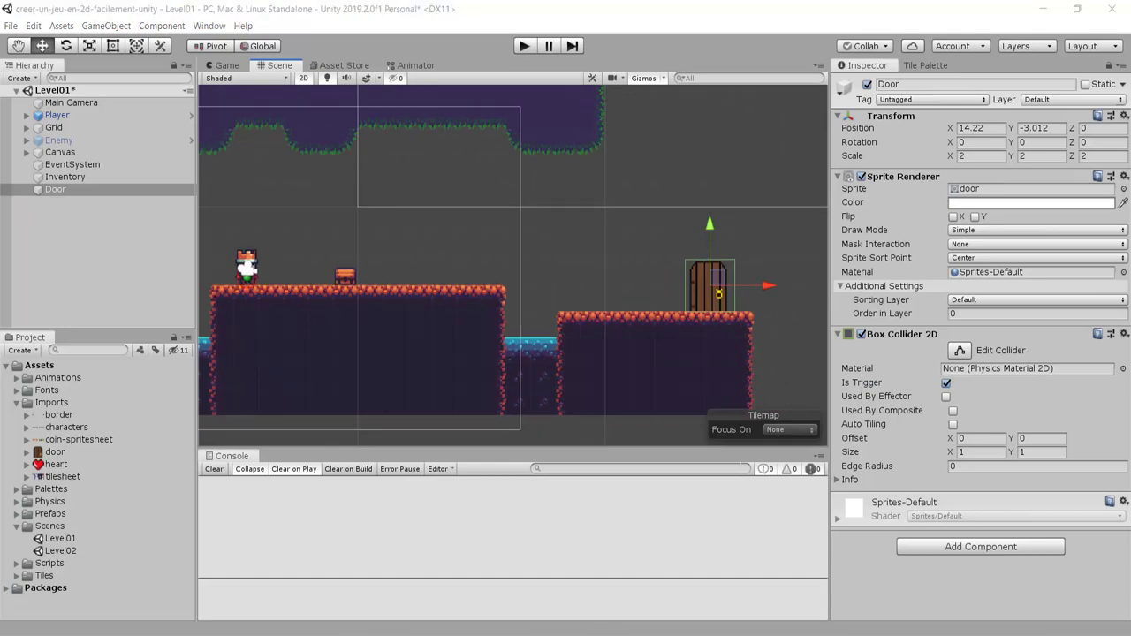
Create and attach a new LoadSpecificScene script component to the Door.
click(977, 547)
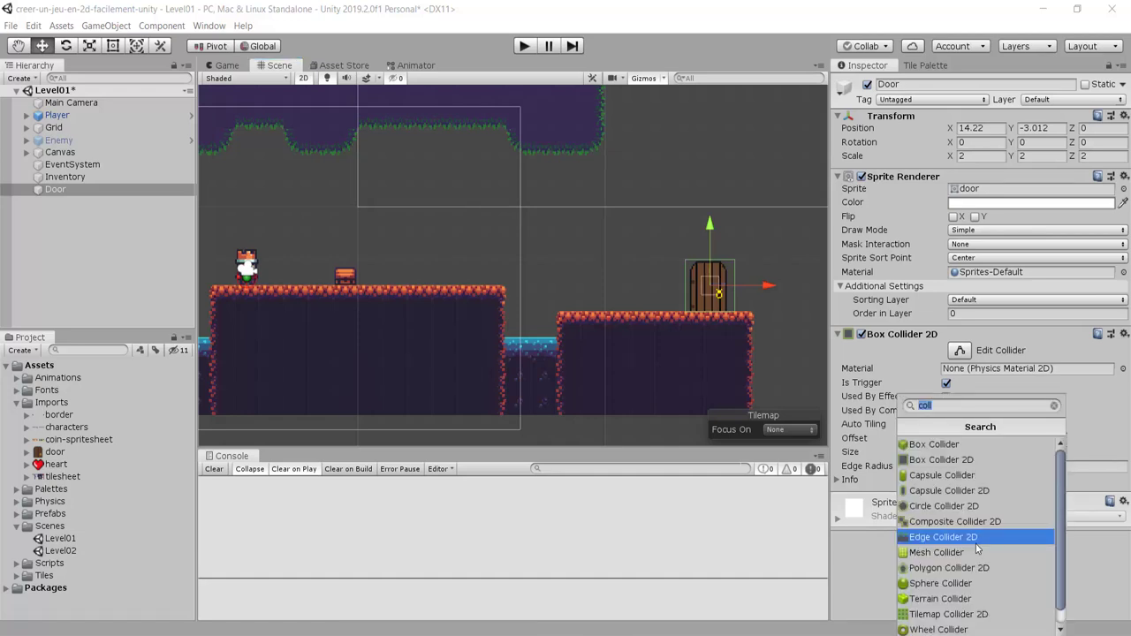
text(Load)
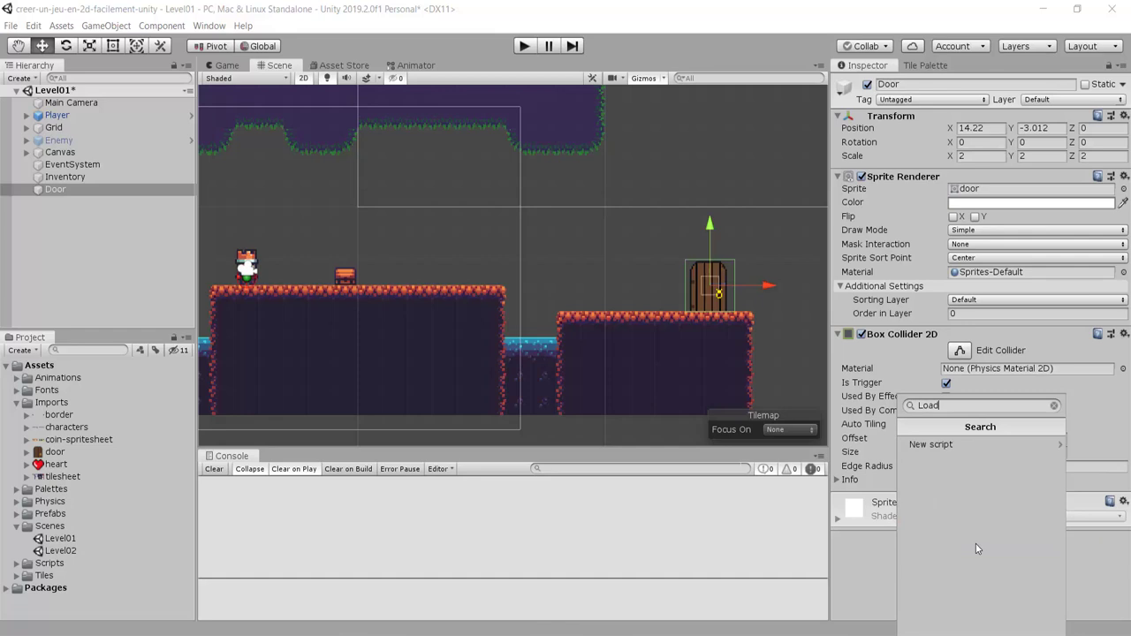
text(SpecificS)
text(cene)
key(Down)
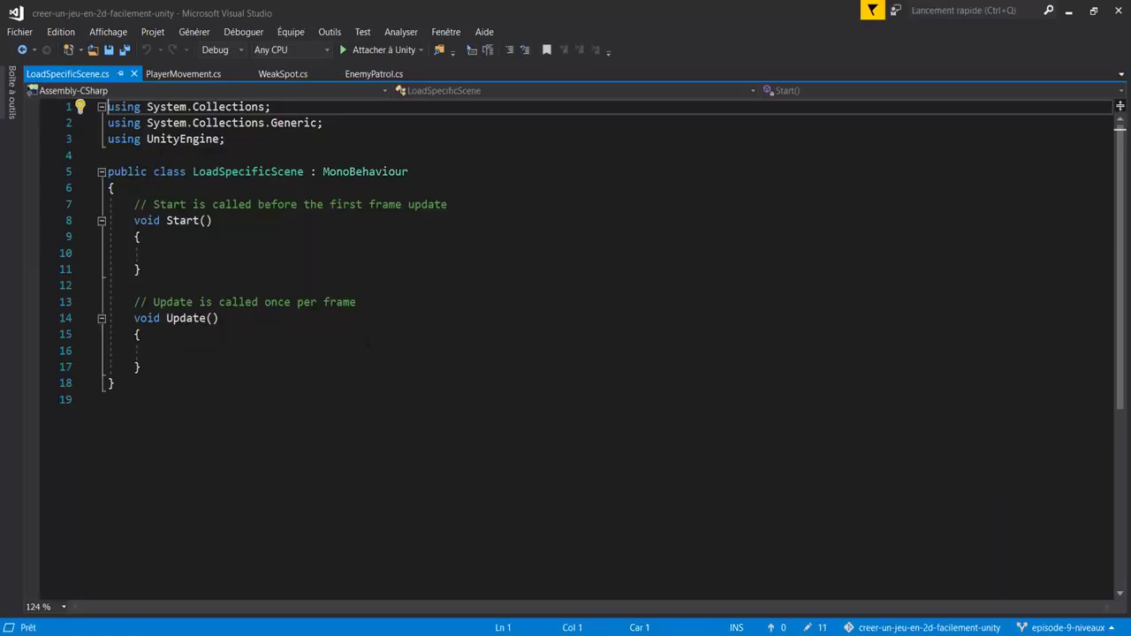
Delete the two unused using lines and the template Start and Update methods.
drag(108, 139, 108, 106)
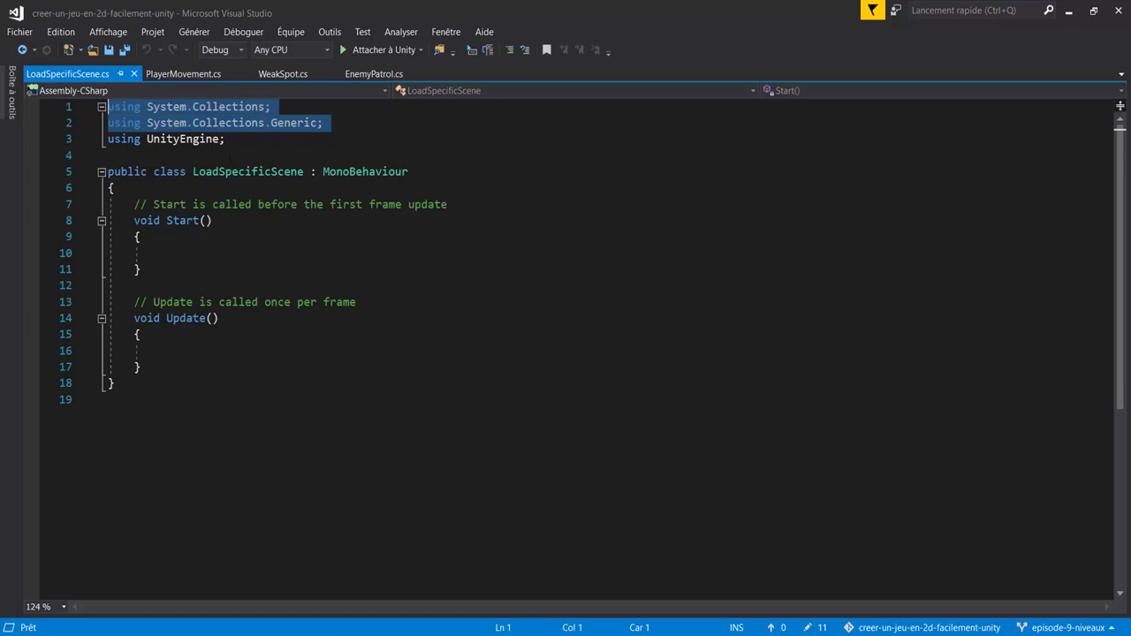
key(Delete)
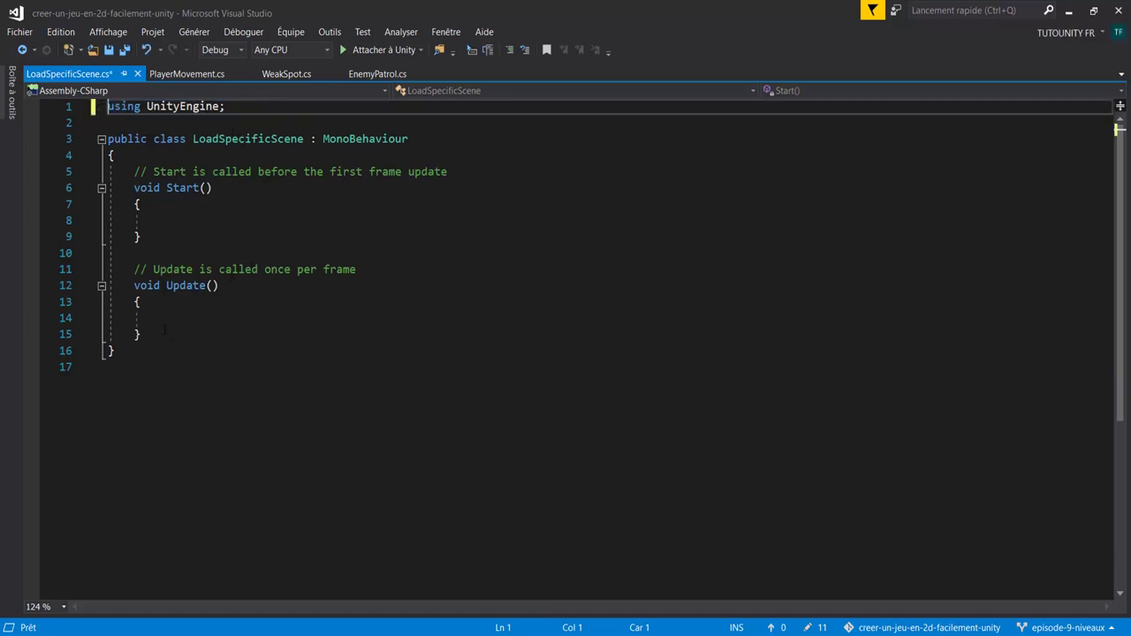
drag(167, 333, 134, 173)
key(Delete)
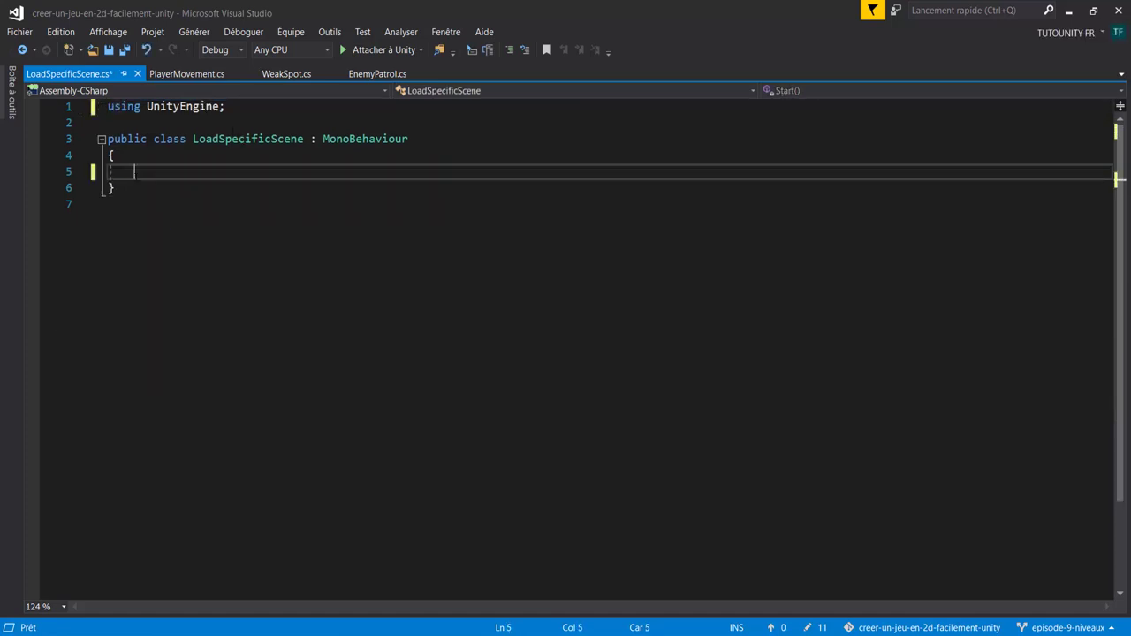
Add an OnTriggerEnter2D method with an if(collision.CompareTag("Player")) block.
text(vo)
text(id ontr)
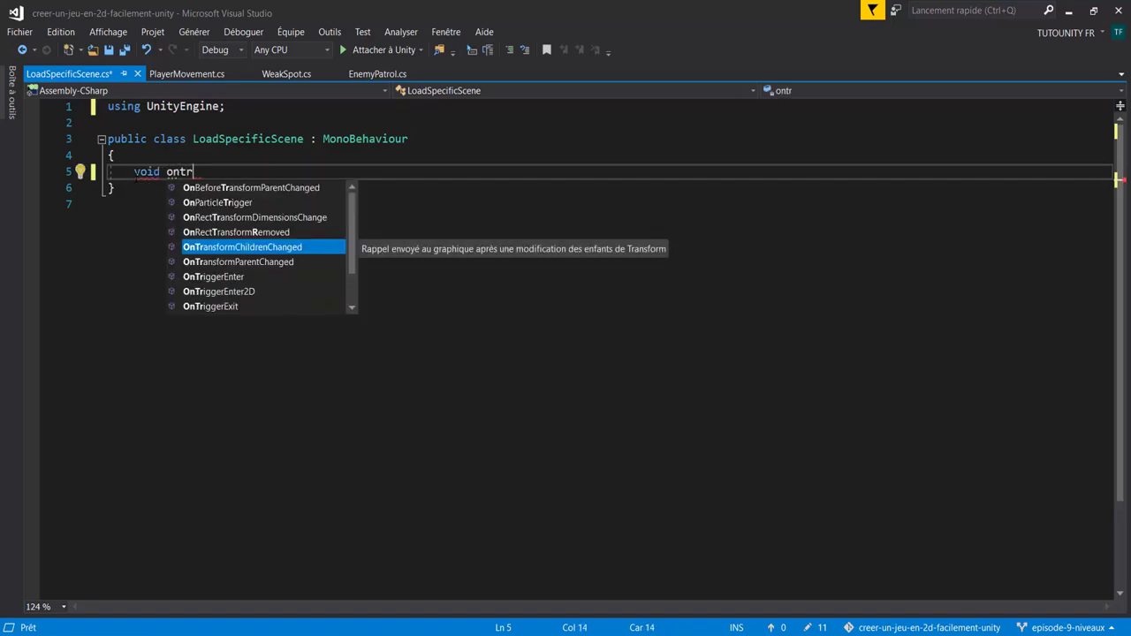
text(iggeren)
key(Down)
key(Return)
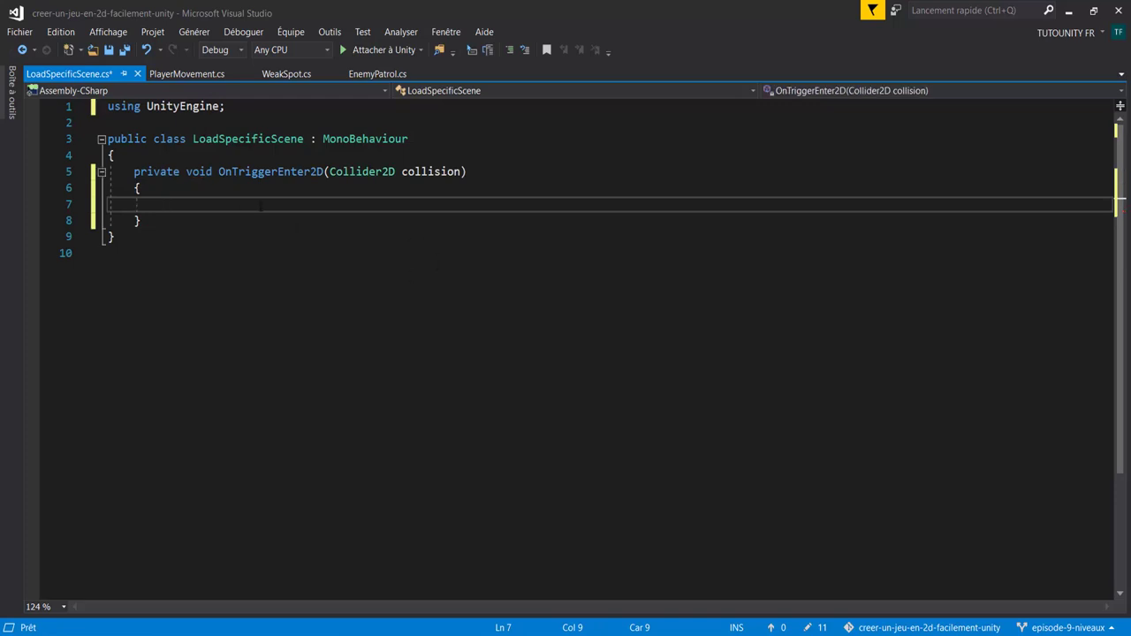
text(if(colli)
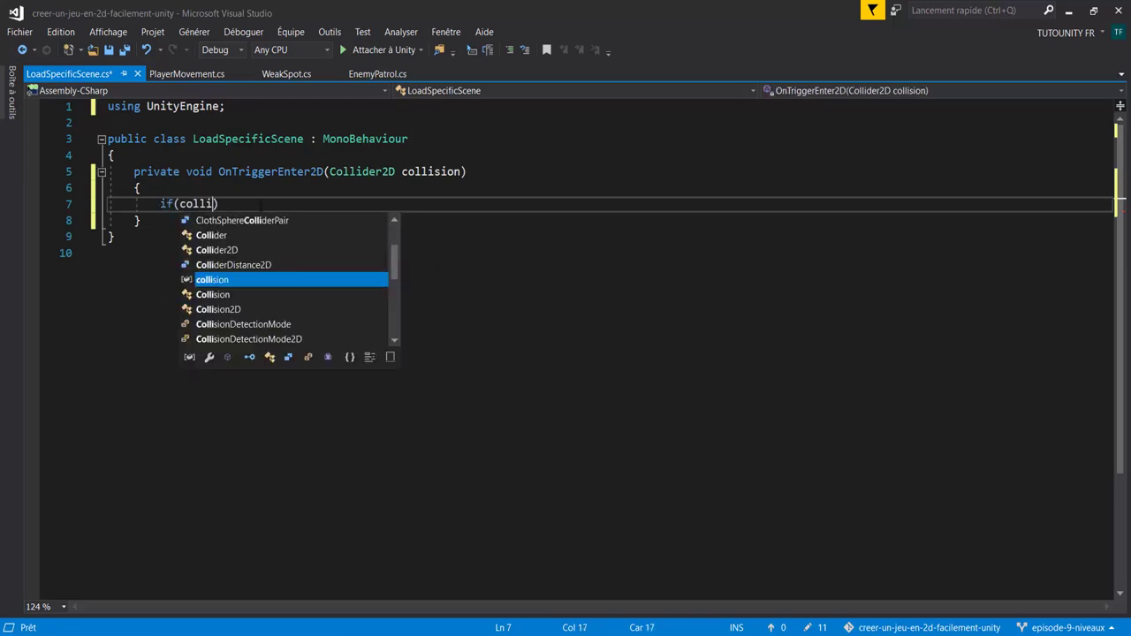
key(Tab)
text(.)
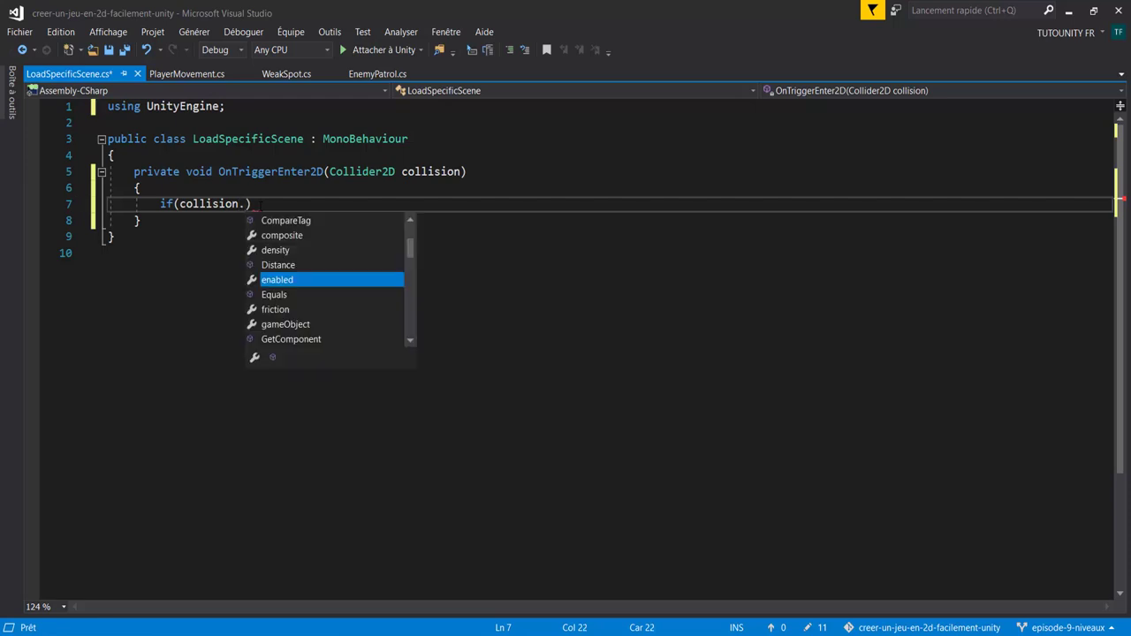
text(compa)
key(Tab)
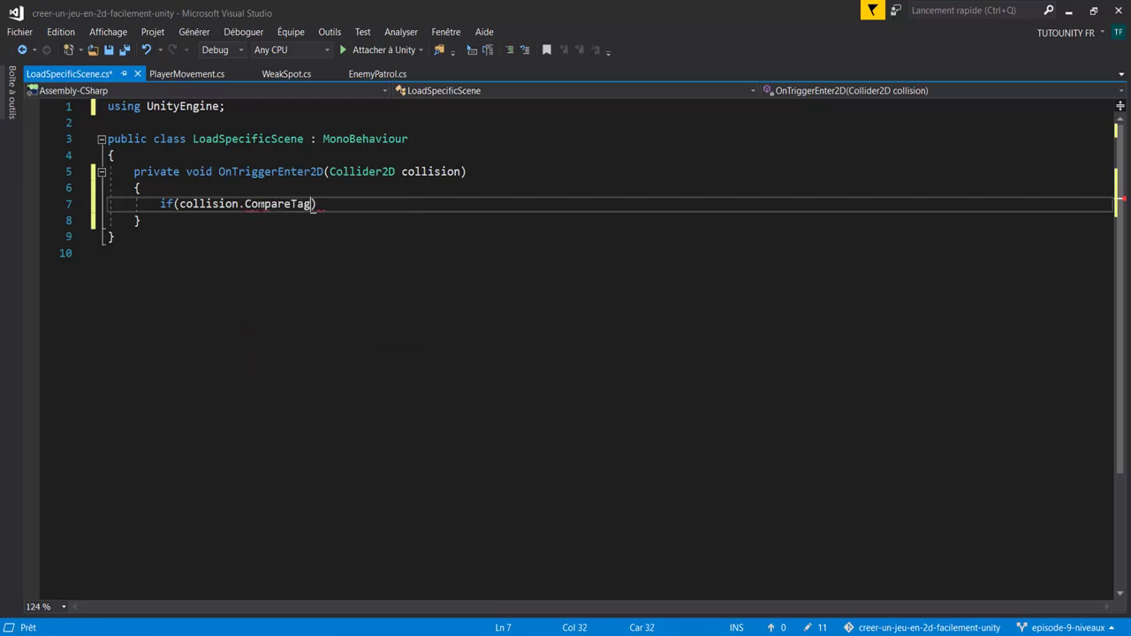
text(("Palyer)
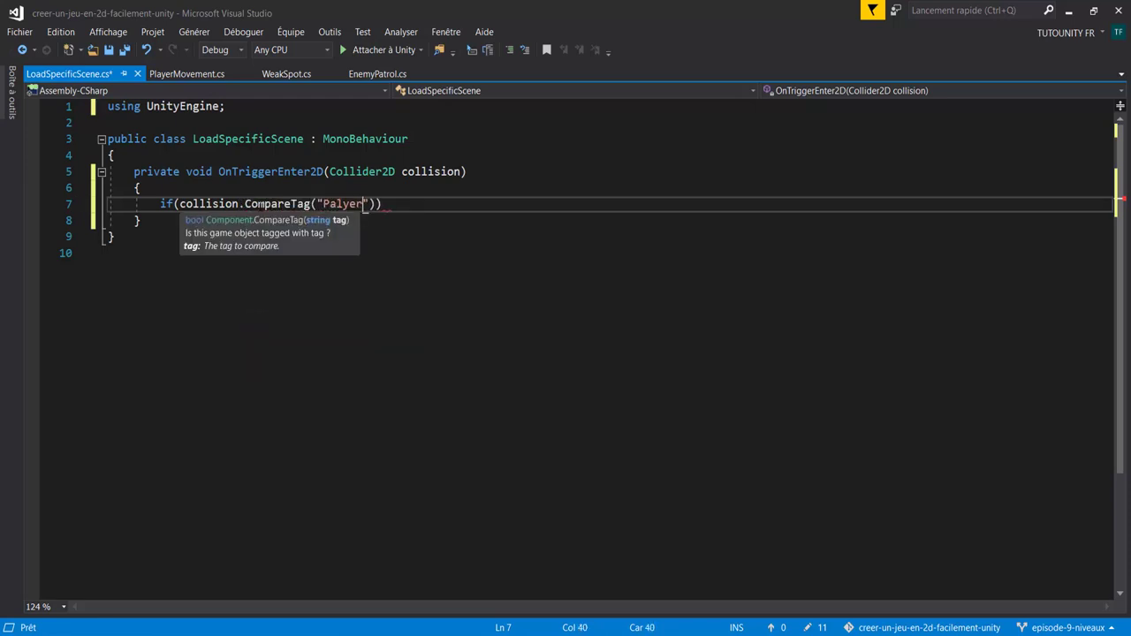
key(BackSpace)
key(BackSpace)
key(BackSpace)
key(BackSpace)
key(BackSpace)
text(layer)
key(End)
key(Return)
text({)
key(Return)
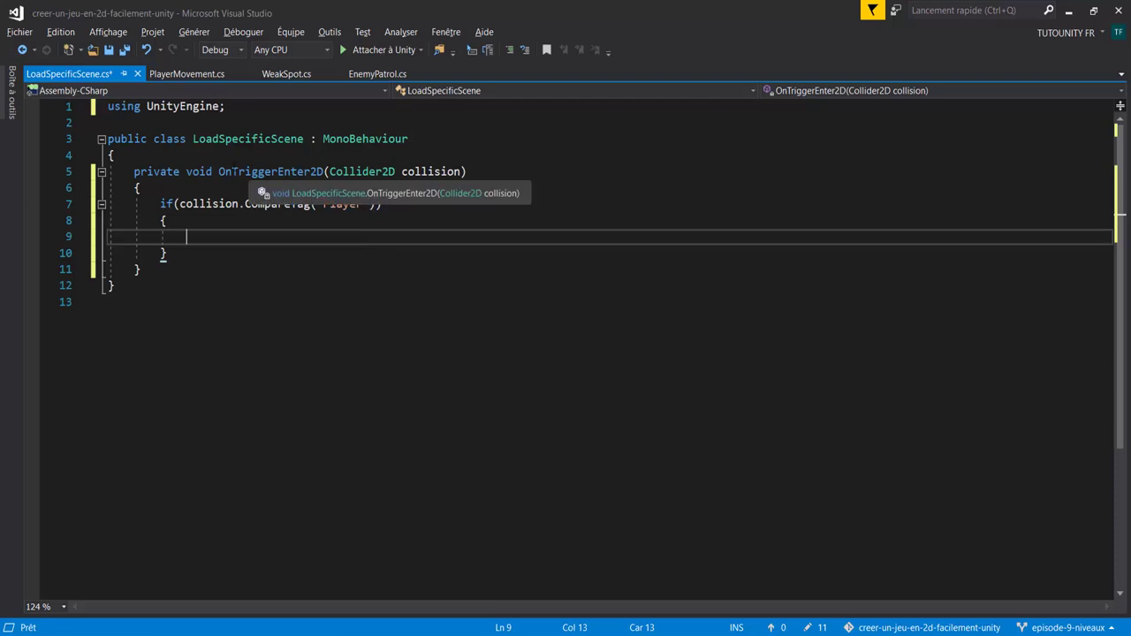
Insert an empty line below the using UnityEngine import.
mouse_move(258, 204)
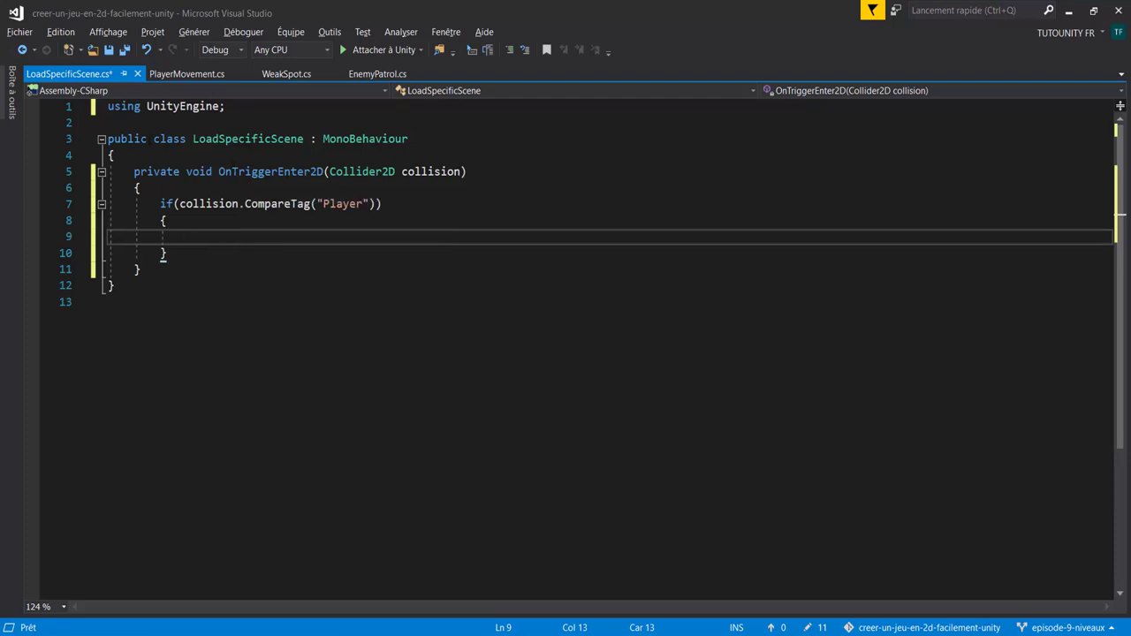
click(226, 106)
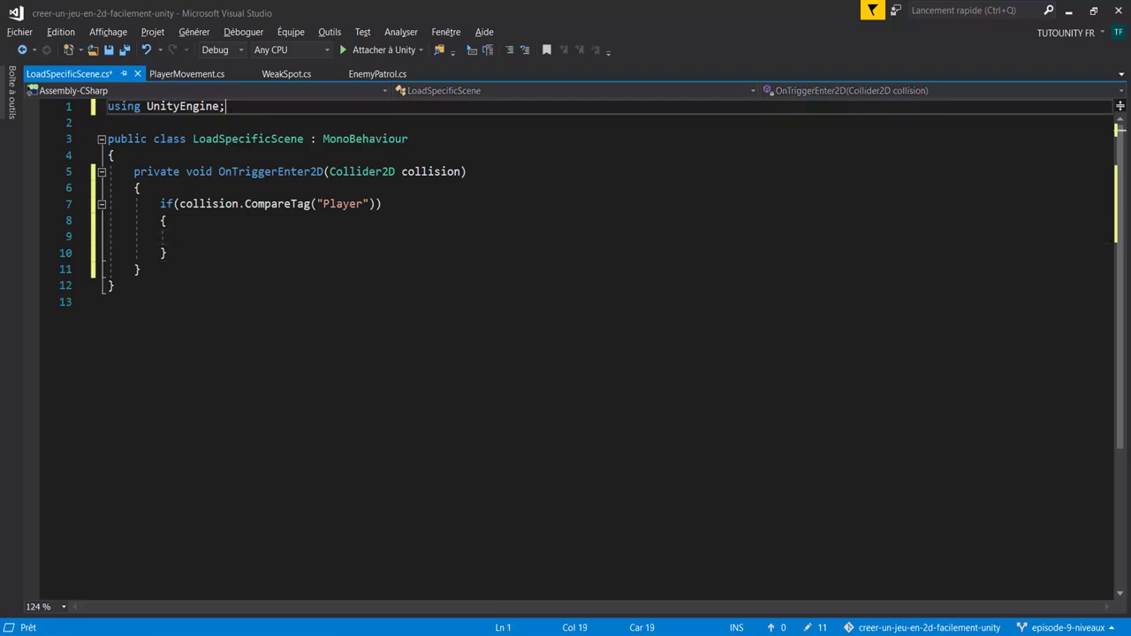
key(Return)
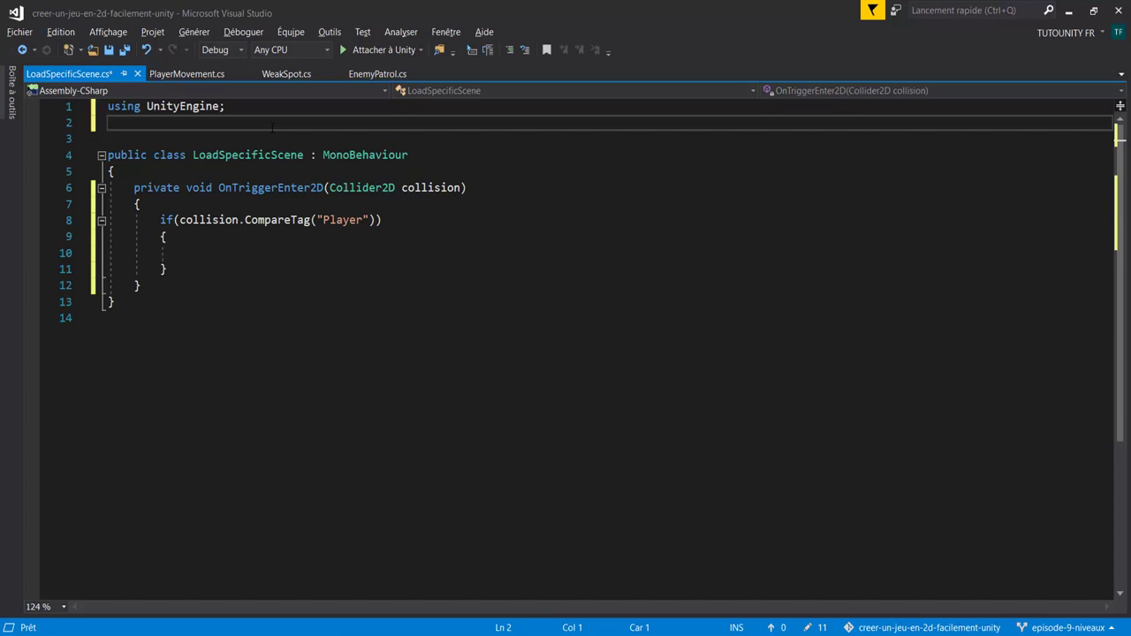
Add the using UnityEngine.SceneManagement; directive.
text(using )
text(Unity)
key(Down)
key(Down)
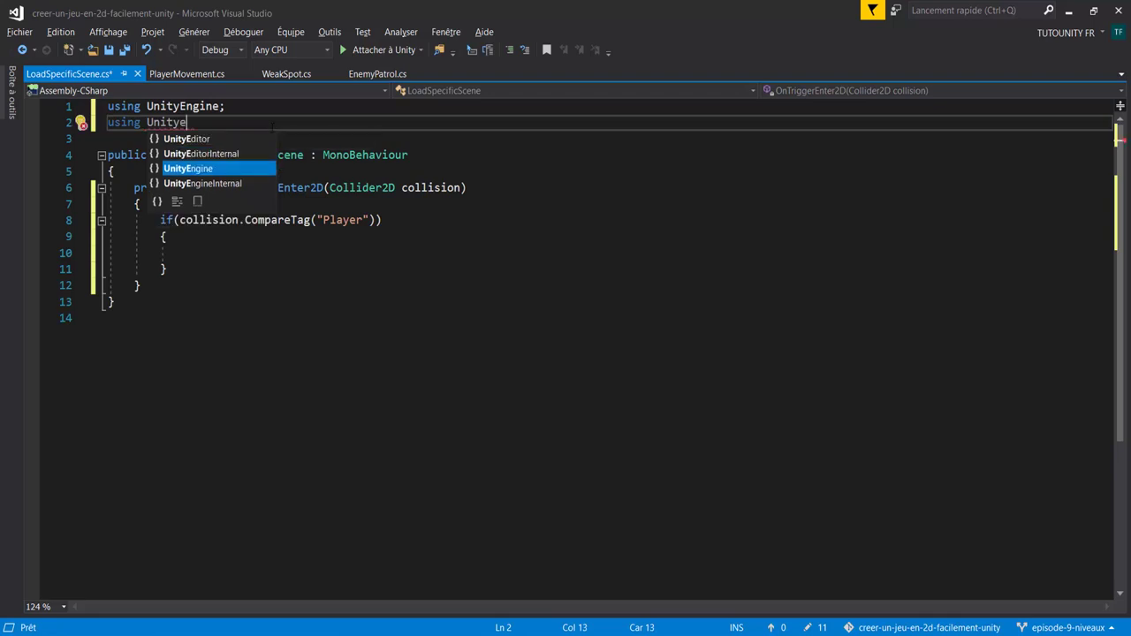
key(Tab)
text(.sce)
key(Tab)
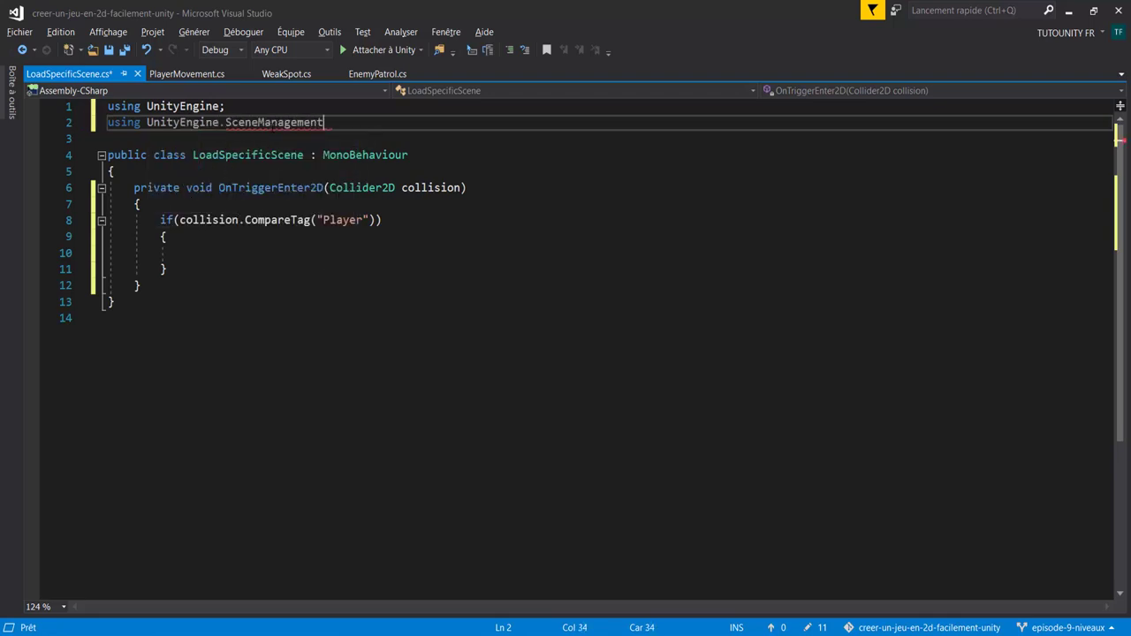
text(;)
Write SceneManager.LoadScene("Level02"); inside the if block, save, and return to Unity.
click(232, 253)
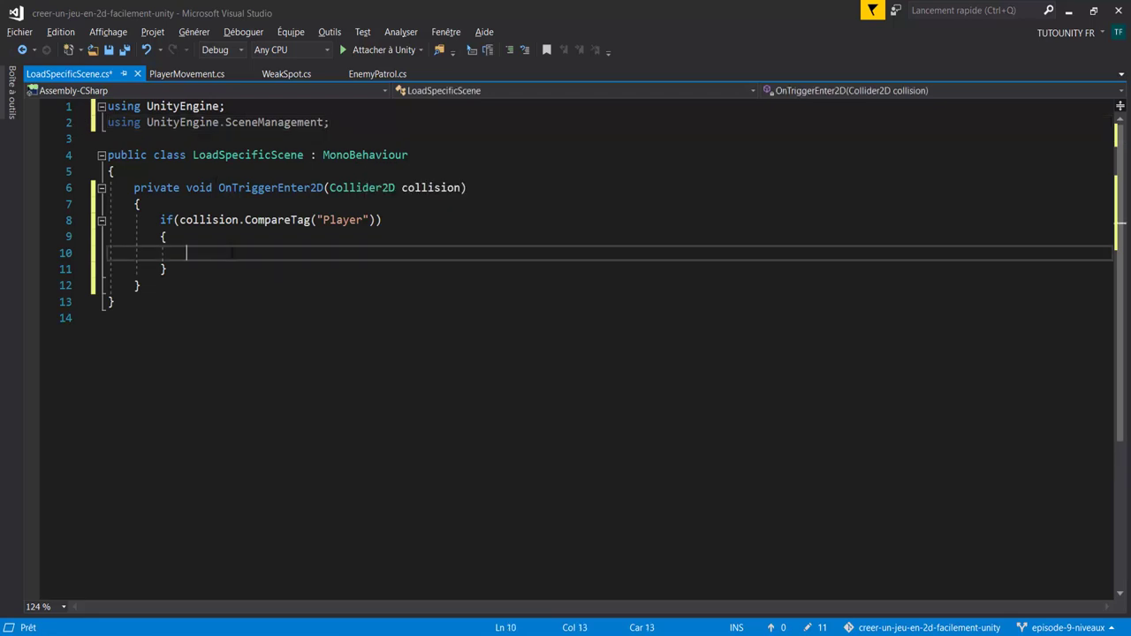
text(SceneMana)
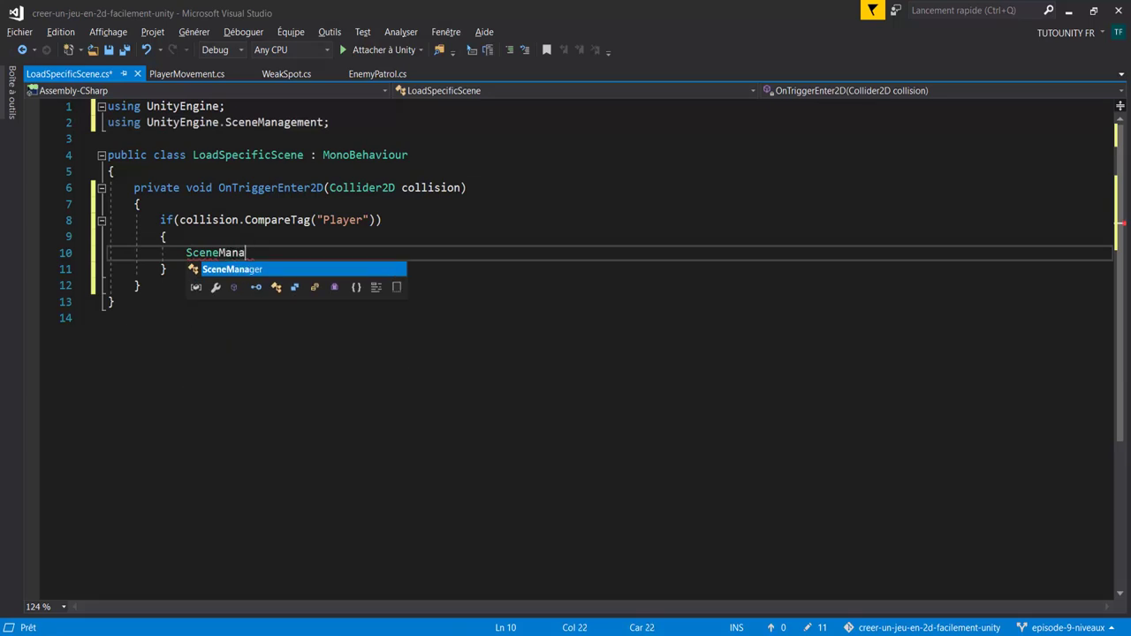
key(Tab)
text(.L)
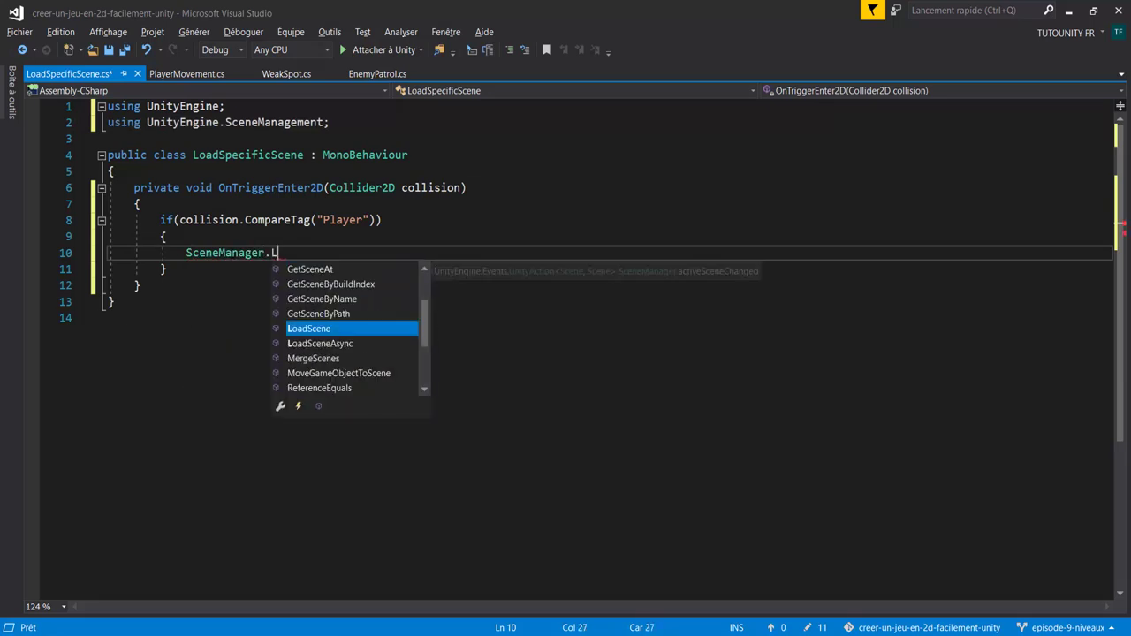
text(oadS)
key(Tab)
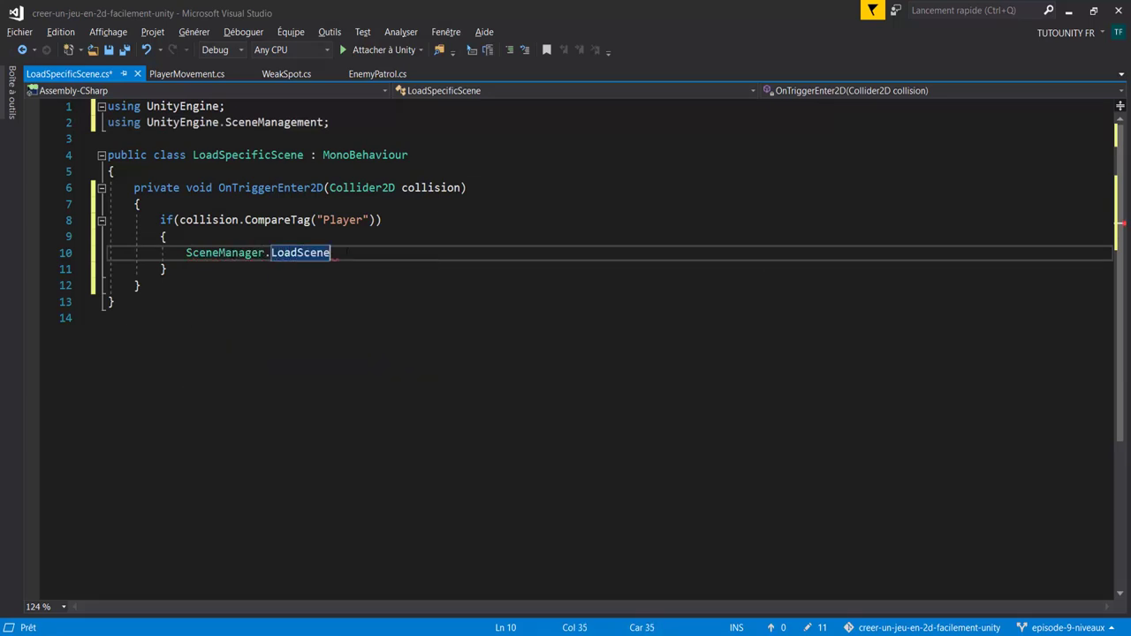
text(()
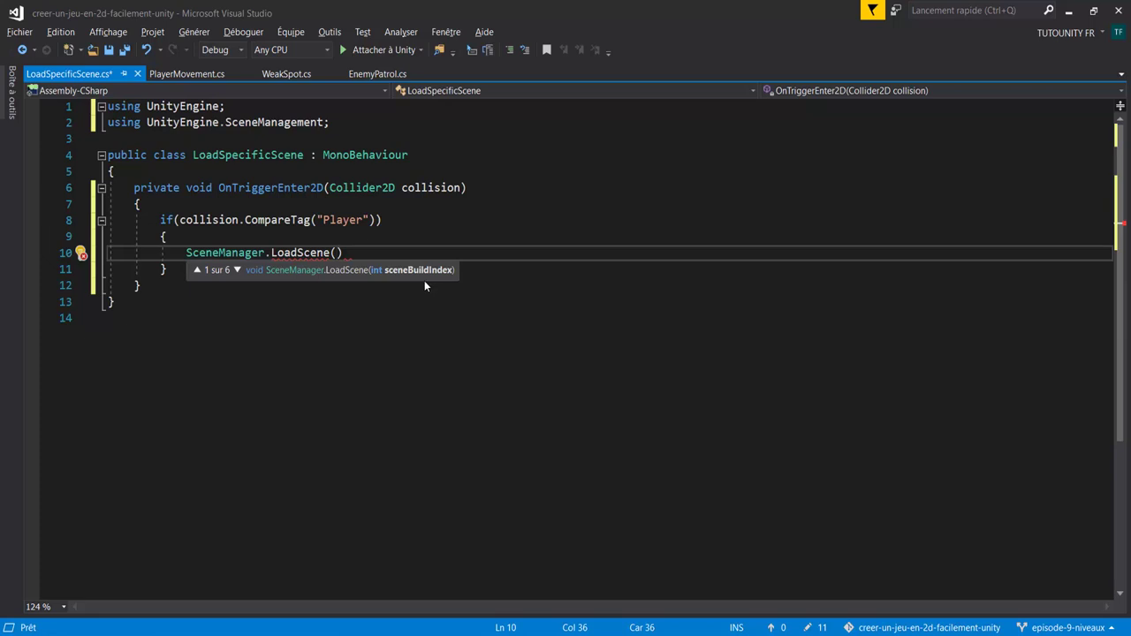
key(Right)
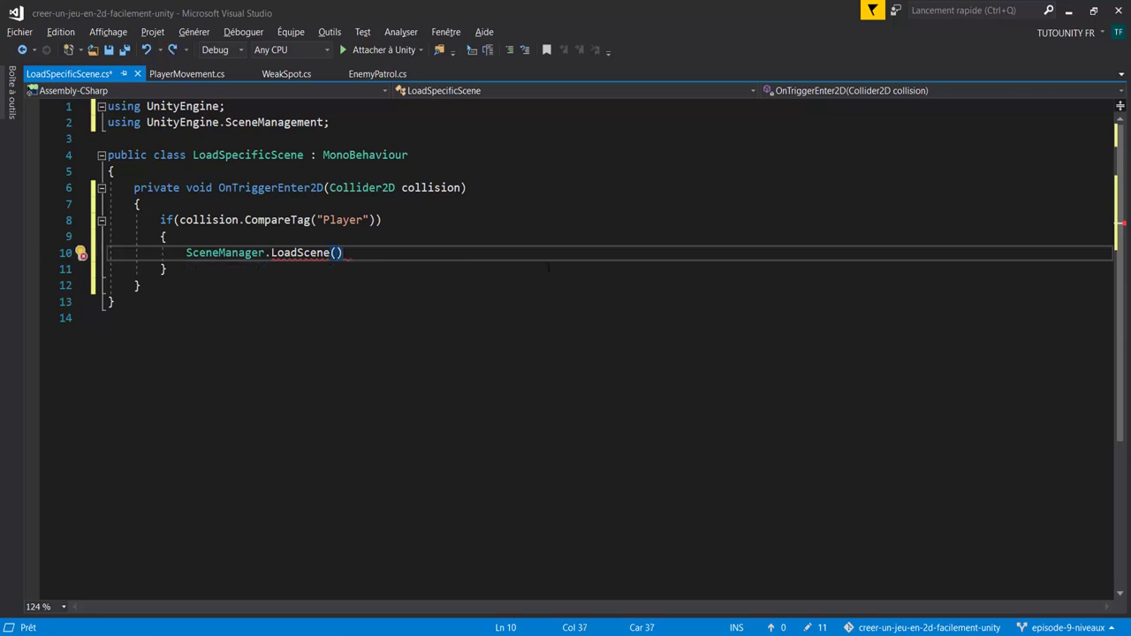
text(;)
key(Left)
key(Left)
text("")
text(Level)
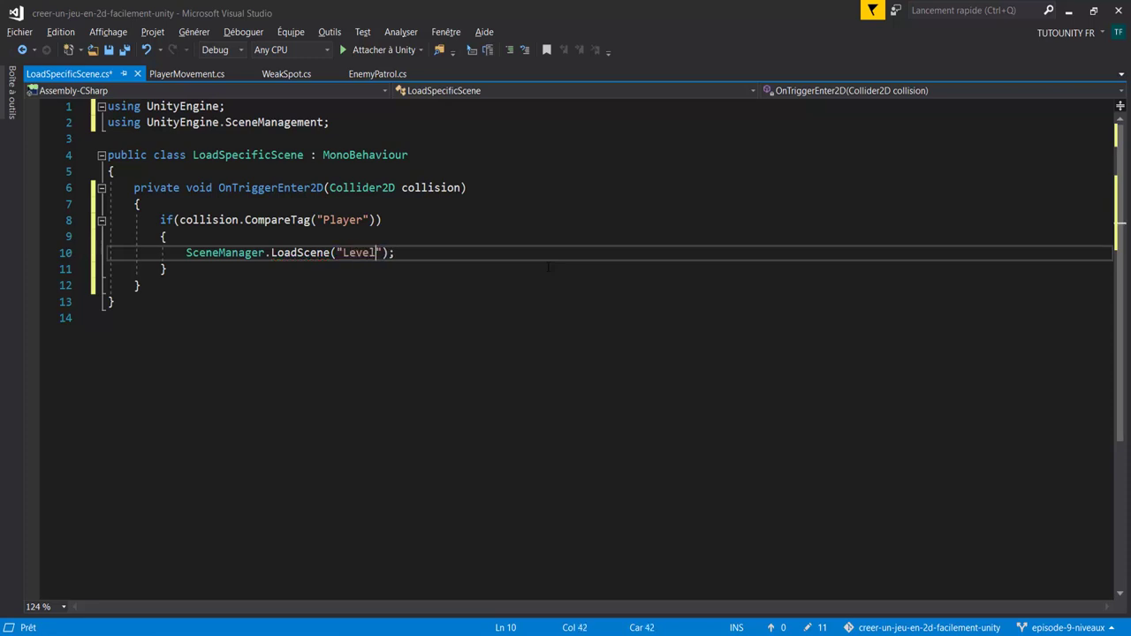
text(02)
click(552, 284)
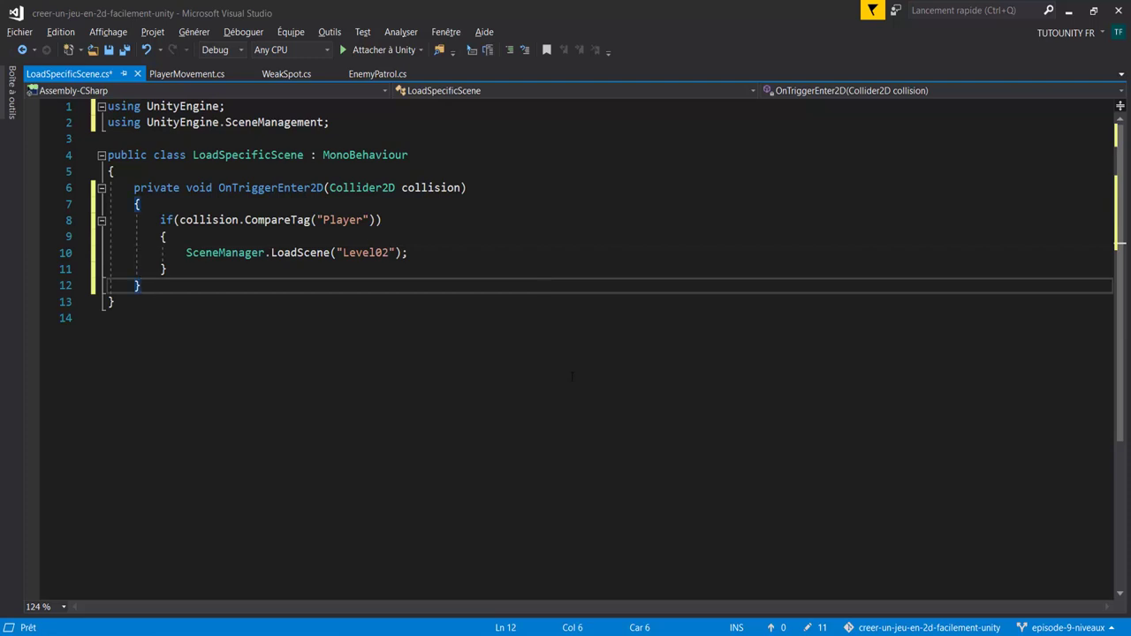
key(ctrl+s)
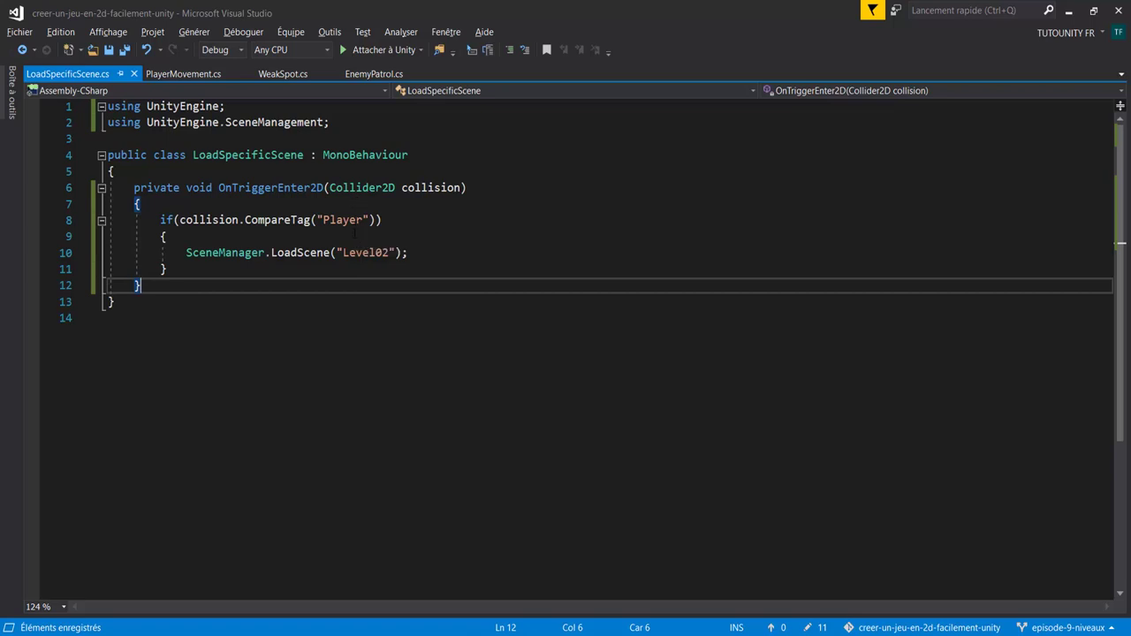
key(alt+Tab)
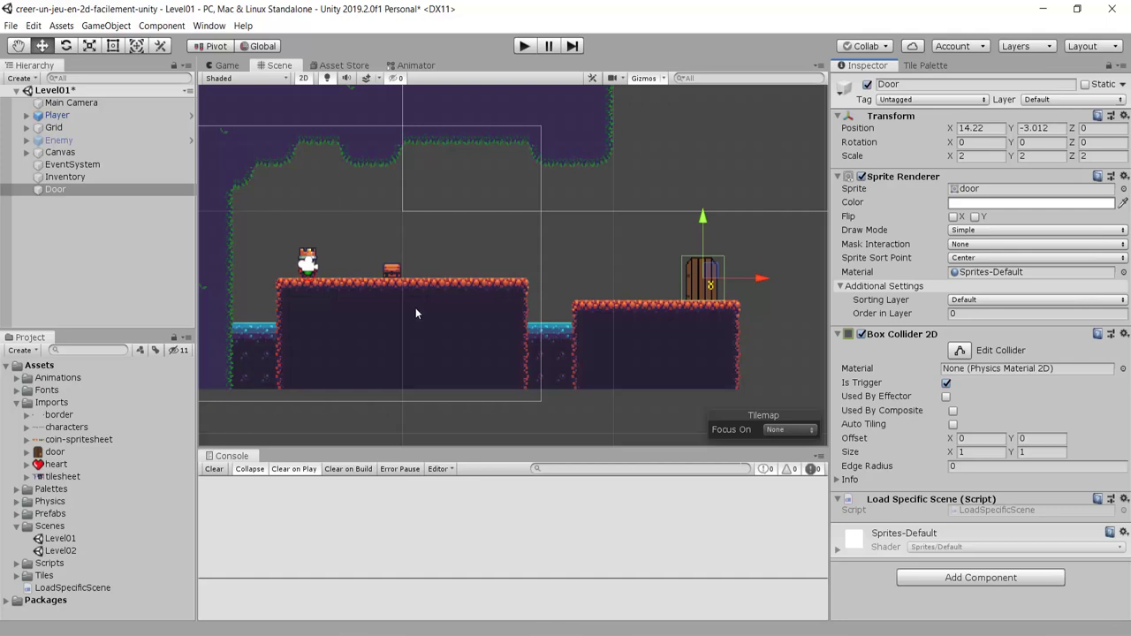
Add the Level02 scene to Build Settings' Scenes In Build as scene 1, after Level01.
click(10, 26)
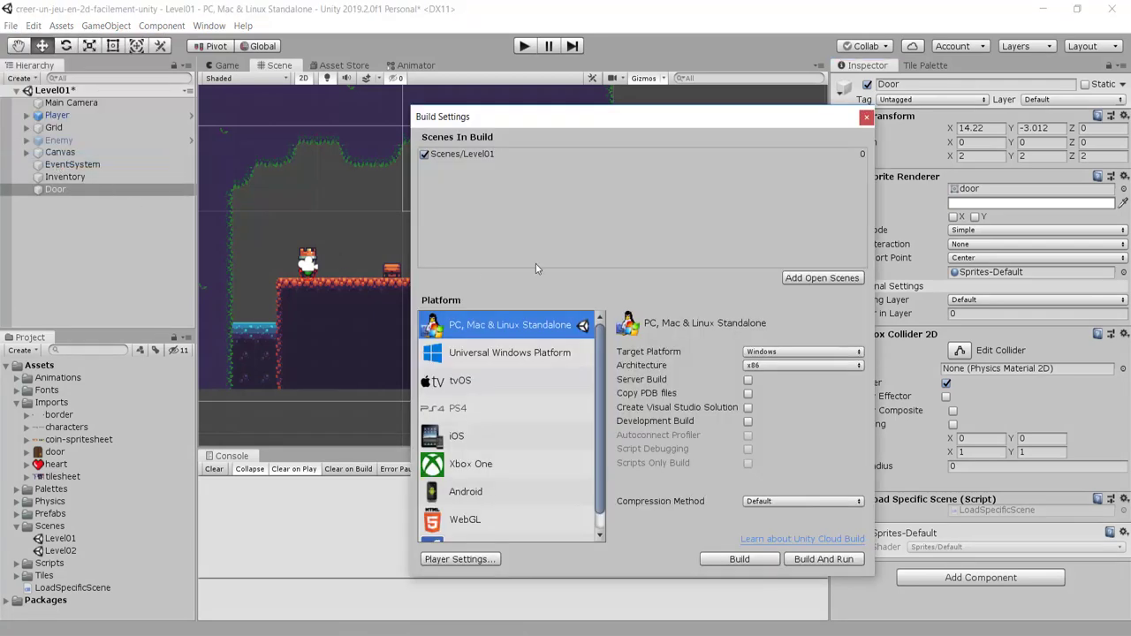
drag(636, 124, 533, 103)
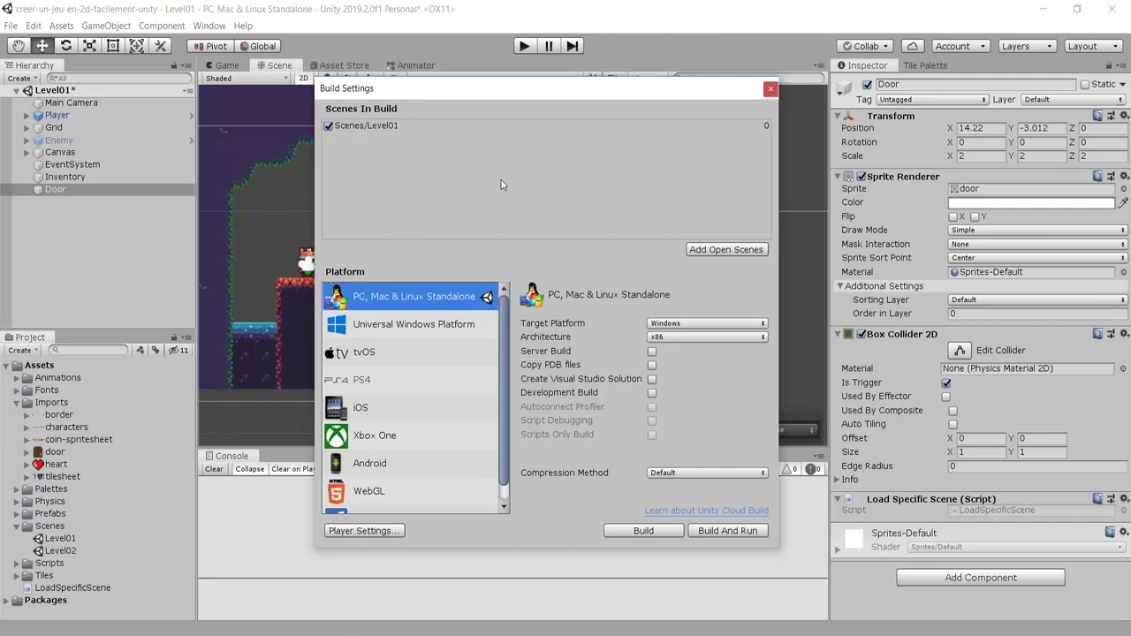
click(381, 130)
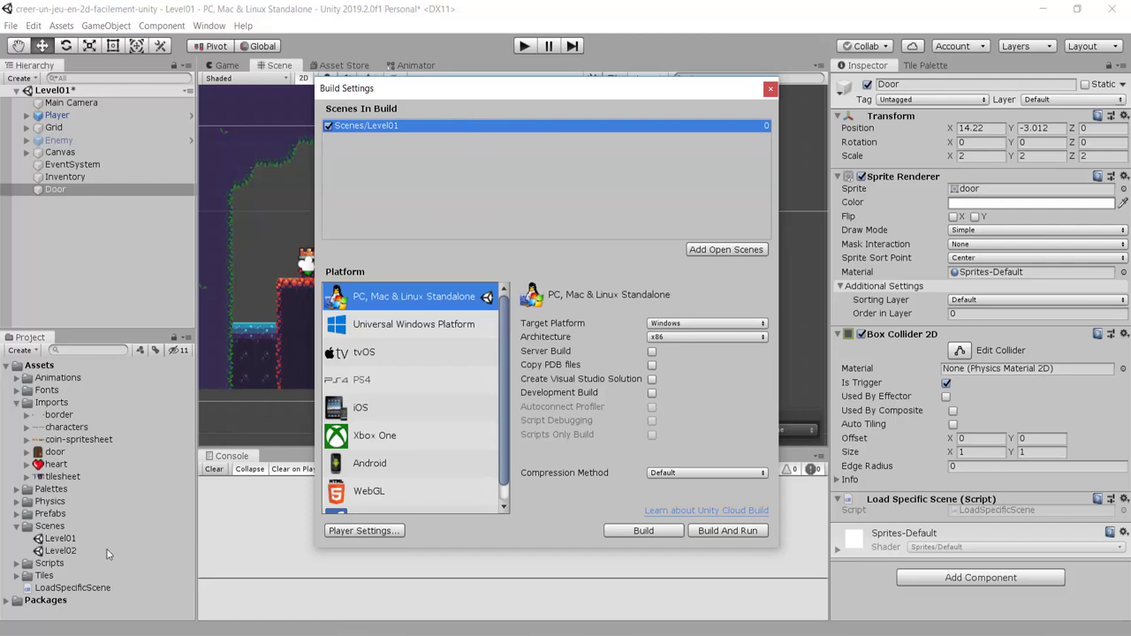
click(58, 549)
drag(58, 548, 412, 173)
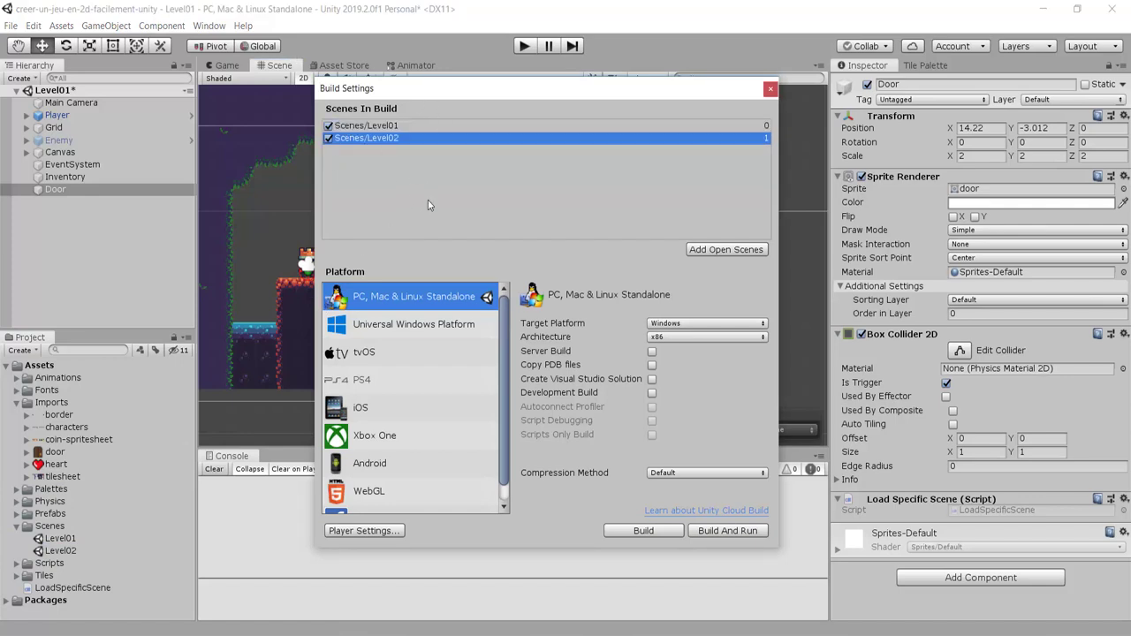
click(389, 126)
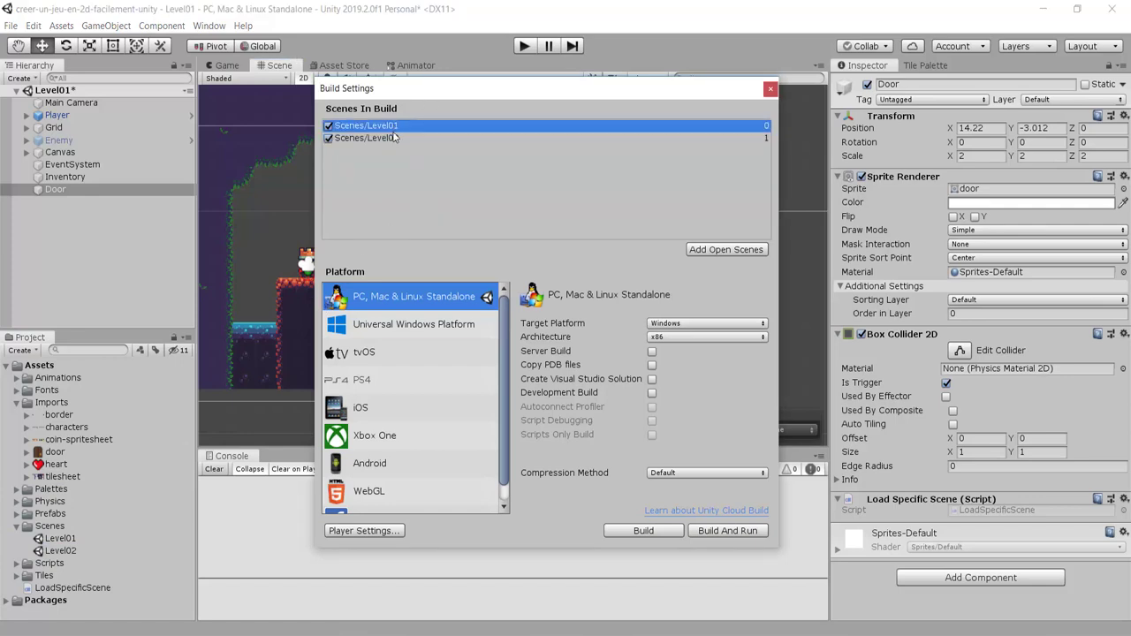
click(395, 138)
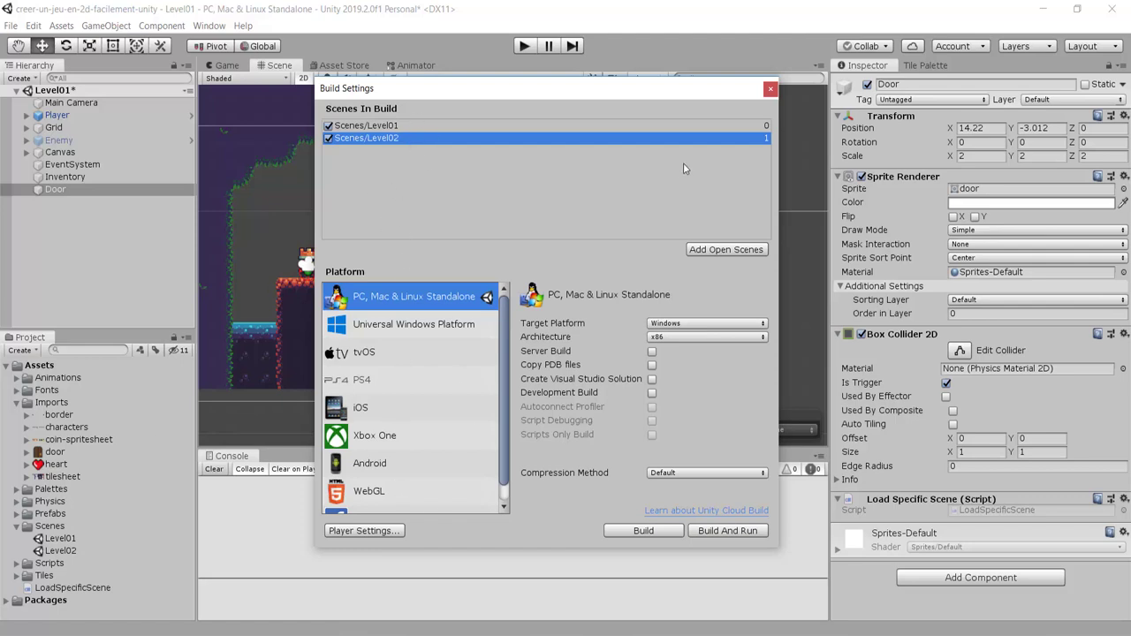
click(765, 128)
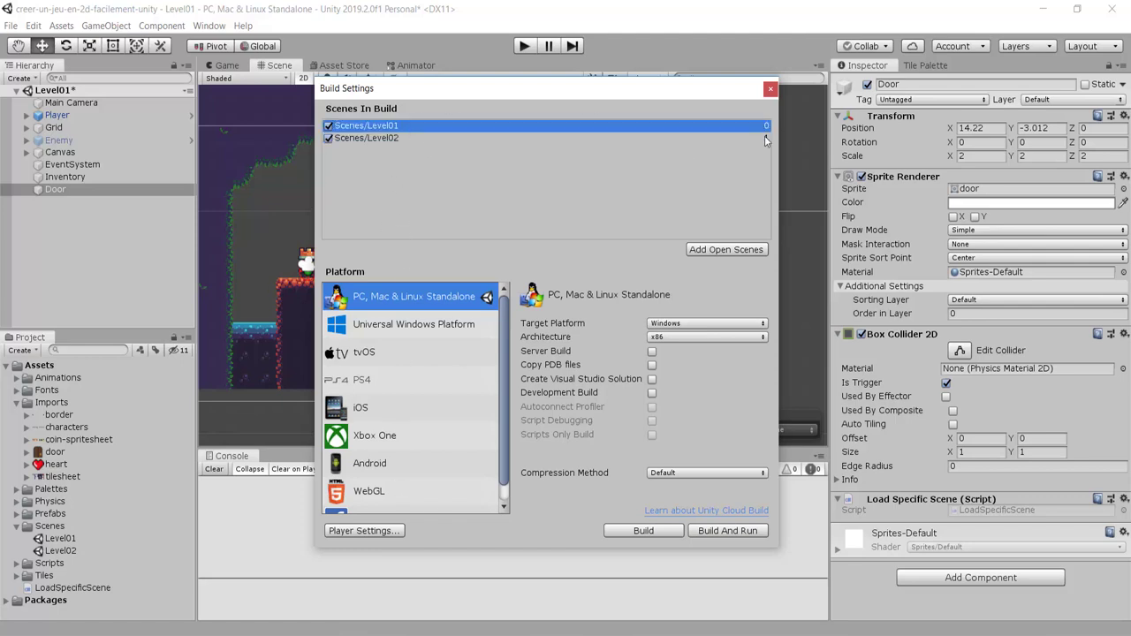
click(764, 135)
click(764, 129)
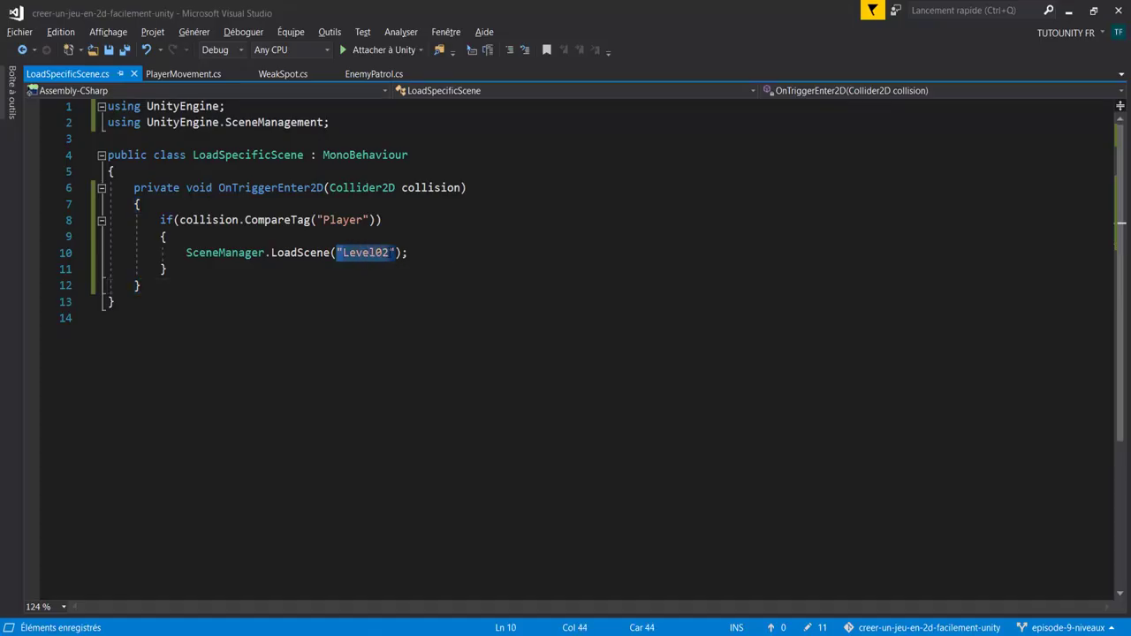
drag(336, 253, 395, 253)
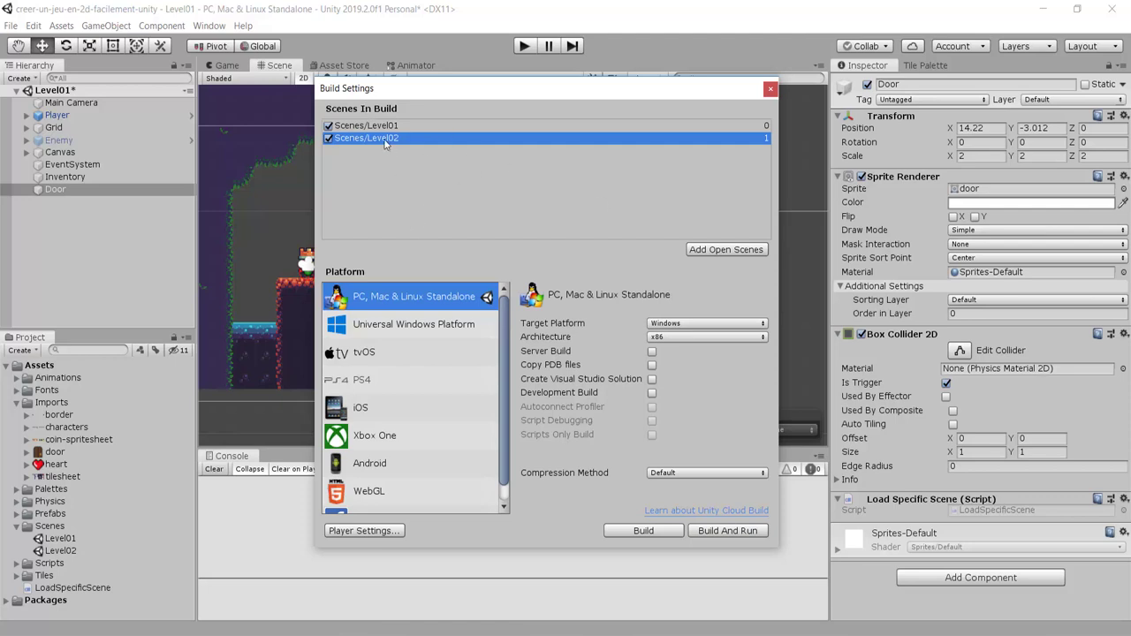
Move Level02 above Level01 and back to second place, then close Build Settings.
drag(390, 139, 394, 126)
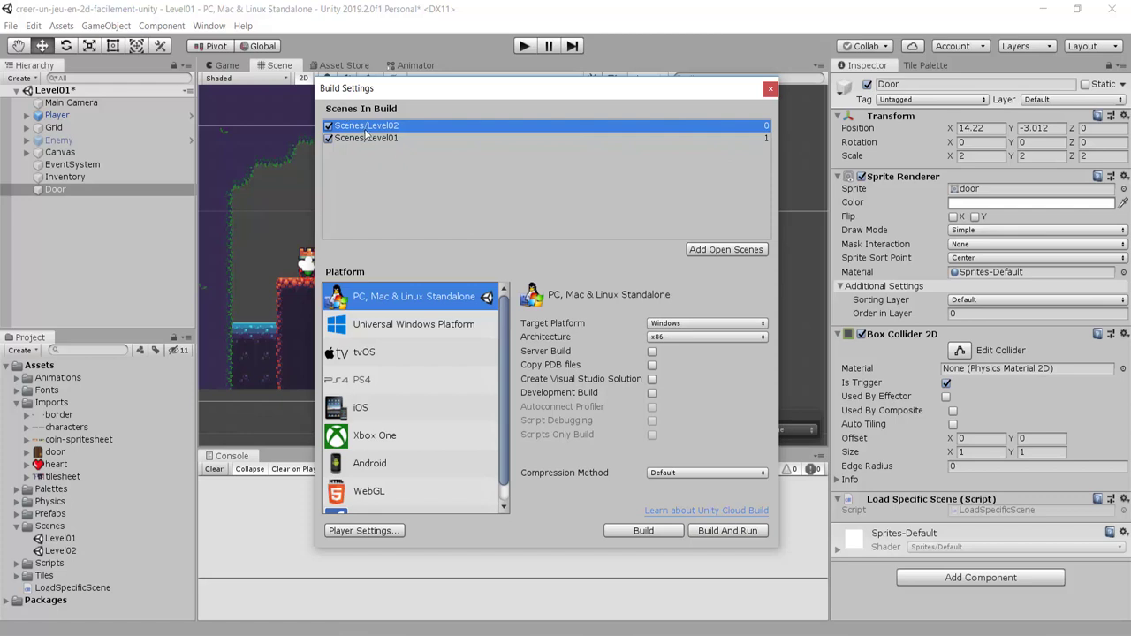
drag(366, 129, 366, 175)
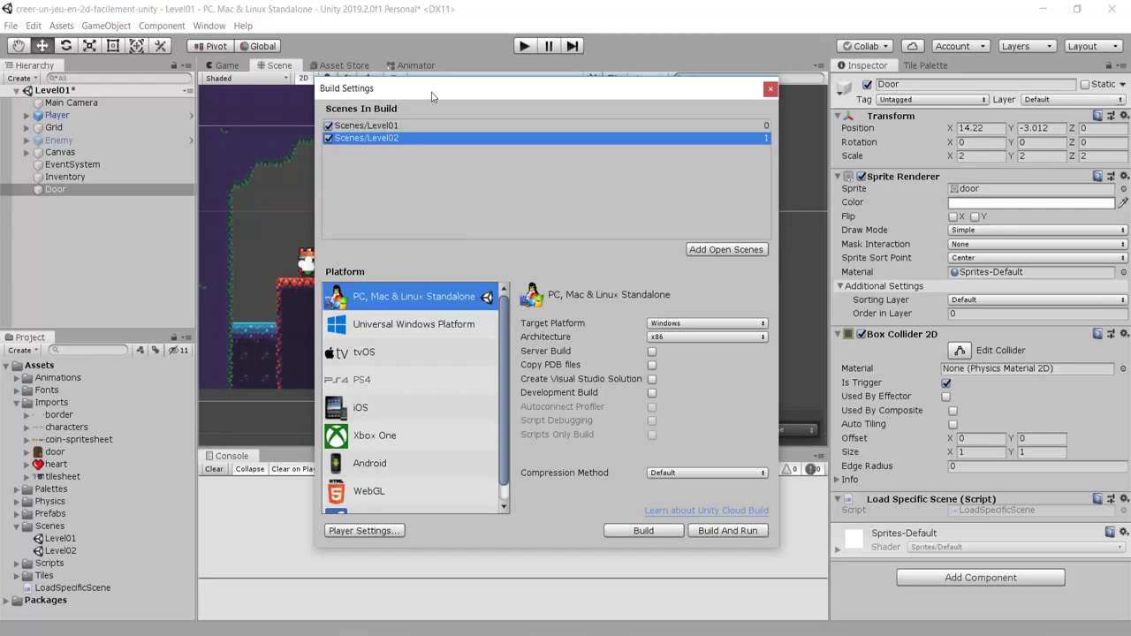
drag(431, 92, 462, 116)
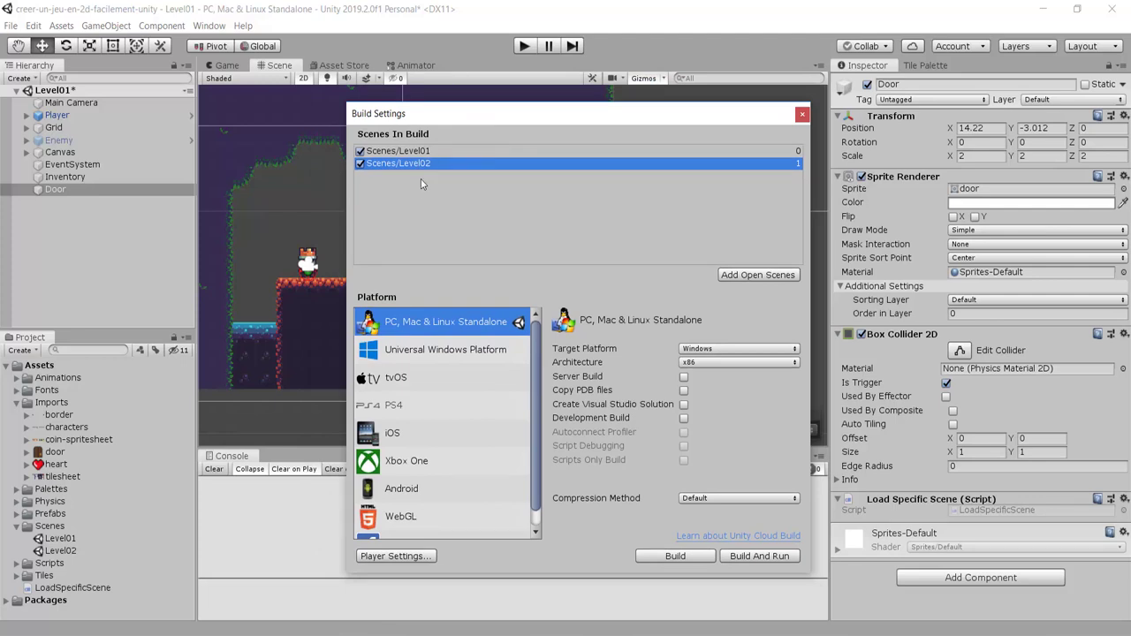
click(419, 152)
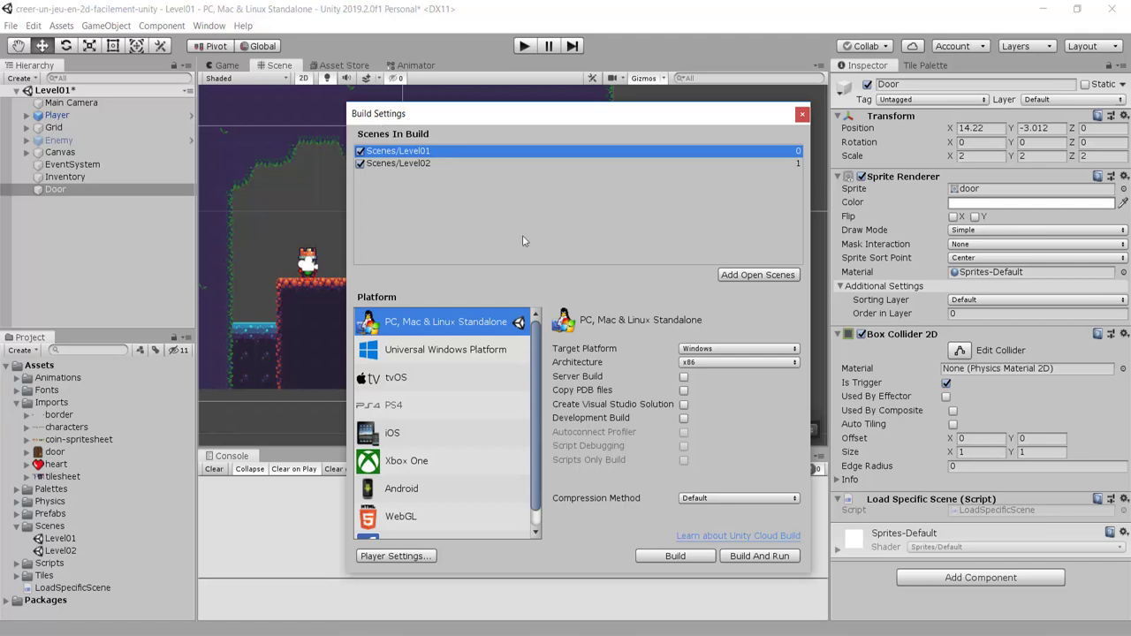
click(802, 114)
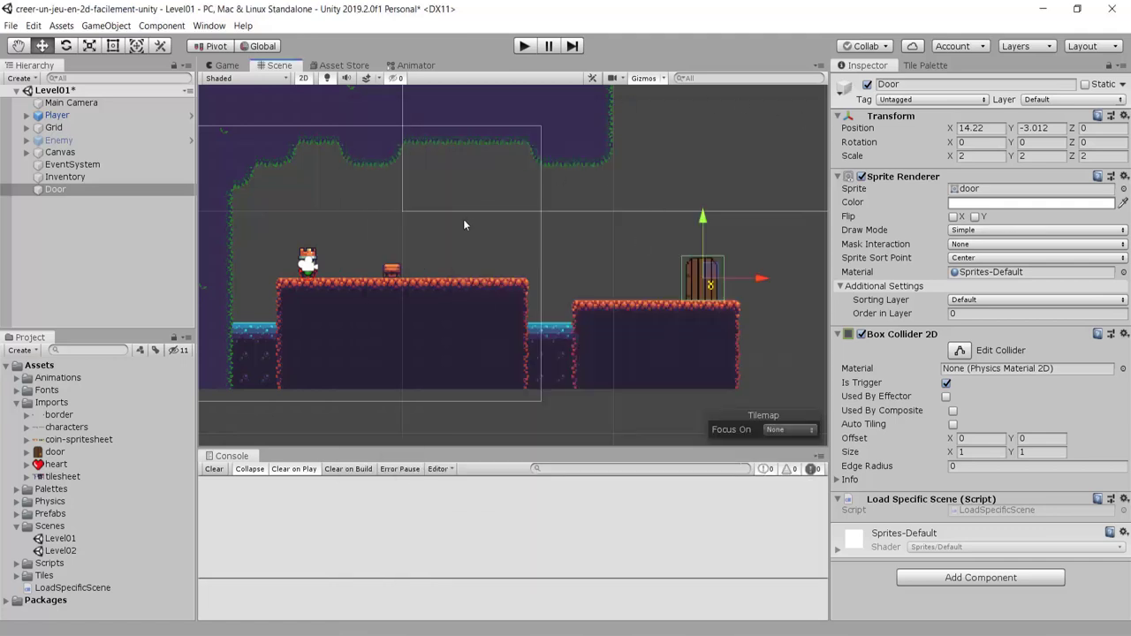
Play Level01, walking and jumping the player right into the door to load Level02.
middle_drag(440, 332, 471, 343)
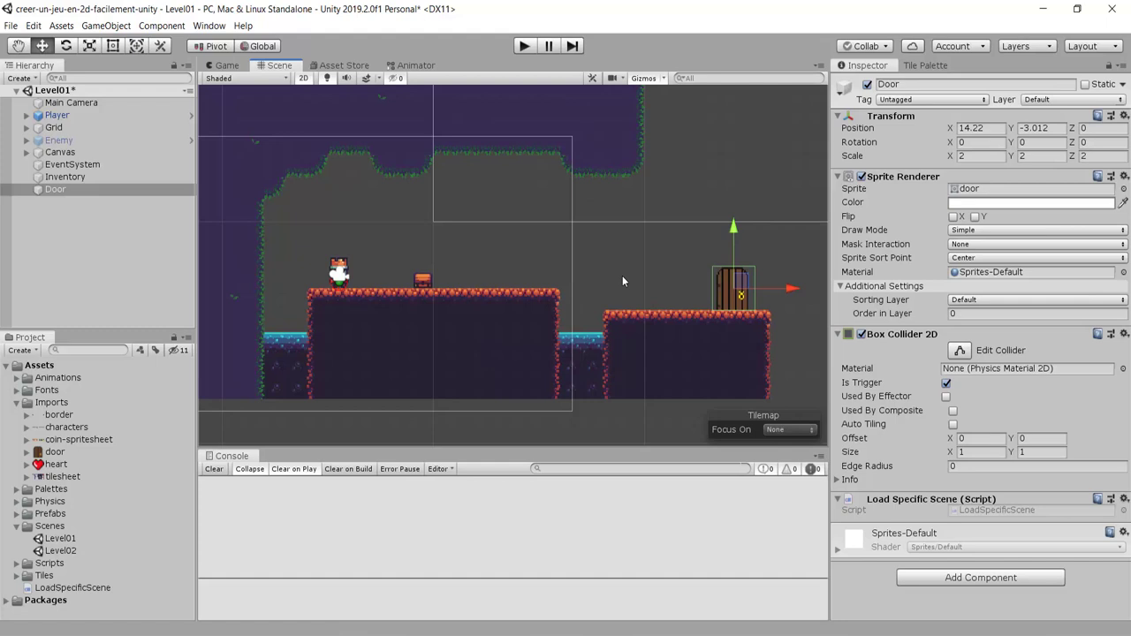
click(524, 46)
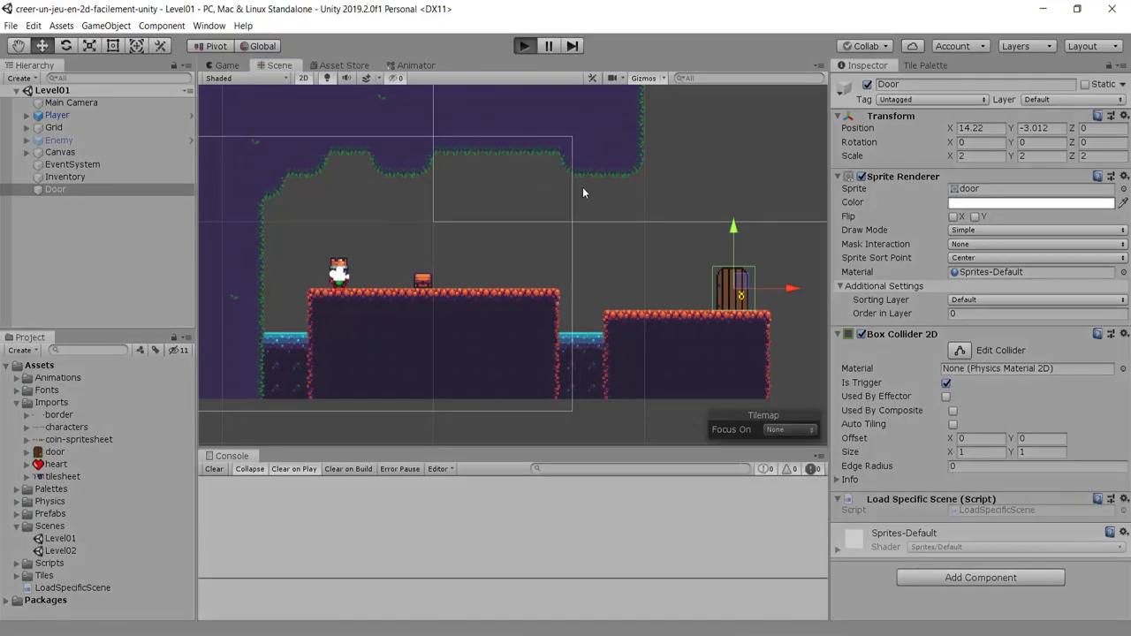
key(Right)
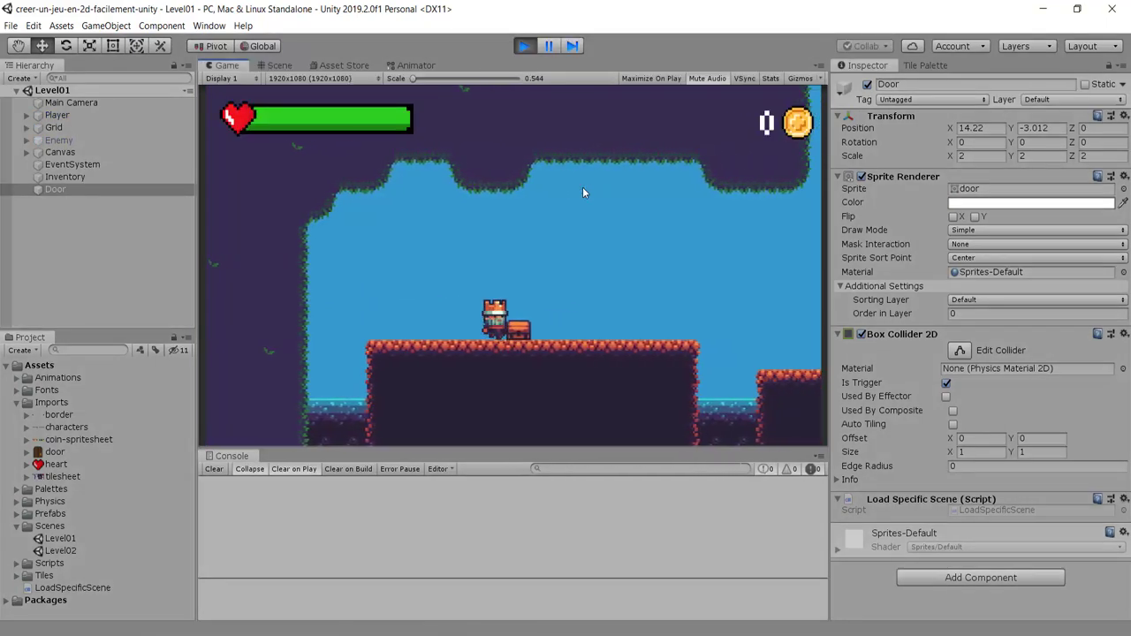
key(space)
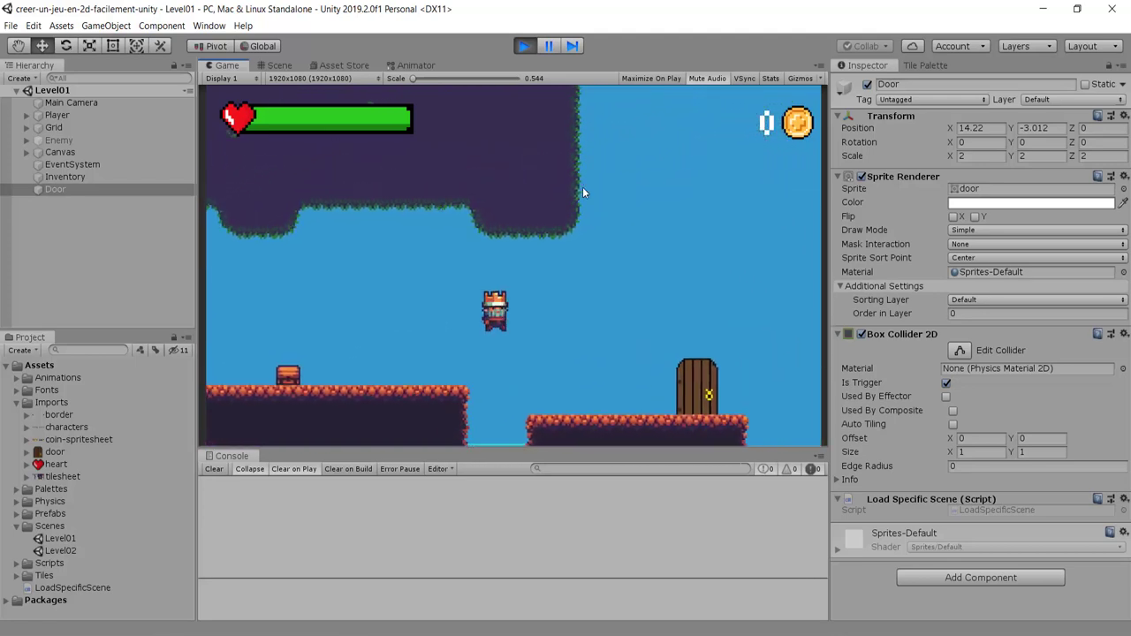
key(Right)
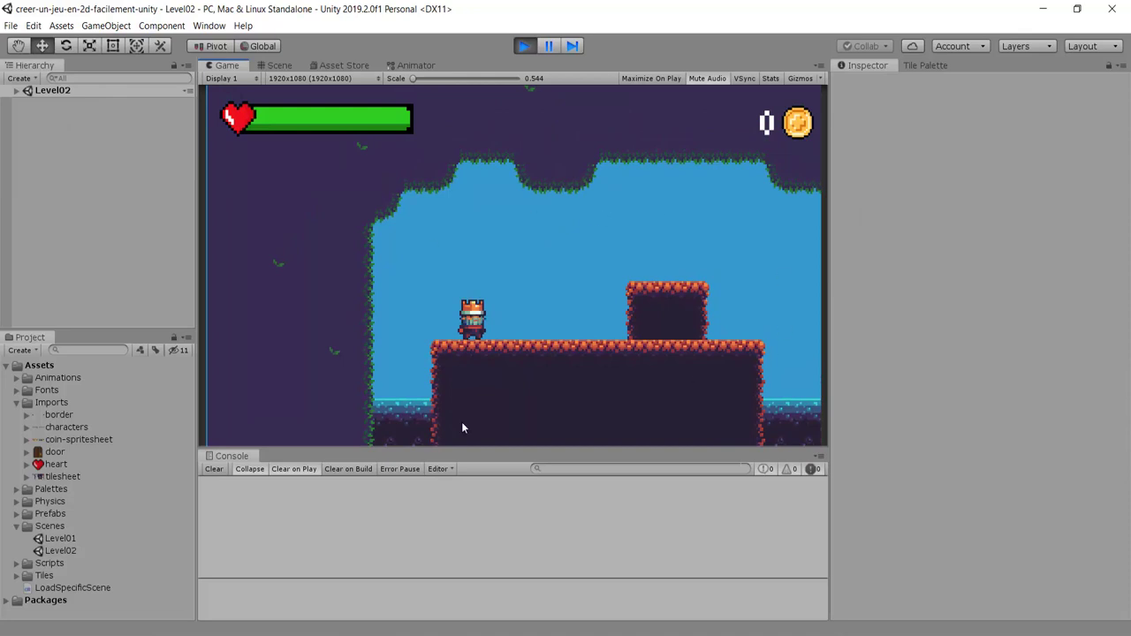
key(Right)
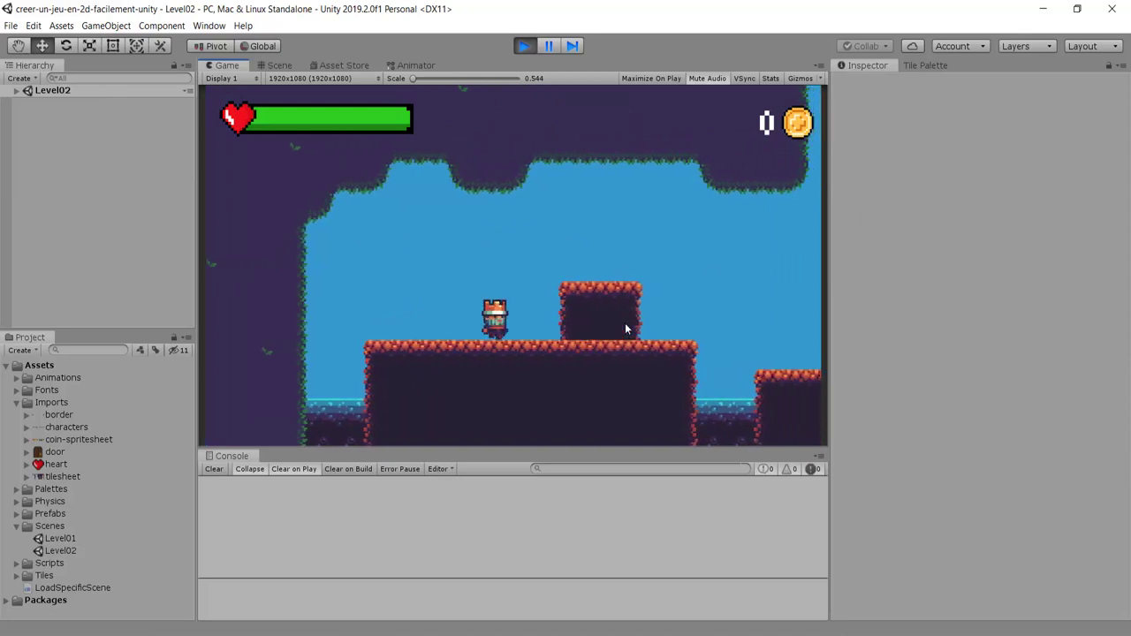
key(space)
key(Right)
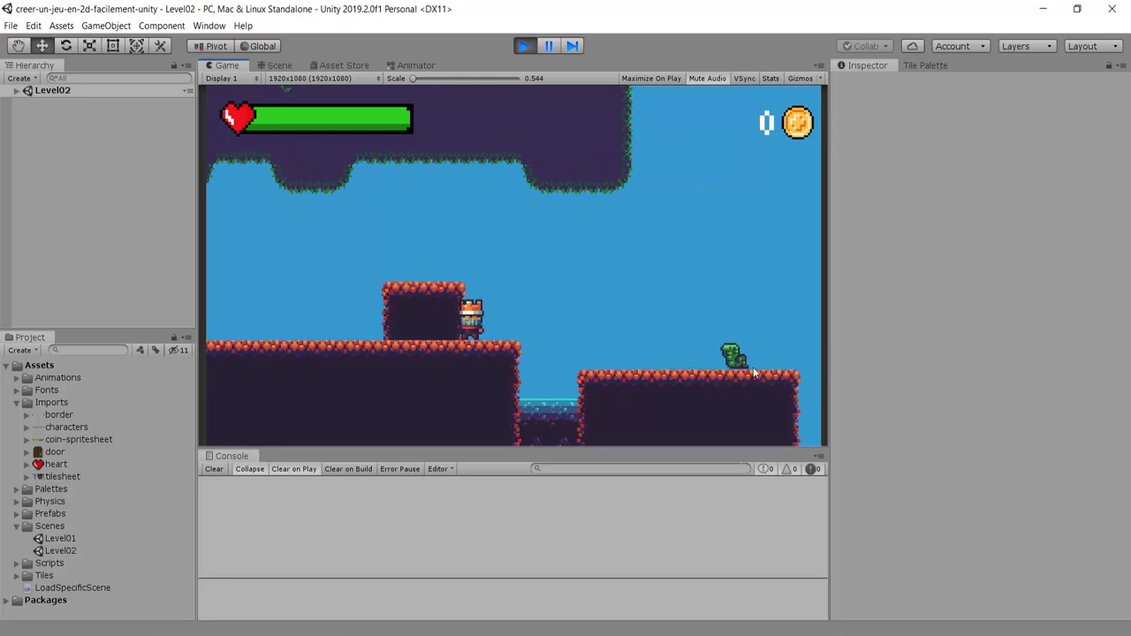
key(Left)
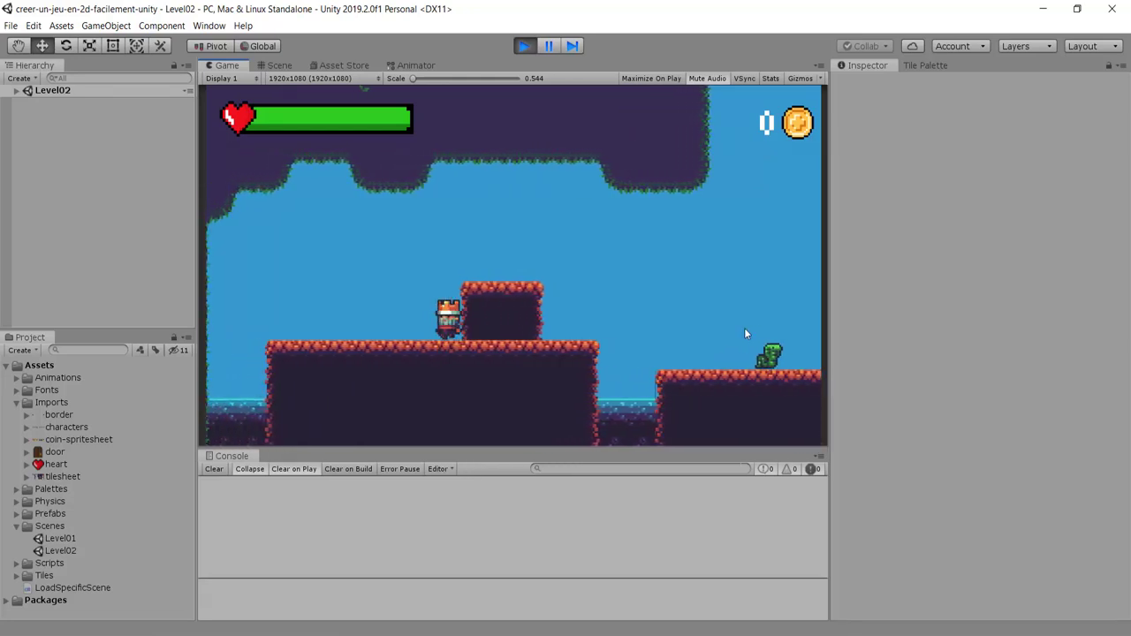
Stop play mode and pan and zoom the Scene view around Level01.
click(524, 46)
scroll(675, 330, up, 5)
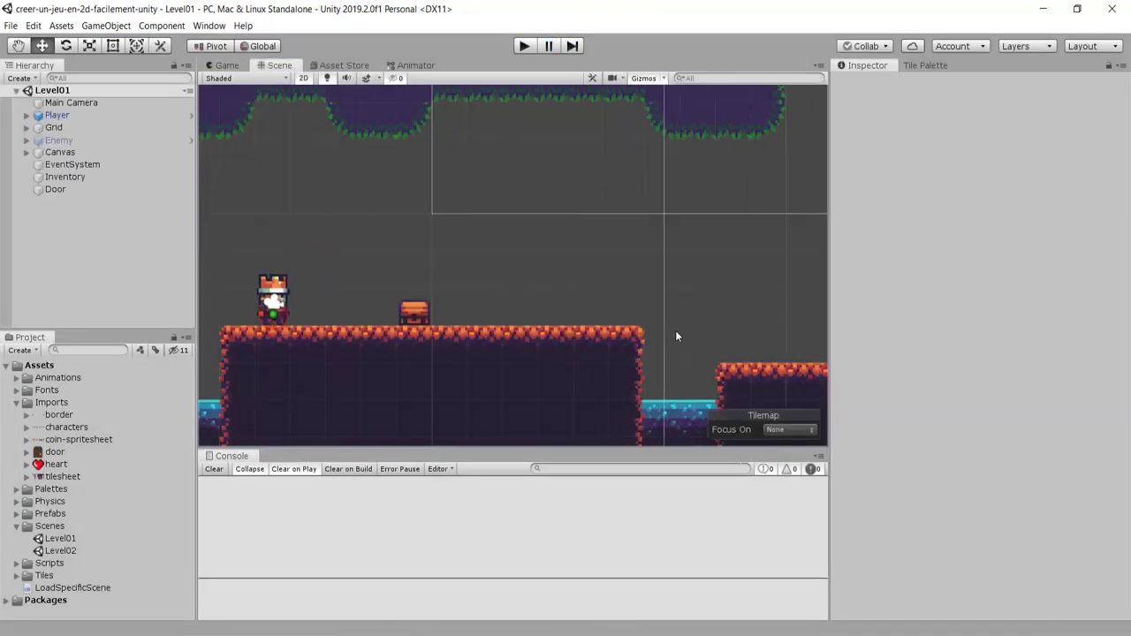
scroll(676, 331, down, 2)
scroll(675, 323, down, 1)
middle_drag(675, 323, 625, 332)
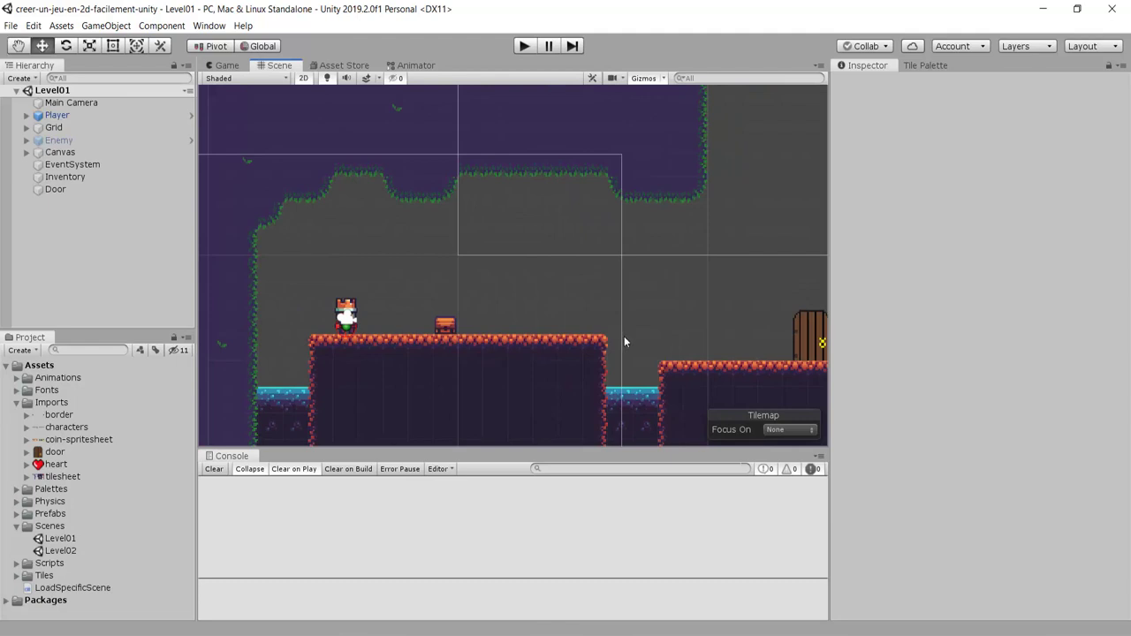
scroll(698, 344, up, 2)
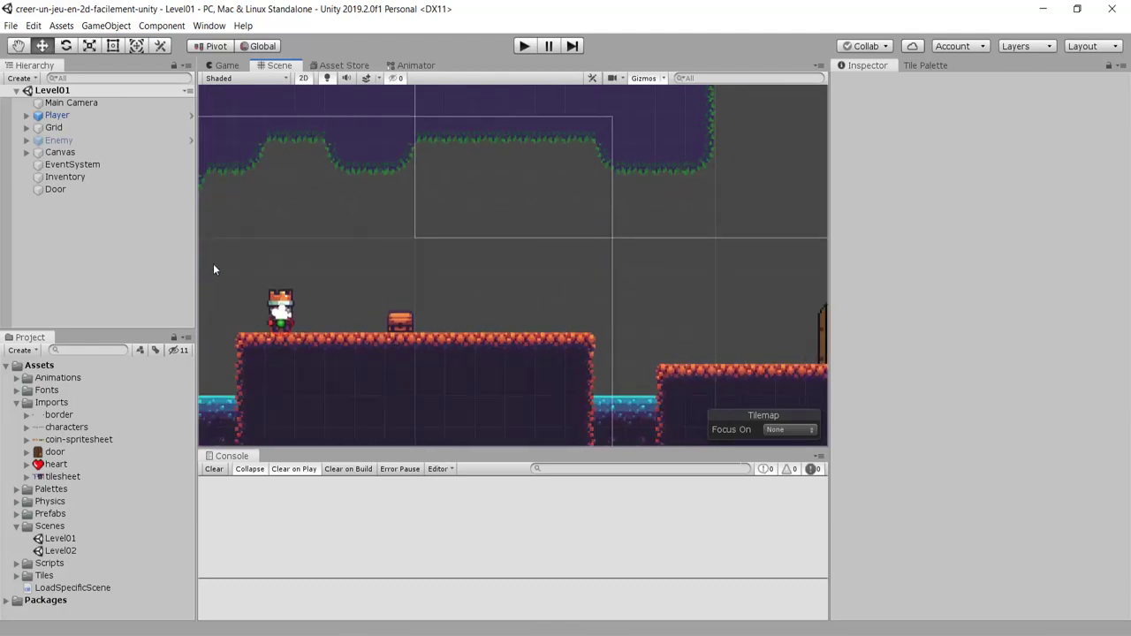
Frame the player and chest in the Scene view and show the Prefabs folder.
scroll(260, 314, up, 1)
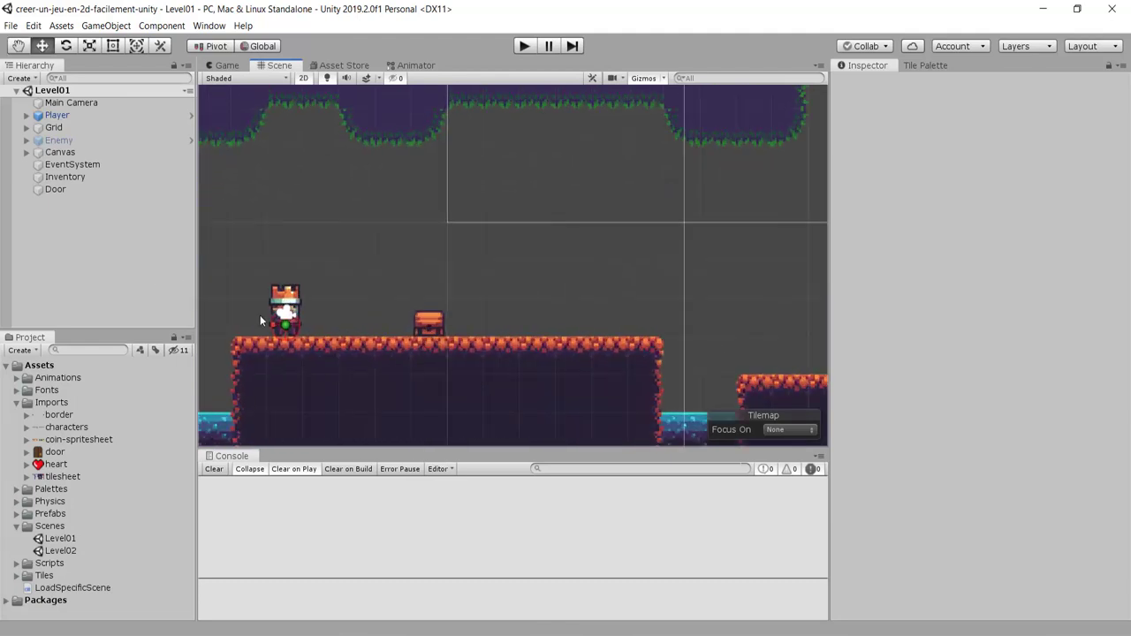
scroll(282, 319, up, 1)
scroll(308, 323, down, 1)
middle_drag(307, 323, 369, 331)
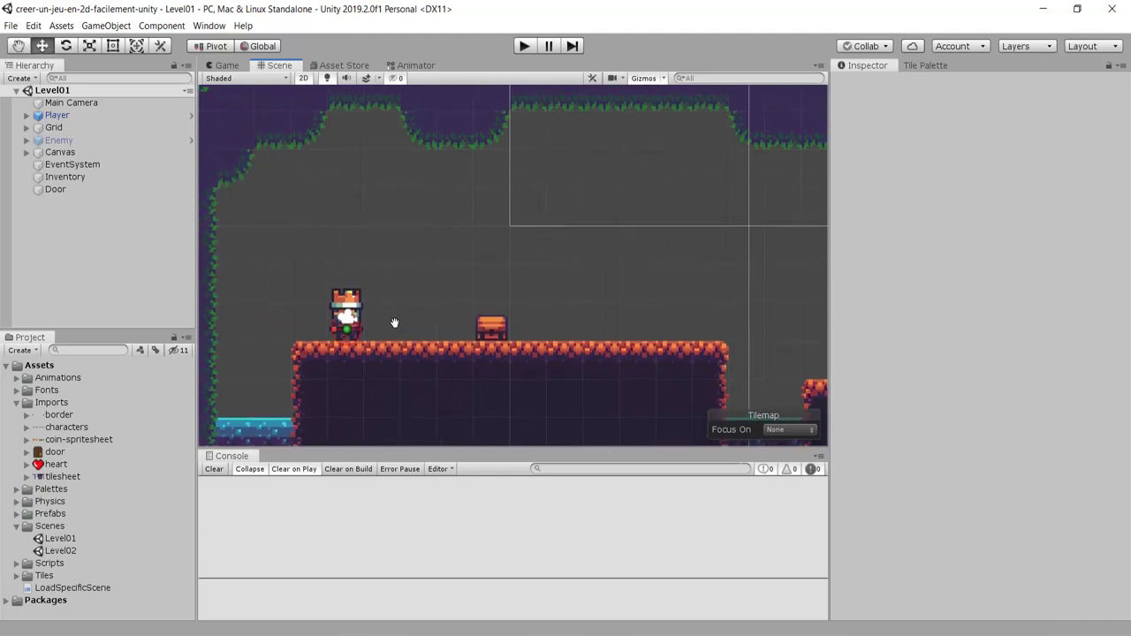
scroll(398, 326, up, 1)
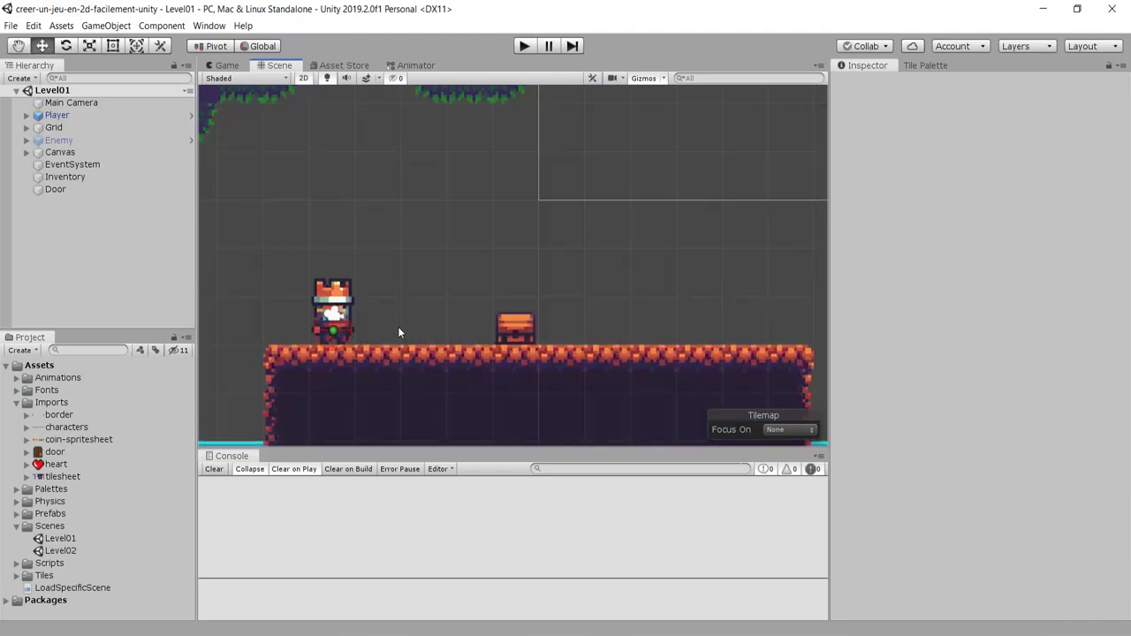
click(16, 402)
click(15, 451)
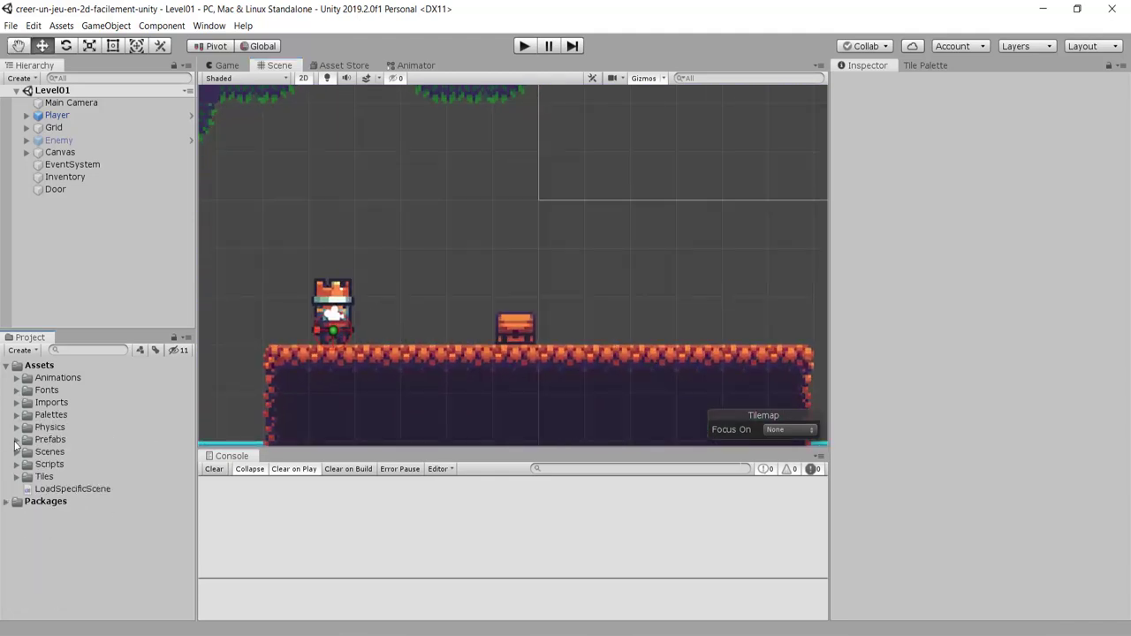
click(16, 439)
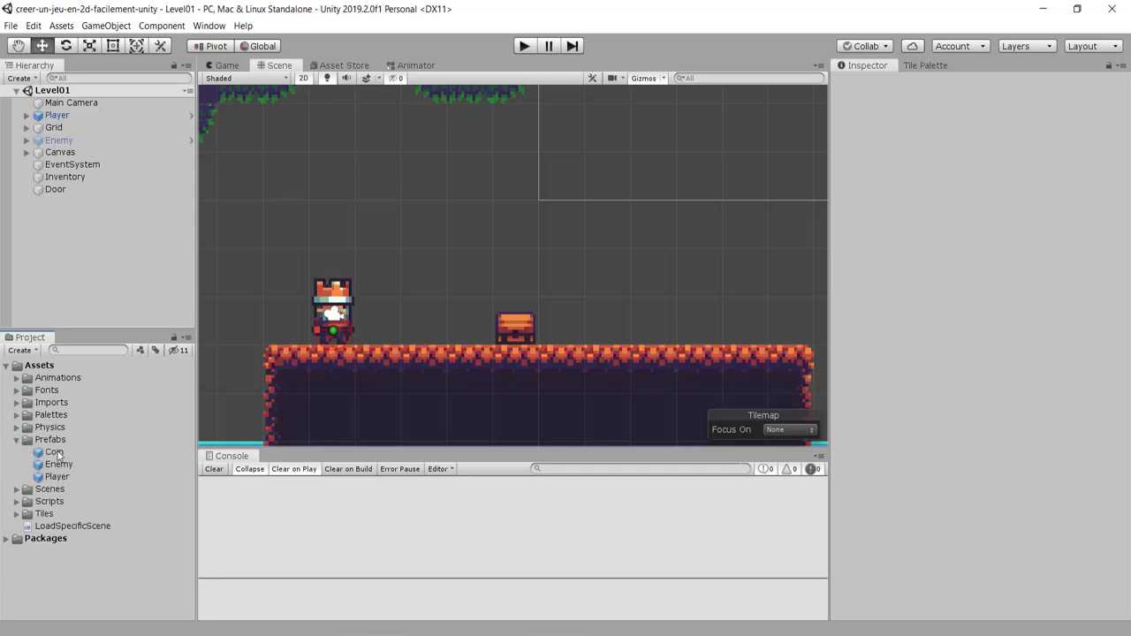
Drop a Coin prefab between the player and the chest, then start the game.
drag(57, 455, 485, 312)
drag(485, 312, 452, 308)
scroll(528, 281, down, 2)
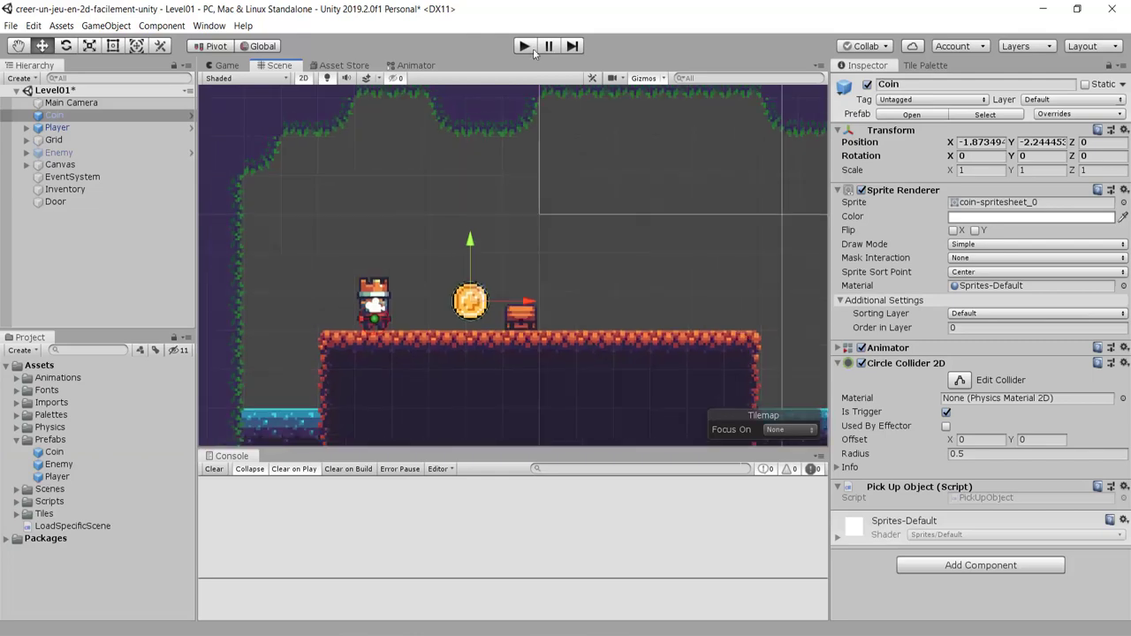
click(530, 47)
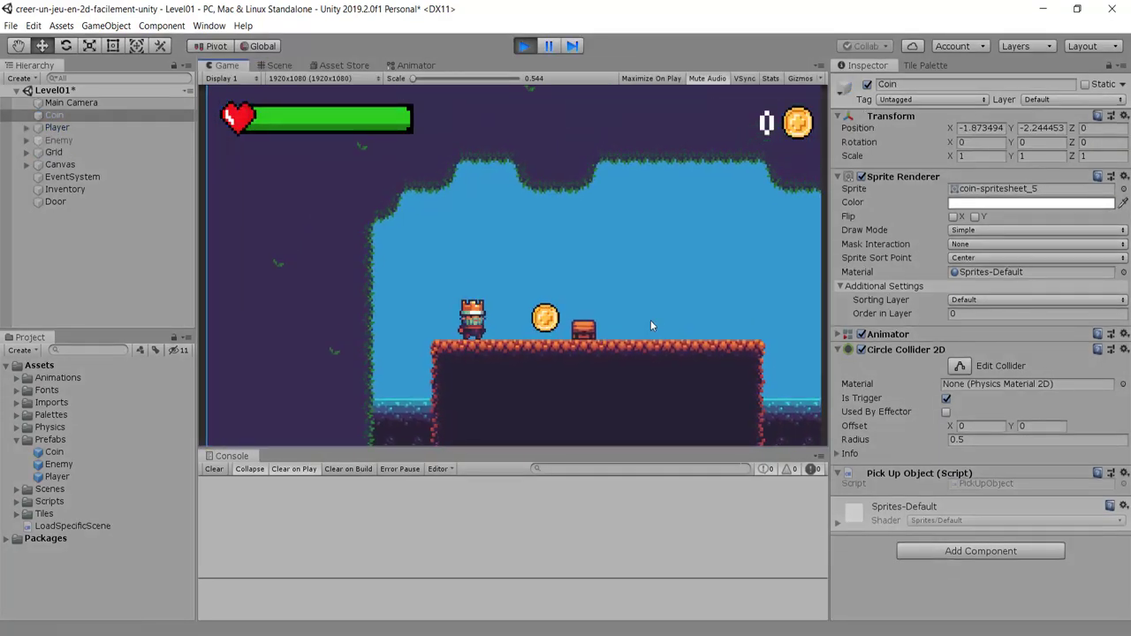
Walk the player right to collect the coin, counter reading 1, and into the door.
key(Right)
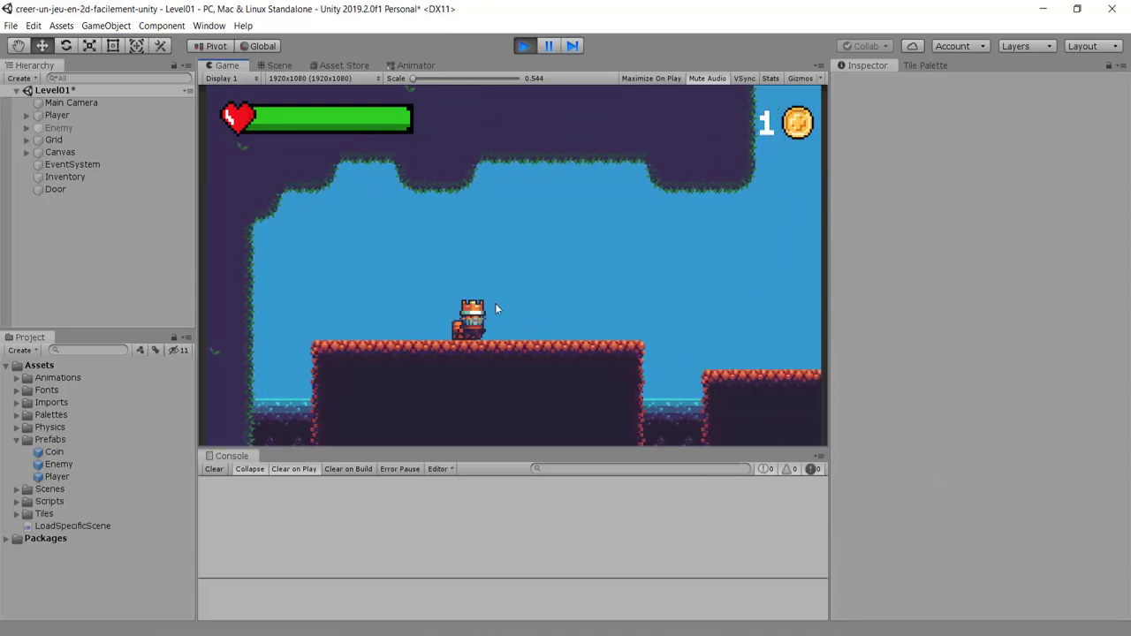
key(Right)
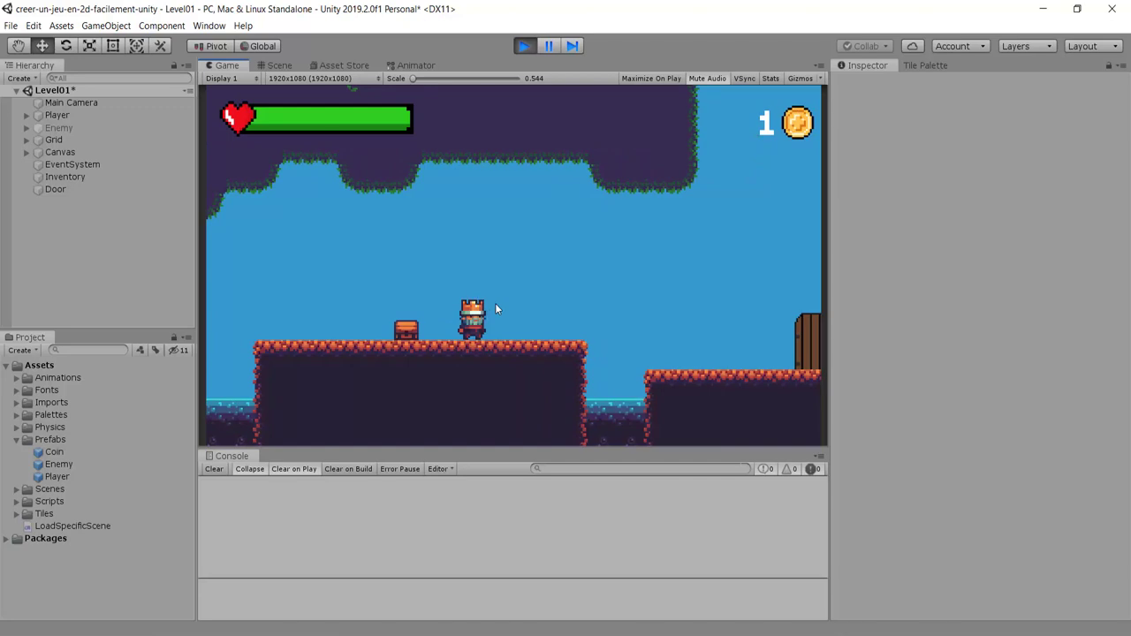
key(h)
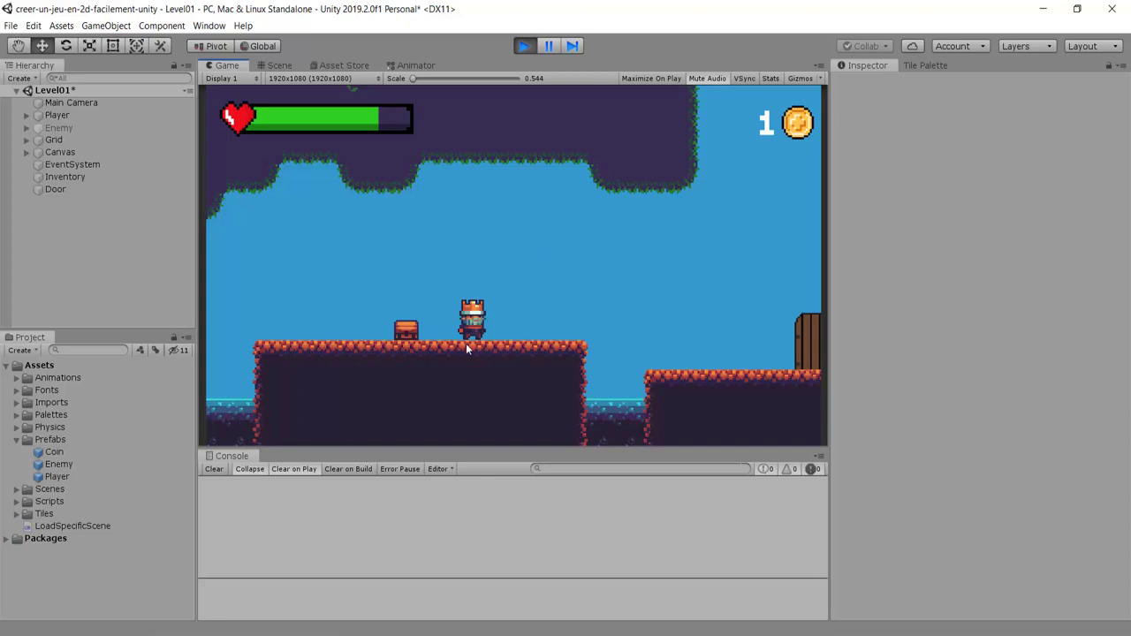
key(h)
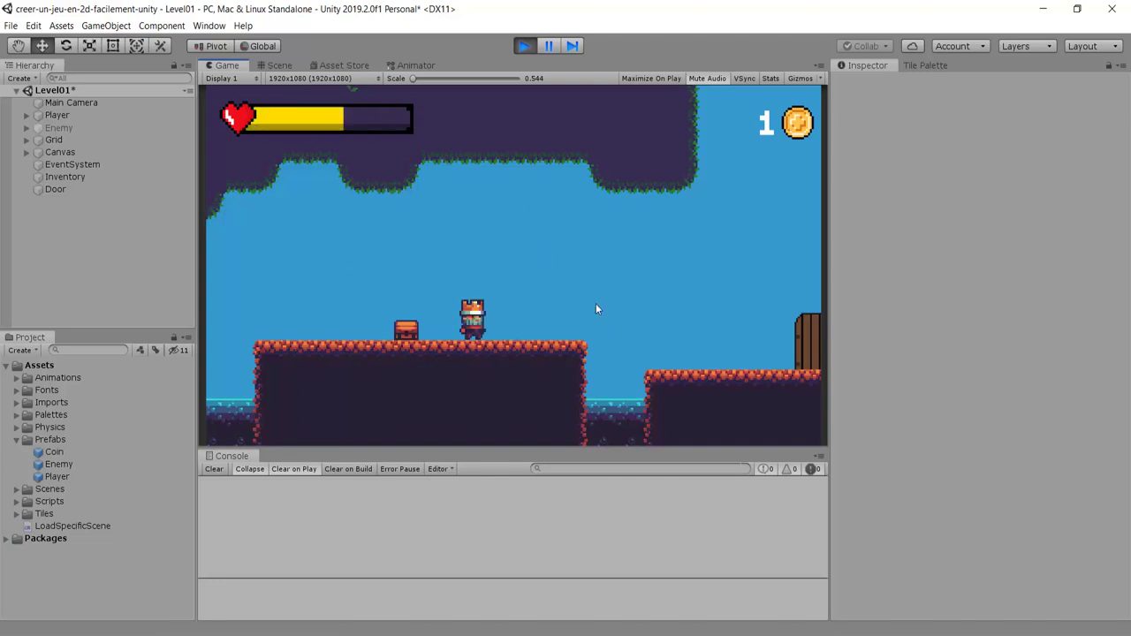
key(Left)
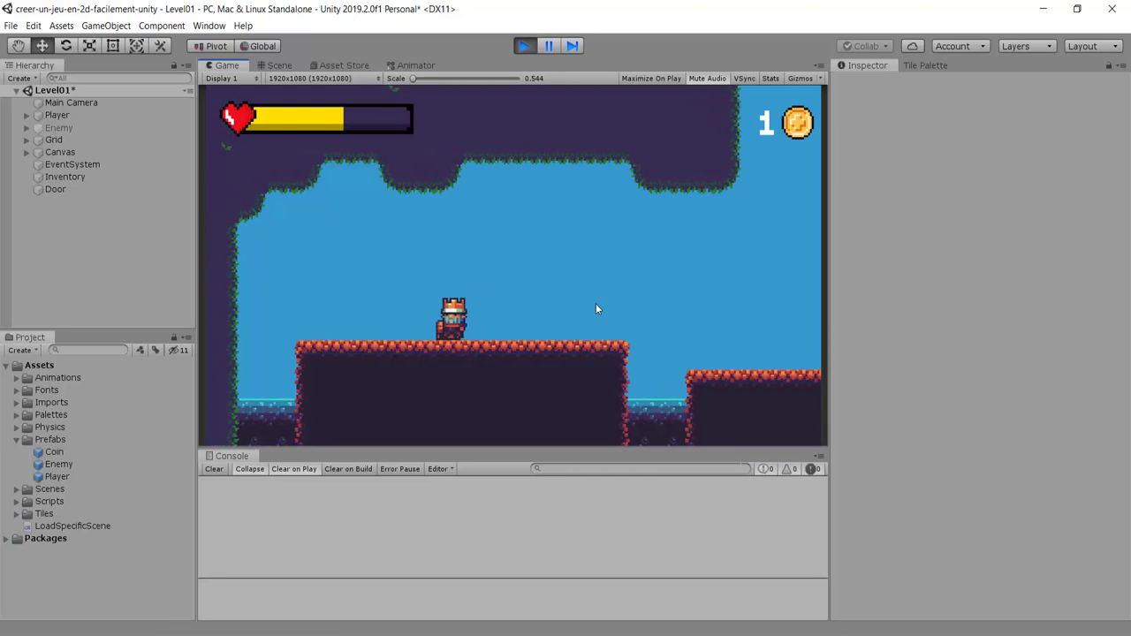
key(Right)
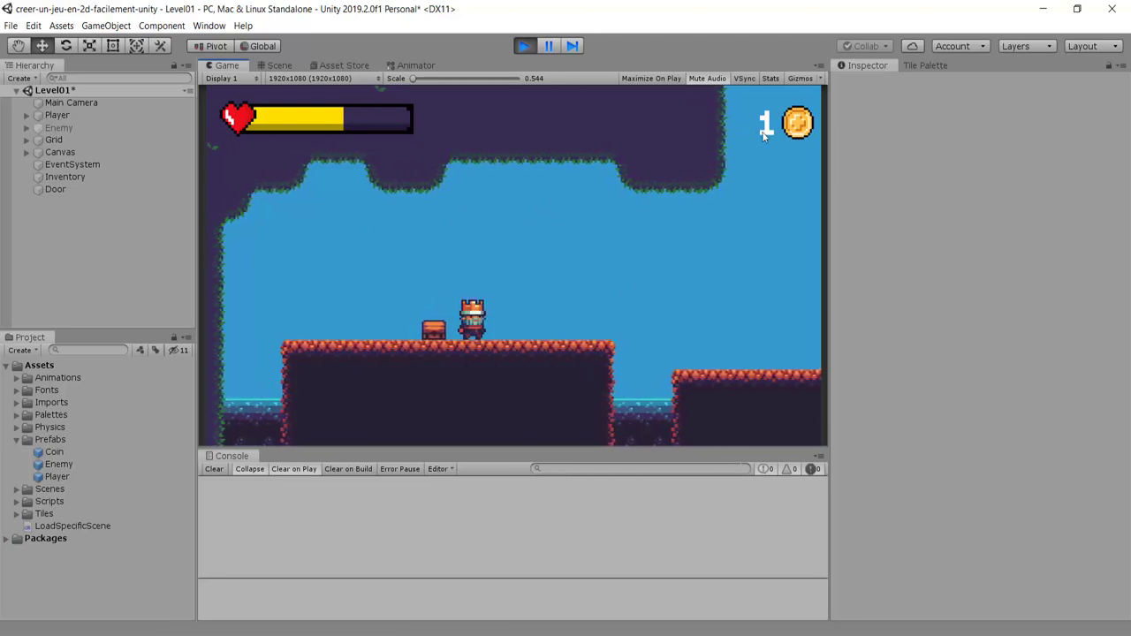
key(Right)
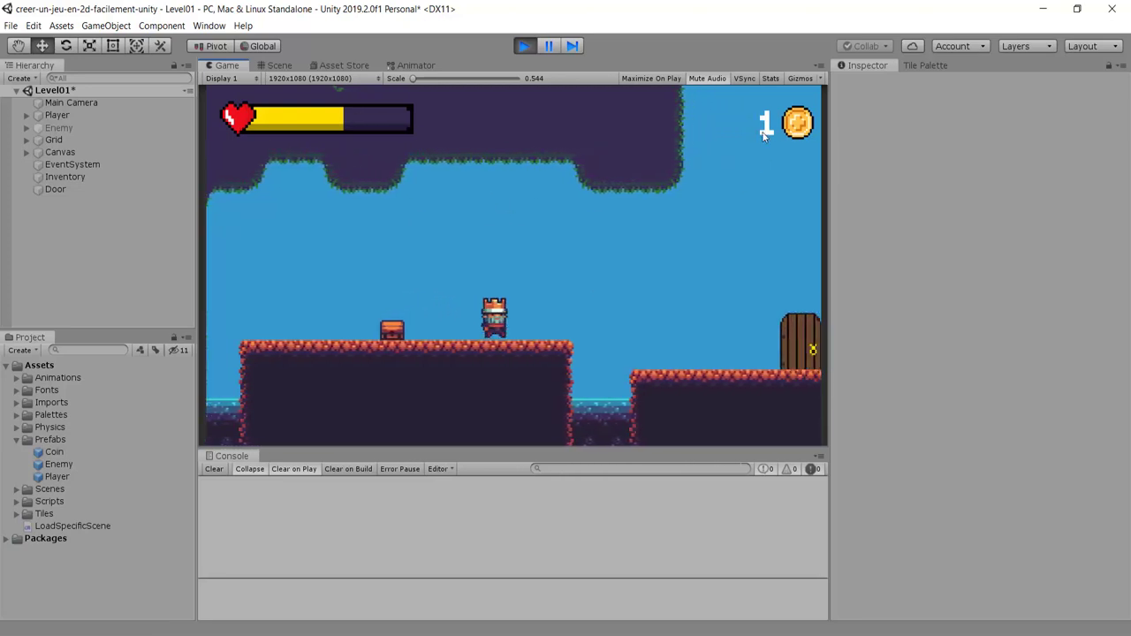
key(Right)
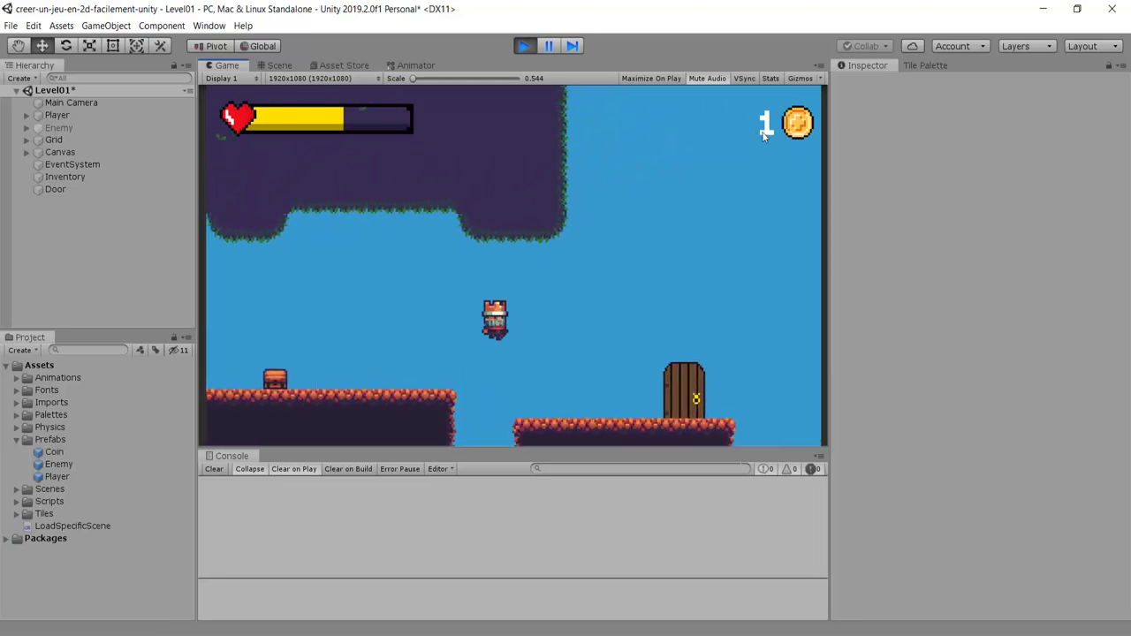
key(Right)
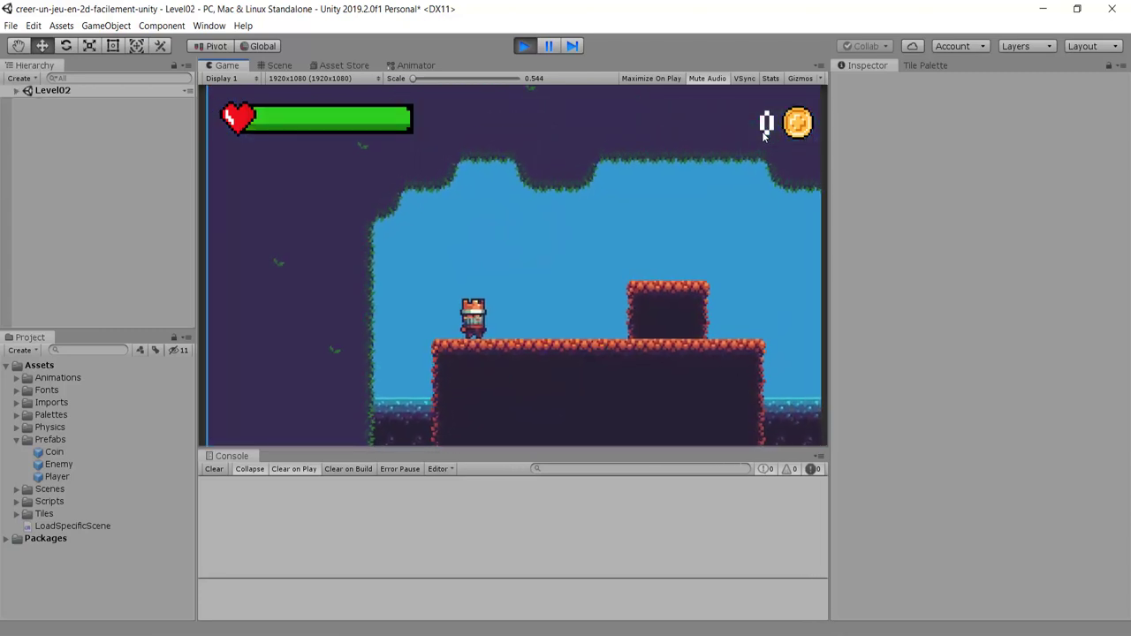
Walk the player left and right around Level02 toward the enemy.
key(Left)
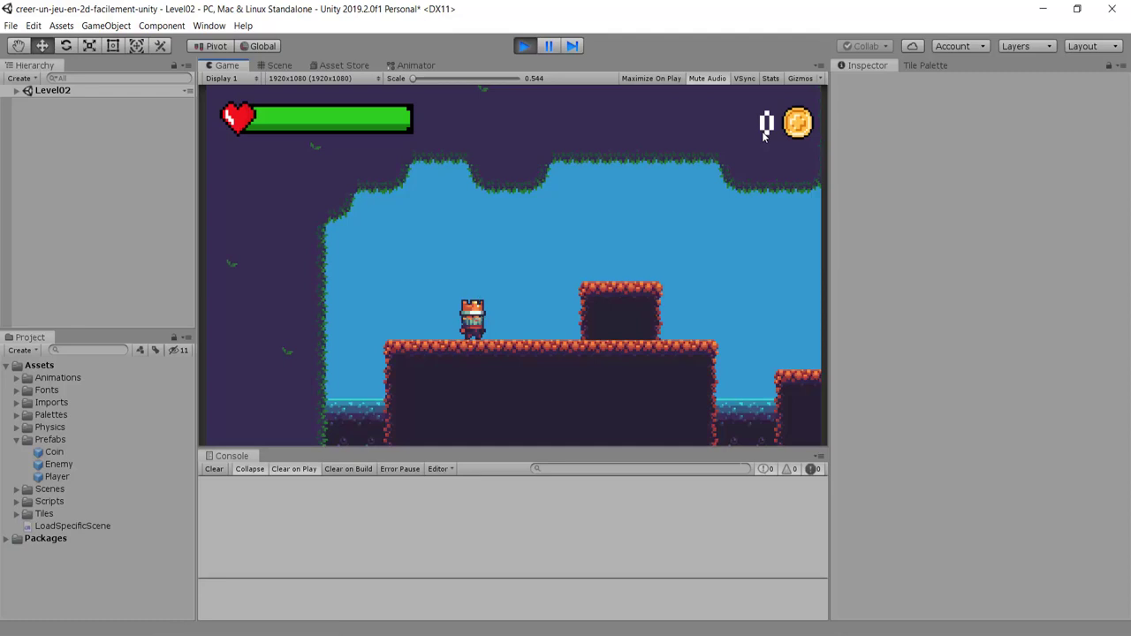
key(Right)
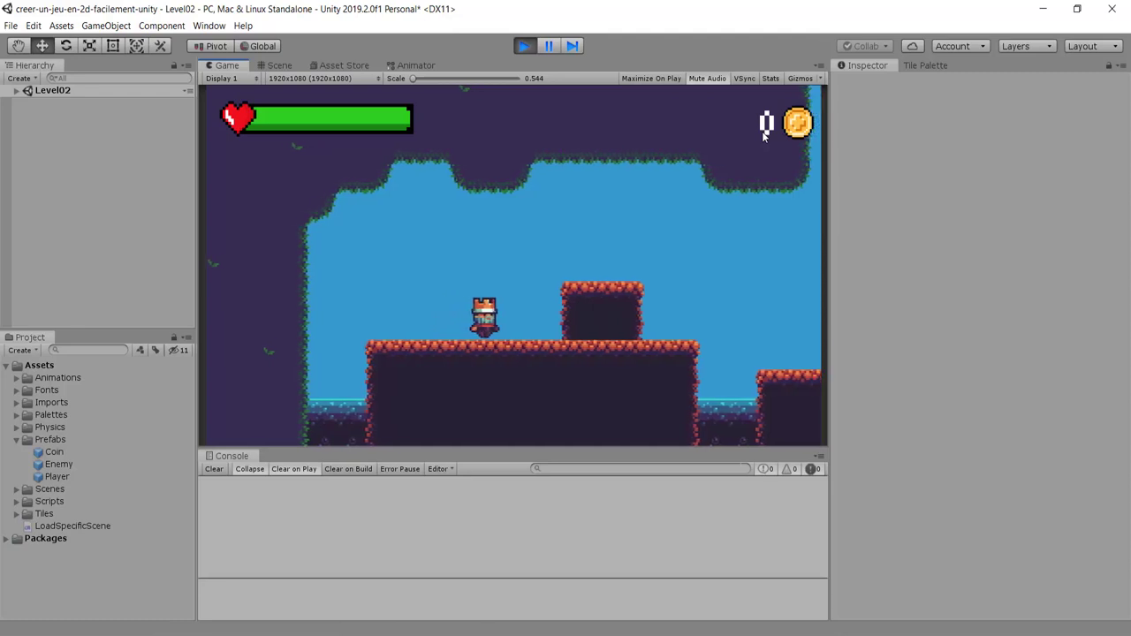
key(Right)
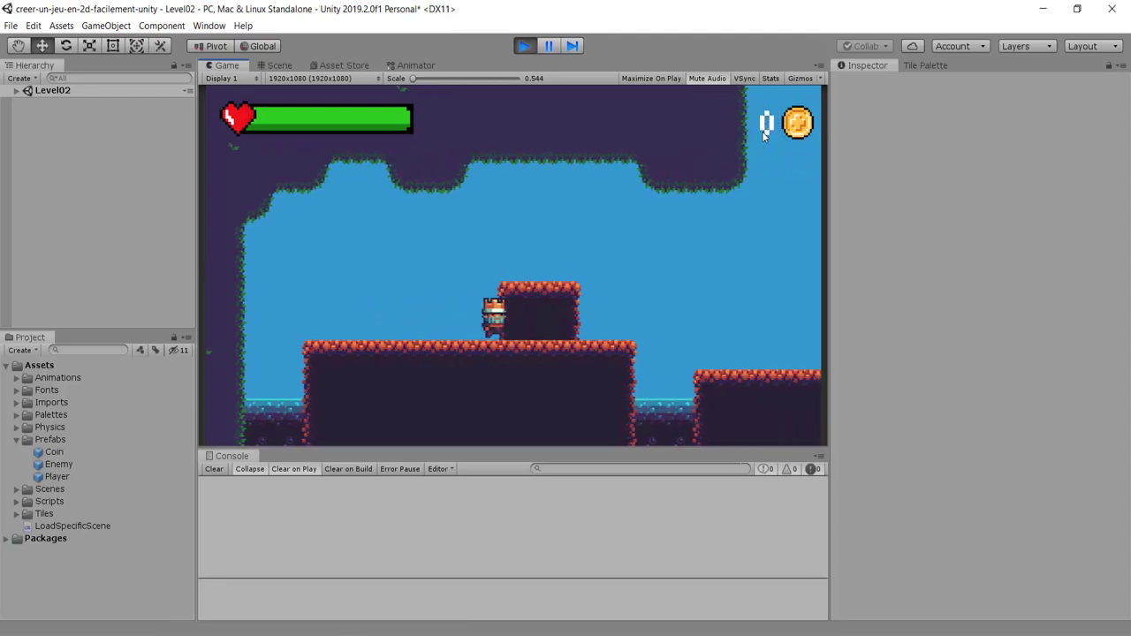
key(Left)
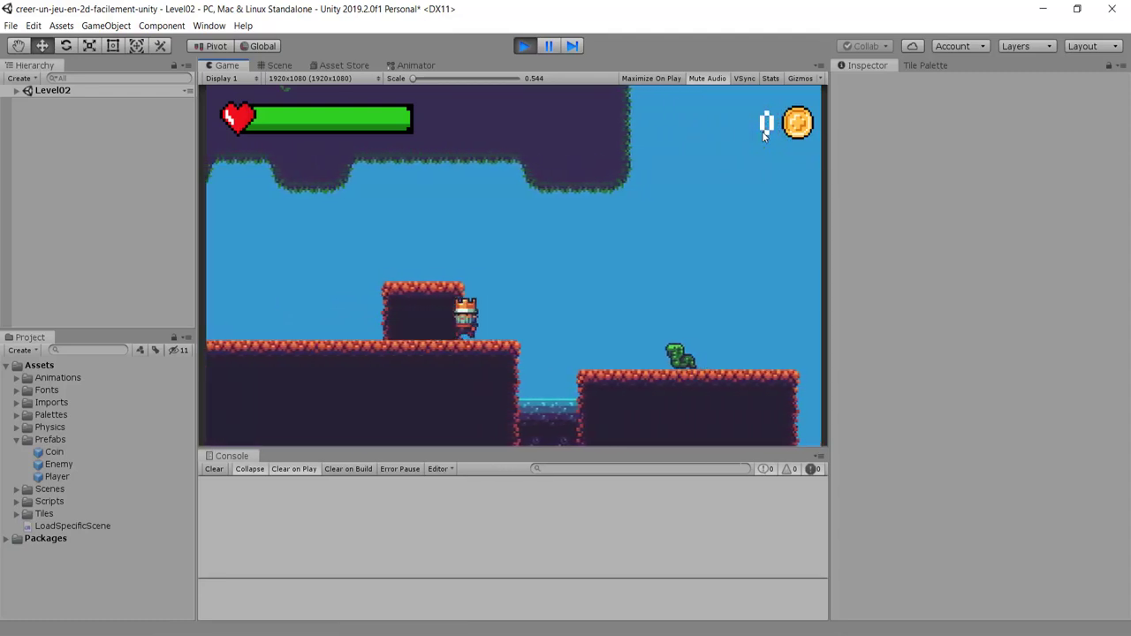
key(Left)
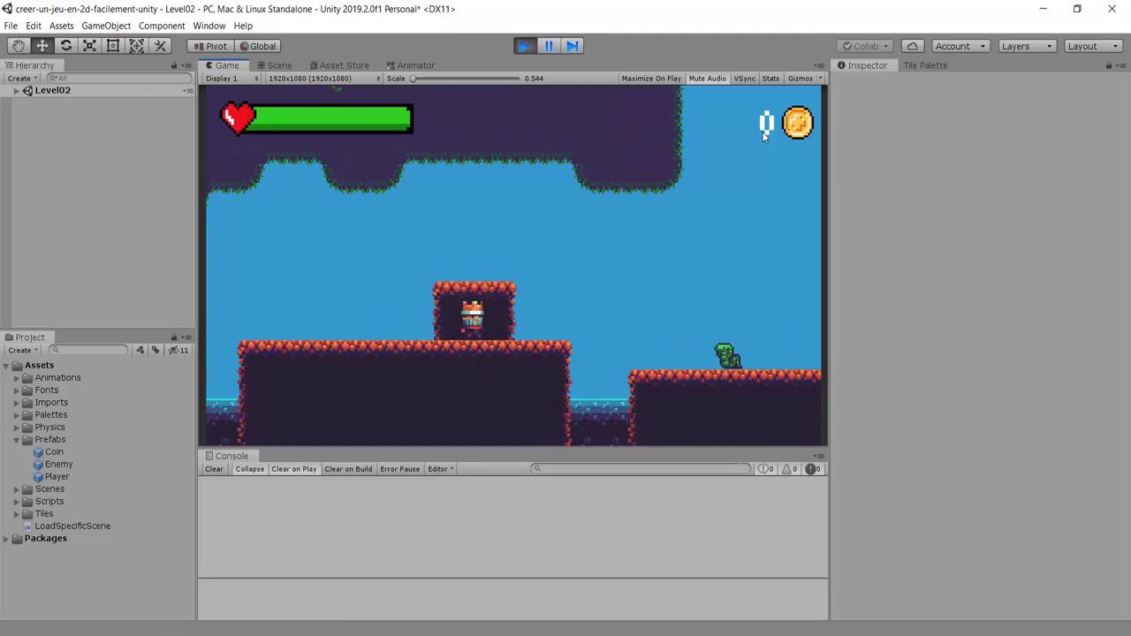
key(Right)
key(Left)
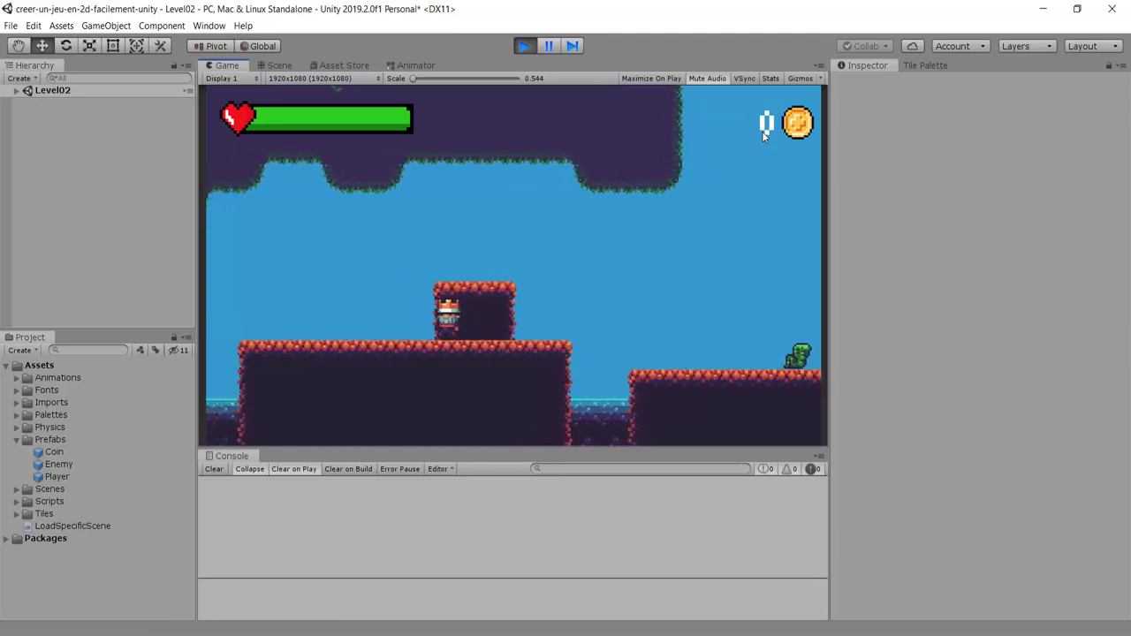
key(Left)
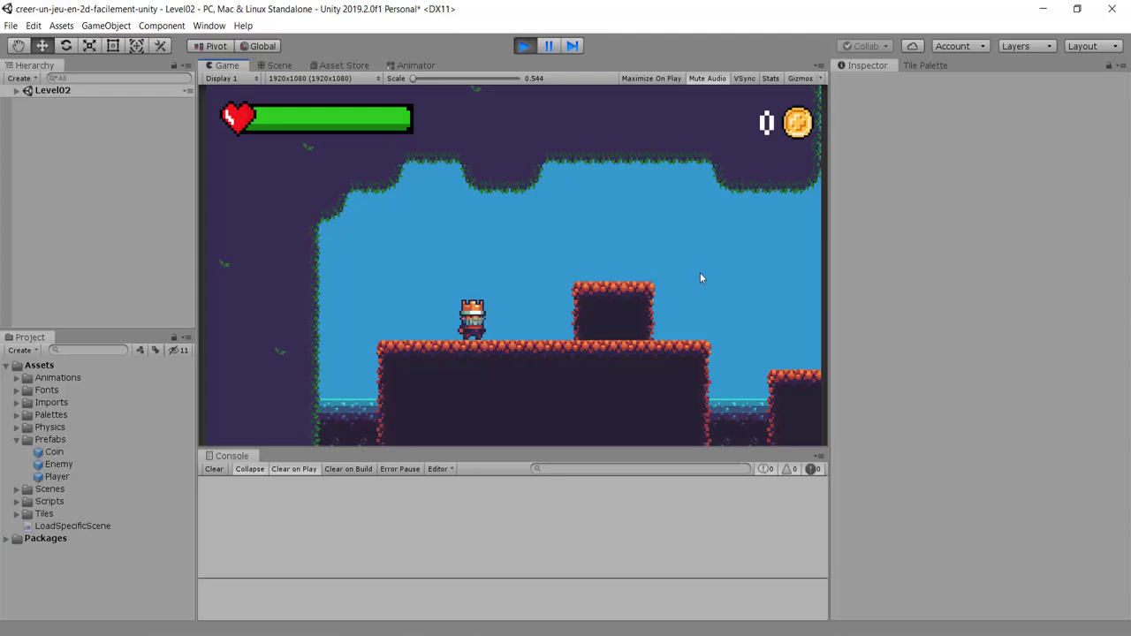
Stop the game and reframe Level01's start area in the Scene view.
click(526, 49)
scroll(663, 249, down, 3)
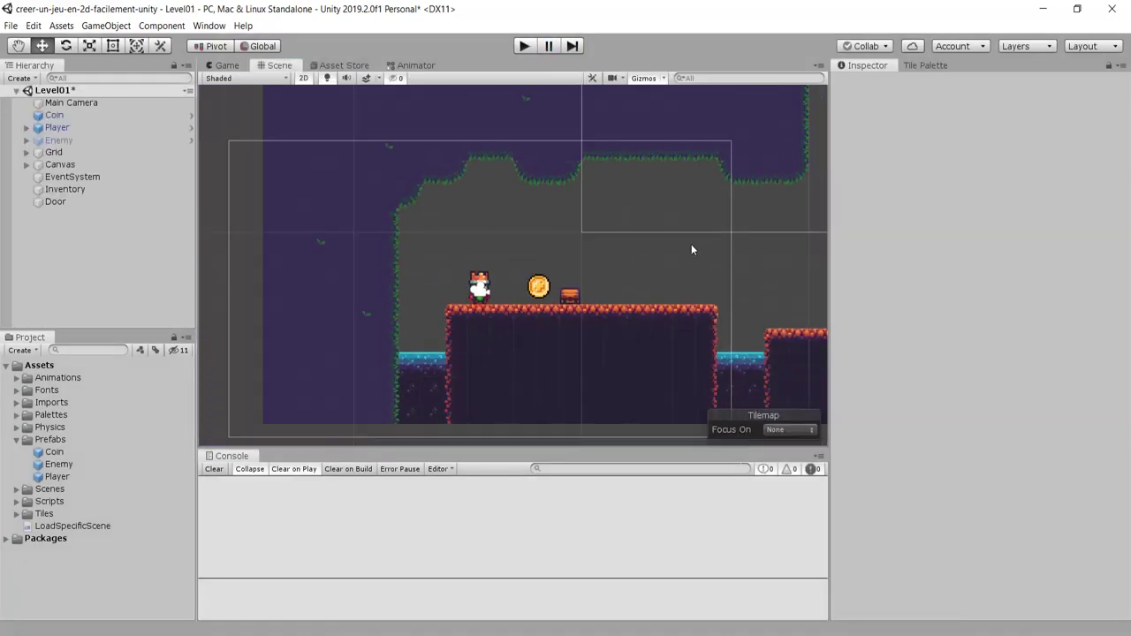
middle_drag(691, 244, 598, 212)
scroll(670, 244, up, 2)
scroll(664, 241, up, 1)
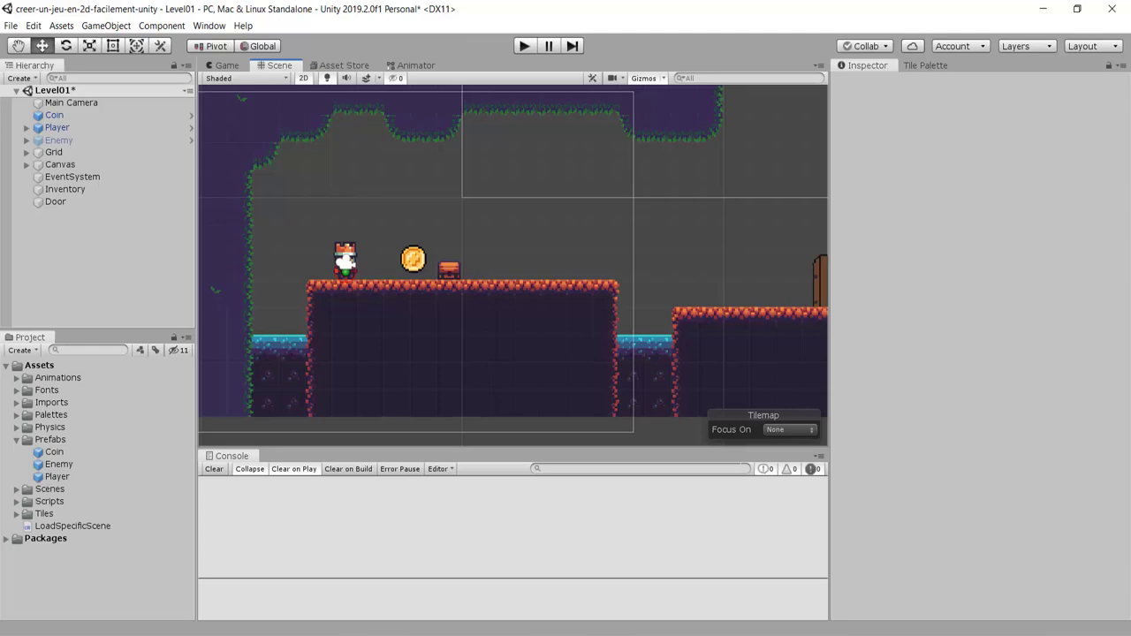
Switch to Visual Studio and select the hard-coded "Level02" argument in LoadScene.
key(alt+Tab)
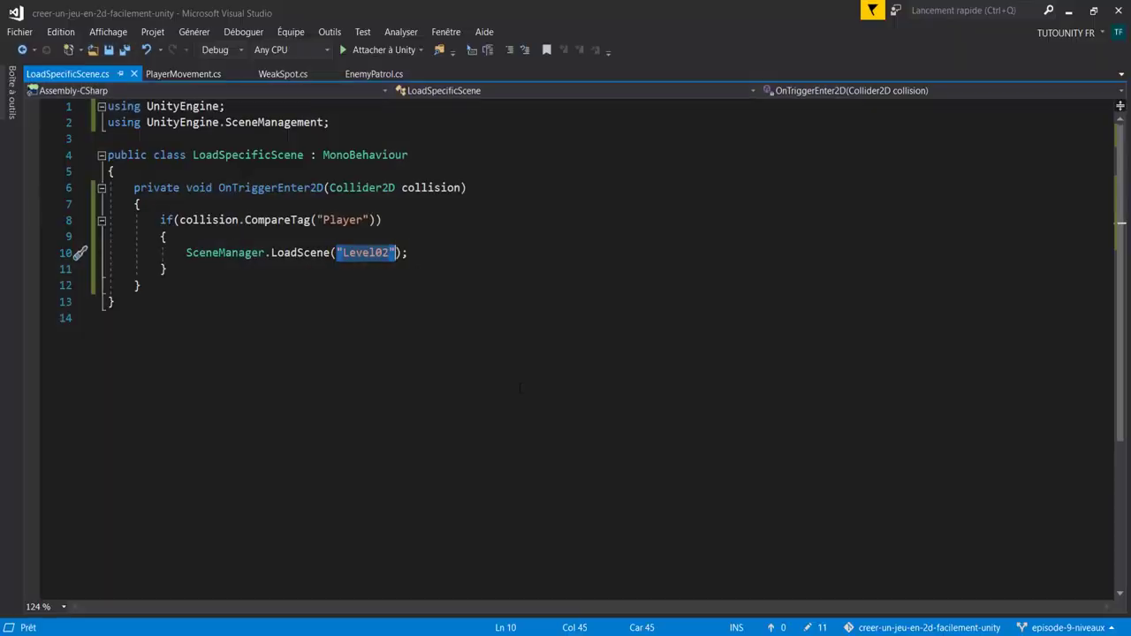
click(115, 171)
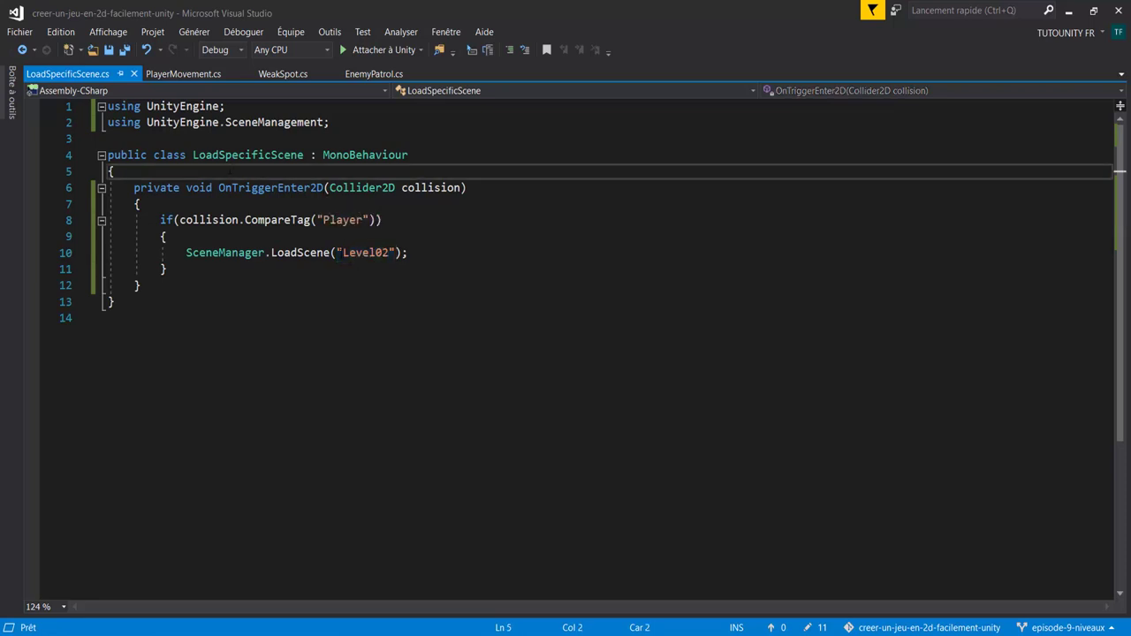
drag(337, 253, 397, 253)
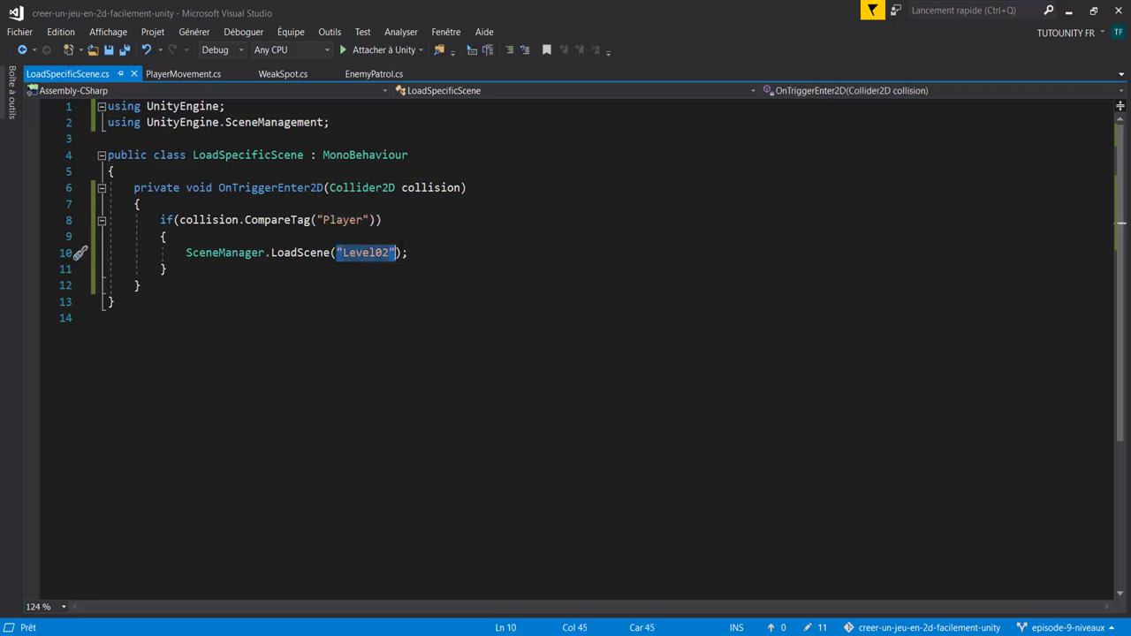
click(368, 255)
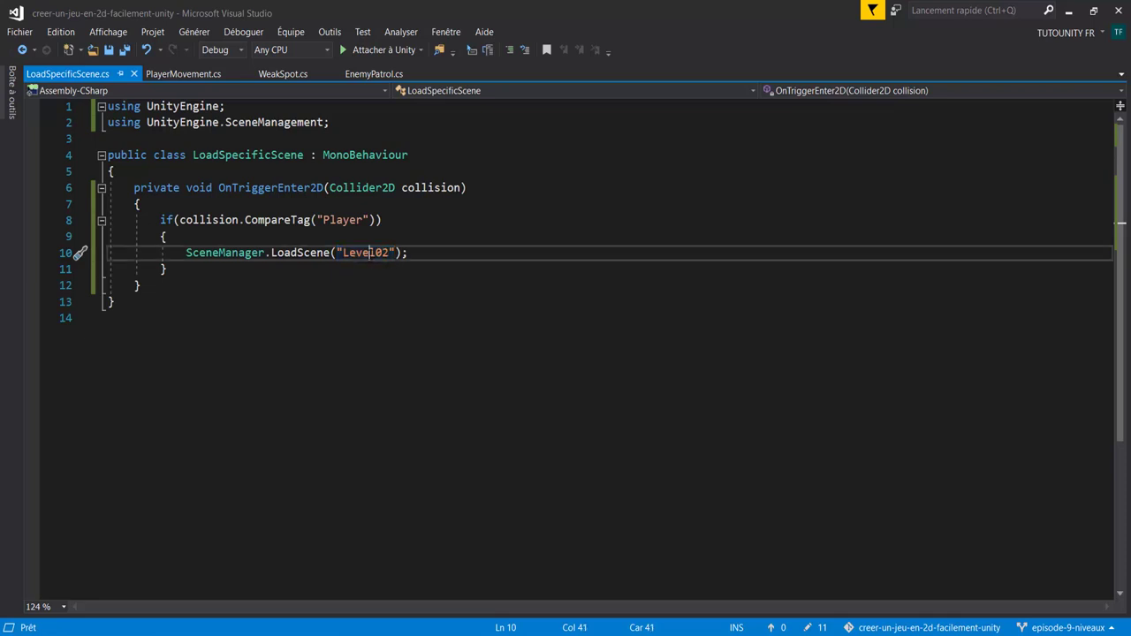
double_click(367, 252)
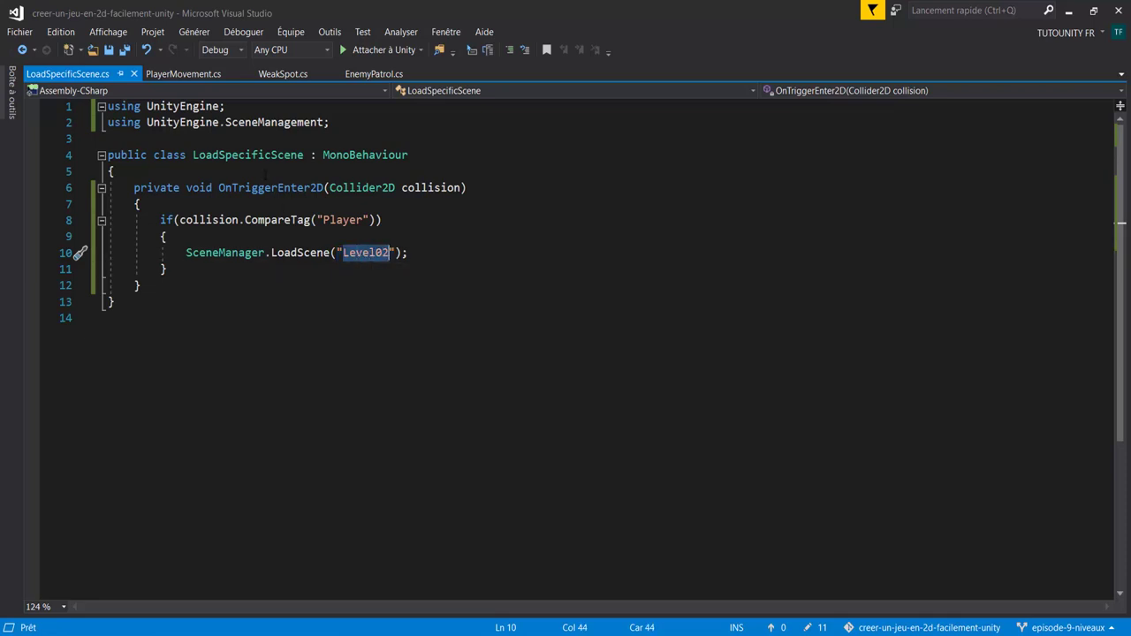
Add a public string sceneName; field at the top of the class.
click(115, 170)
key(Return)
key(Return)
key(Up)
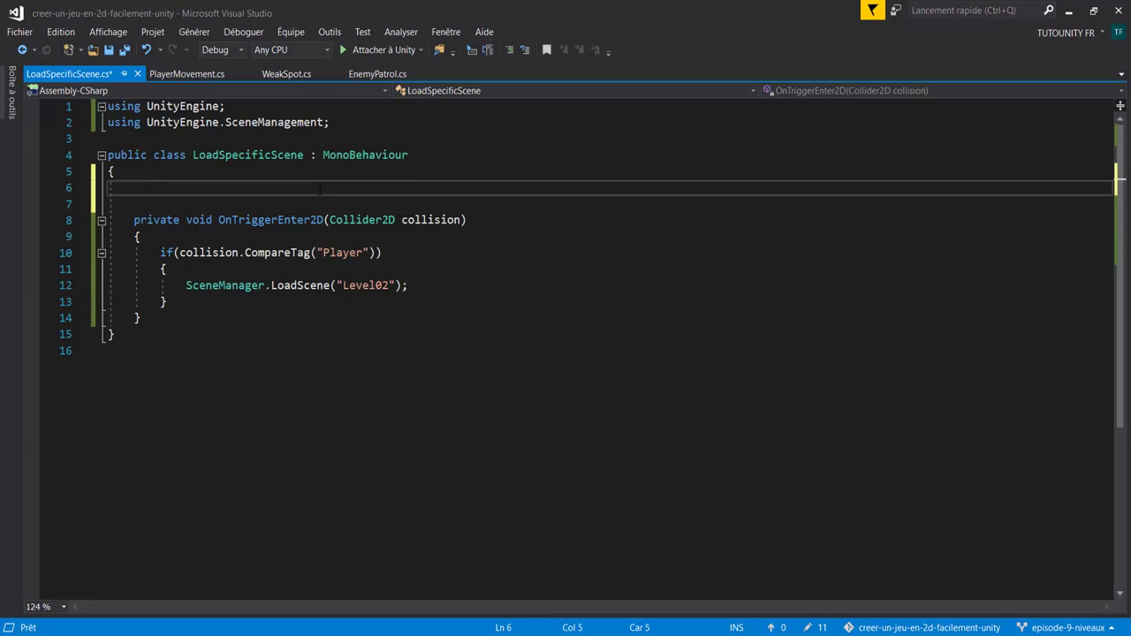
text(pu)
key(Tab)
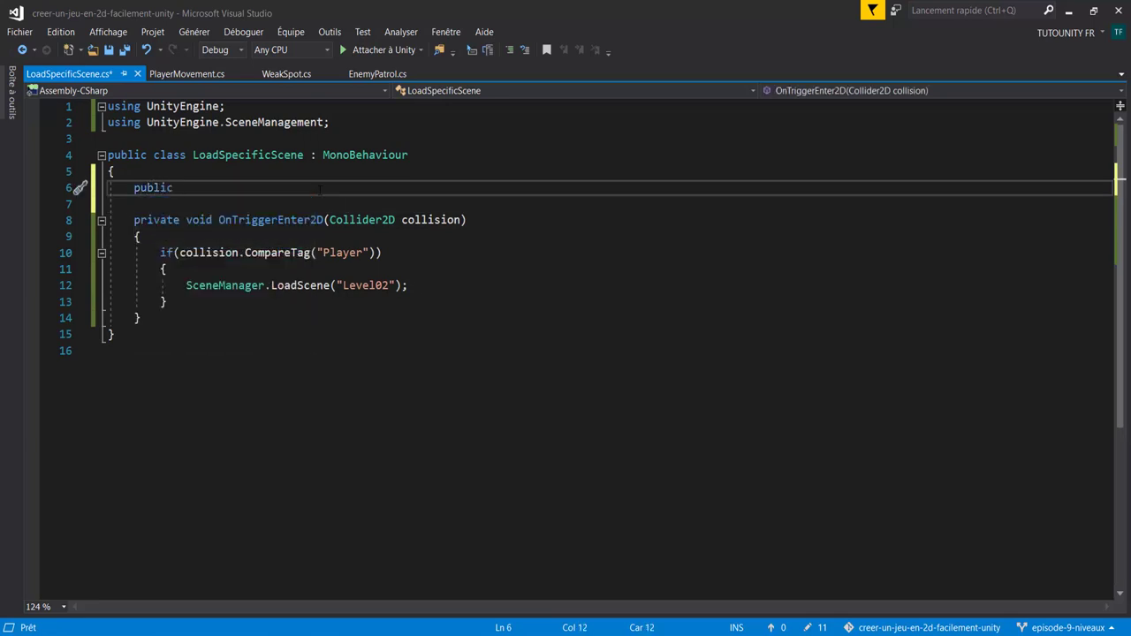
text(str)
key(Tab)
text(s)
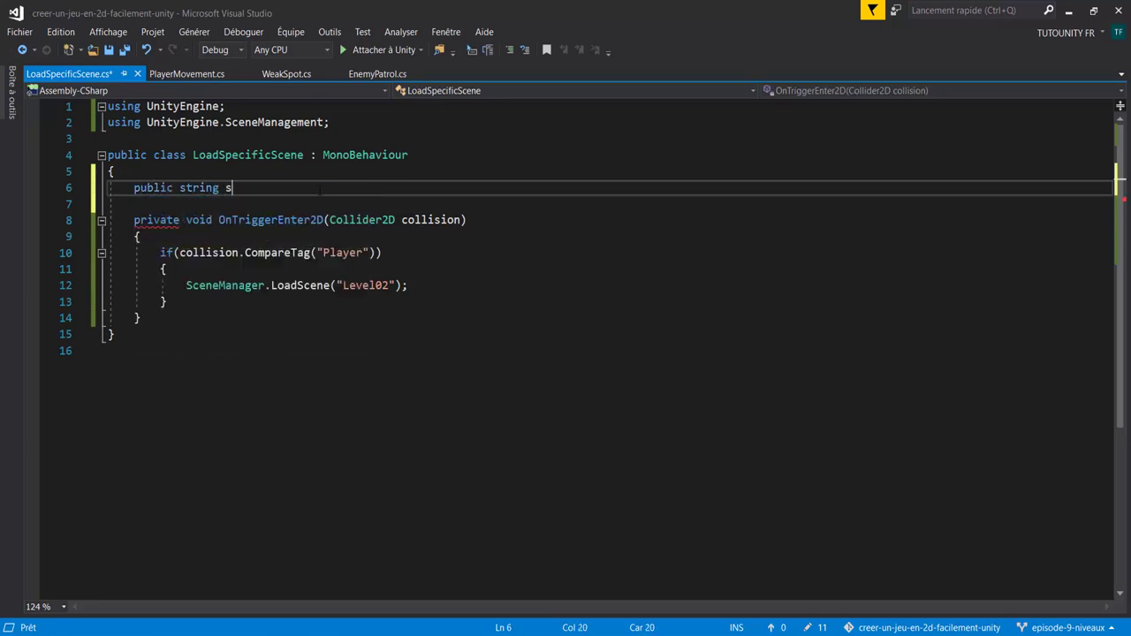
text(ceneName)
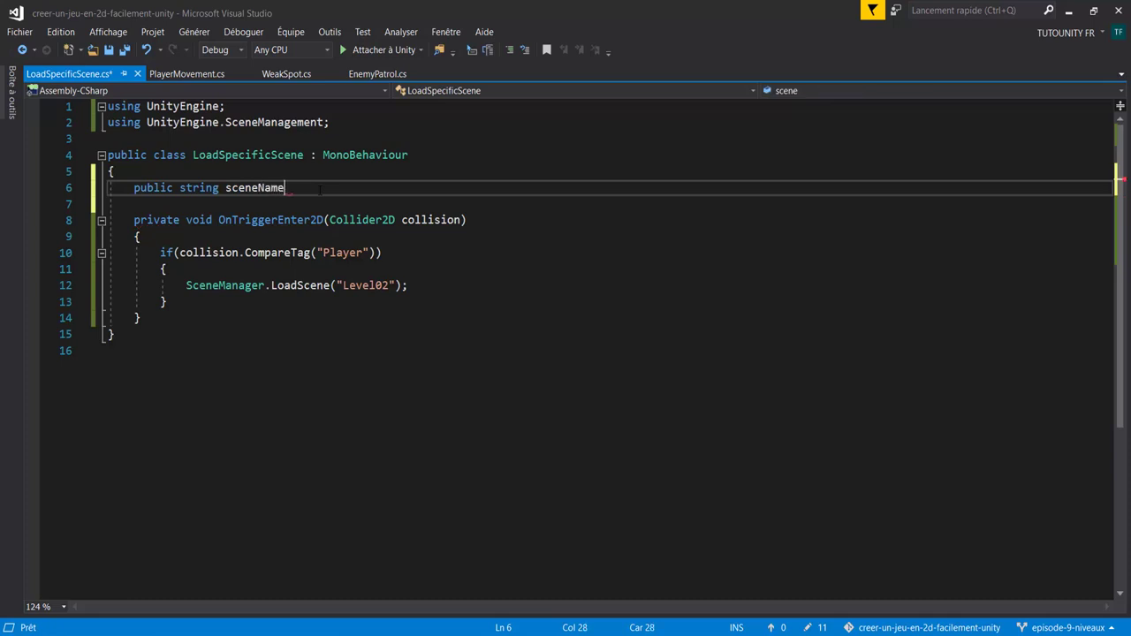
text(;)
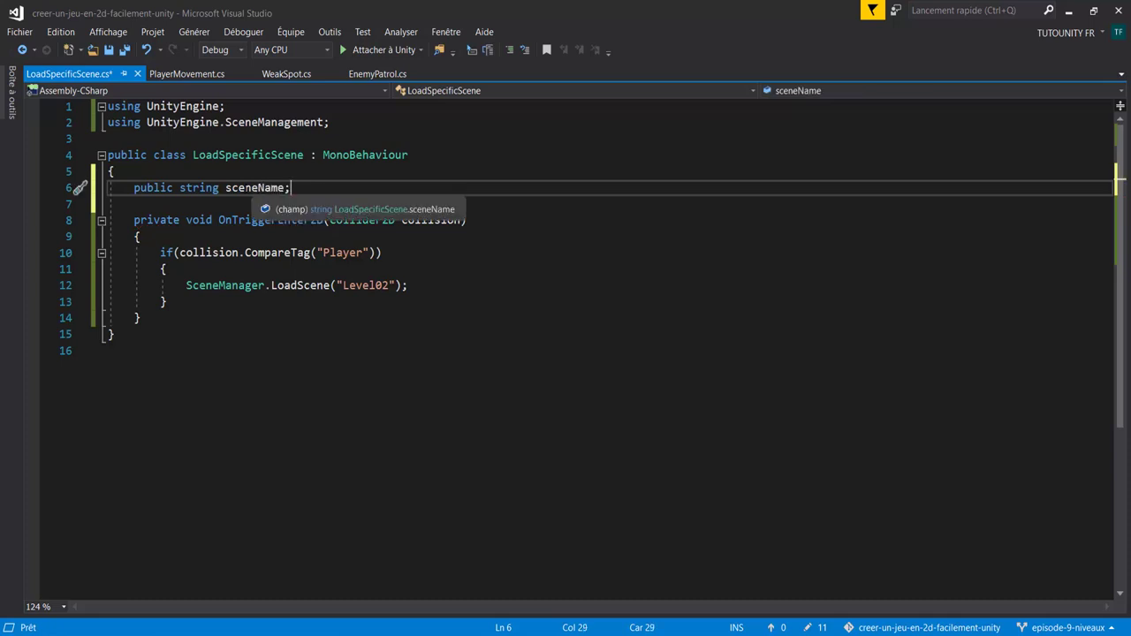
Replace "Level02" in LoadScene with sceneName, save, and minimize Visual Studio.
drag(338, 285, 400, 285)
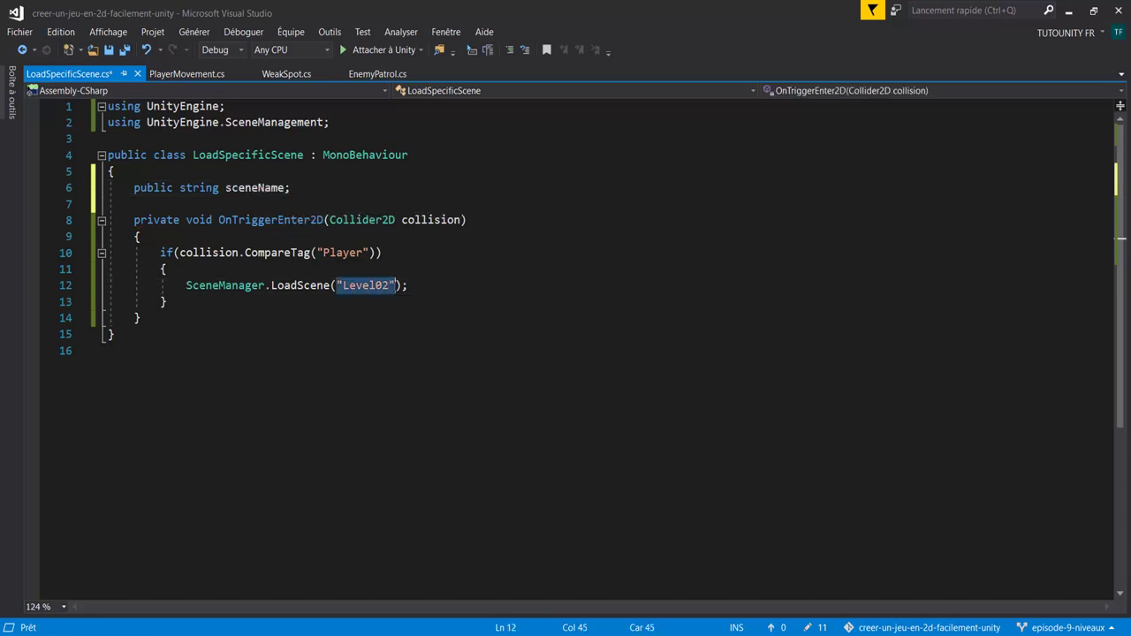
text(sceneName)
key(ctrl+s)
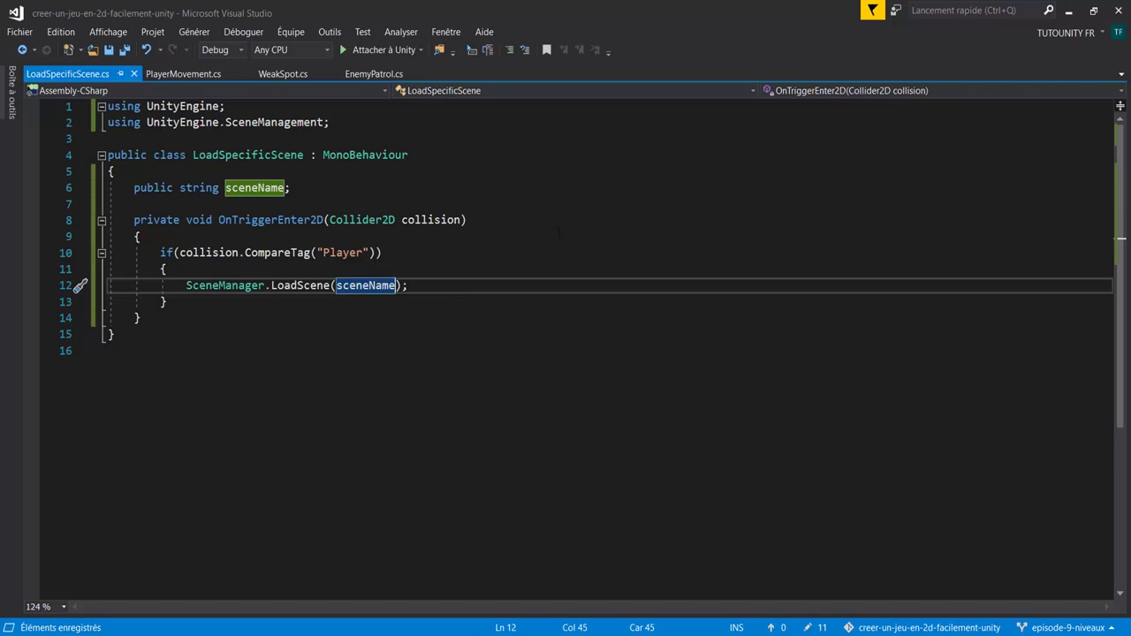
click(1068, 11)
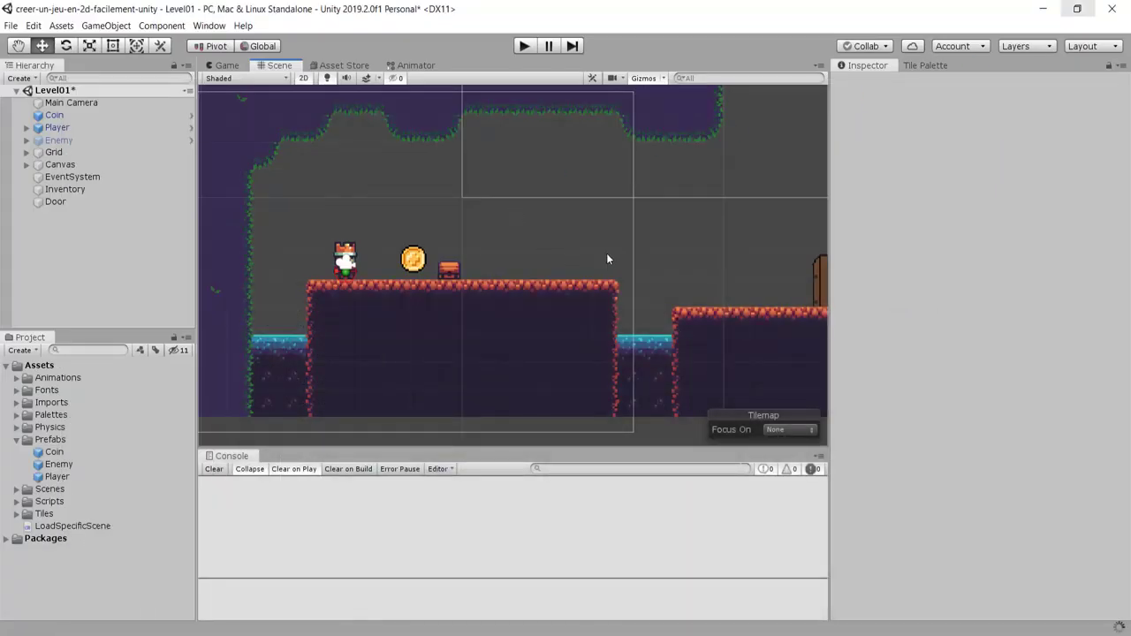
Select the door and enter Level02 in Load Specific Scene's Scene Name field.
middle_drag(606, 252, 430, 248)
scroll(593, 284, up, 2)
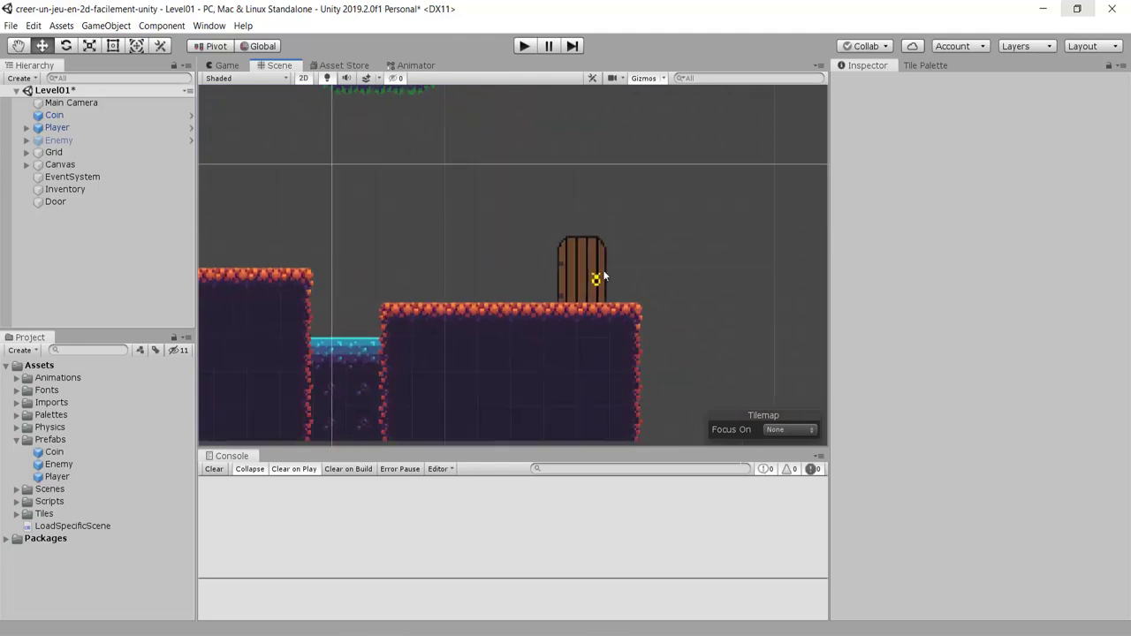
click(589, 266)
scroll(609, 257, up, 2)
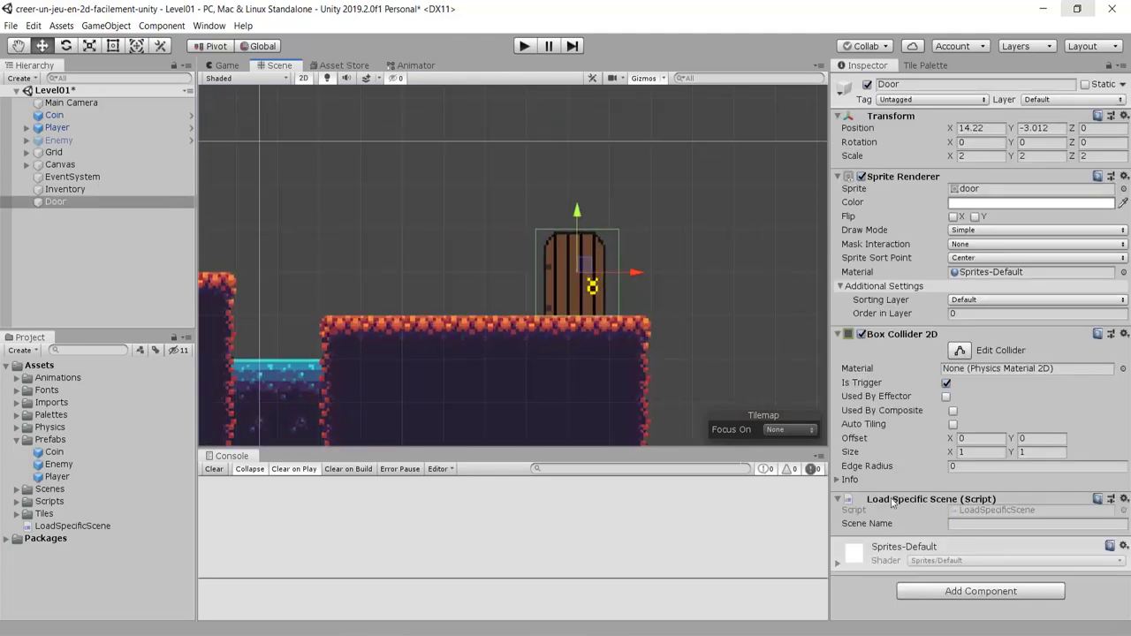
click(871, 527)
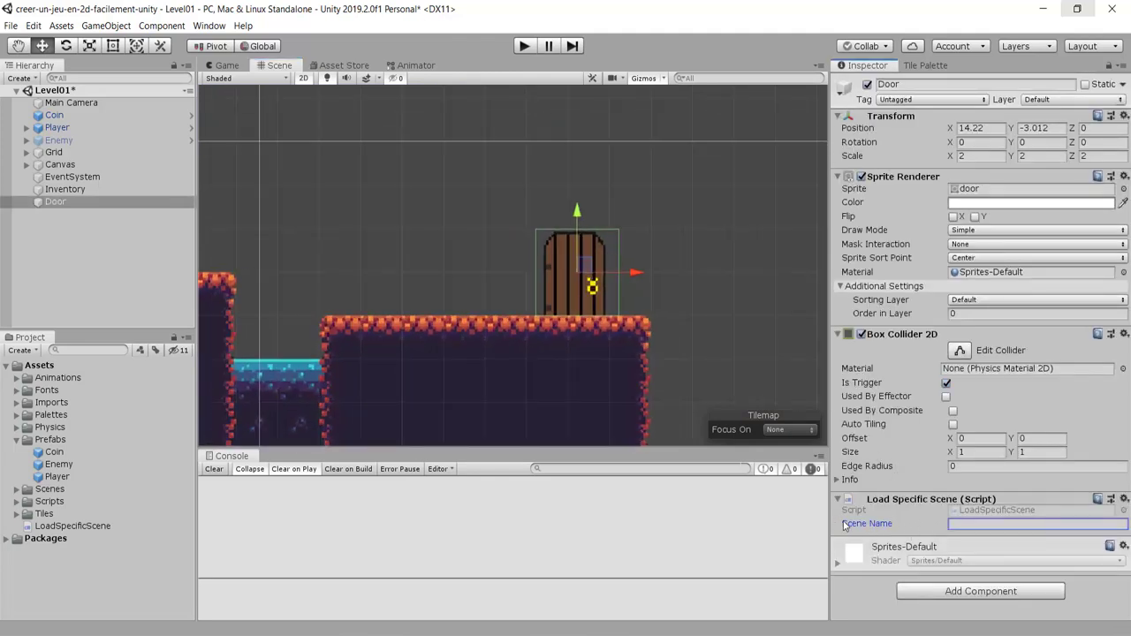
text(Level)
text(02)
Check the Scene Name against the Level02 asset in the Scenes folder and reselect the door.
scroll(435, 388, down, 3)
scroll(443, 328, down, 2)
middle_drag(443, 328, 651, 318)
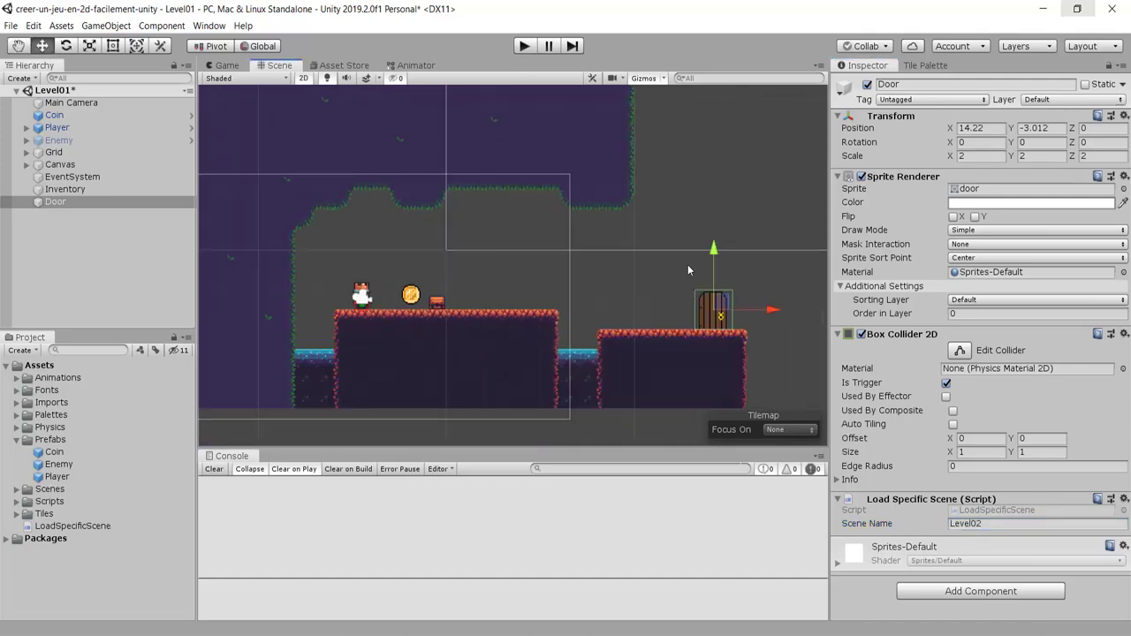
scroll(747, 332, up, 2)
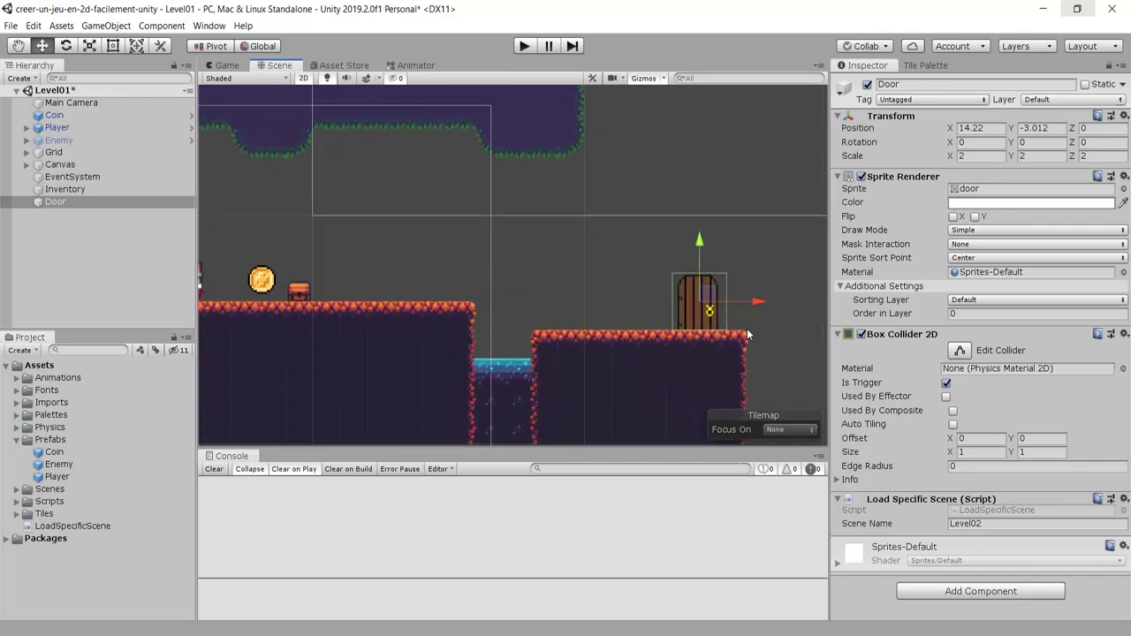
click(968, 526)
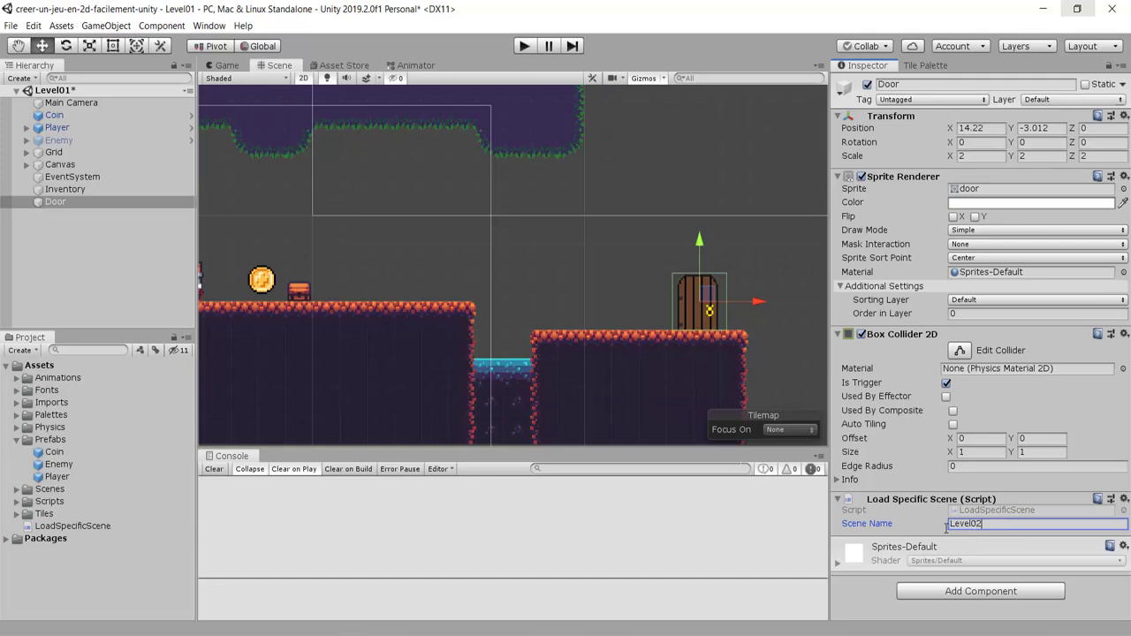
click(16, 489)
click(57, 513)
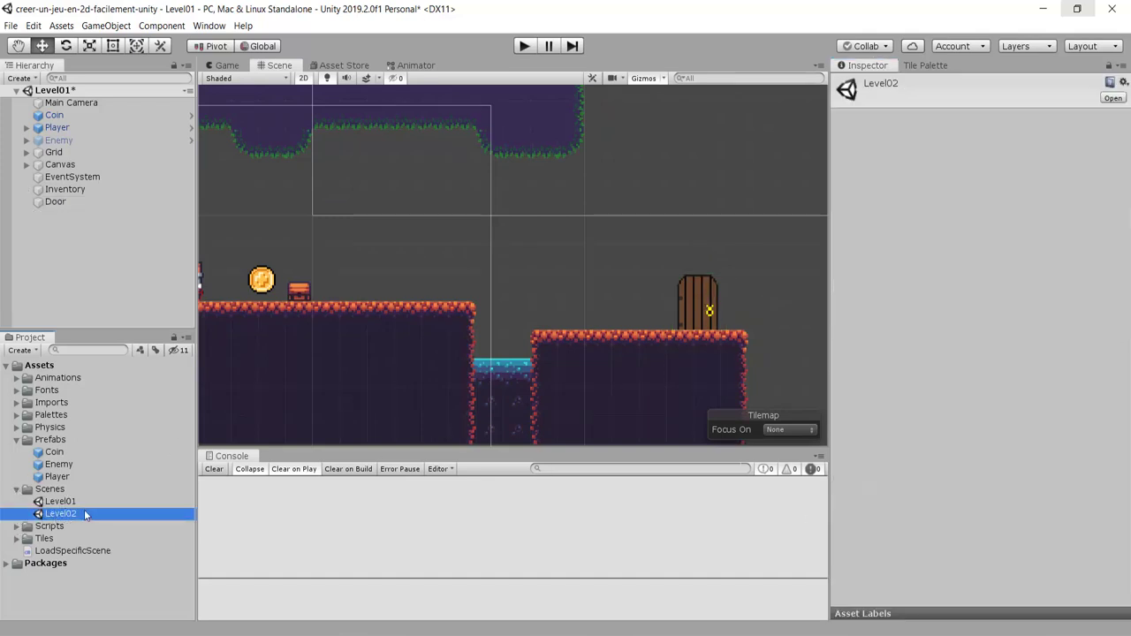
click(707, 307)
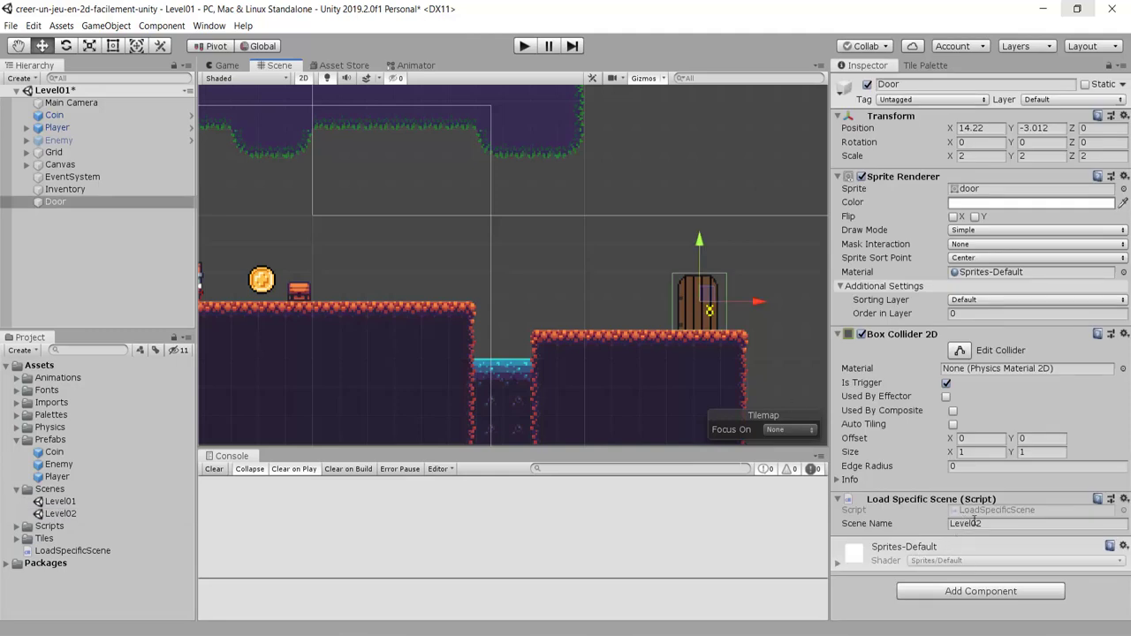
Save the Level01 scene and open the Level02 scene.
scroll(412, 293, down, 1)
scroll(401, 281, down, 1)
middle_drag(401, 281, 522, 292)
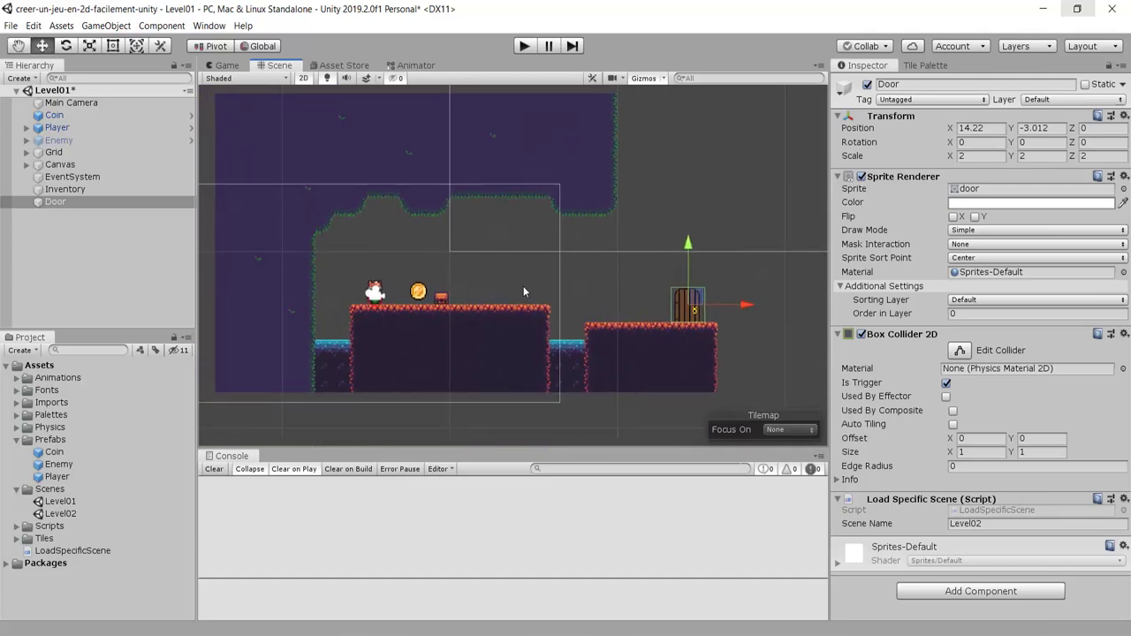
scroll(542, 291, up, 2)
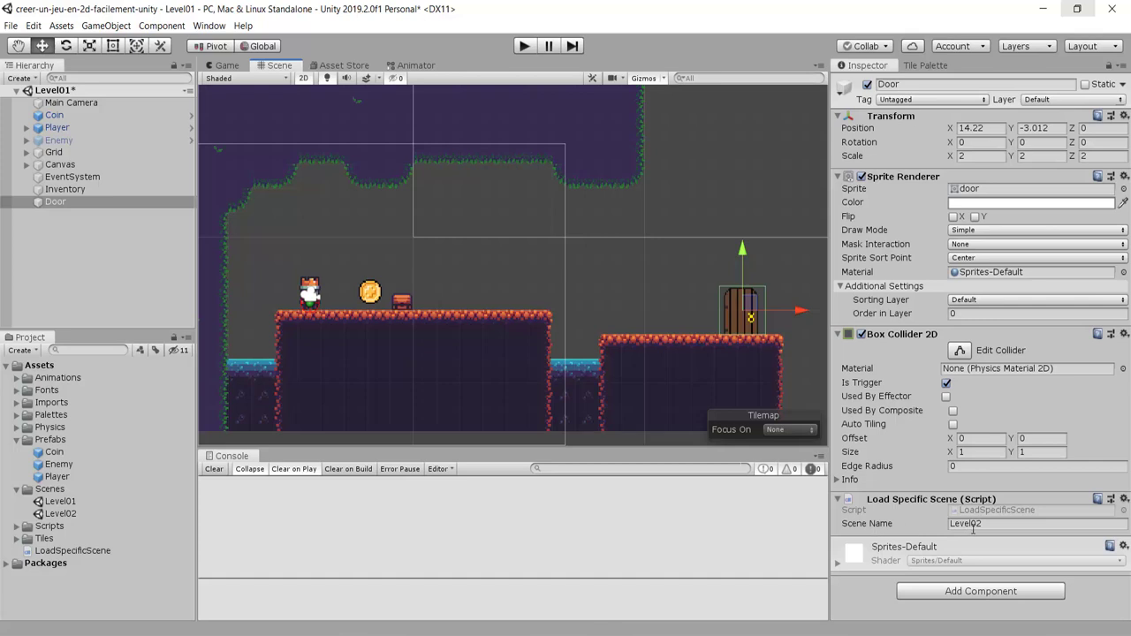
scroll(566, 305, down, 2)
key(ctrl+s)
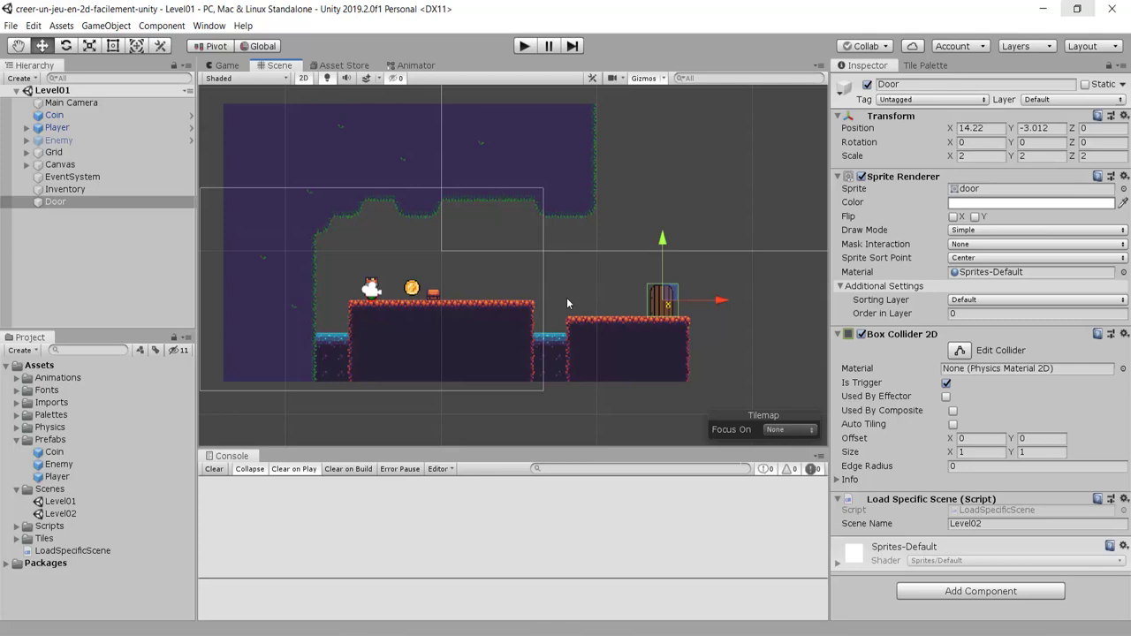
double_click(61, 514)
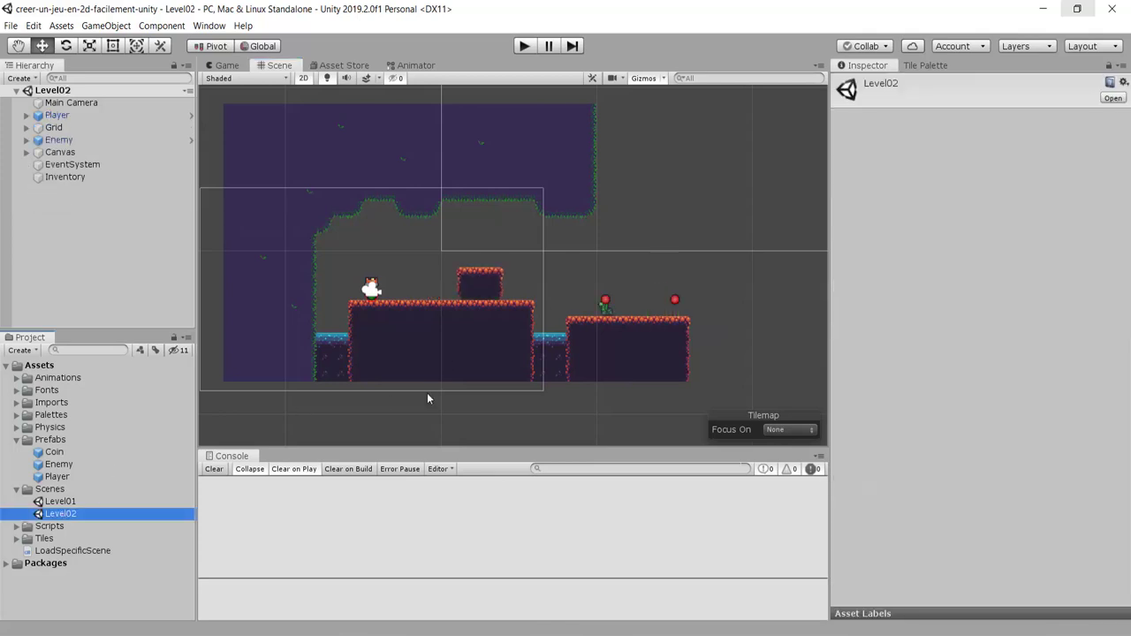
Select Level02's Main Camera to show its Camera Follow script and orthographic size 6.2.
scroll(408, 246, up, 2)
scroll(499, 282, up, 1)
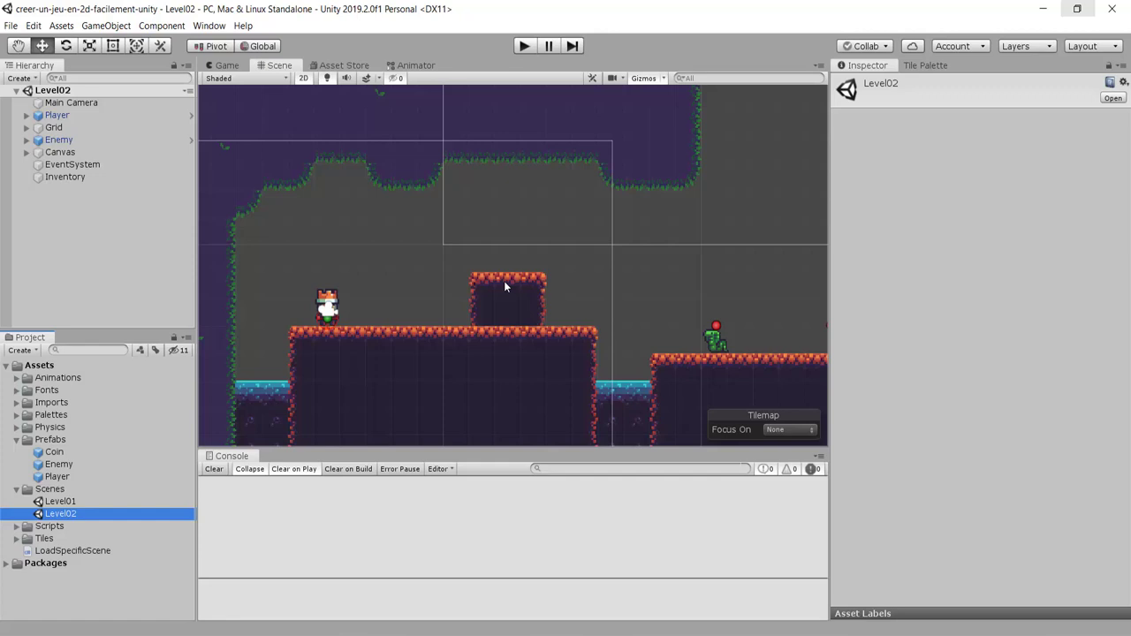
click(75, 103)
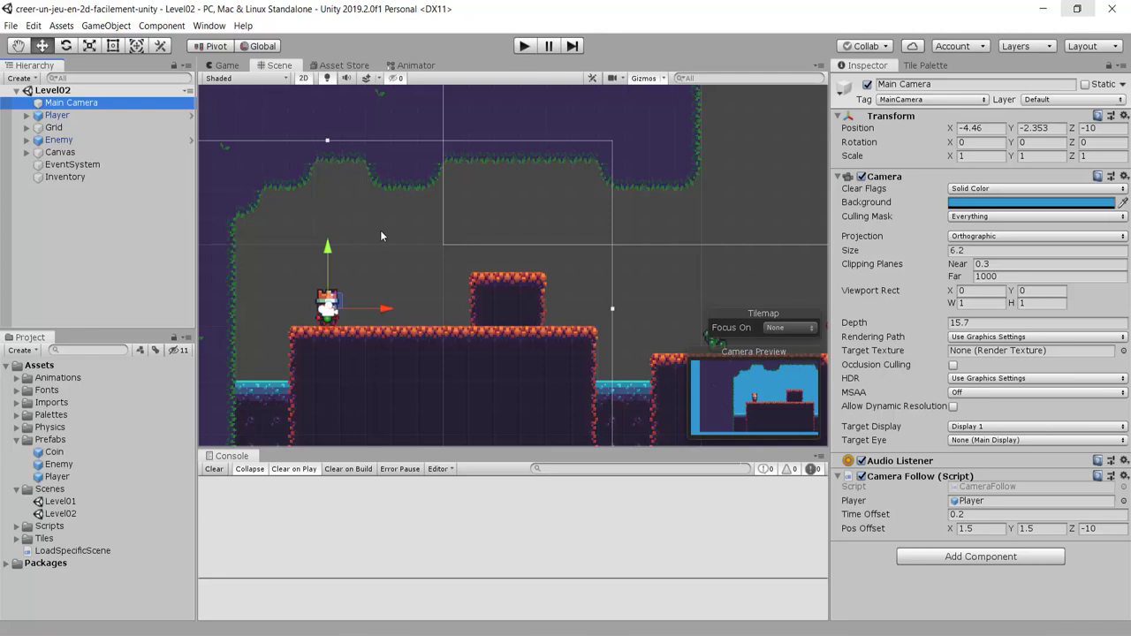
Delete the Main Camera and the Player from Level02.
key(Delete)
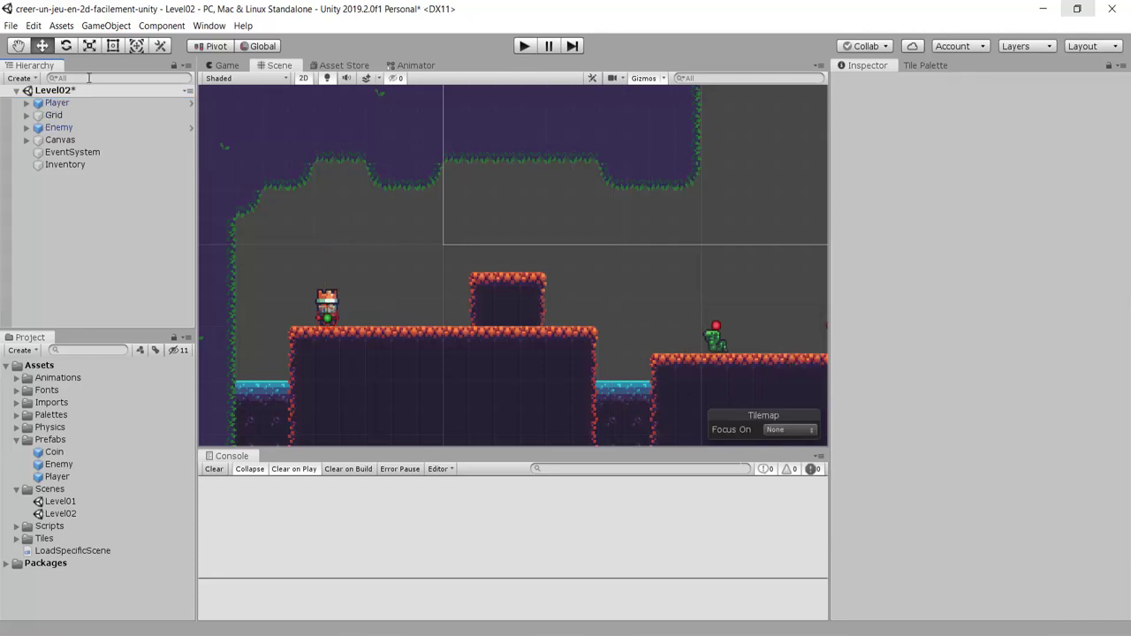
click(327, 305)
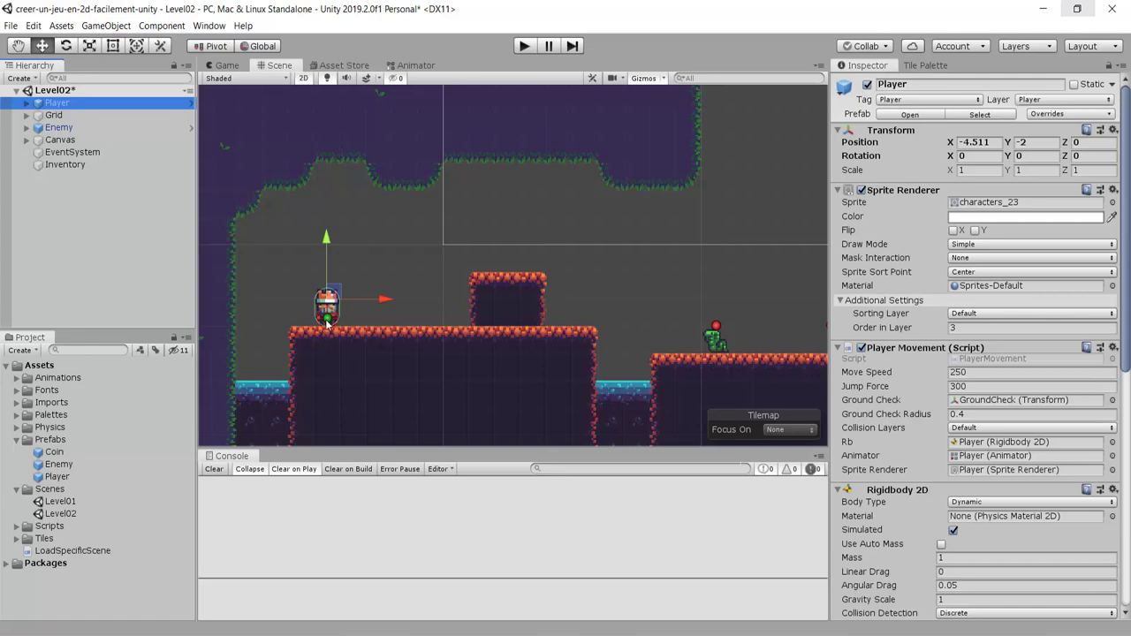
key(Delete)
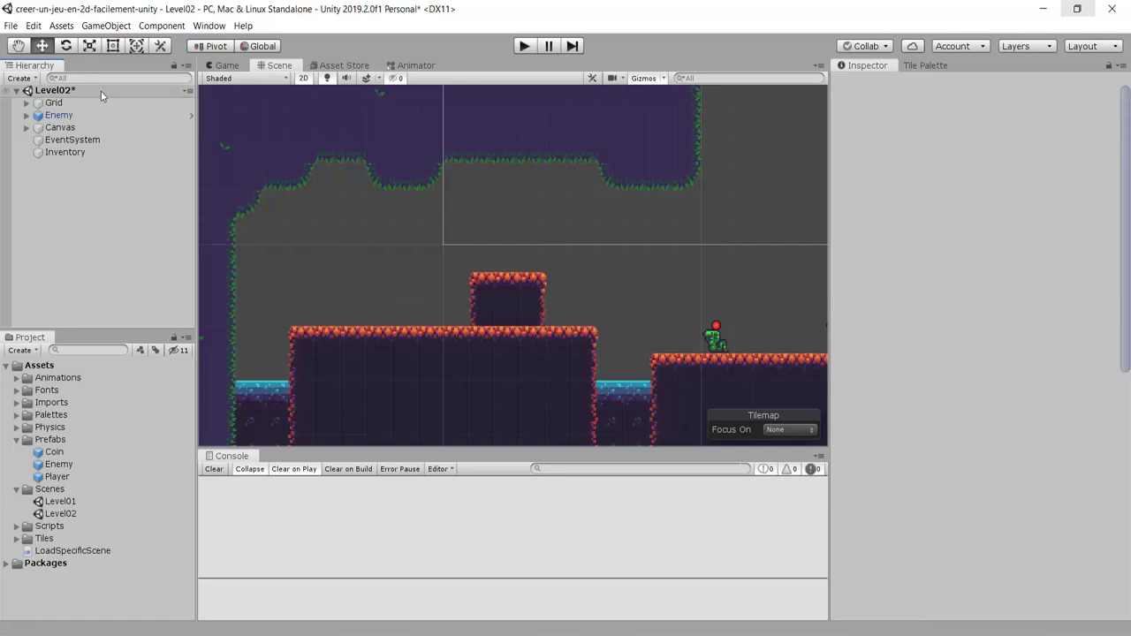
Inspect the remaining Grid and Enemy objects in Level02.
click(75, 103)
scroll(499, 333, down, 1)
scroll(499, 333, down, 3)
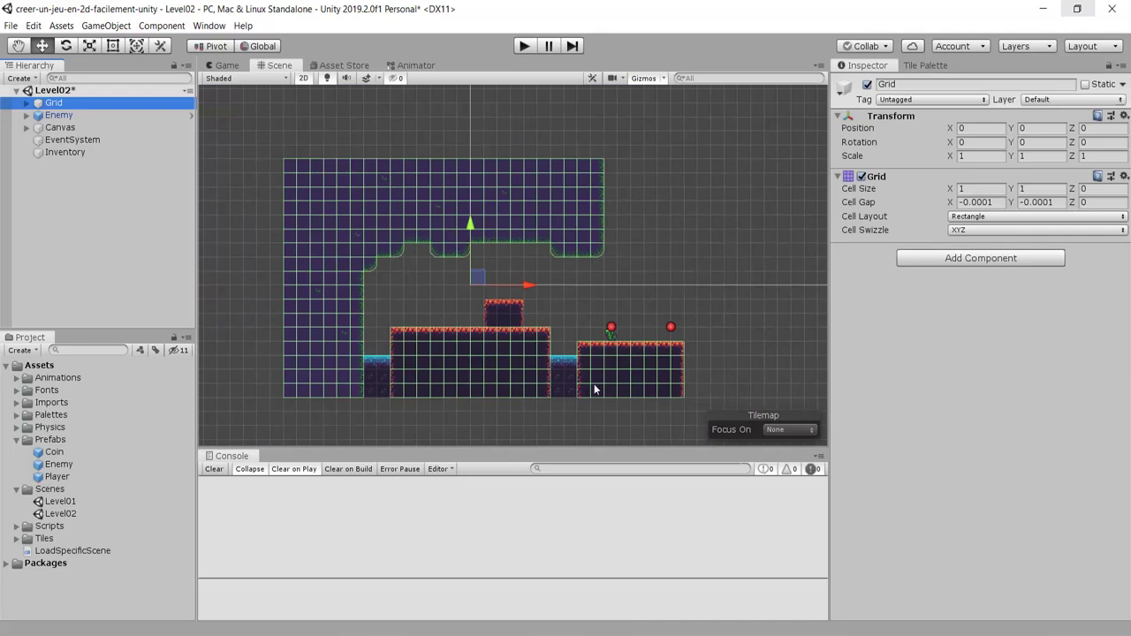
scroll(591, 341, up, 3)
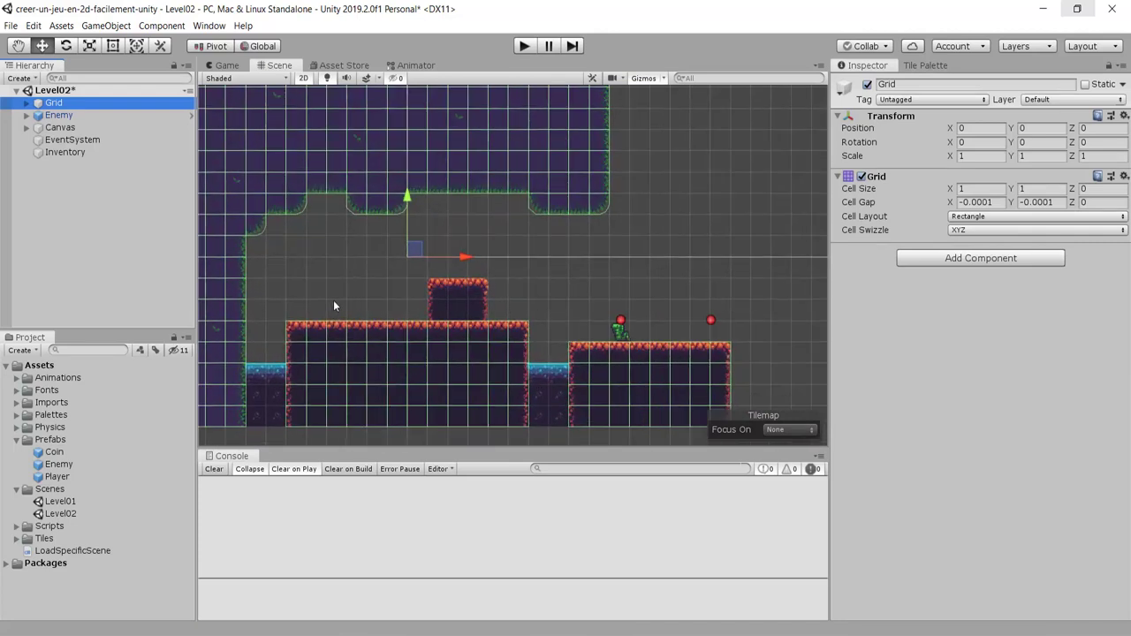
scroll(403, 279, down, 1)
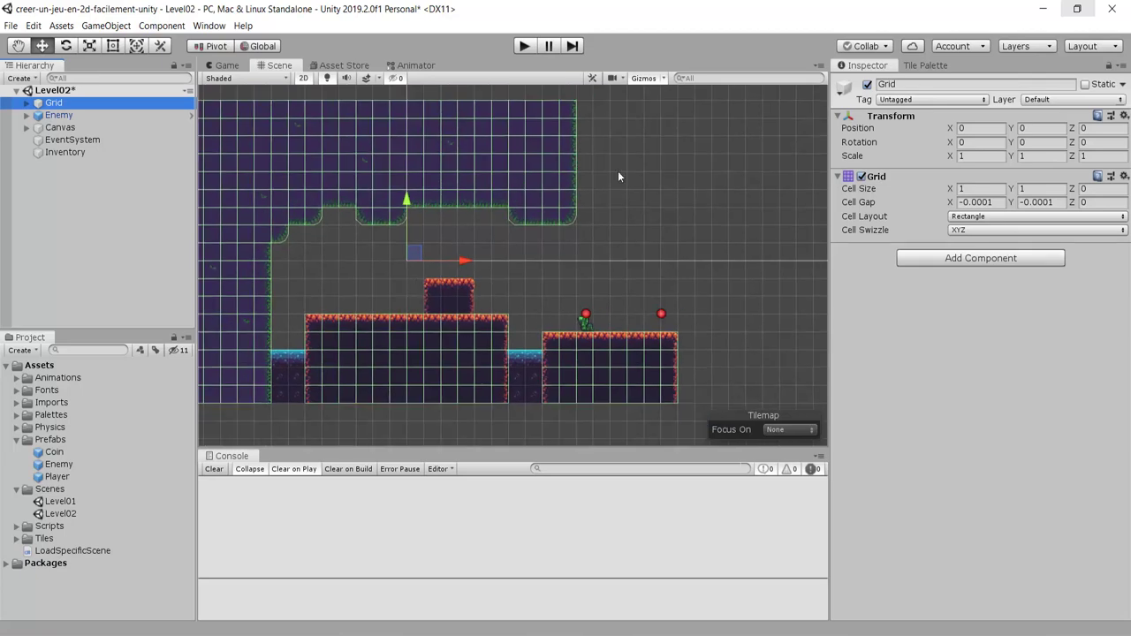
scroll(302, 260, up, 2)
scroll(434, 301, up, 3)
scroll(500, 177, down, 2)
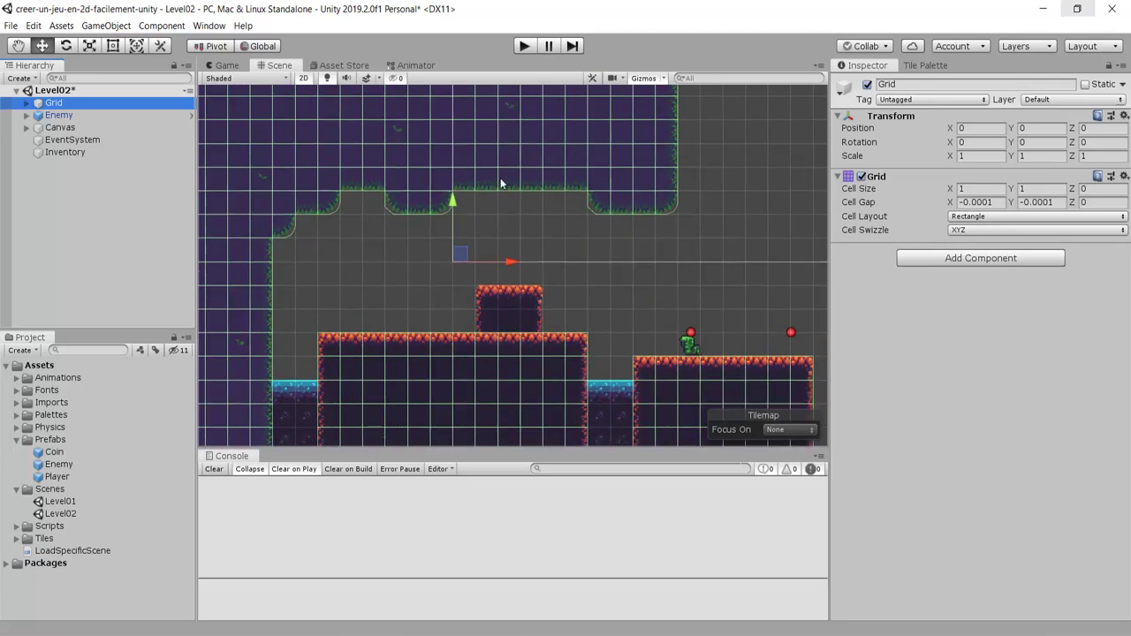
scroll(588, 237, down, 1)
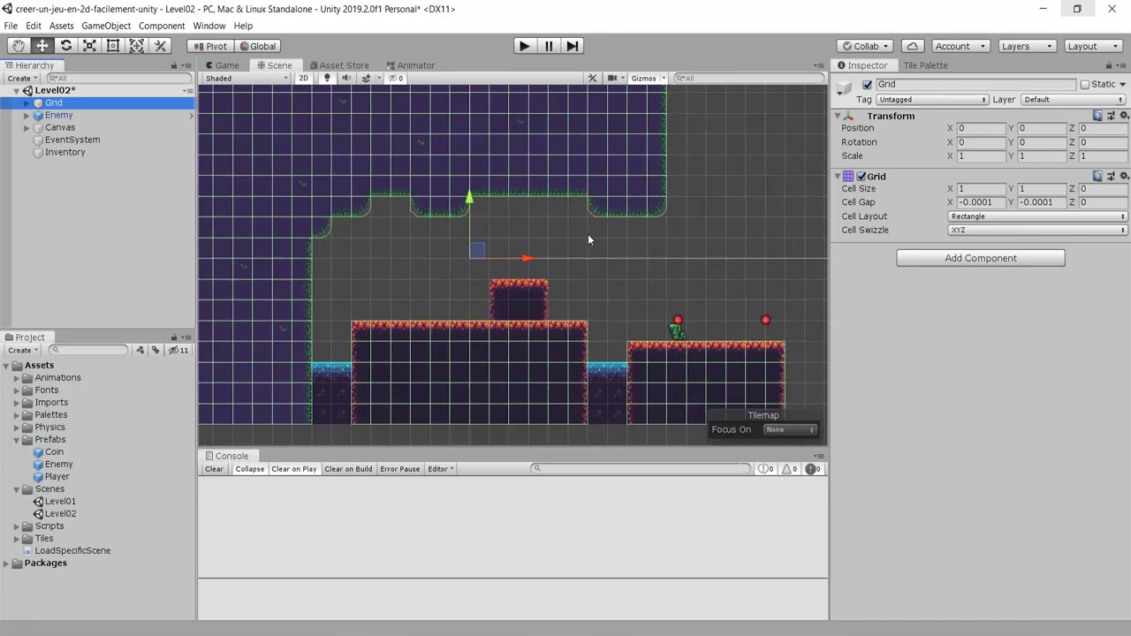
scroll(588, 239, up, 2)
scroll(609, 345, down, 1)
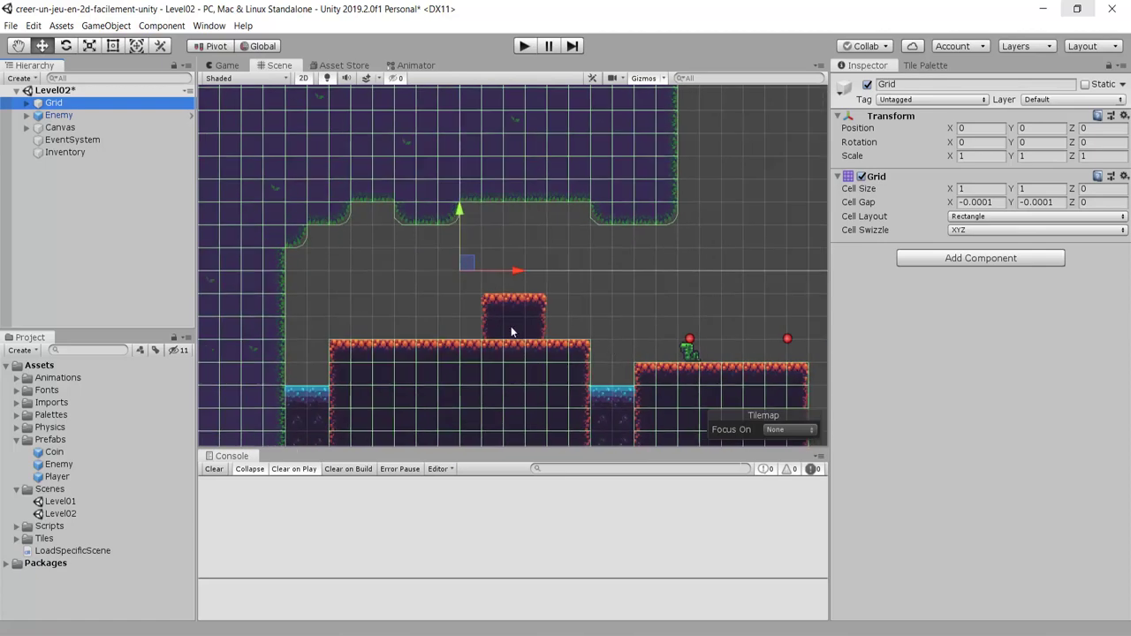
scroll(504, 320, down, 1)
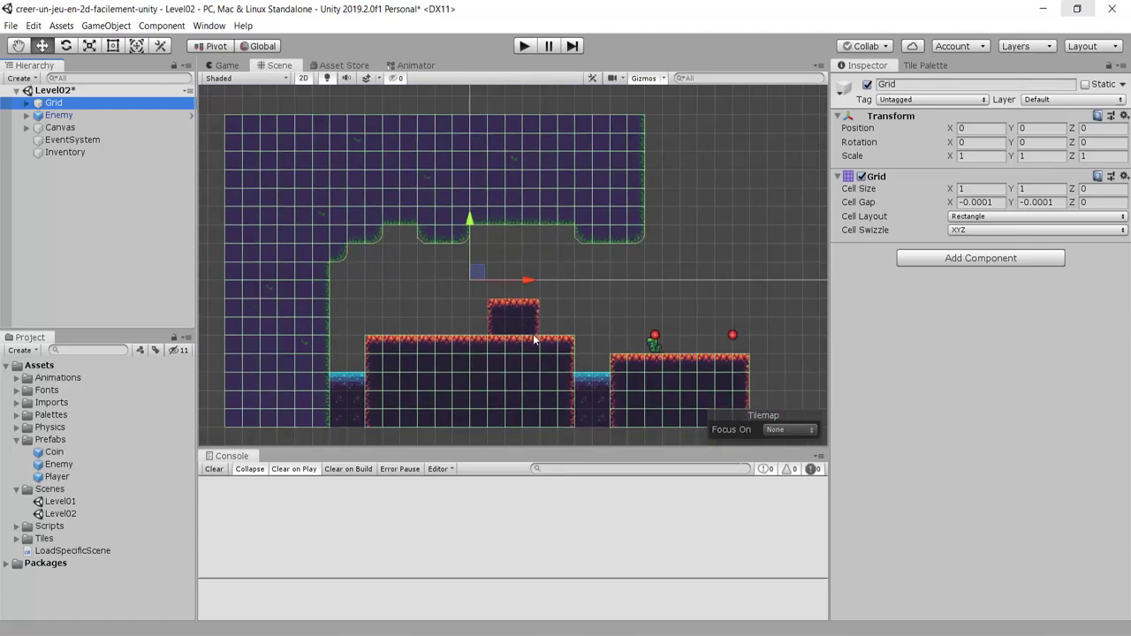
scroll(521, 324, down, 1)
click(77, 115)
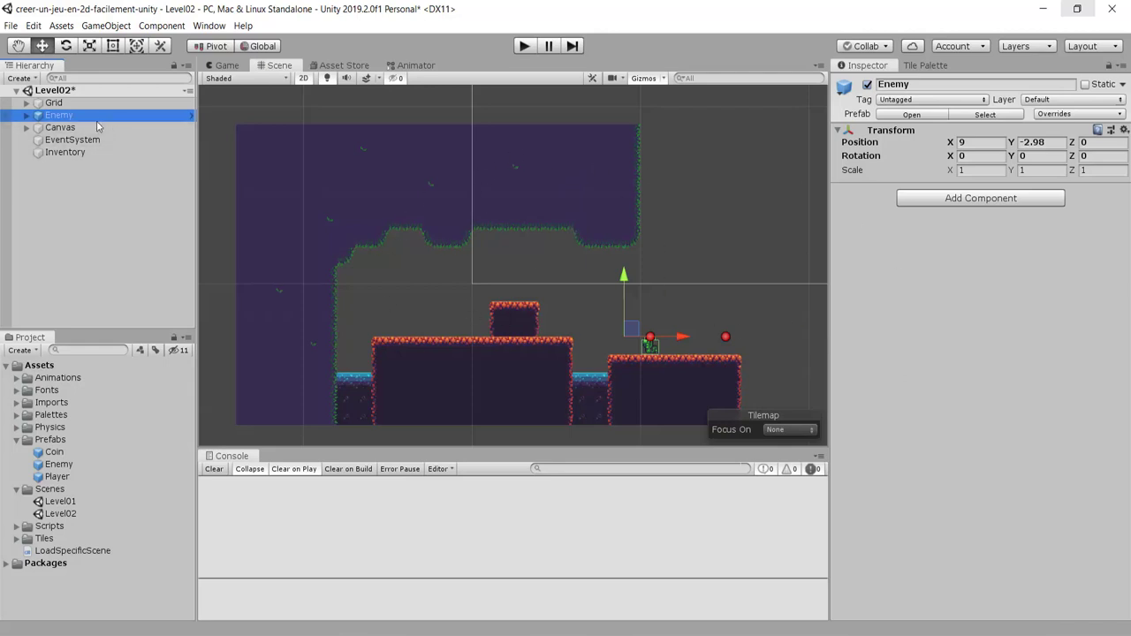
Frame the Canvas to check its UI, then delete it from Level02.
scroll(201, 184, up, 1)
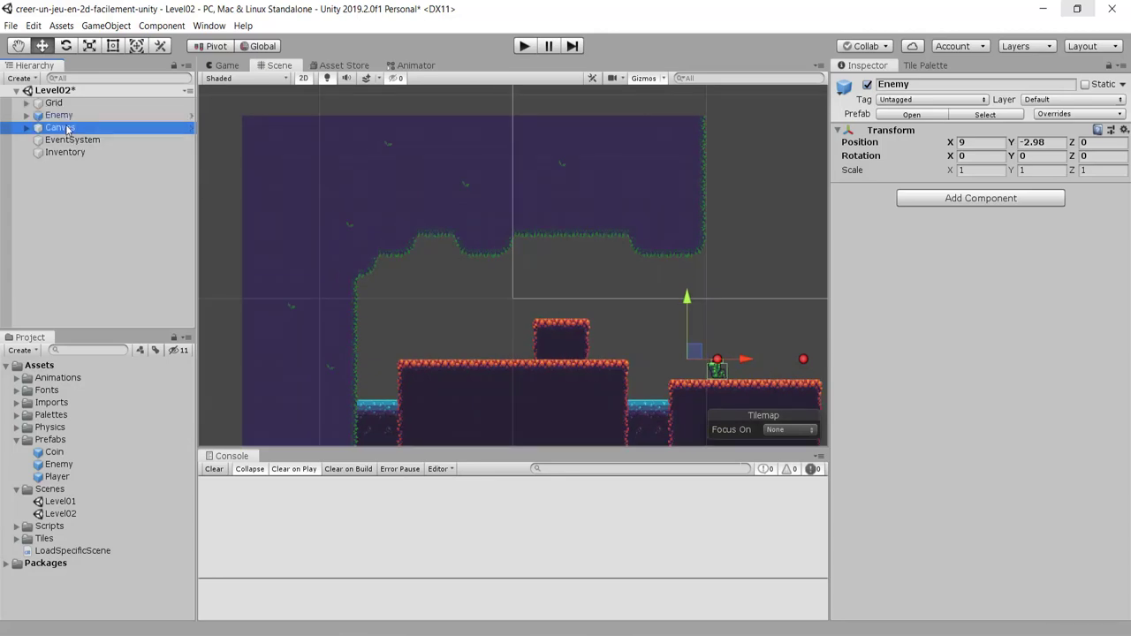
click(60, 127)
scroll(551, 246, down, 1)
key(f)
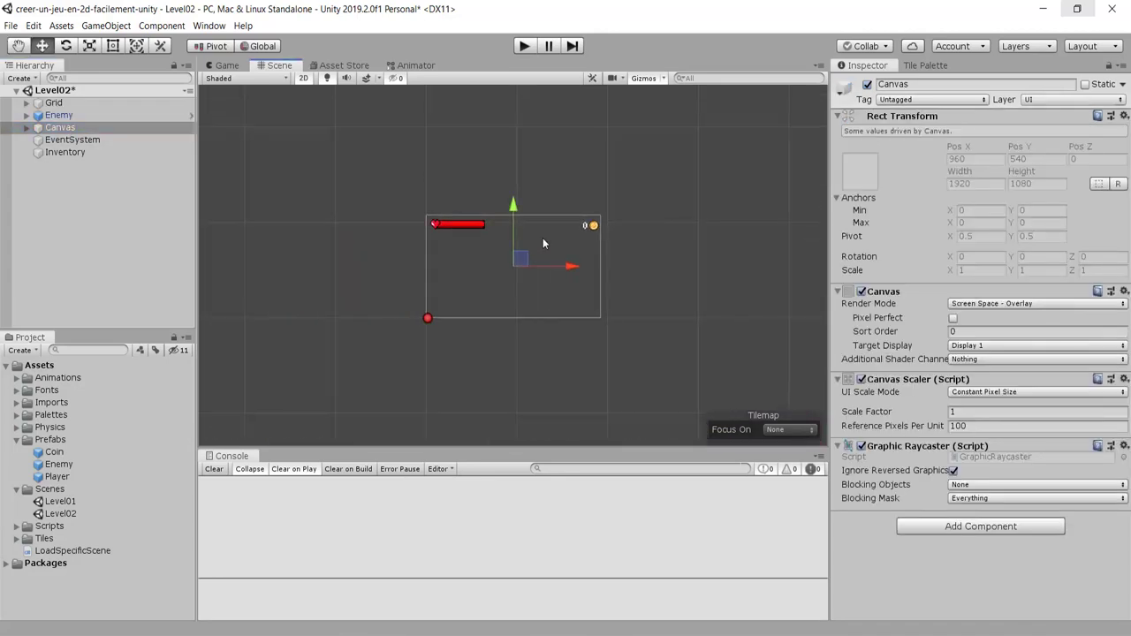
mouse_move(365, 252)
middle_down()
mouse_move(400, 189)
mouse_move(399, 211)
middle_up()
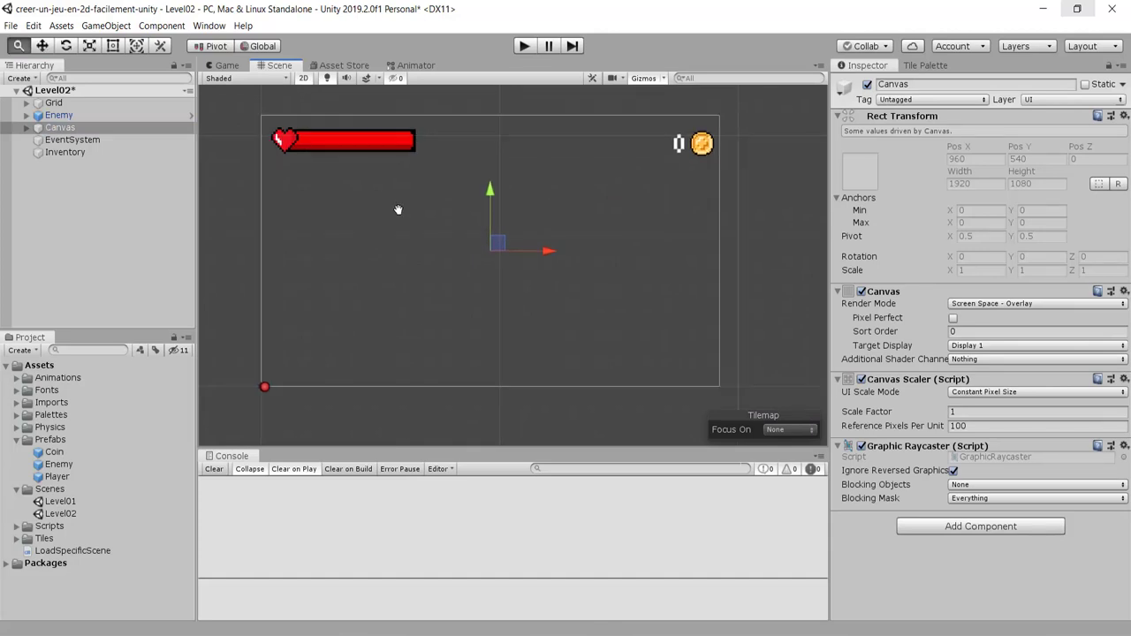
click(84, 128)
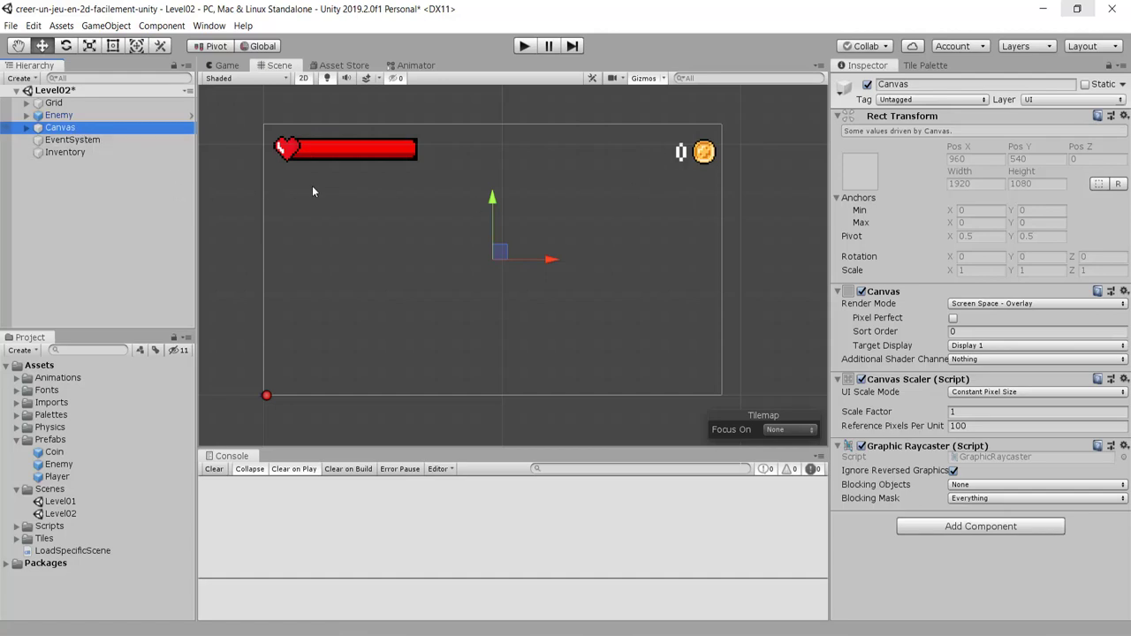
key(Delete)
Delete the EventSystem and Inventory objects, leaving only Grid and Enemy.
click(84, 127)
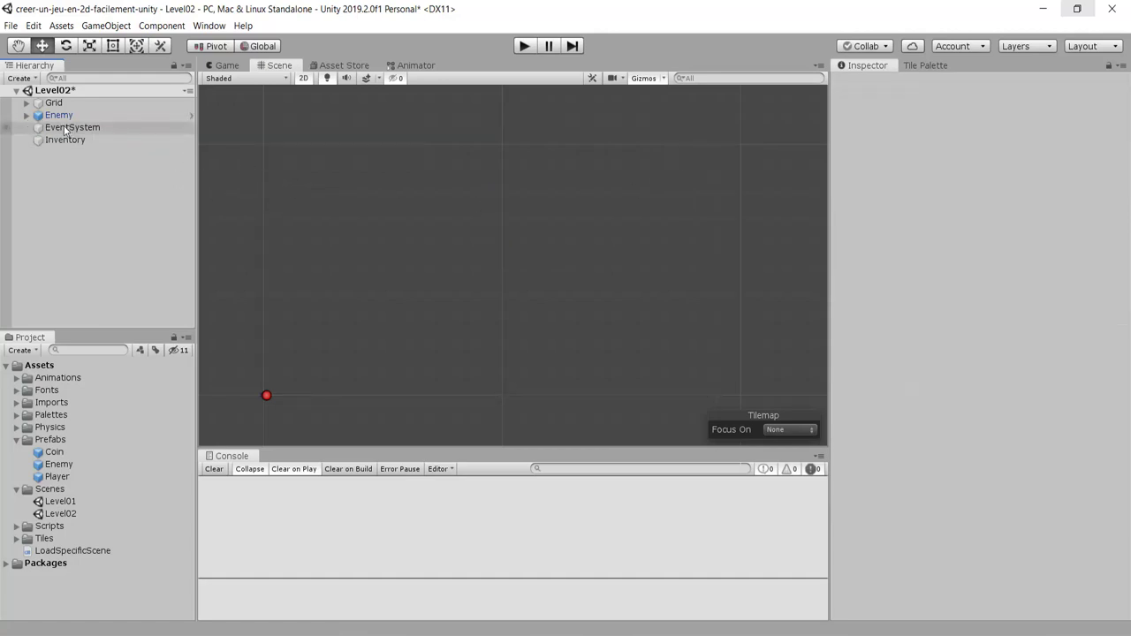
key(f)
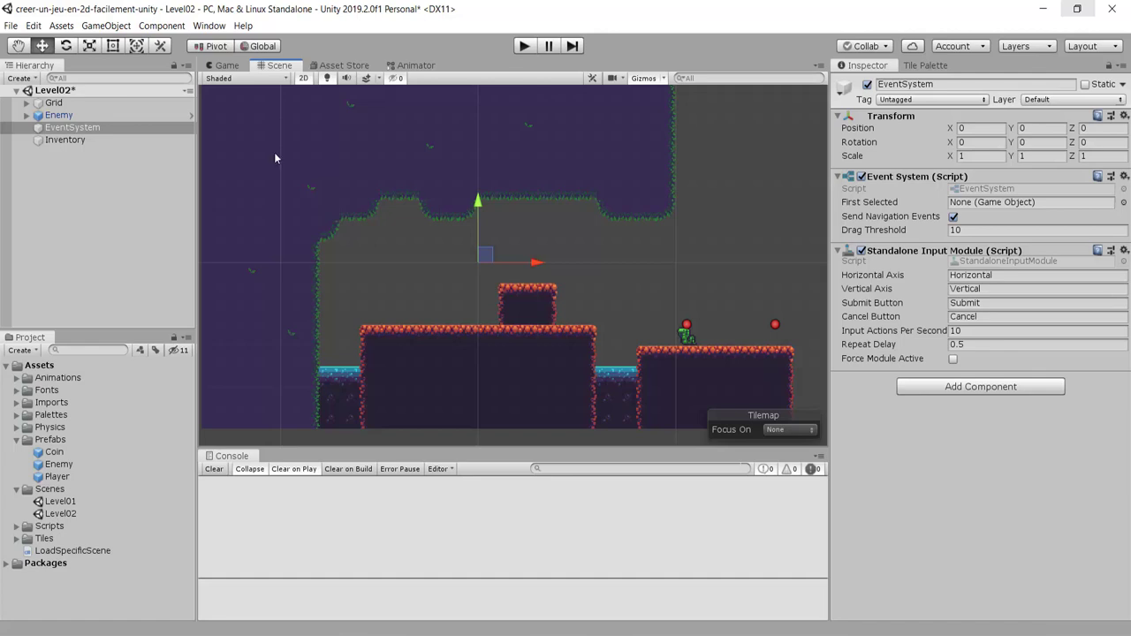
middle_drag(337, 199, 344, 202)
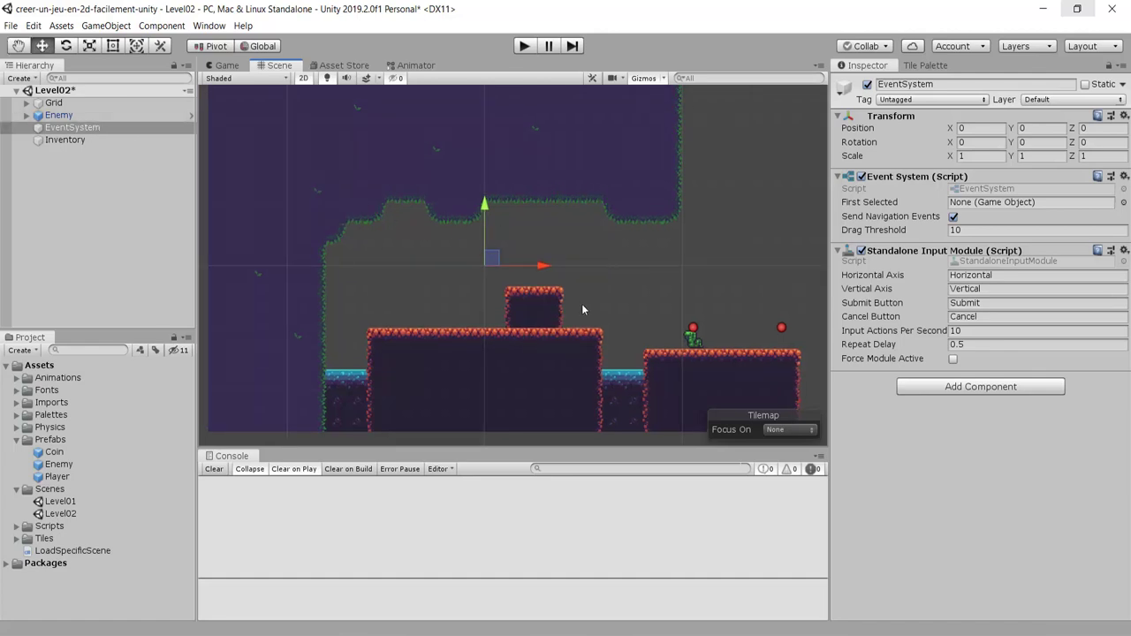
middle_drag(568, 301, 561, 311)
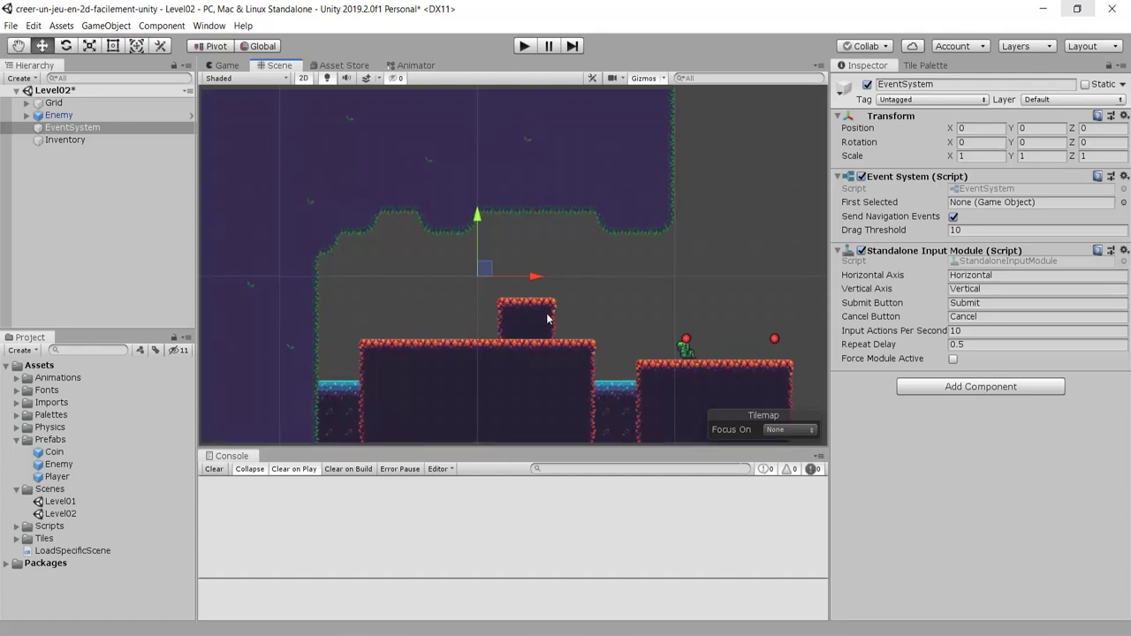
click(97, 115)
click(99, 130)
key(Delete)
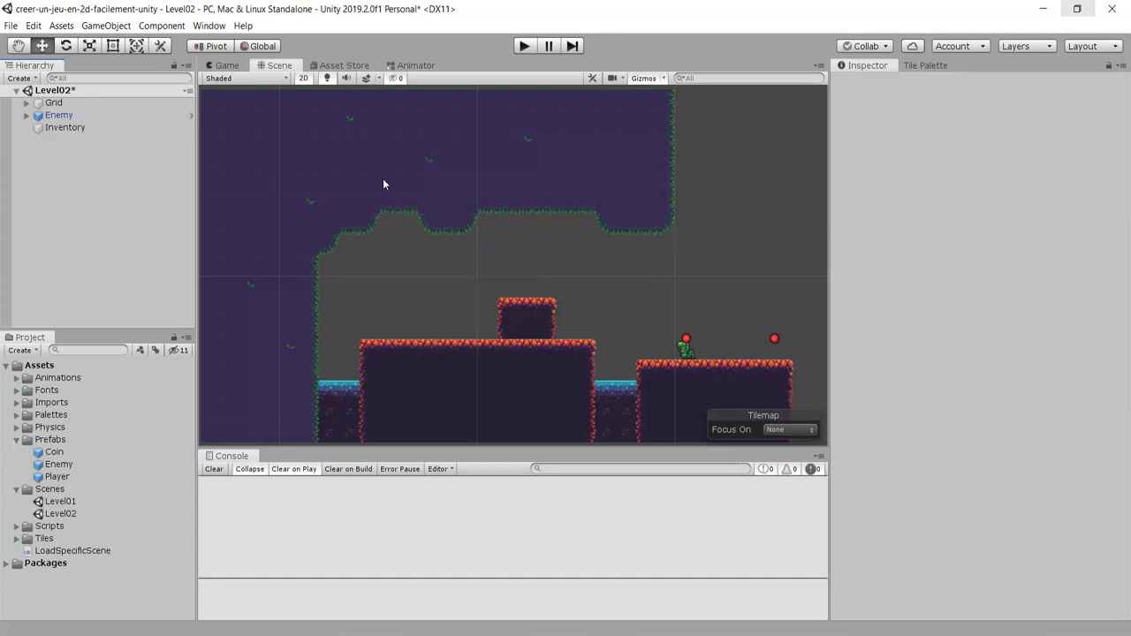
click(77, 131)
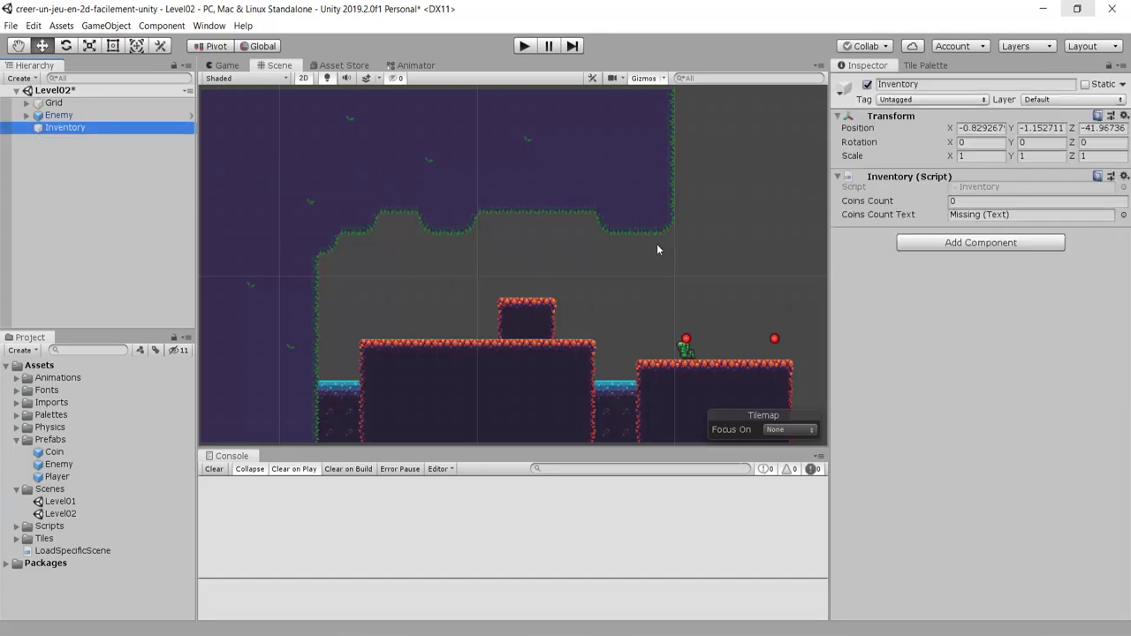
key(Delete)
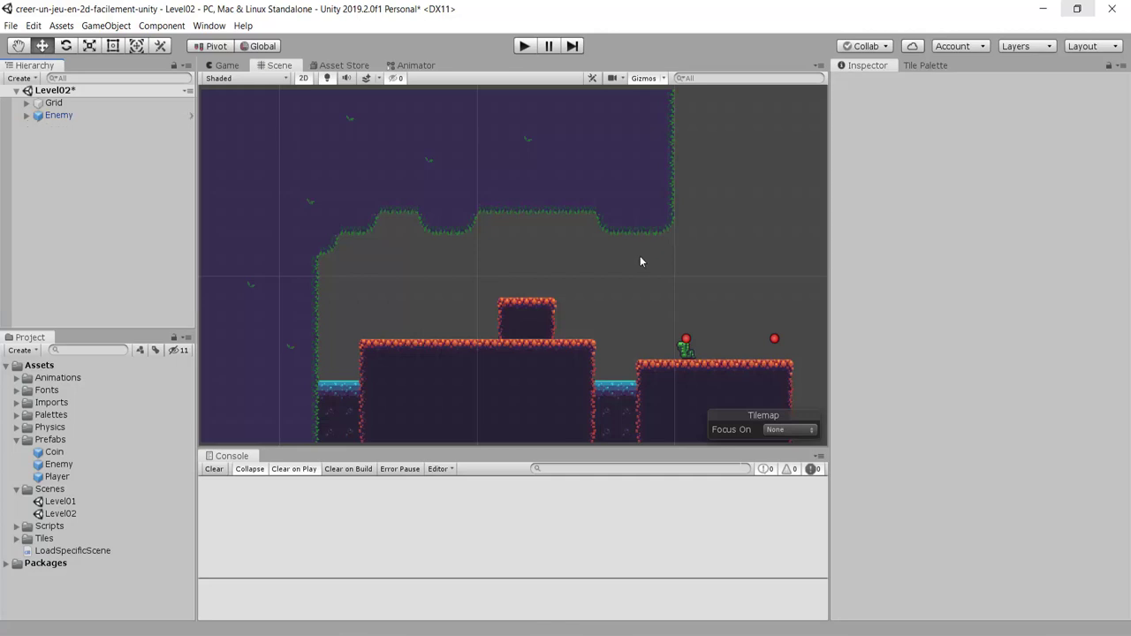
Place three Coin prefabs in a row above Level02's central platform.
scroll(625, 271, down, 2)
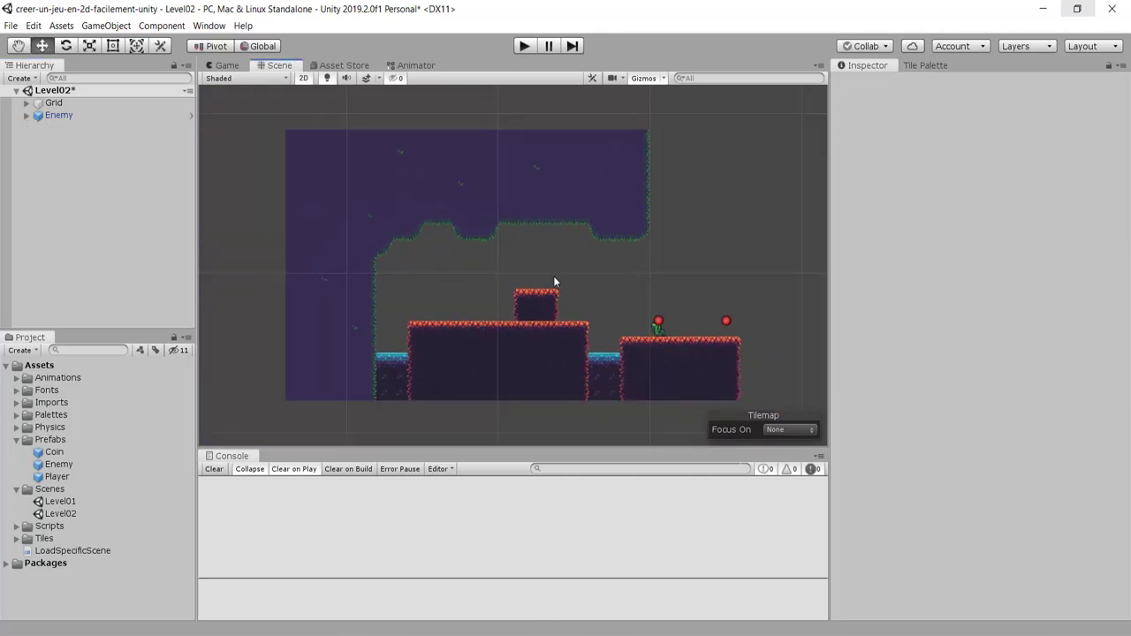
scroll(447, 318, up, 2)
scroll(447, 318, up, 2)
scroll(444, 324, up, 2)
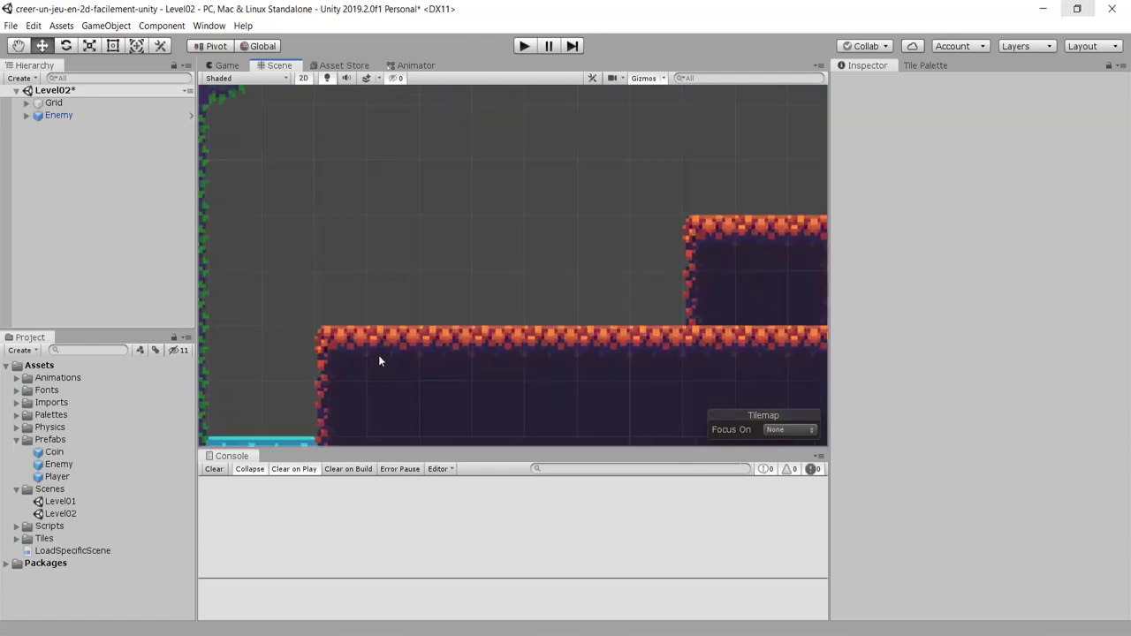
drag(54, 451, 516, 283)
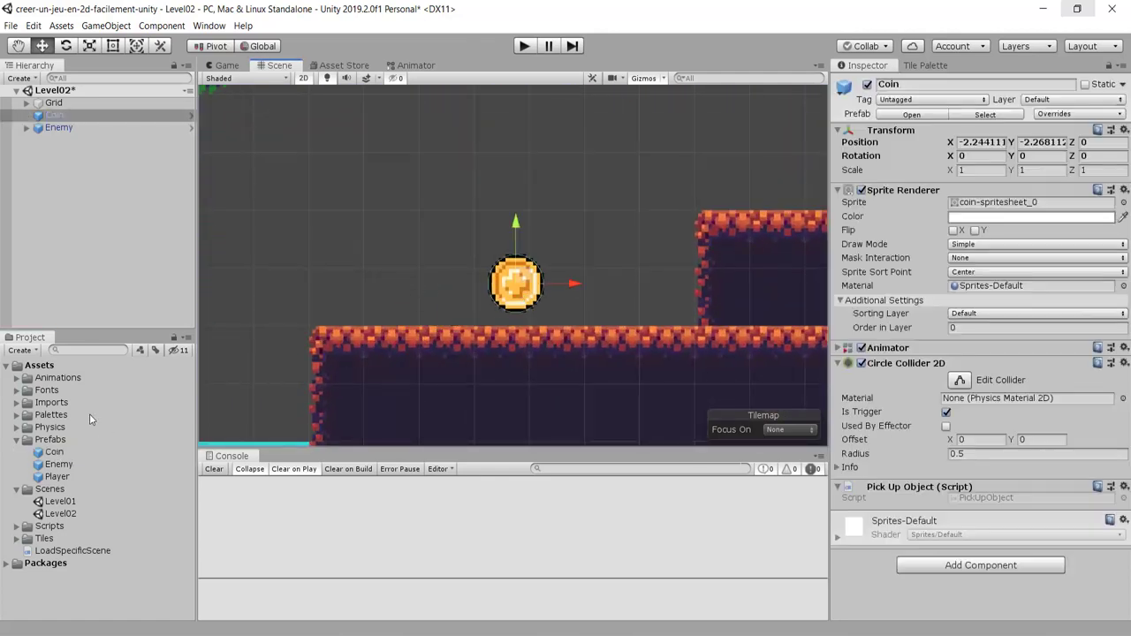
mouse_move(54, 451)
mouse_down()
mouse_move(607, 313)
mouse_move(517, 284)
mouse_up()
drag(588, 285, 670, 287)
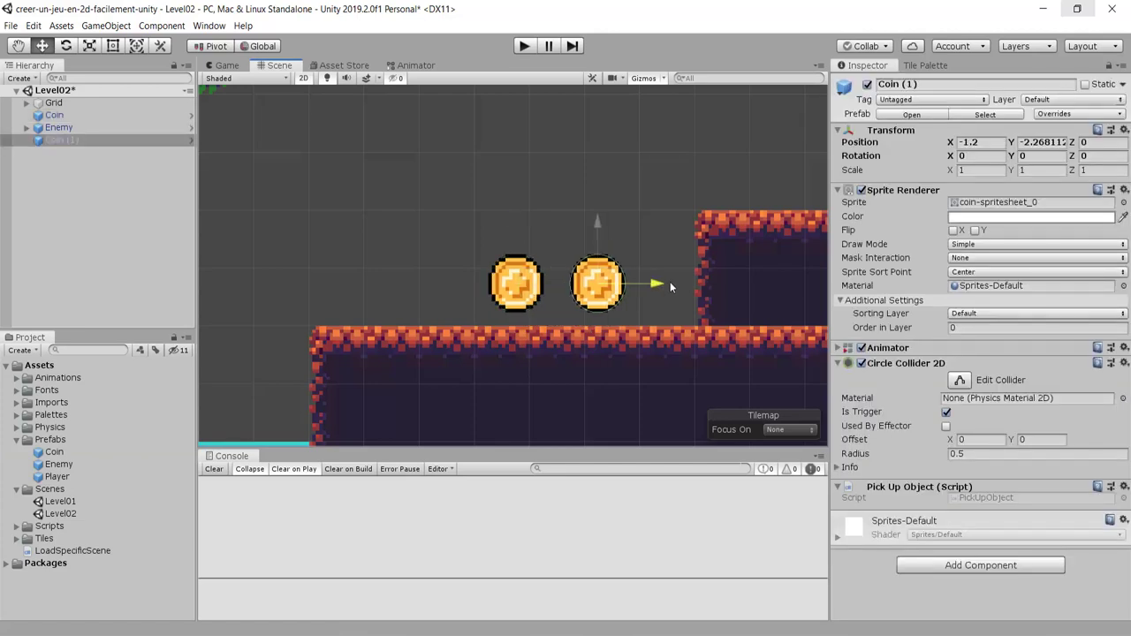
scroll(658, 285, down, 3)
scroll(571, 278, up, 1)
key(ctrl+d)
drag(571, 282, 653, 289)
Set all three coins' Order in Layer to 5 and save Level02.
scroll(686, 252, up, 2)
scroll(767, 312, up, 1)
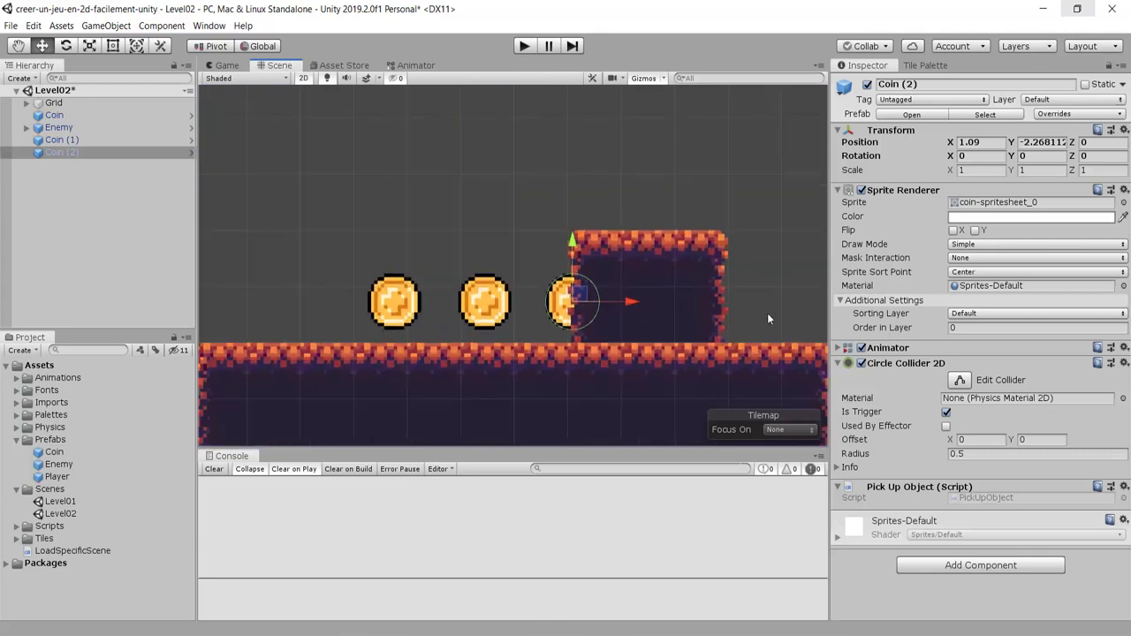
ctrl+click(62, 140)
ctrl+click(54, 115)
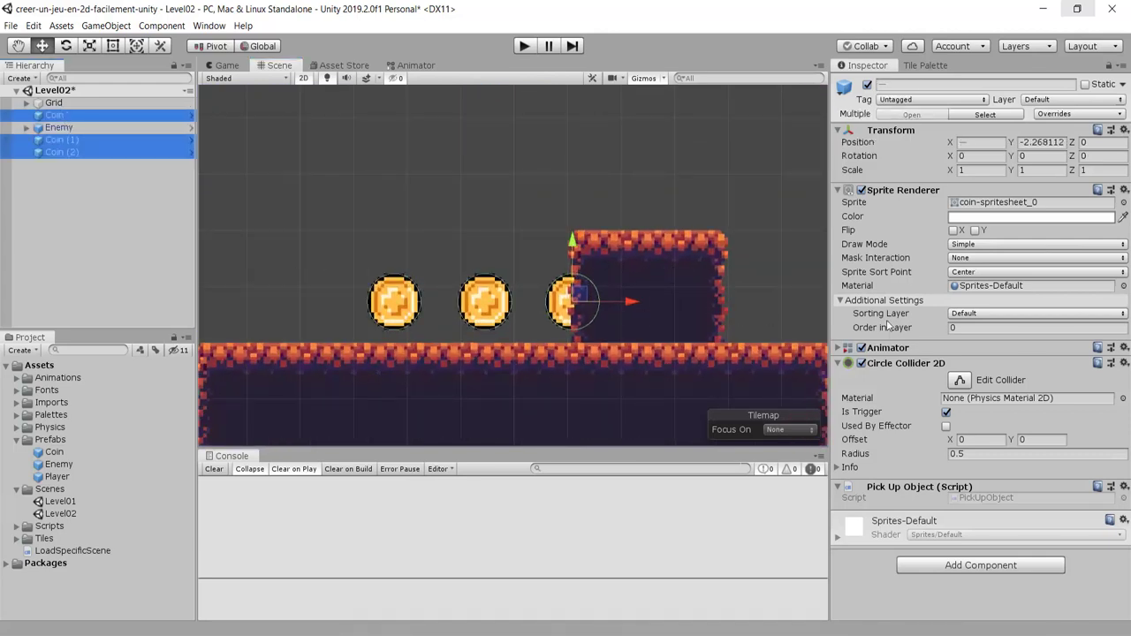
click(965, 327)
text(5)
scroll(547, 305, down, 2)
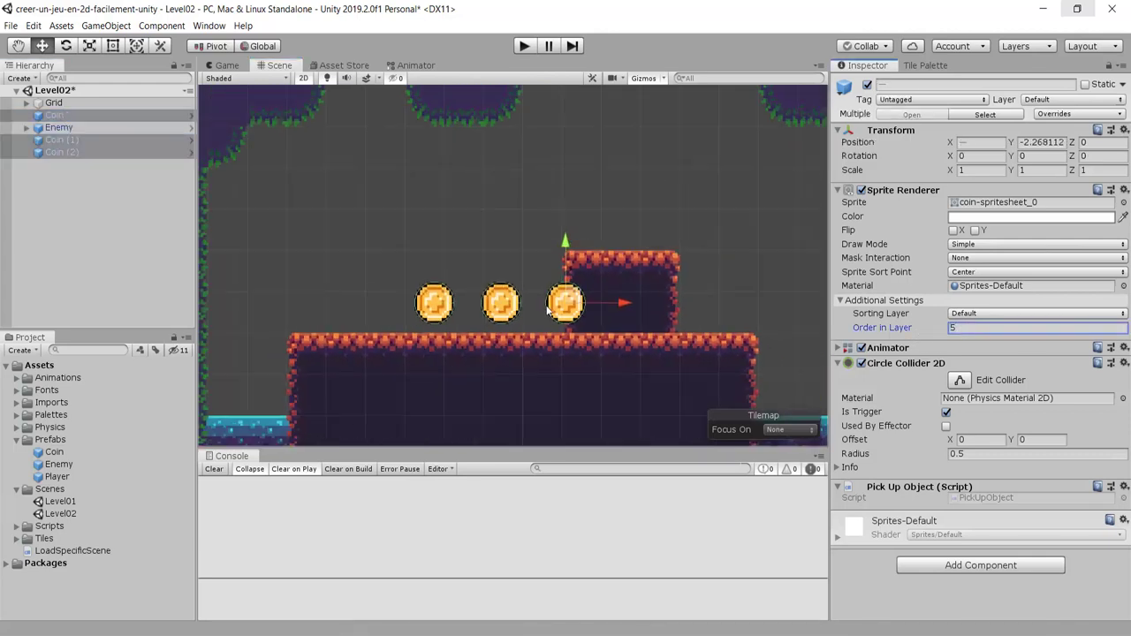
scroll(548, 304, down, 2)
scroll(599, 322, down, 1)
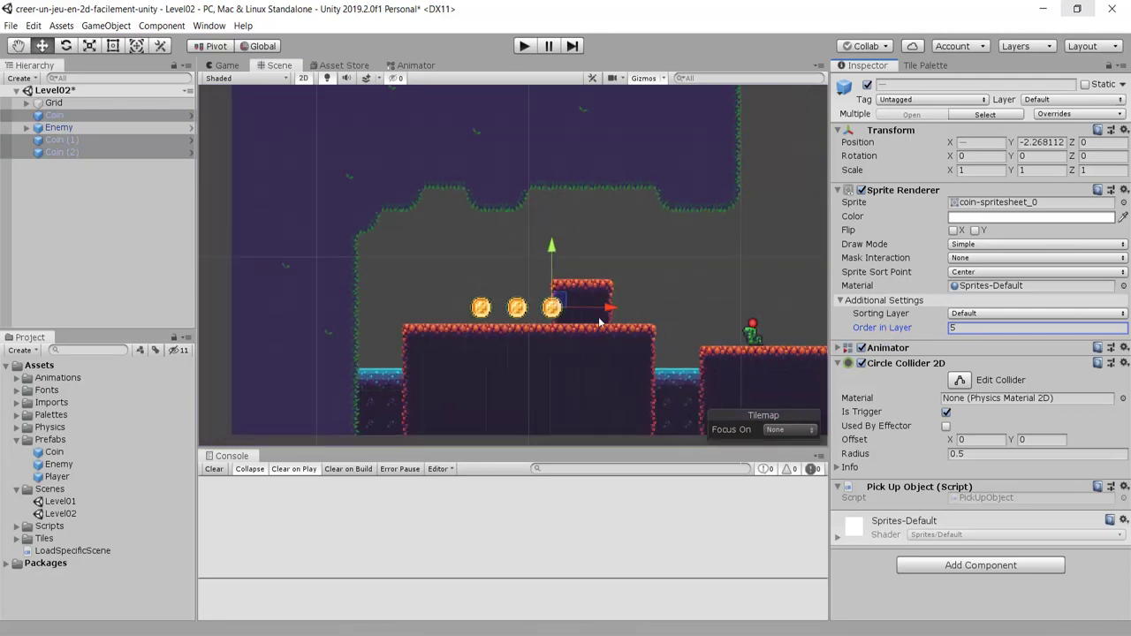
click(654, 254)
scroll(654, 265, down, 2)
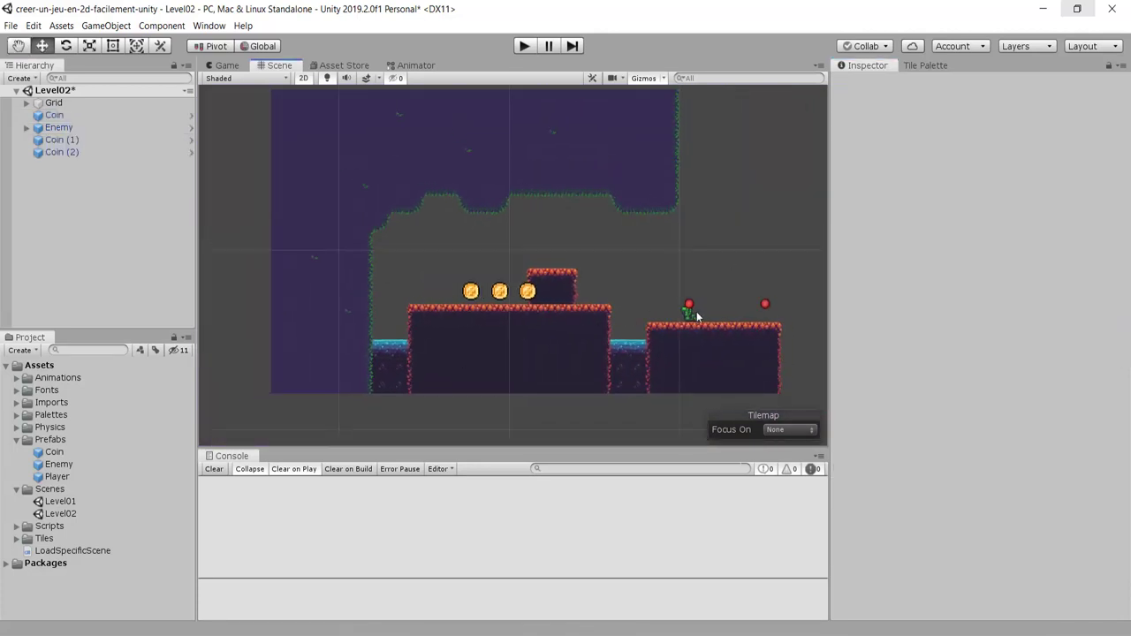
middle_drag(697, 316, 659, 342)
key(ctrl+s)
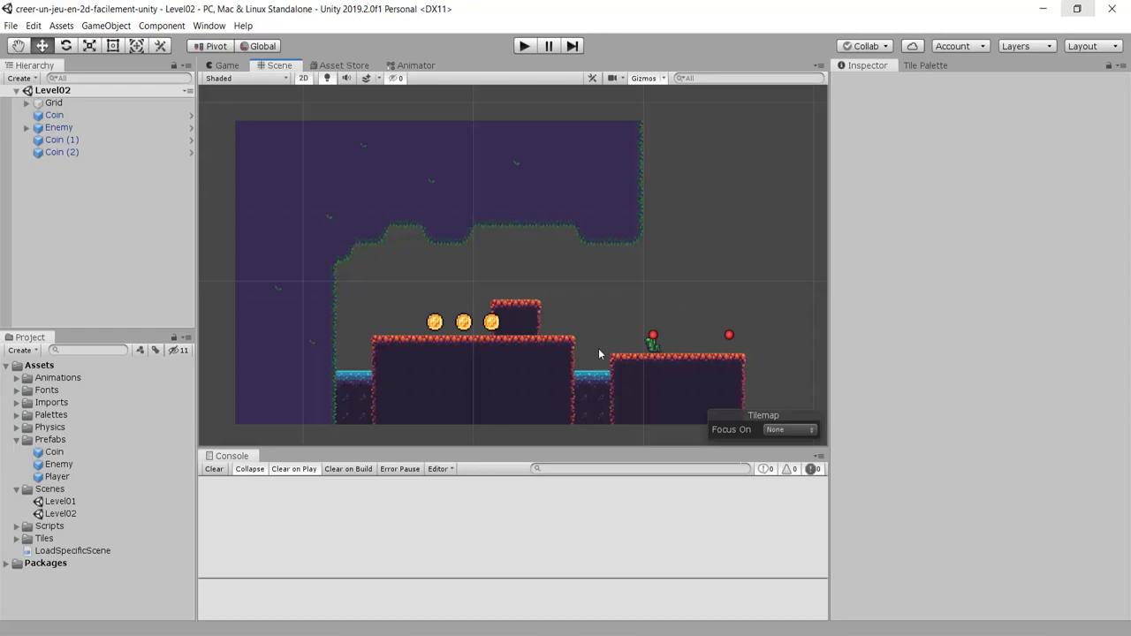
scroll(598, 351, up, 2)
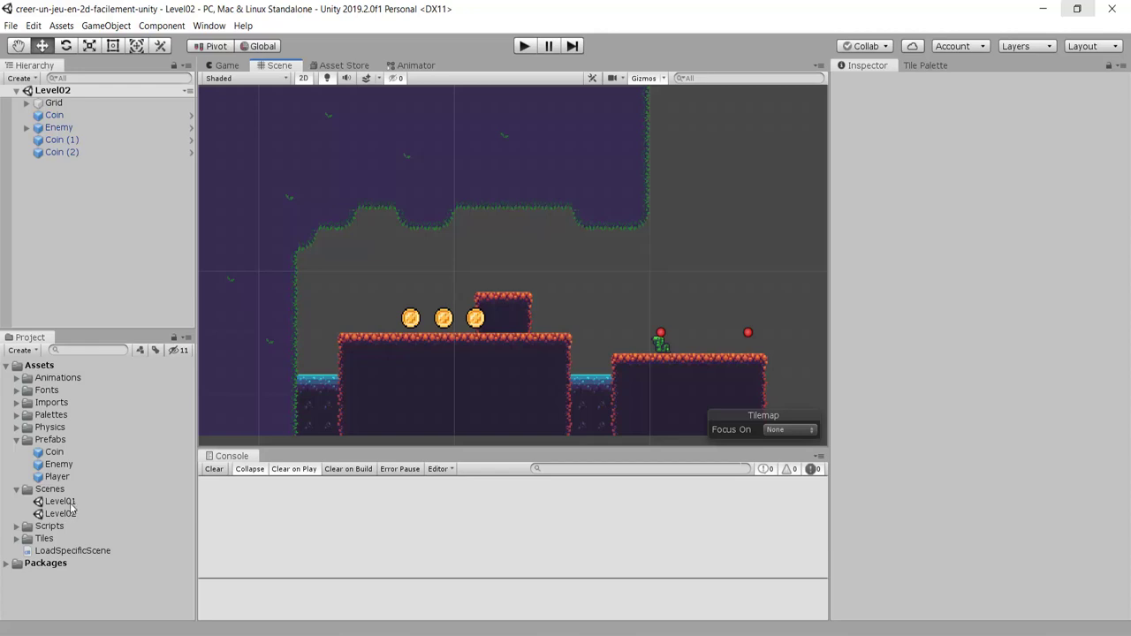
Open Level01 and create an empty object named GameManager.
double_click(62, 501)
scroll(404, 301, up, 2)
scroll(476, 325, up, 3)
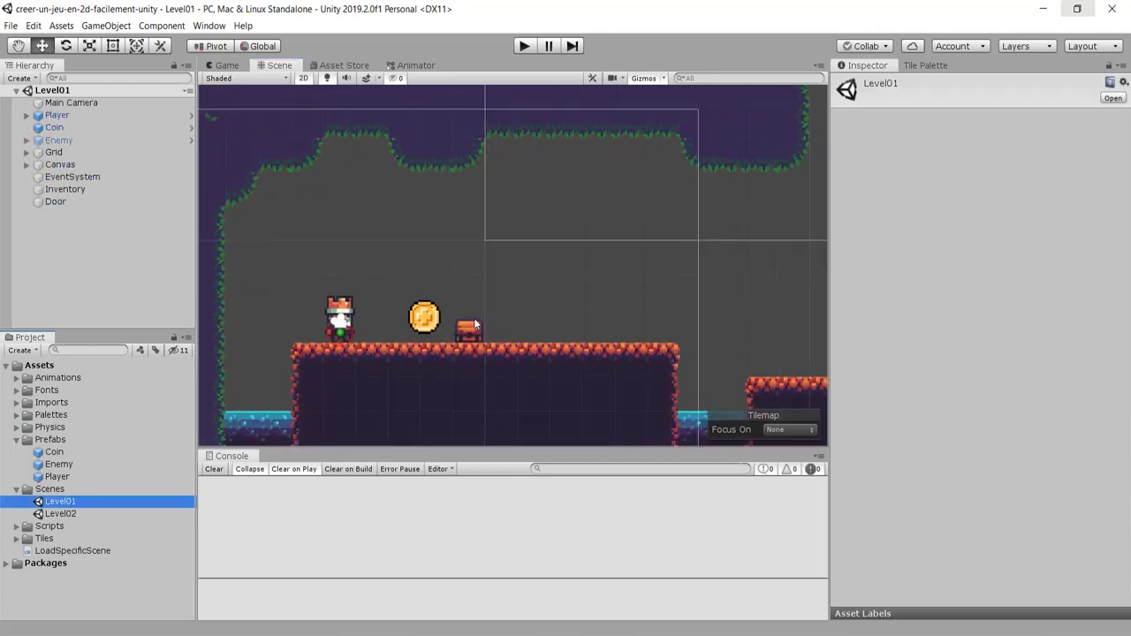
right_click(76, 258)
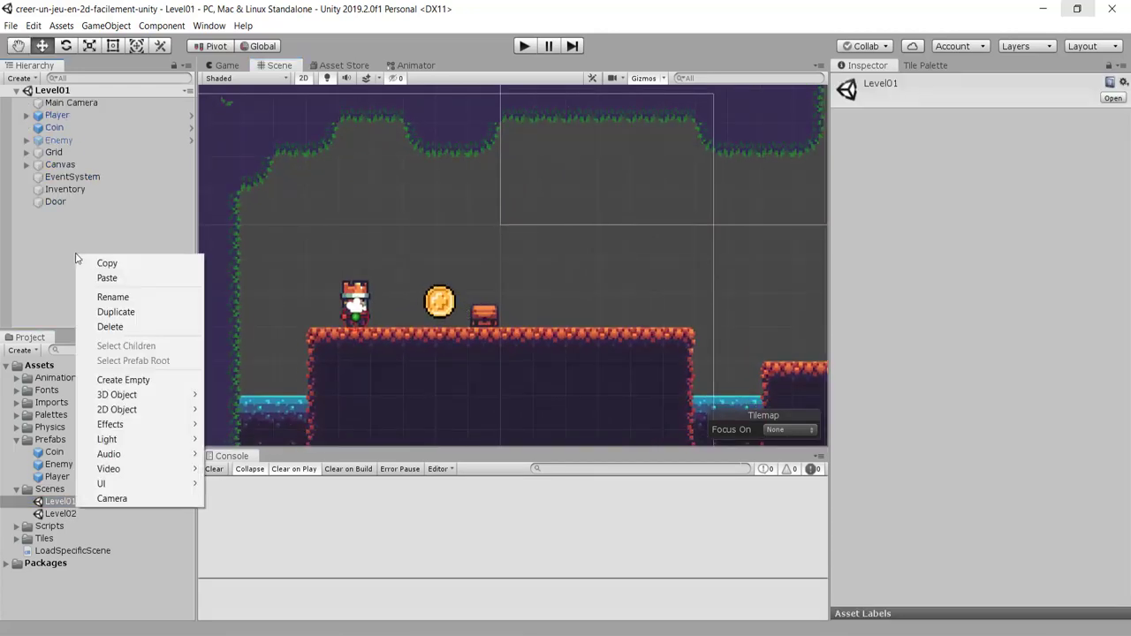
click(123, 380)
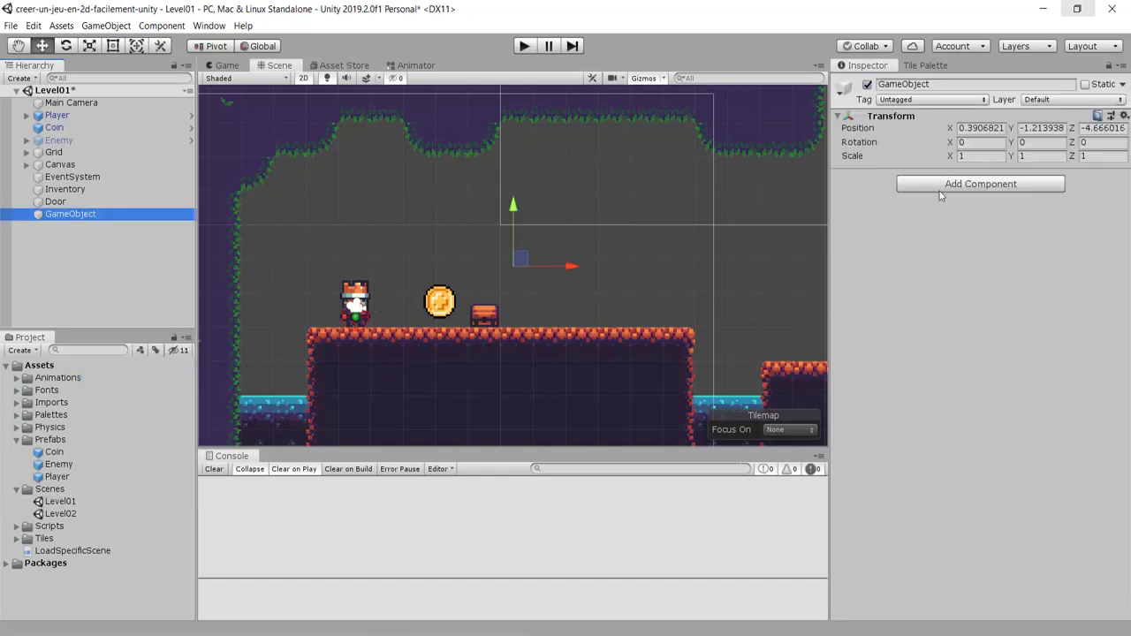
click(935, 85)
text(Ga)
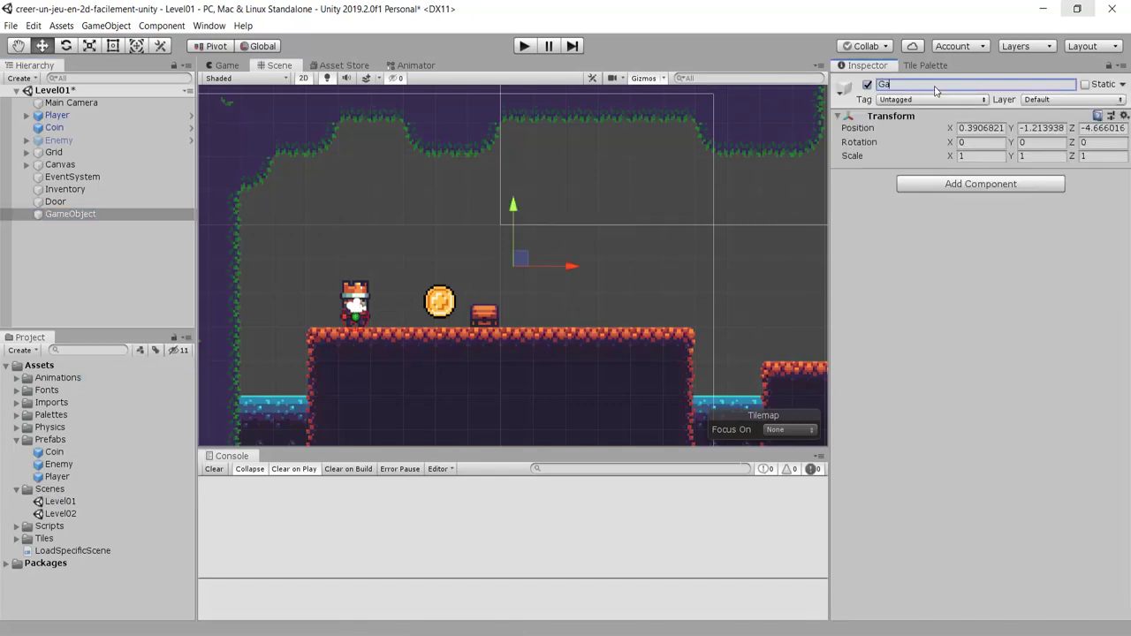
text(meManager)
key(Return)
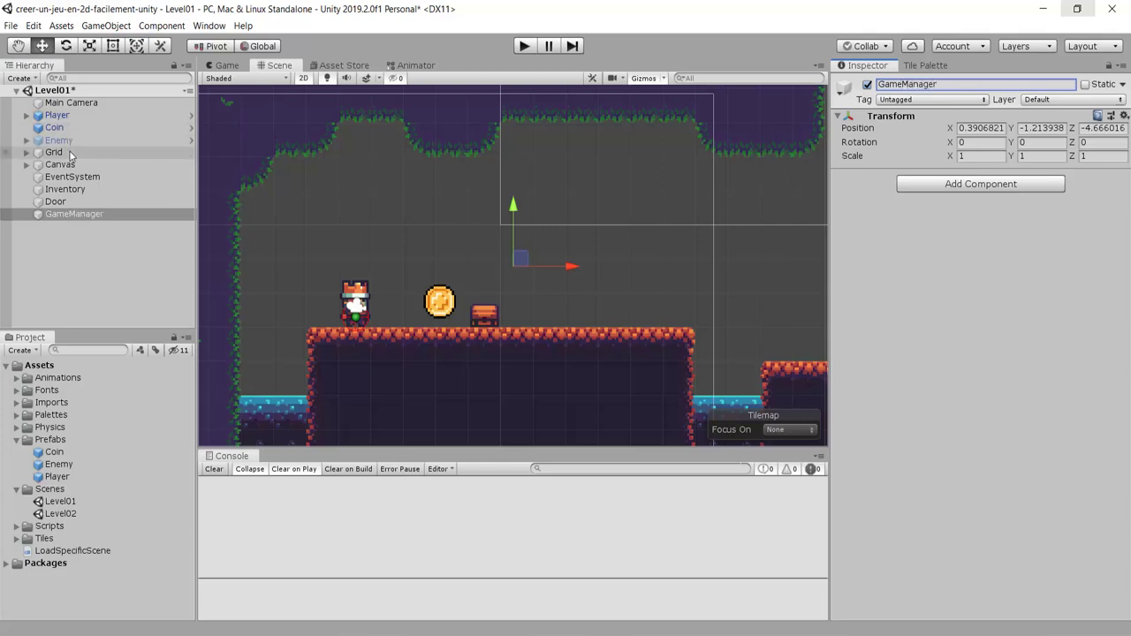
Move GameManager to position X 2.91, Y 0.58 in the level.
middle_click(482, 241)
middle_drag(482, 240, 449, 250)
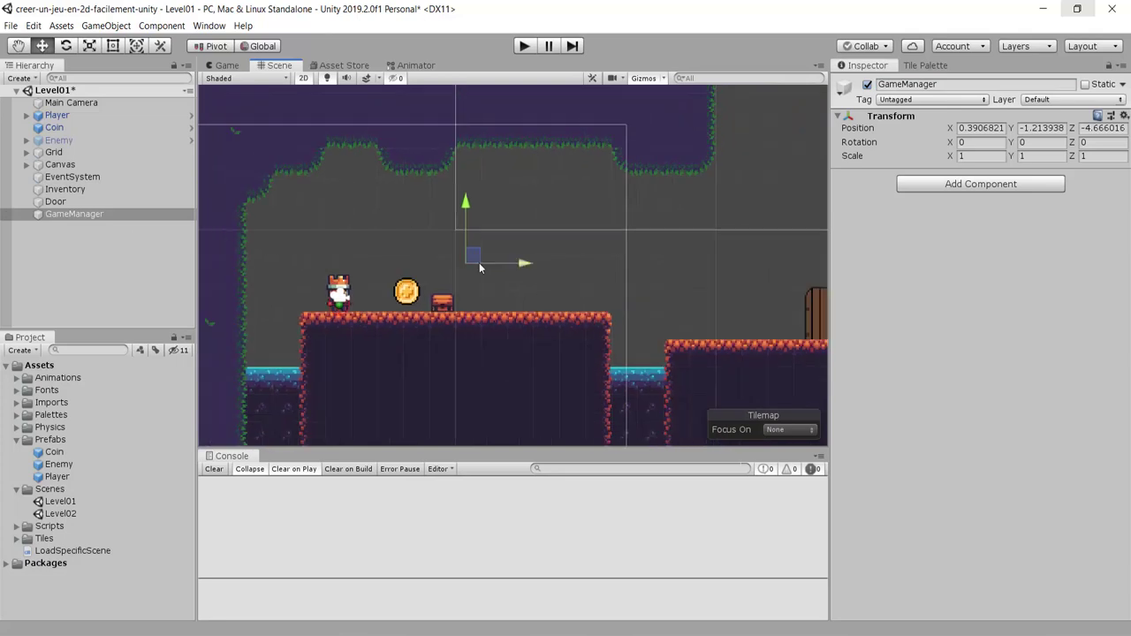
mouse_move(472, 260)
mouse_down()
mouse_move(524, 272)
mouse_move(529, 225)
mouse_up()
scroll(624, 260, down, 2)
scroll(577, 259, up, 1)
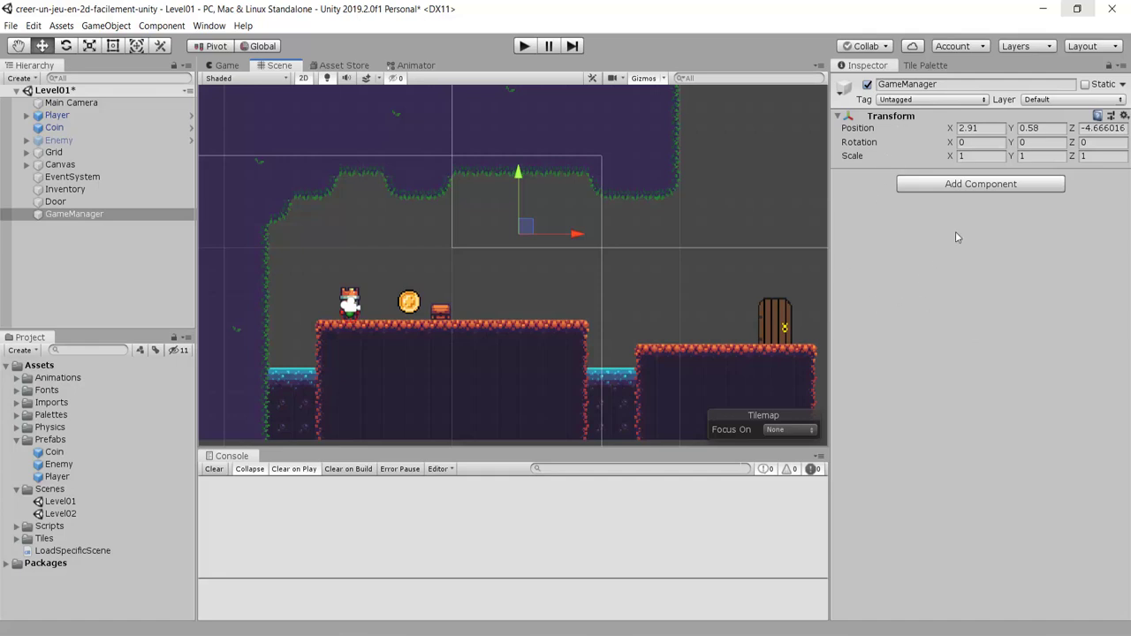
Attach a new DontDestroyOnLoadScene script to GameManager and open it in Visual Studio.
click(987, 188)
text(DontDestroyOnLoad)
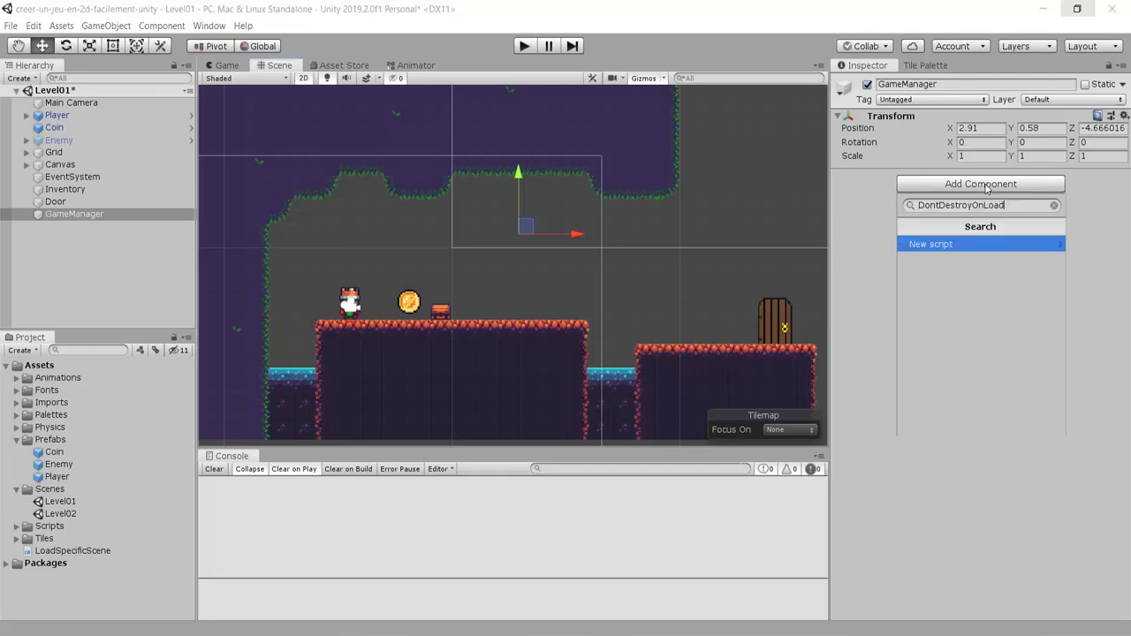
text(Scene)
key(Return)
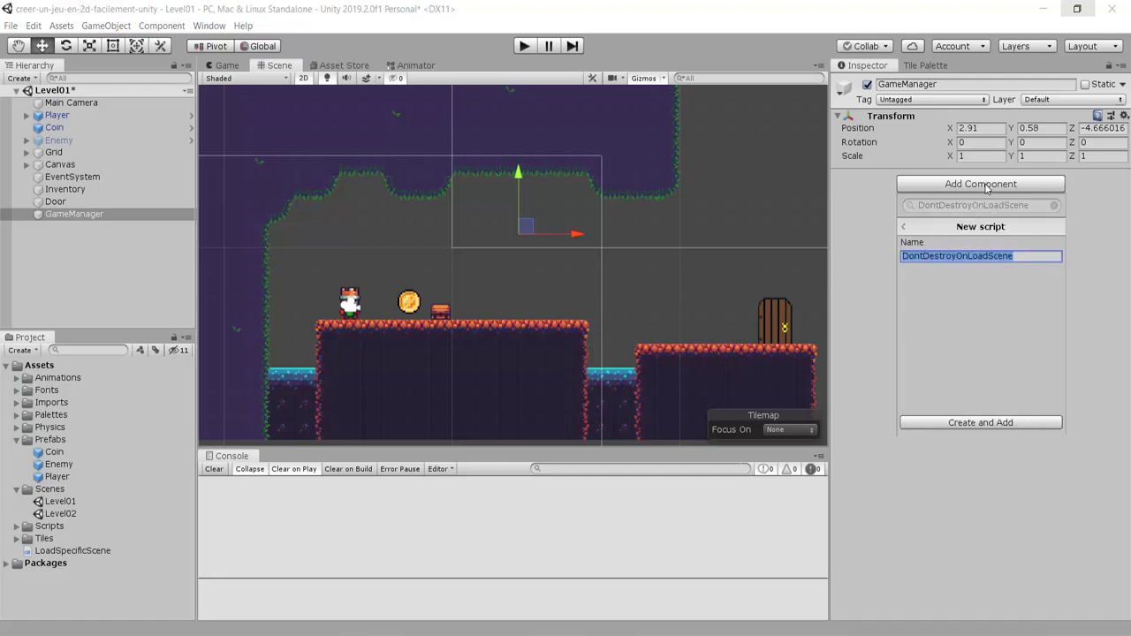
key(Return)
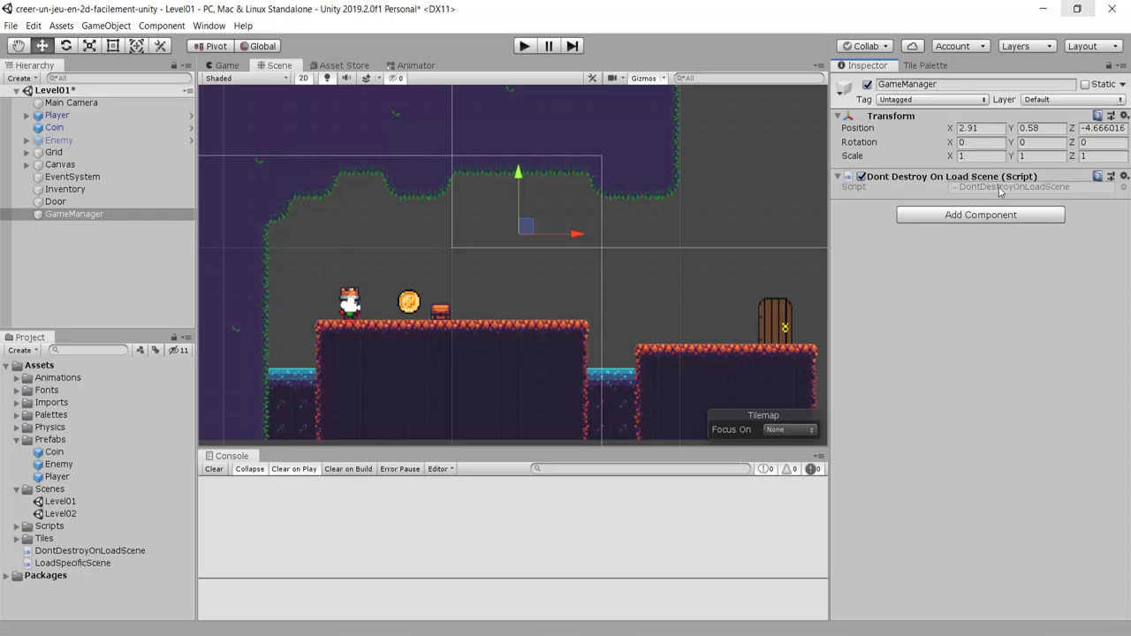
double_click(999, 187)
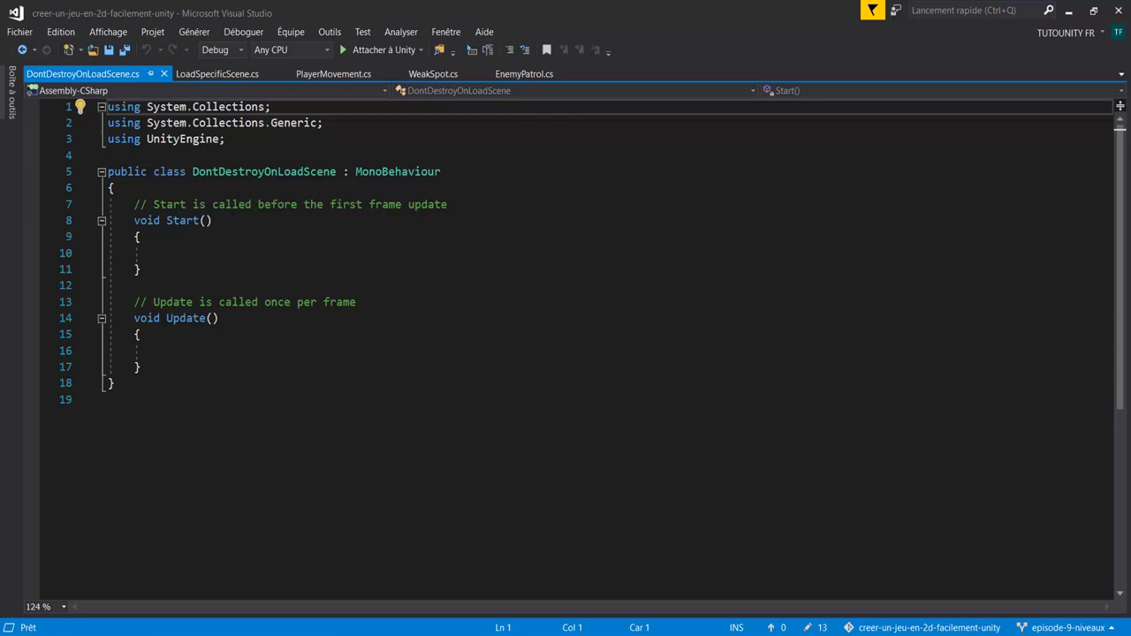
Delete the unused usings, the Update method and the comment, and rename Start to Awake.
drag(107, 139, 100, 108)
key(Delete)
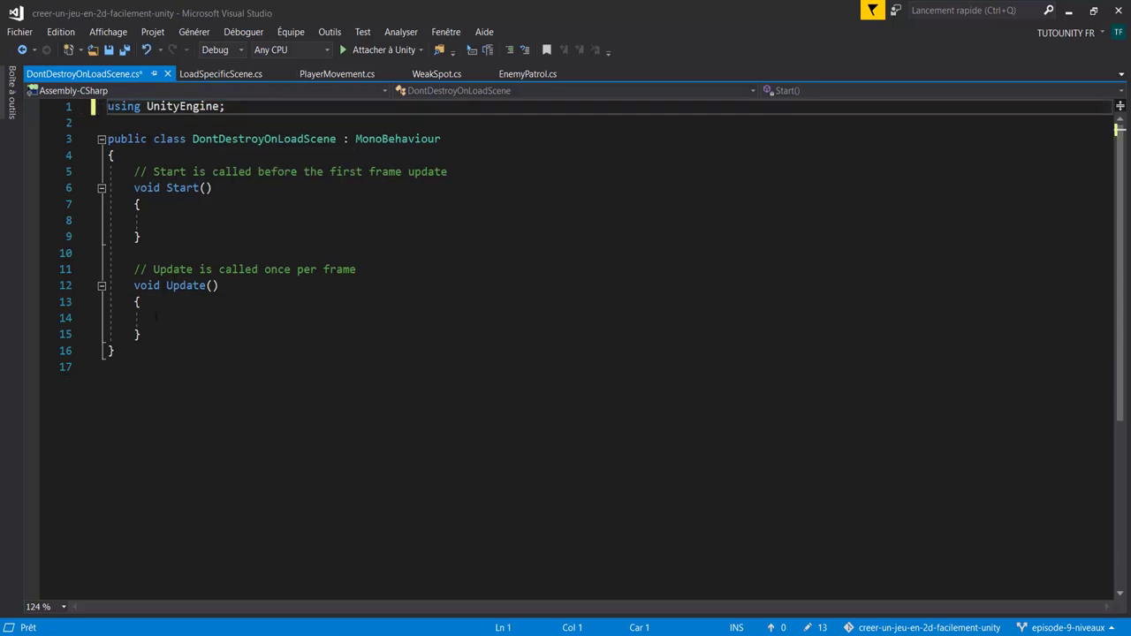
drag(152, 335, 174, 232)
key(Delete)
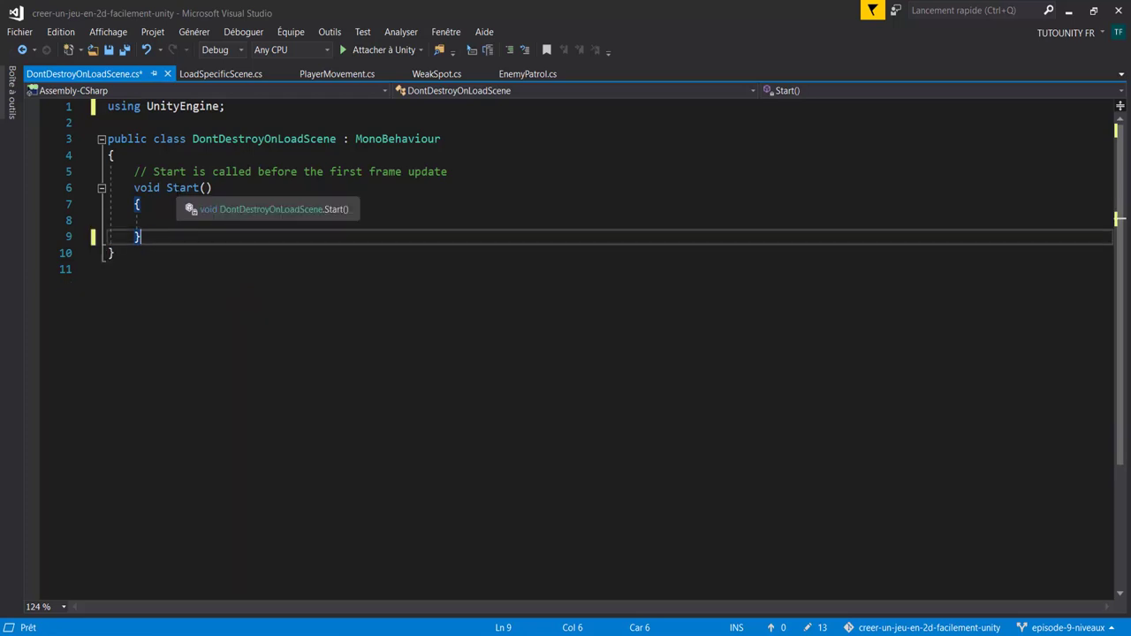
double_click(181, 187)
text(Awwa)
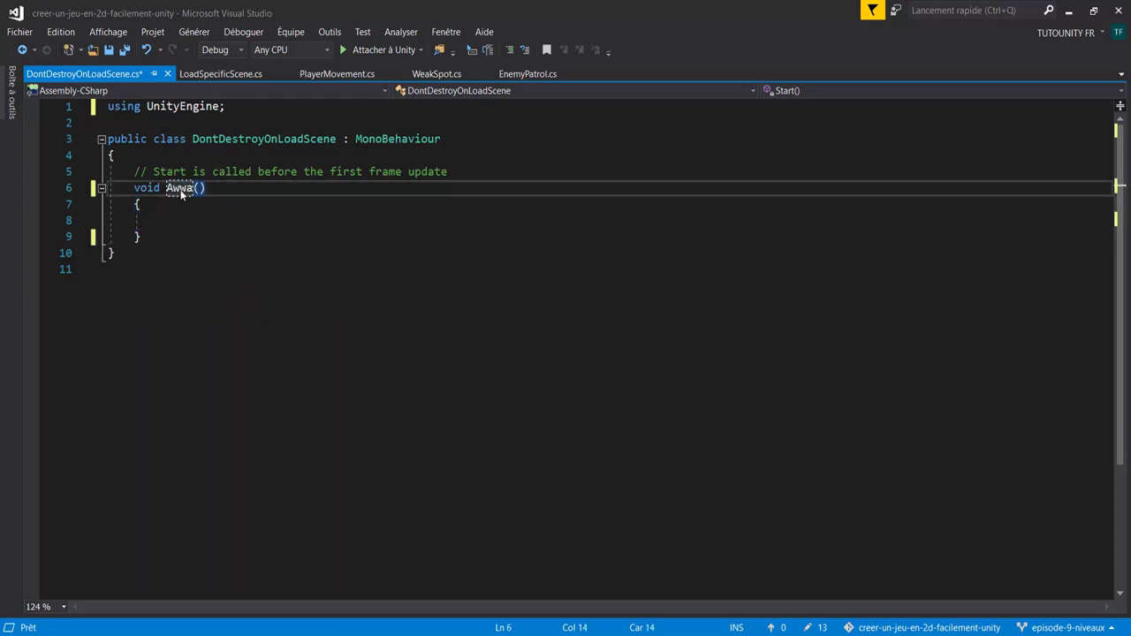
key(BackSpace)
key(BackSpace)
text(ake)
double_click(231, 172)
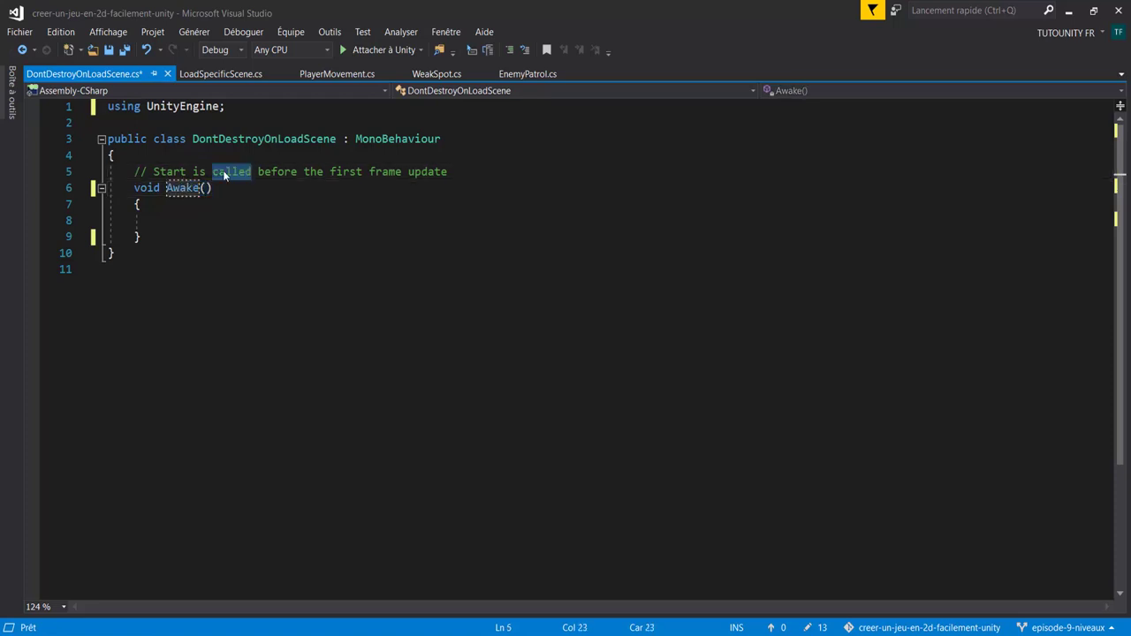
triple_click(225, 174)
key(BackSpace)
Add a 'public GameObject[] objects;' field at the top of the class.
click(185, 157)
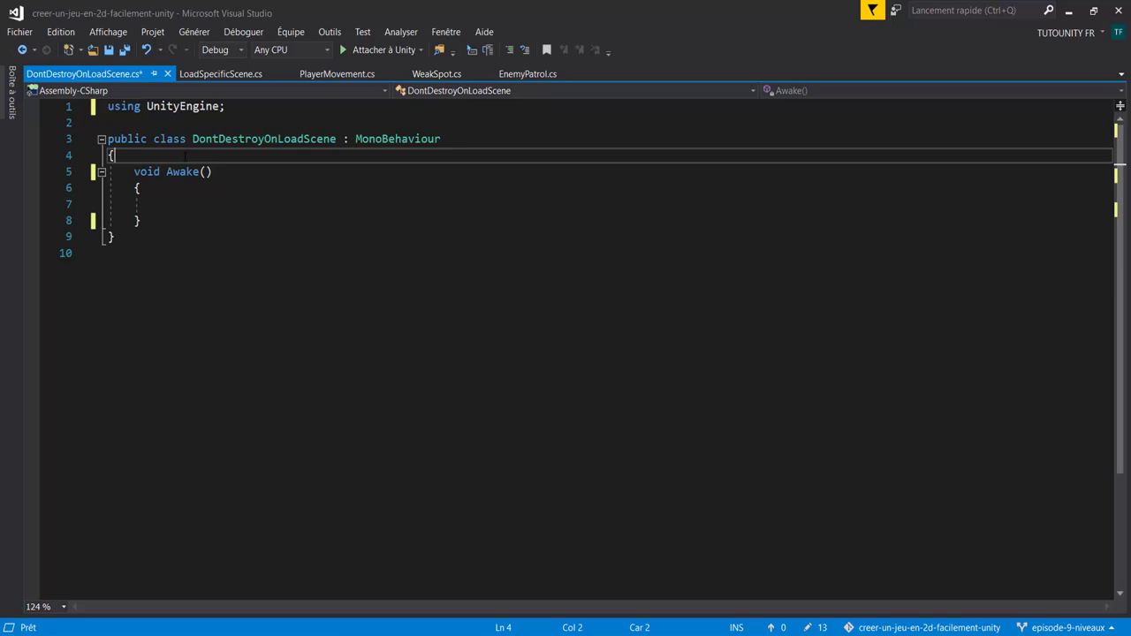
key(Return)
key(Return)
key(Return)
key(Up)
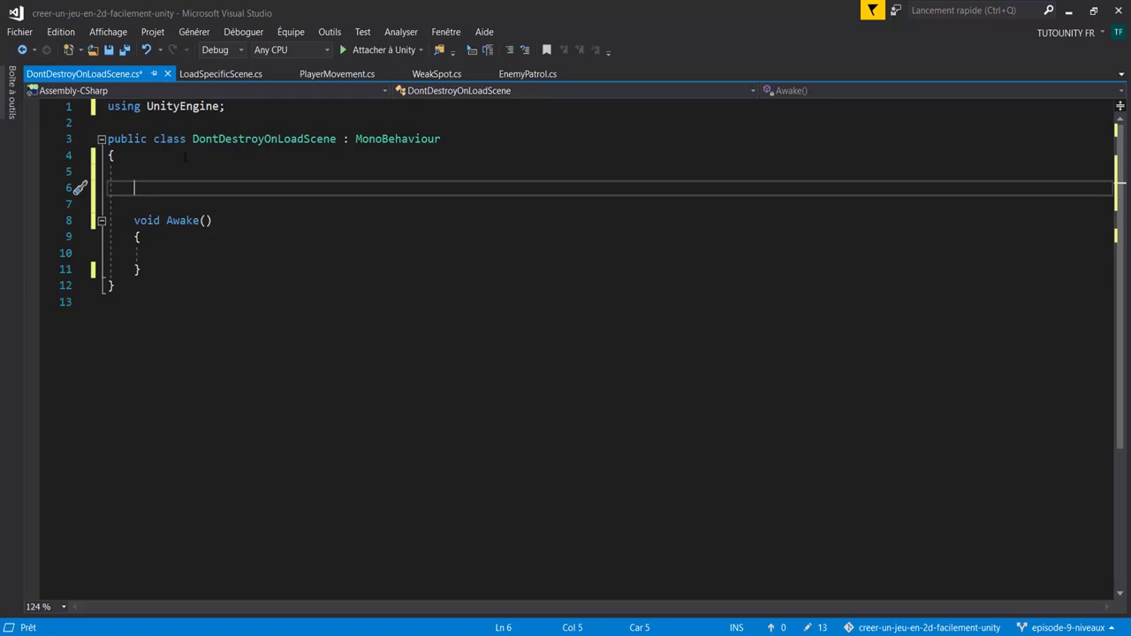
text(p)
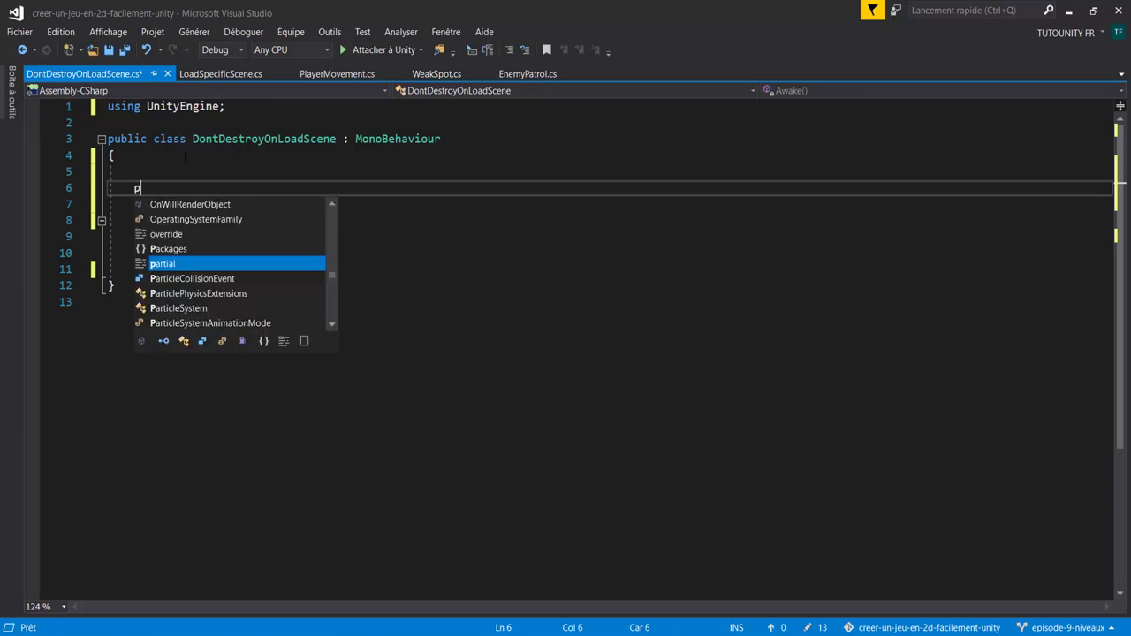
text(ublic GameO)
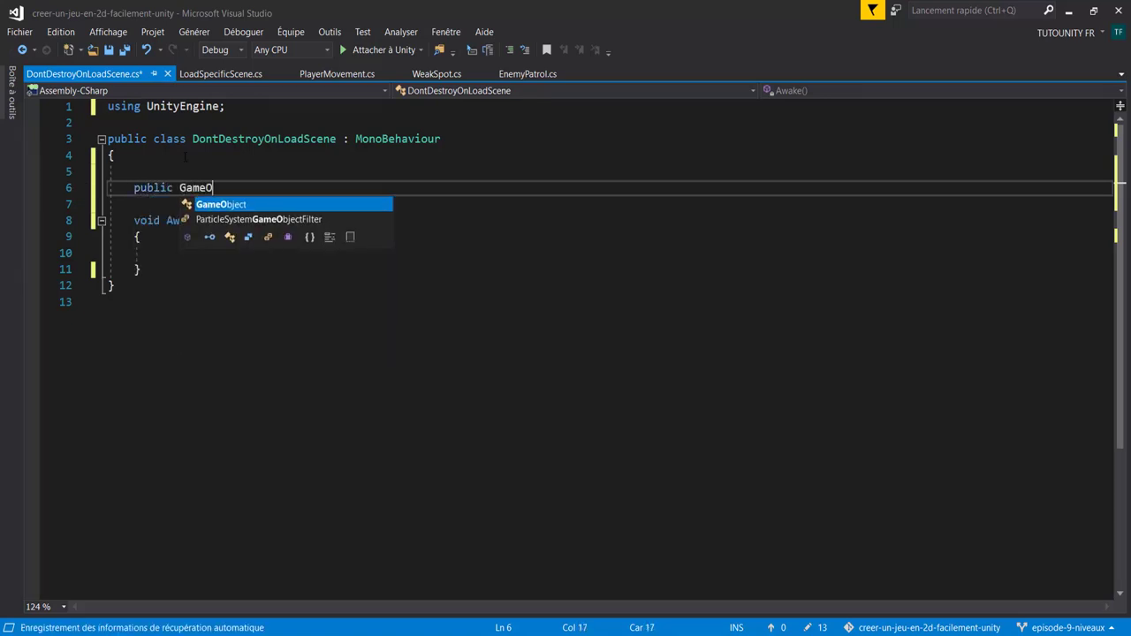
text(bject[] )
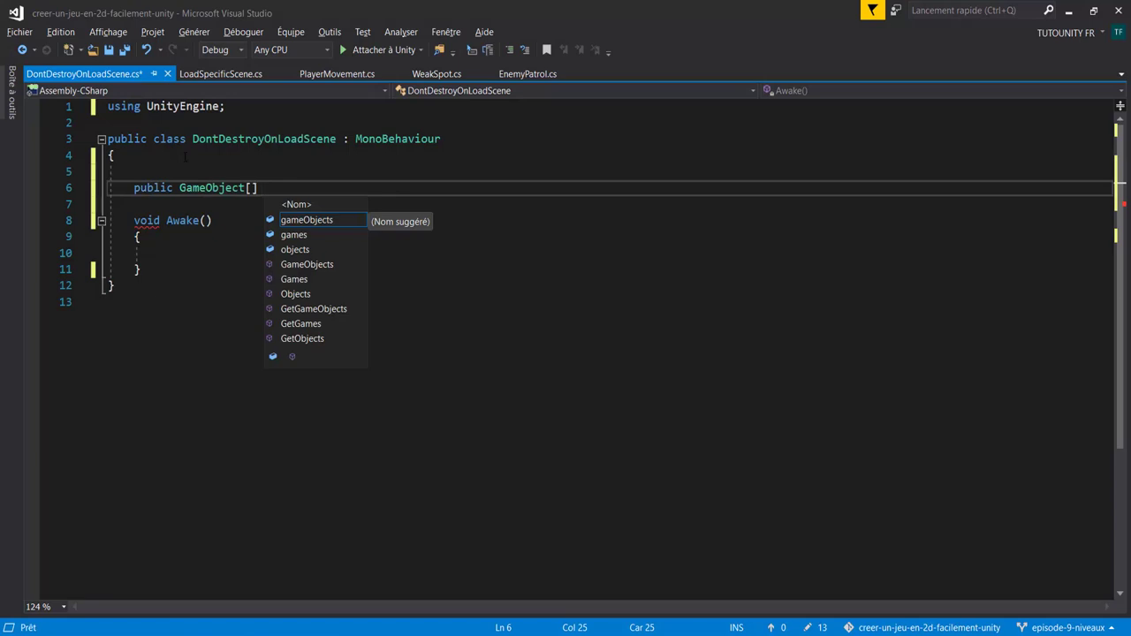
text(pbj)
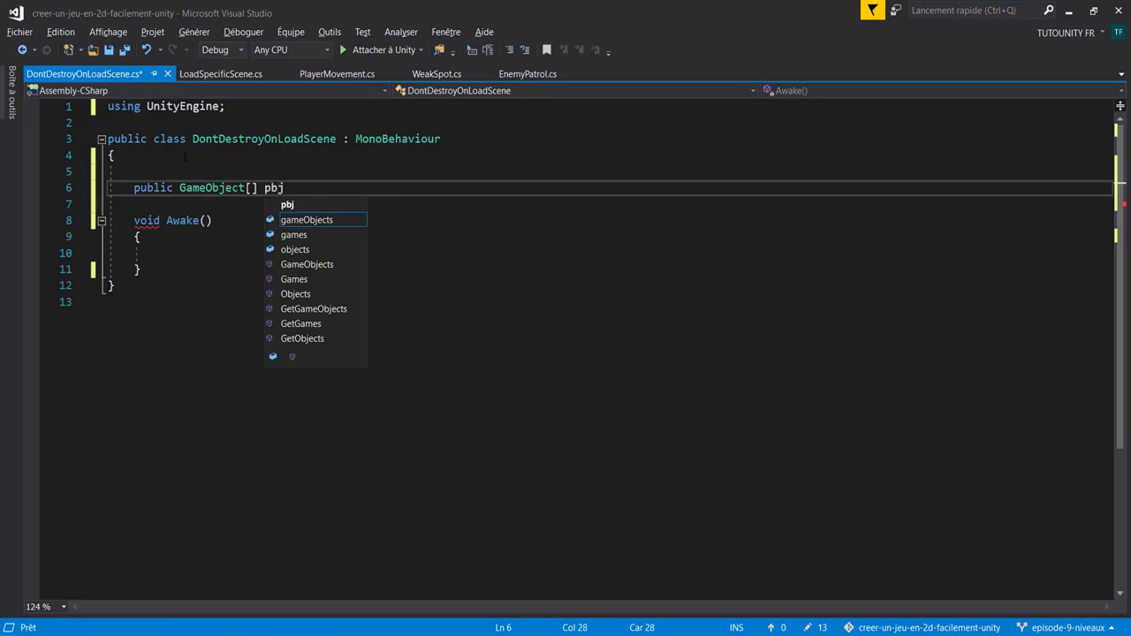
text(ect)
key(BackSpace)
key(BackSpace)
key(BackSpace)
key(BackSpace)
key(BackSpace)
key(BackSpace)
text(objects;)
click(319, 252)
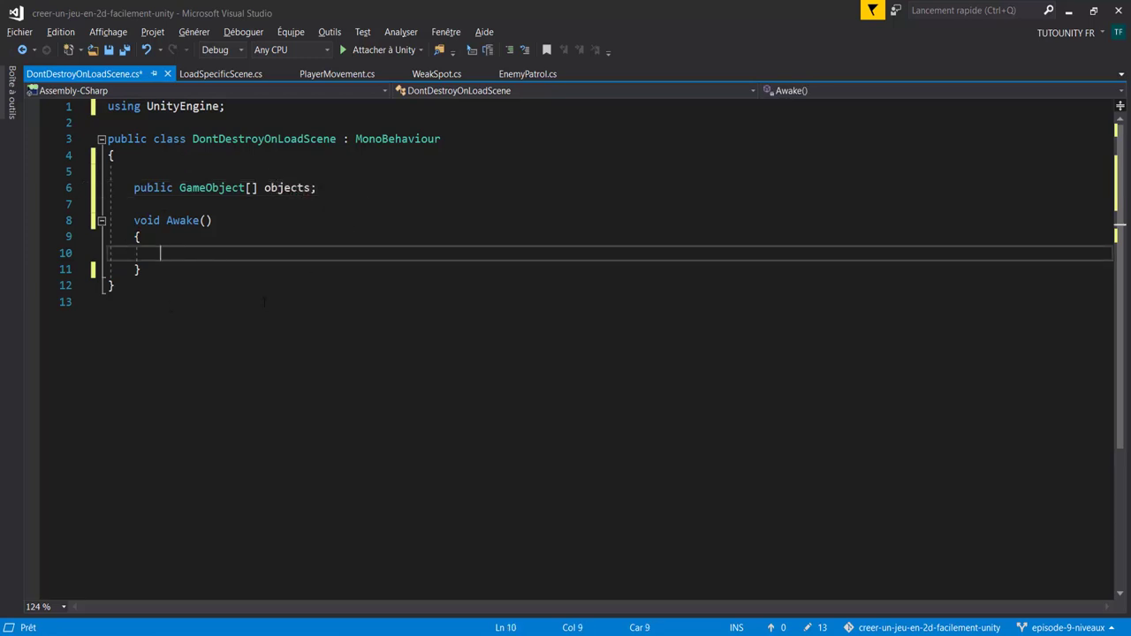
In Awake, loop 'foreach element in objects' calling DontDestroyOnLoad(element).
text(foreach)
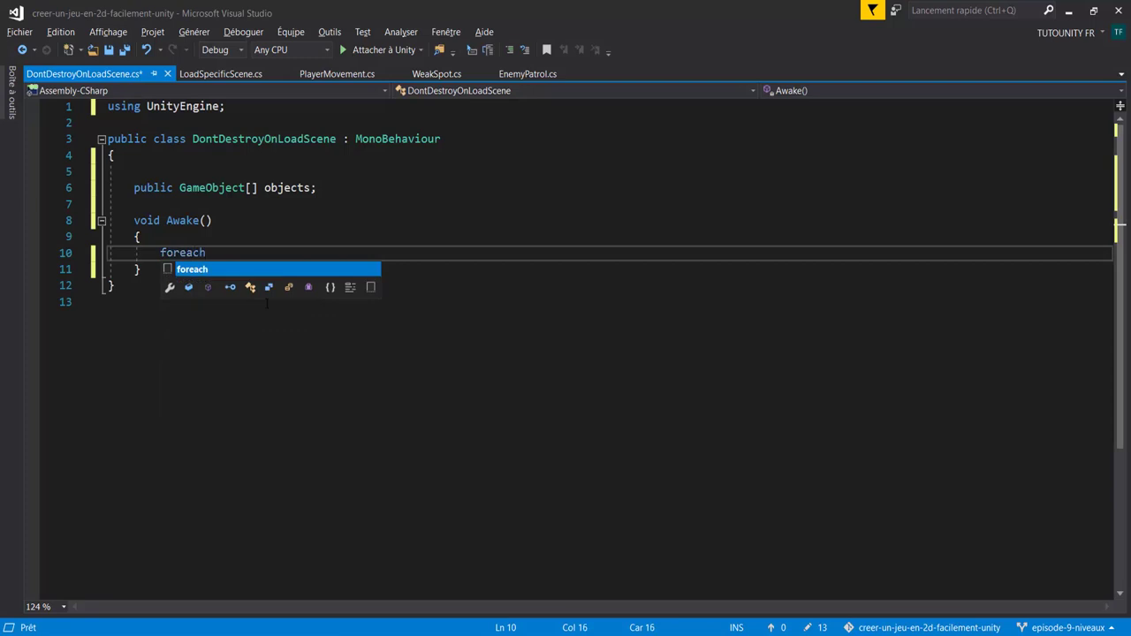
key(Escape)
key(Tab)
key(Tab)
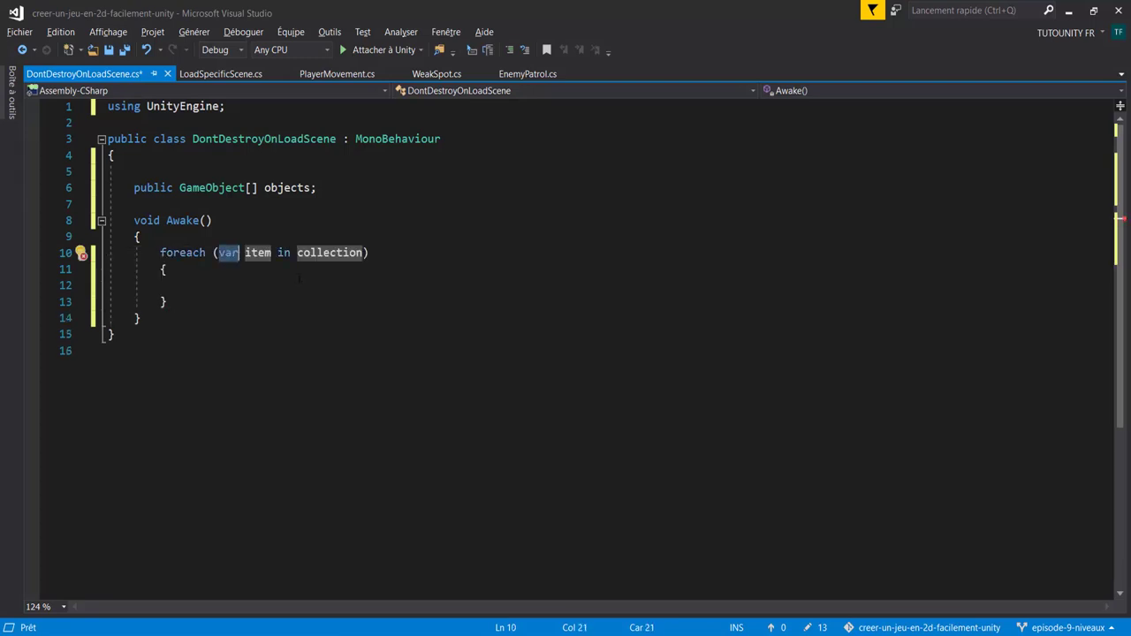
key(Tab)
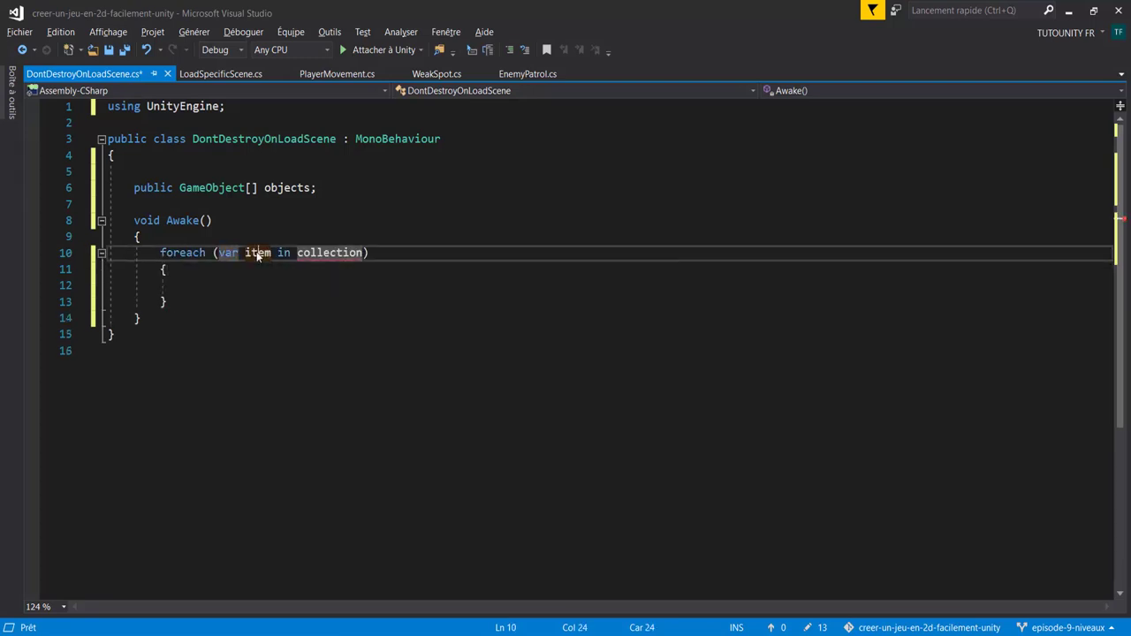
text(element)
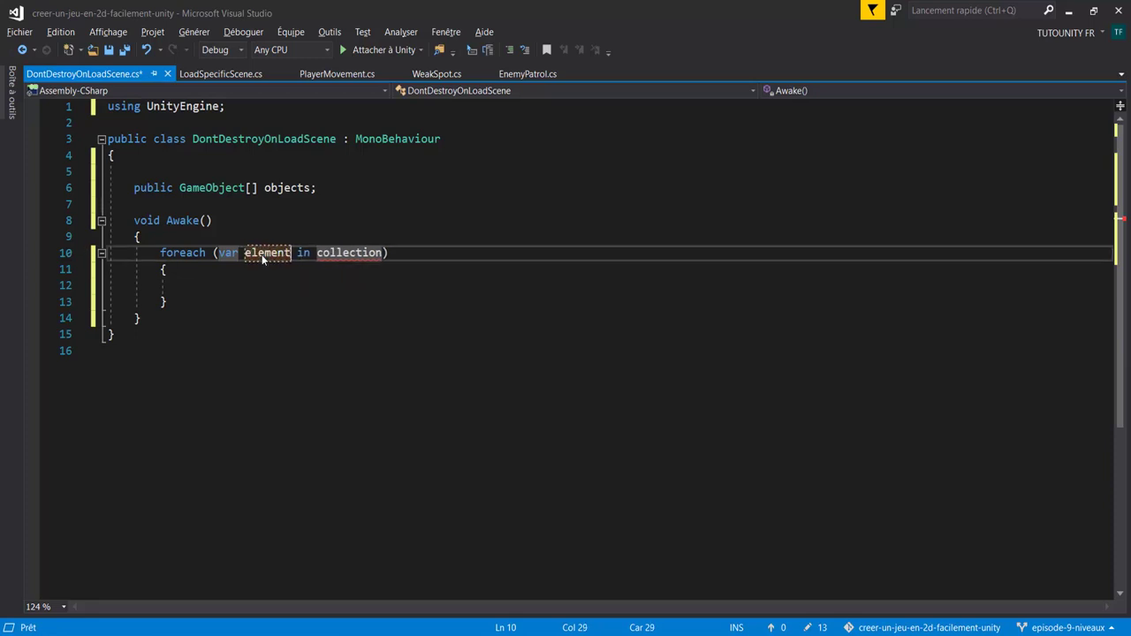
key(Tab)
text(obje)
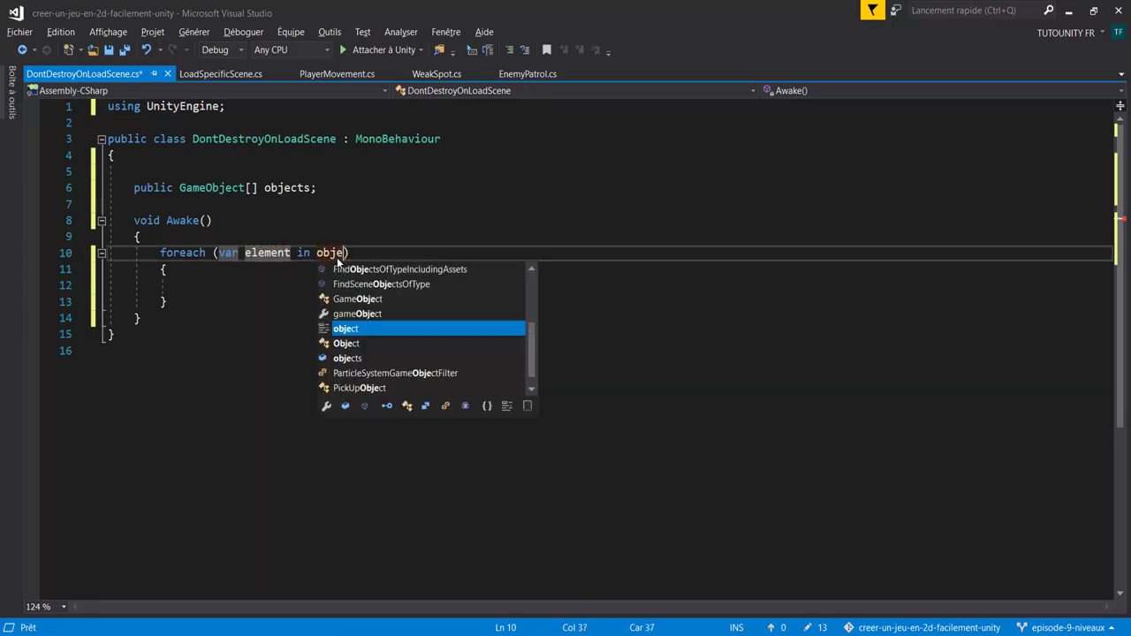
text(cts)
click(219, 287)
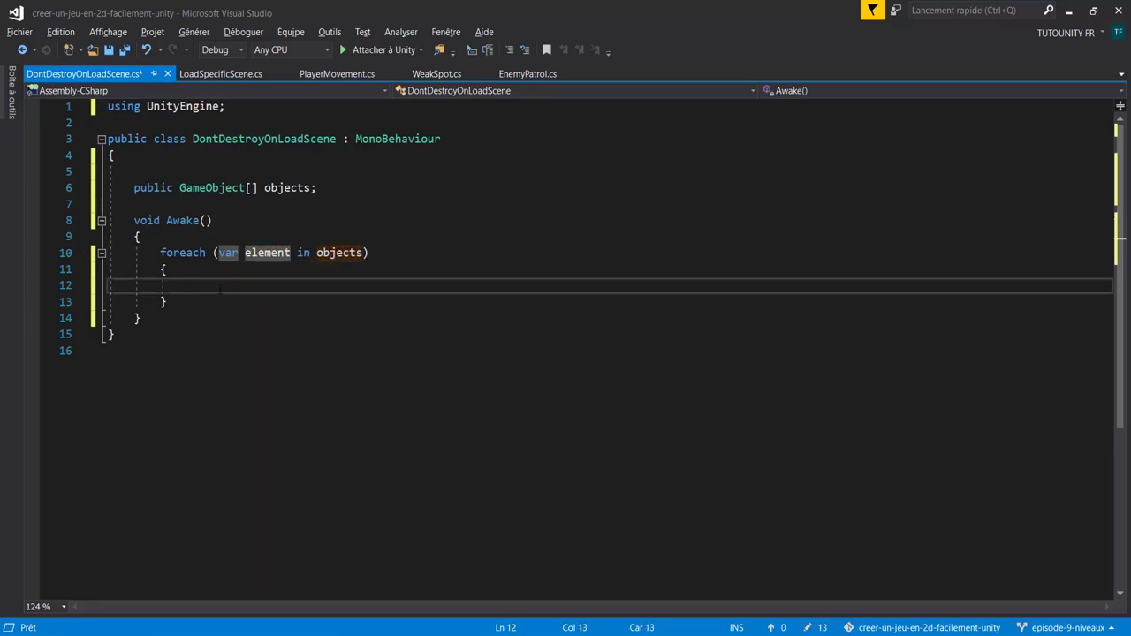
text(Don)
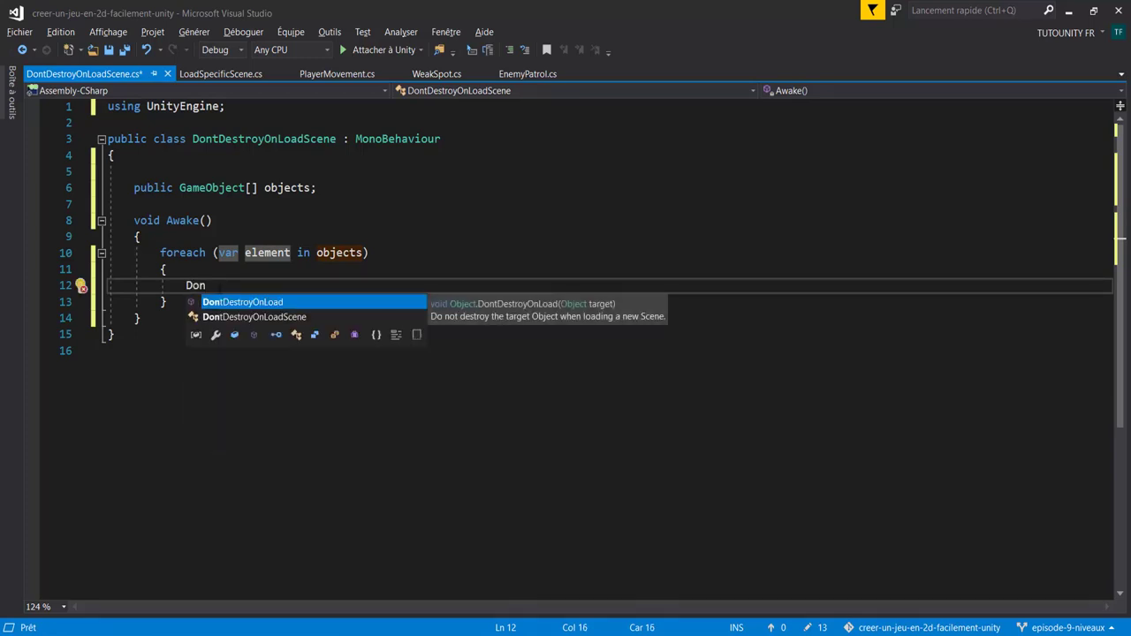
key(Tab)
text(()
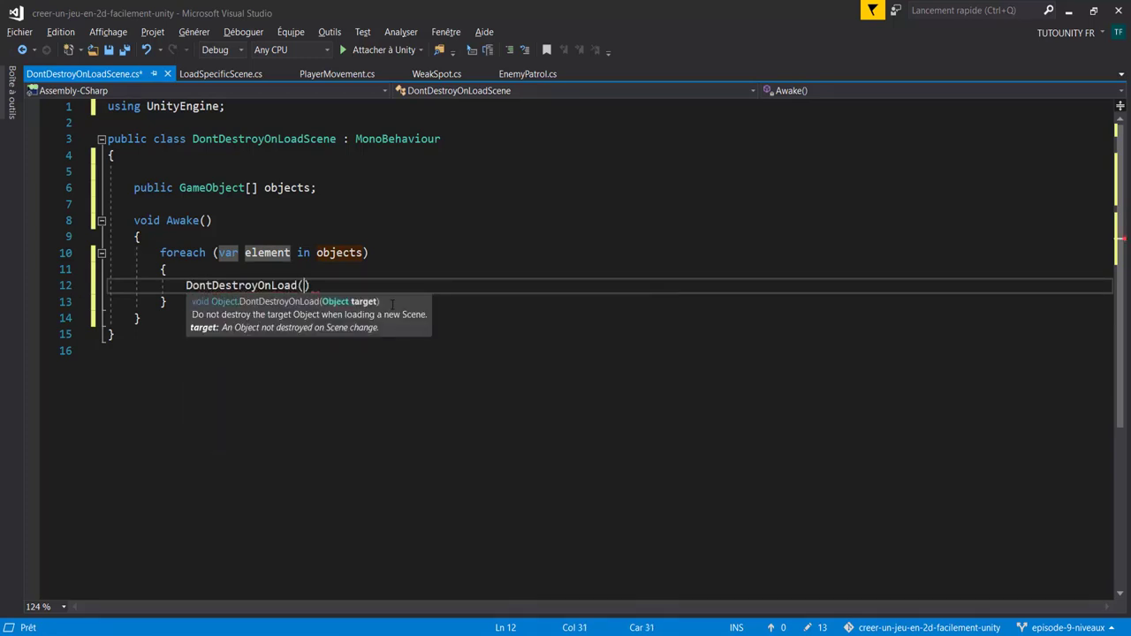
text(element);)
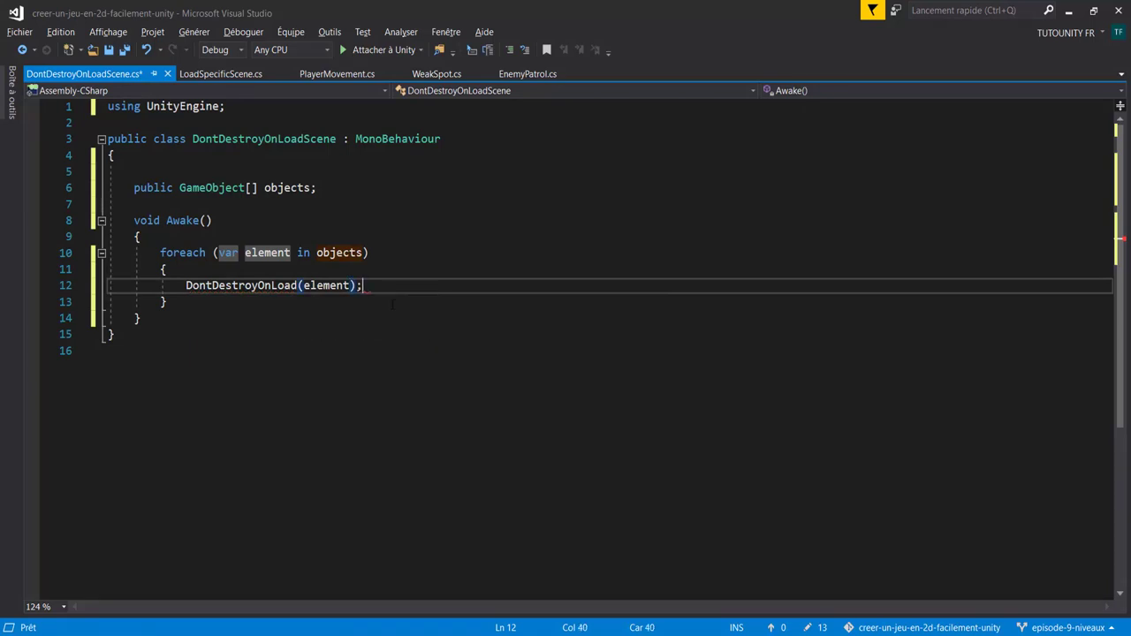
Save the script and return to Unity.
key(ctrl+s)
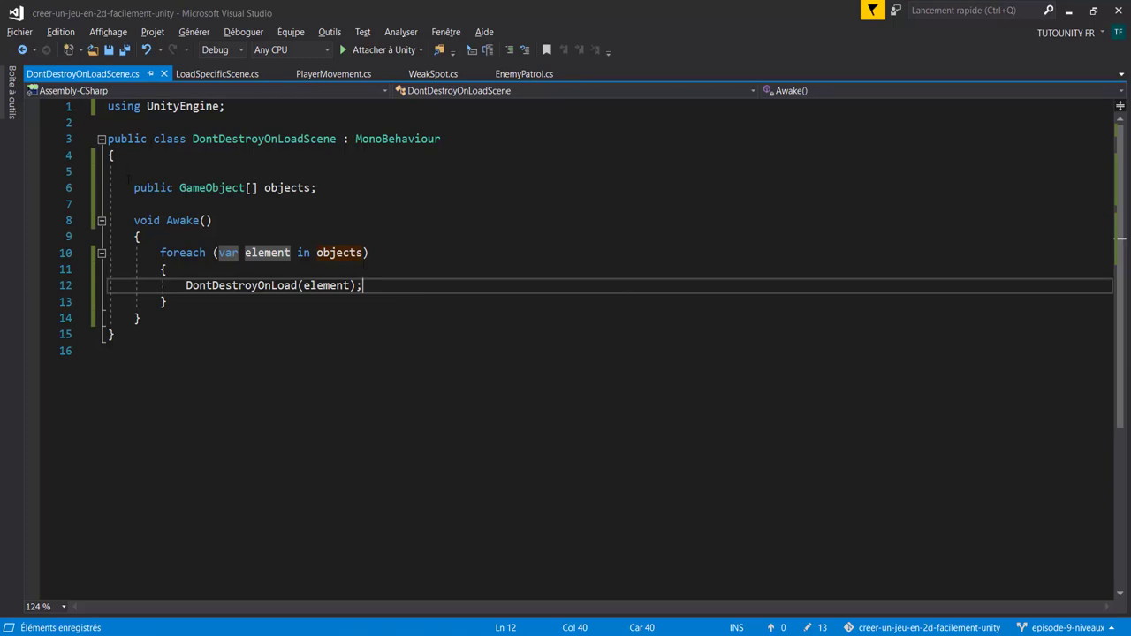
drag(318, 187, 134, 187)
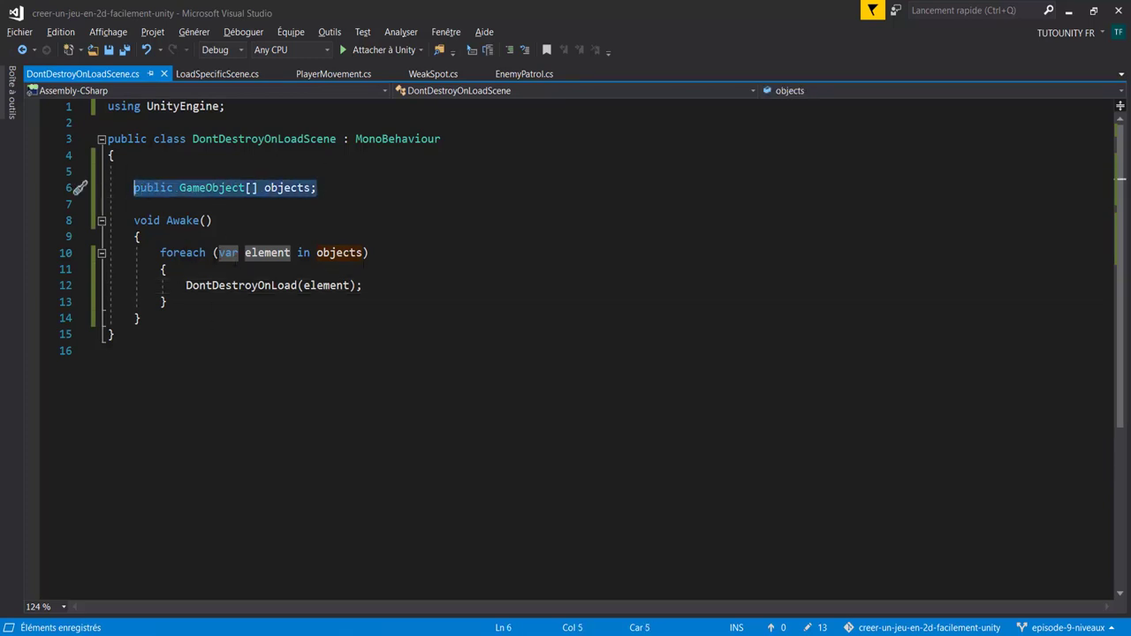
click(308, 284)
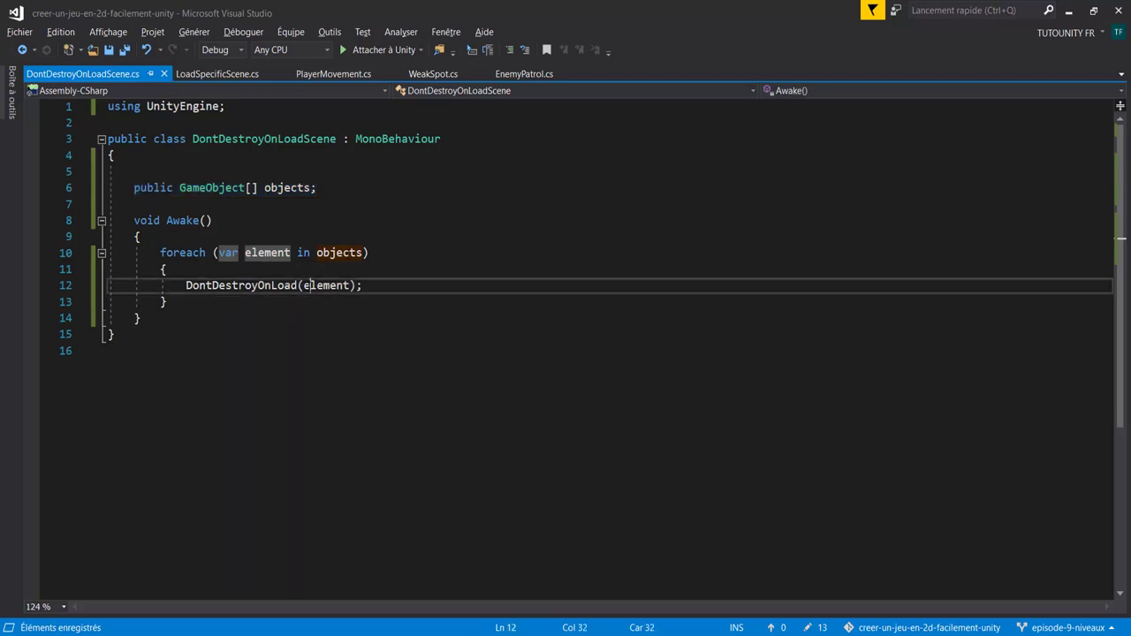
double_click(308, 284)
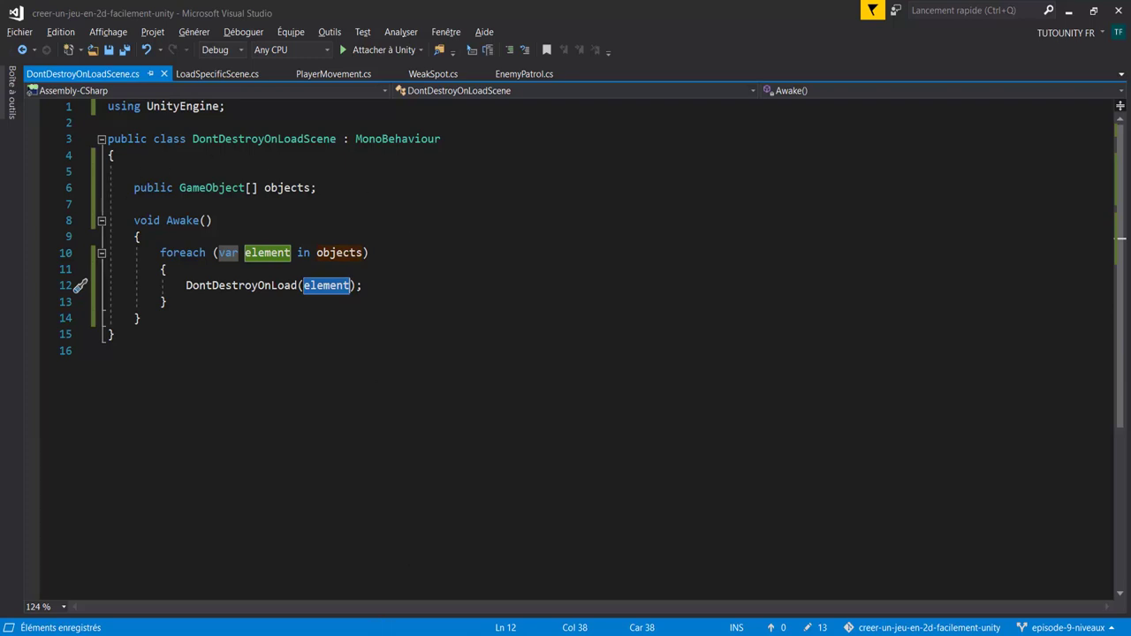
click(384, 629)
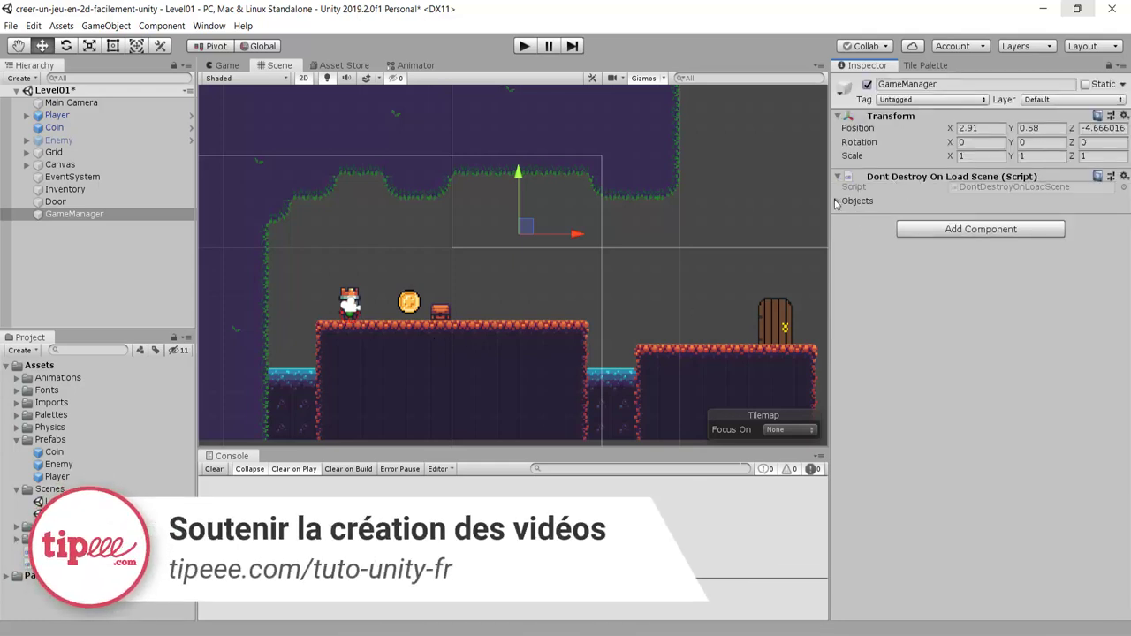
Select GameManager and lock the Inspector so its Objects list stays visible.
click(846, 203)
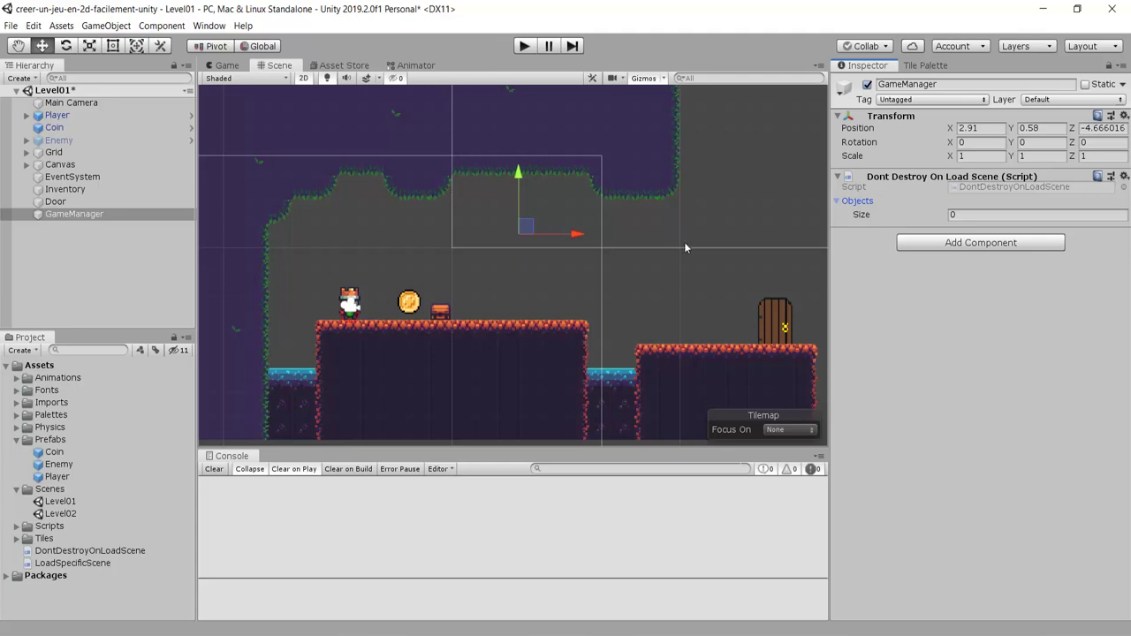
click(92, 218)
click(1046, 329)
Select Main Camera, Player, Canvas, EventSystem and Inventory together in the Hierarchy.
click(58, 201)
click(70, 177)
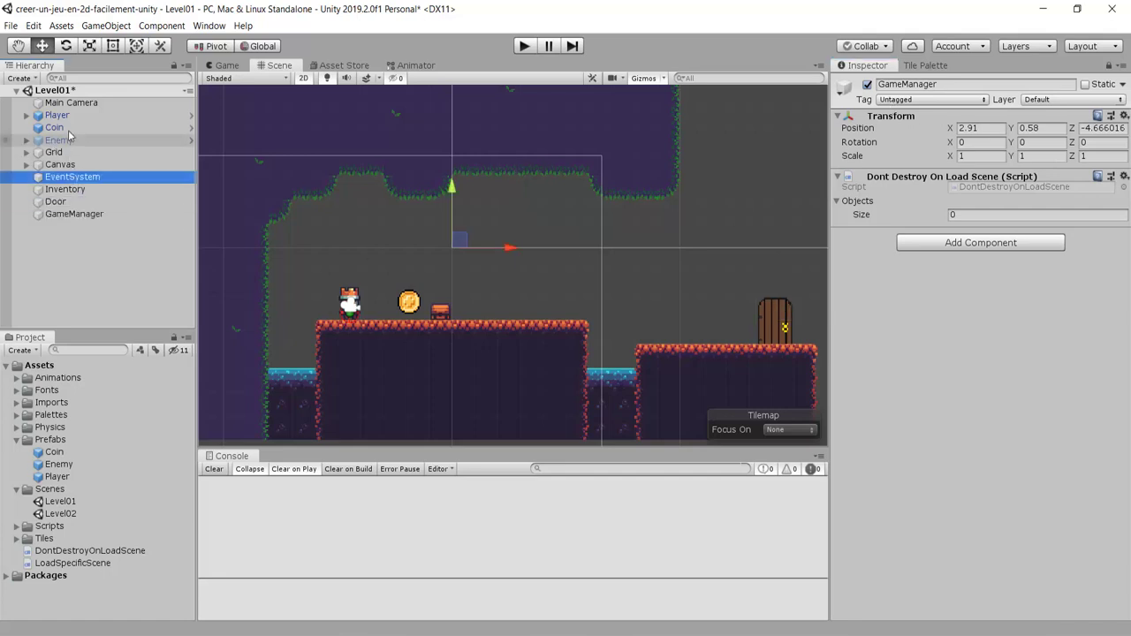
click(58, 115)
click(66, 190)
click(75, 165)
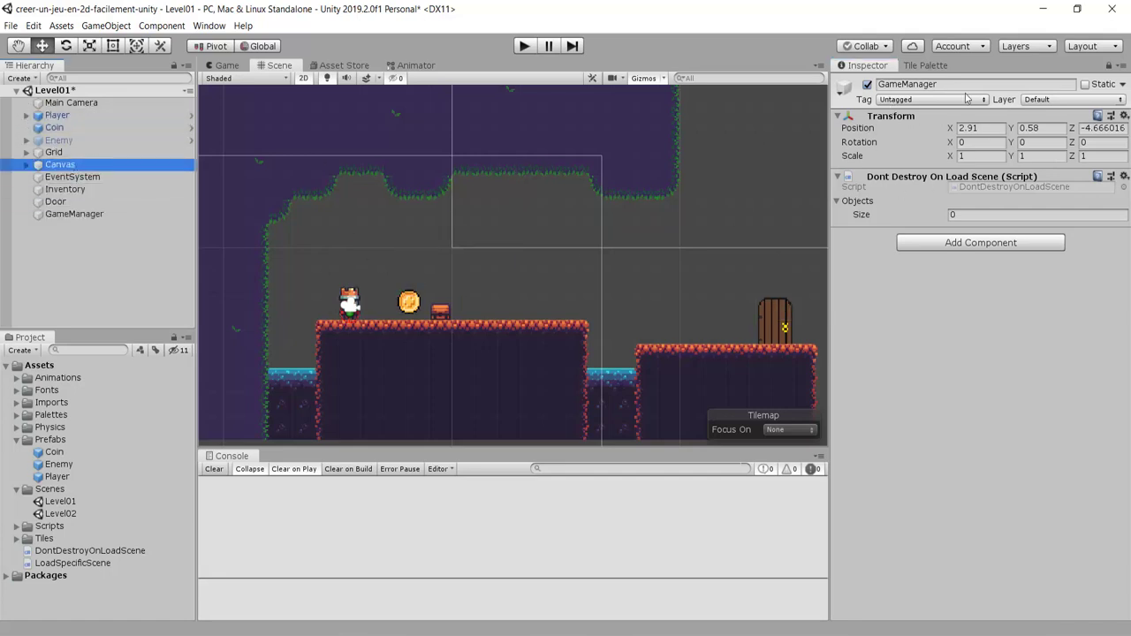
click(70, 102)
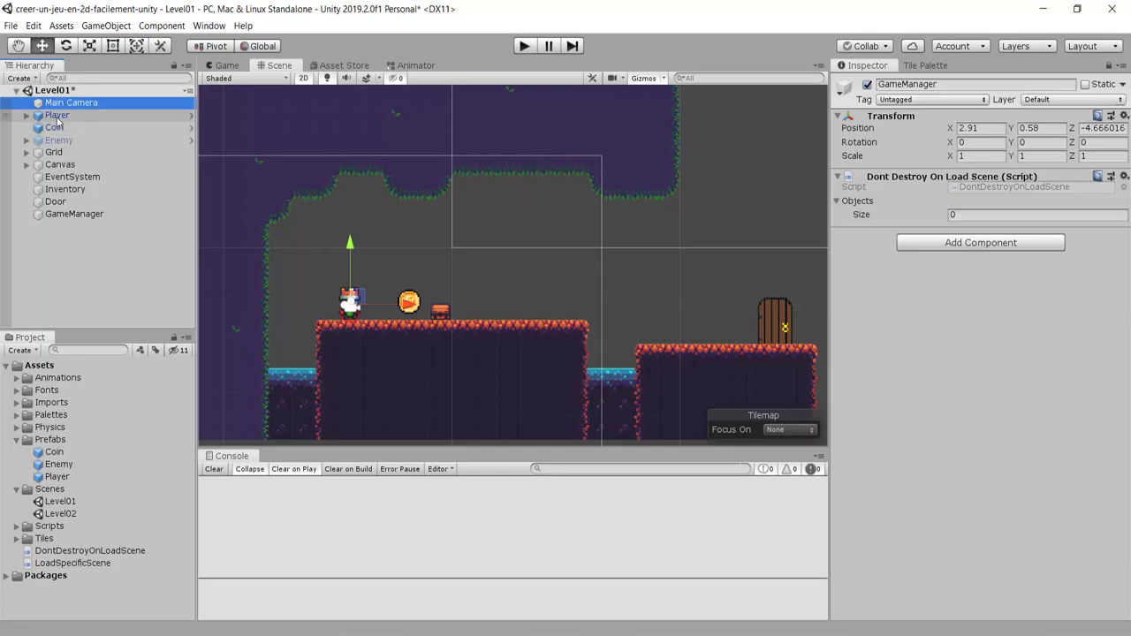
drag(56, 119, 54, 110)
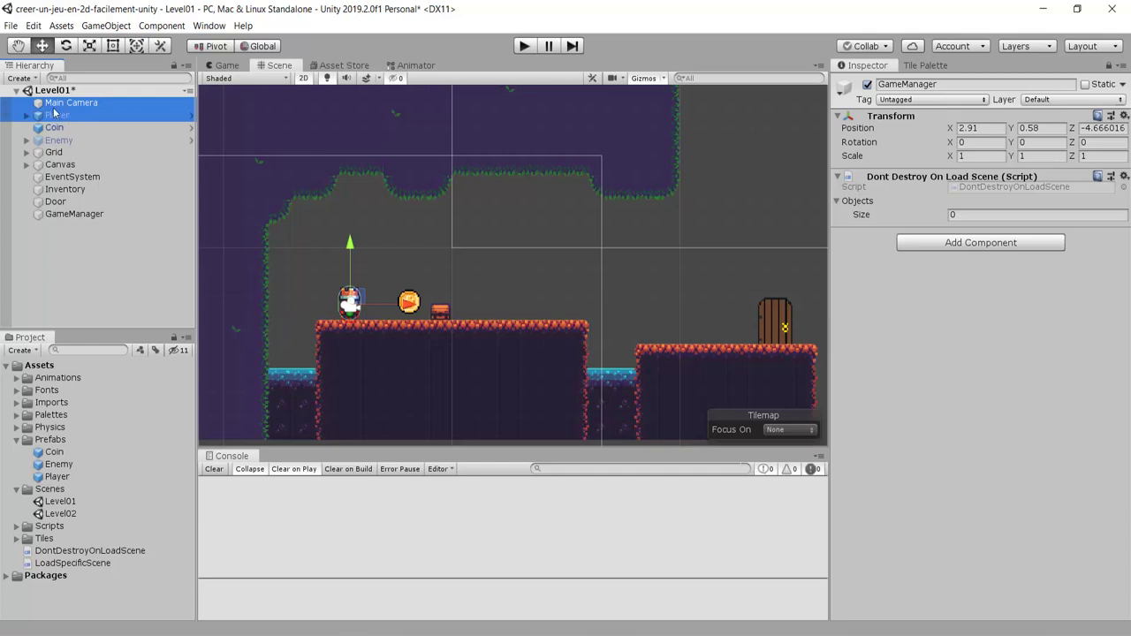
mouse_move(54, 113)
mouse_down()
mouse_move(68, 167)
mouse_move(54, 159)
mouse_move(81, 184)
mouse_move(65, 200)
mouse_move(156, 256)
mouse_move(322, 325)
mouse_up()
Drop the selected objects plus GameManager into the Objects array, then enter Play mode.
drag(77, 231, 64, 221)
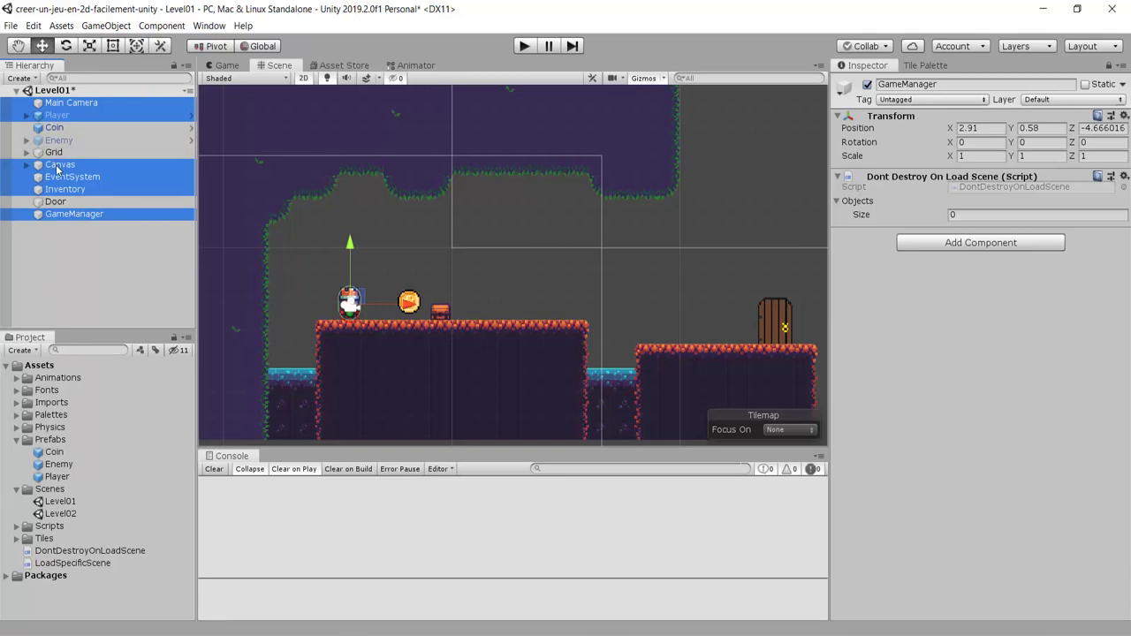
mouse_move(73, 167)
mouse_down()
mouse_move(775, 225)
mouse_move(860, 206)
mouse_up()
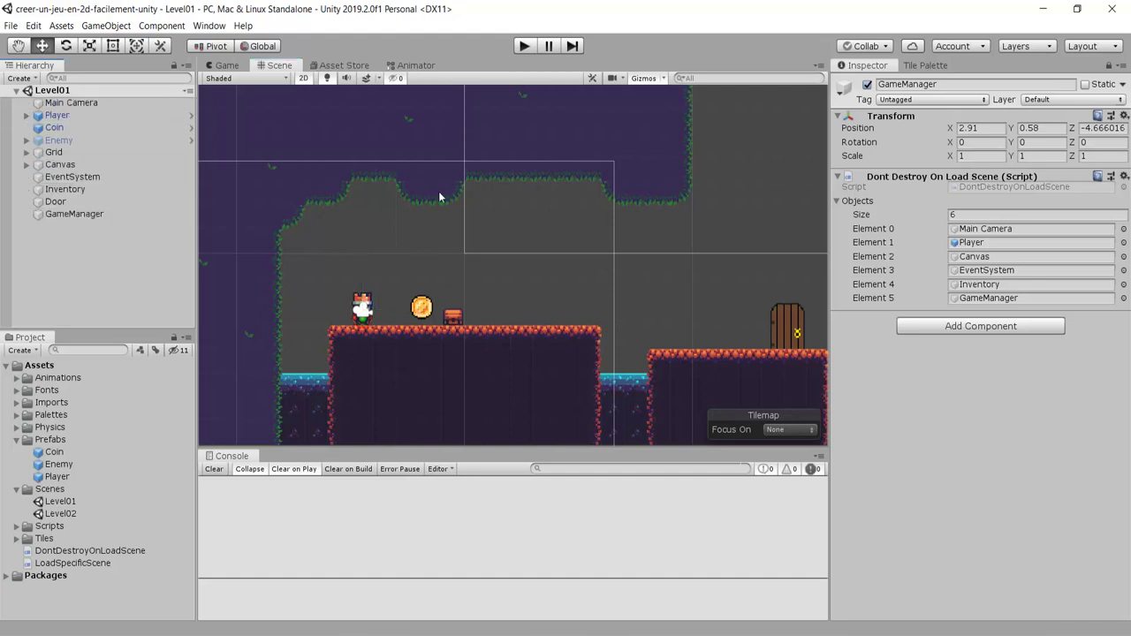
click(17, 91)
click(17, 91)
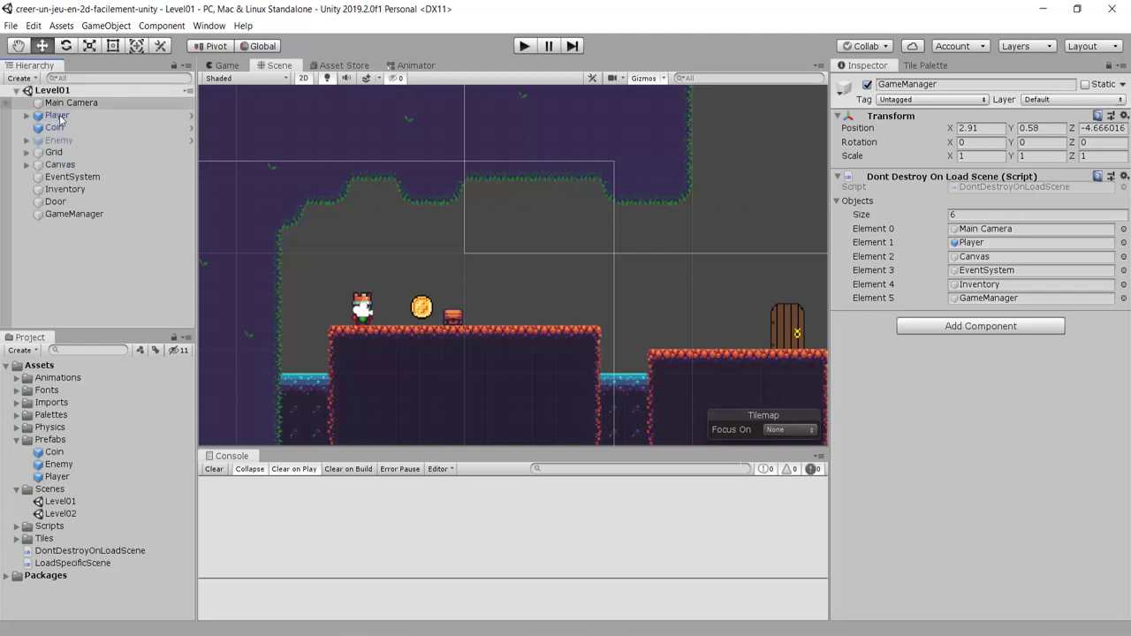
click(523, 46)
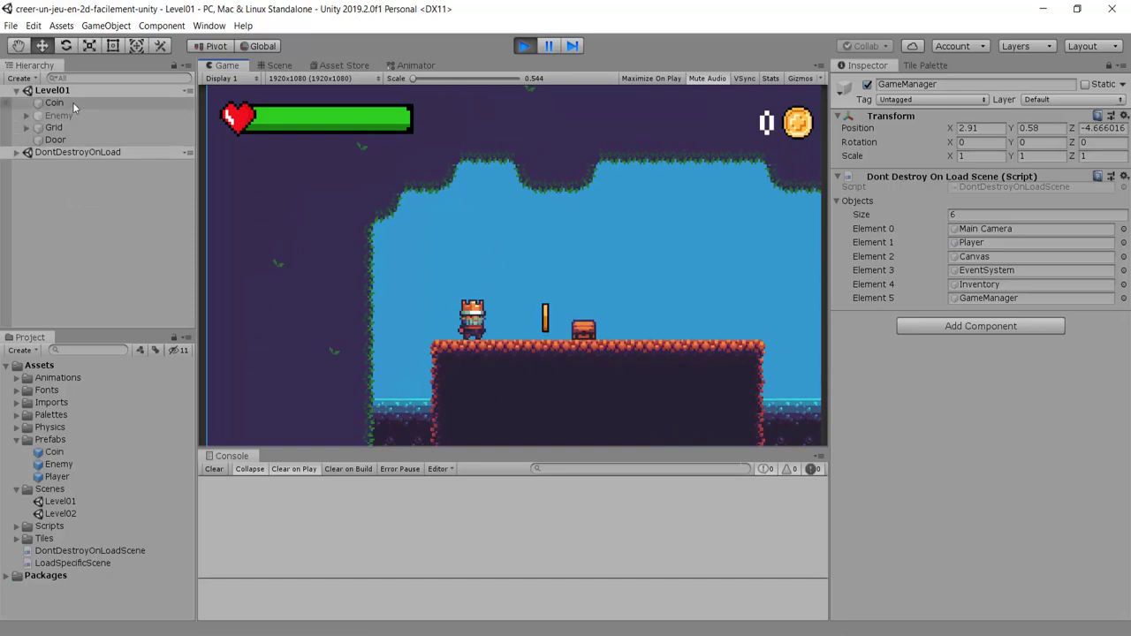
Inspect Level01's remaining objects and the persisted ones under DontDestroyOnLoad.
click(71, 102)
click(69, 115)
click(69, 127)
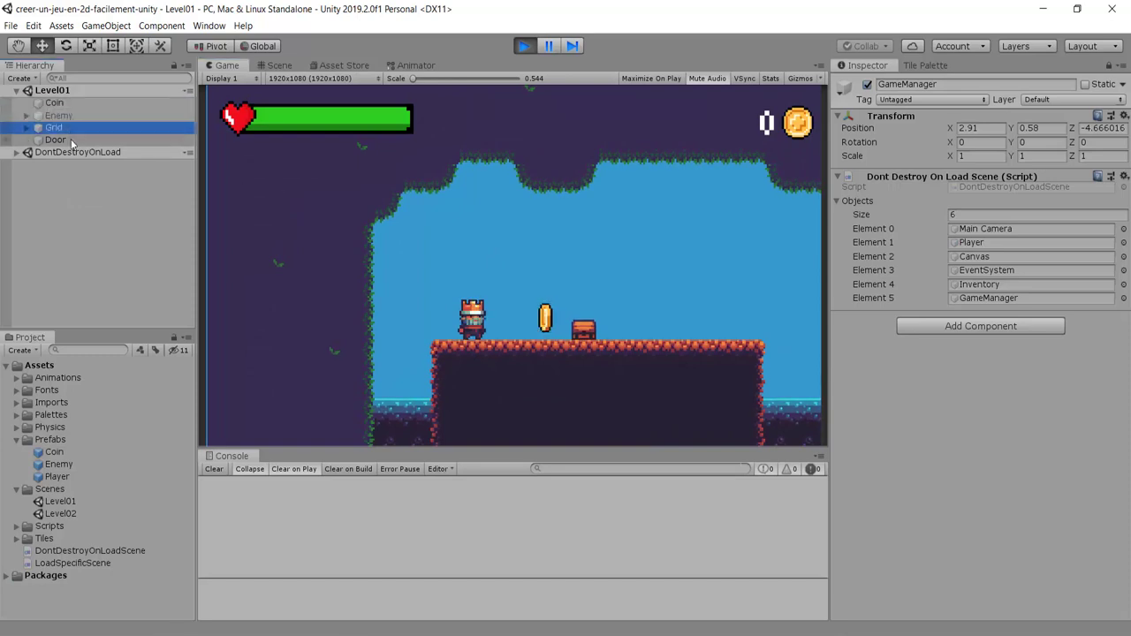
click(68, 139)
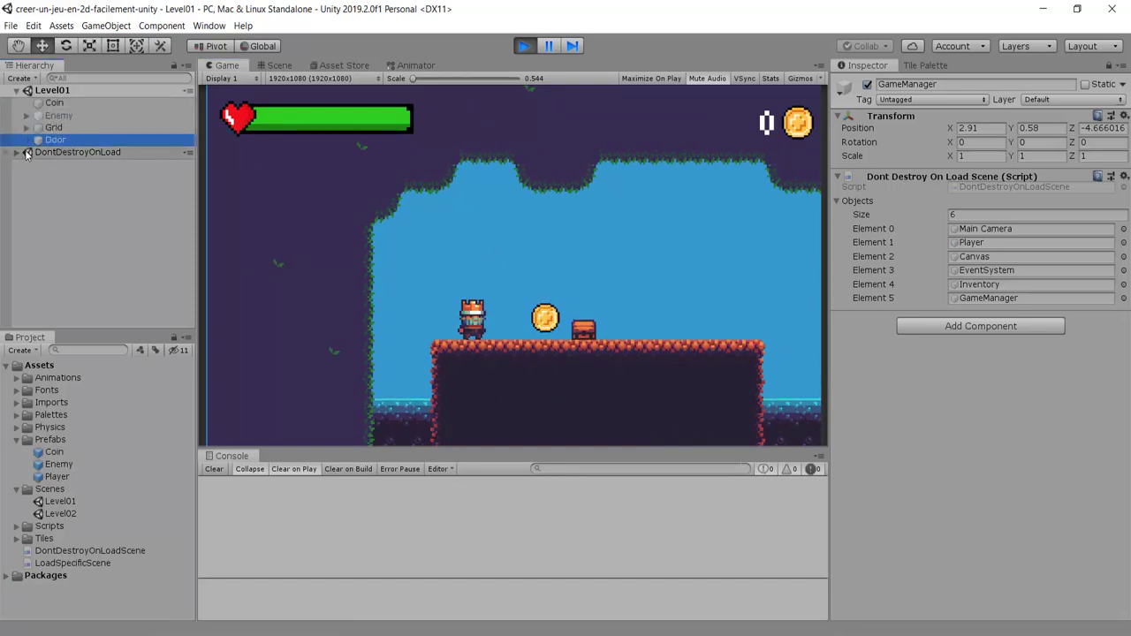
click(16, 152)
click(69, 164)
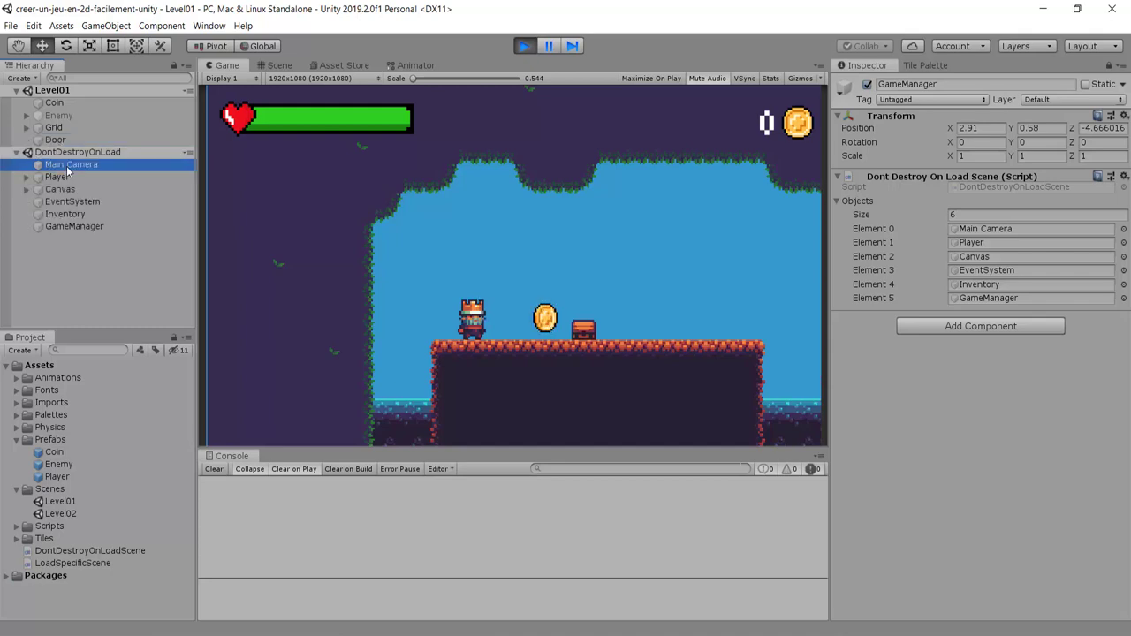
click(69, 177)
click(69, 190)
click(69, 201)
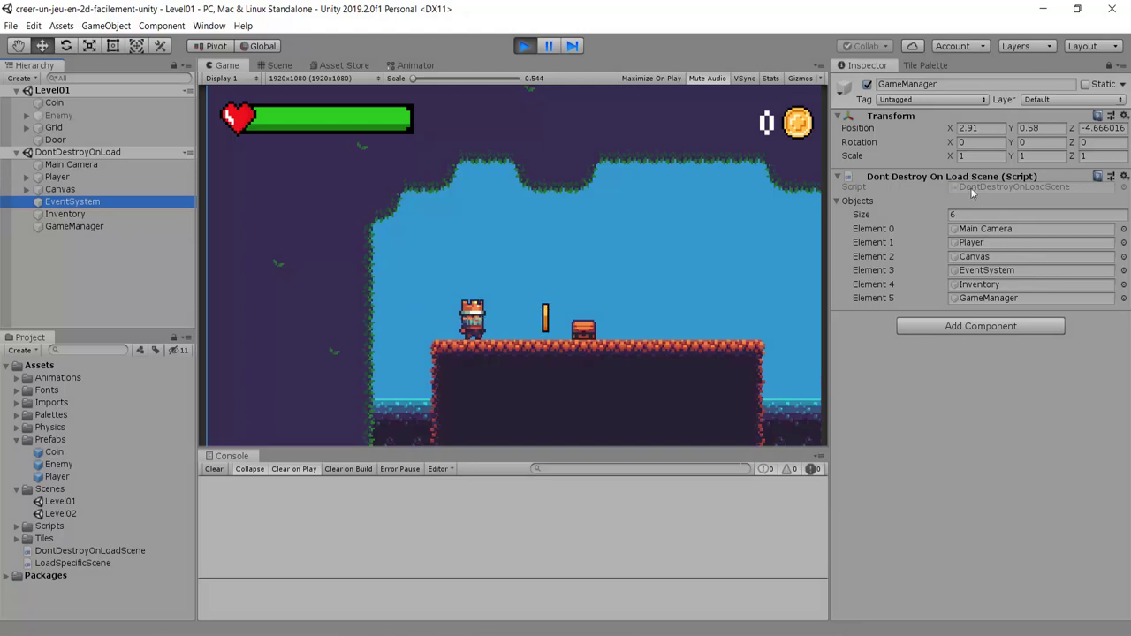
Walk the player into the door to load Level02.
click(671, 314)
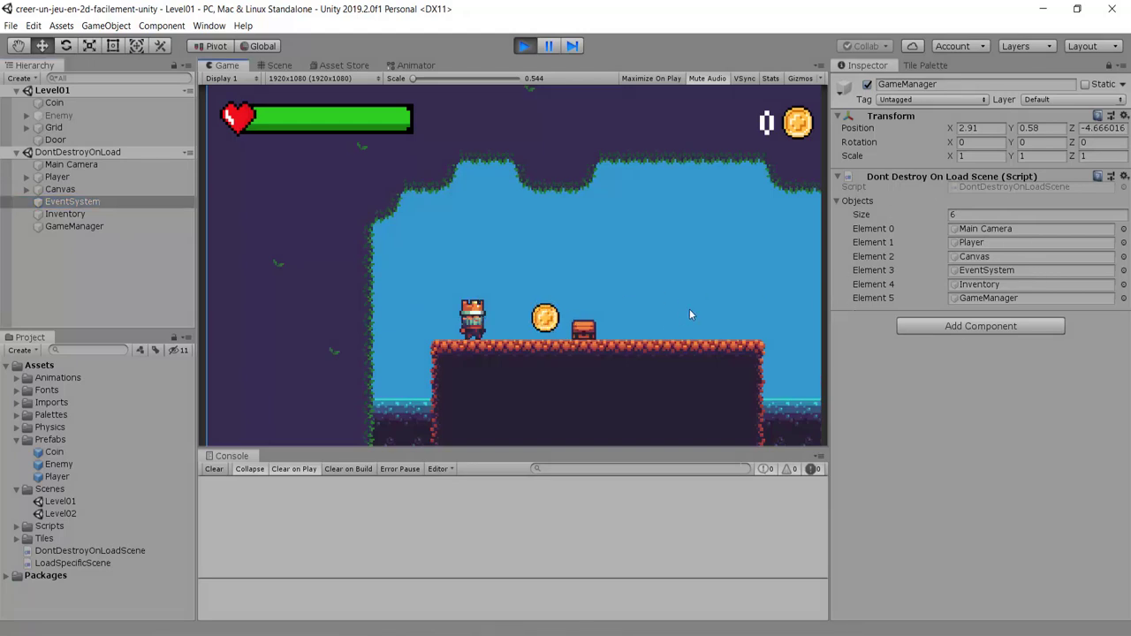
key(Right)
key(Right)
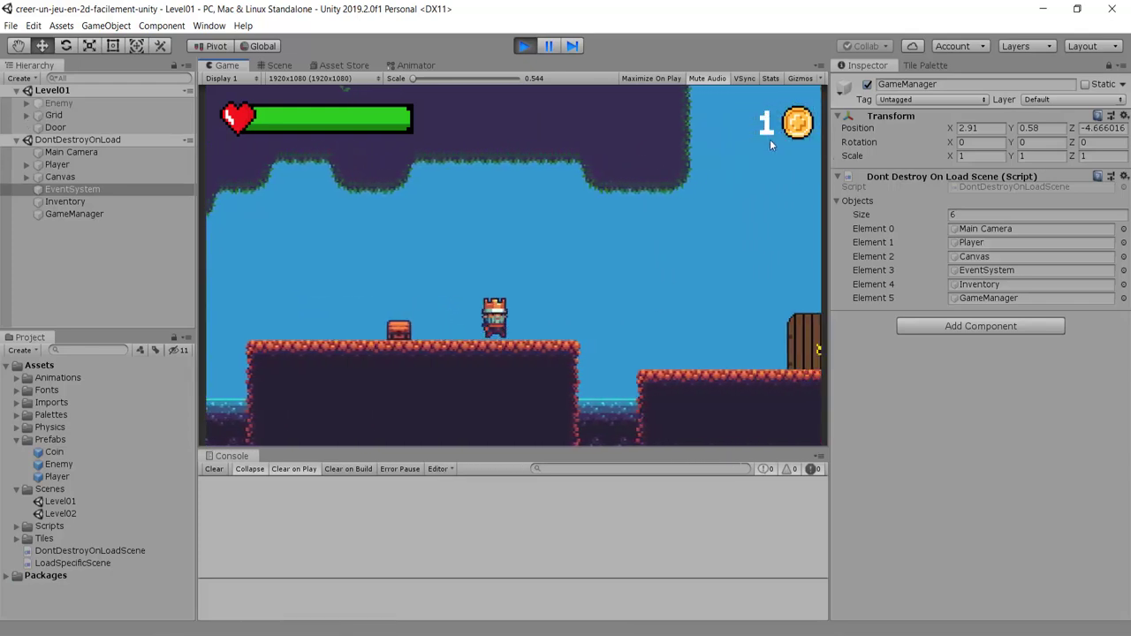
key(space)
key(Right)
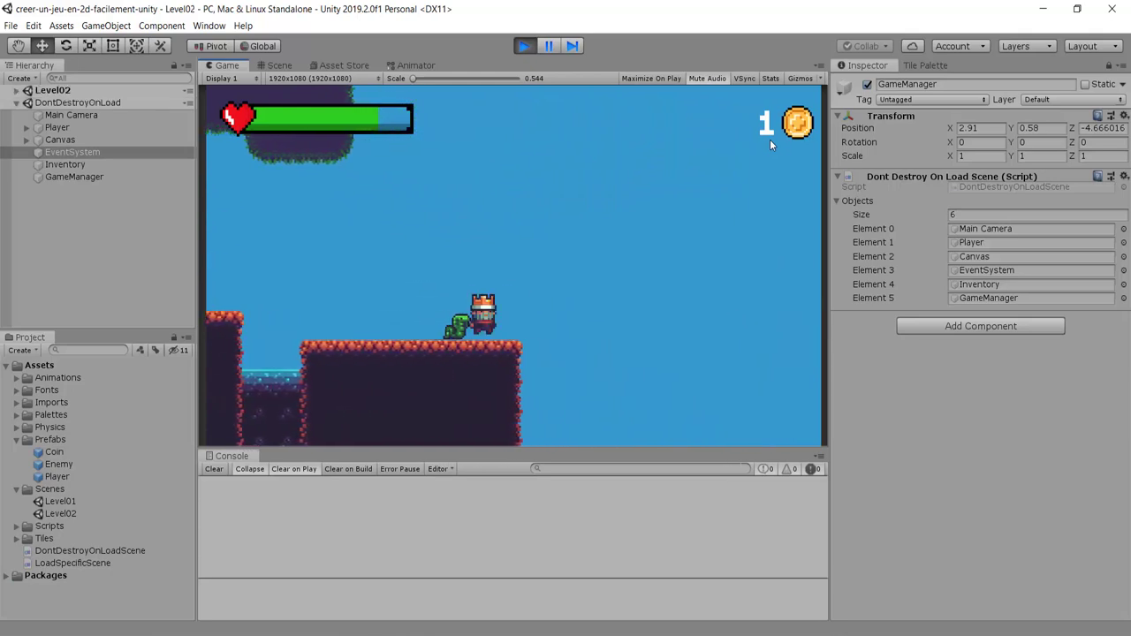
key(Left)
key(Left)
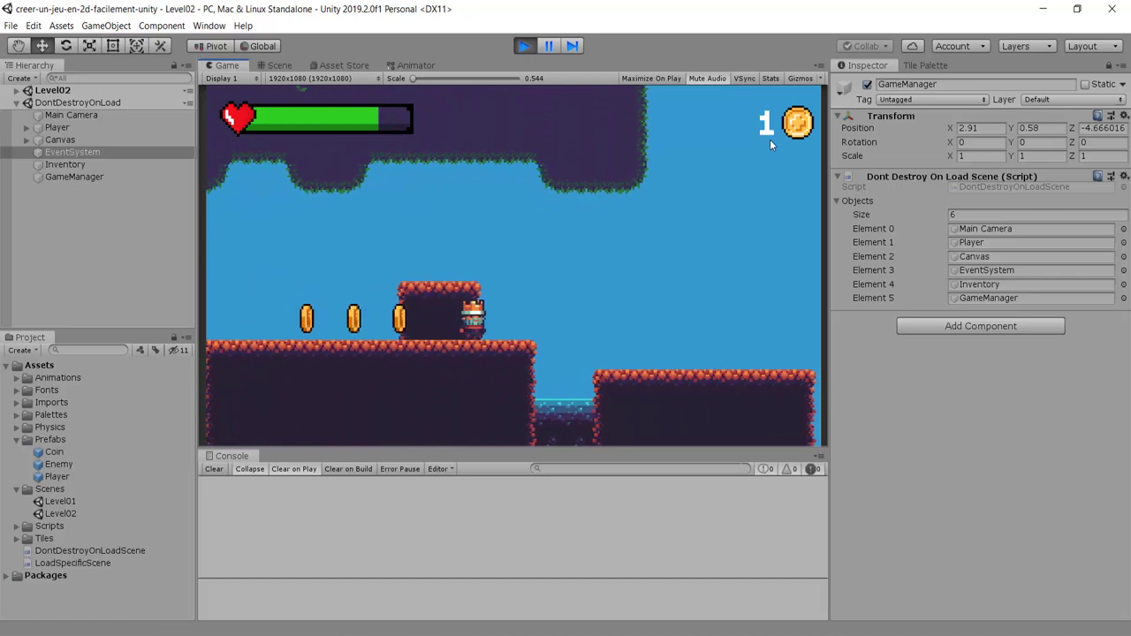
Stop Play mode, look over the Level02 scene, then reopen Level01.
click(523, 46)
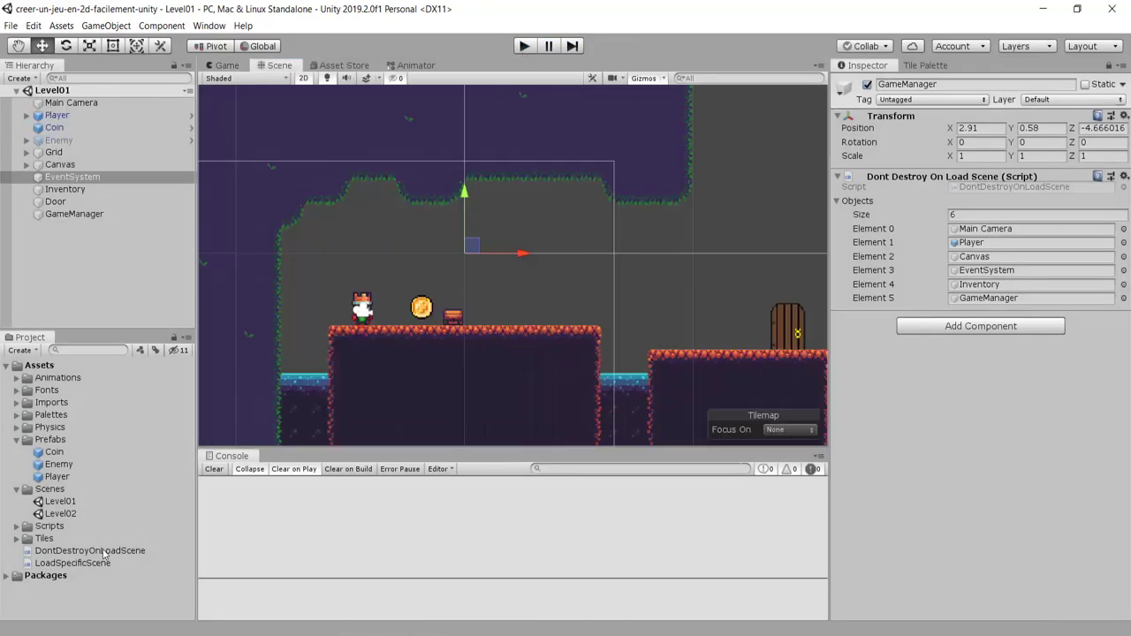
double_click(60, 513)
middle_drag(679, 313, 697, 317)
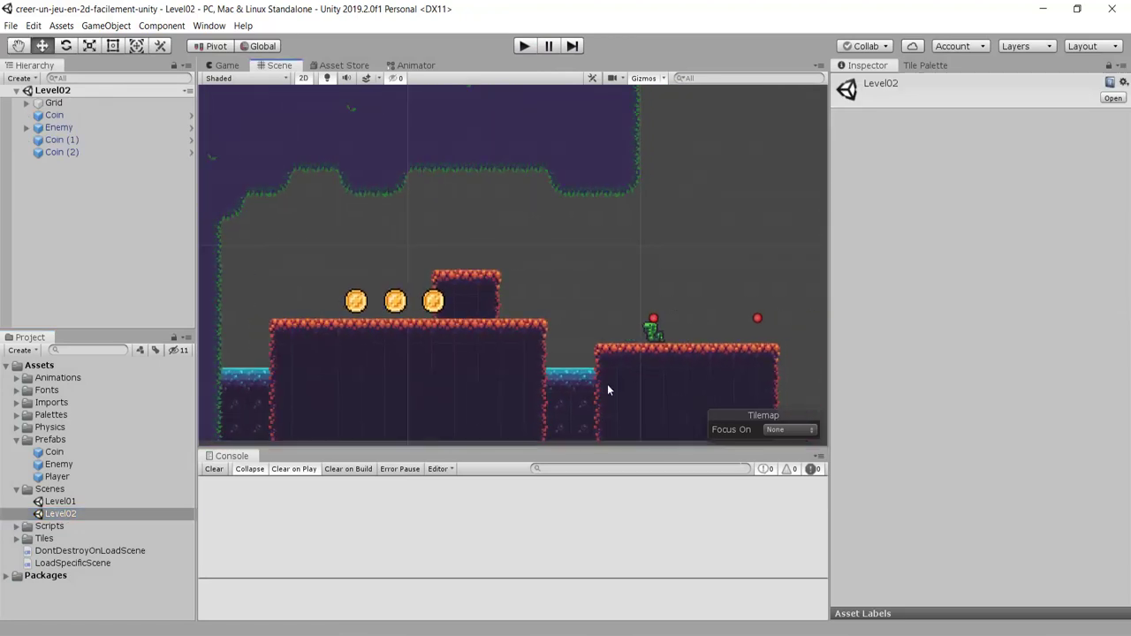
scroll(607, 385, up, 1)
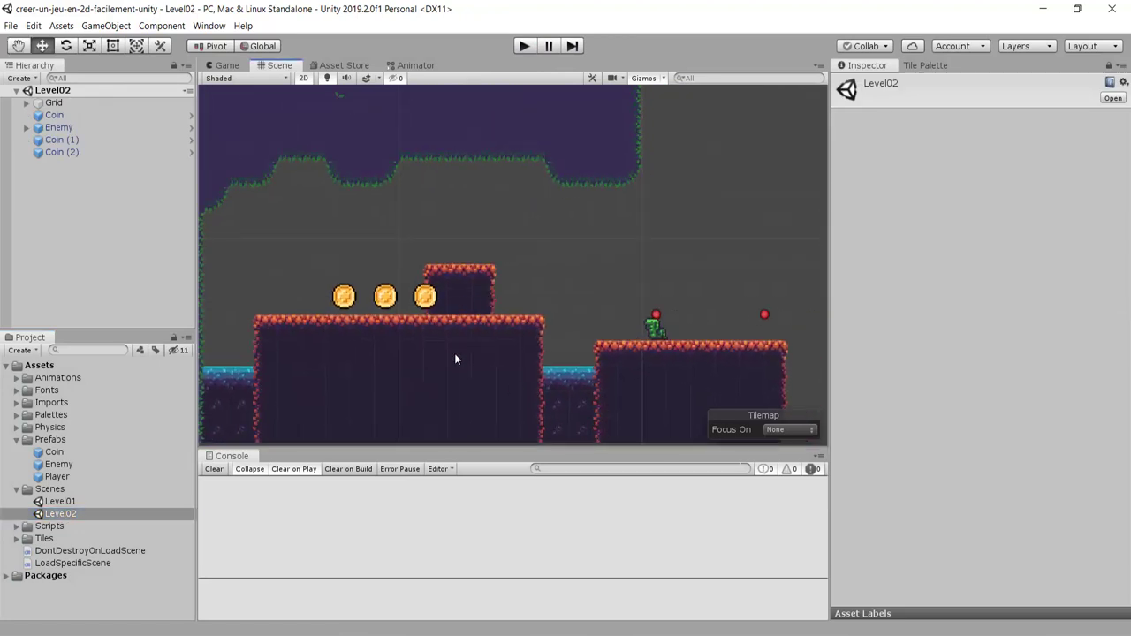
middle_drag(308, 303, 339, 305)
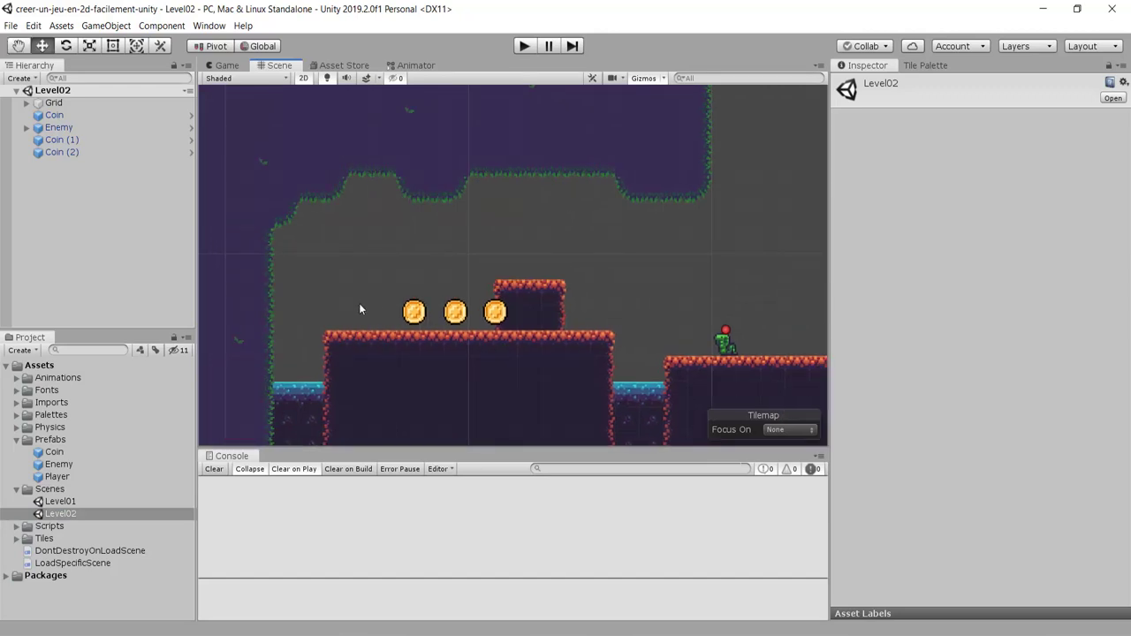
key(Right)
key(Down)
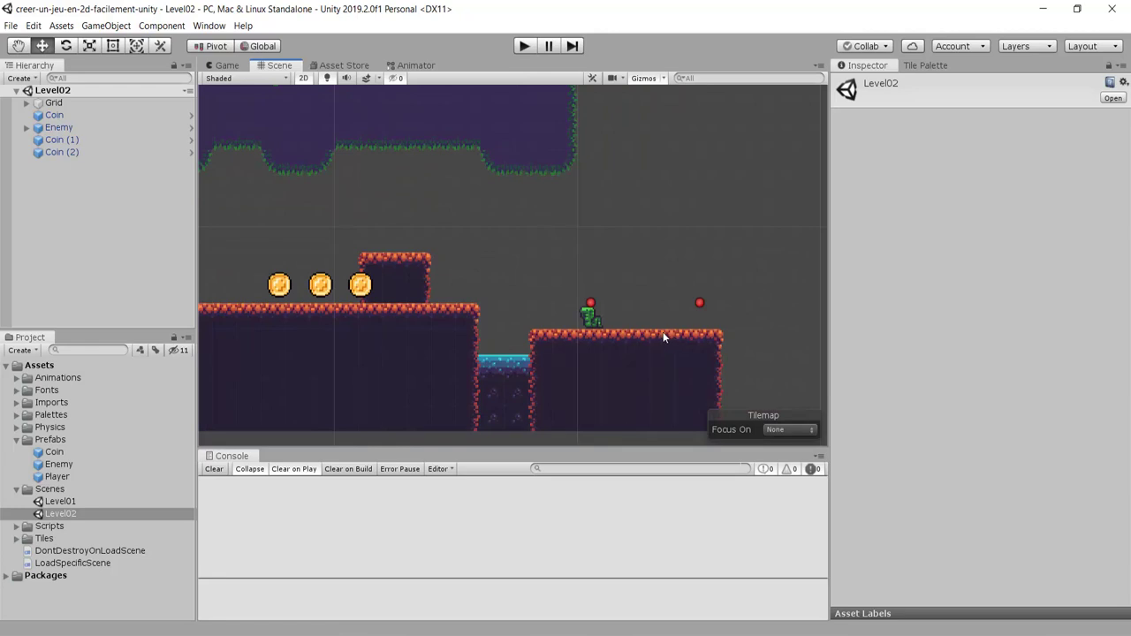
middle_drag(615, 275, 646, 286)
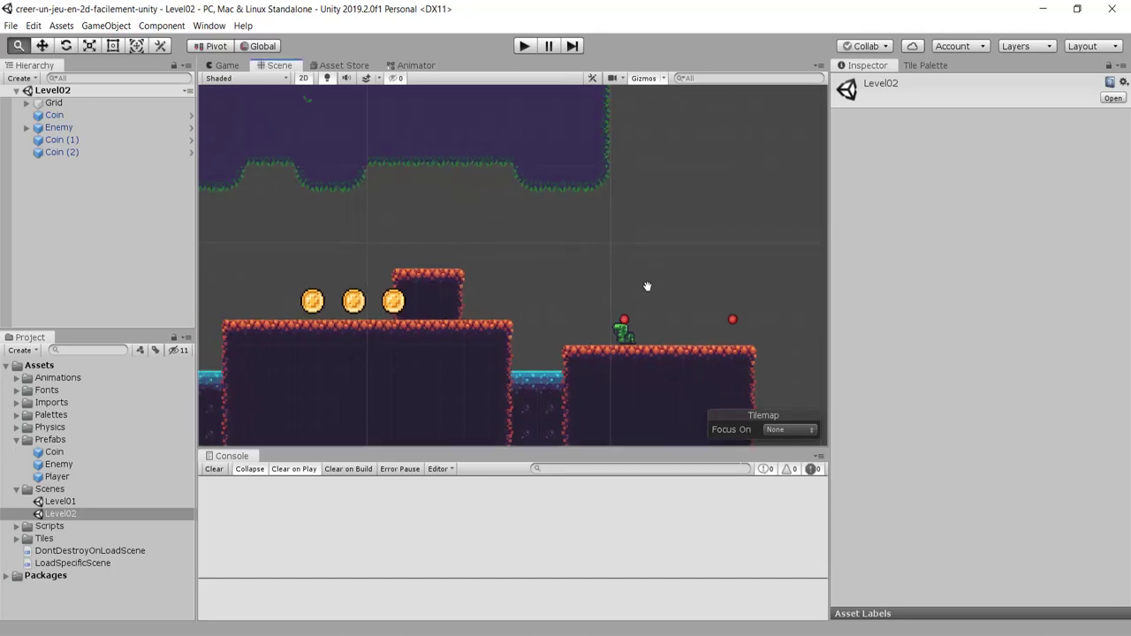
scroll(645, 285, down, 2)
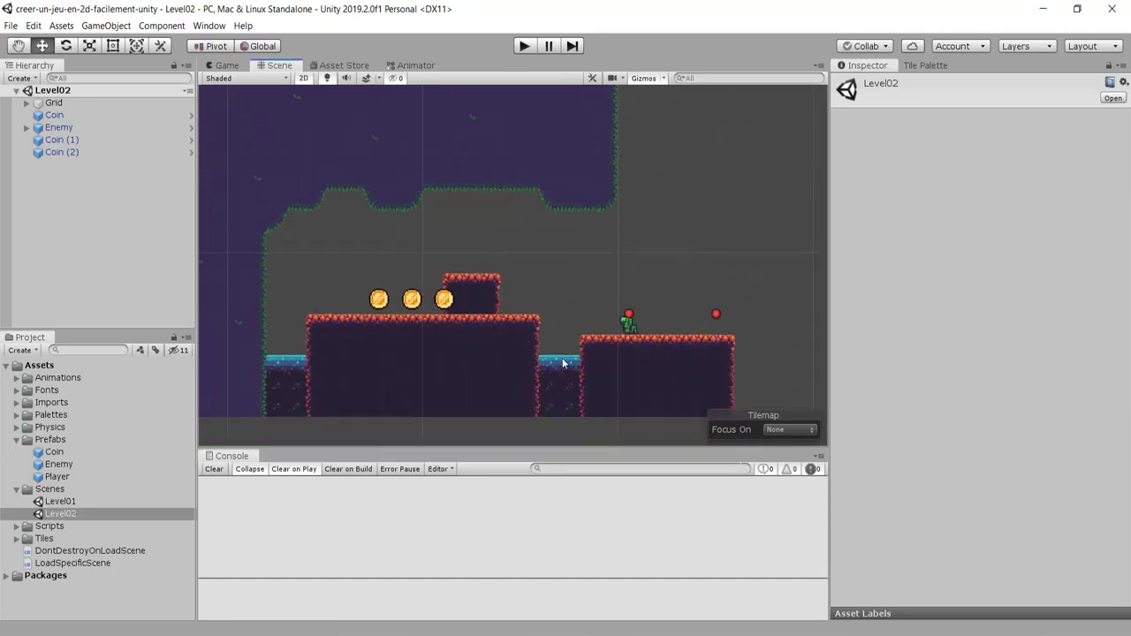
double_click(60, 501)
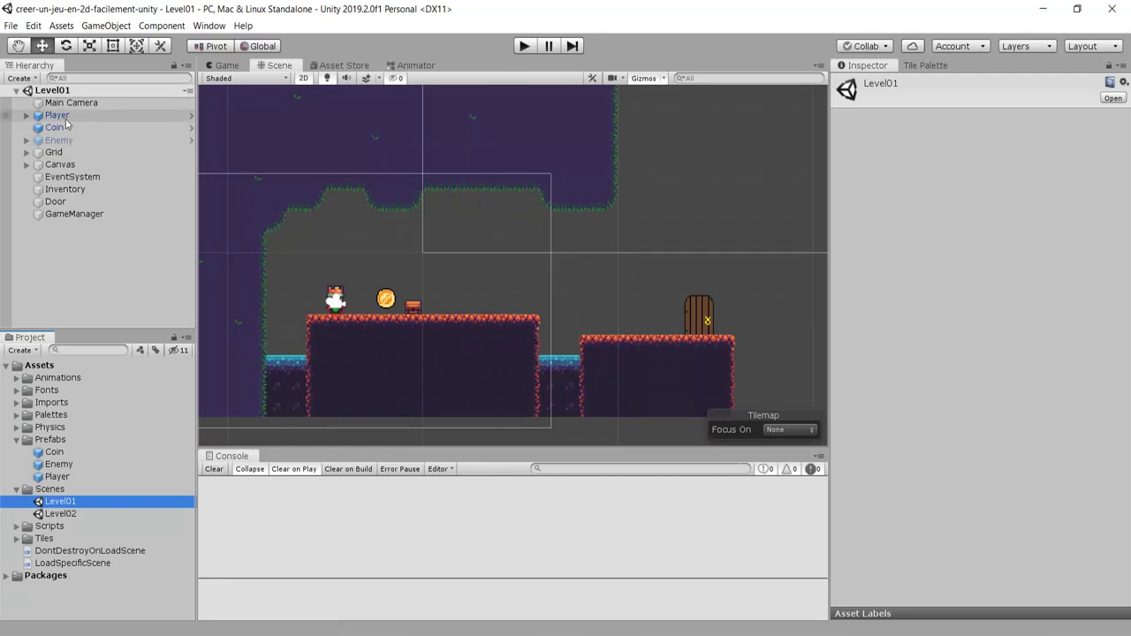
Start the game and walk the player through the door into Level02.
click(59, 115)
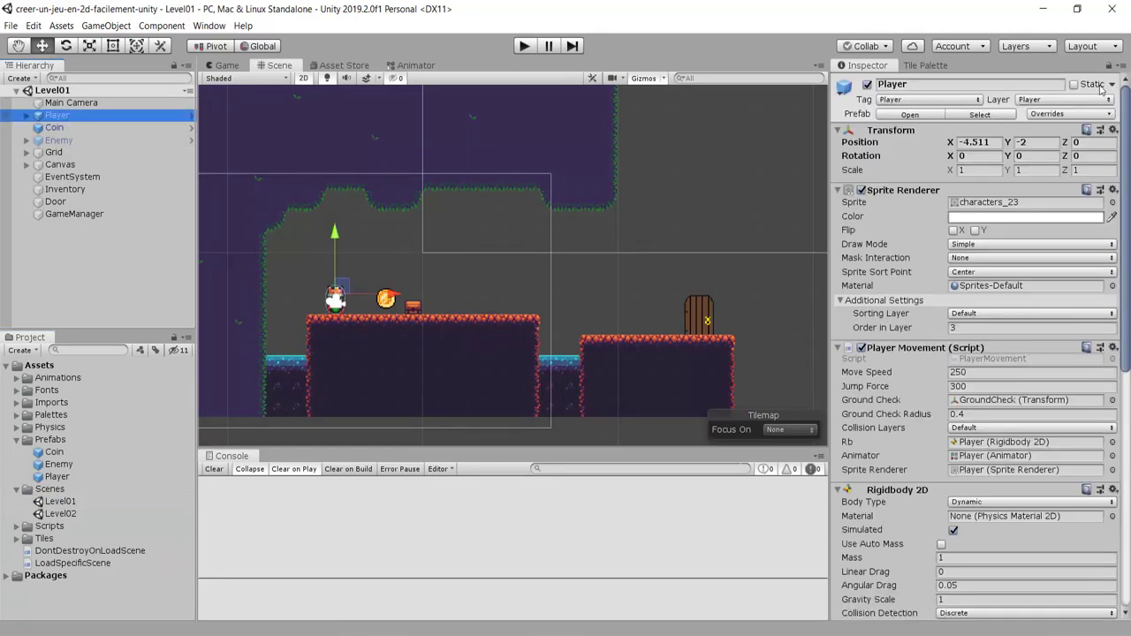
click(521, 48)
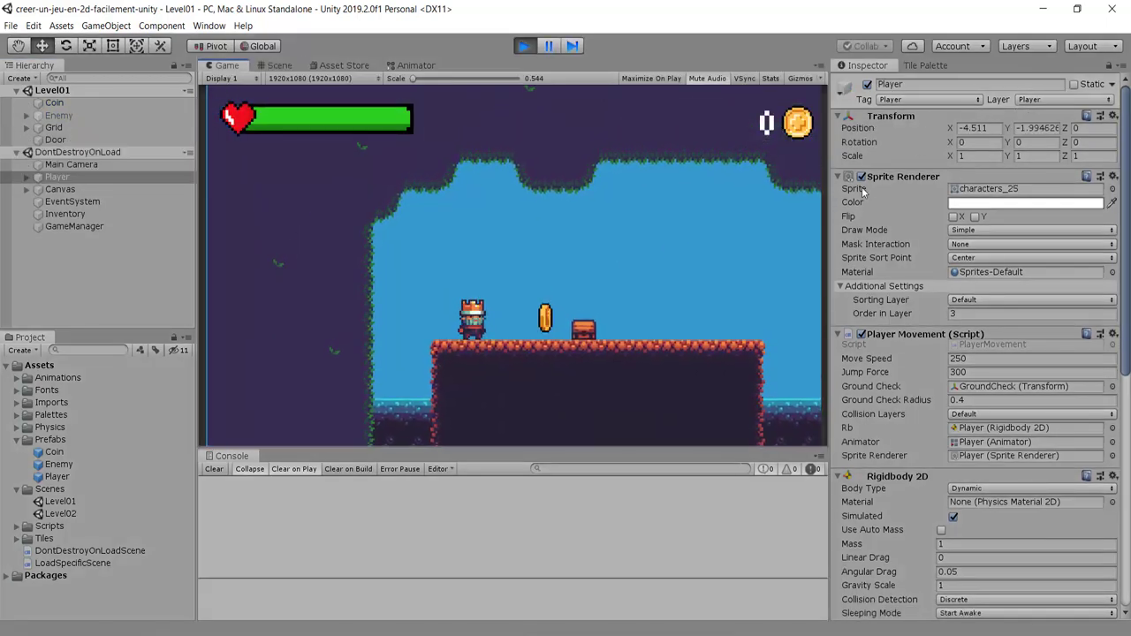
key(Right)
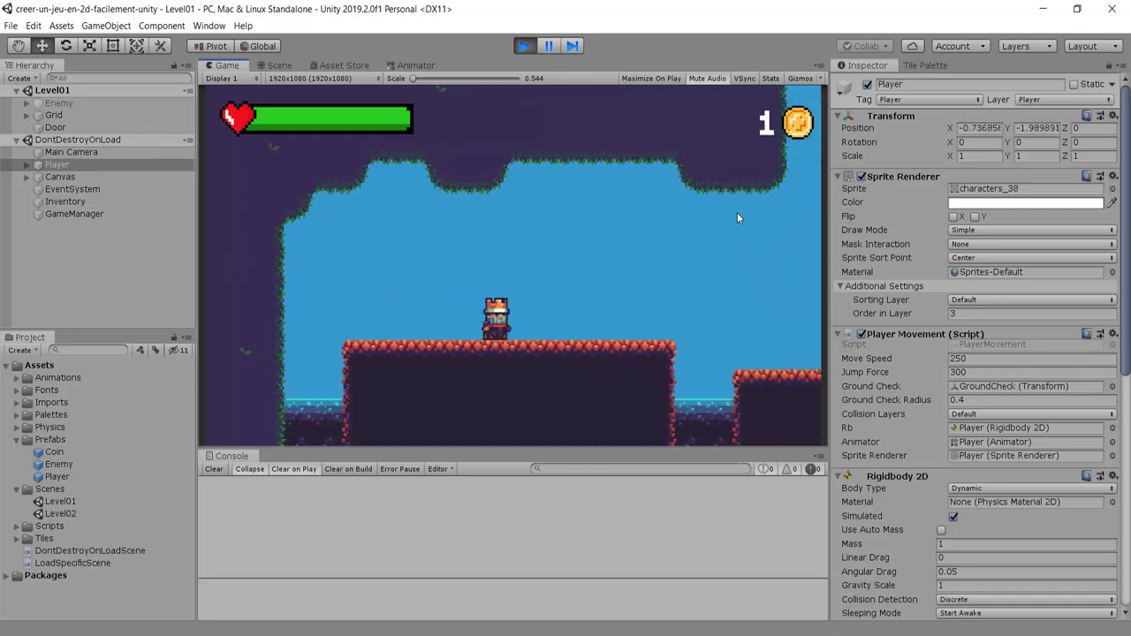
key(Right)
key(space)
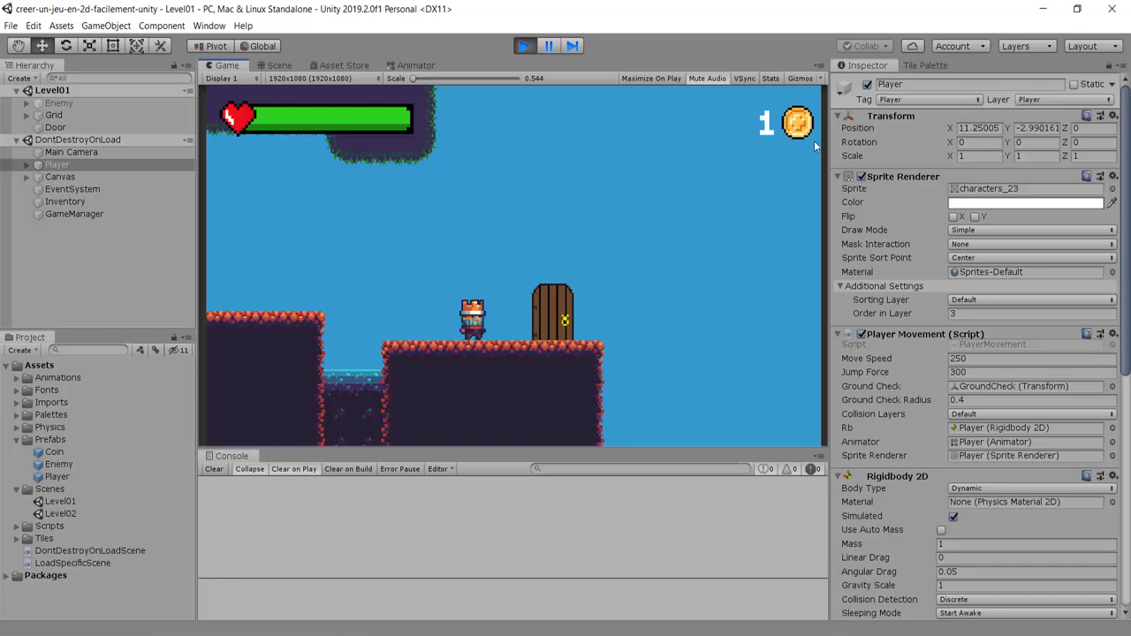
key(Right)
key(Right)
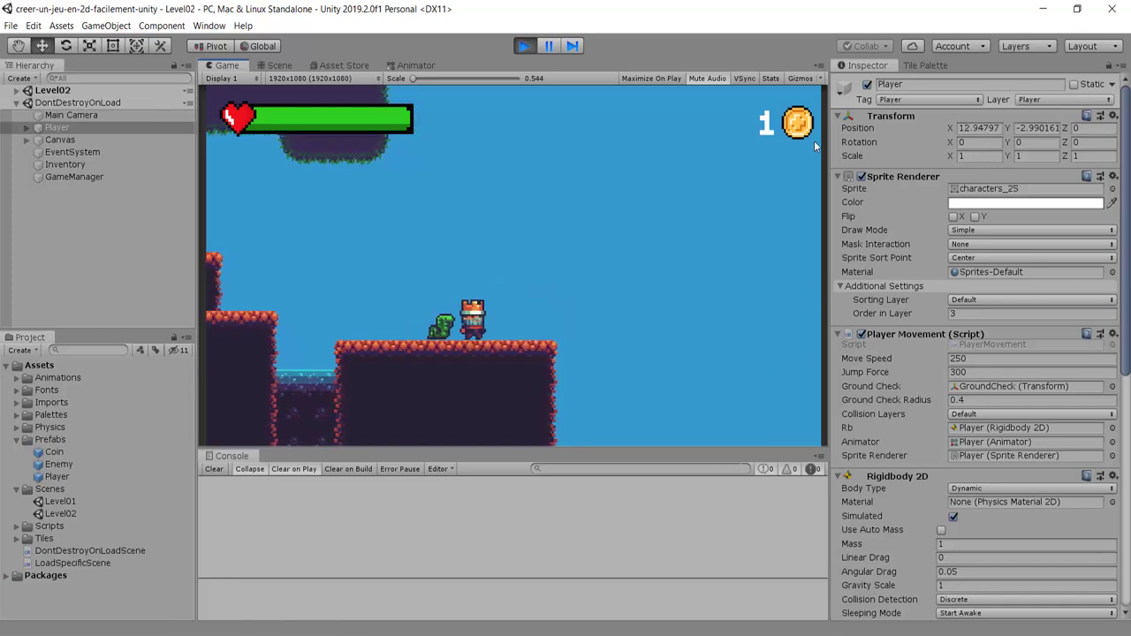
key(Right)
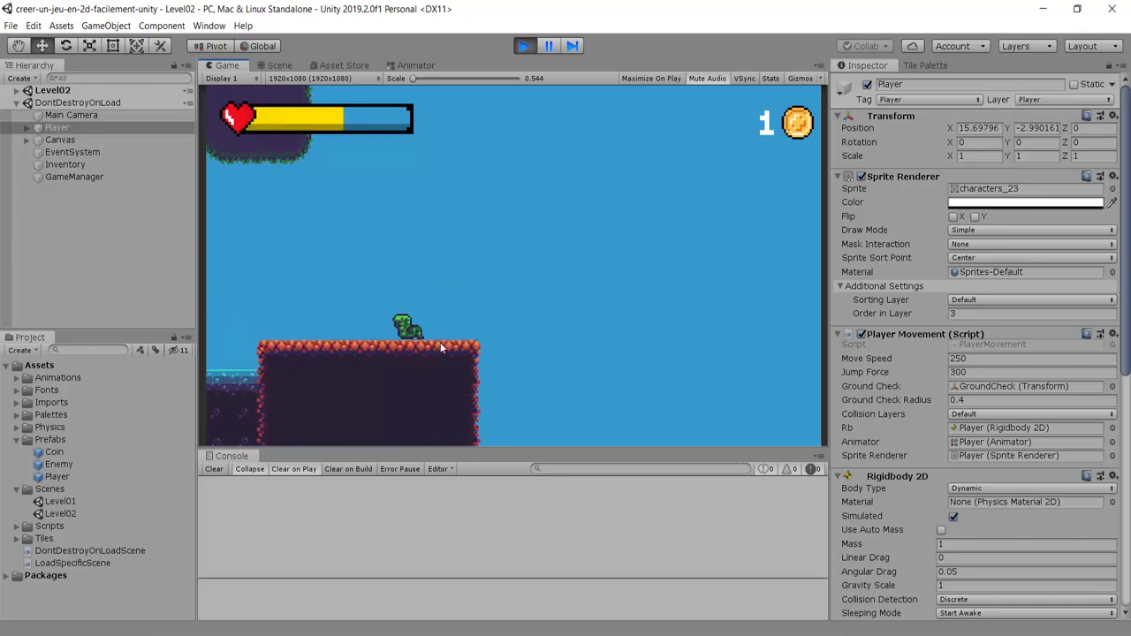
Run back and forth through Level02 collecting coins until the counter reads 4.
key(Left)
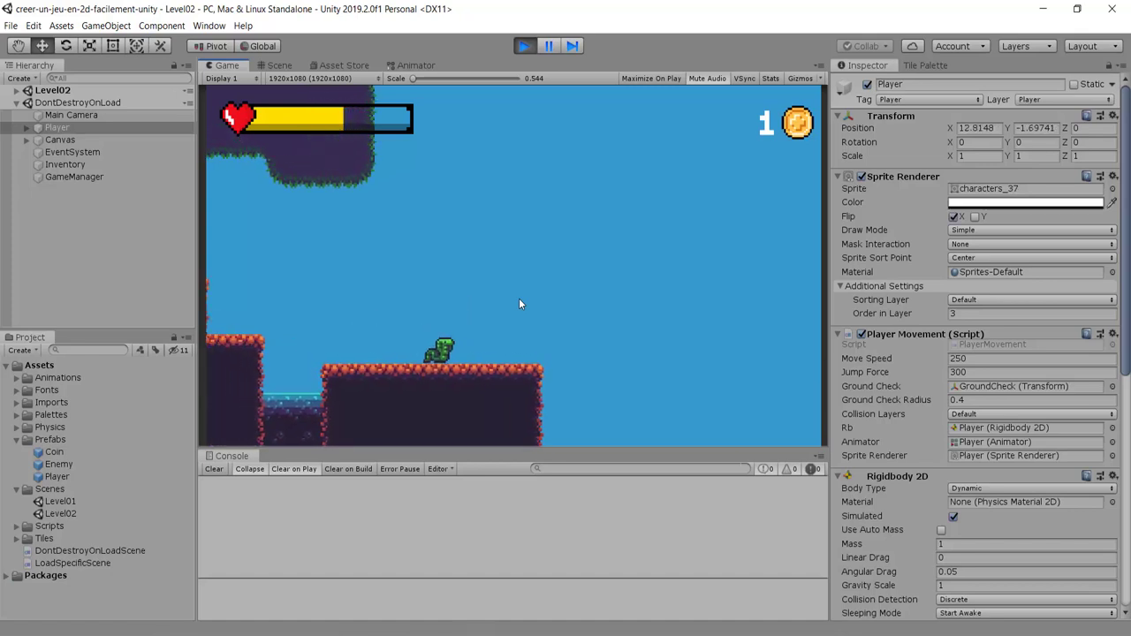
key(Left)
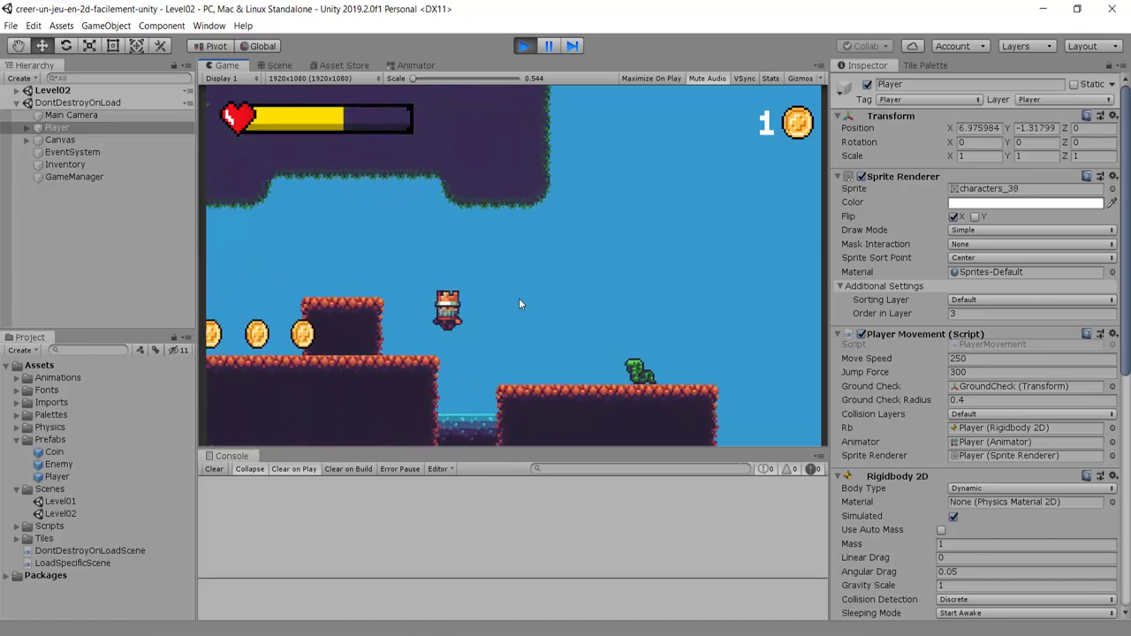
key(Left)
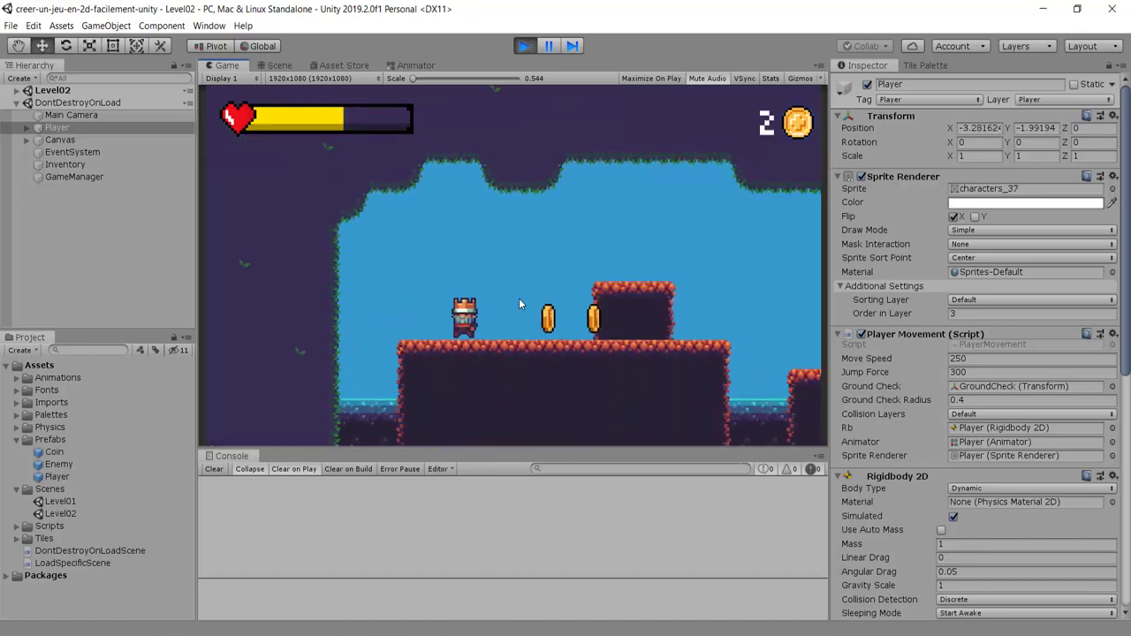
key(Right)
key(space)
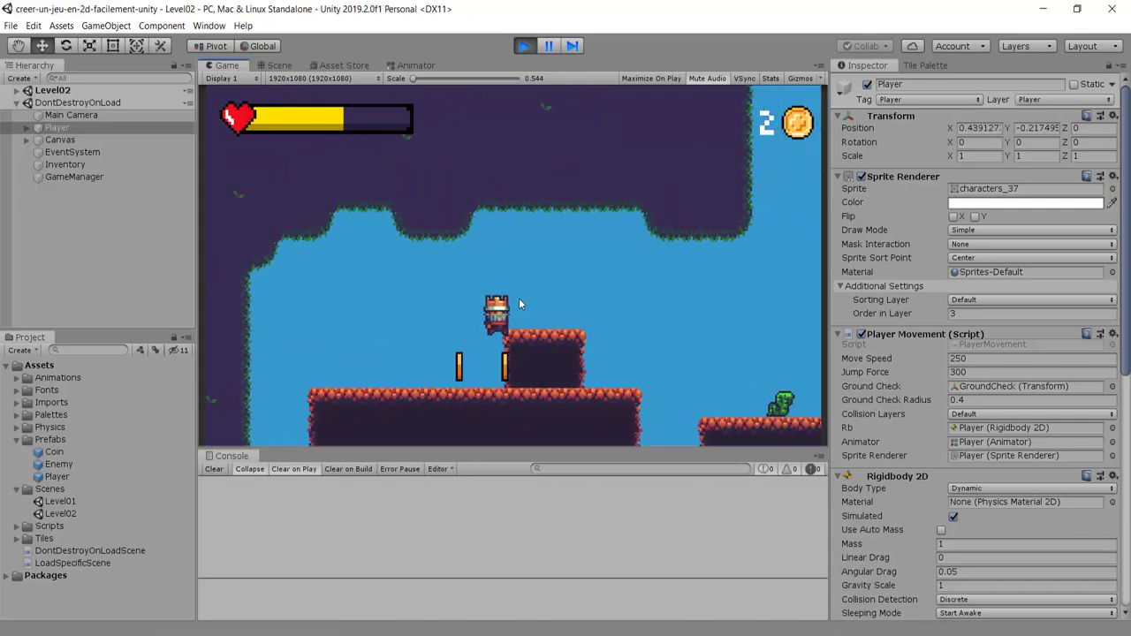
key(Left)
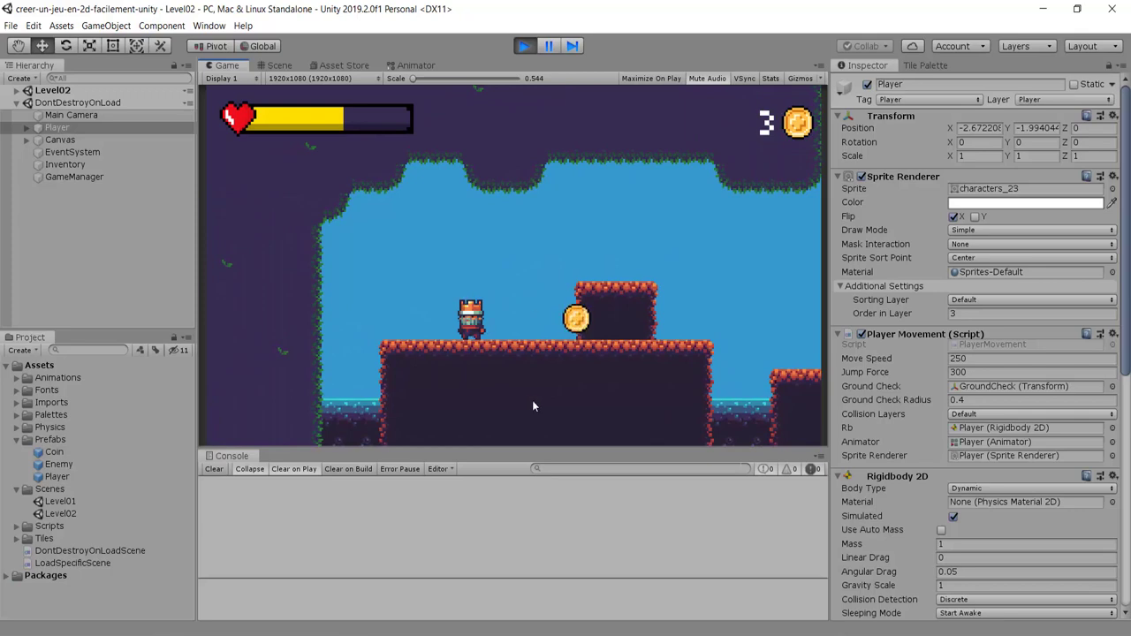
key(Left)
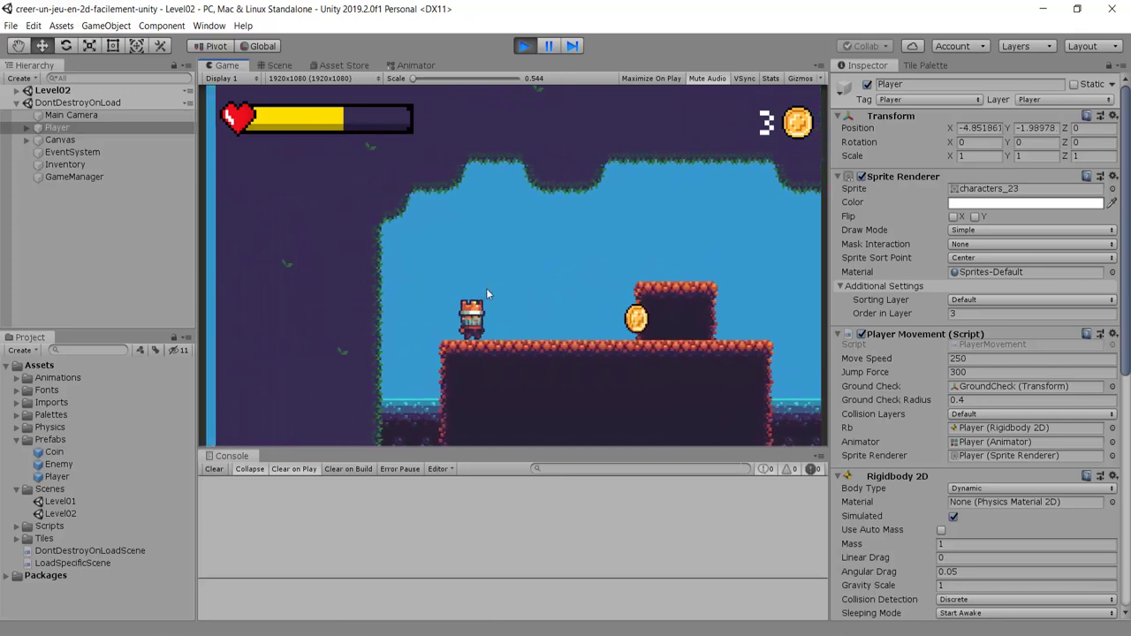
key(Right)
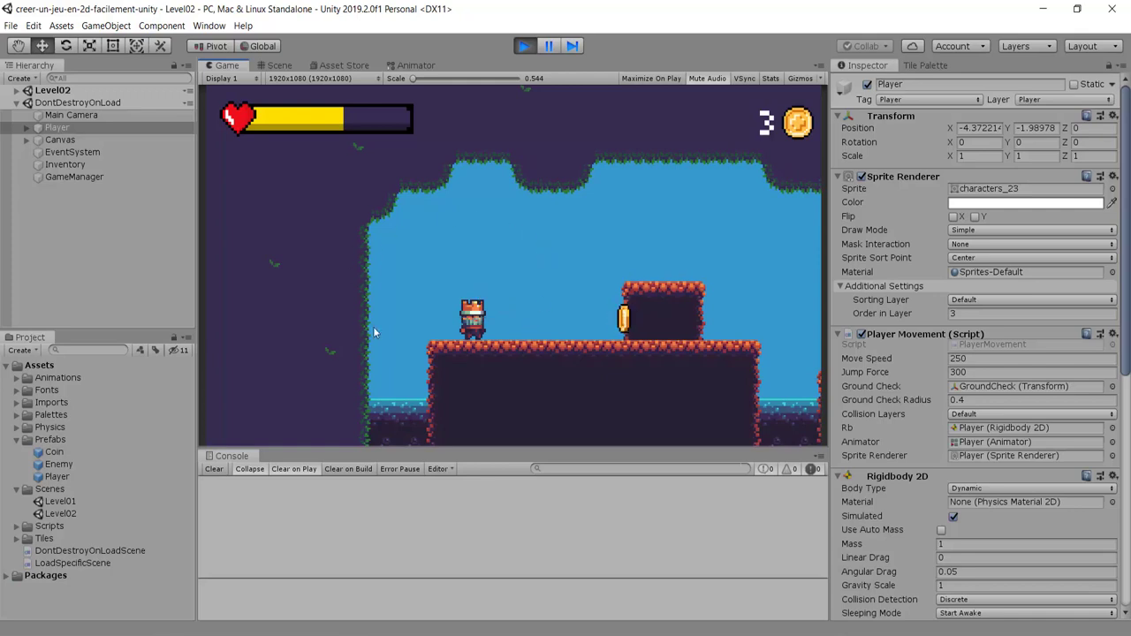
key(Right)
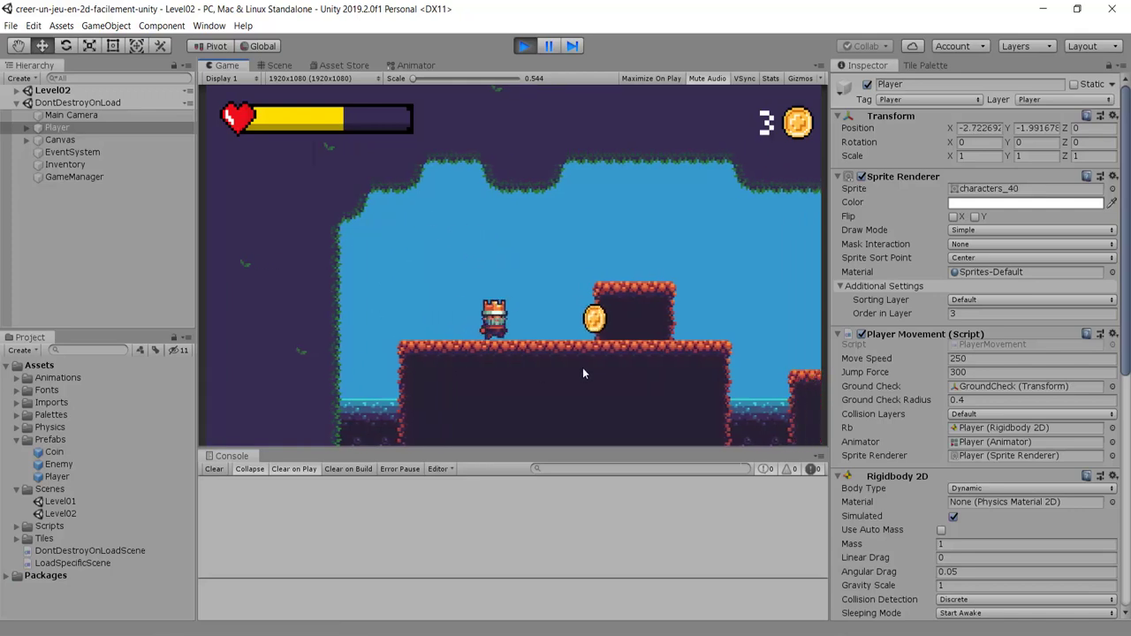
key(Right)
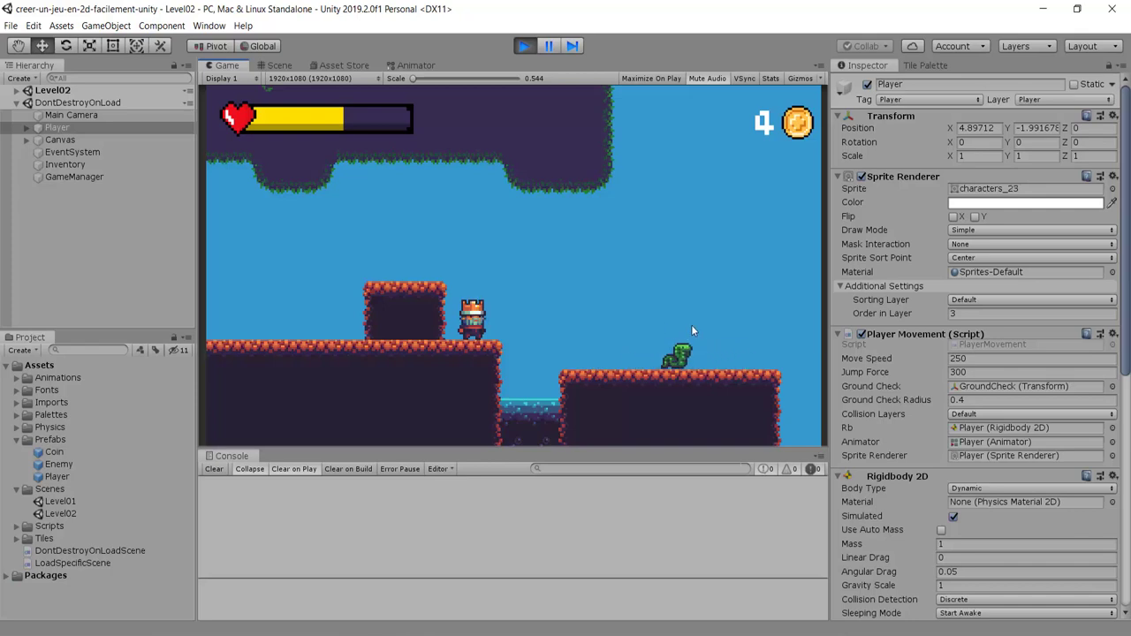
Stop the game and check Main Camera and Player in GameManager's Objects list.
click(523, 50)
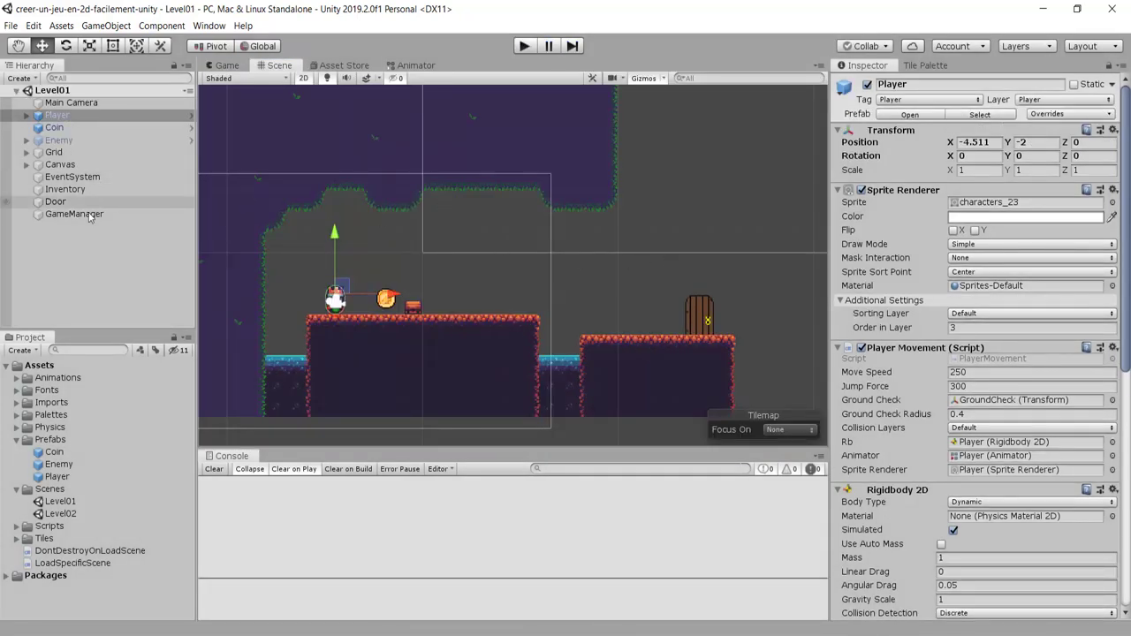
click(77, 214)
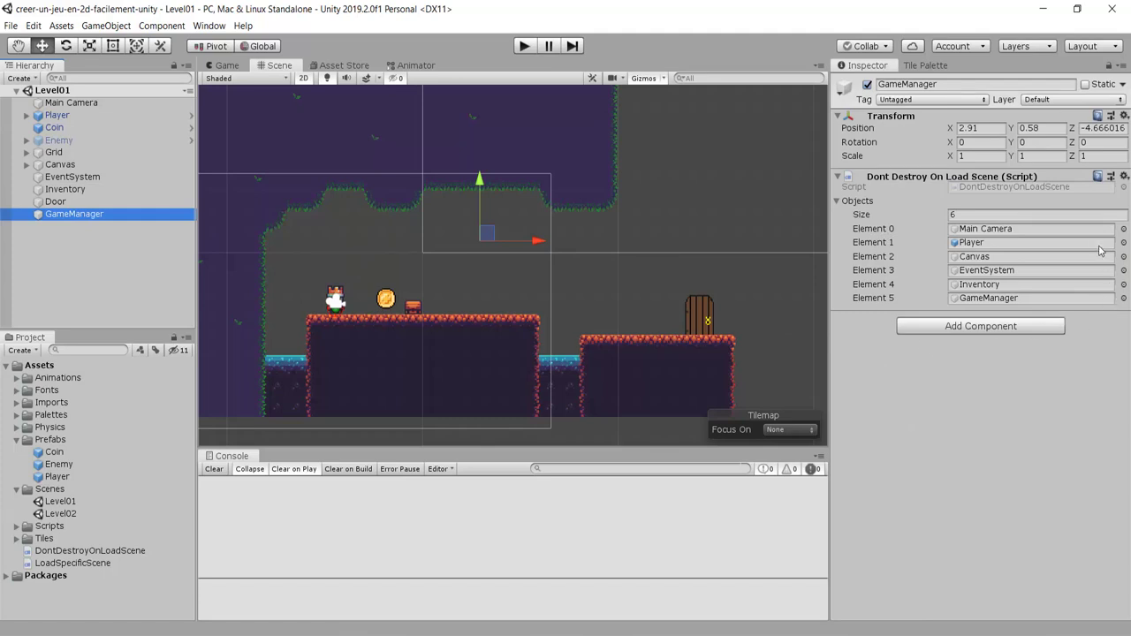
click(979, 244)
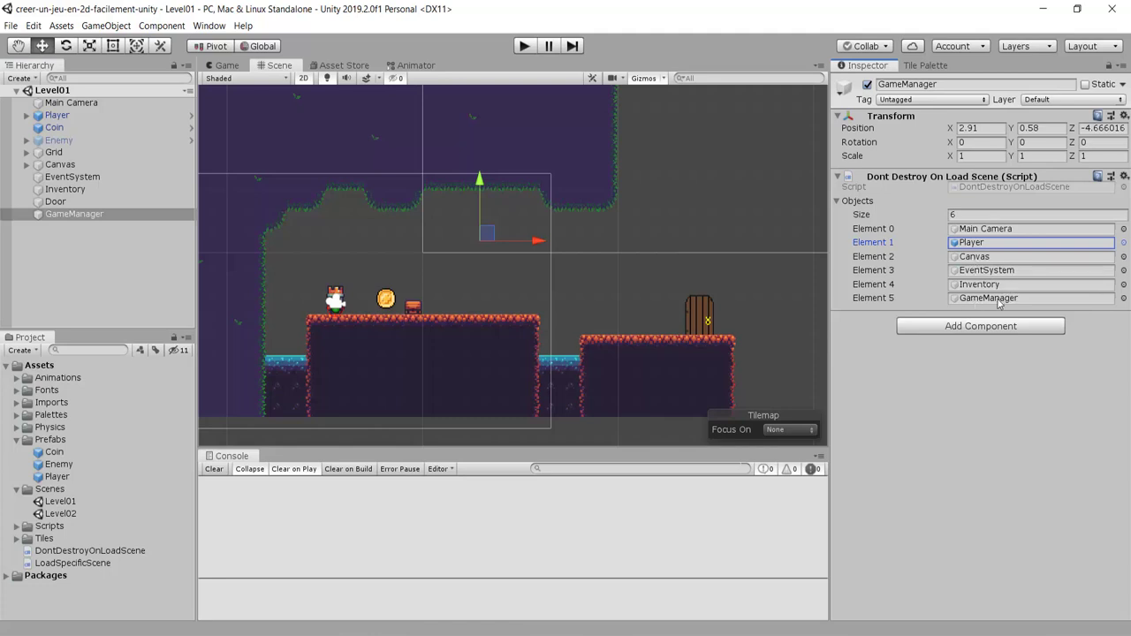
click(889, 230)
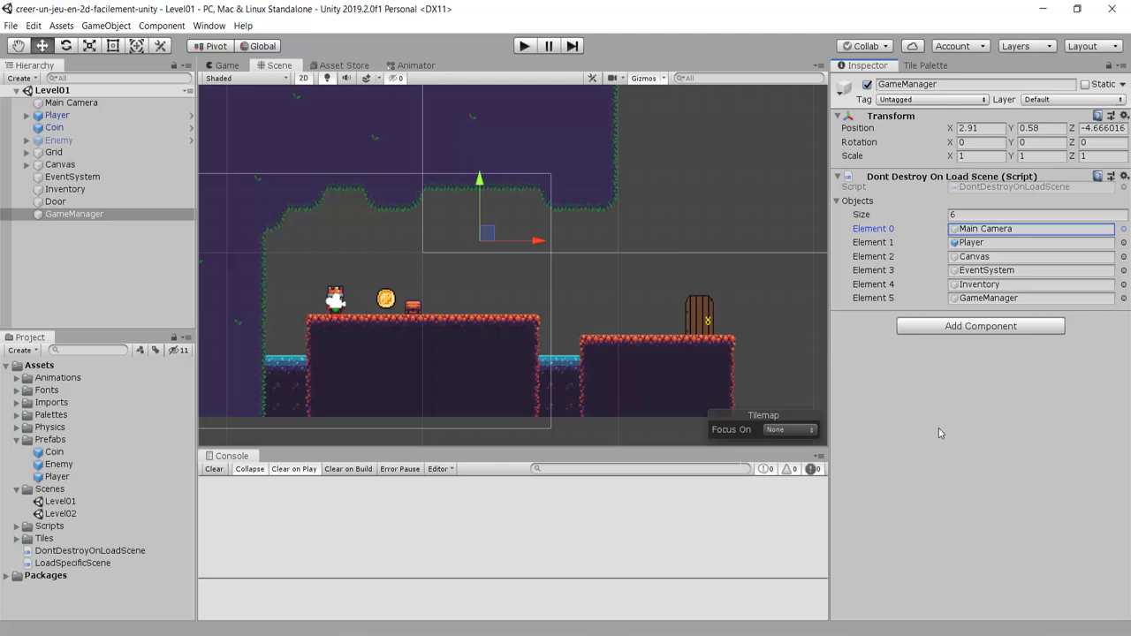
click(886, 246)
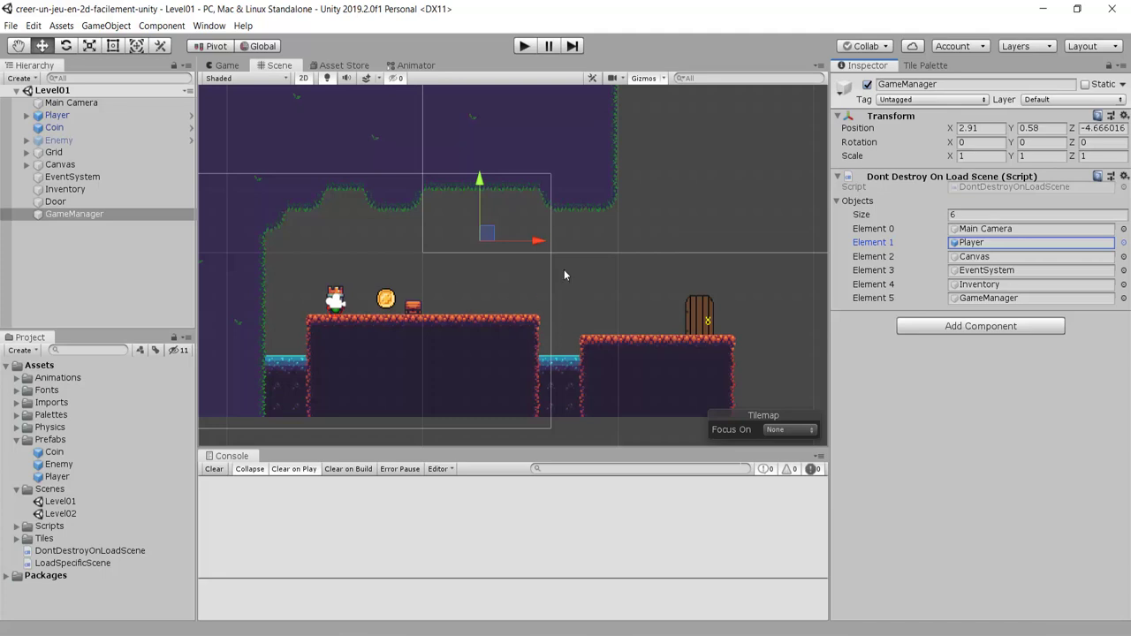
scroll(618, 256, up, 2)
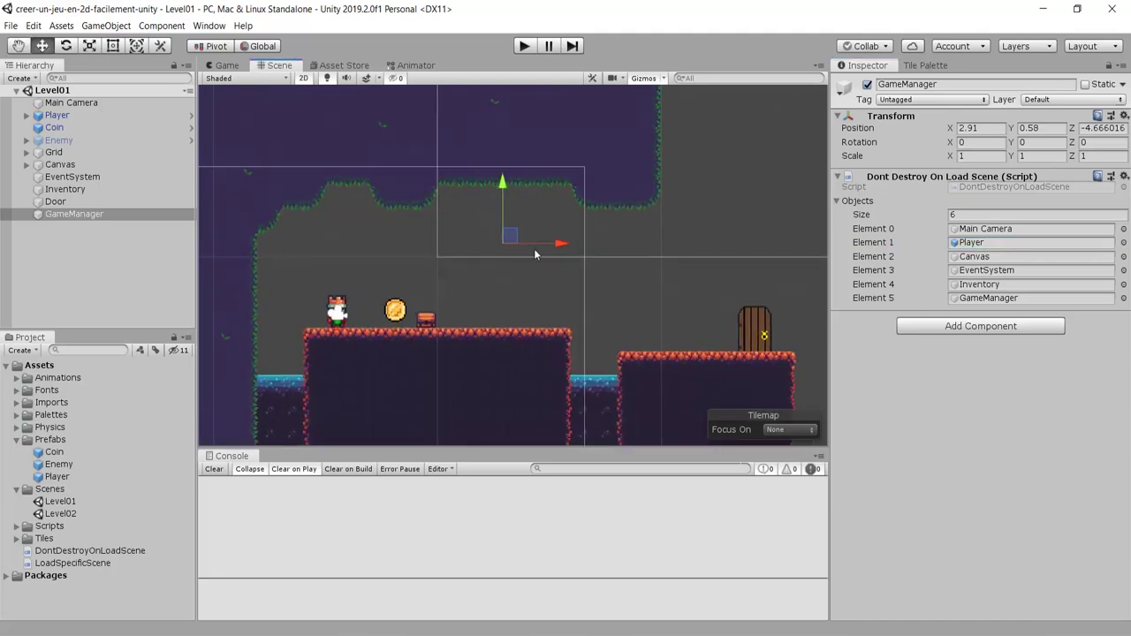
Open Level02 and place a new empty GameObject left of the coins.
click(55, 514)
double_click(53, 515)
scroll(324, 344, up, 2)
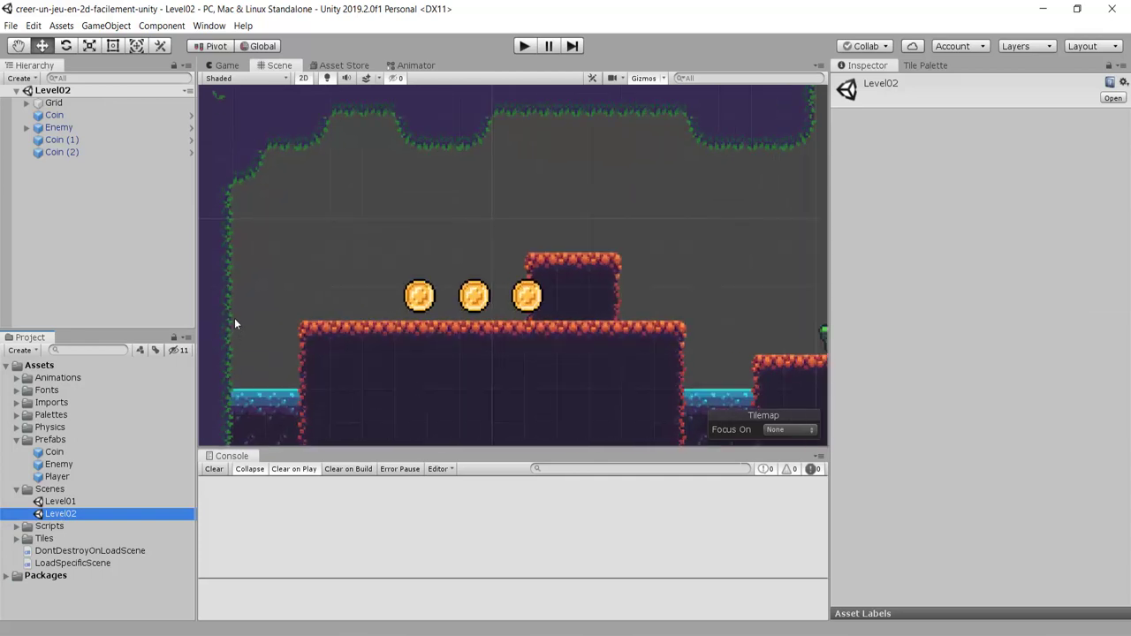
scroll(234, 300, up, 1)
right_click(78, 237)
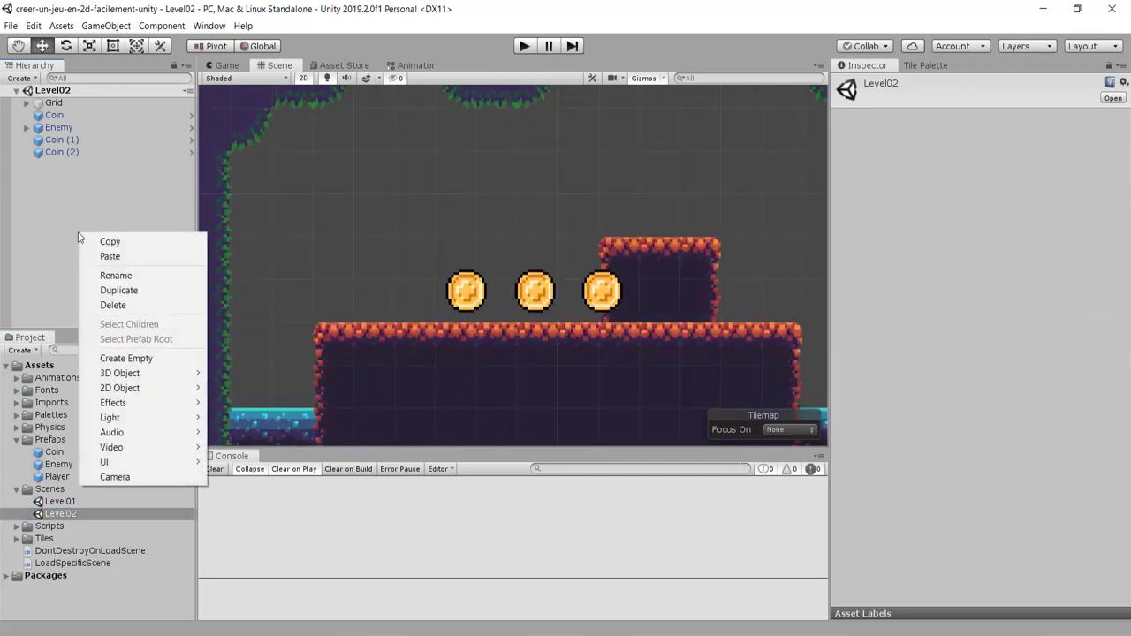
click(112, 360)
scroll(257, 266, up, 1)
scroll(244, 267, up, 1)
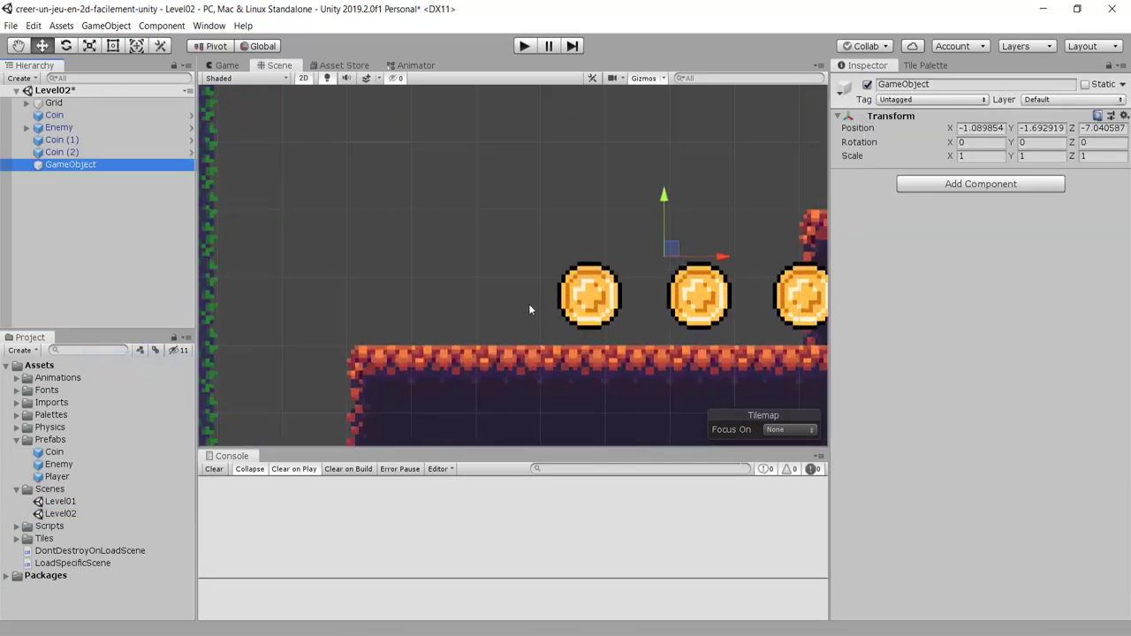
drag(675, 251, 442, 283)
Rename the object PlayerSpawn, give it a yellow label icon, and nudge its position.
click(933, 85)
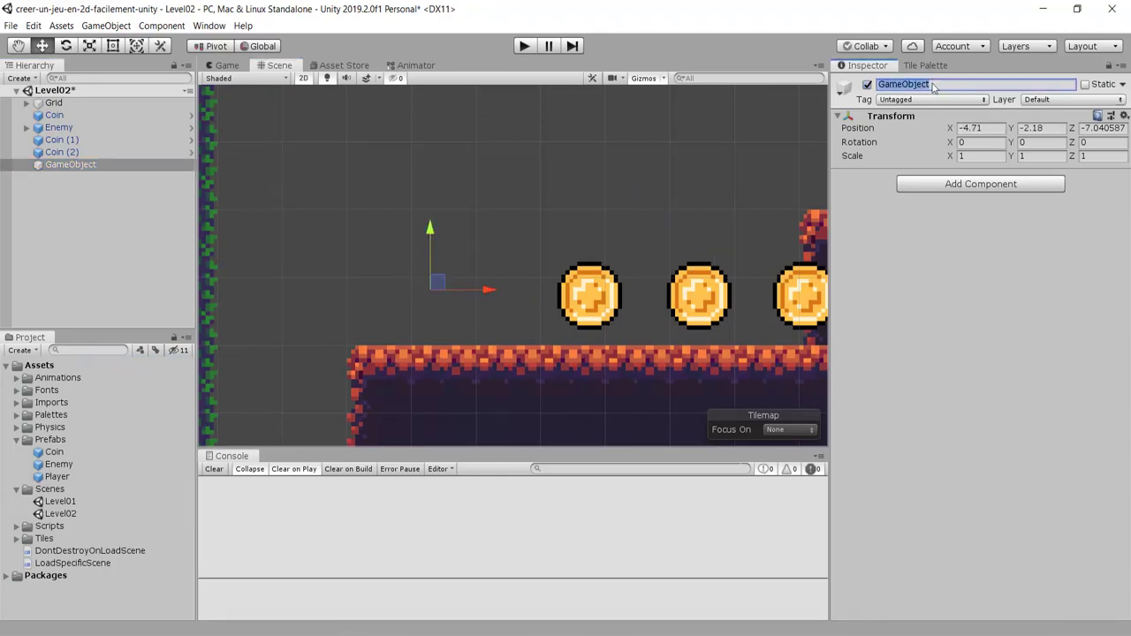
text(PlayerS)
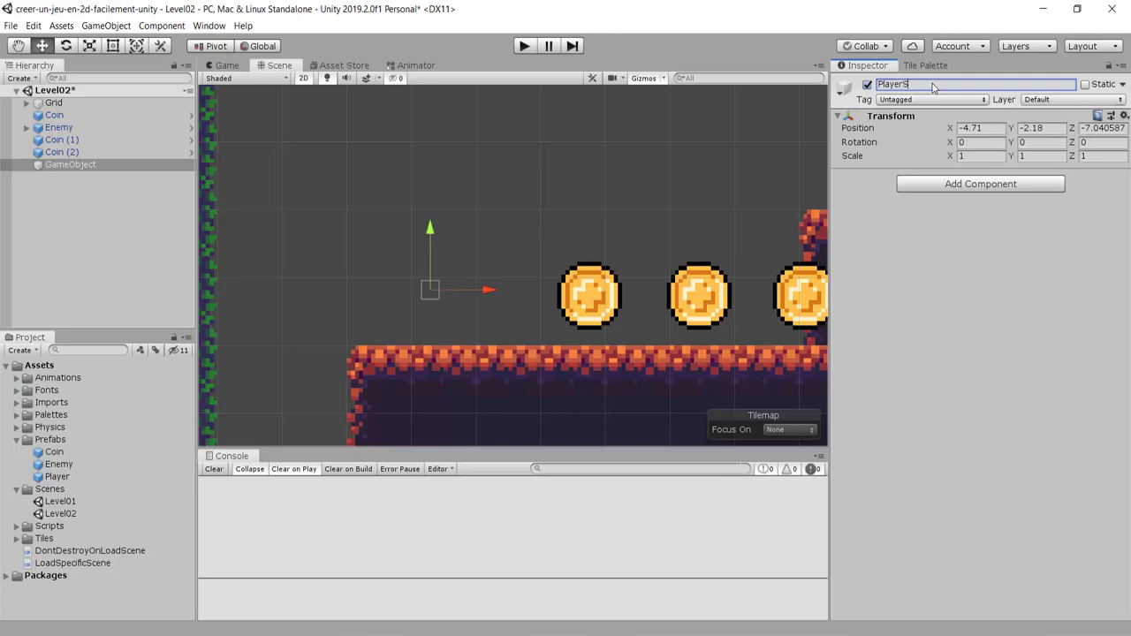
text(pawn)
key(Return)
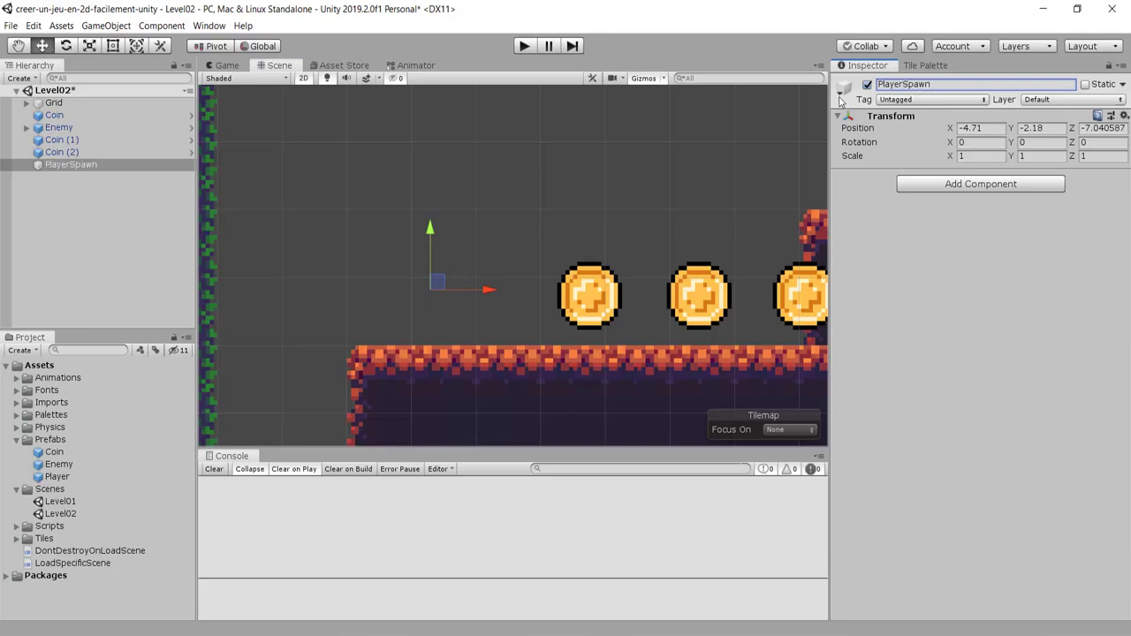
click(843, 92)
click(850, 134)
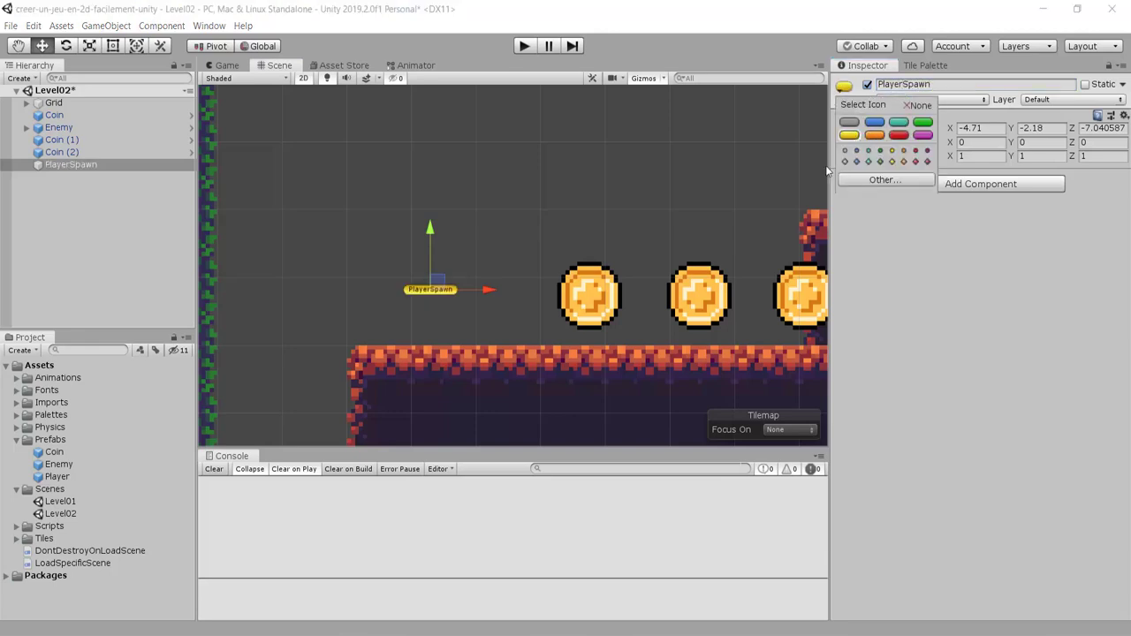
scroll(669, 207, down, 2)
scroll(604, 216, down, 2)
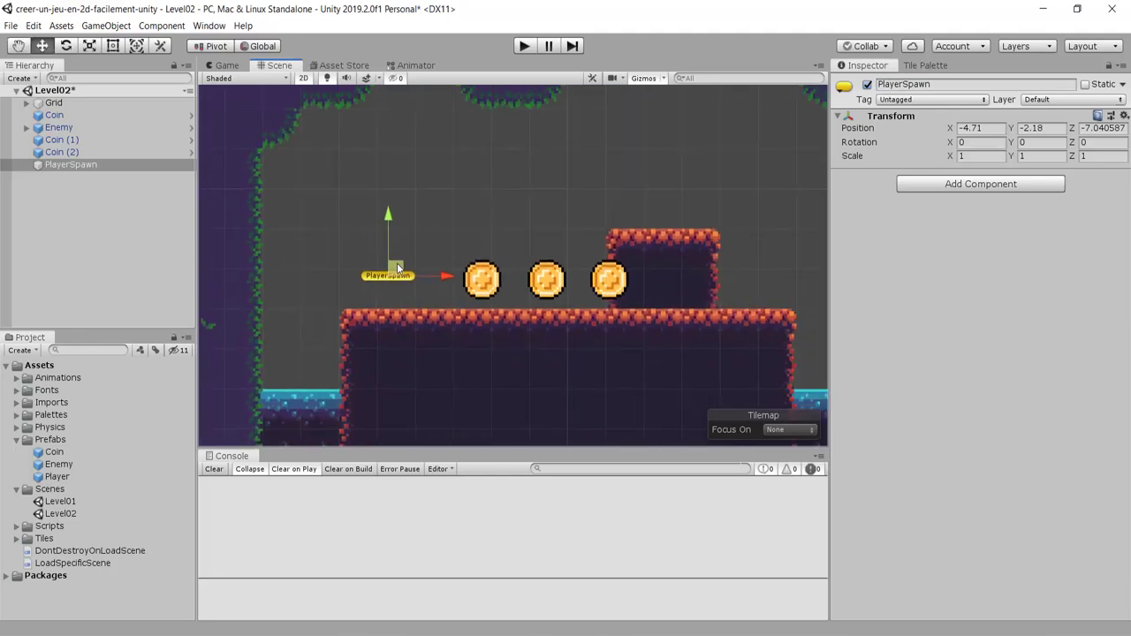
drag(397, 268, 407, 266)
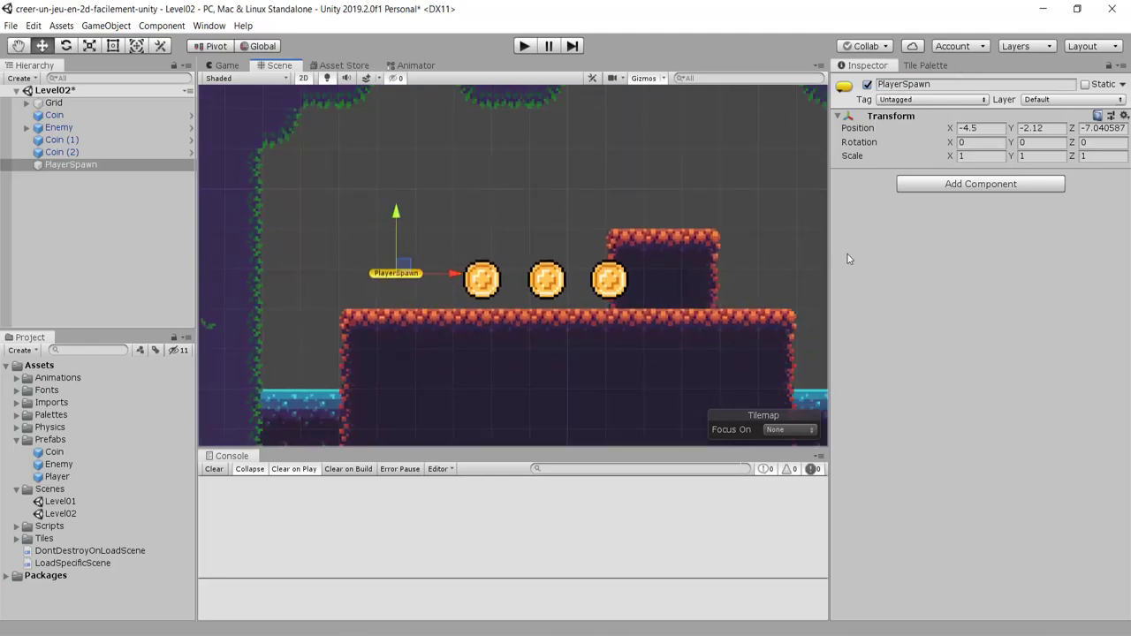
Add a new SpawnPlayer script component to PlayerSpawn.
click(975, 187)
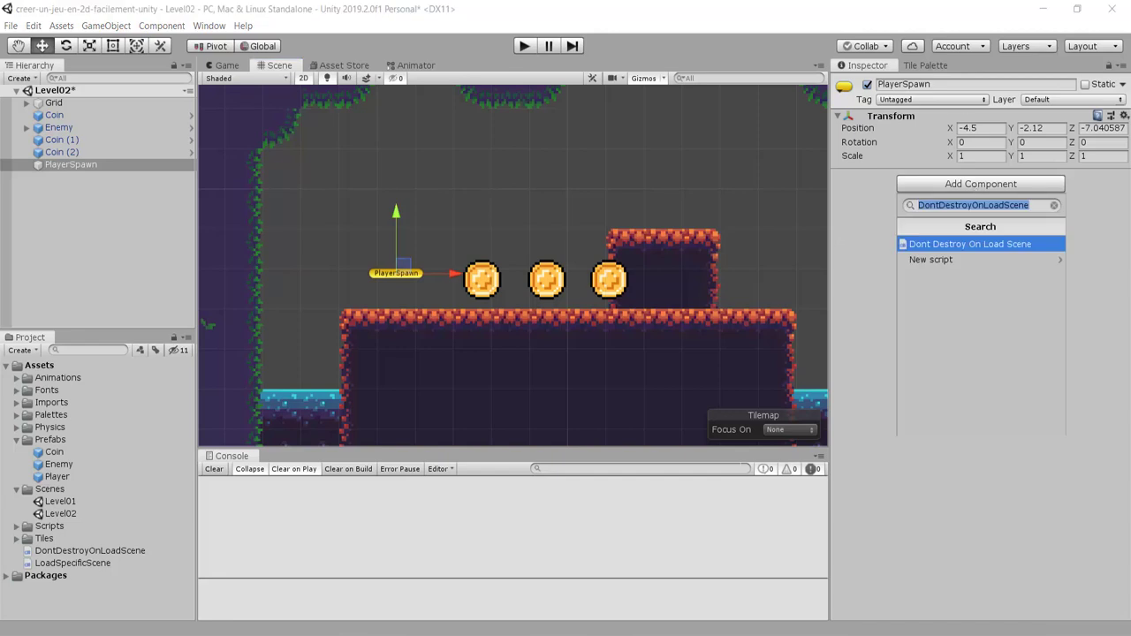
text(SpawnPlayer)
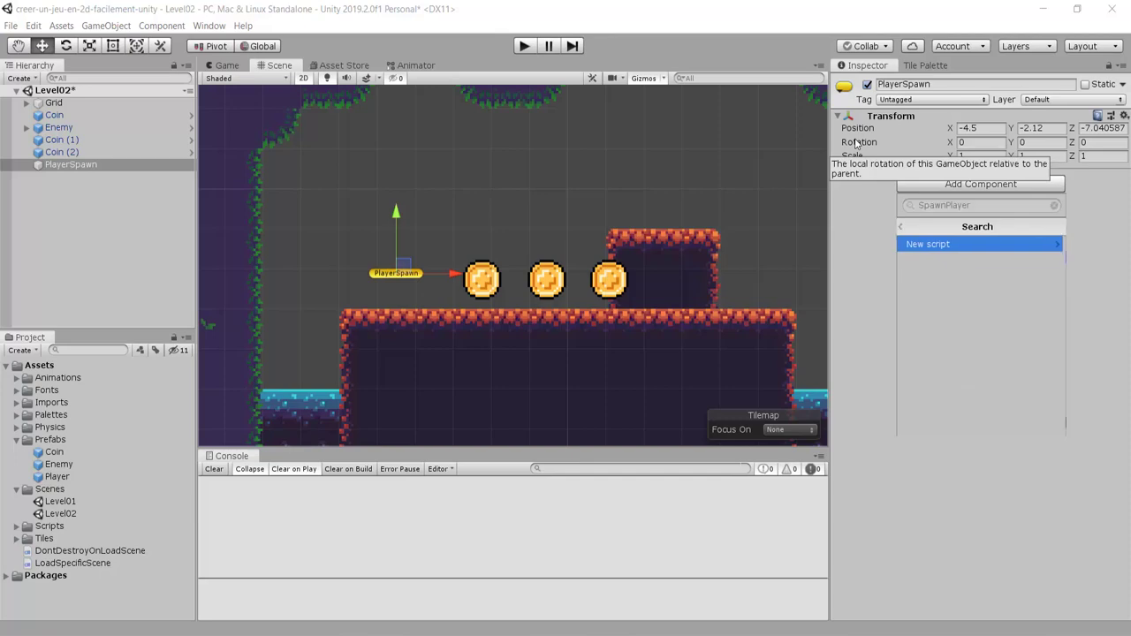
key(Return)
key(Return)
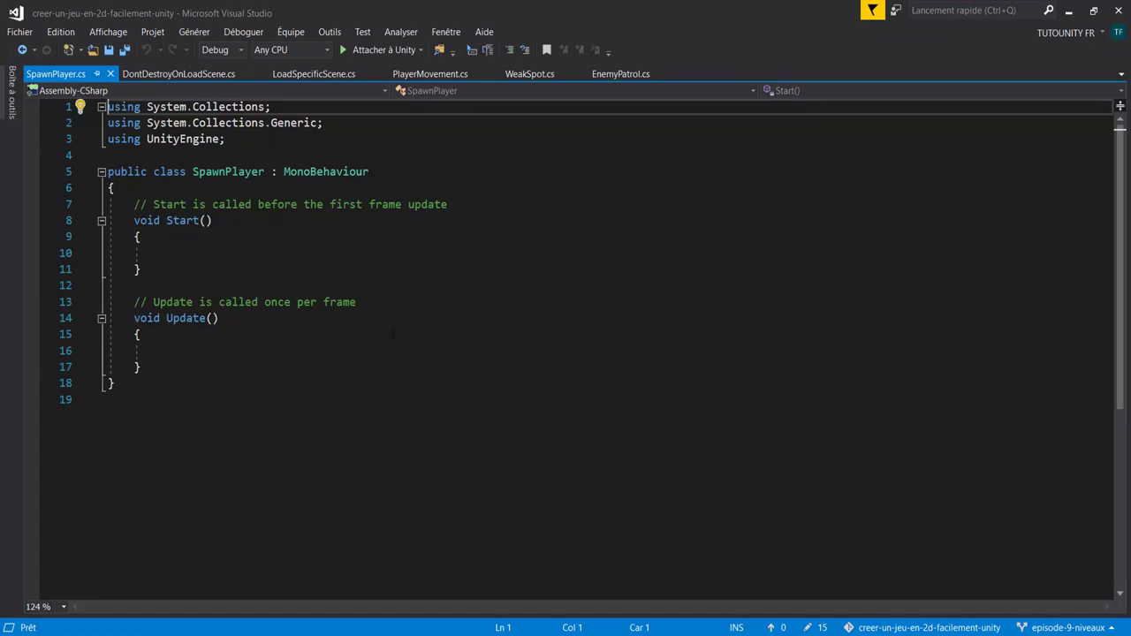
Rename the SpawnPlayer script asset to PlayerSpawn and open PlayerSpawn.cs in Visual Studio.
key(alt+Tab)
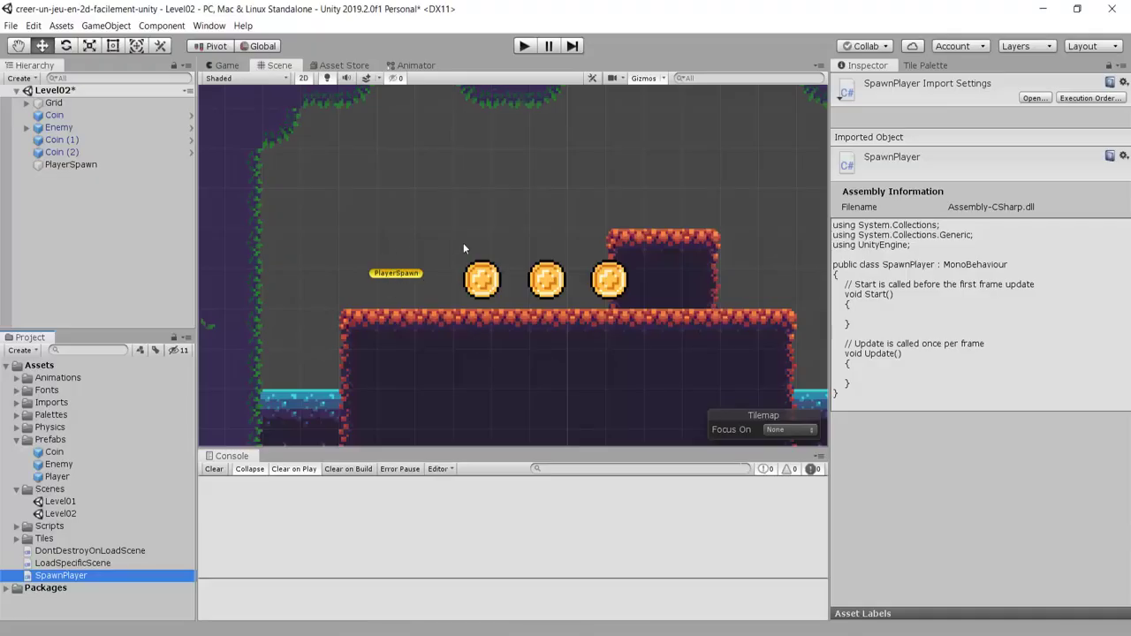
scroll(502, 240, down, 2)
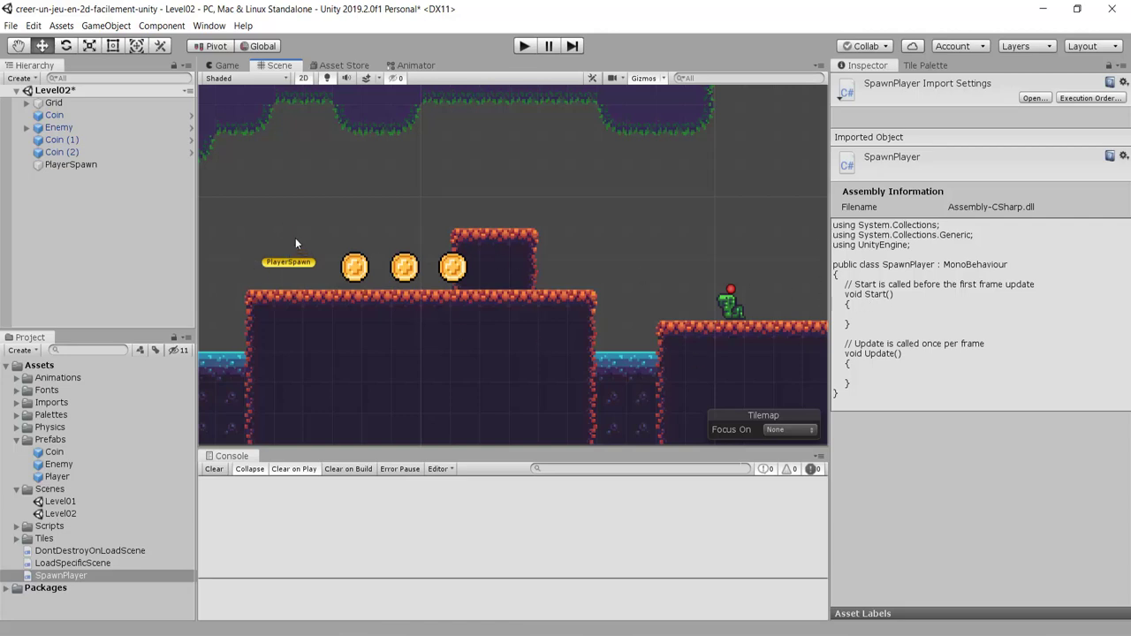
scroll(266, 265, up, 3)
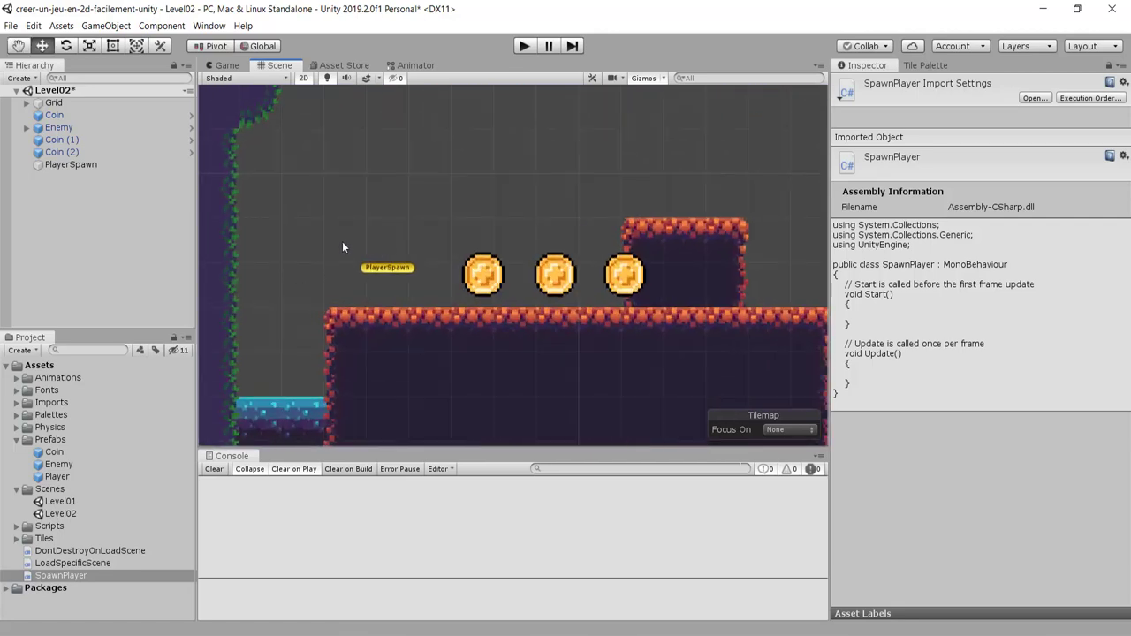
scroll(405, 275, down, 1)
scroll(405, 276, down, 2)
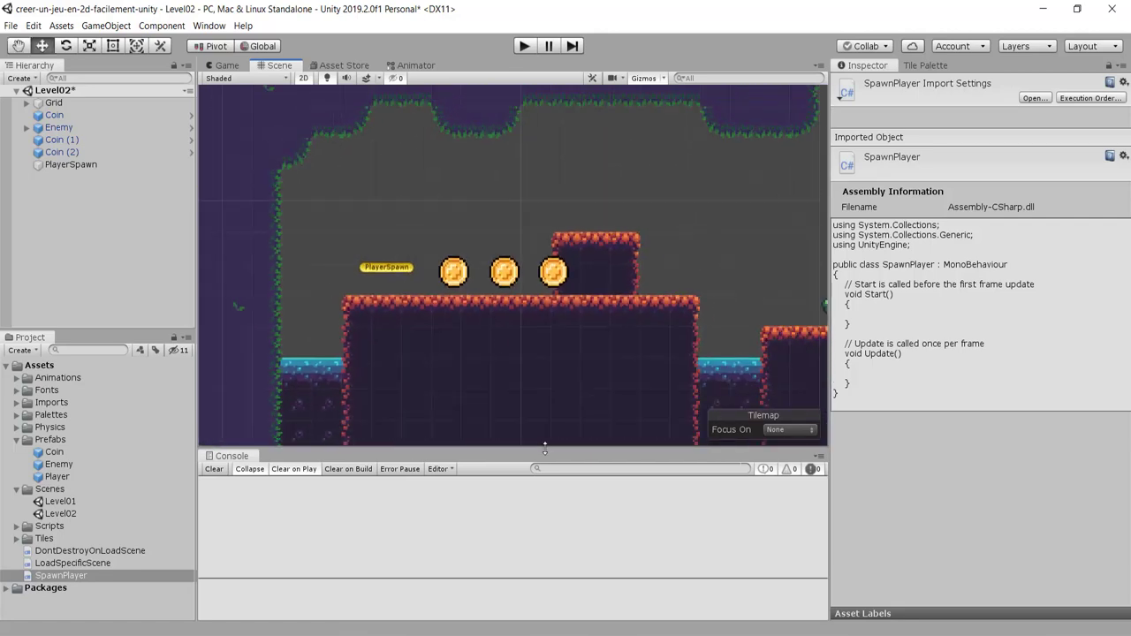
click(60, 577)
key(F2)
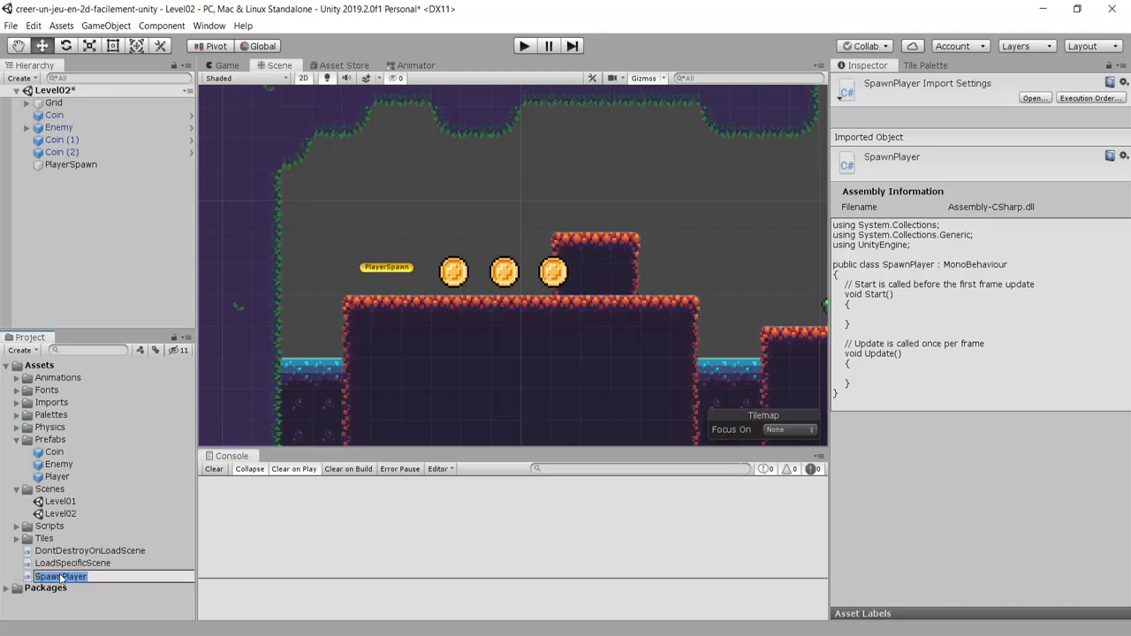
key(BackSpace)
text(Player)
text(Spawn)
key(Return)
double_click(60, 575)
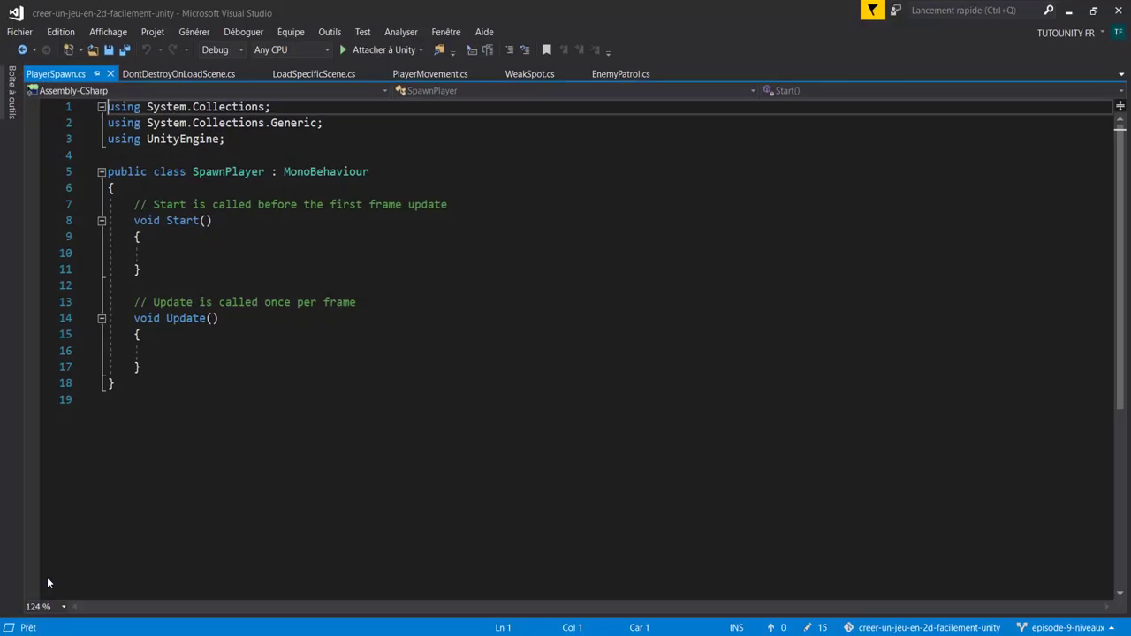
Rename the class from SpawnPlayer to PlayerSpawn and save the script.
click(192, 171)
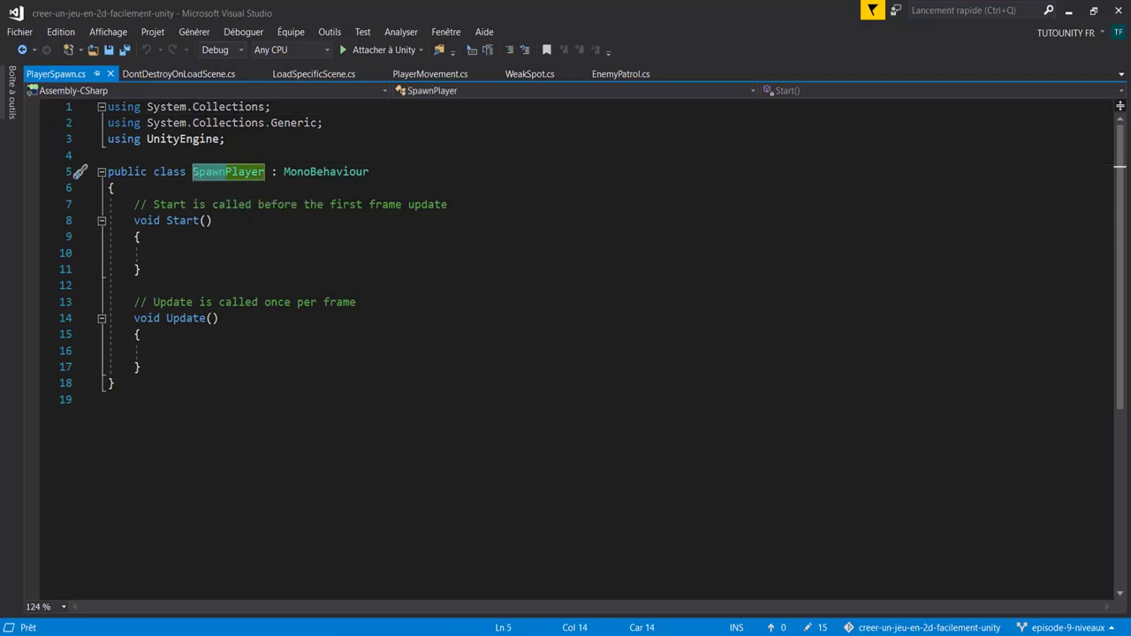
key(Delete)
key(Delete)
key(Delete)
click(232, 171)
text(Spawn)
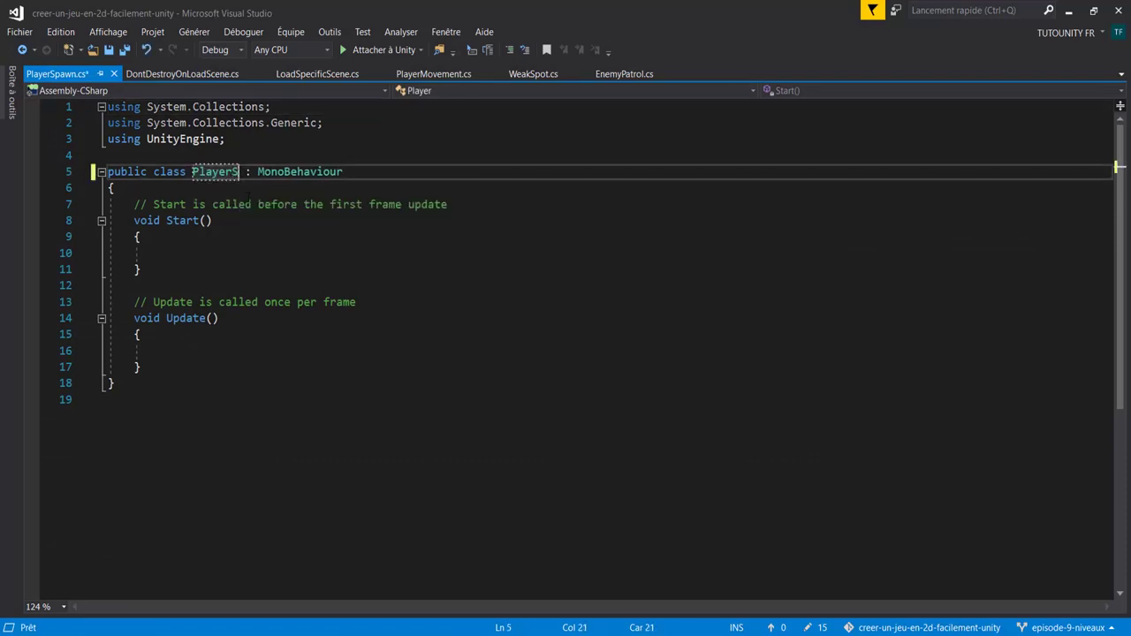
key(ctrl+s)
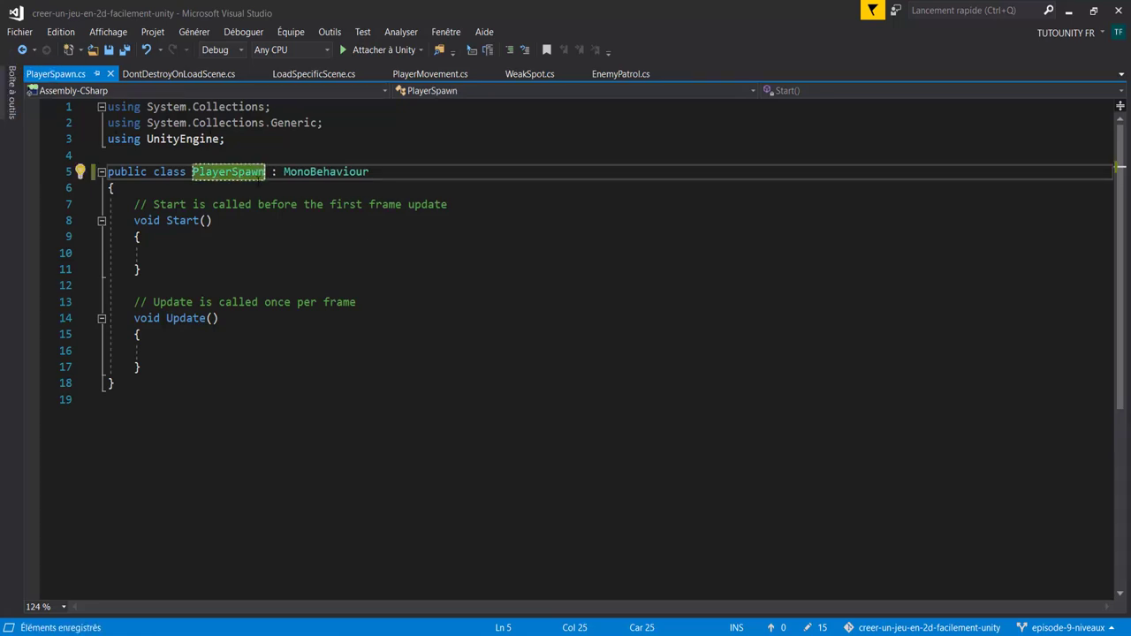
click(310, 171)
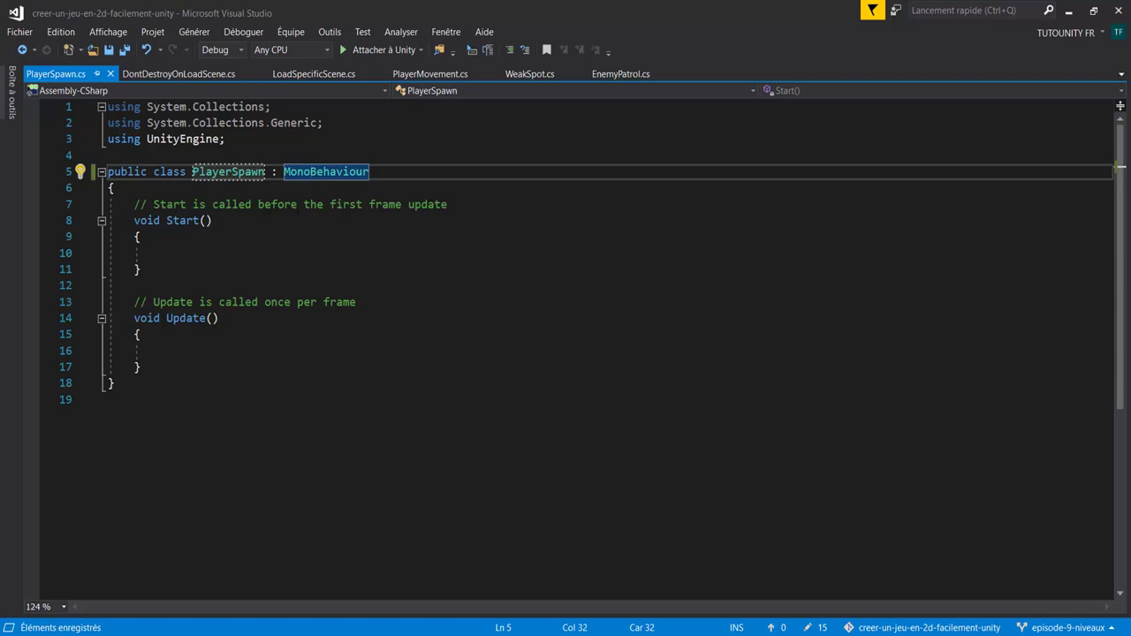
Delete the Start and Update methods and the two unused using lines.
drag(139, 369, 109, 204)
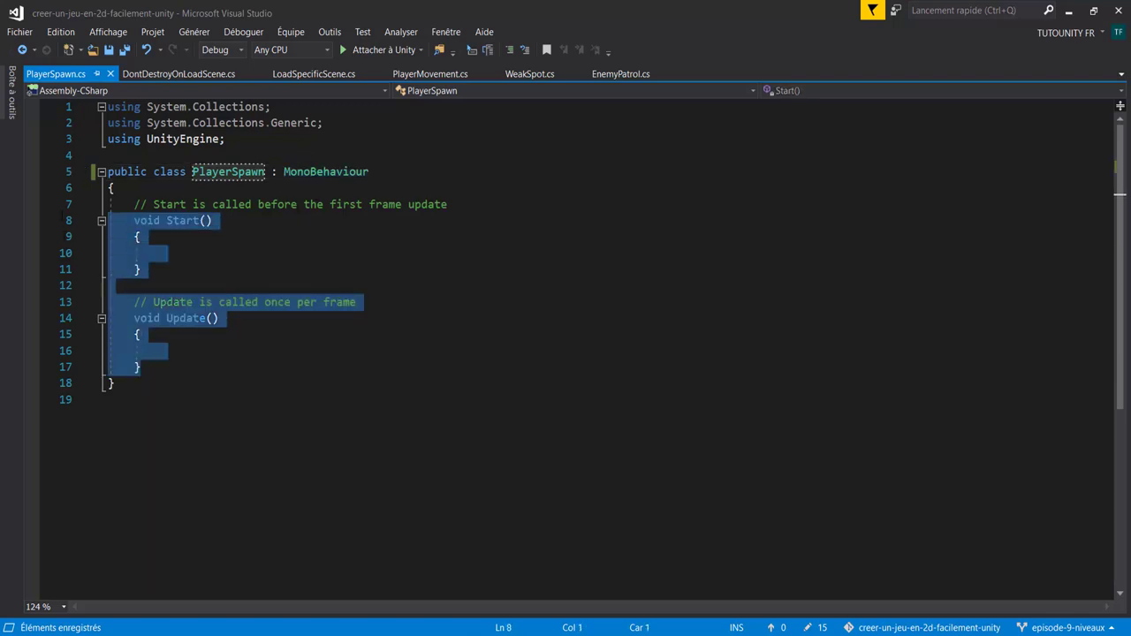
key(Delete)
drag(106, 106, 108, 139)
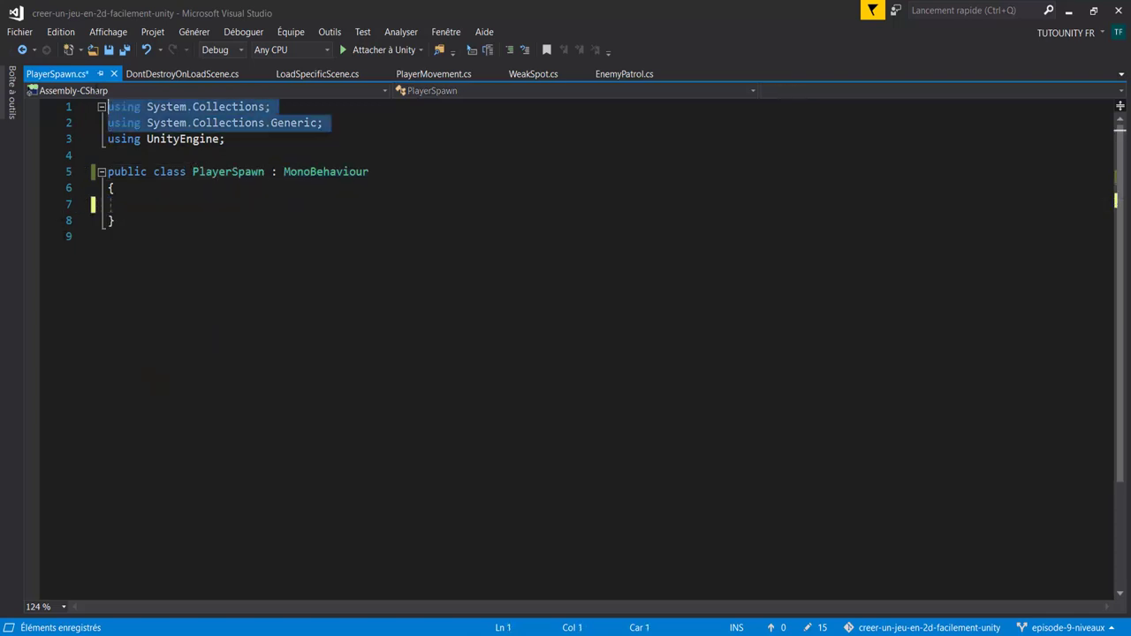
key(Delete)
Add an empty Awake() method inside the PlayerSpawn class.
click(188, 187)
click(220, 173)
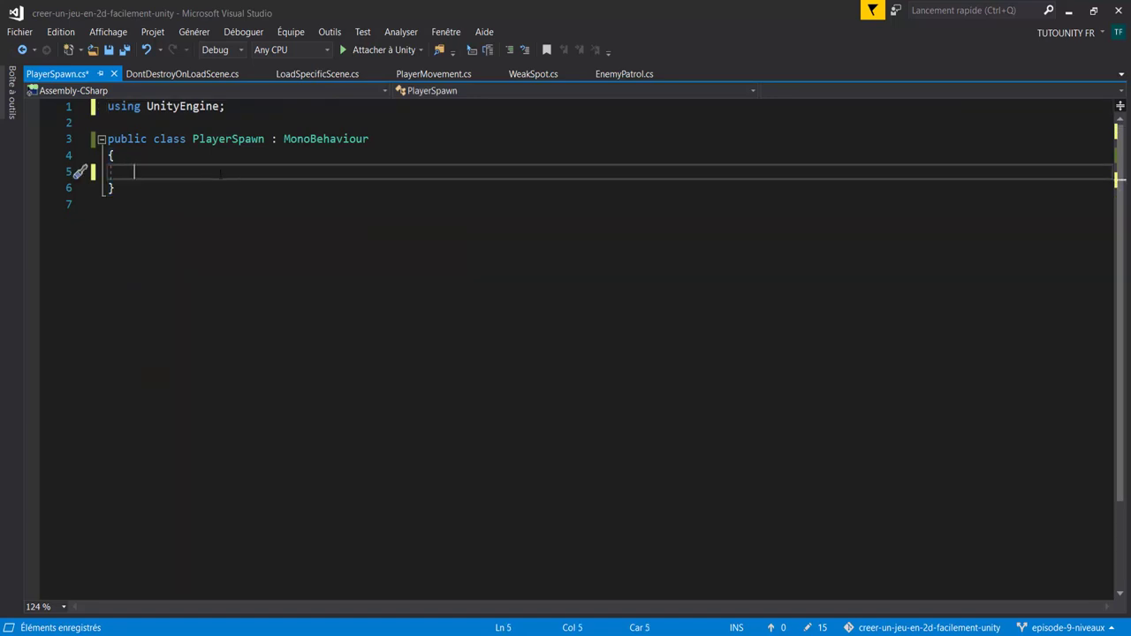
text(void awak)
key(Tab)
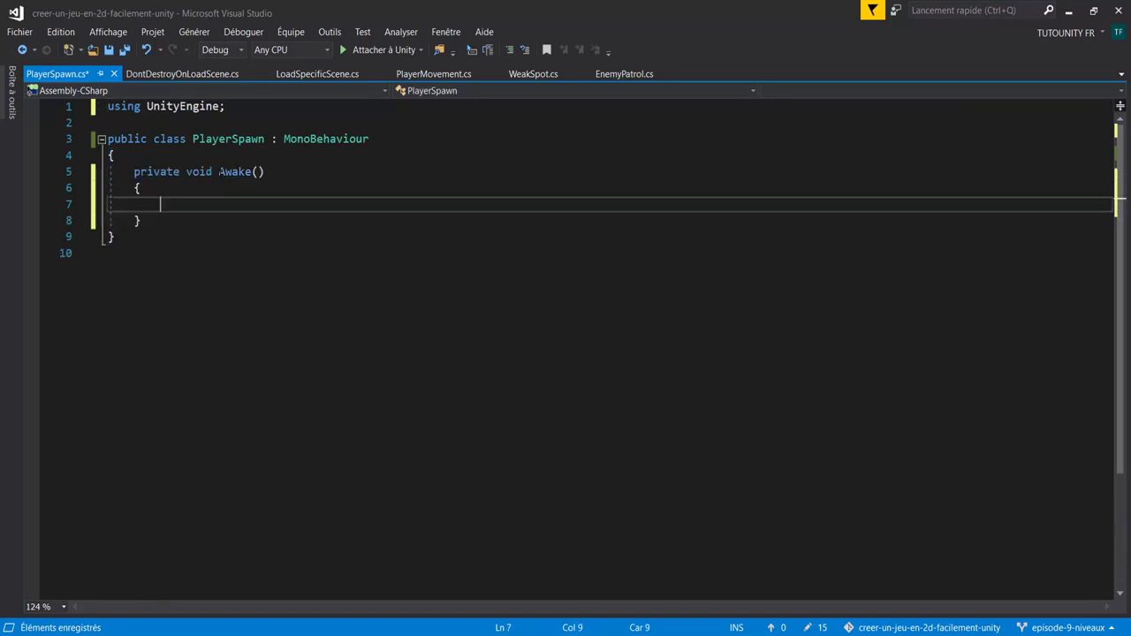
In Awake, write GameObject.FindGameObjectWithTag("Player").transform.position = transform.position; and save.
text(GameObject.)
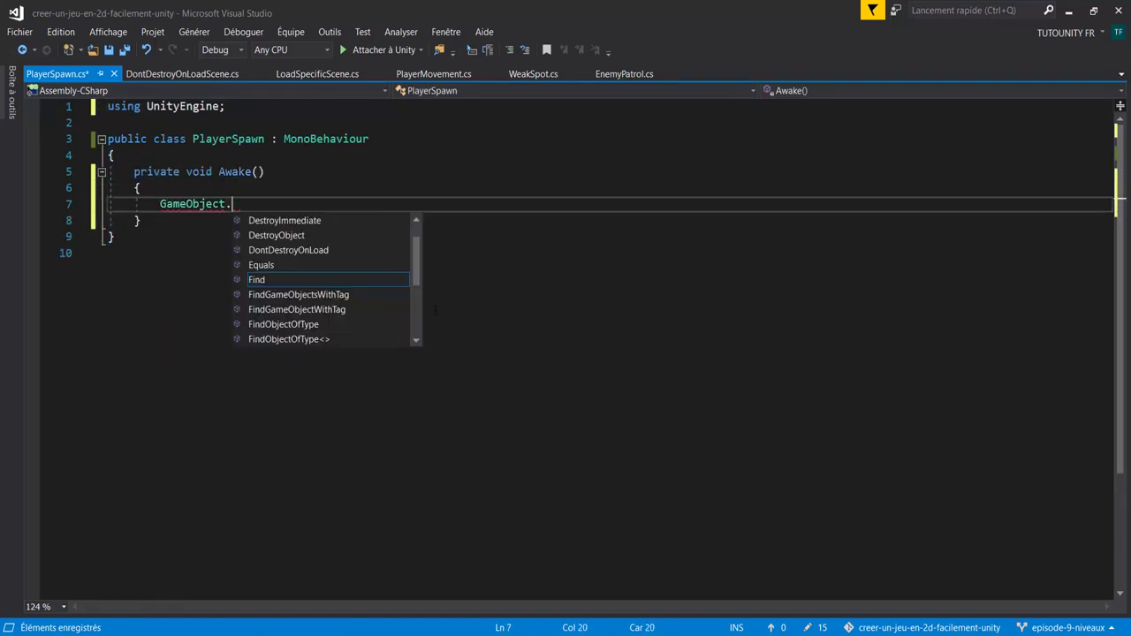
text(FindObje)
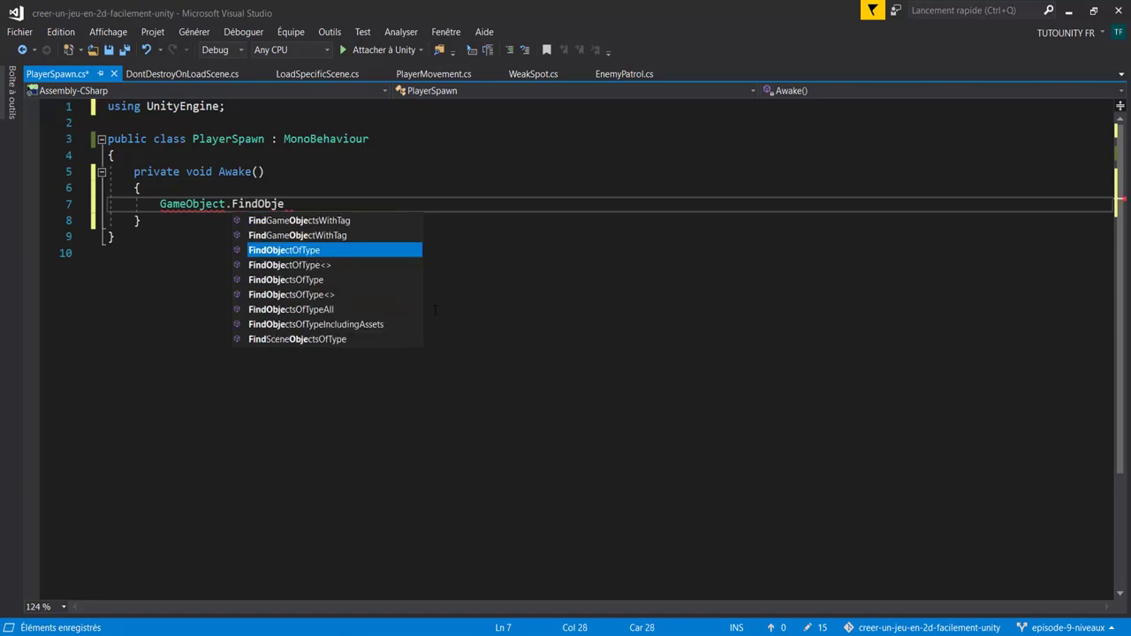
text(ctwit)
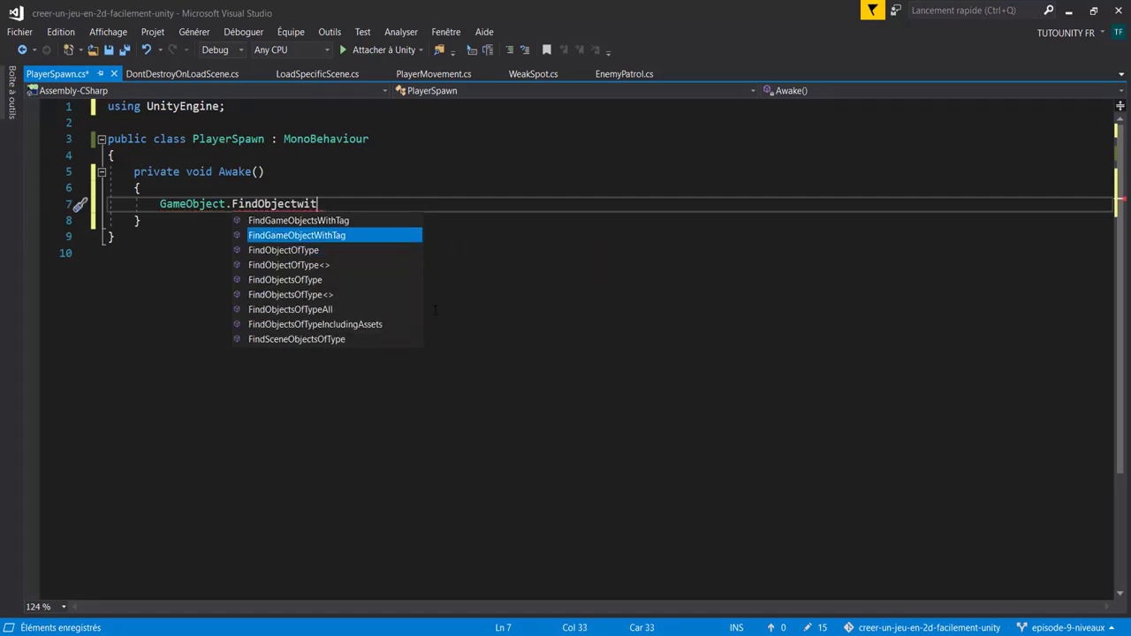
key(Tab)
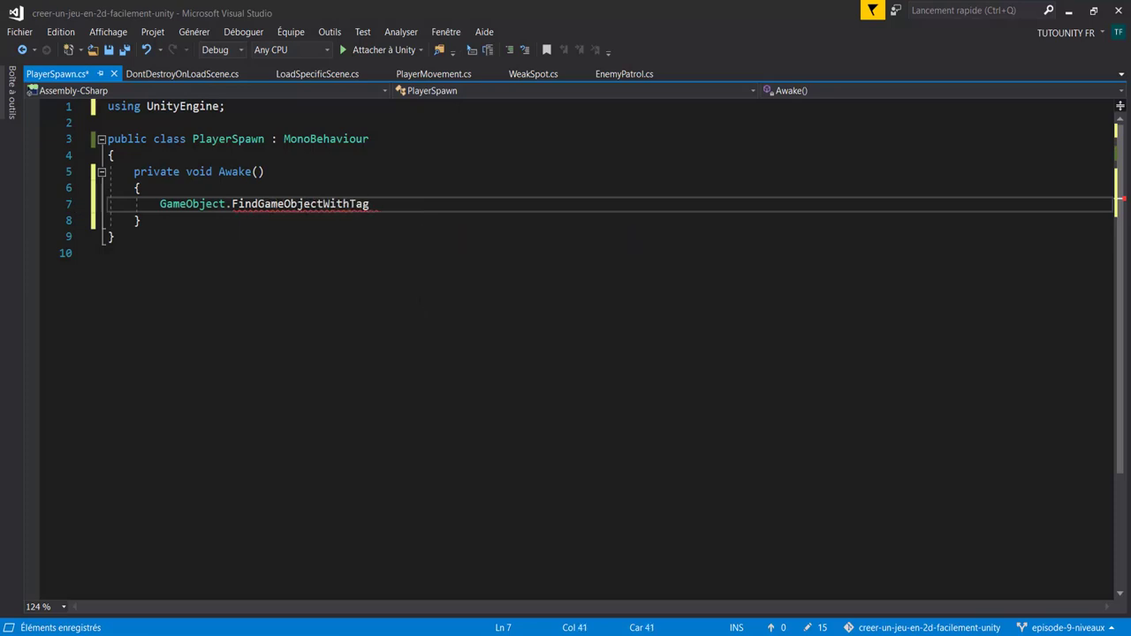
click(322, 203)
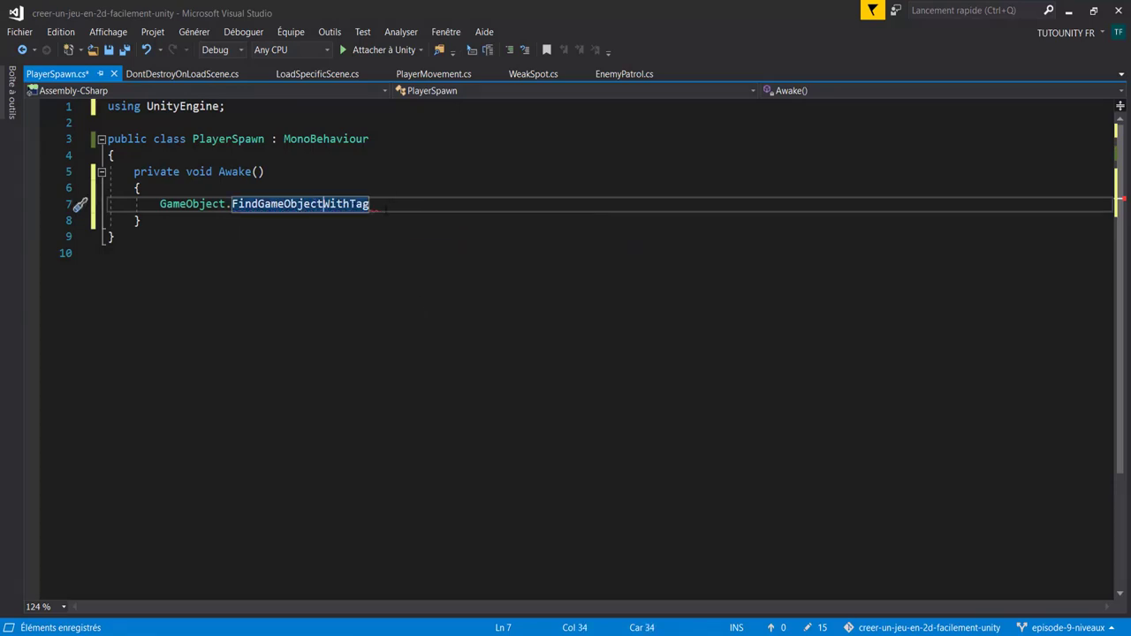
key(End)
text((")
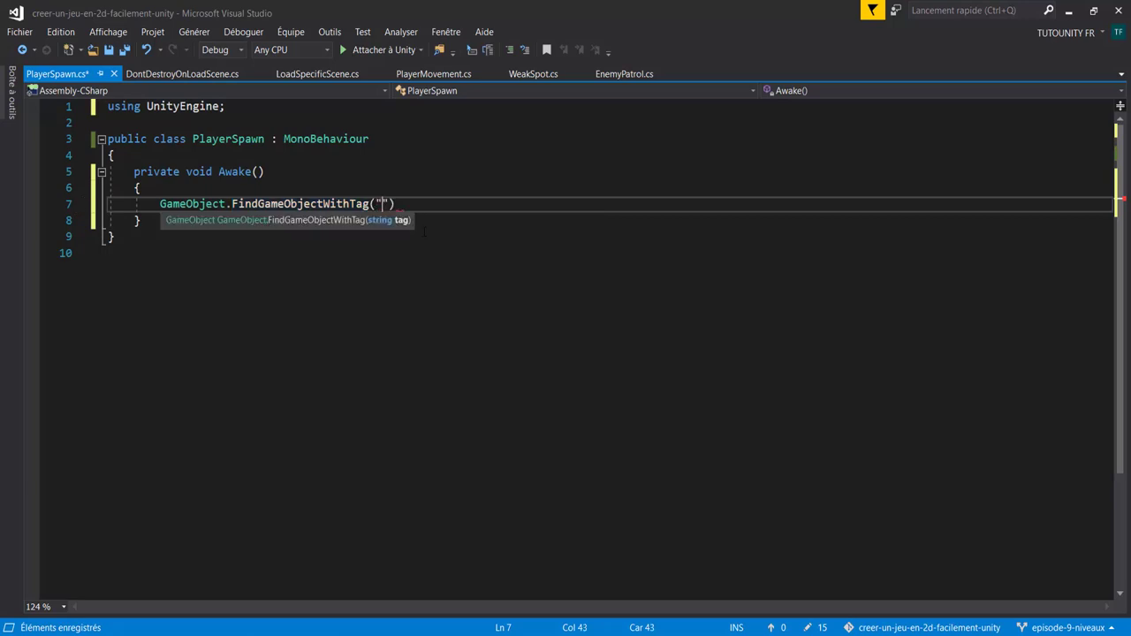
text(Playe)
text(r)
key(Right)
key(Right)
text(.tran)
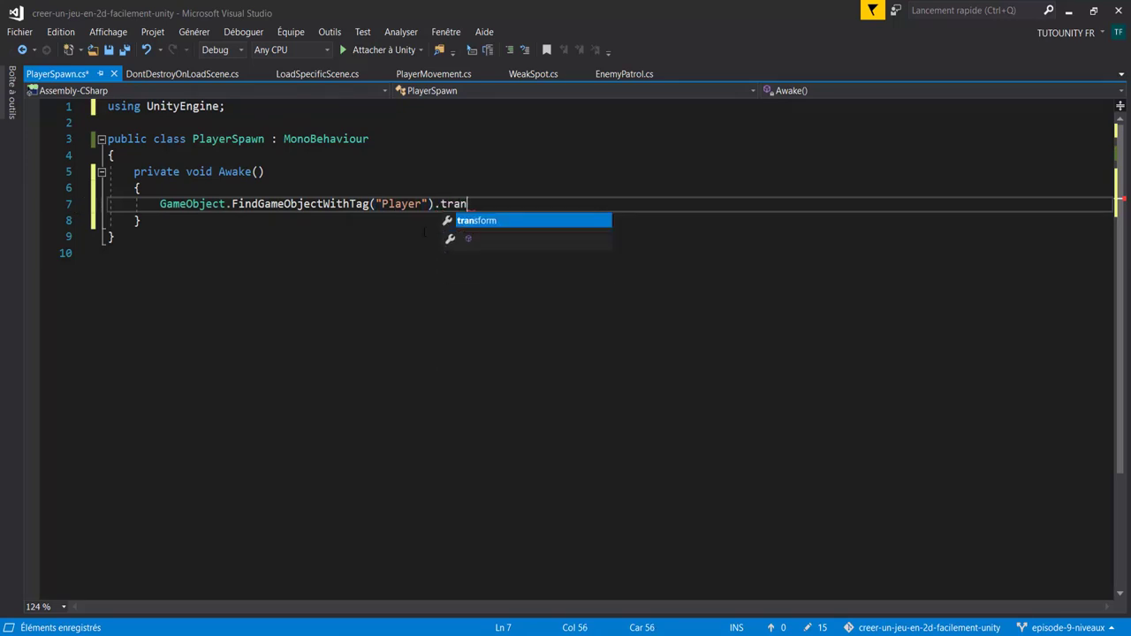
key(Tab)
text(.pos)
key(Tab)
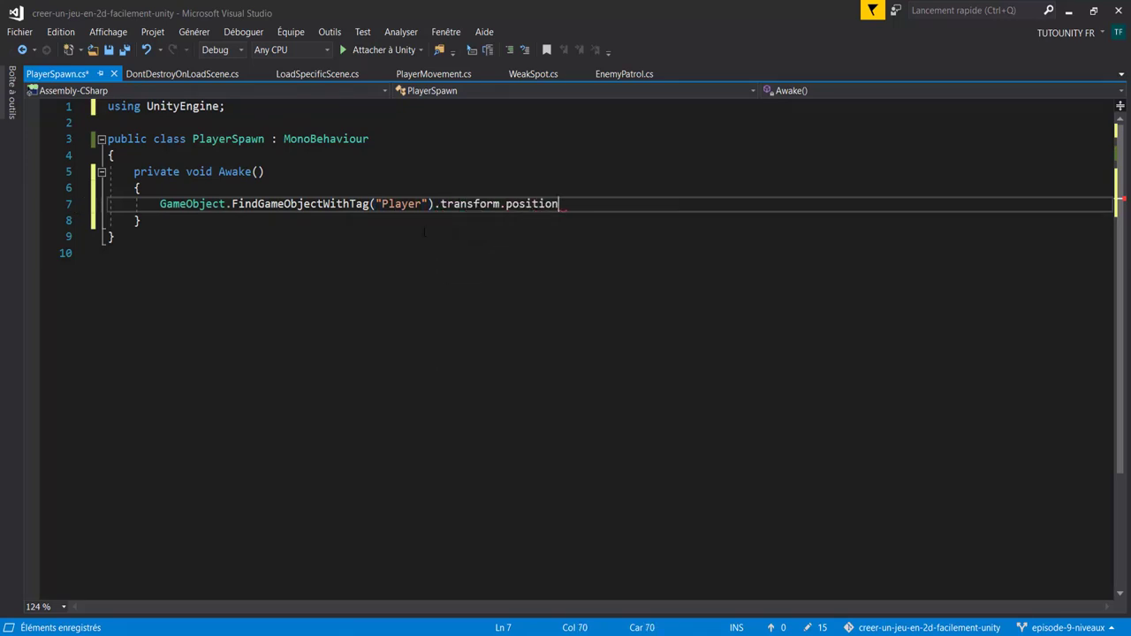
text(= )
text(tran)
key(Tab)
text(.)
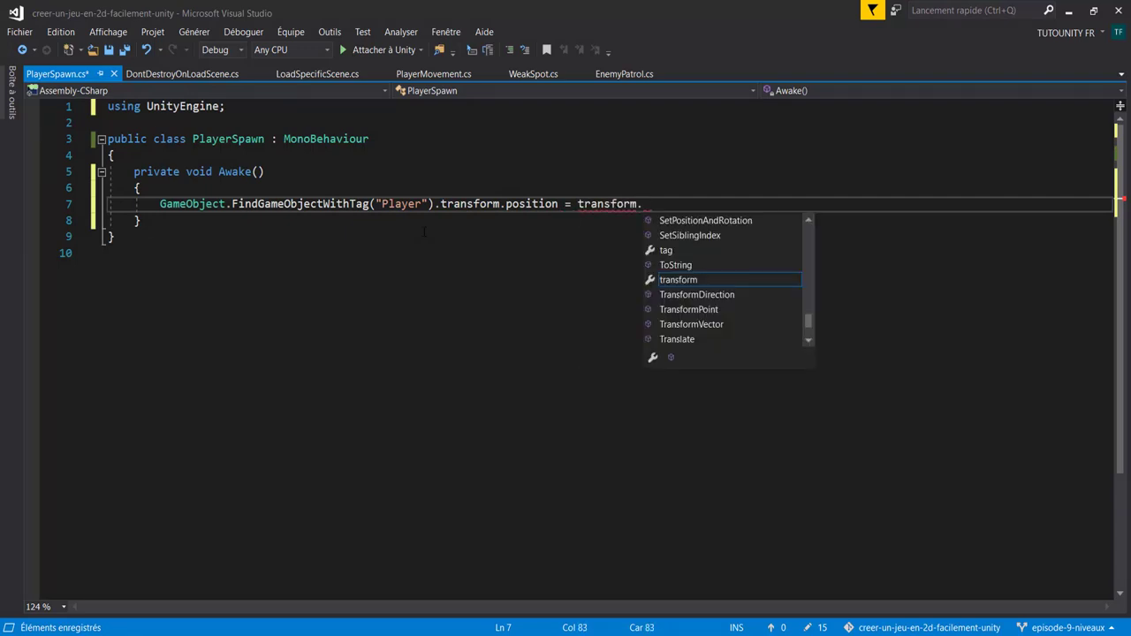
text(po)
key(Tab)
text(;)
key(ctrl+s)
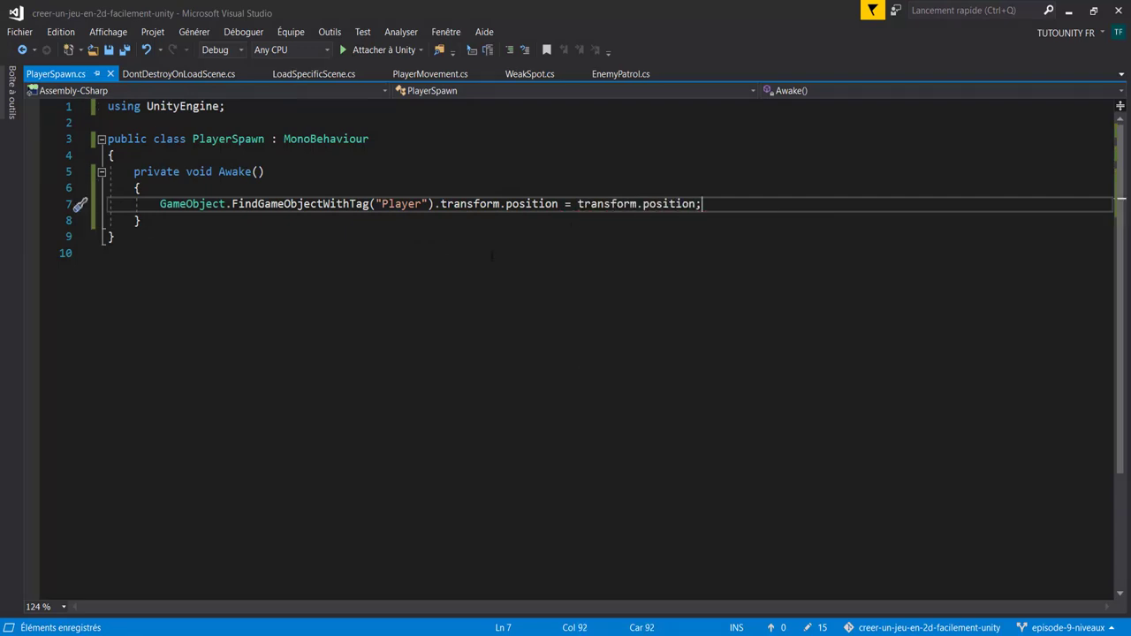
drag(160, 203, 702, 203)
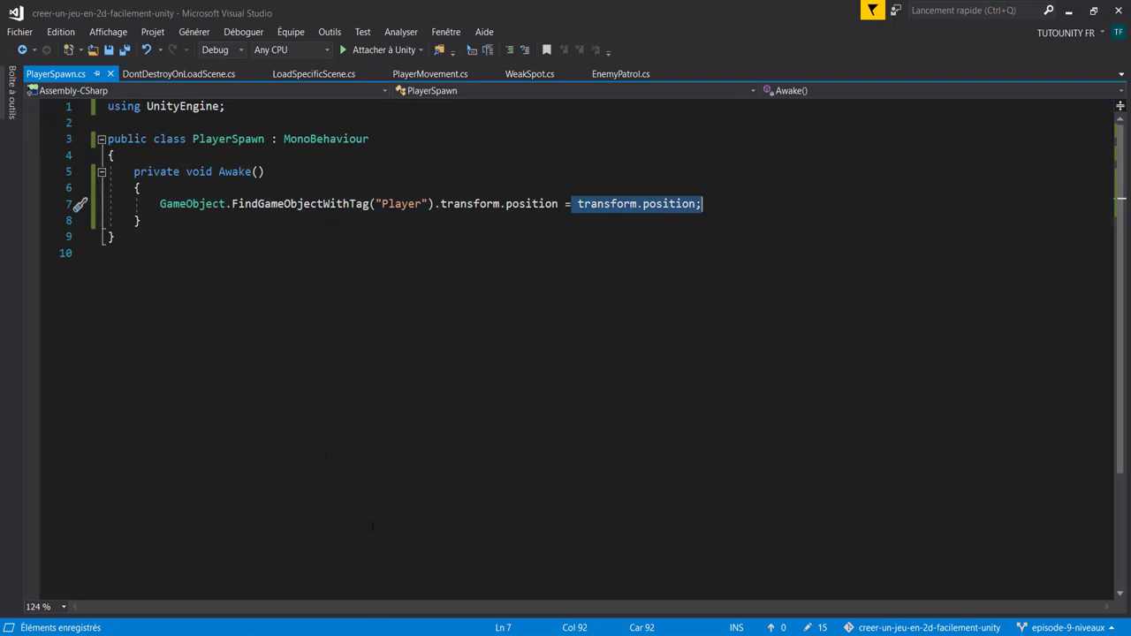
key(alt+Tab)
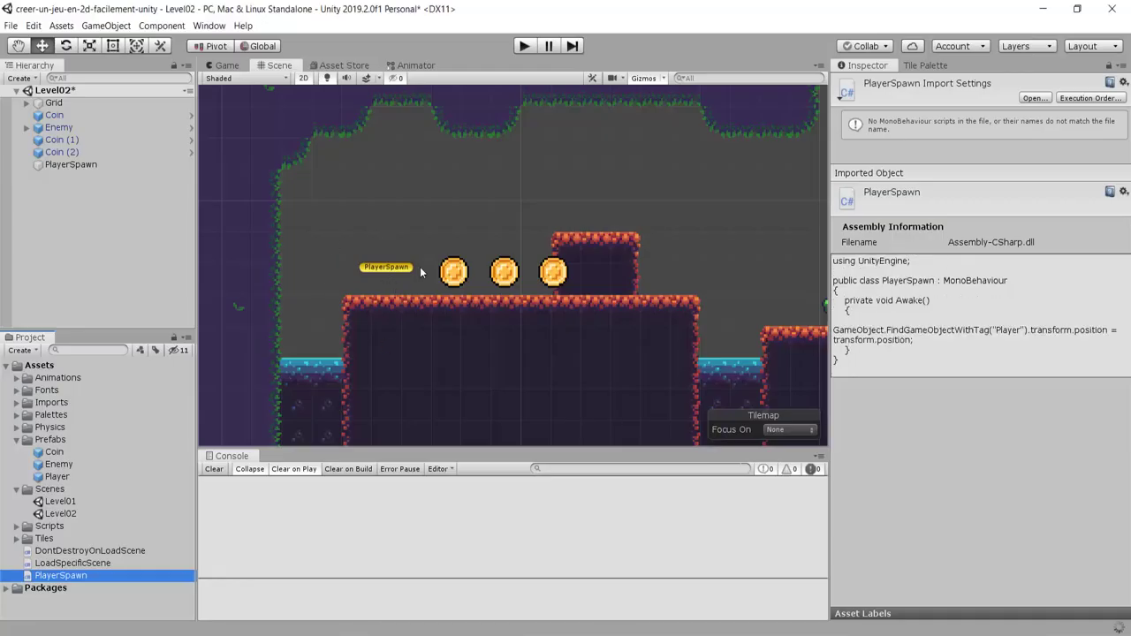
scroll(530, 283, down, 2)
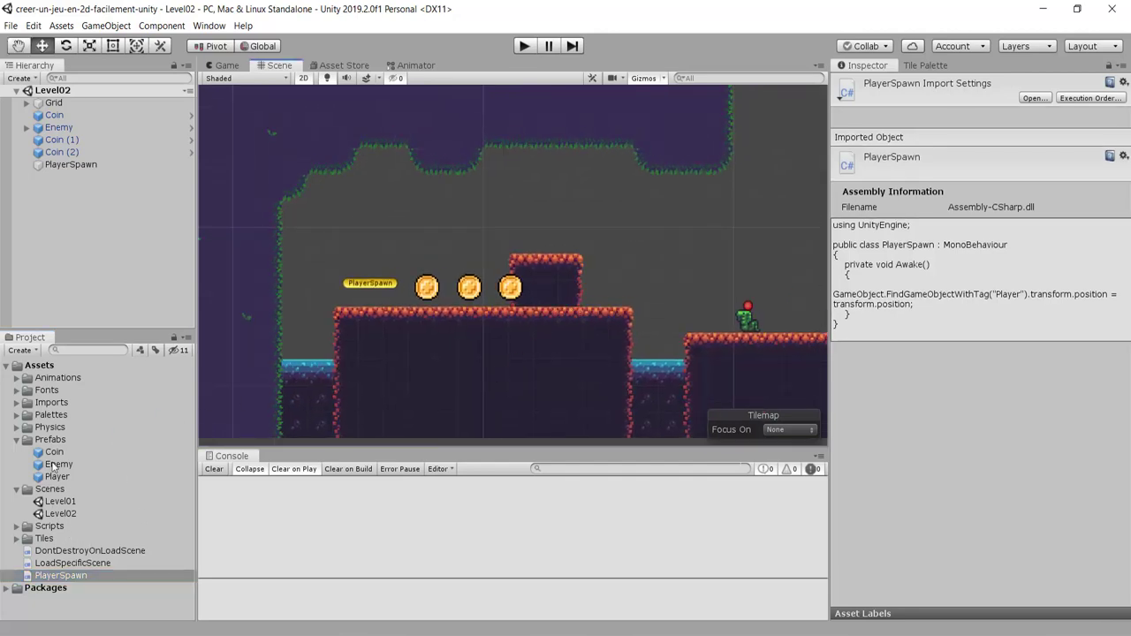
double_click(61, 501)
click(524, 46)
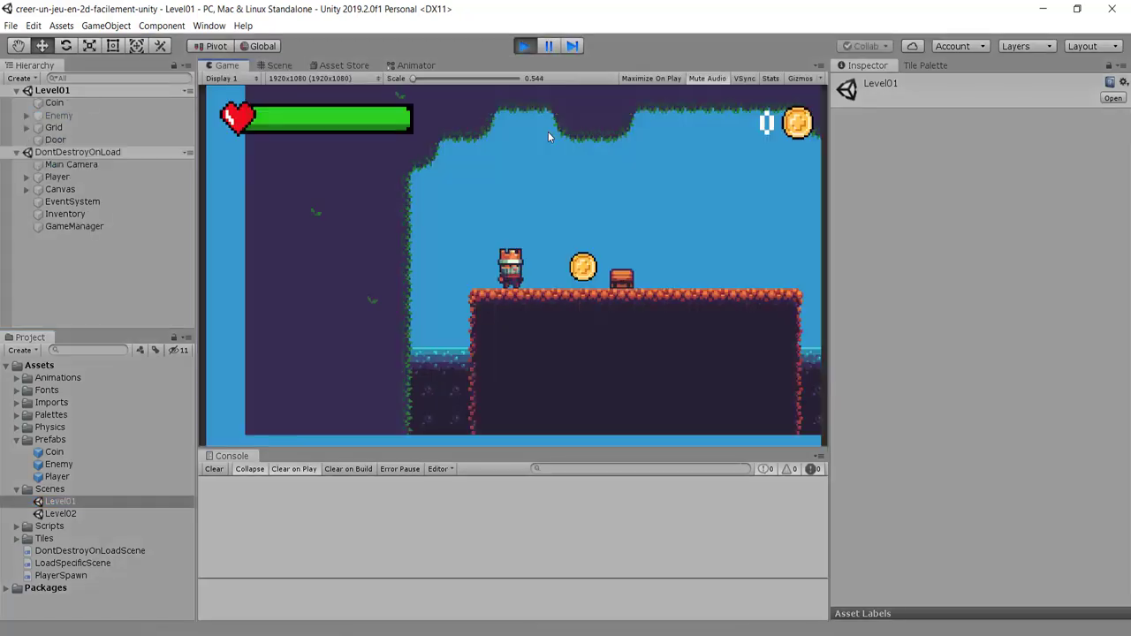
key(Right)
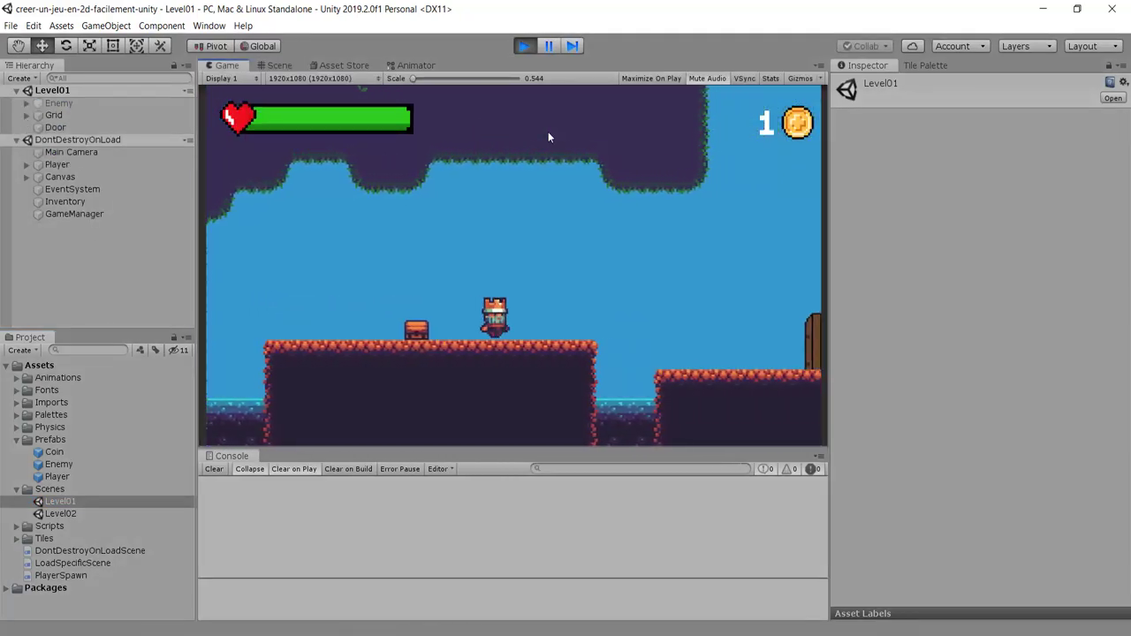
key(space)
key(Right)
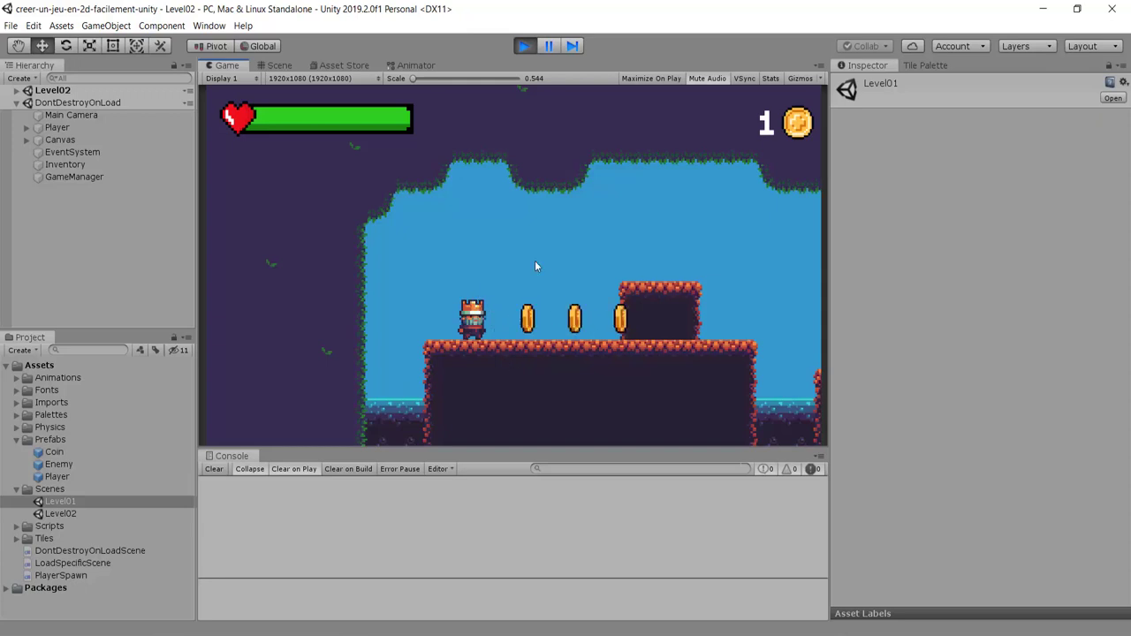
key(Right)
key(Right)
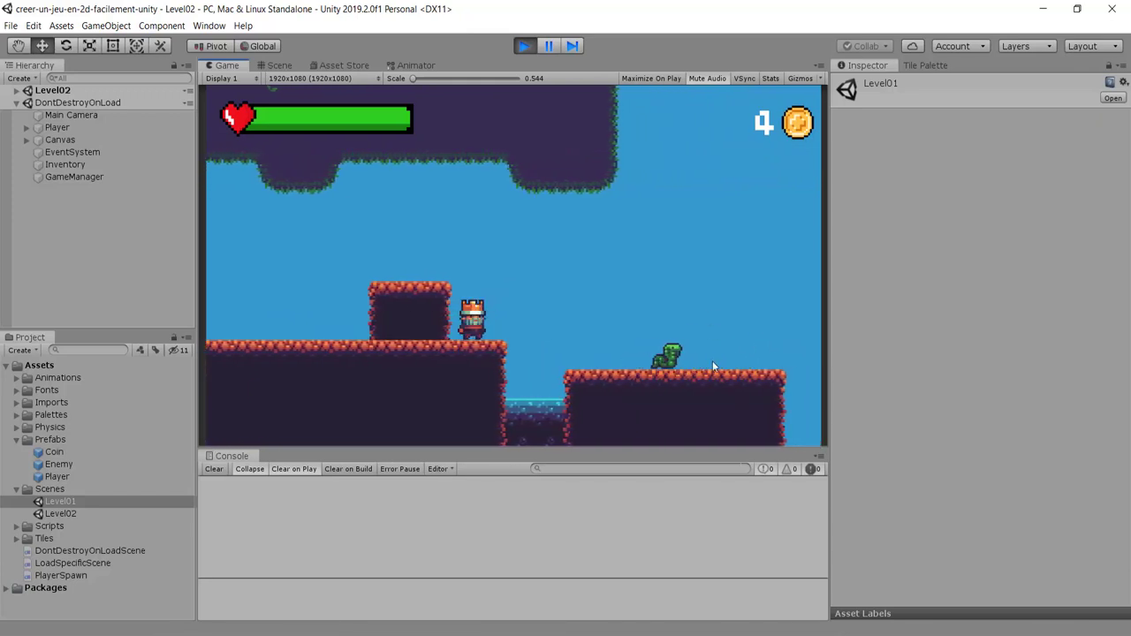
key(Left)
key(Left)
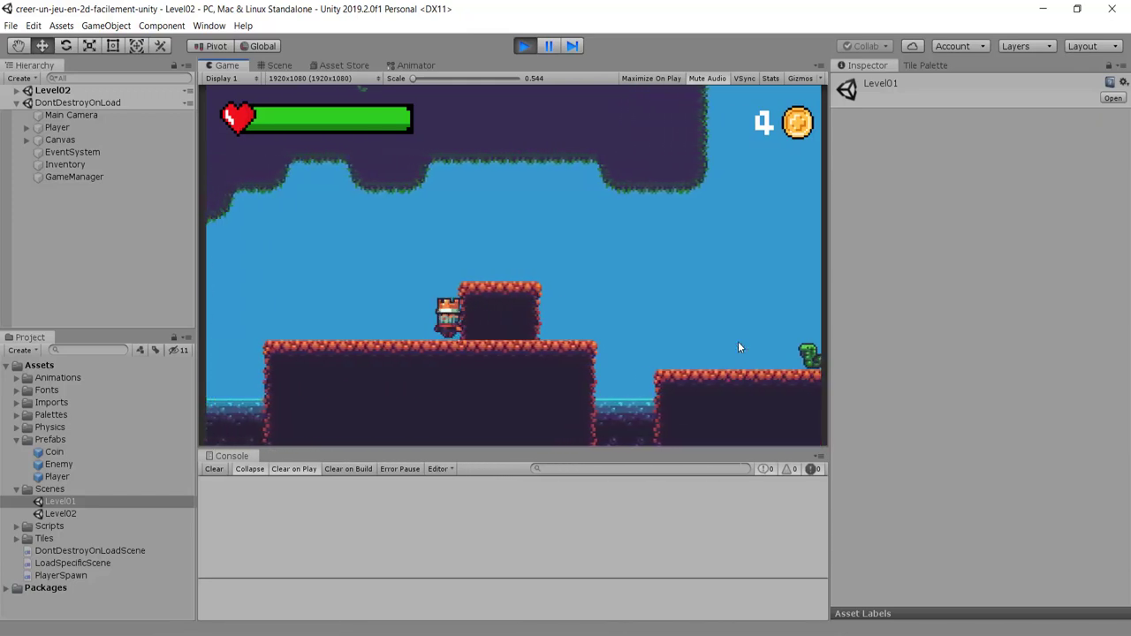
click(523, 47)
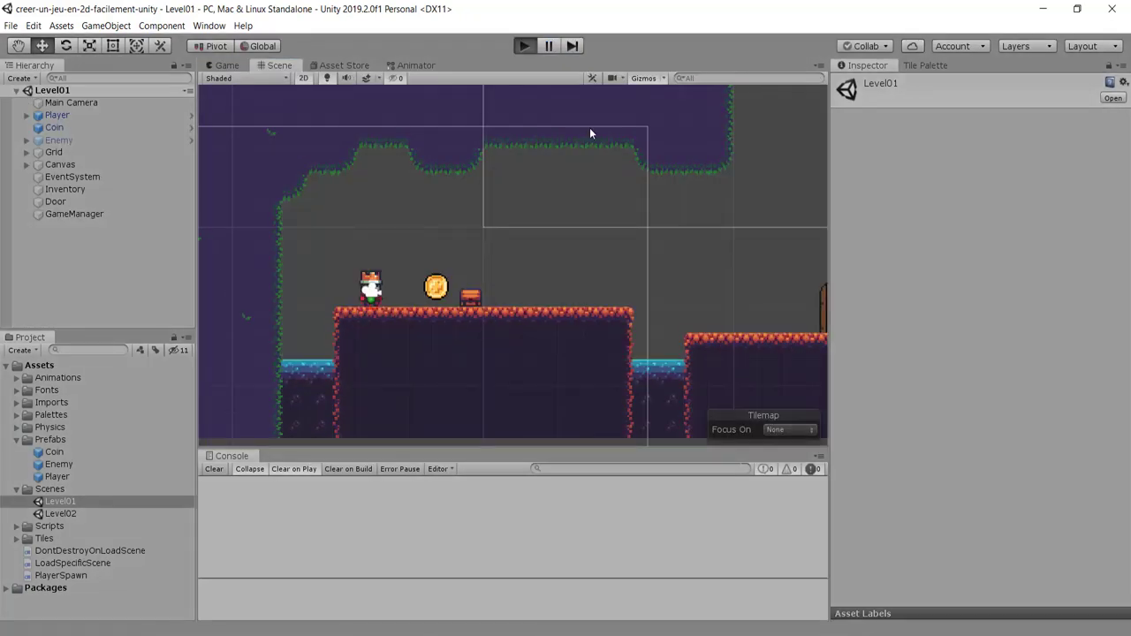
key(ctrl+p)
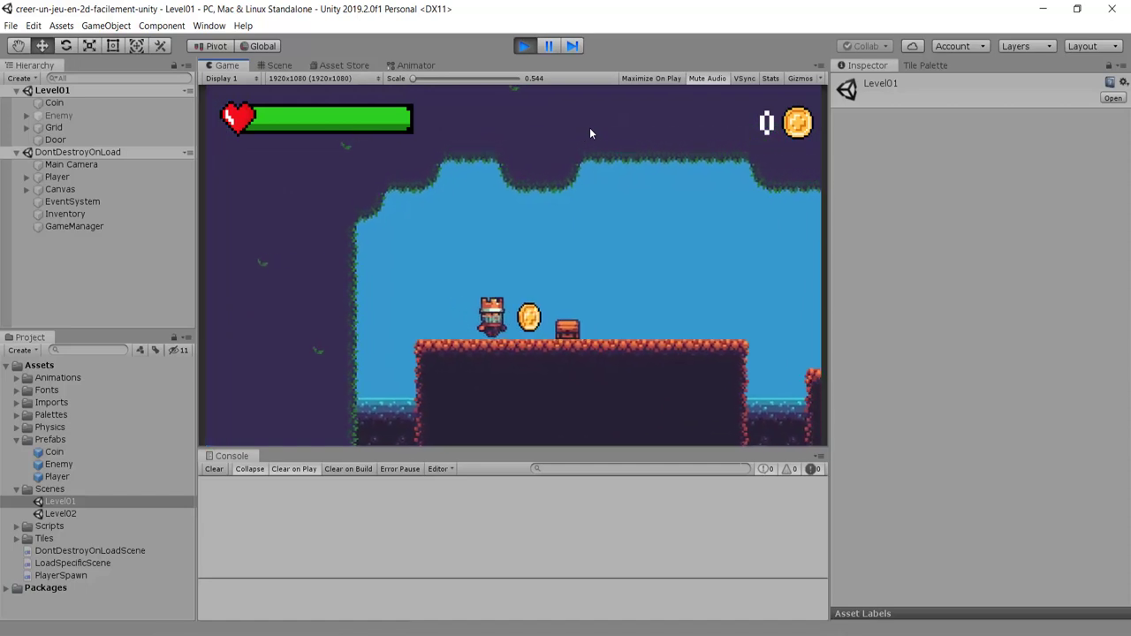
key(Right)
key(space)
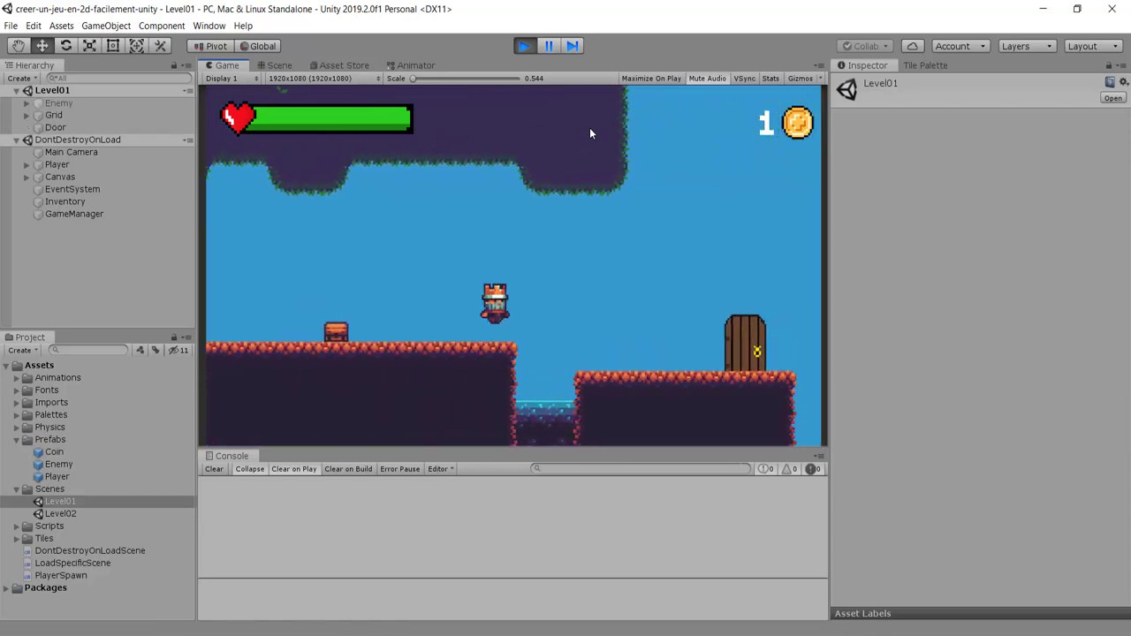
key(Right)
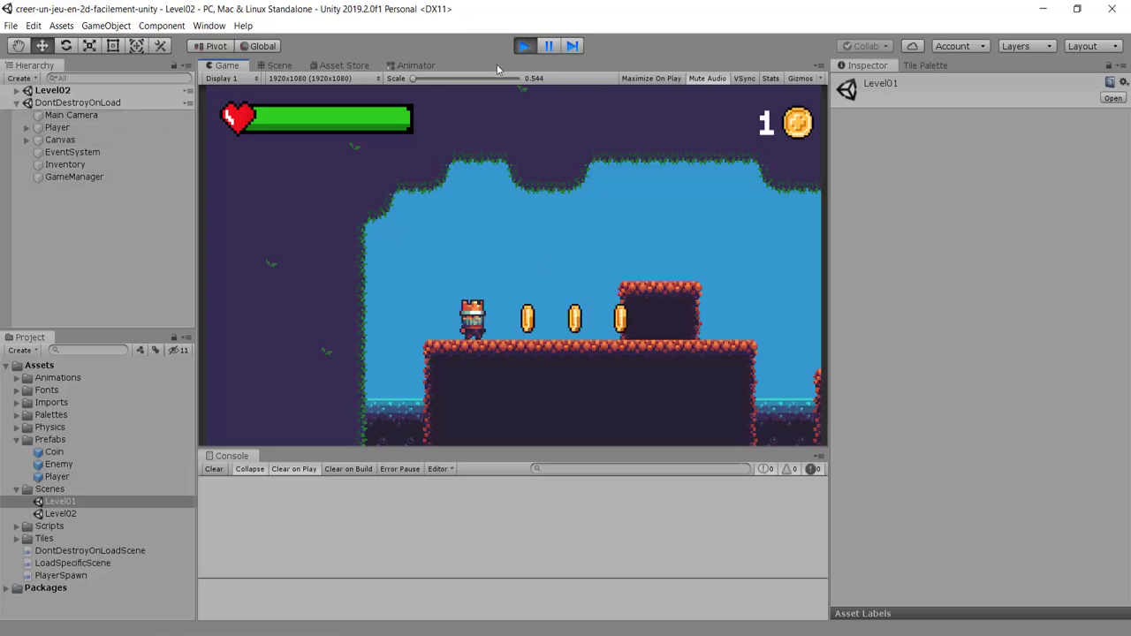
click(519, 48)
click(89, 102)
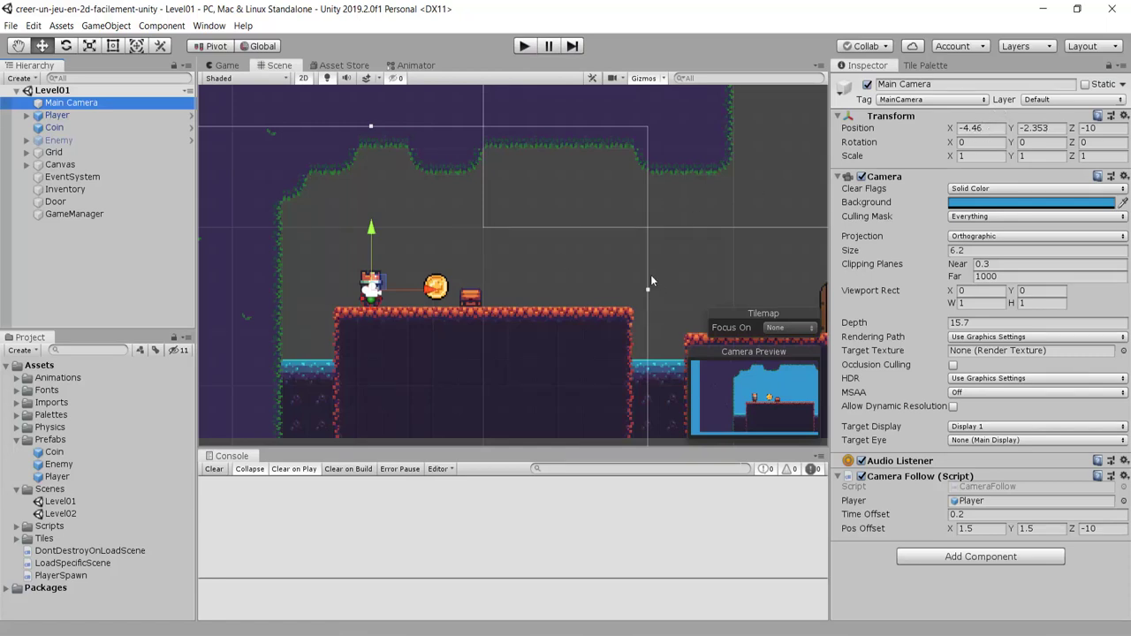
Ping the Main Camera's CameraFollow script in the Project's Scripts folder.
middle_drag(684, 216, 530, 200)
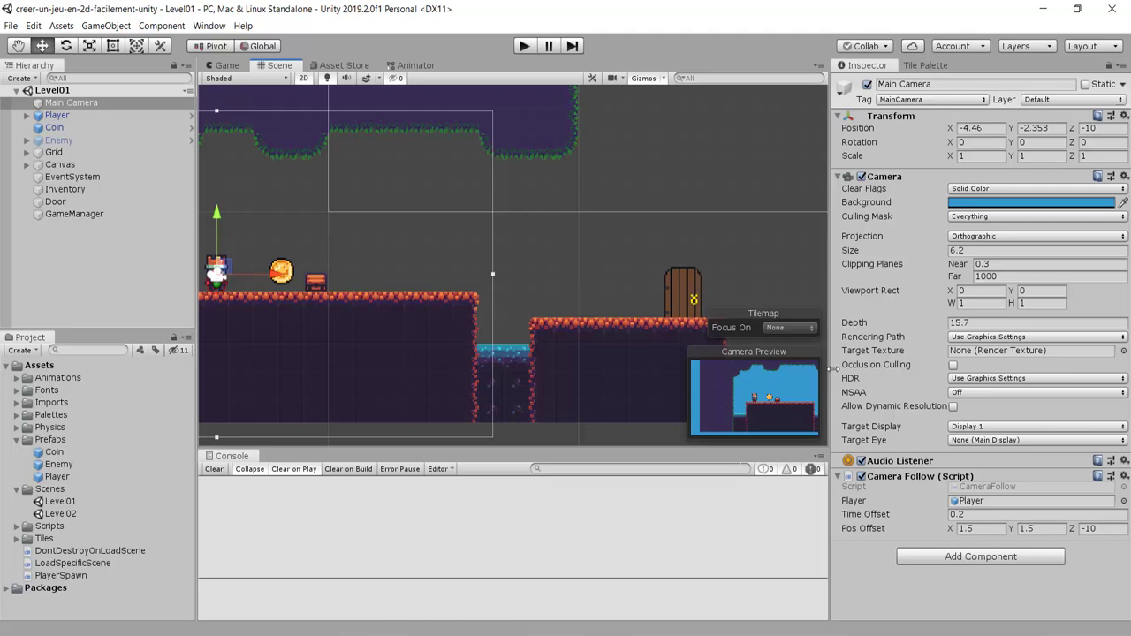
click(984, 487)
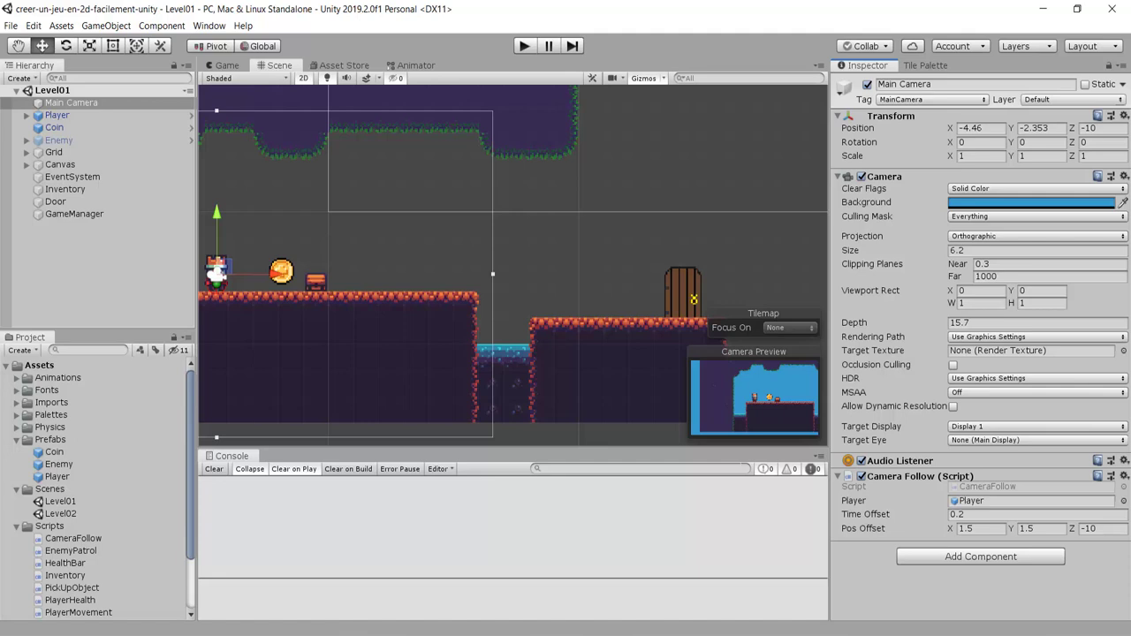
After reviewing the camera's Time Offset, select and frame the Canvas and open its create menu.
click(1034, 514)
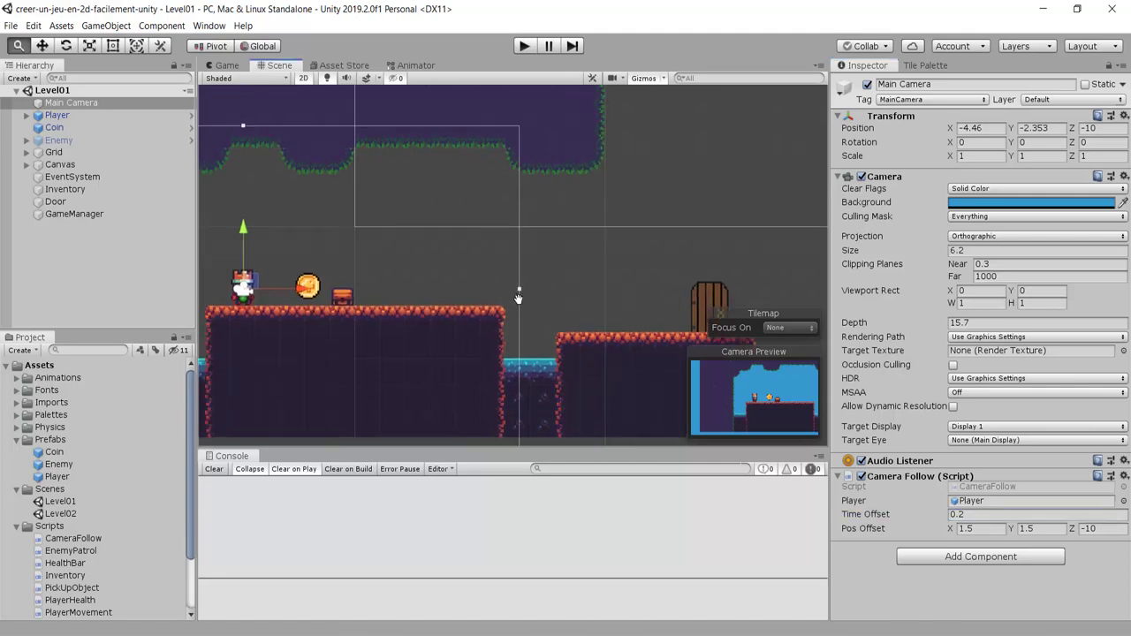
scroll(537, 297, down, 5)
scroll(340, 326, up, 3)
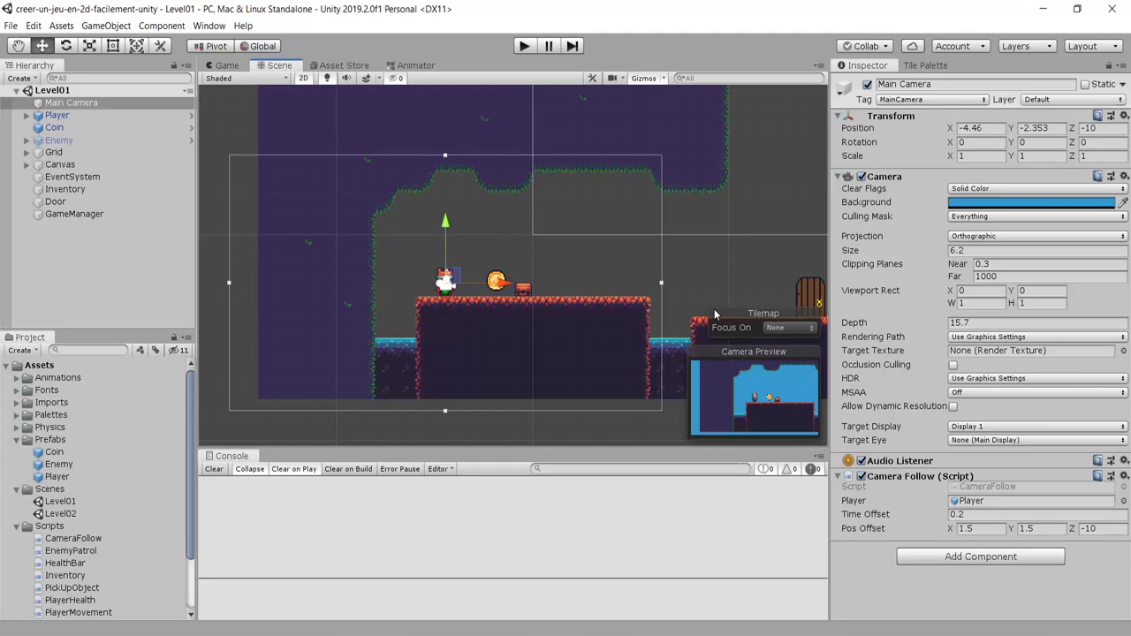
click(71, 166)
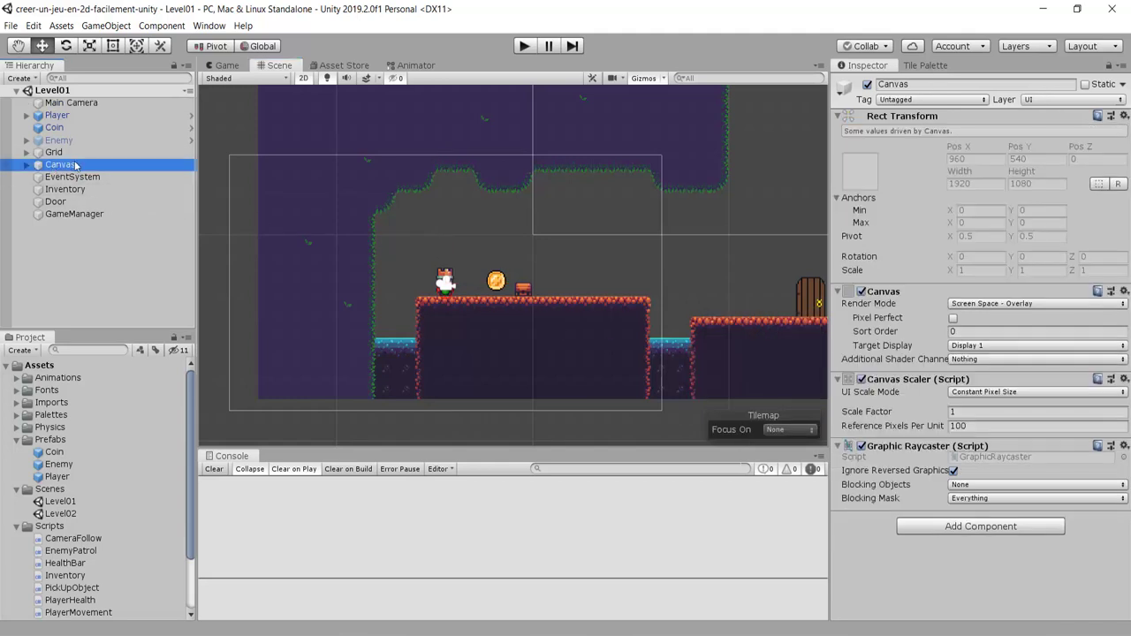
key(f)
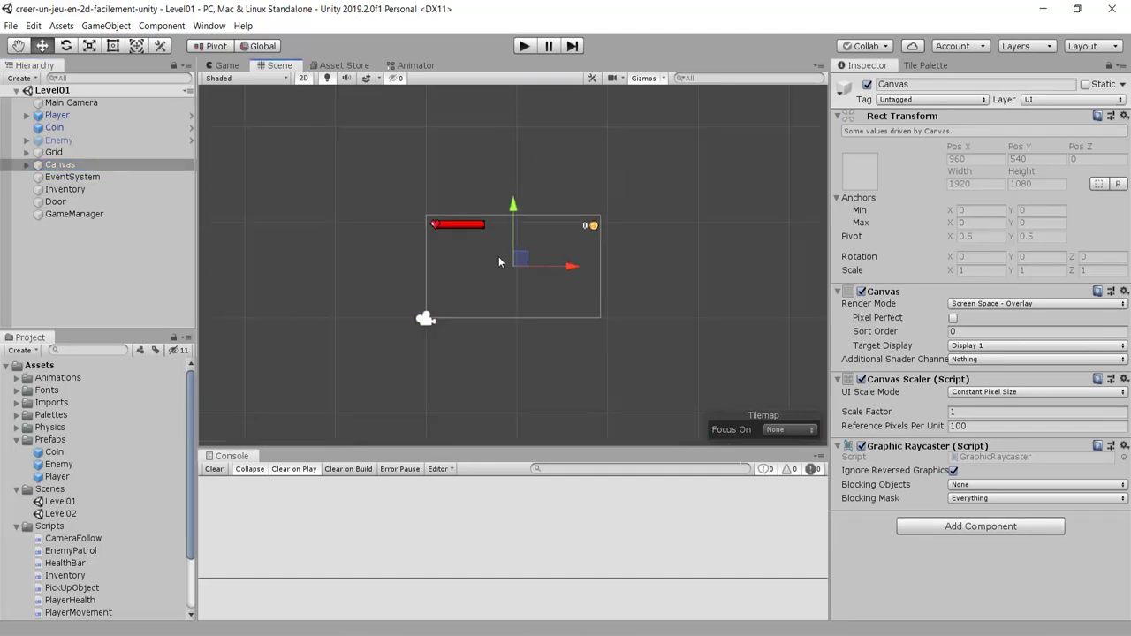
right_click(57, 164)
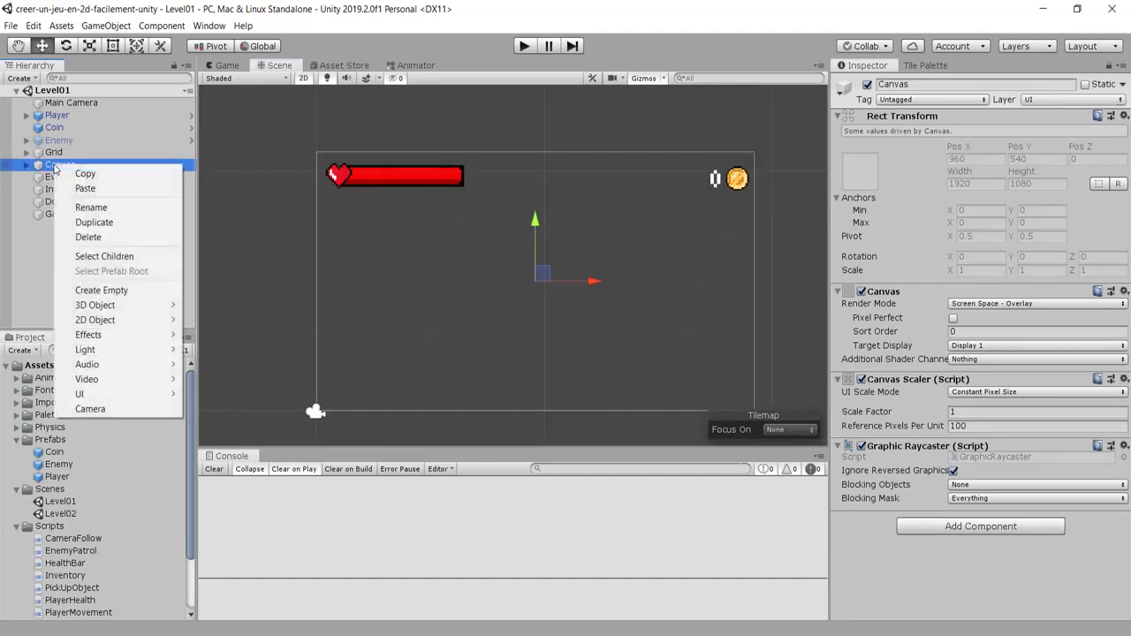
Add a UI Image under the Canvas and stretch it to fill the whole canvas.
mouse_move(159, 394)
click(213, 424)
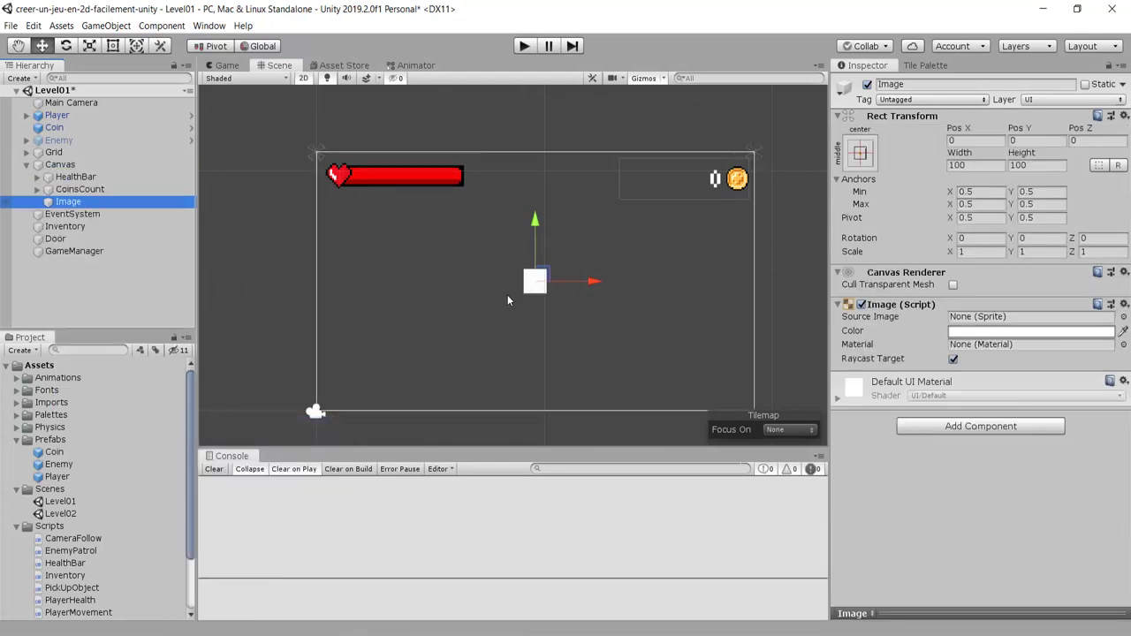
scroll(596, 257, up, 1)
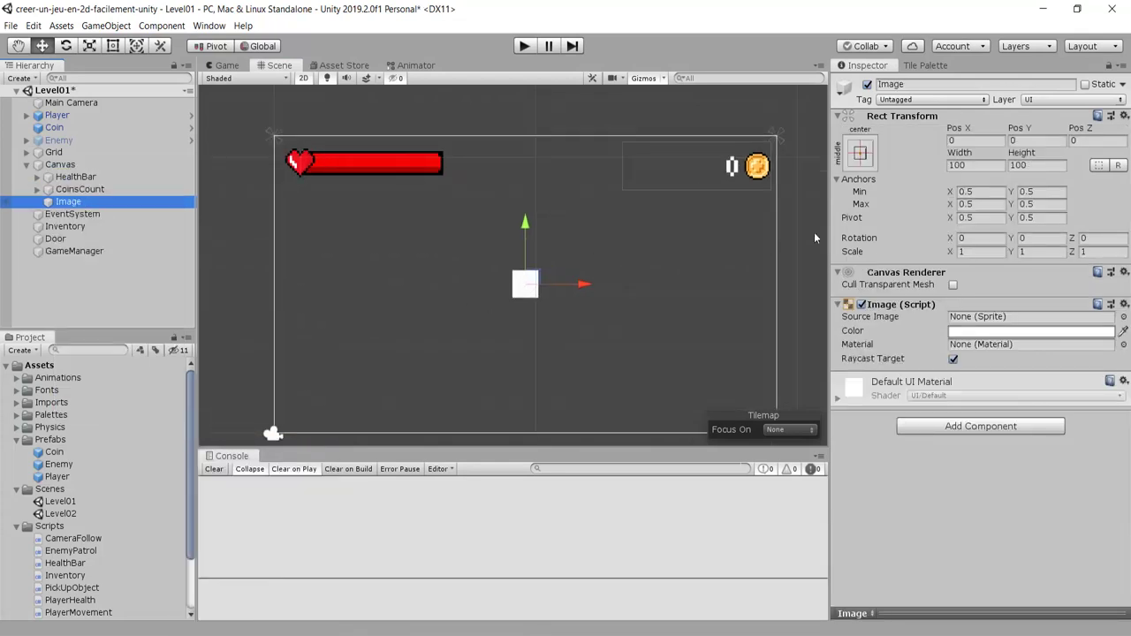
click(860, 156)
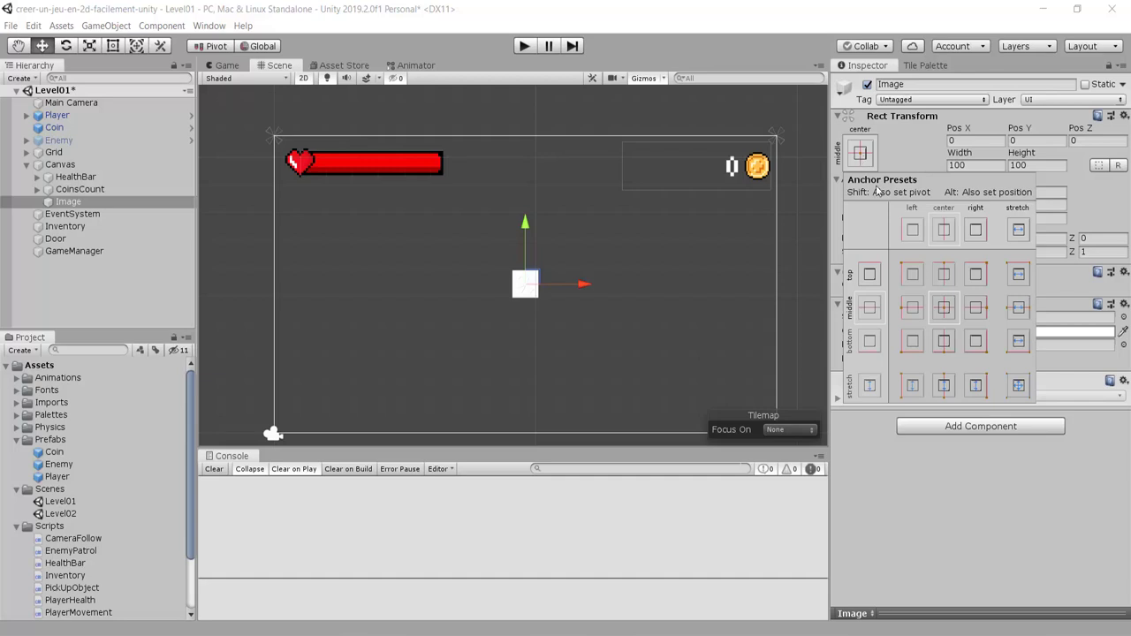
key(alt)
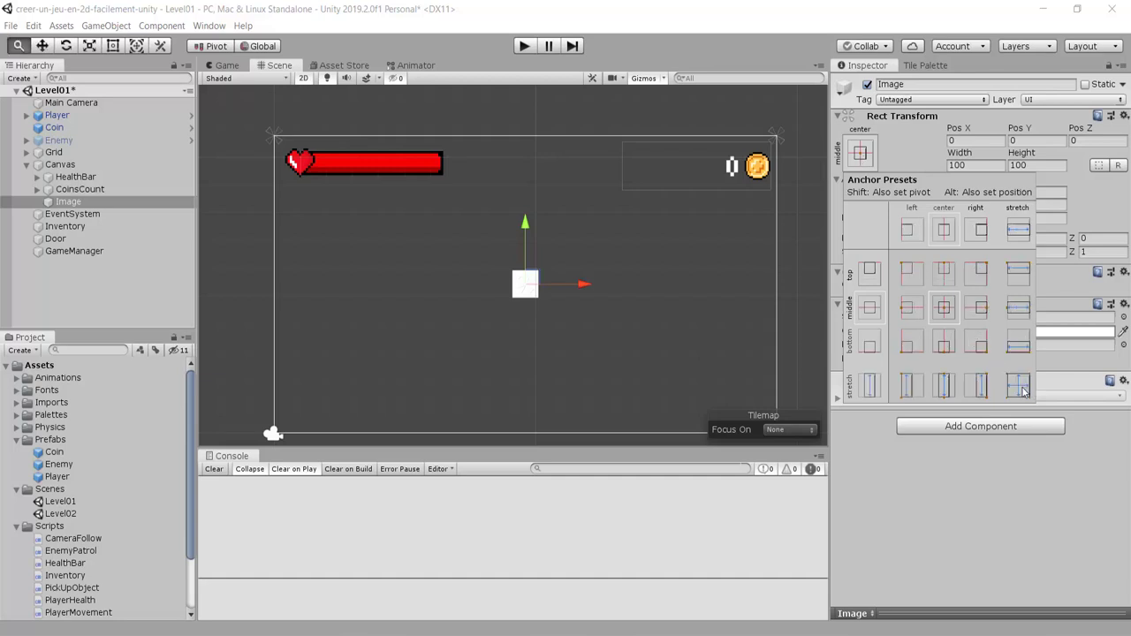
alt+click(1021, 387)
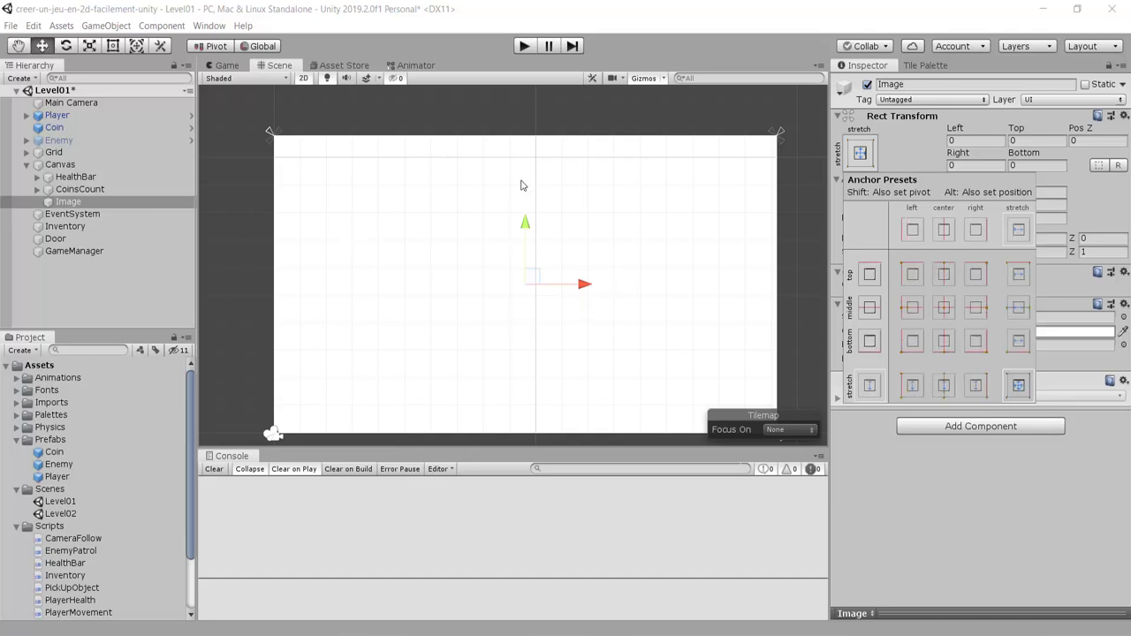
Set the image colour to black, ending with its opacity faded to zero.
scroll(636, 282, down, 3)
scroll(689, 291, up, 2)
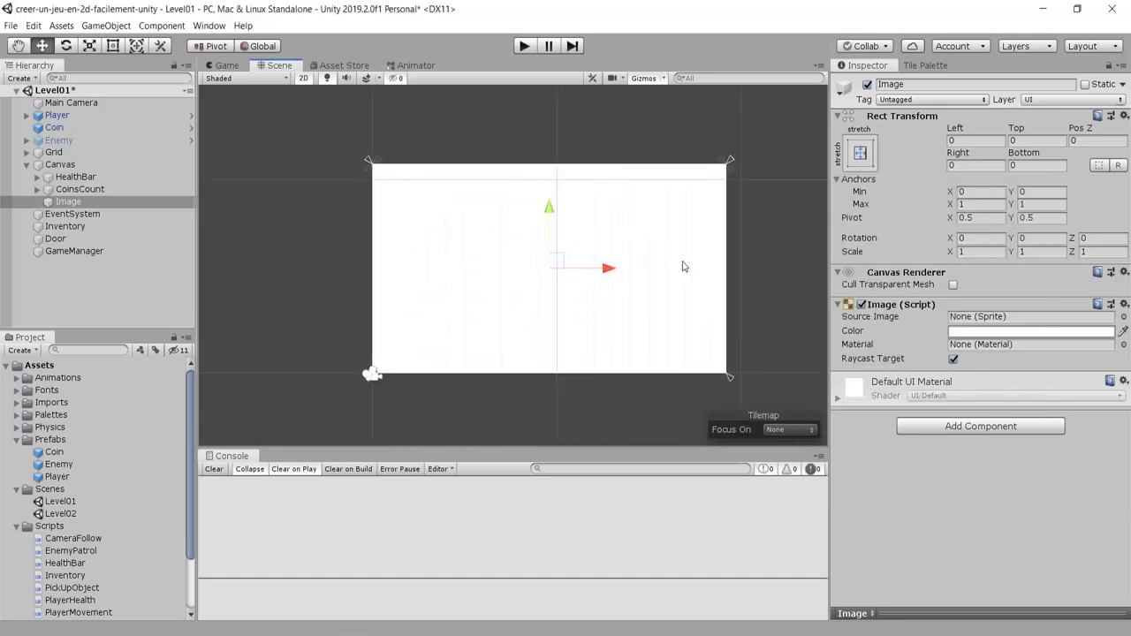
click(969, 332)
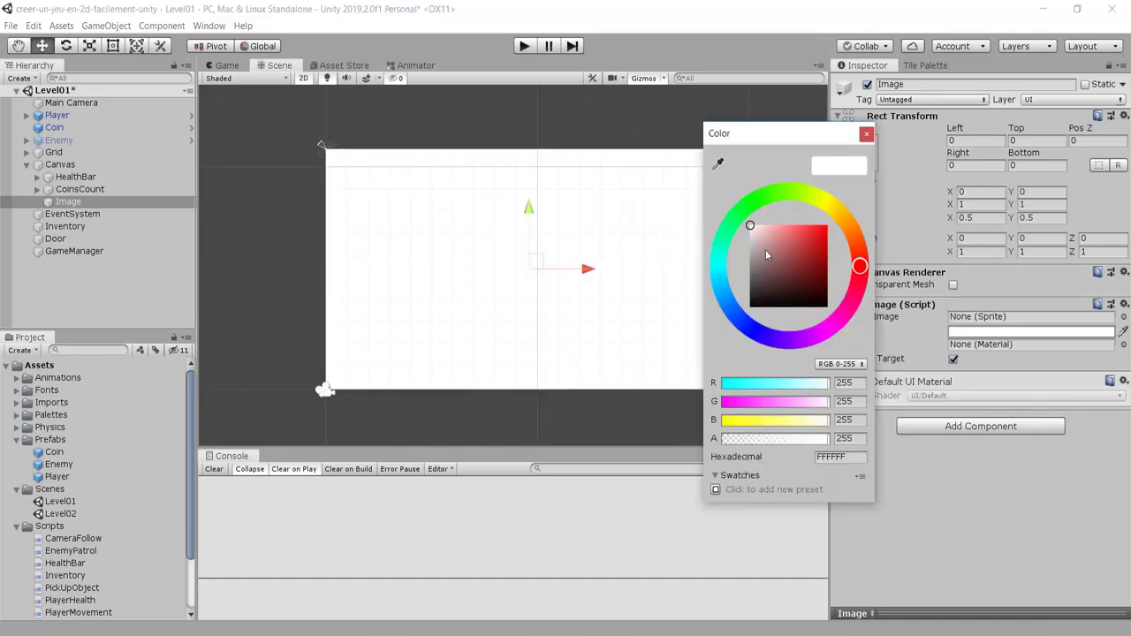
drag(758, 230, 852, 340)
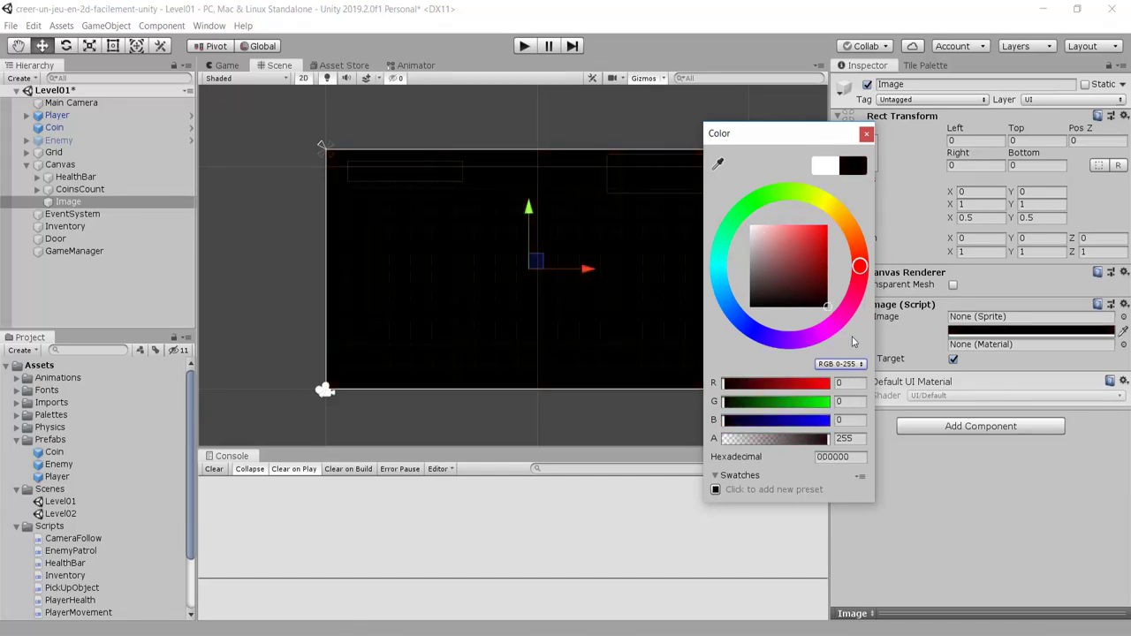
click(866, 134)
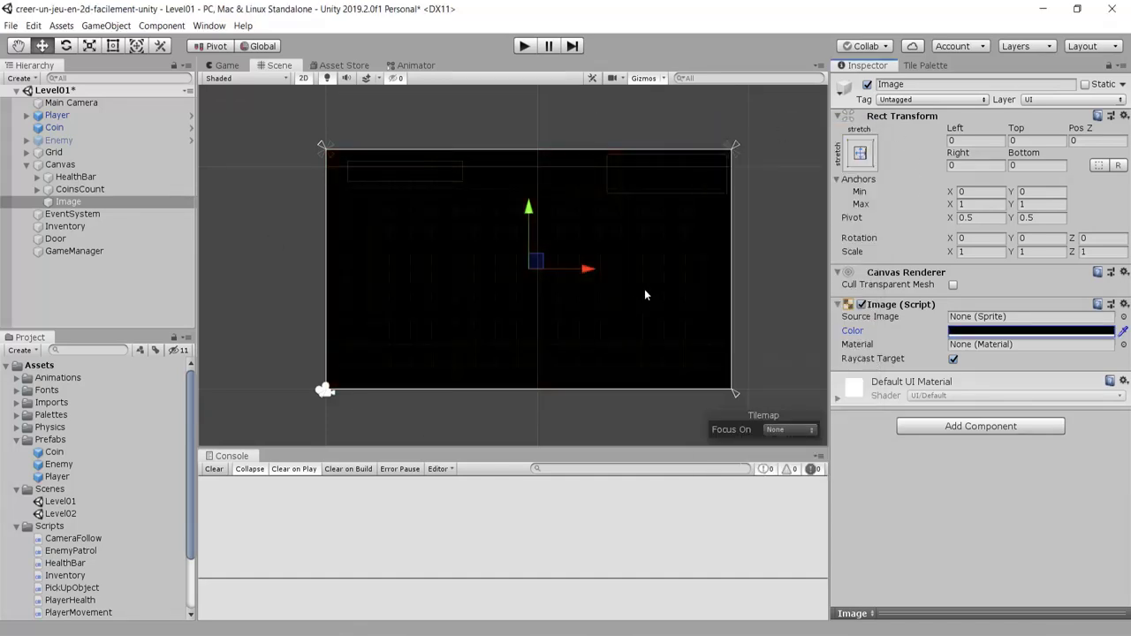
click(1004, 330)
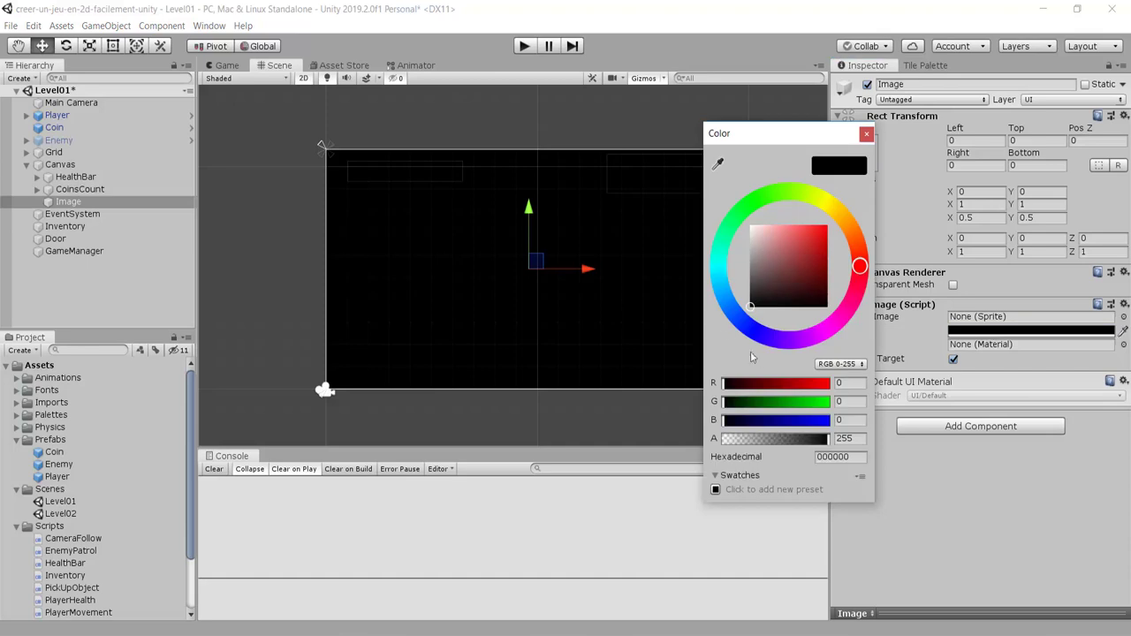
drag(826, 439, 723, 439)
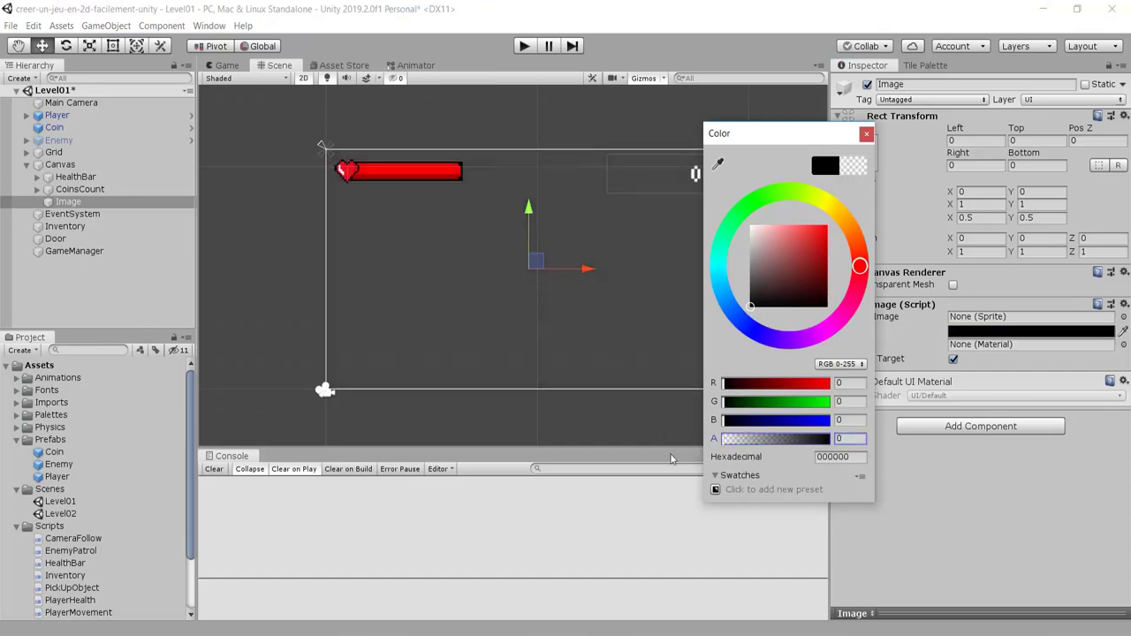
click(866, 133)
click(959, 332)
drag(725, 439, 852, 451)
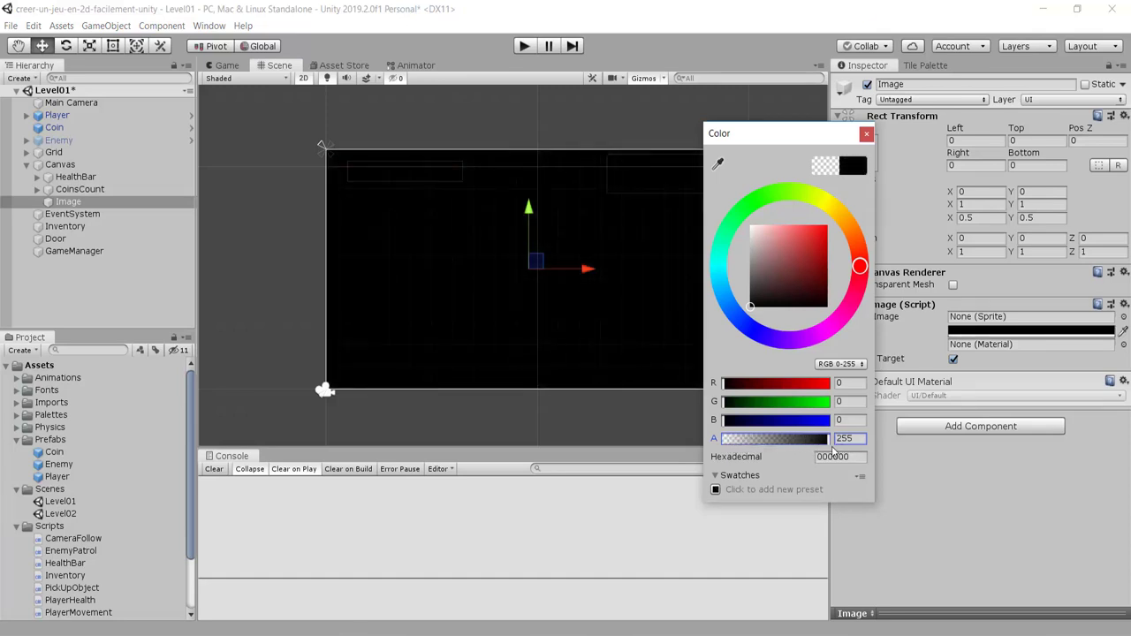
drag(832, 448, 688, 455)
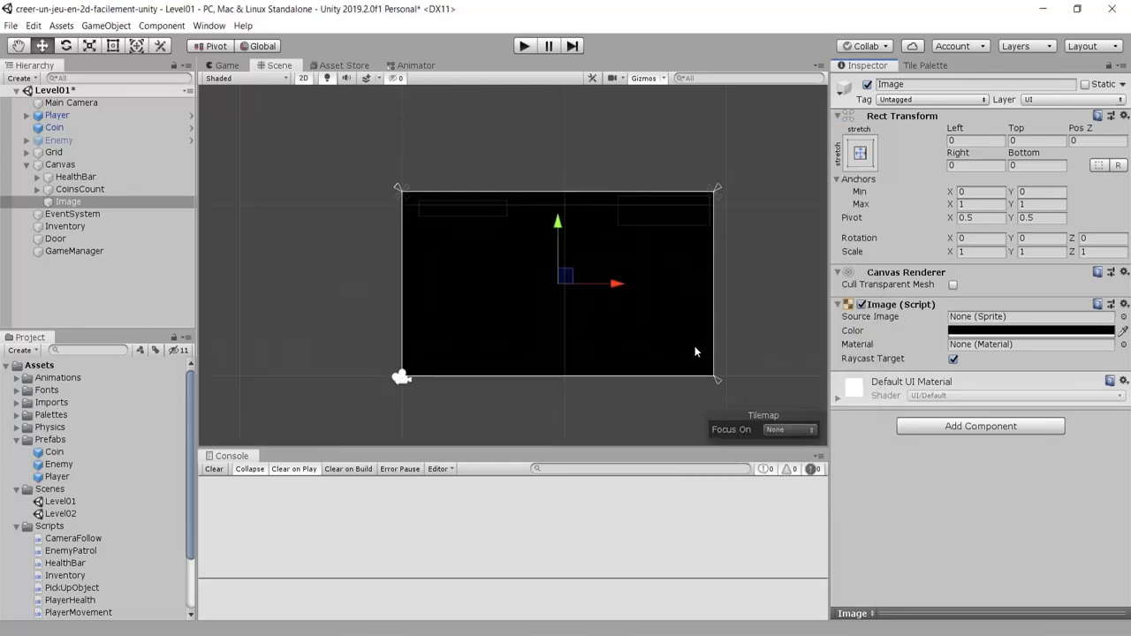
scroll(694, 345, up, 2)
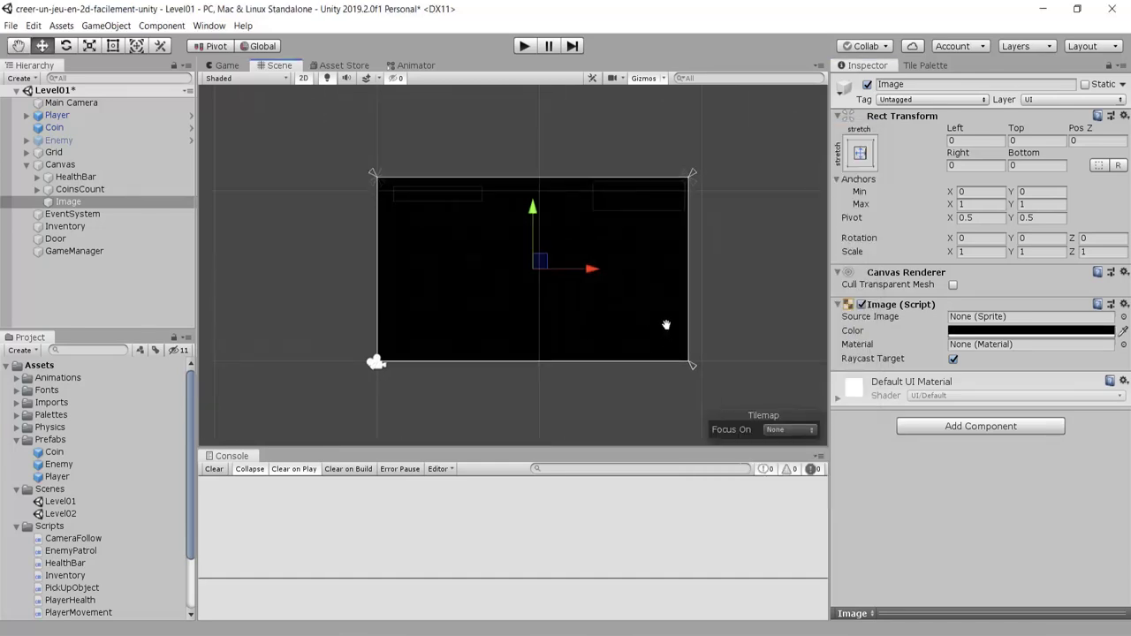
Rename the image object to FadeSystem.
click(920, 85)
text(Fade)
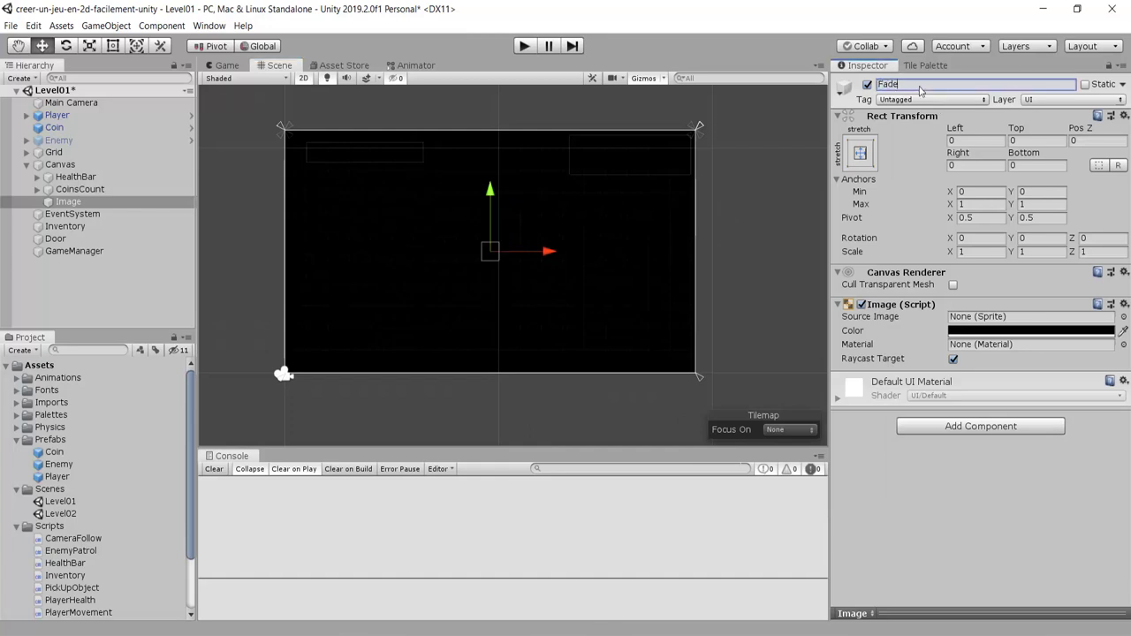
text(System)
key(Return)
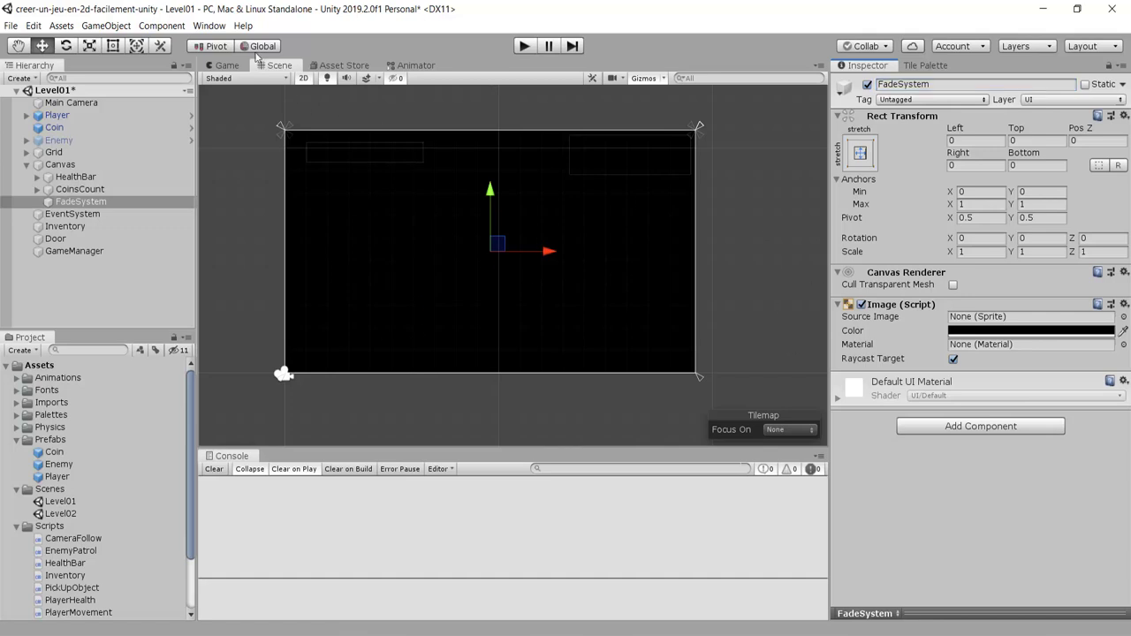
Open the Animation window for FadeSystem and dock it into the editor layout.
click(209, 26)
mouse_move(274, 204)
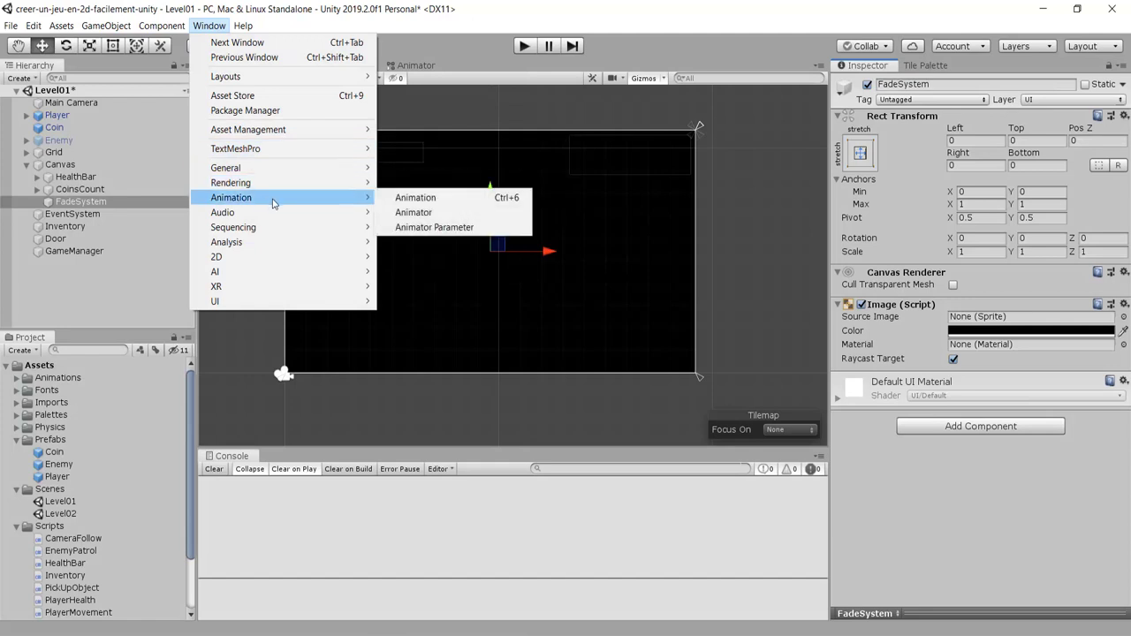
click(413, 199)
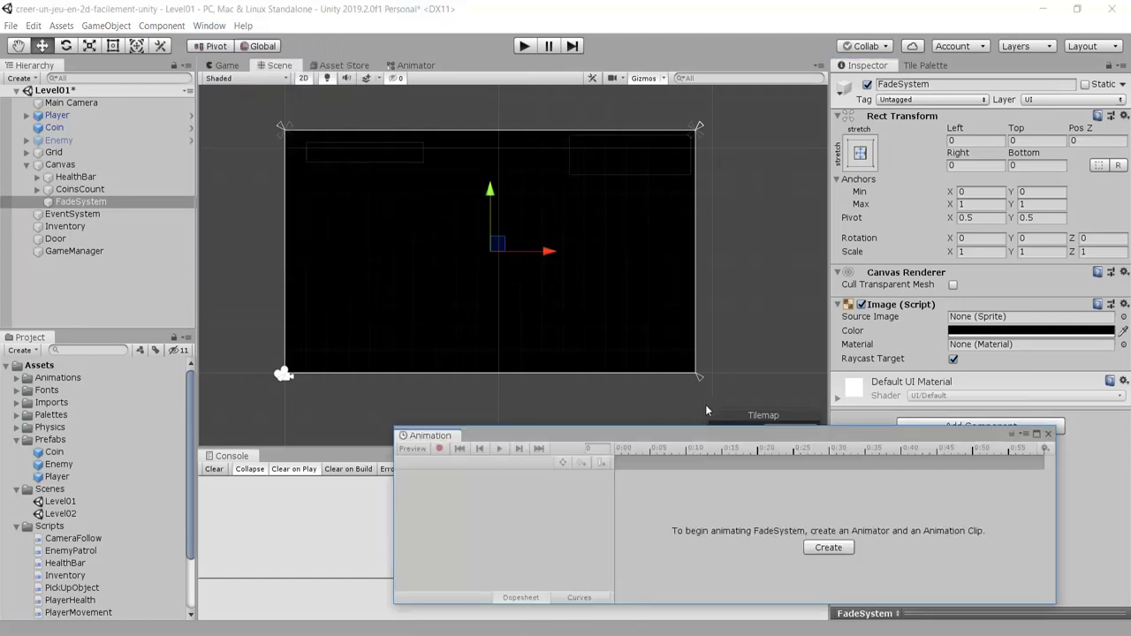
drag(699, 436, 297, 457)
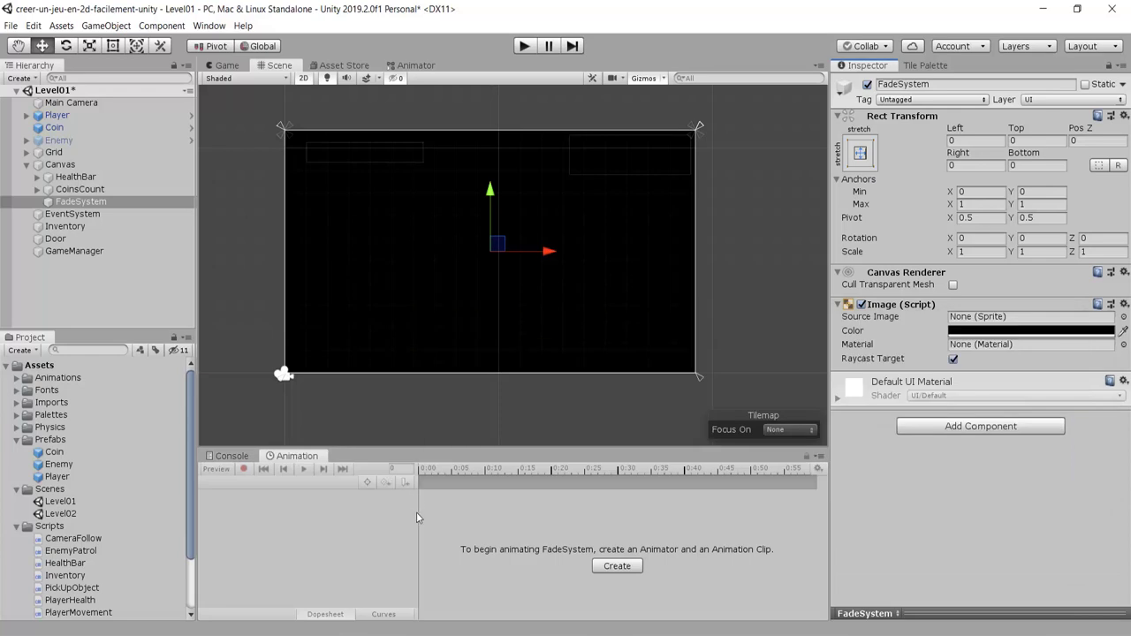
Create the FadeIn clip, saved in a new Animations/FadeSystem folder.
click(620, 567)
double_click(502, 245)
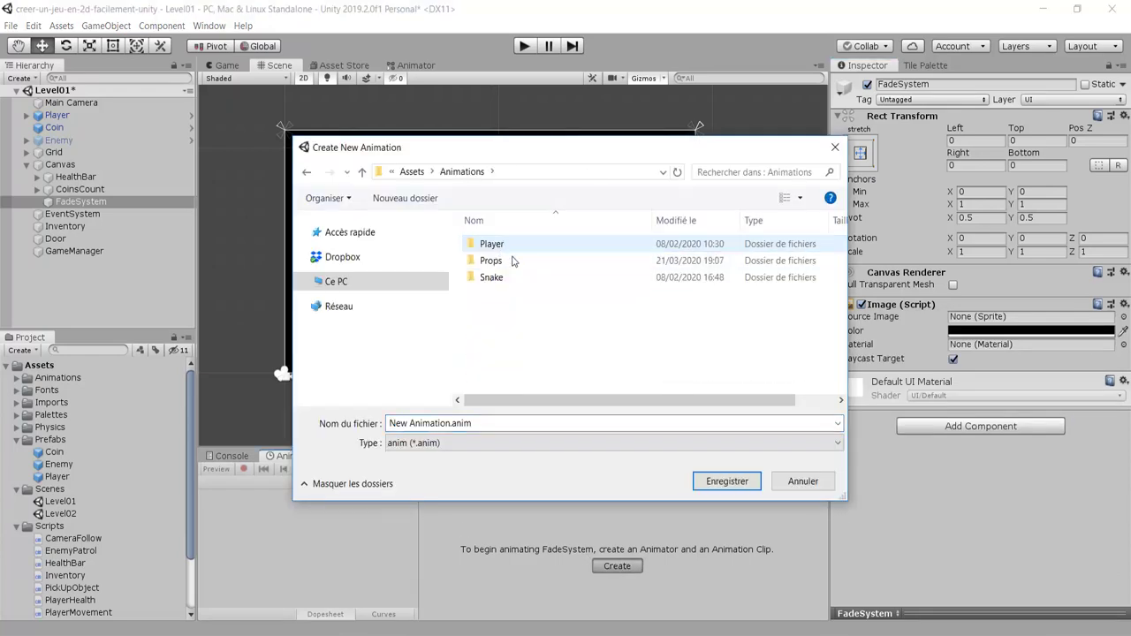
click(405, 198)
text(F)
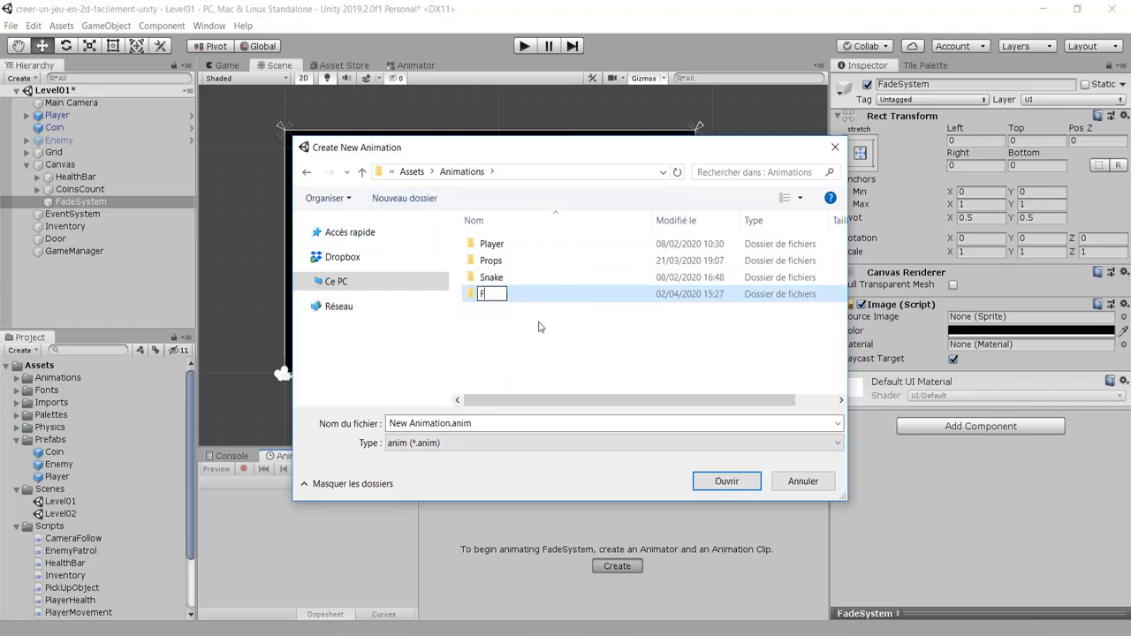
text(adeSystem)
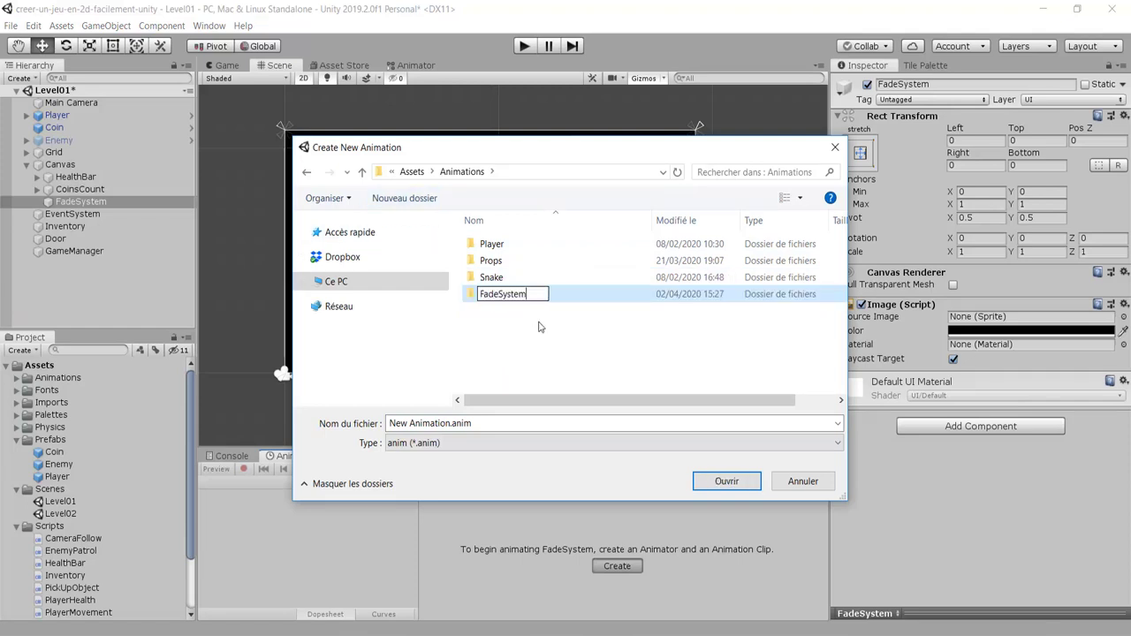
key(Return)
click(726, 480)
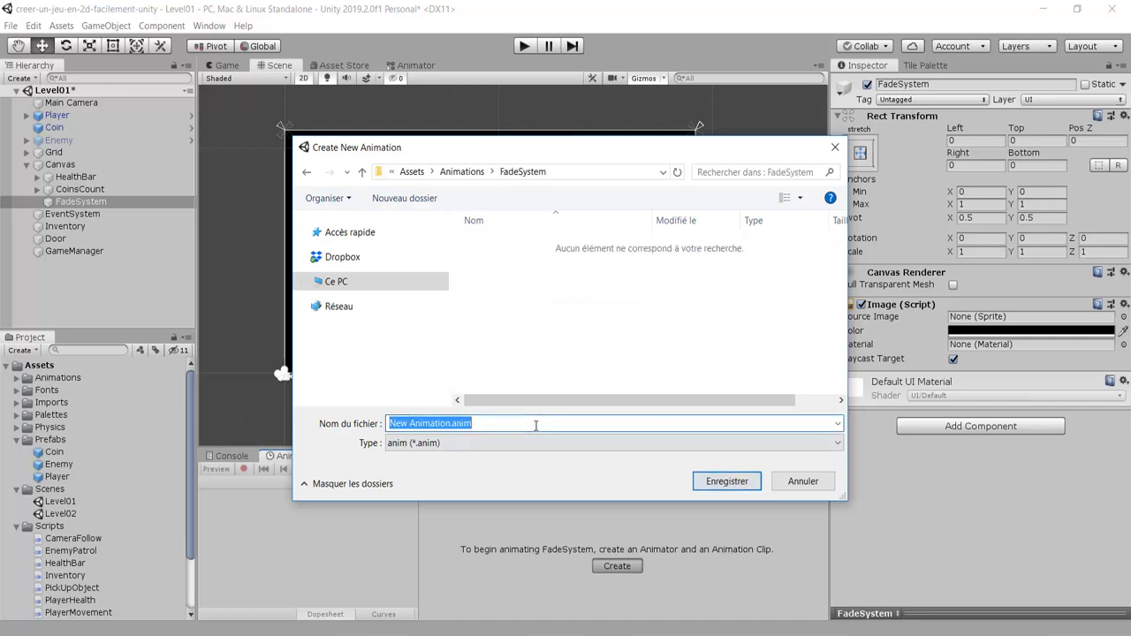
text(FadeIn)
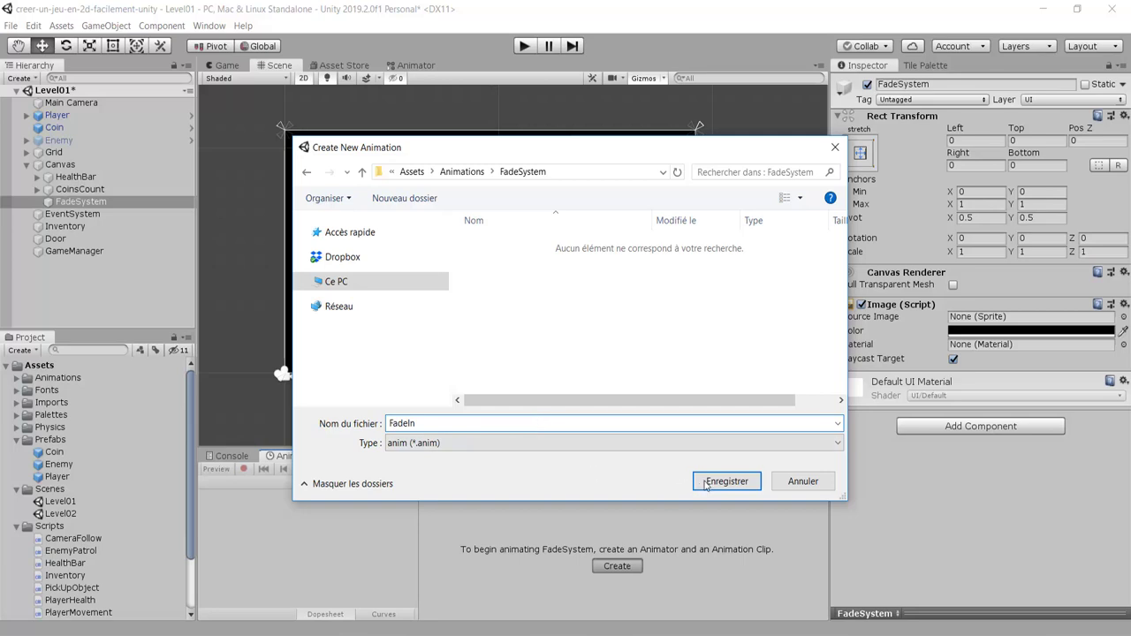
click(722, 482)
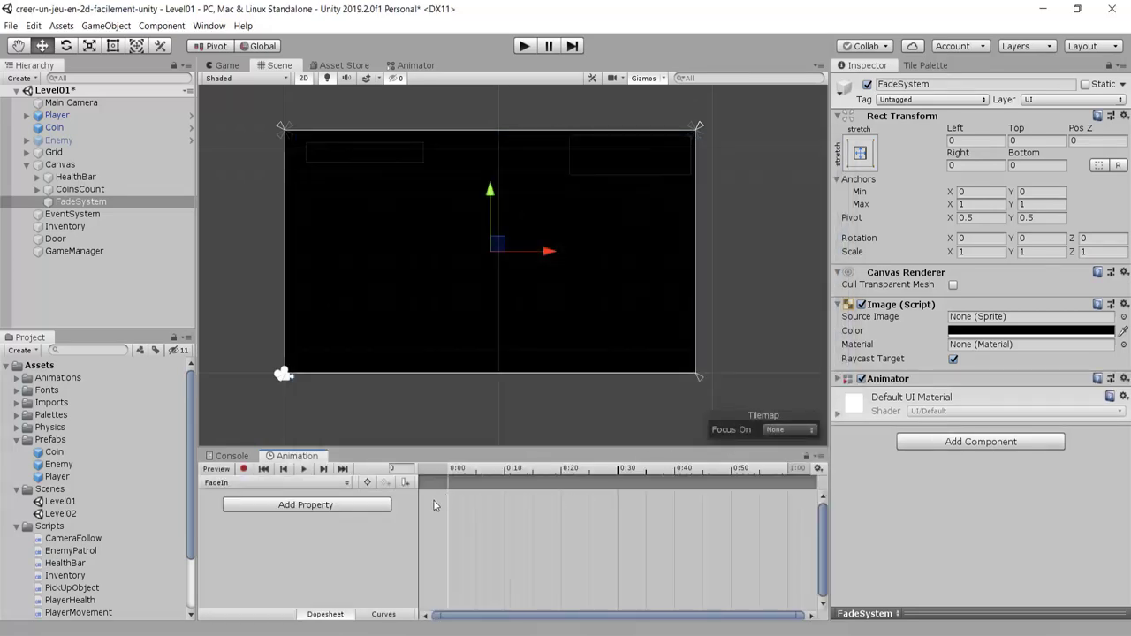
Record FadeIn keys with Image alpha 0 at frame 0 and fully opaque at frame 60, then preview.
click(451, 474)
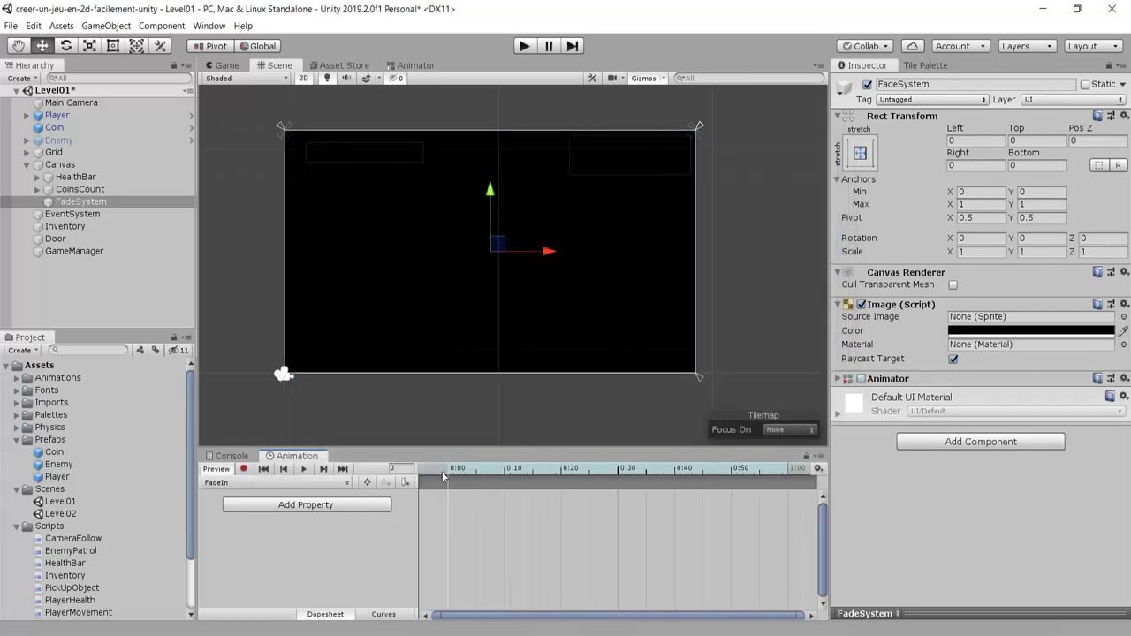
click(244, 469)
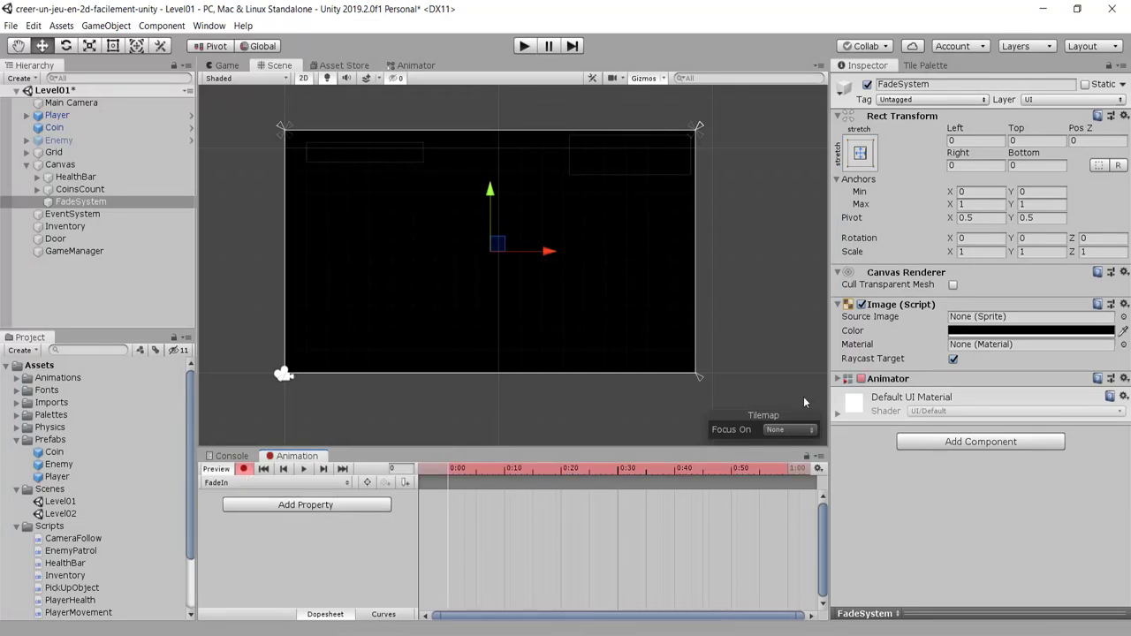
click(1001, 333)
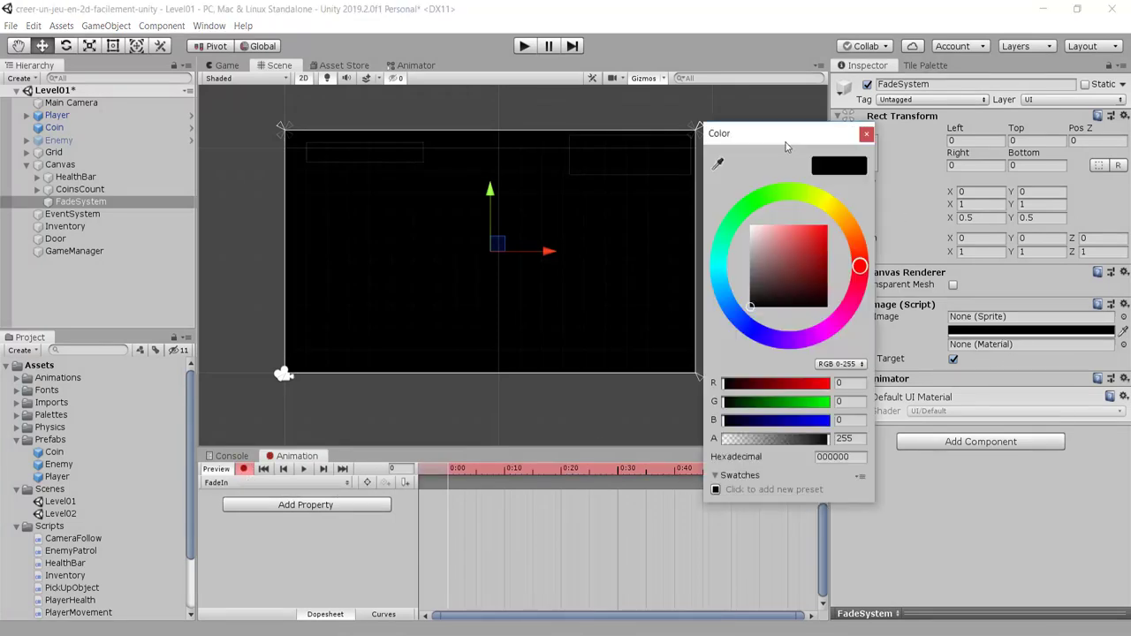
mouse_move(778, 143)
mouse_down()
mouse_move(939, 146)
mouse_move(946, 116)
mouse_up()
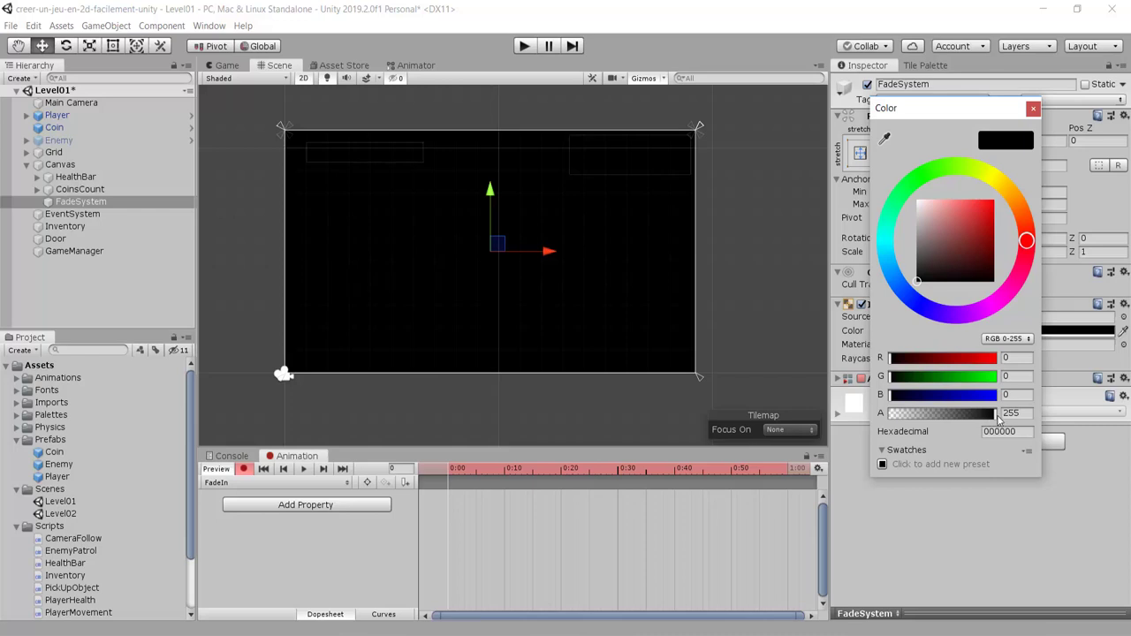
drag(993, 415, 865, 422)
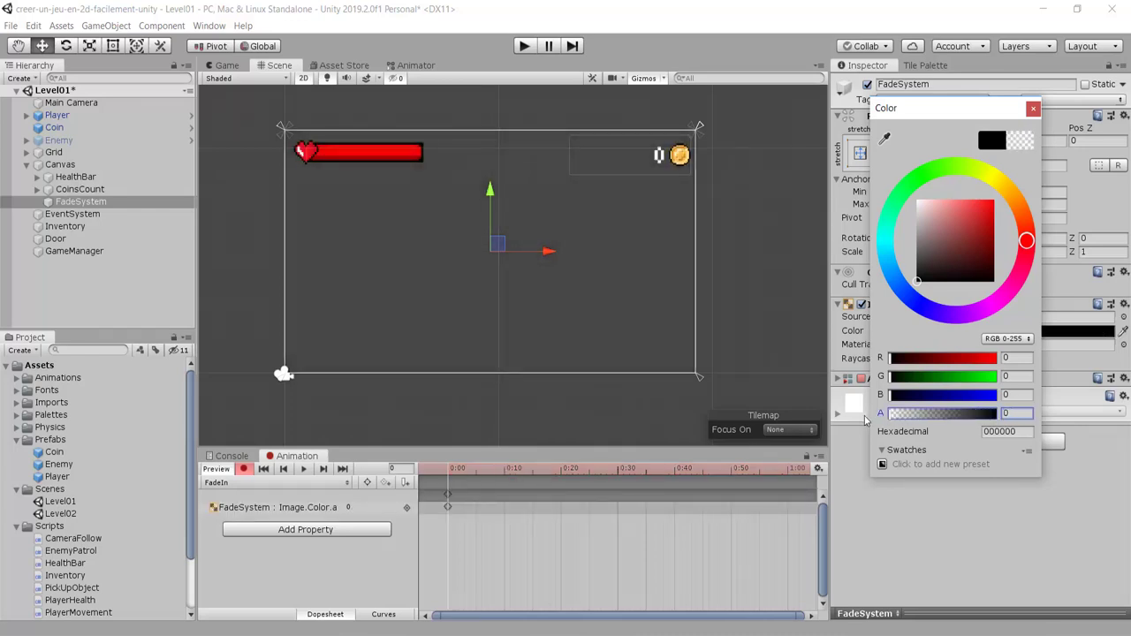
drag(450, 473, 788, 475)
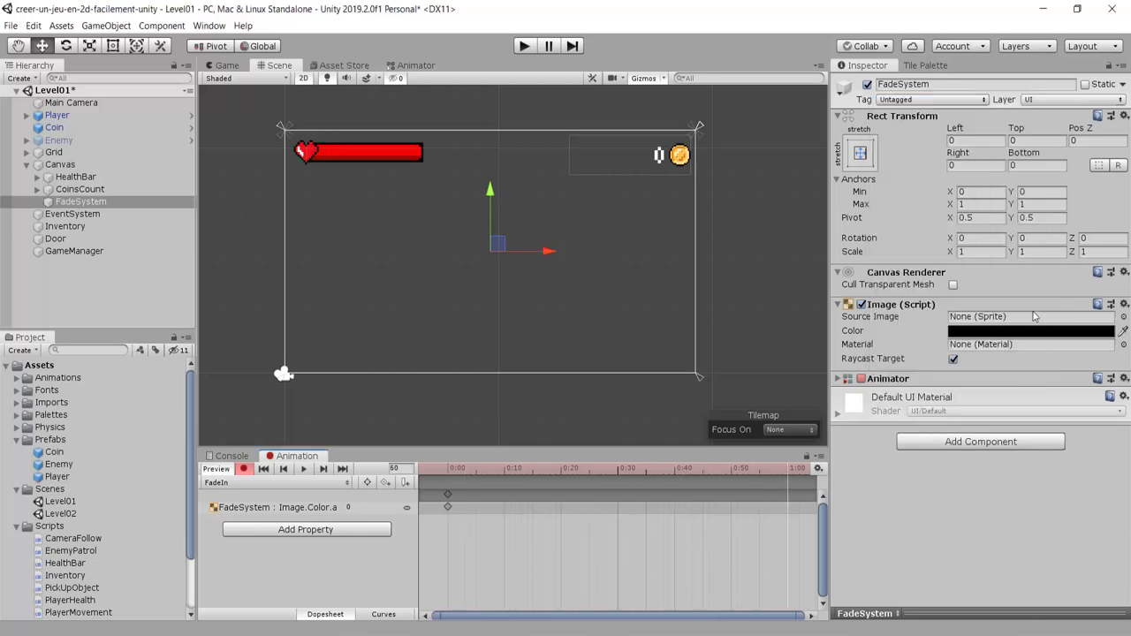
click(1016, 333)
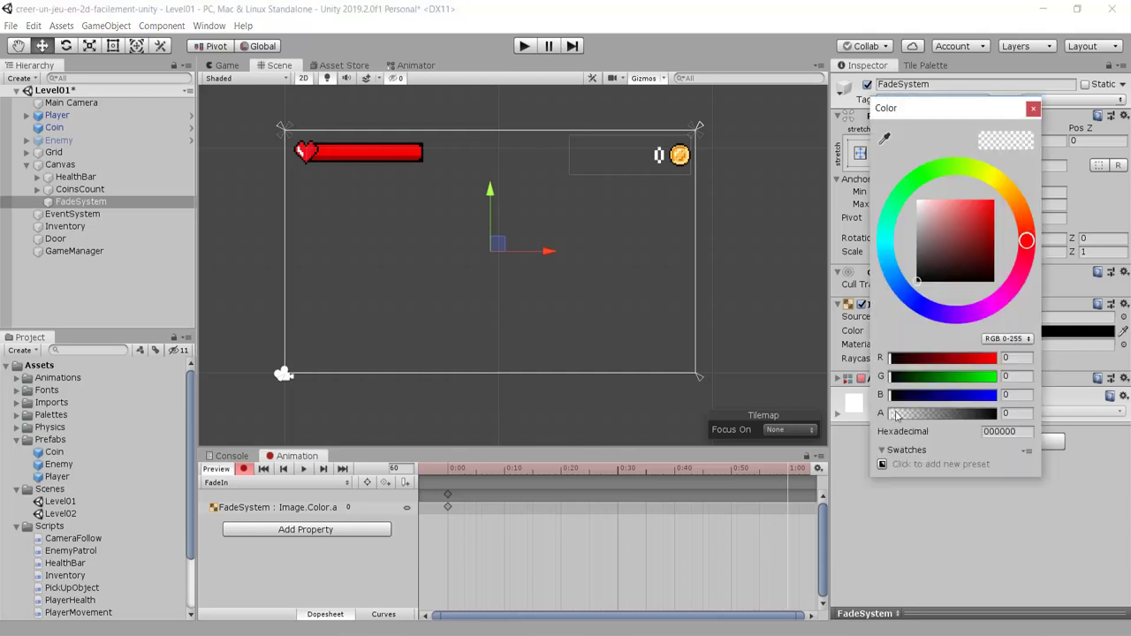
drag(893, 416, 1030, 422)
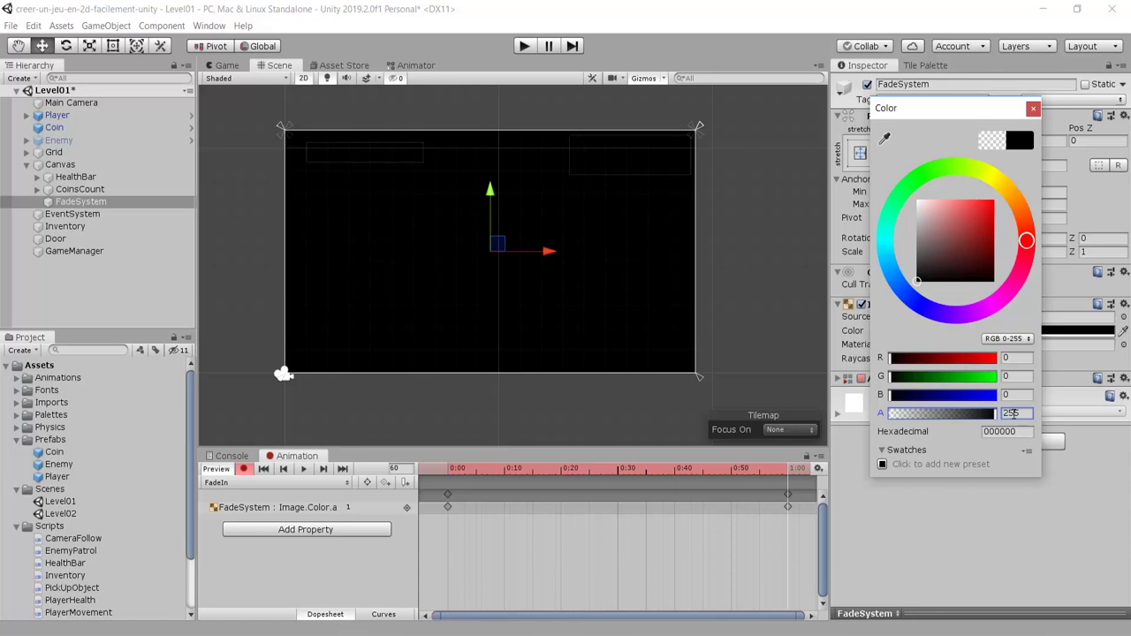
click(1033, 107)
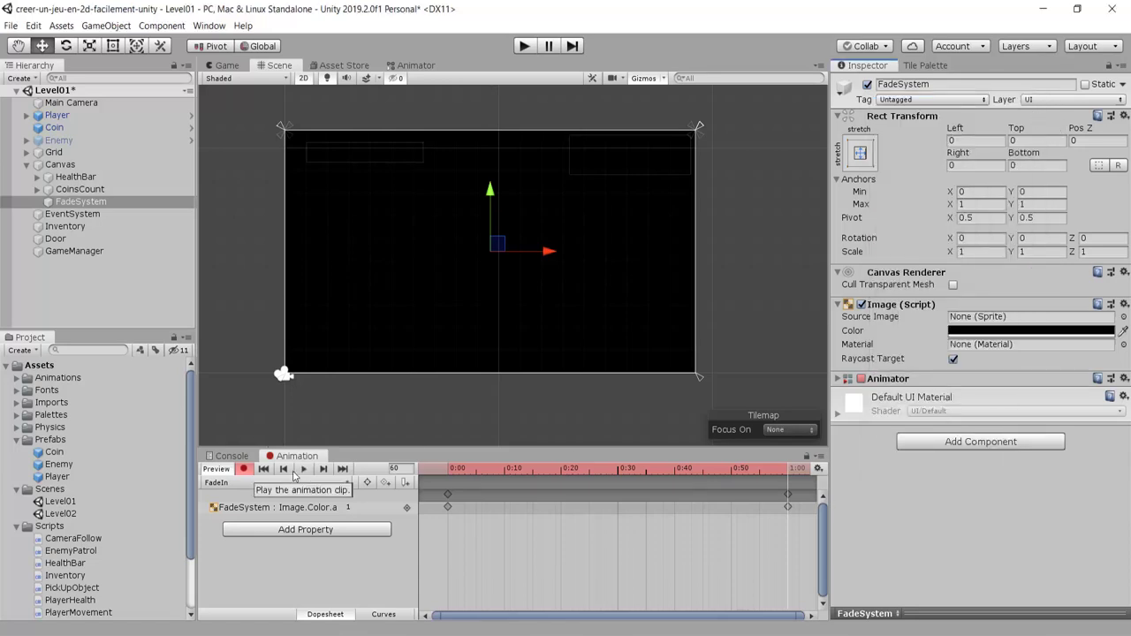
click(244, 469)
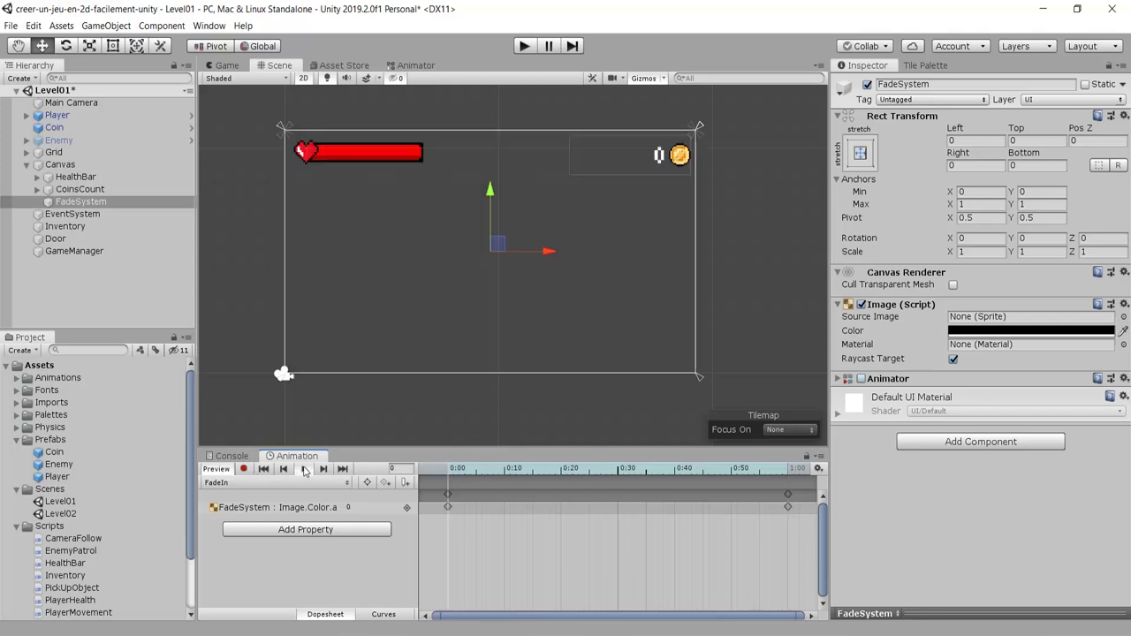
click(303, 469)
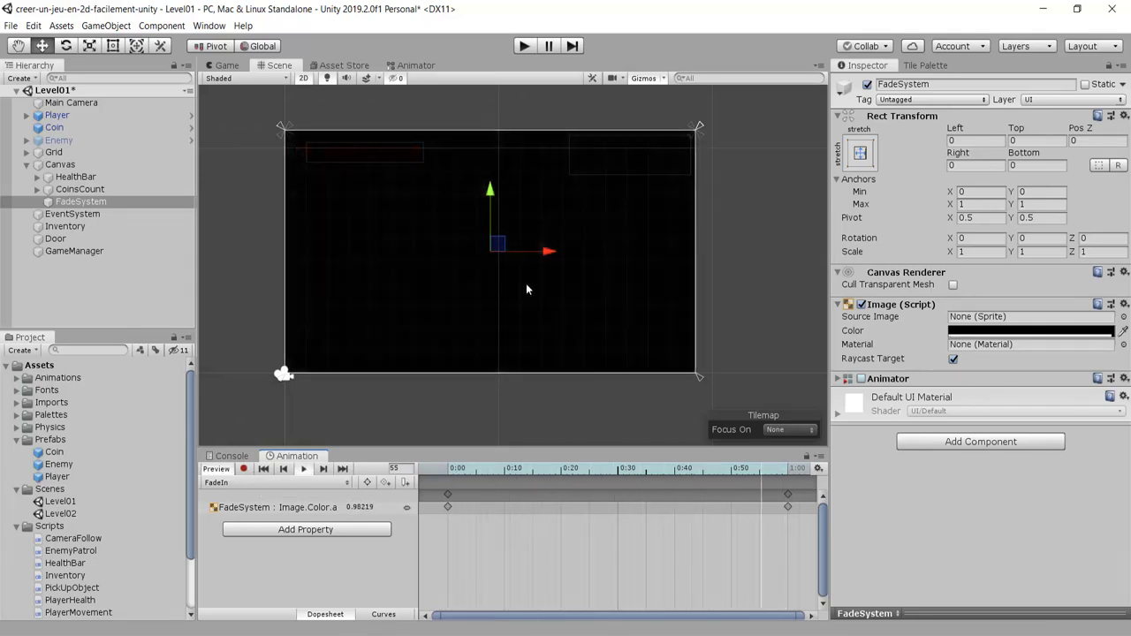
click(444, 468)
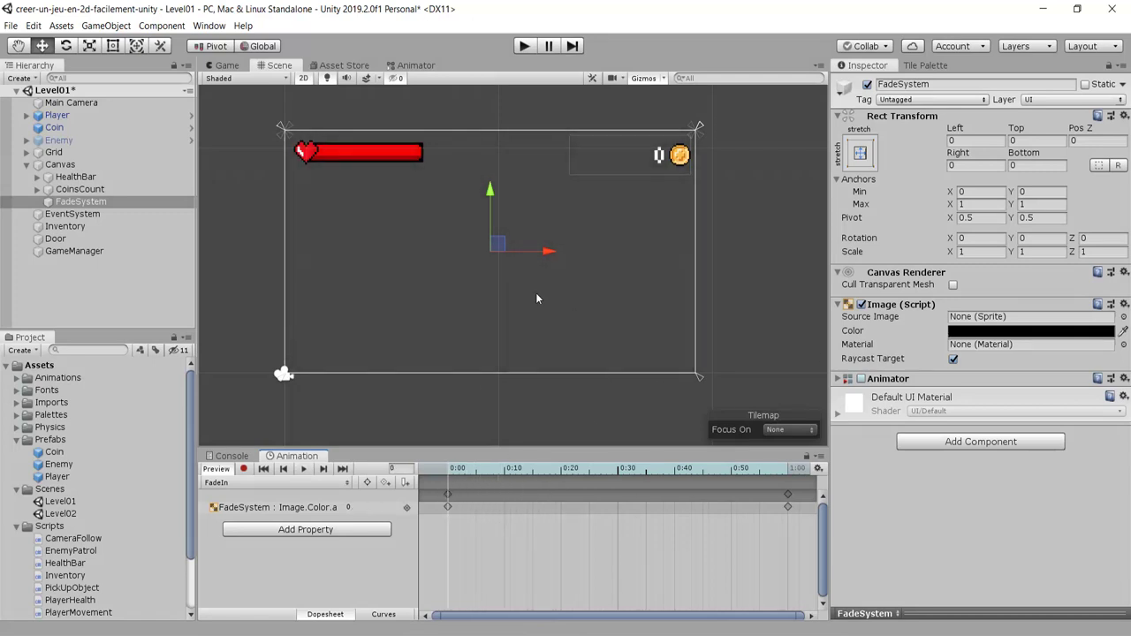
Create a new animation clip named FadeOut for FadeSystem.
click(219, 483)
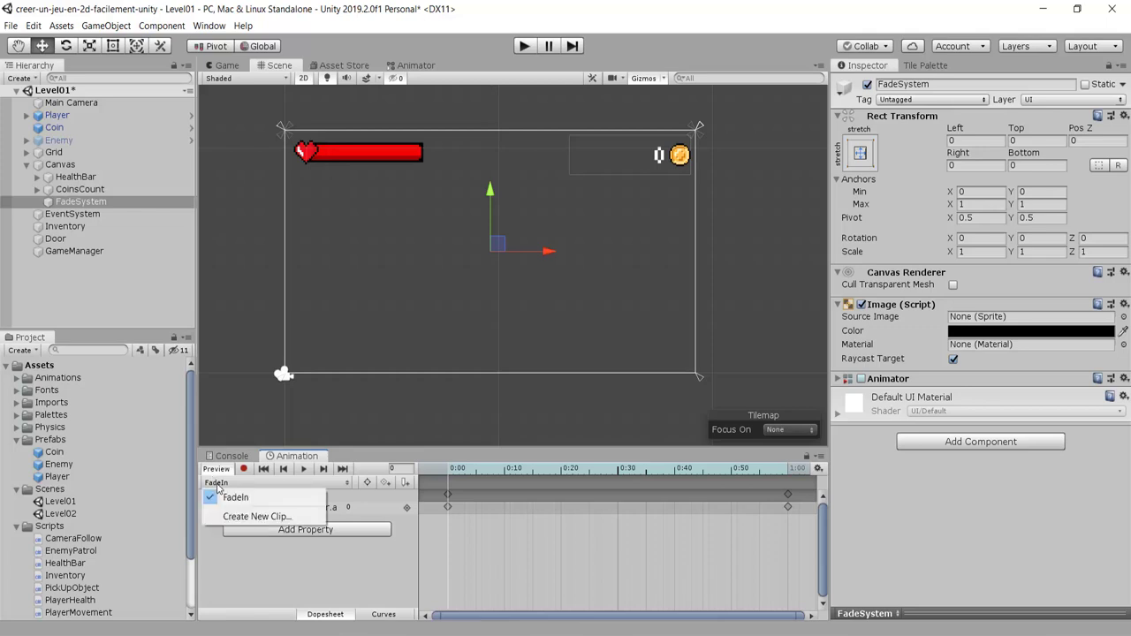
click(256, 516)
text(Fade)
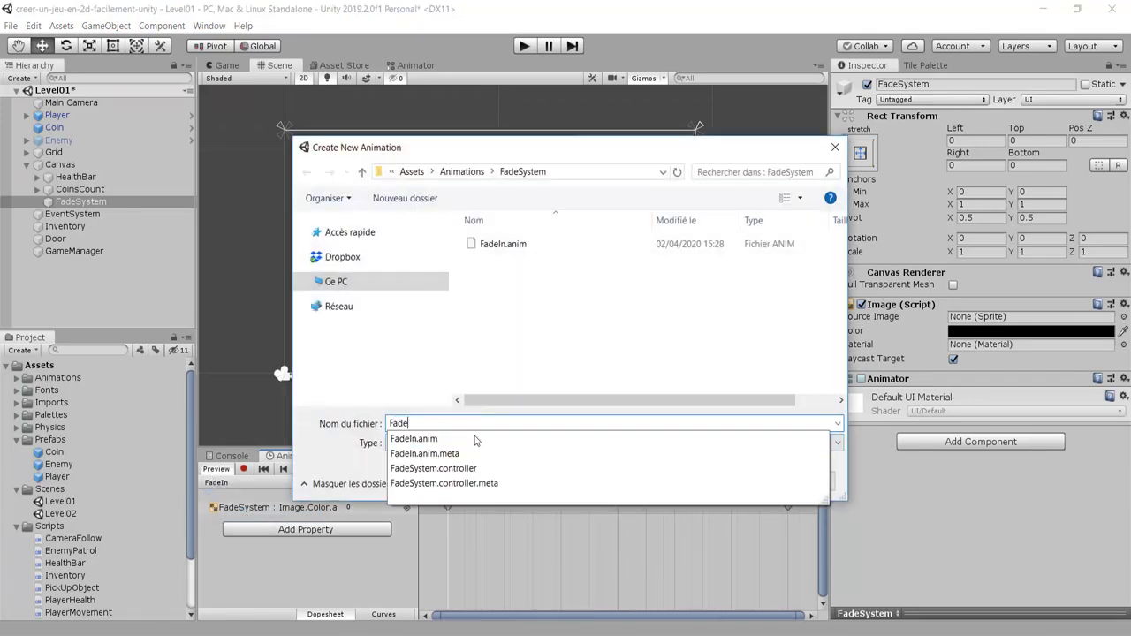
text(Out)
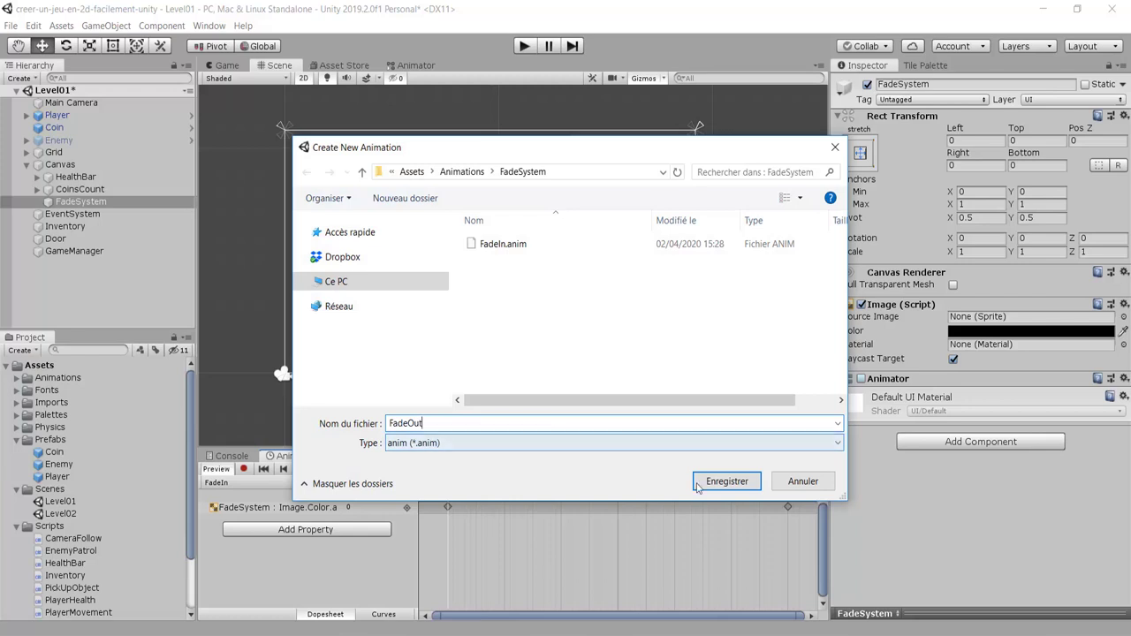
click(723, 483)
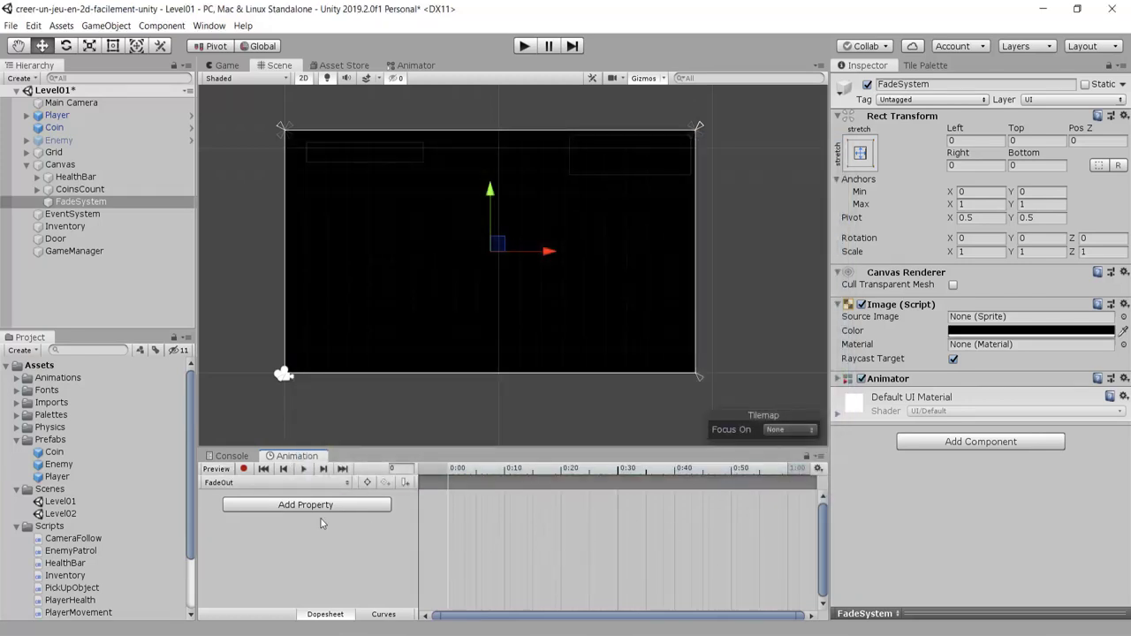
Record the FadeOut clip keying Image alpha to fully transparent at frame 60.
click(243, 469)
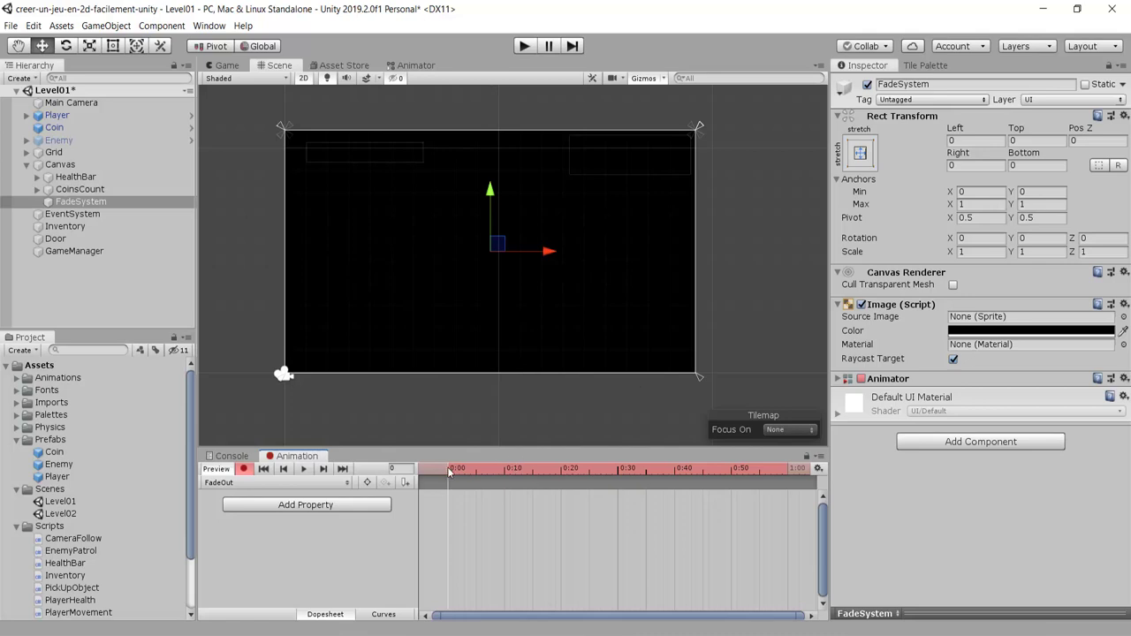
drag(445, 470, 789, 511)
click(995, 331)
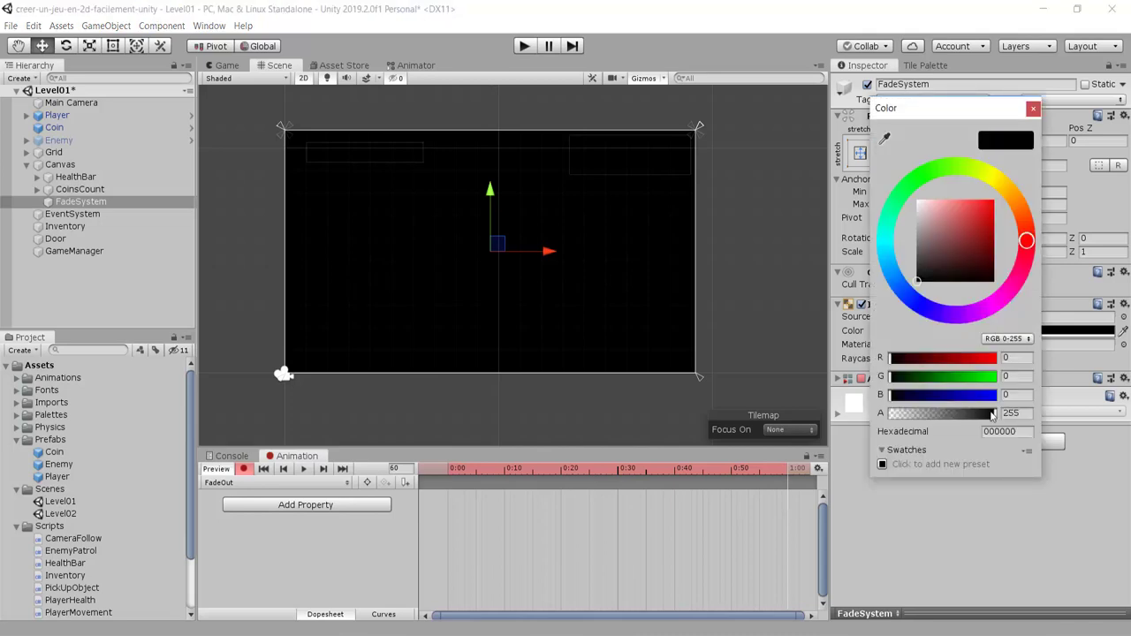
drag(991, 414, 857, 427)
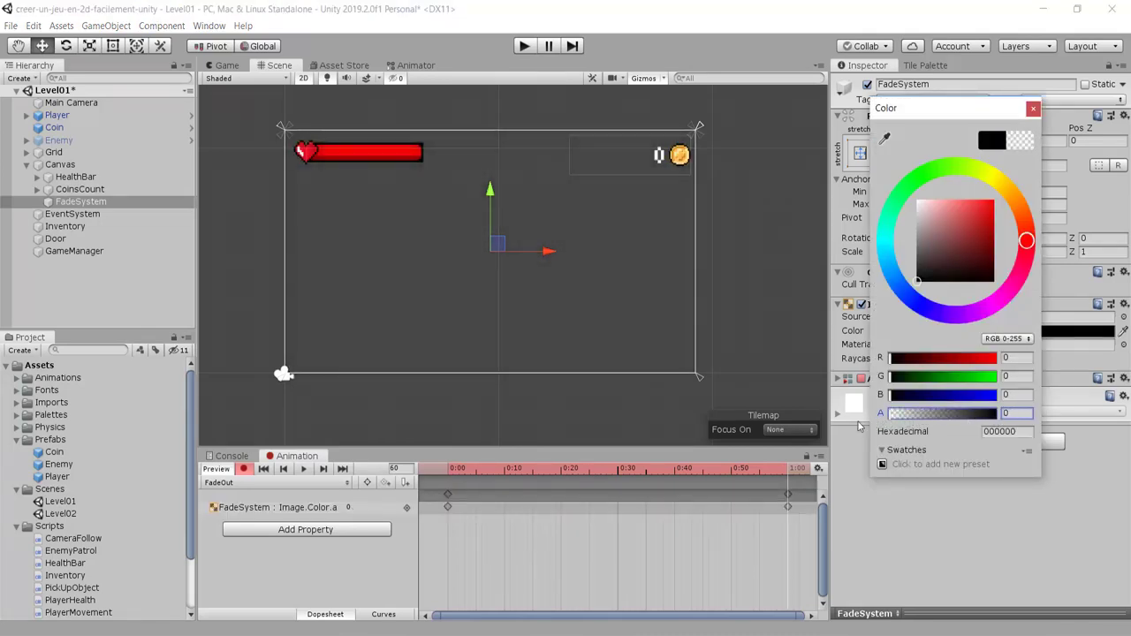
click(1033, 108)
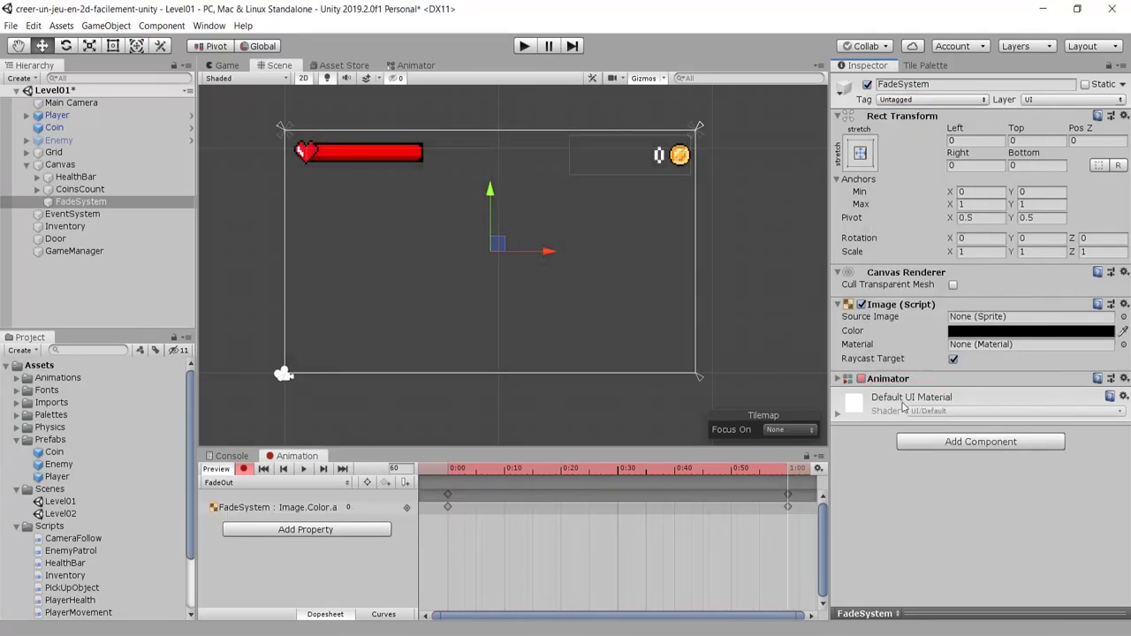
click(241, 470)
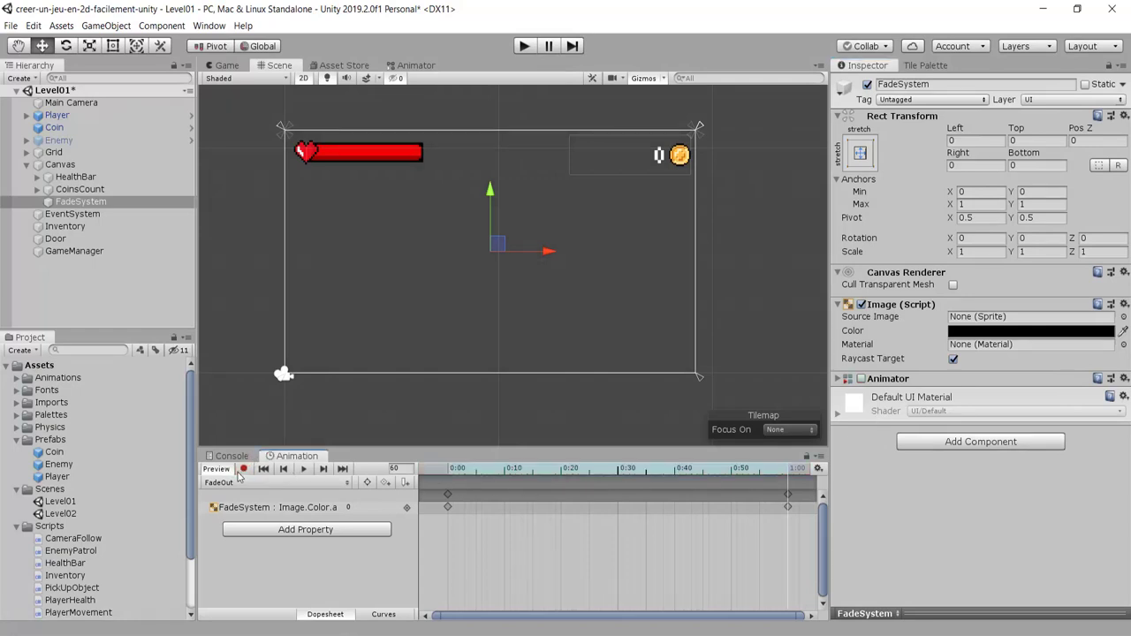
Preview the FadeOut clip, then close the Animation panel.
click(303, 468)
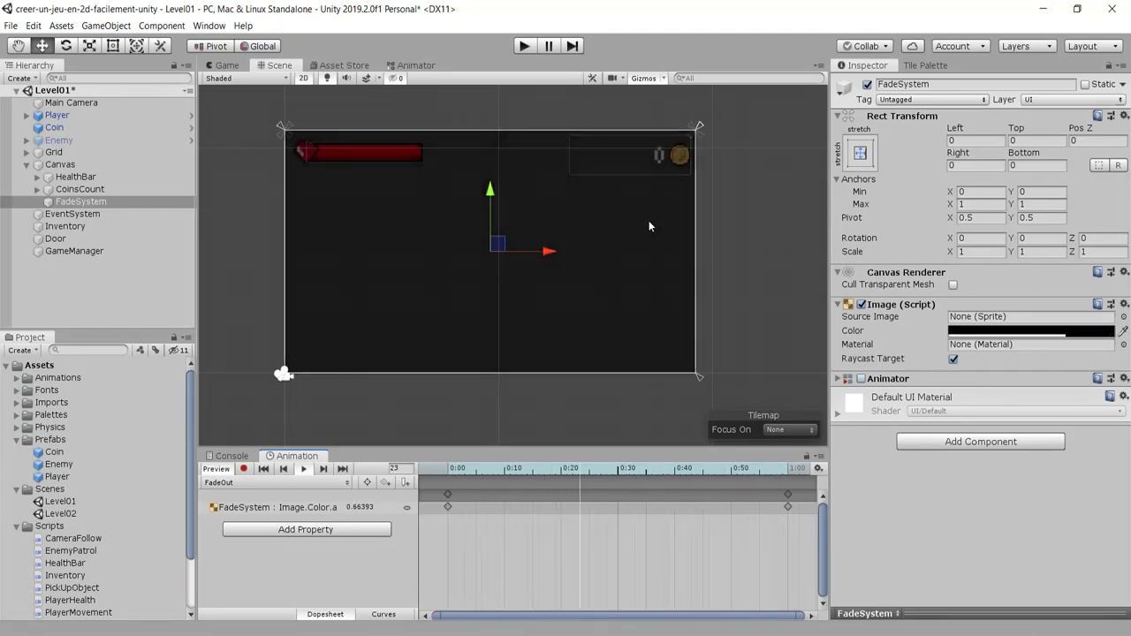
click(436, 475)
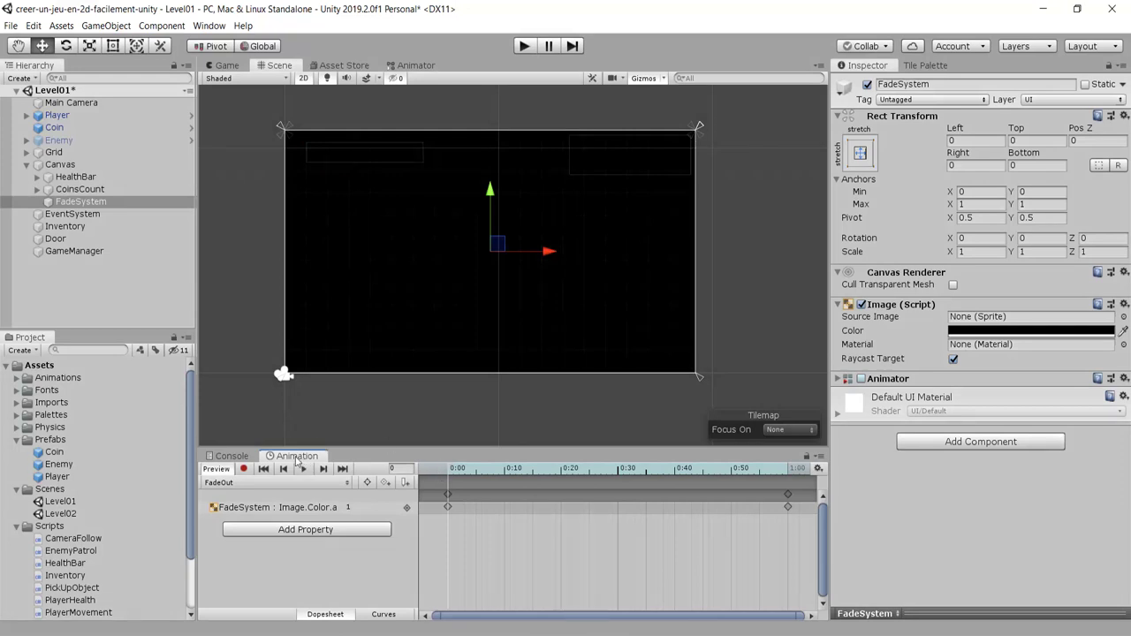
right_click(290, 464)
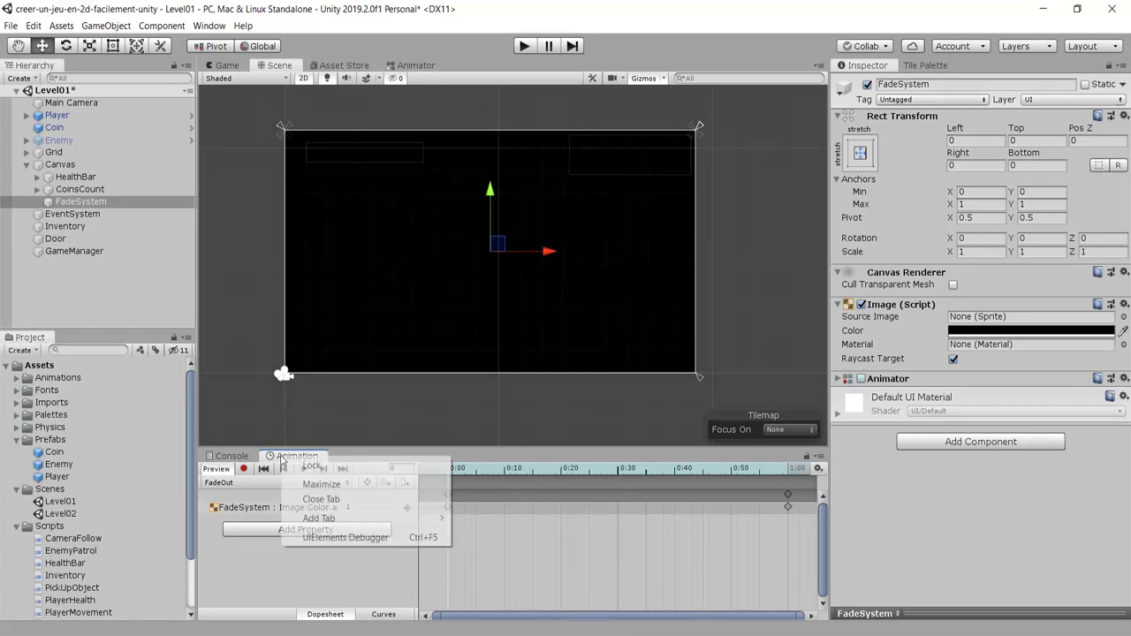
click(323, 500)
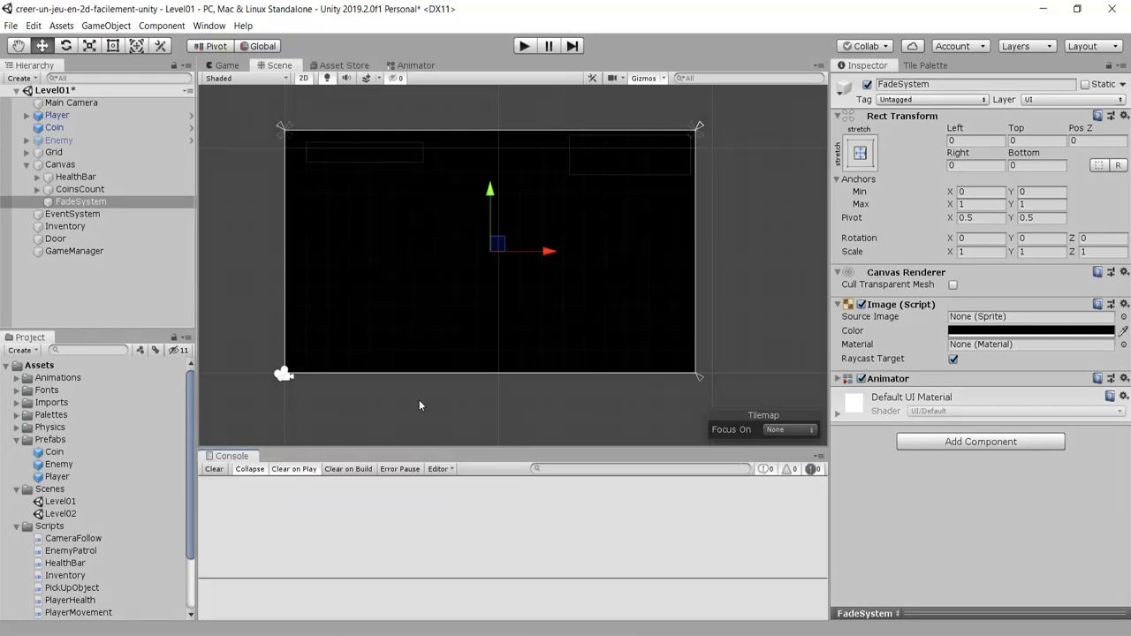
Uncheck Loop Time on the FadeIn and FadeOut clips in Animations/FadeSystem.
click(16, 378)
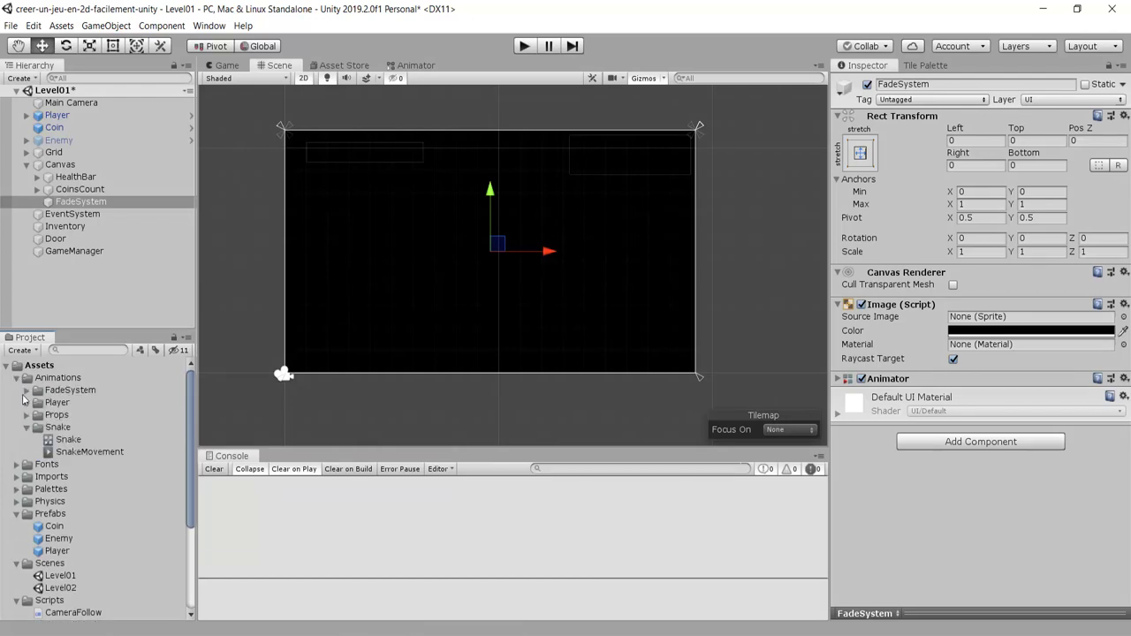
click(27, 390)
click(76, 407)
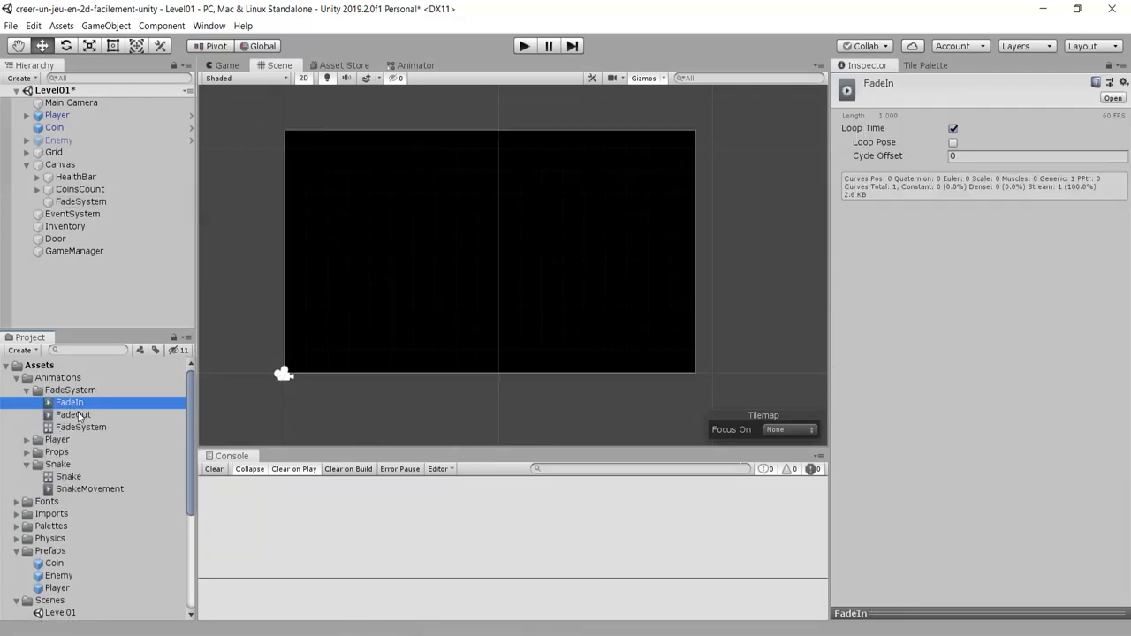
shift+click(78, 415)
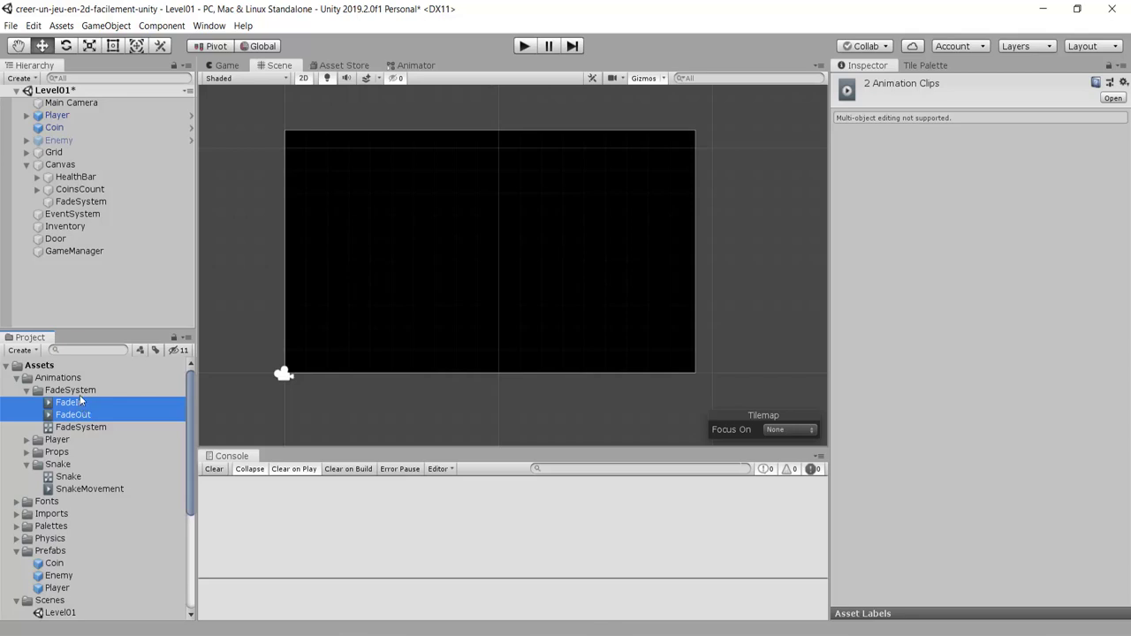
click(79, 404)
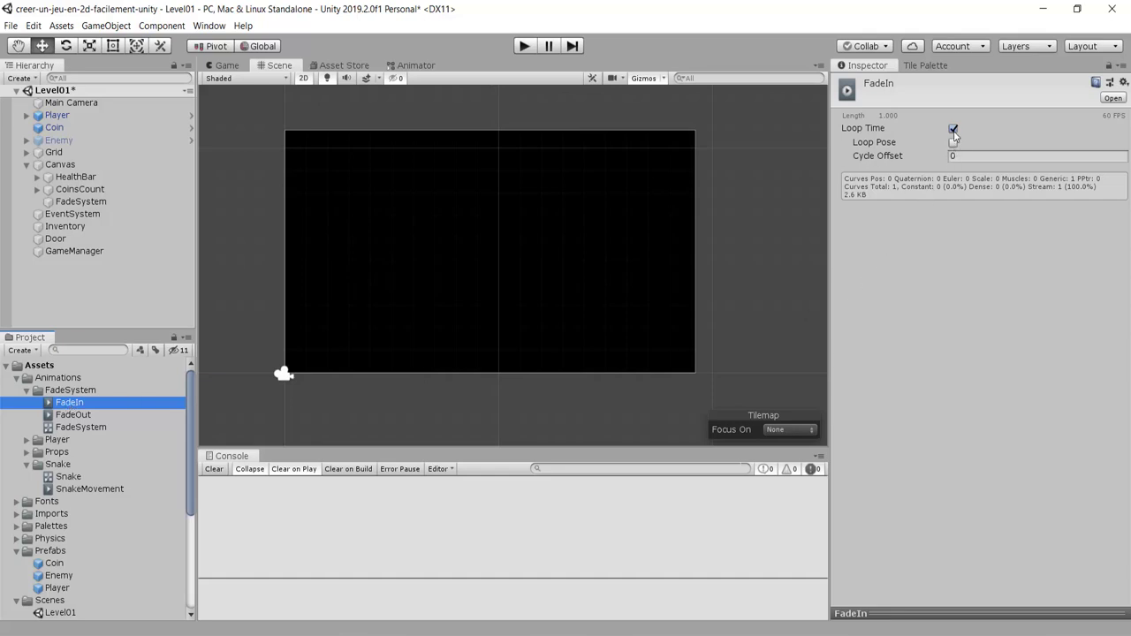
click(953, 130)
click(90, 414)
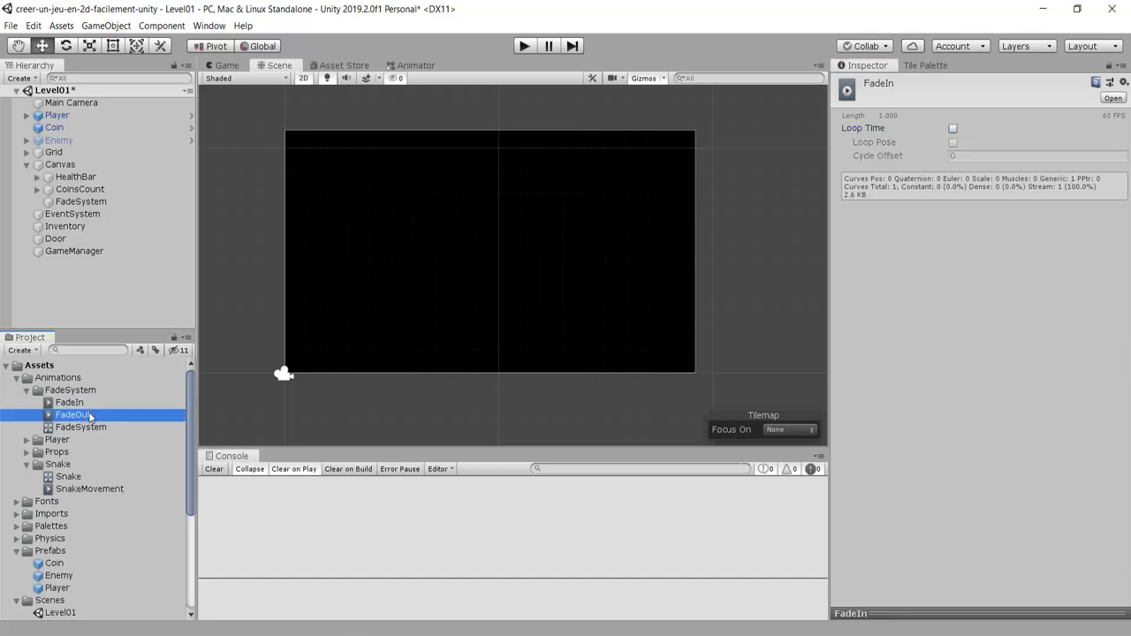
click(952, 129)
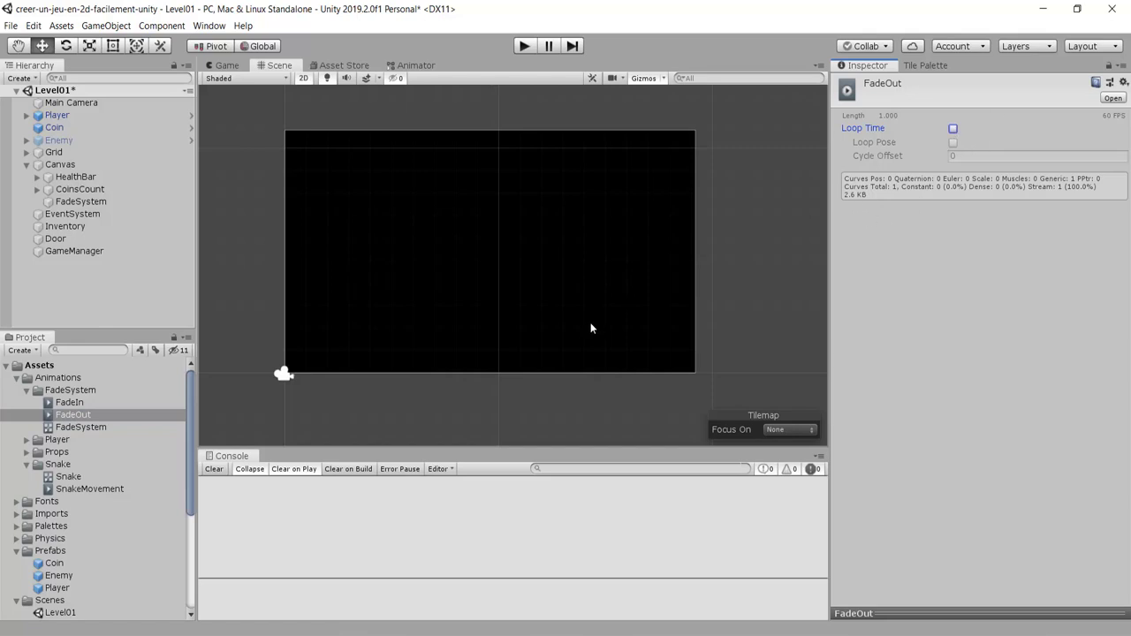
click(82, 429)
Open the FadeSystem controller's state graph and move the FadeIn state beside Any State.
double_click(76, 429)
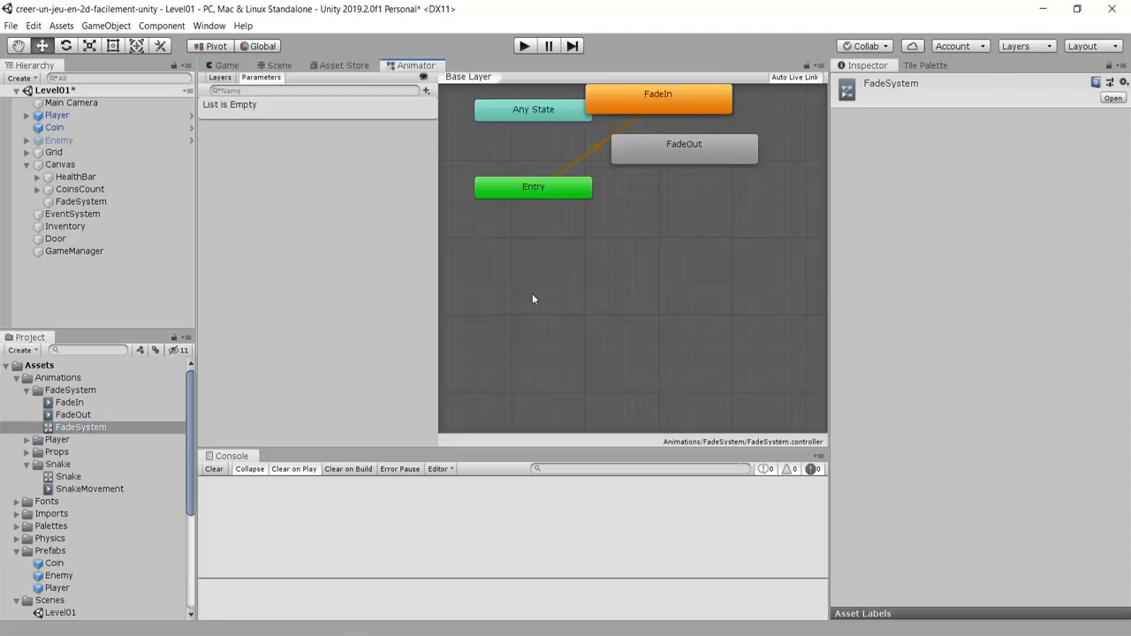
scroll(609, 358, down, 1)
scroll(617, 352, down, 2)
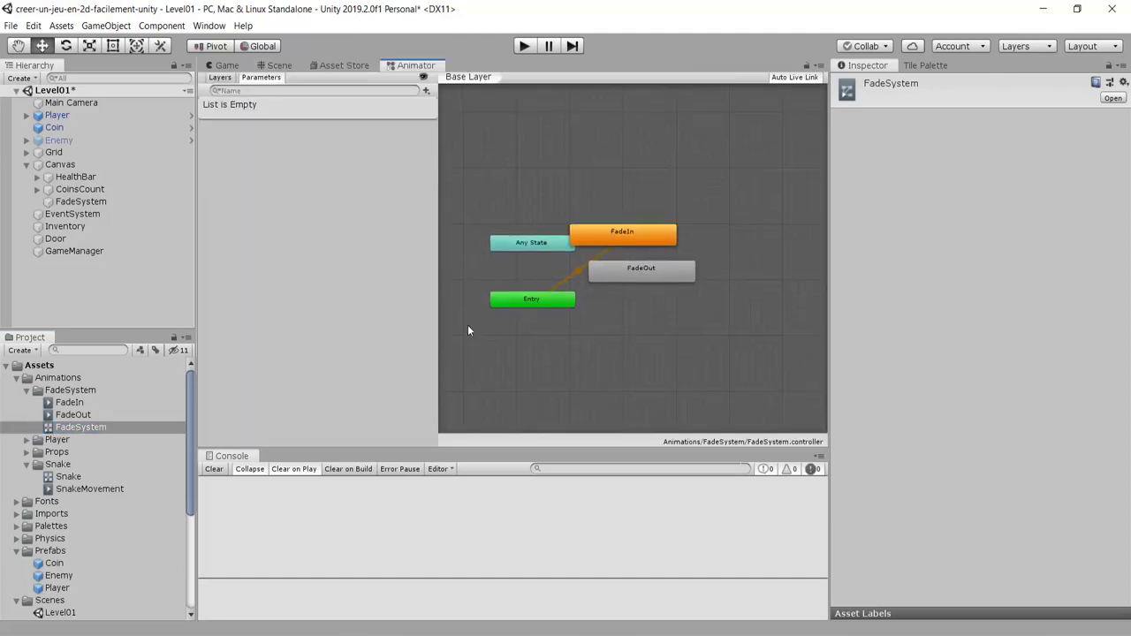
drag(438, 325, 375, 327)
middle_drag(590, 334, 588, 316)
scroll(589, 315, up, 3)
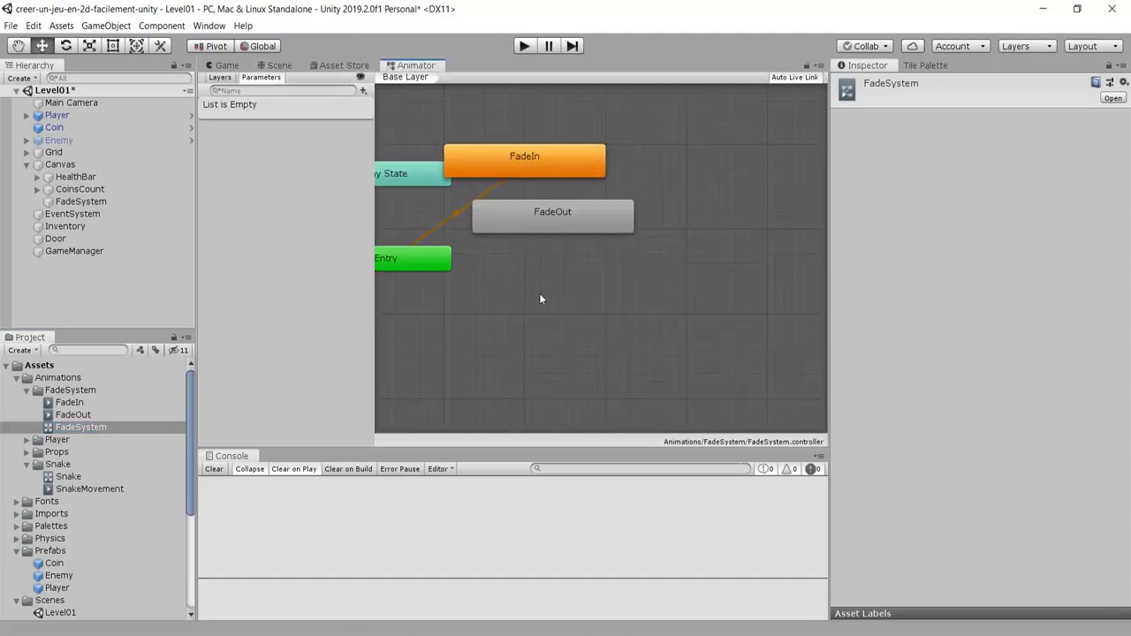
scroll(539, 292, down, 1)
click(535, 195)
drag(535, 195, 549, 240)
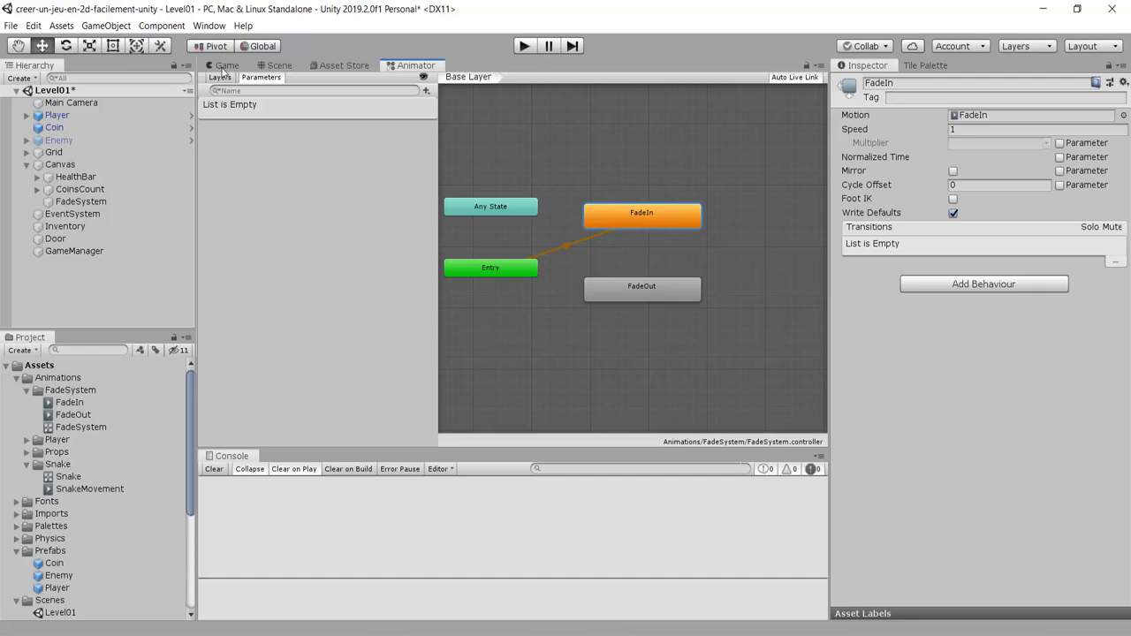
Play-test the fade in the Game view, then stop and return to the FadeSystem graph.
key(ctrl+2)
click(524, 46)
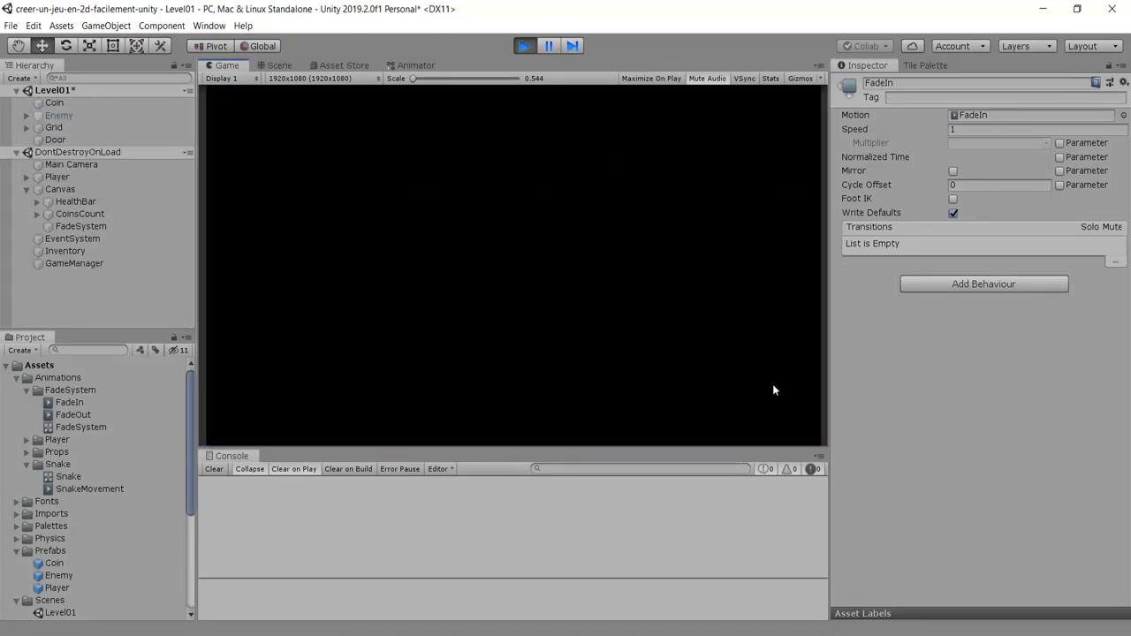
click(527, 51)
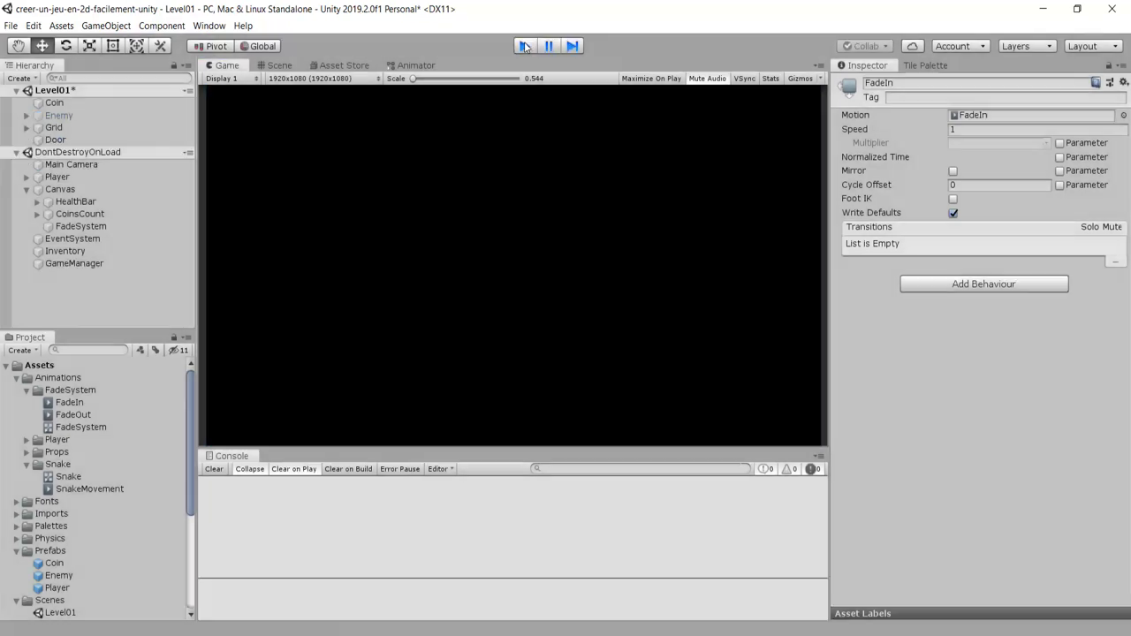
click(413, 65)
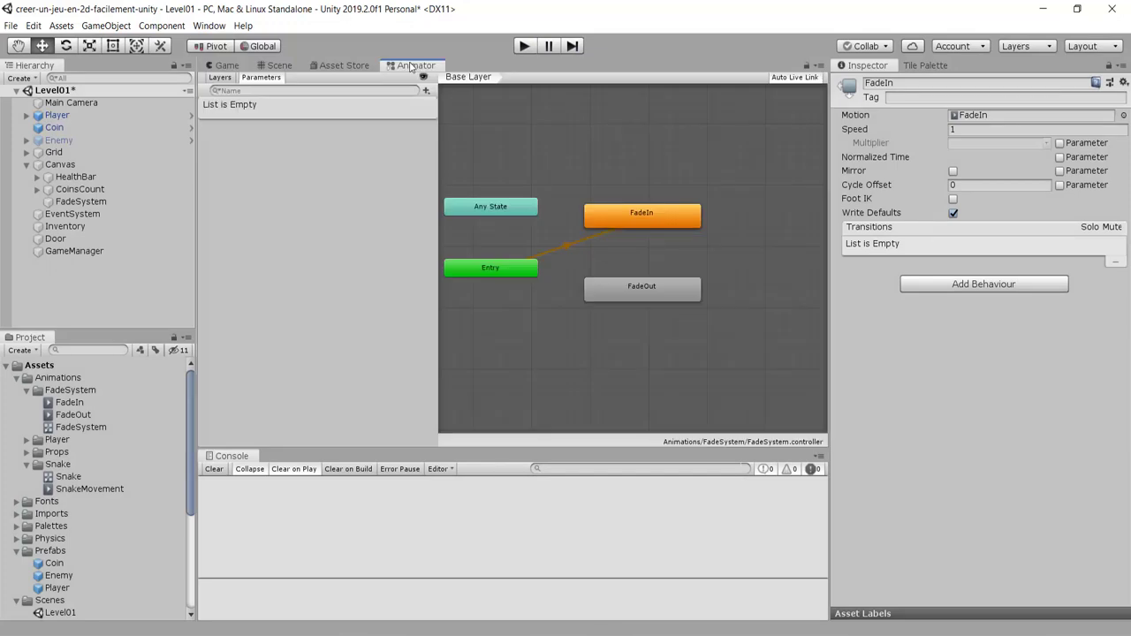
Set FadeOut as the layer default state, play-test twice, then return to the state graph.
right_click(641, 292)
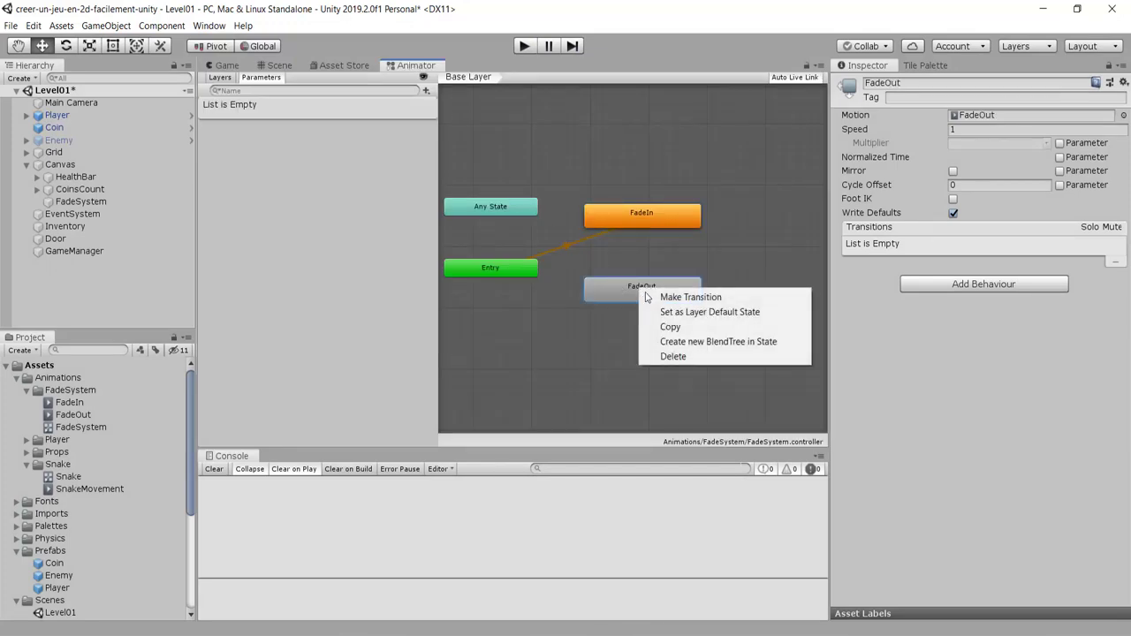
click(730, 313)
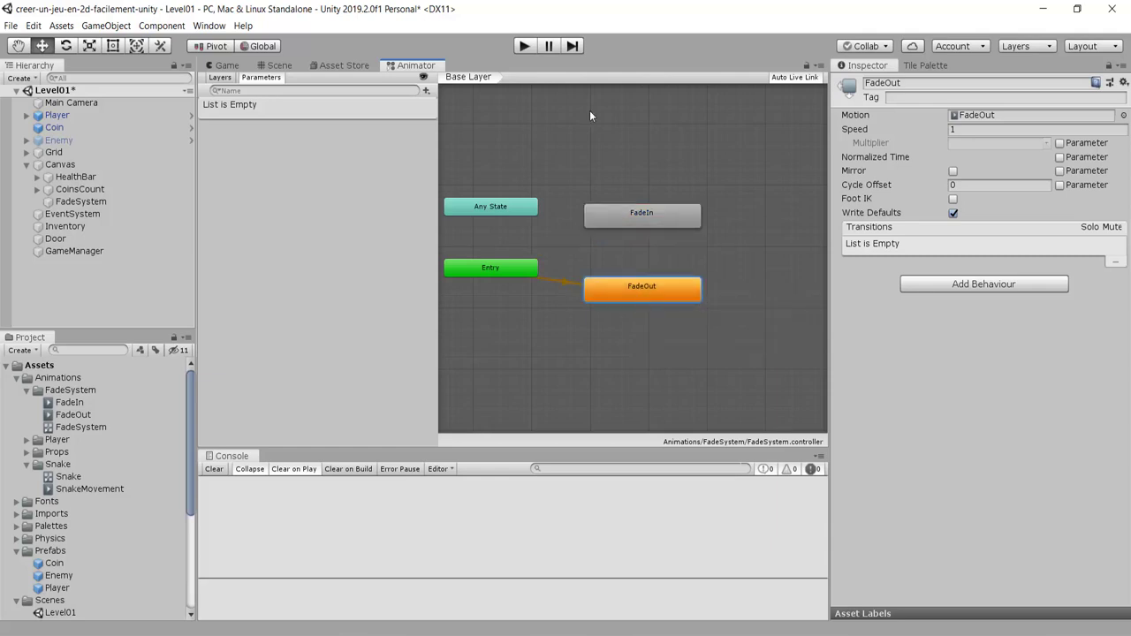
click(524, 46)
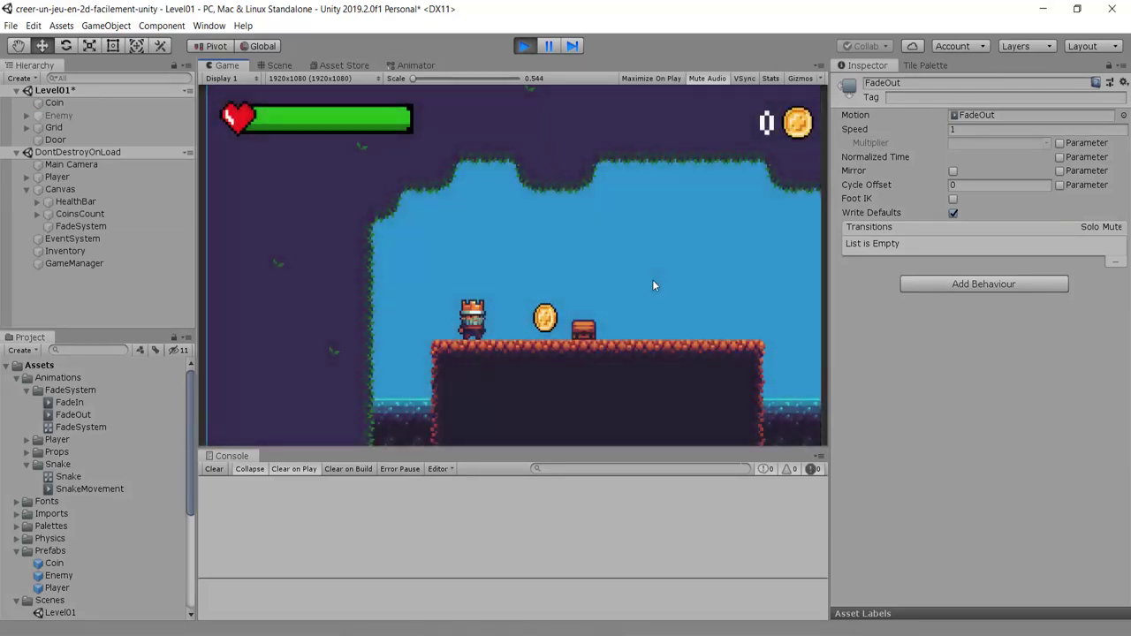
click(524, 46)
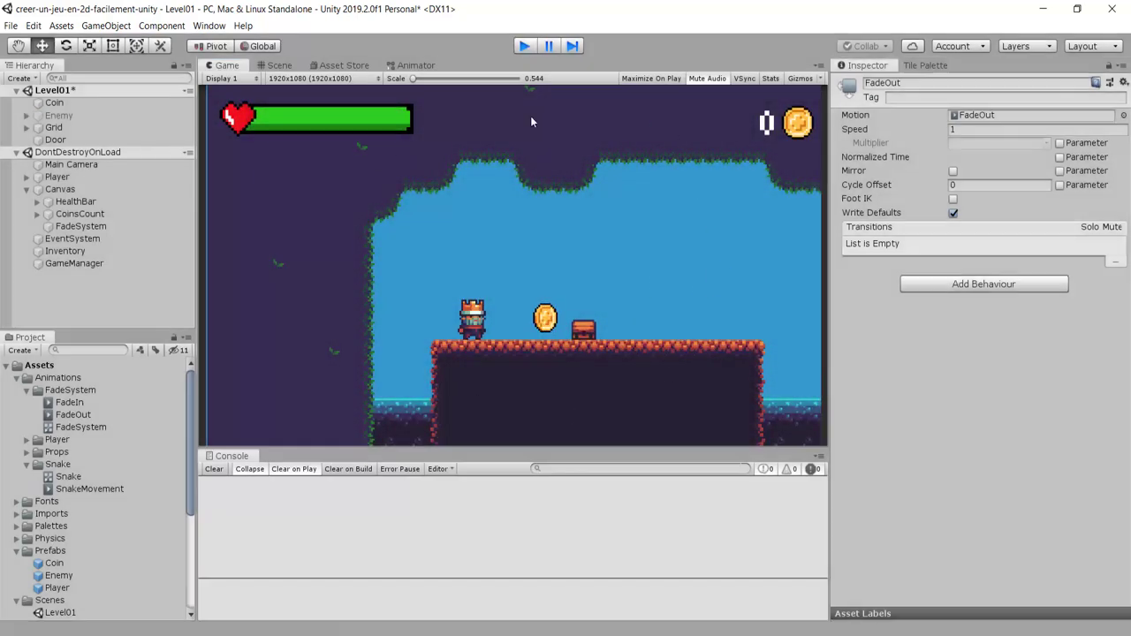
click(524, 46)
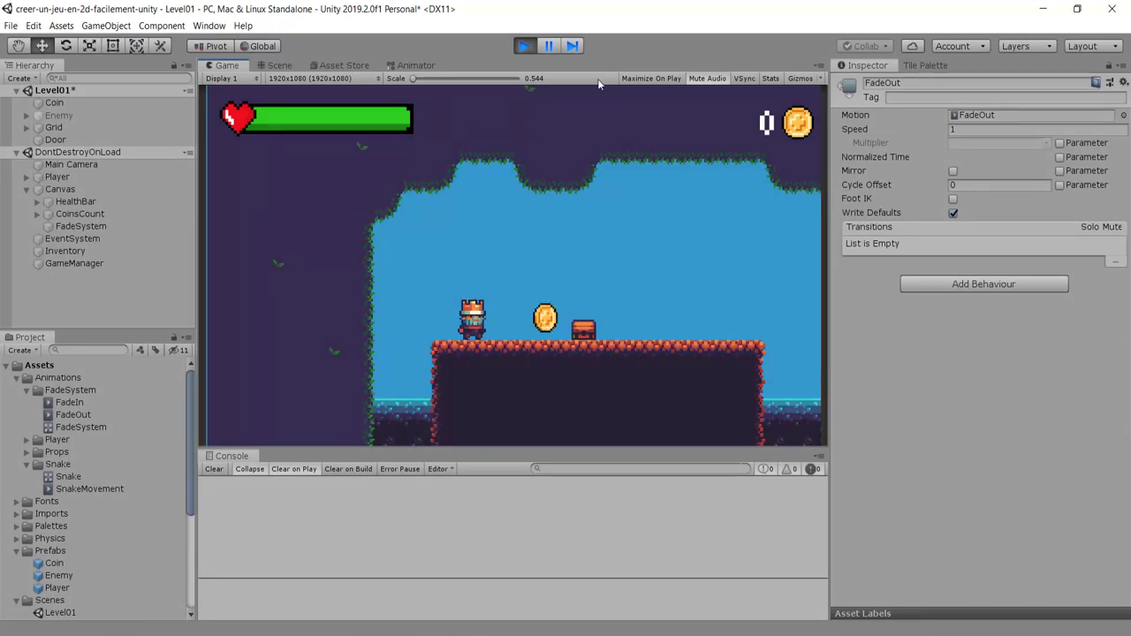
click(524, 46)
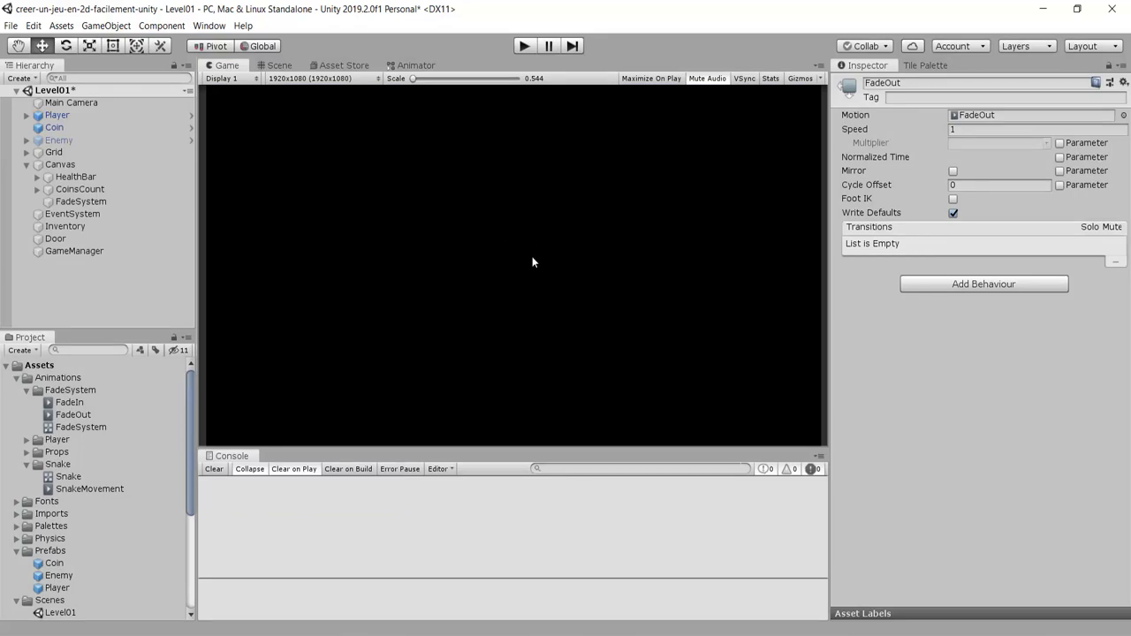
click(415, 65)
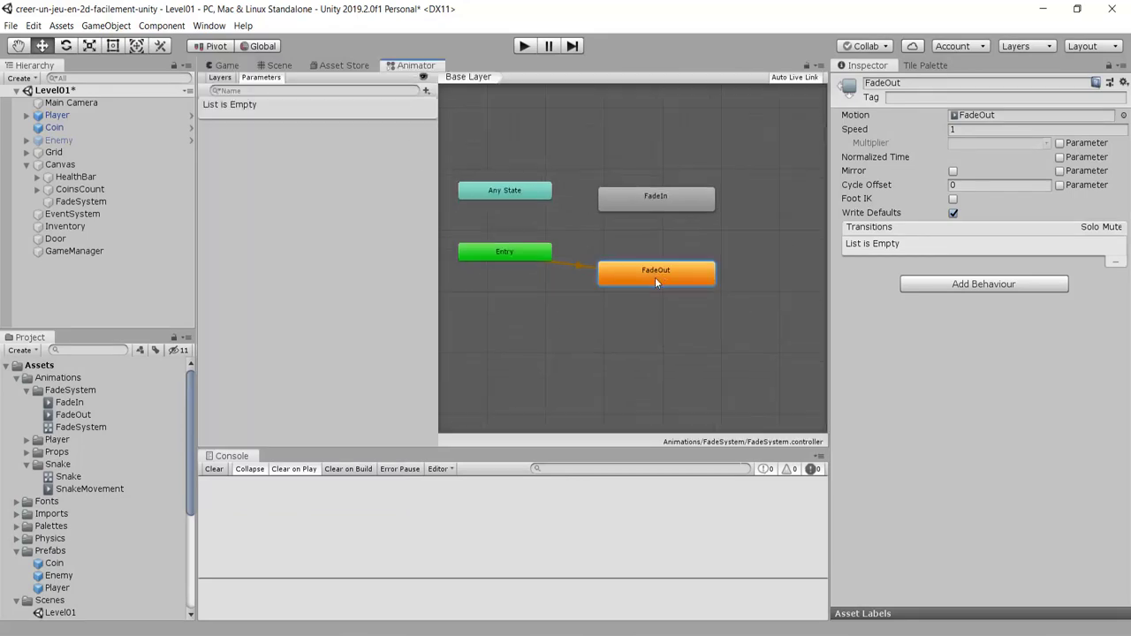
Set FadeIn back as the layer default state entered from Entry.
scroll(654, 277, down, 2)
scroll(687, 288, up, 3)
scroll(688, 288, up, 2)
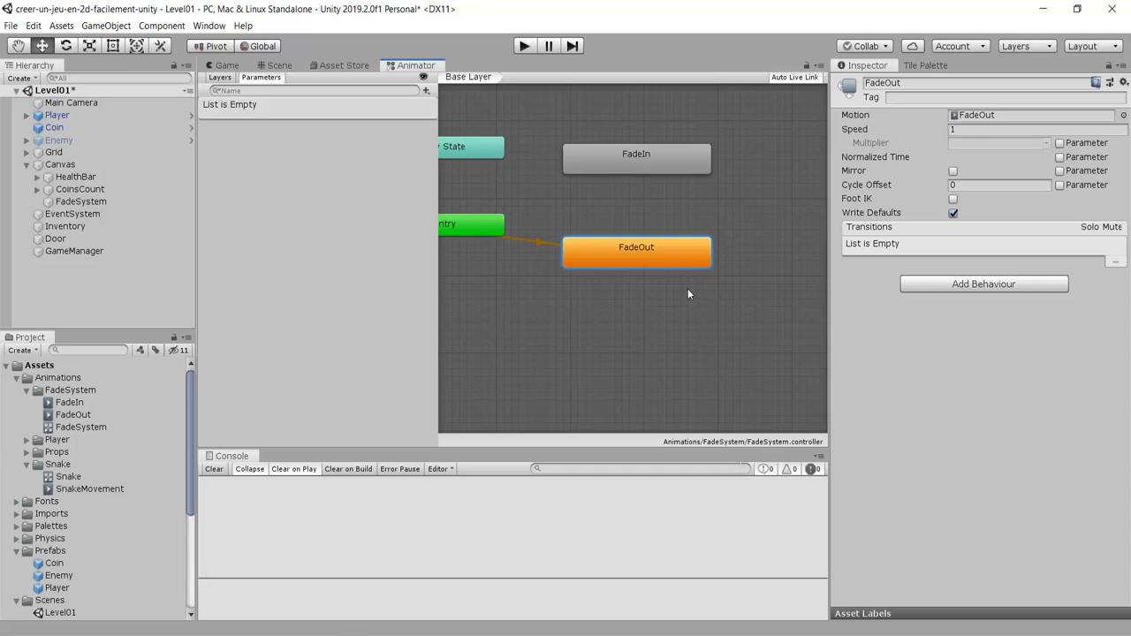
scroll(687, 288, down, 3)
drag(548, 238, 536, 228)
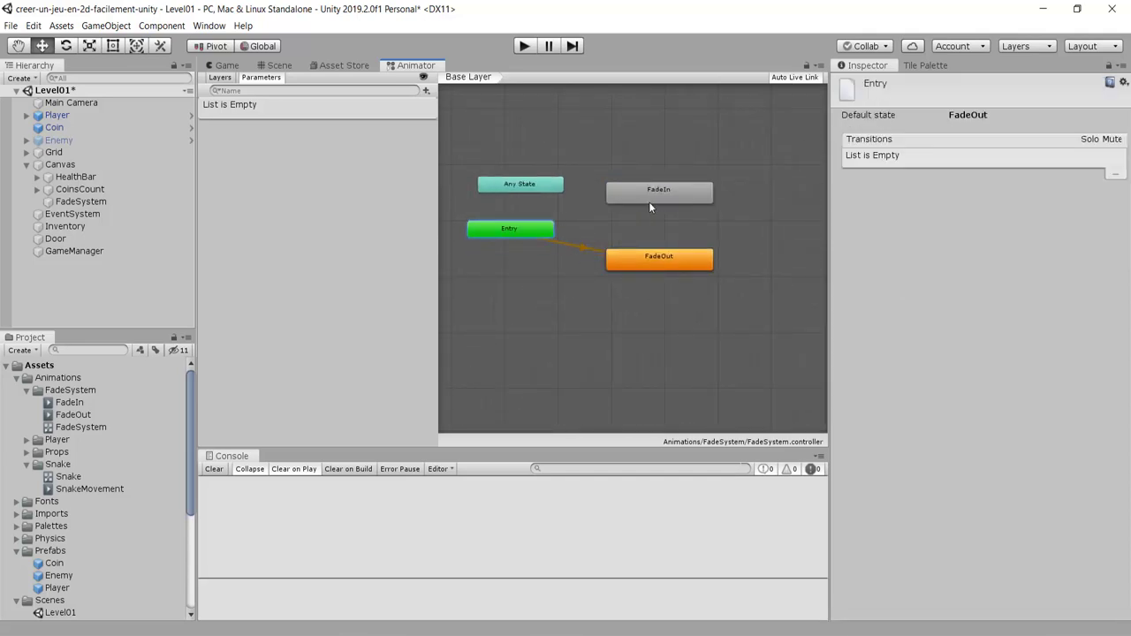
right_click(651, 256)
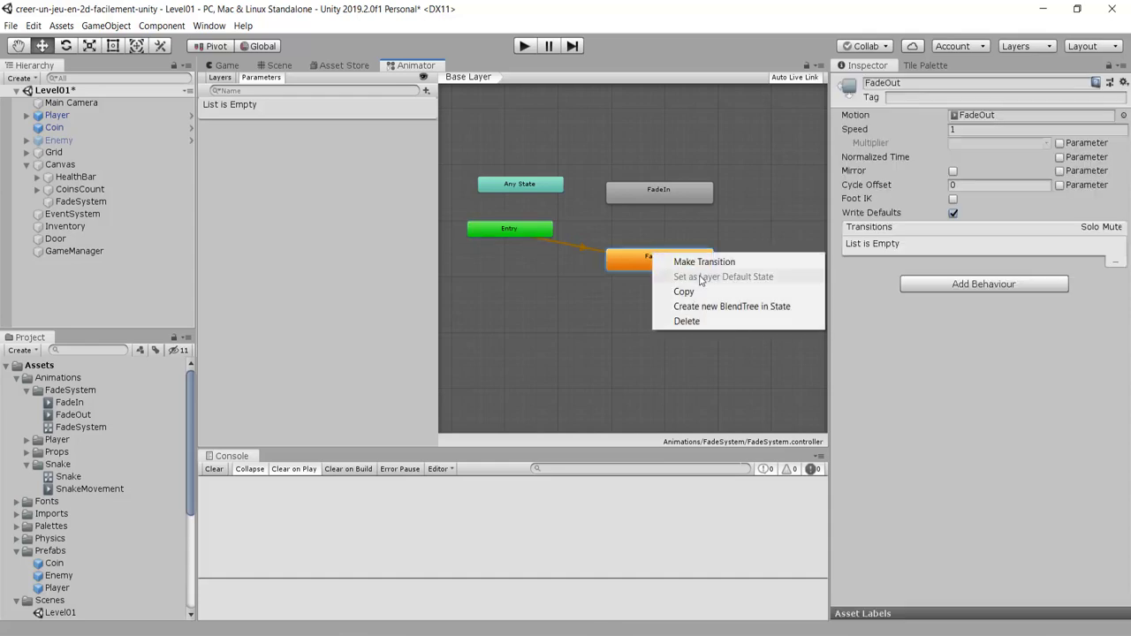
click(658, 190)
right_click(659, 188)
right_click(645, 193)
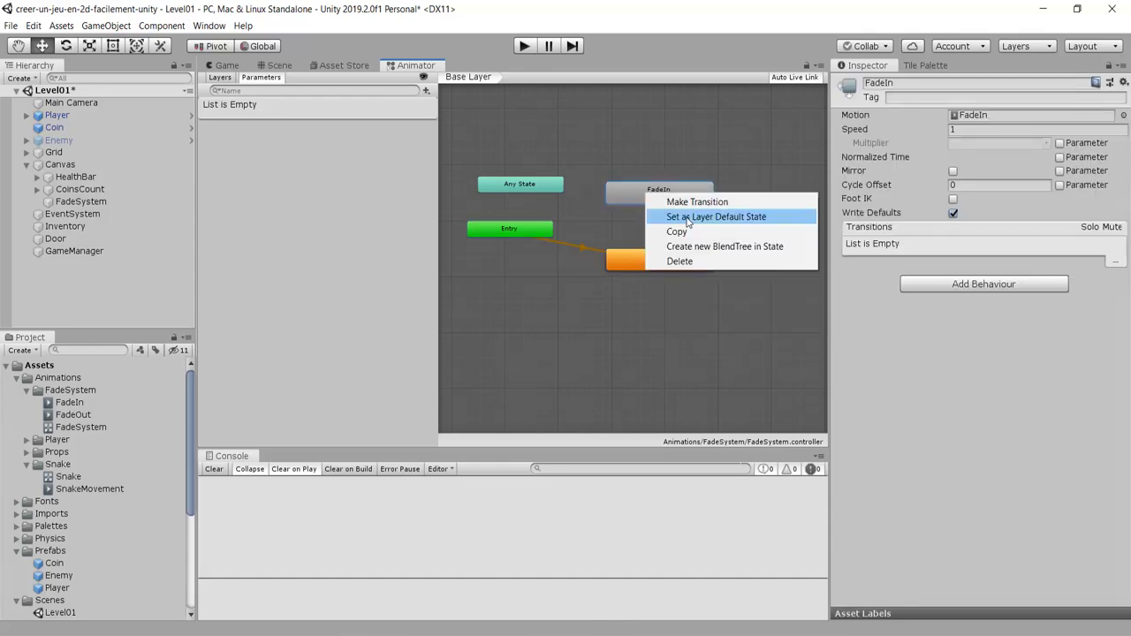
click(686, 216)
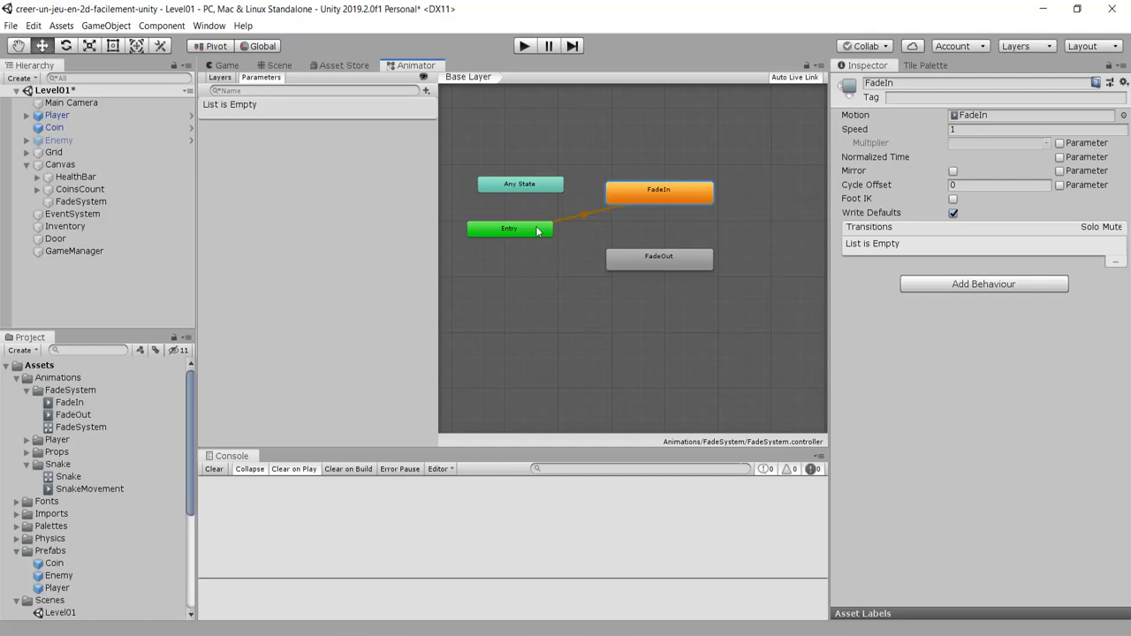
Move FadeOut up near FadeIn and Entry up-left near Any State.
scroll(532, 222, up, 5)
scroll(518, 298, down, 3)
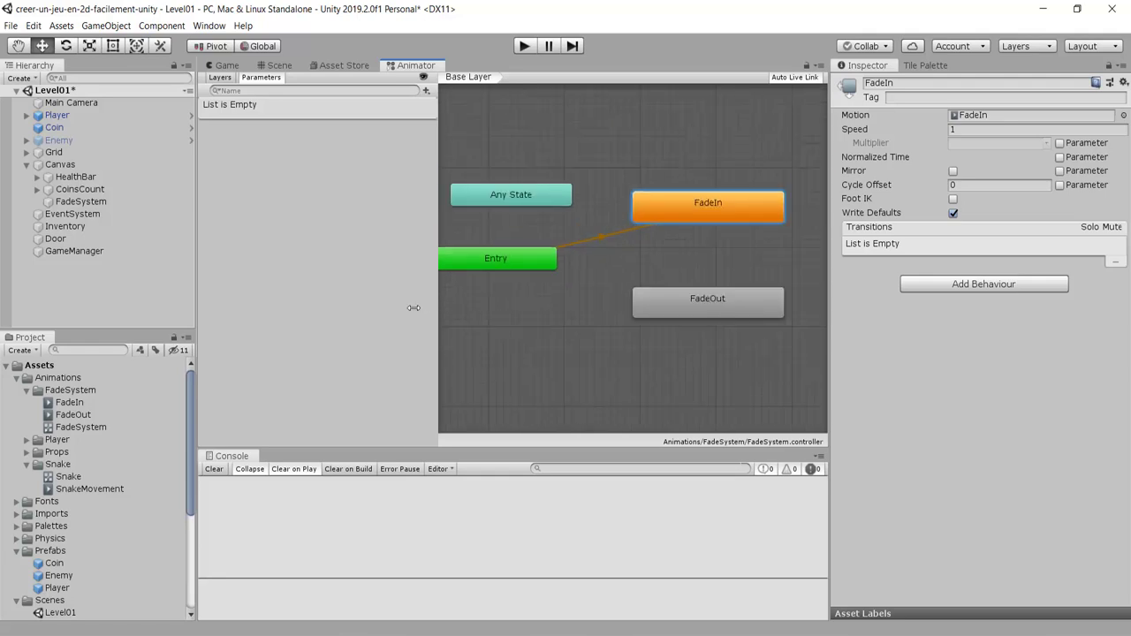
drag(438, 305, 382, 313)
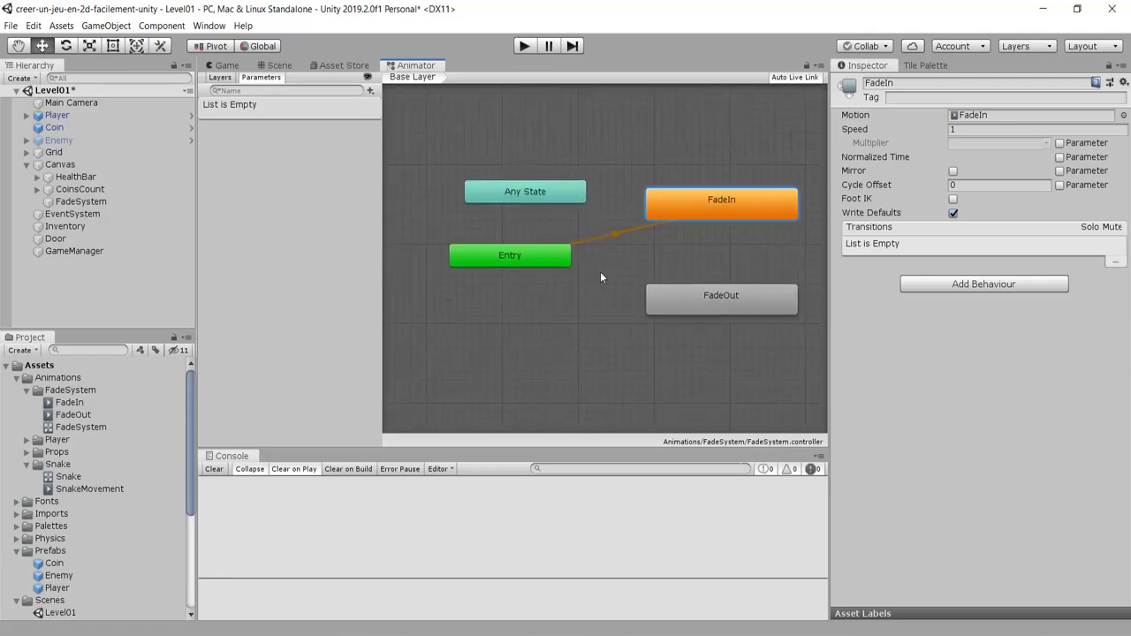
middle_drag(525, 279, 613, 278)
drag(696, 307, 705, 274)
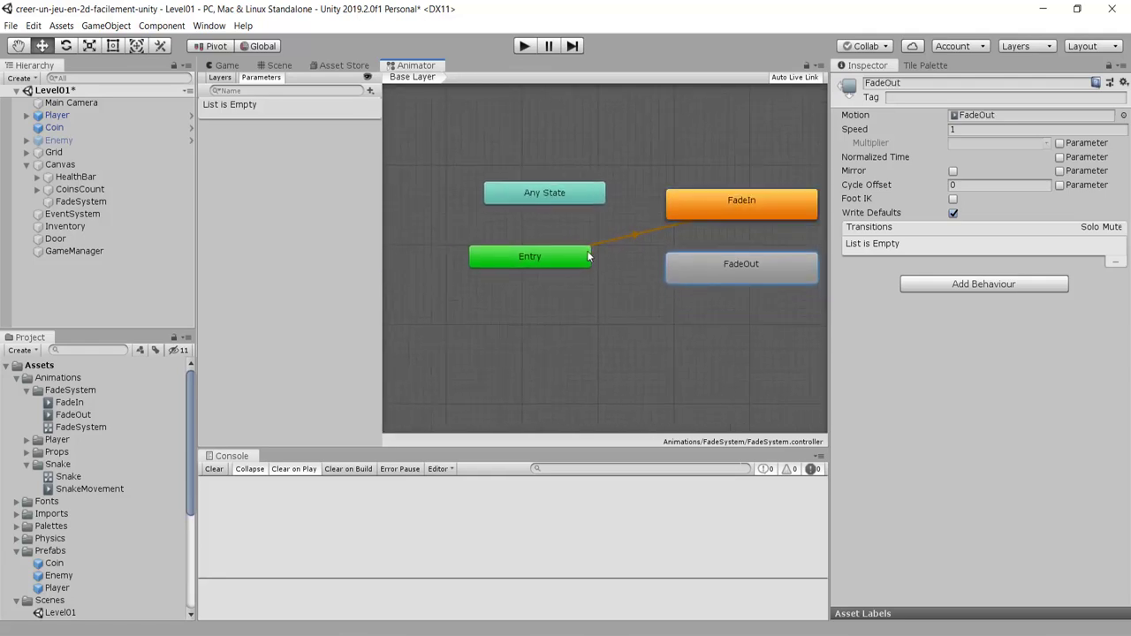
drag(530, 258, 484, 242)
Create a new empty state in the graph and name it Empty.
right_click(598, 293)
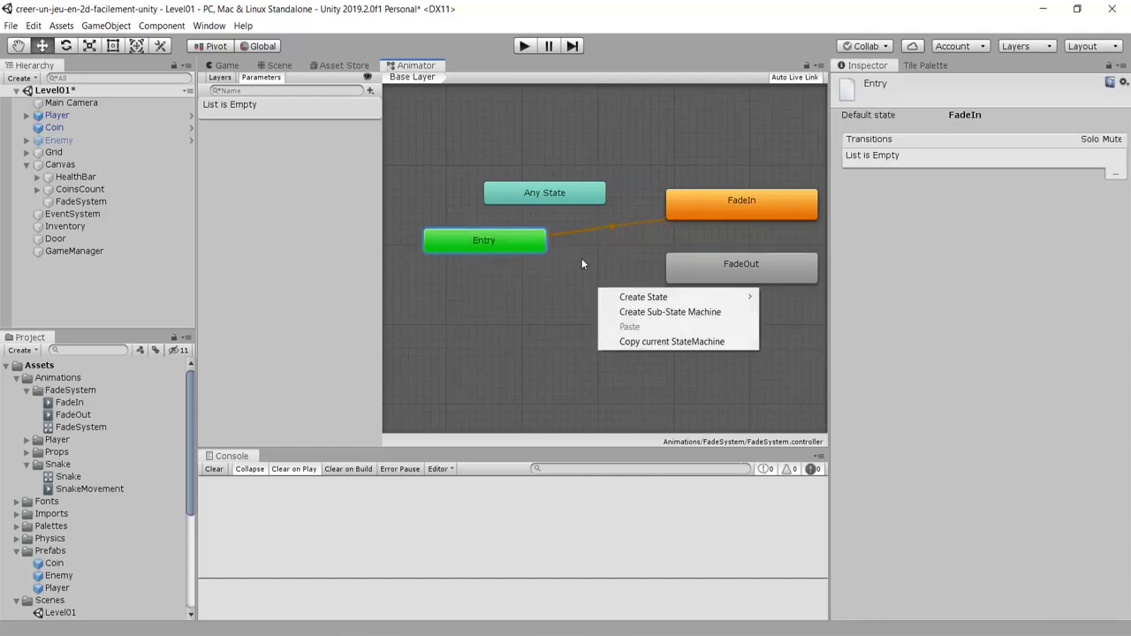
mouse_move(631, 297)
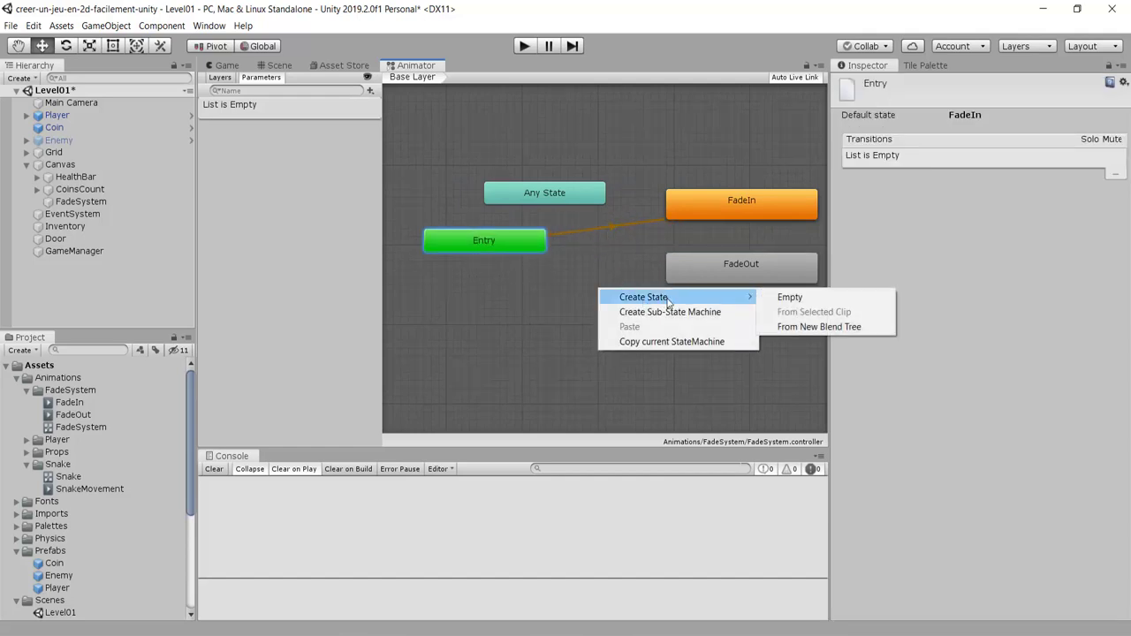
click(783, 301)
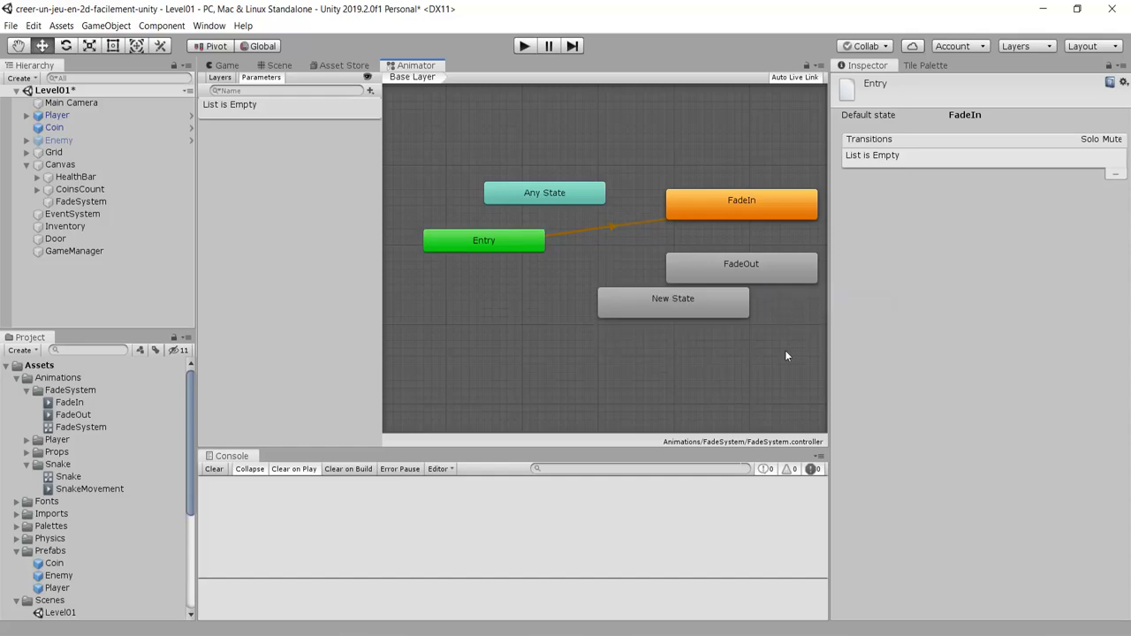
click(658, 316)
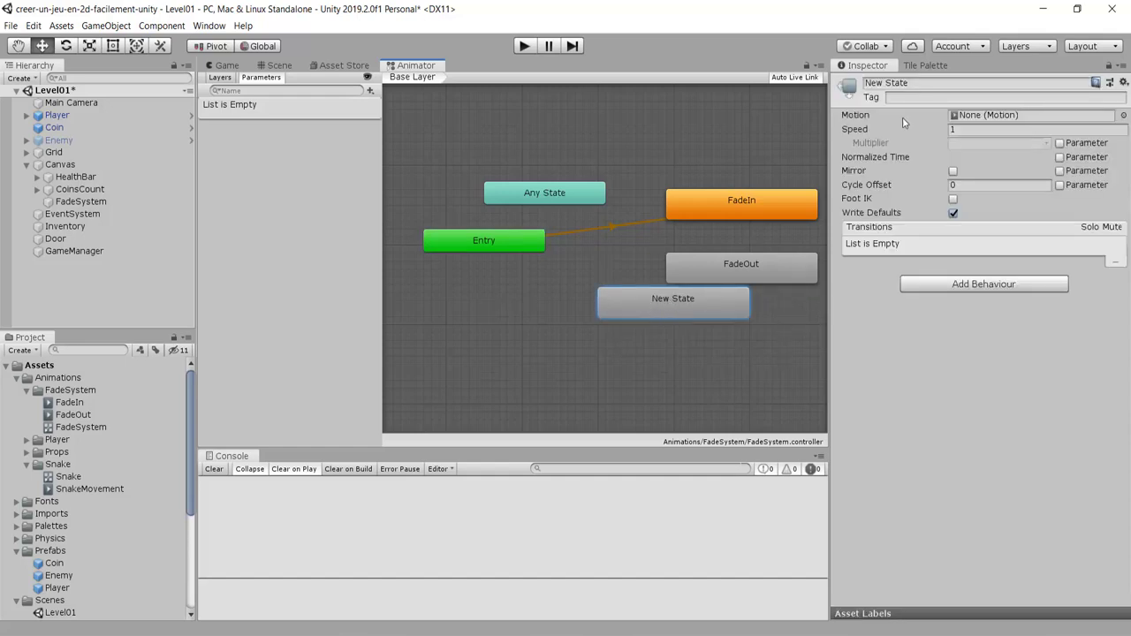
click(898, 83)
text(Empty)
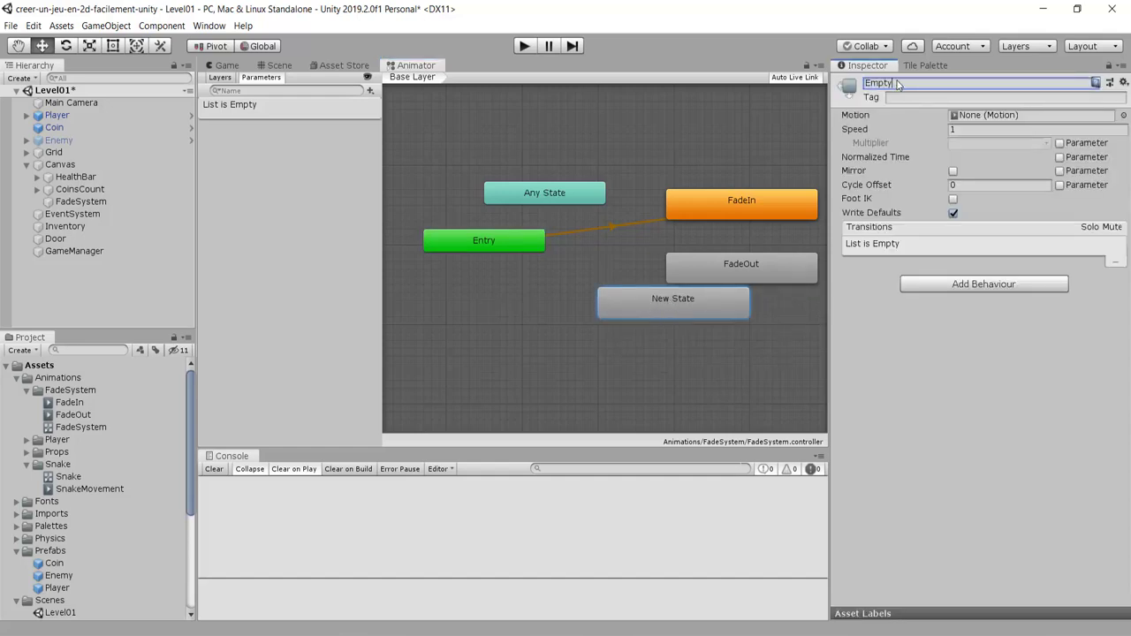
key(Return)
Make Empty the layer default state and place it beside the Entry node.
right_click(629, 308)
click(657, 329)
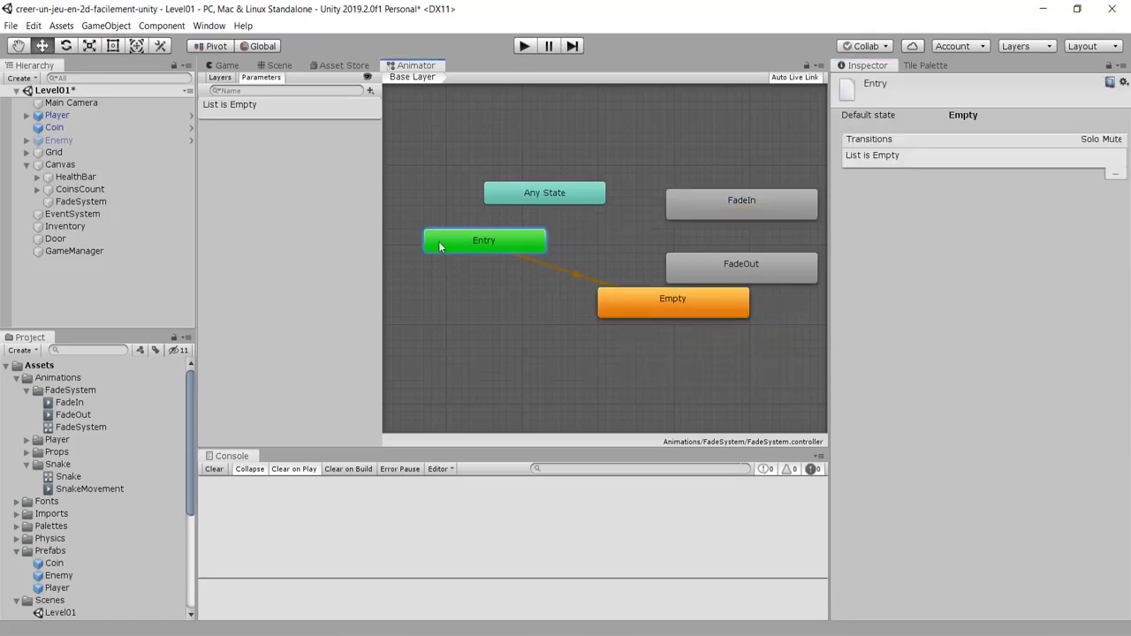
drag(438, 241, 418, 239)
click(629, 299)
mouse_move(629, 301)
mouse_down()
mouse_move(557, 238)
mouse_move(511, 256)
mouse_up()
scroll(651, 253, down, 2)
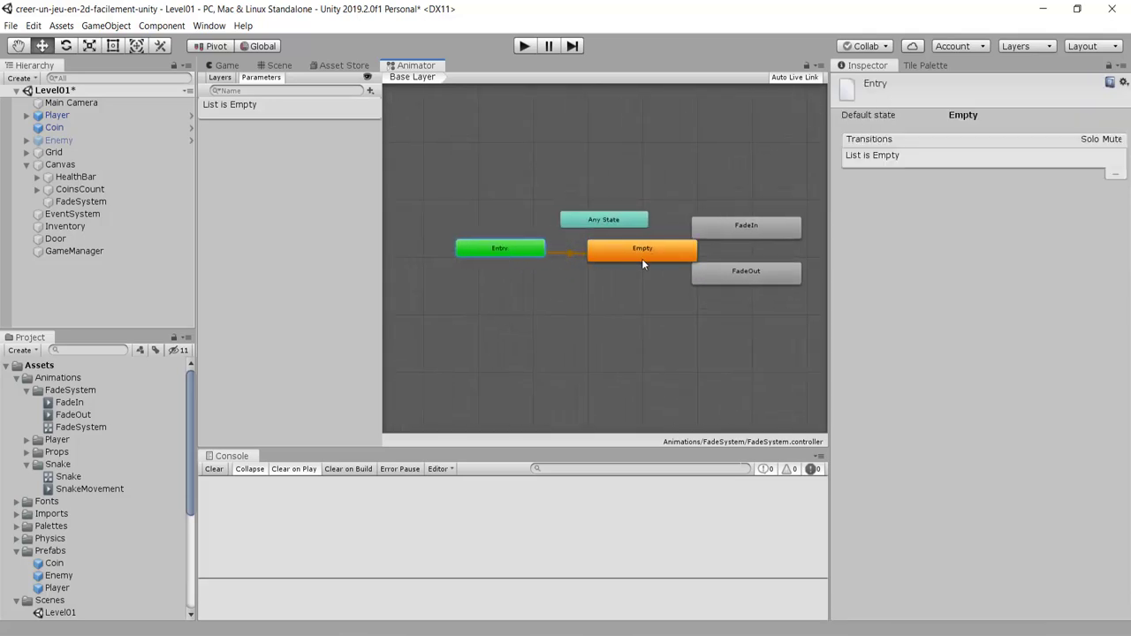
right_click(641, 258)
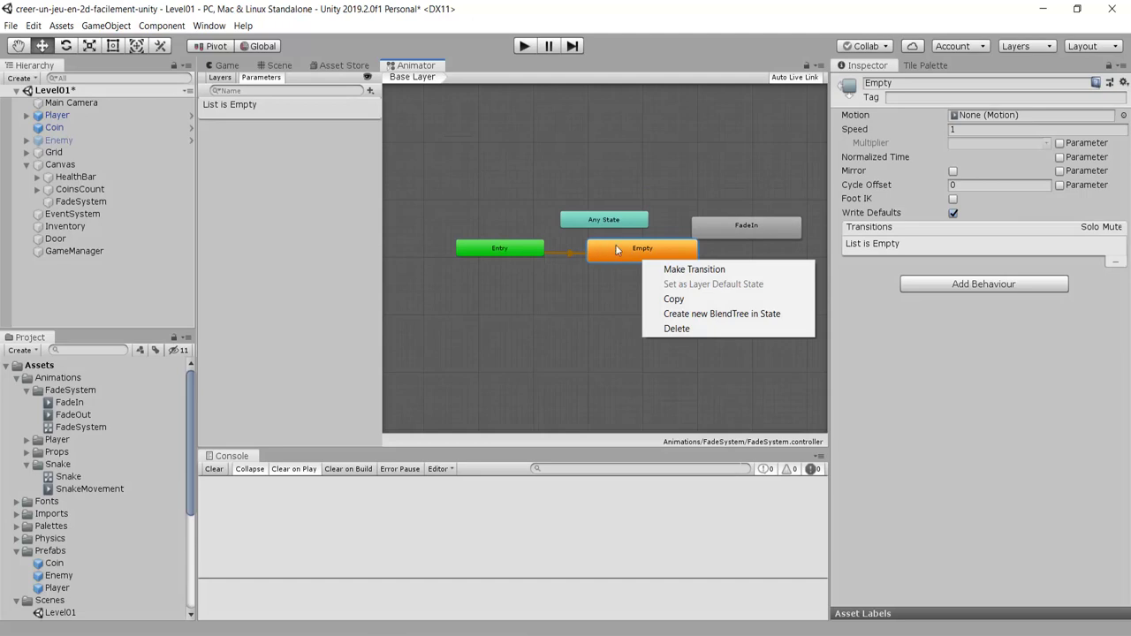
click(631, 249)
drag(631, 249, 613, 253)
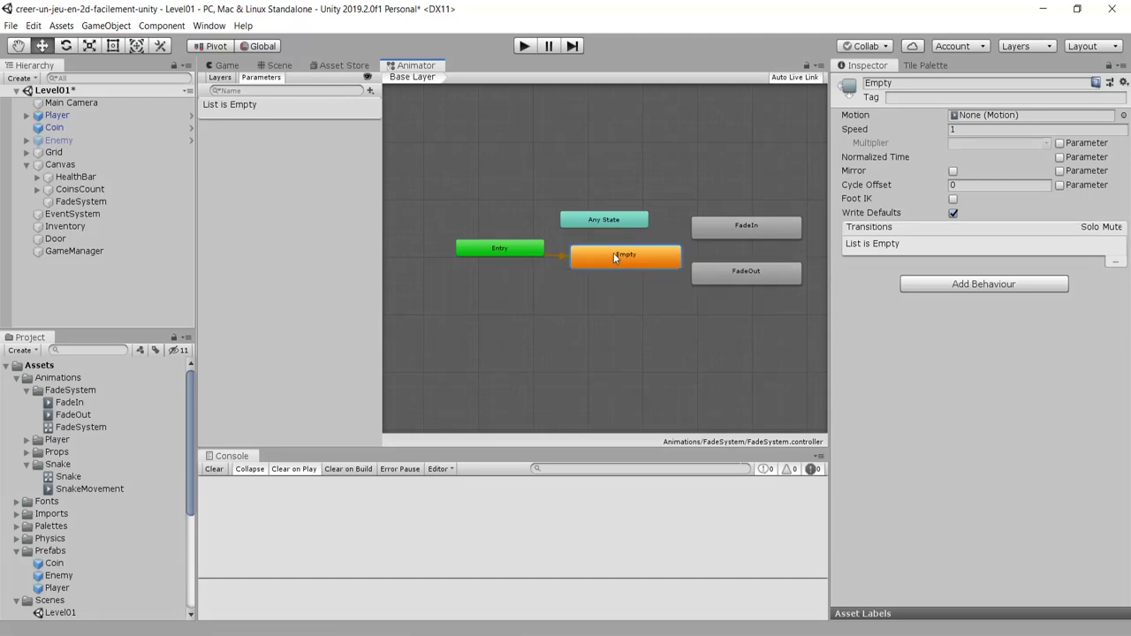
Play-test the game to check the fade, then stop it.
click(523, 46)
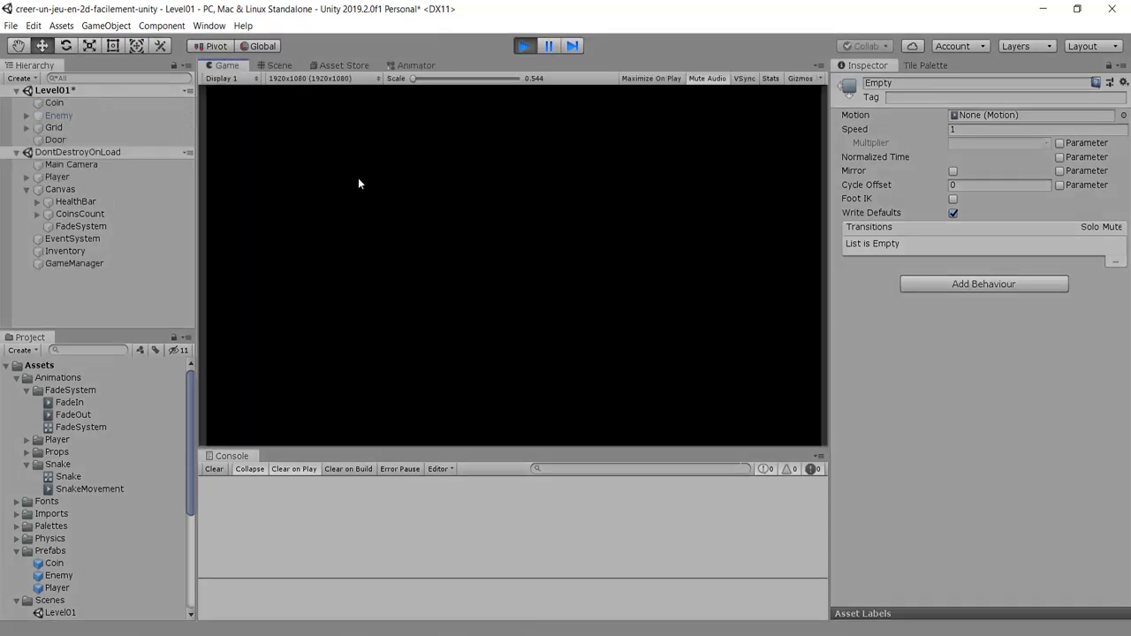
click(80, 226)
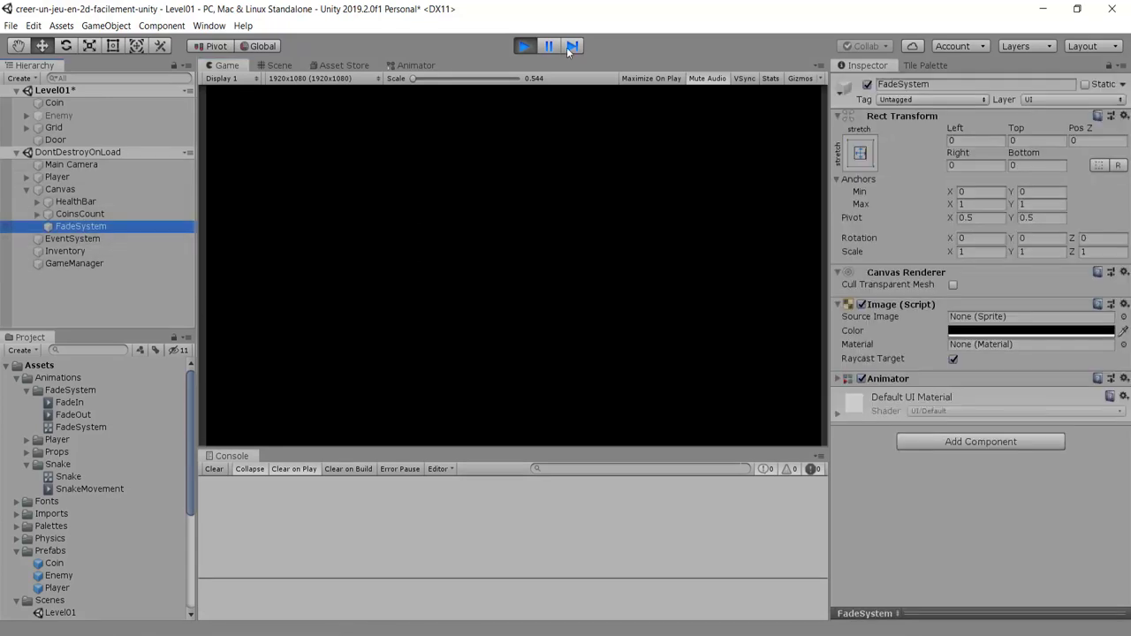
click(519, 46)
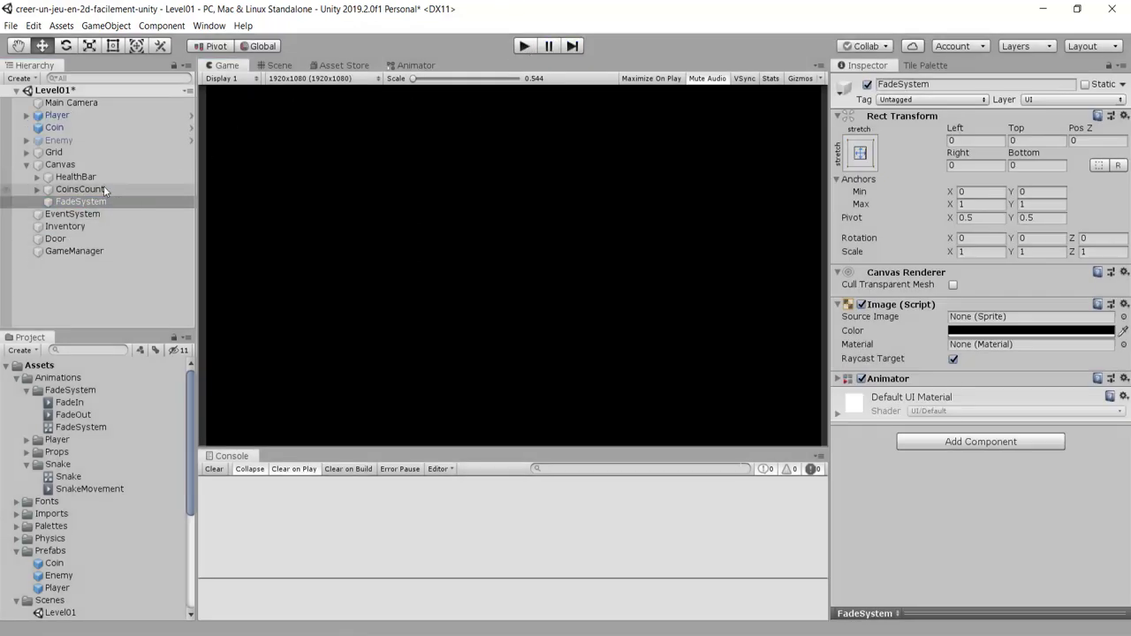
Set the FadeSystem Image colour's alpha to 0, then go back to the Animator graph.
click(73, 214)
key(Up)
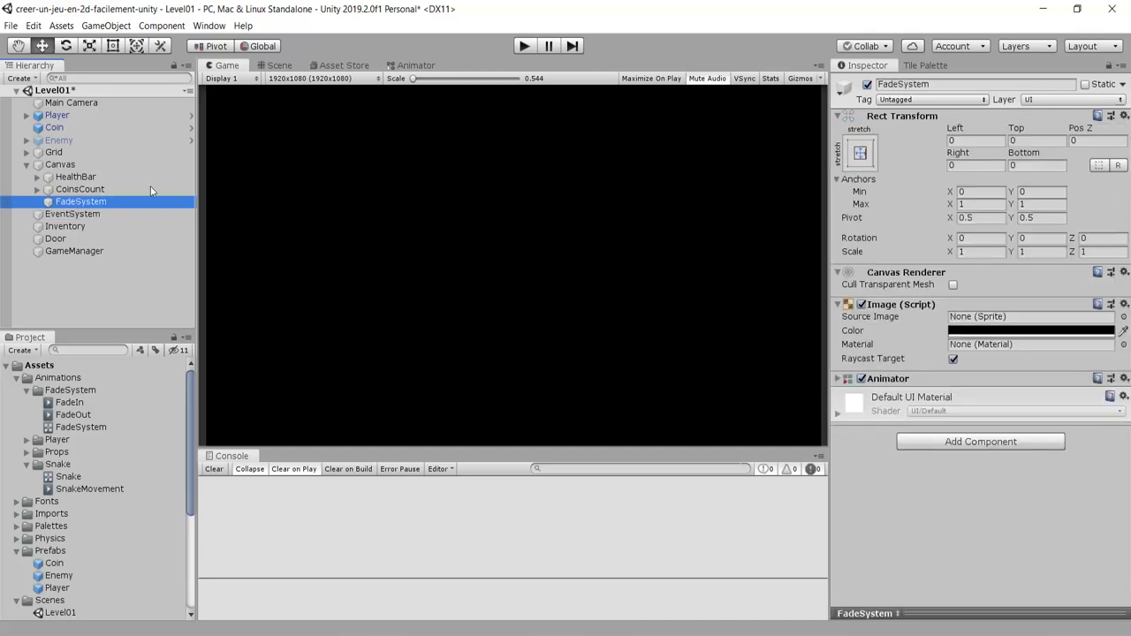
click(1016, 331)
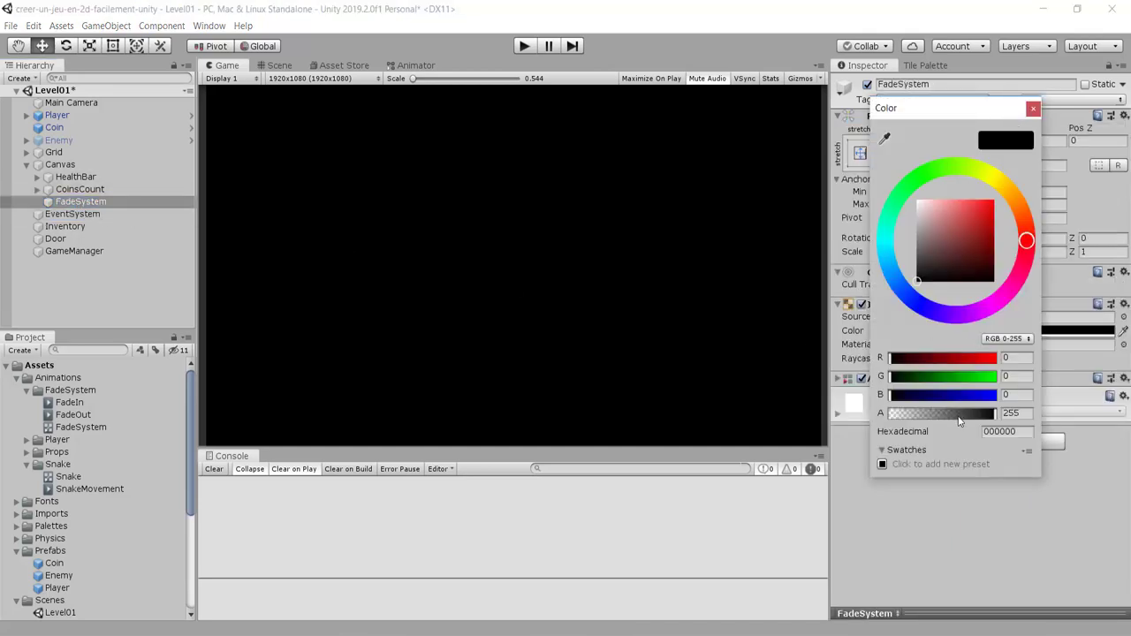
drag(958, 418, 888, 415)
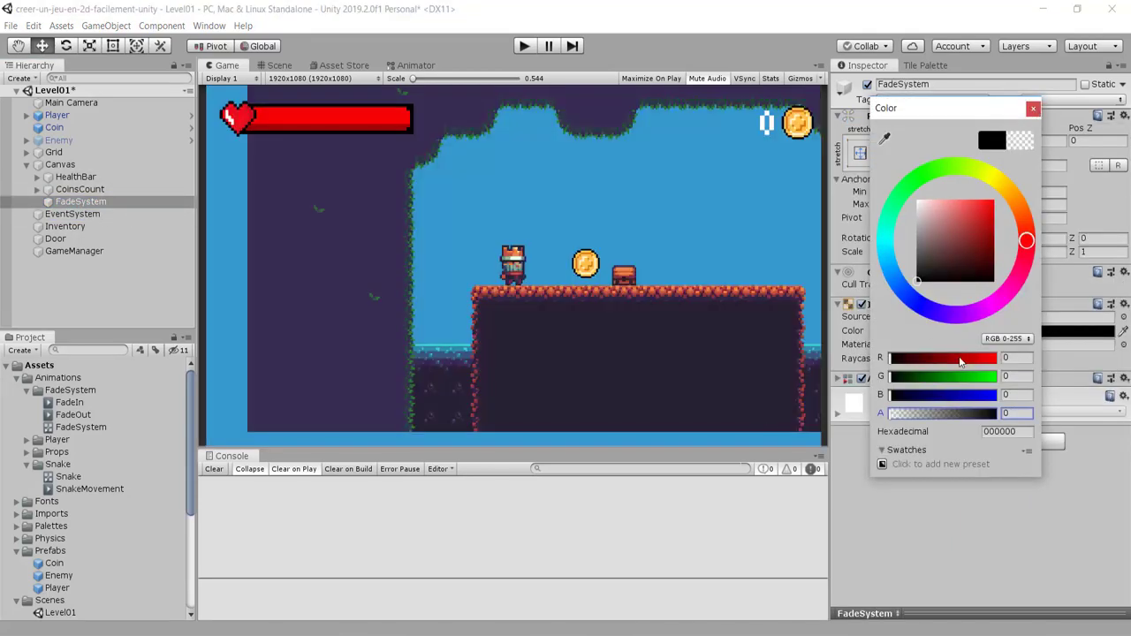
click(1032, 107)
click(1060, 333)
drag(974, 415, 889, 415)
click(1032, 108)
click(422, 66)
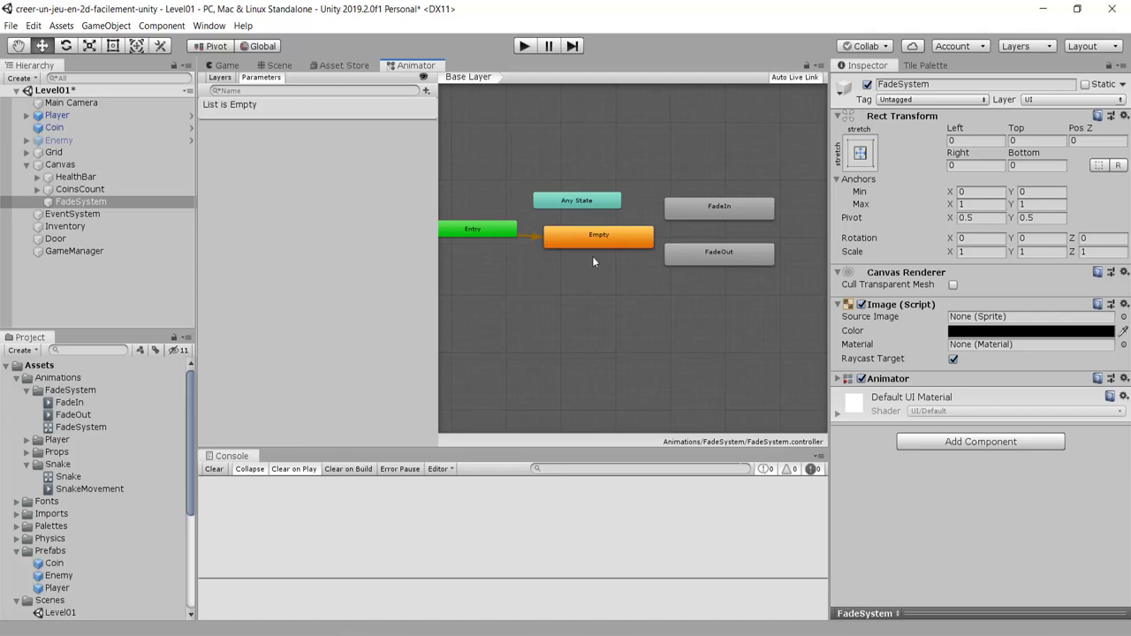
Check the Empty state's motion and add a transition from Empty to FadeIn.
click(606, 235)
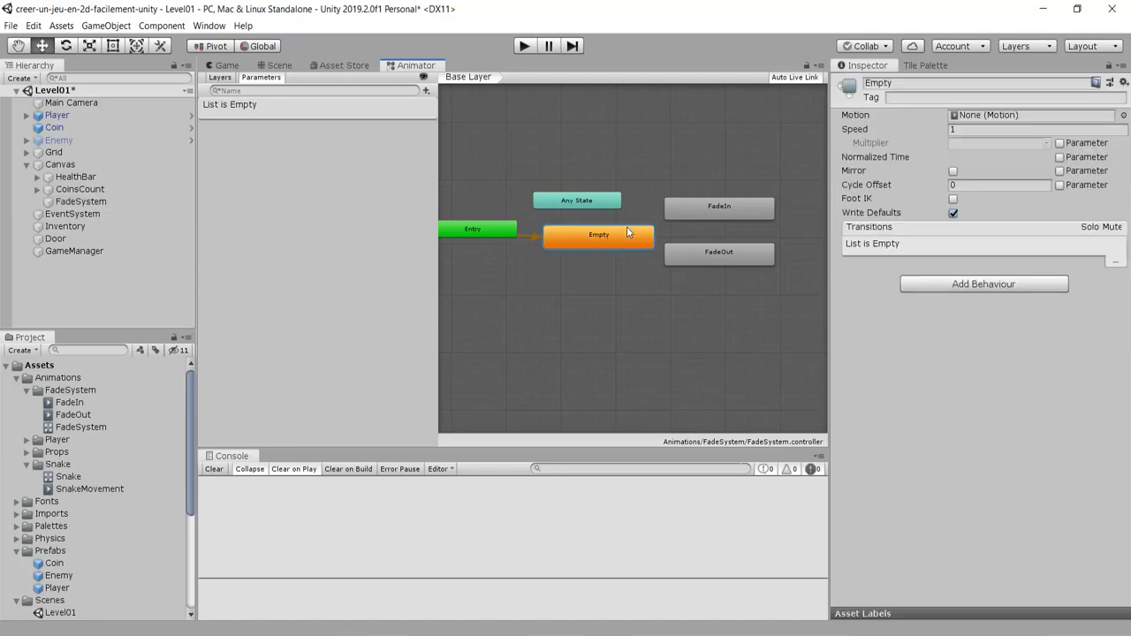
click(987, 117)
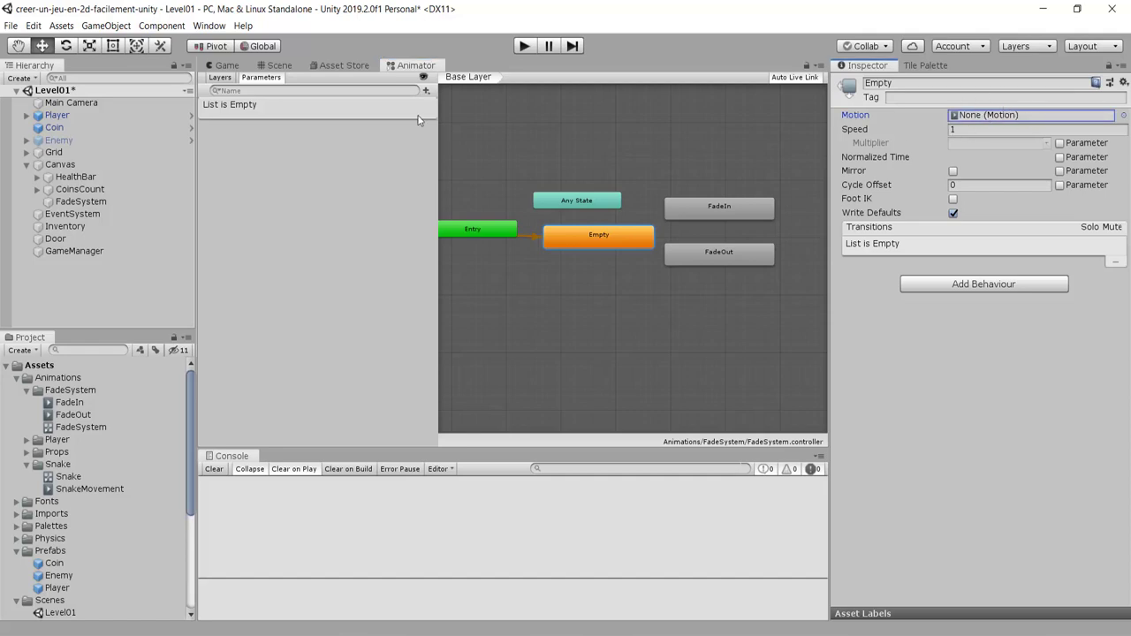
scroll(645, 205, up, 2)
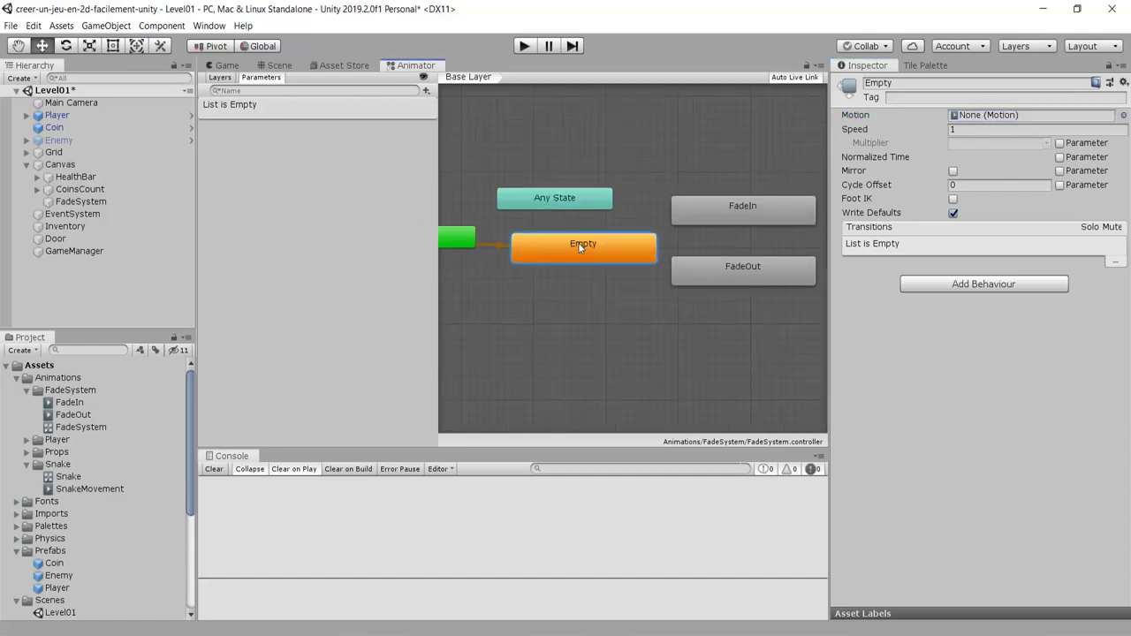
drag(578, 242, 571, 235)
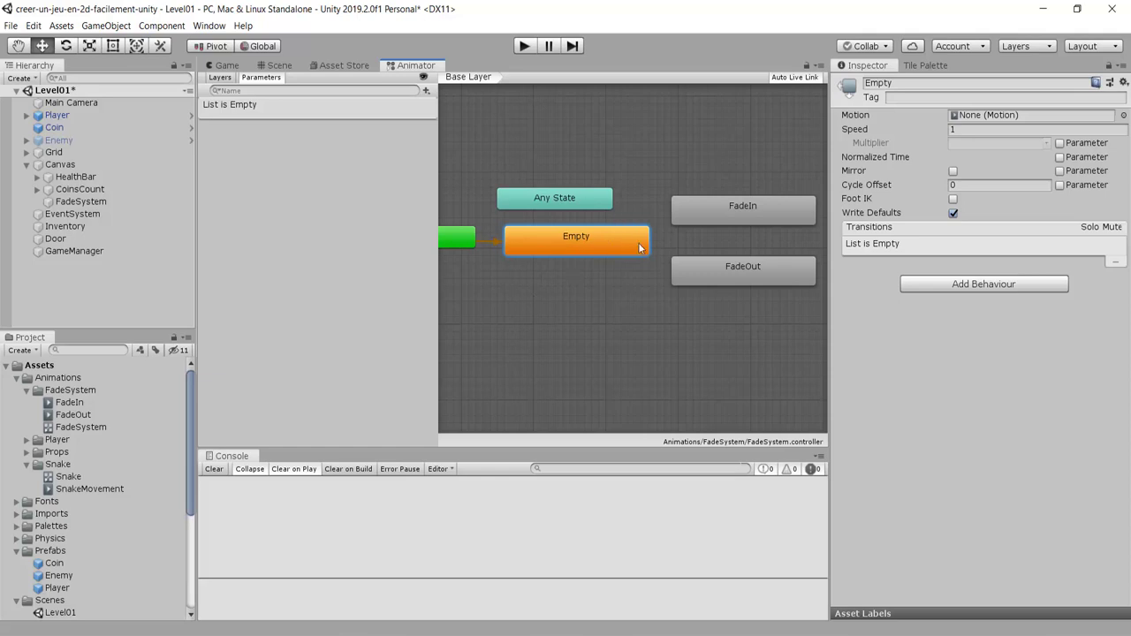
scroll(640, 224, down, 2)
scroll(672, 230, up, 3)
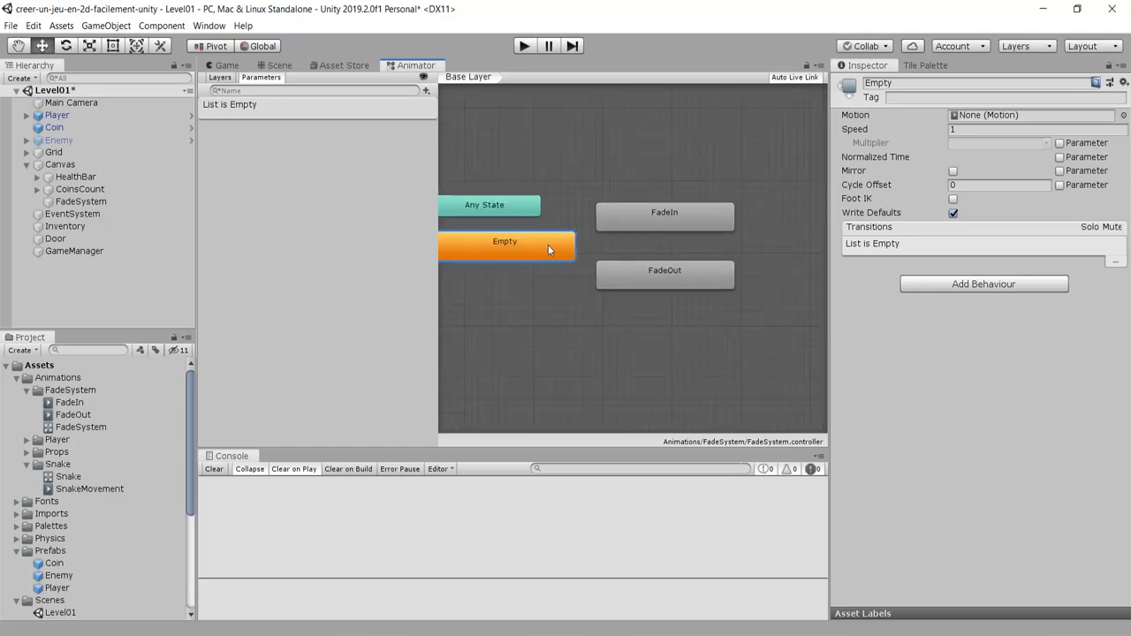
right_click(540, 244)
click(574, 255)
click(621, 215)
Add transitions FadeIn → FadeOut and FadeOut → Empty, moving FadeOut lower.
right_click(687, 221)
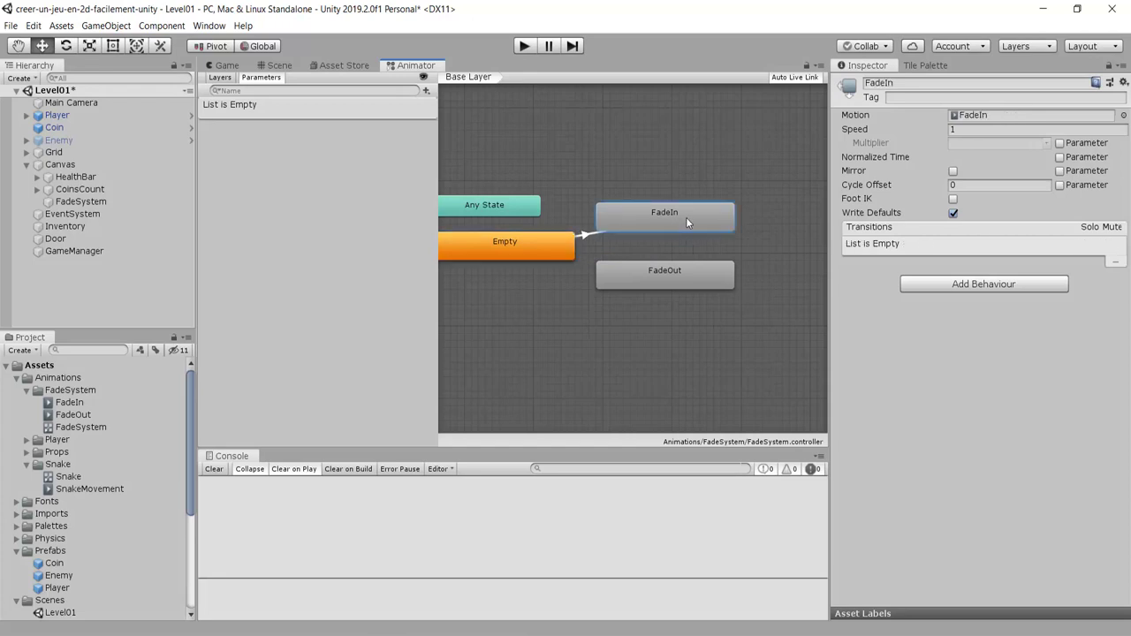
click(697, 228)
click(669, 277)
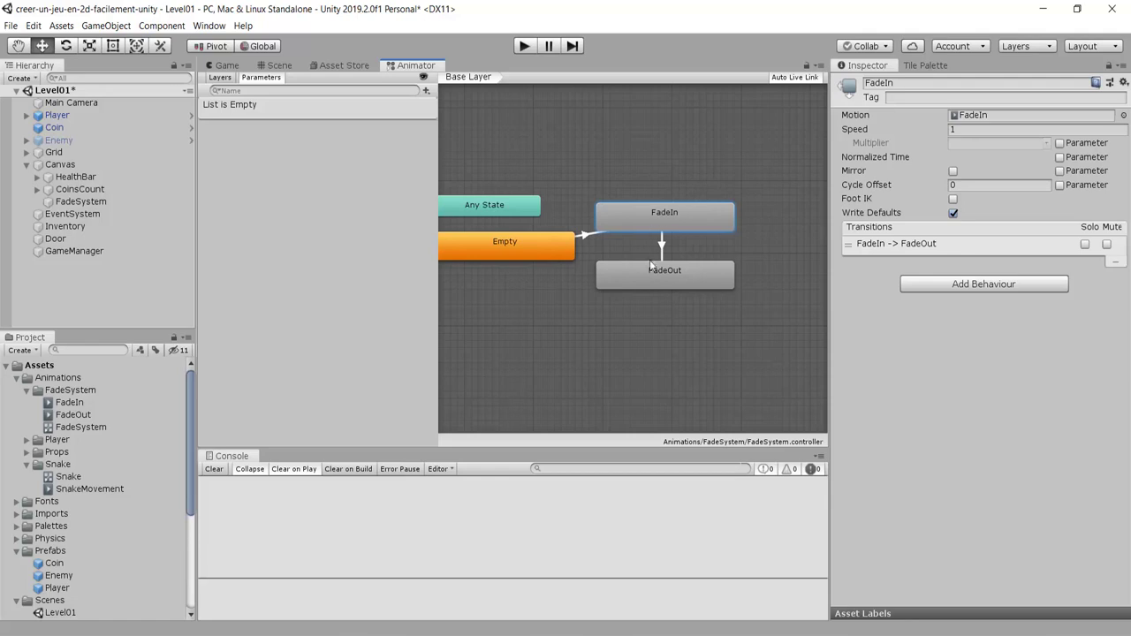
drag(656, 279, 654, 301)
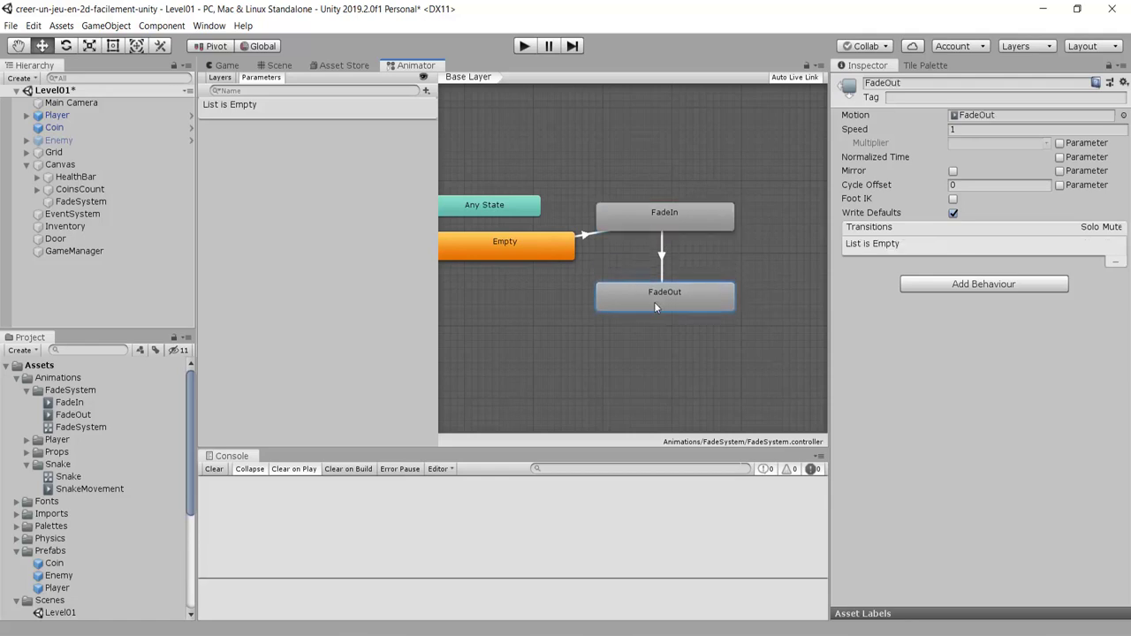
right_click(659, 303)
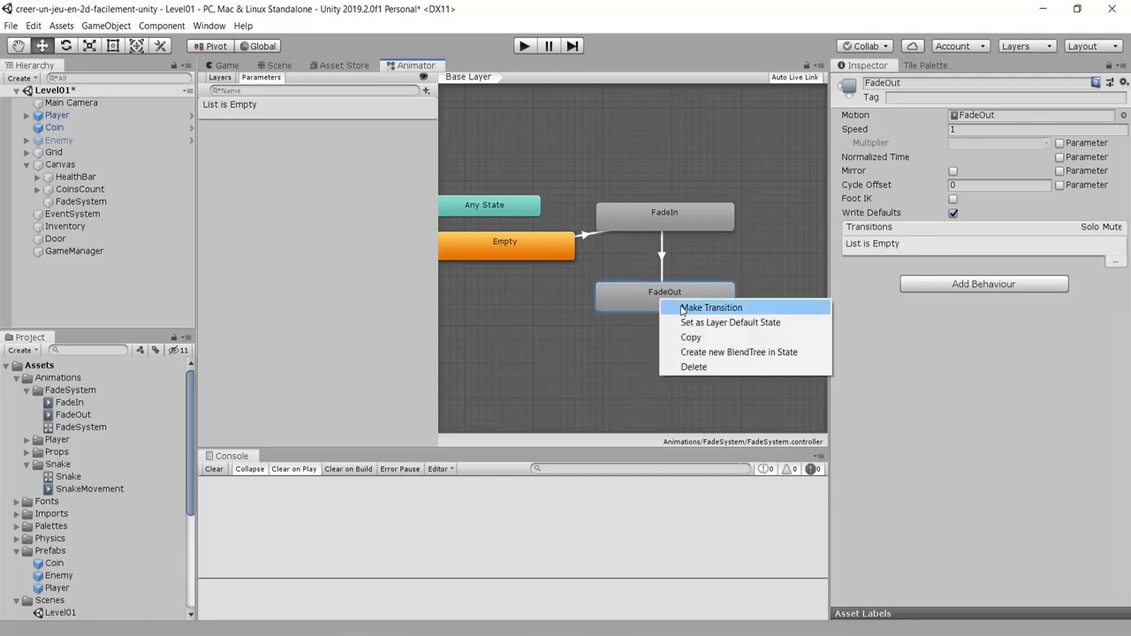
click(681, 307)
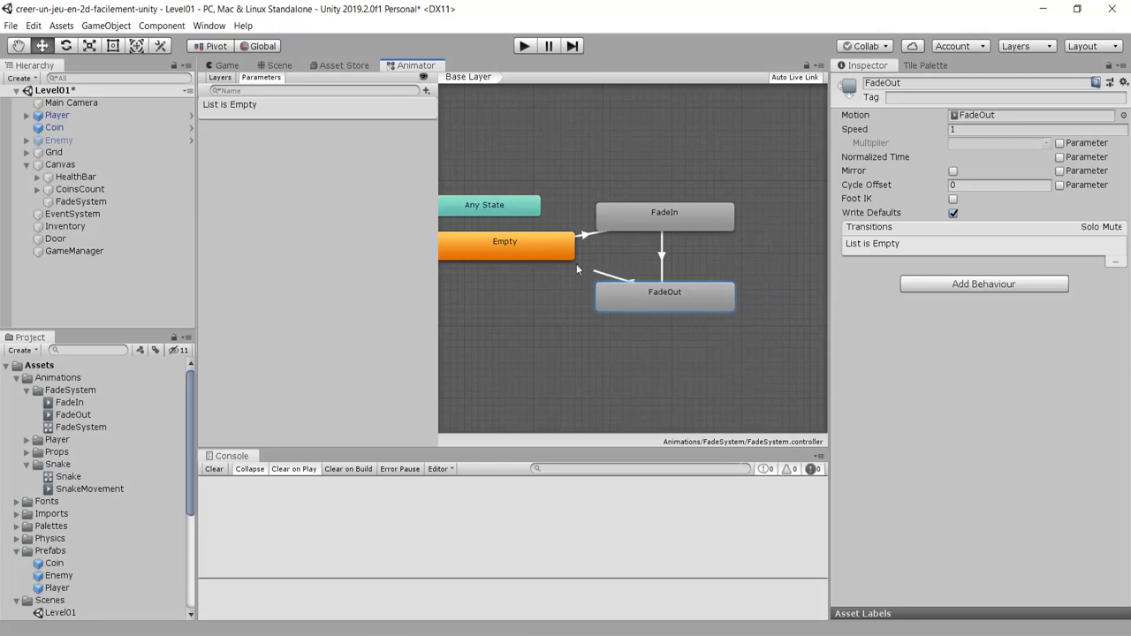
click(533, 250)
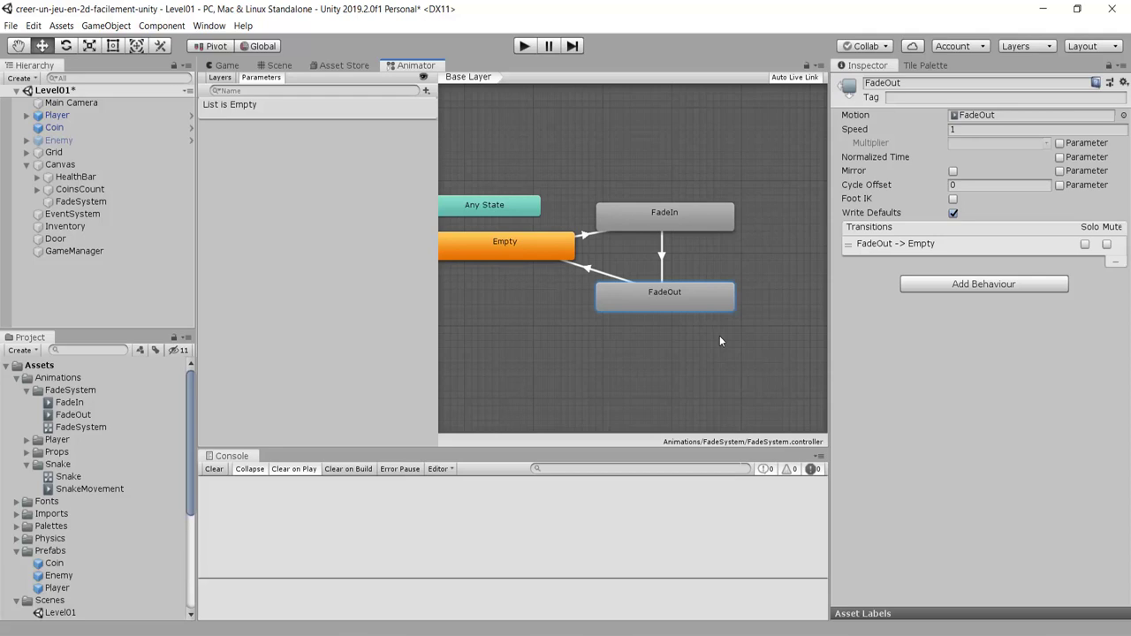
Tidy the graph and review each state's outgoing transition in the loop.
click(519, 243)
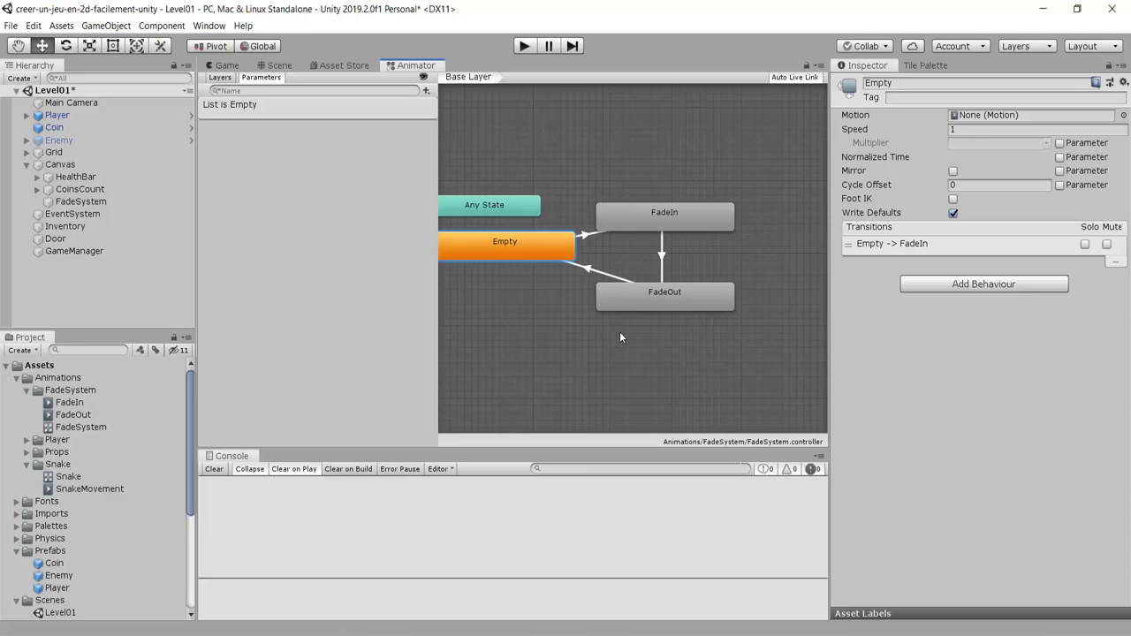
drag(661, 224, 660, 202)
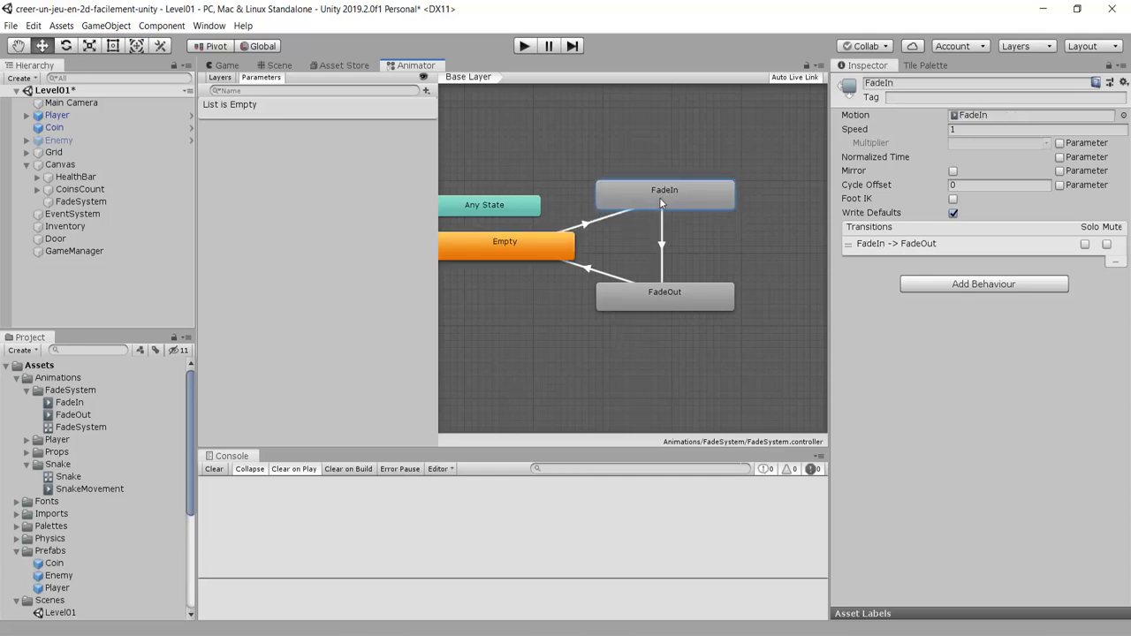
middle_drag(545, 241, 613, 263)
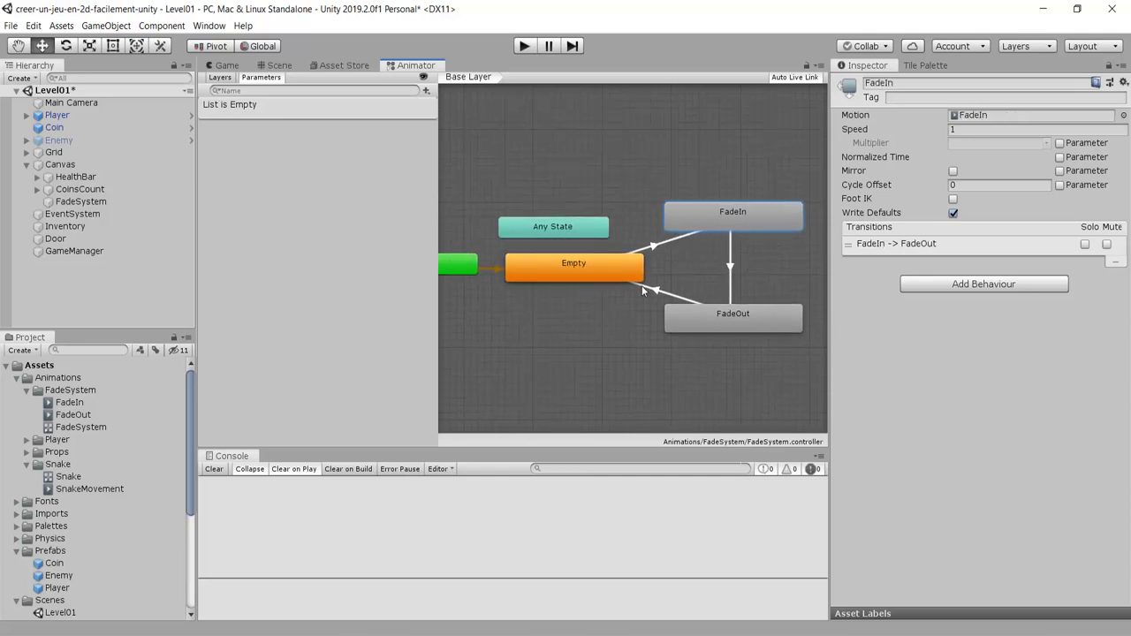
click(572, 272)
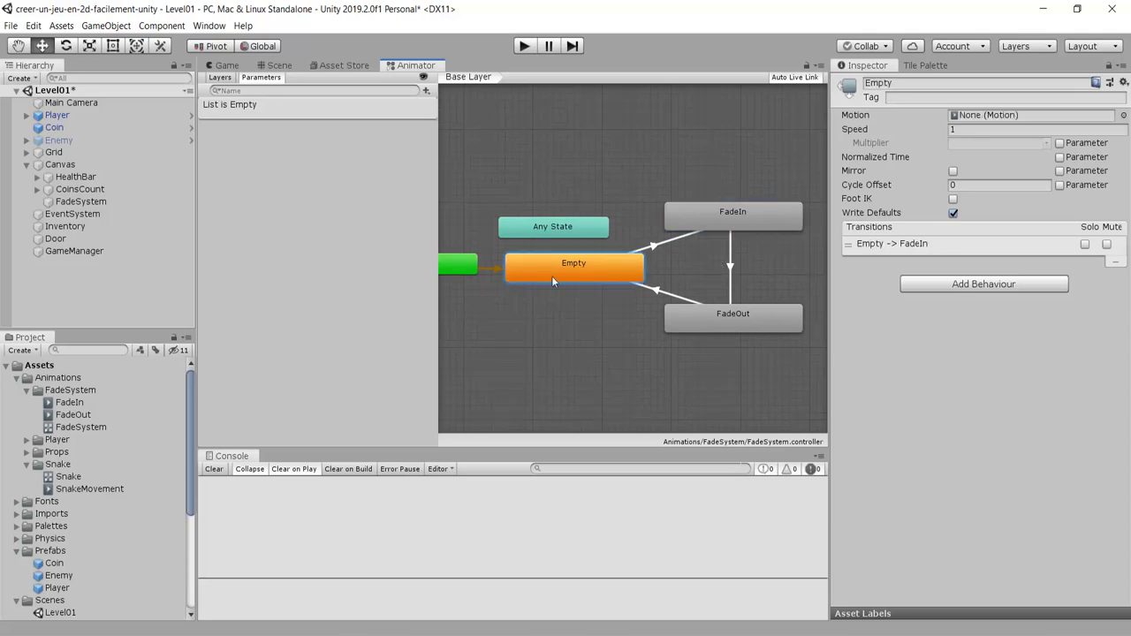
click(723, 219)
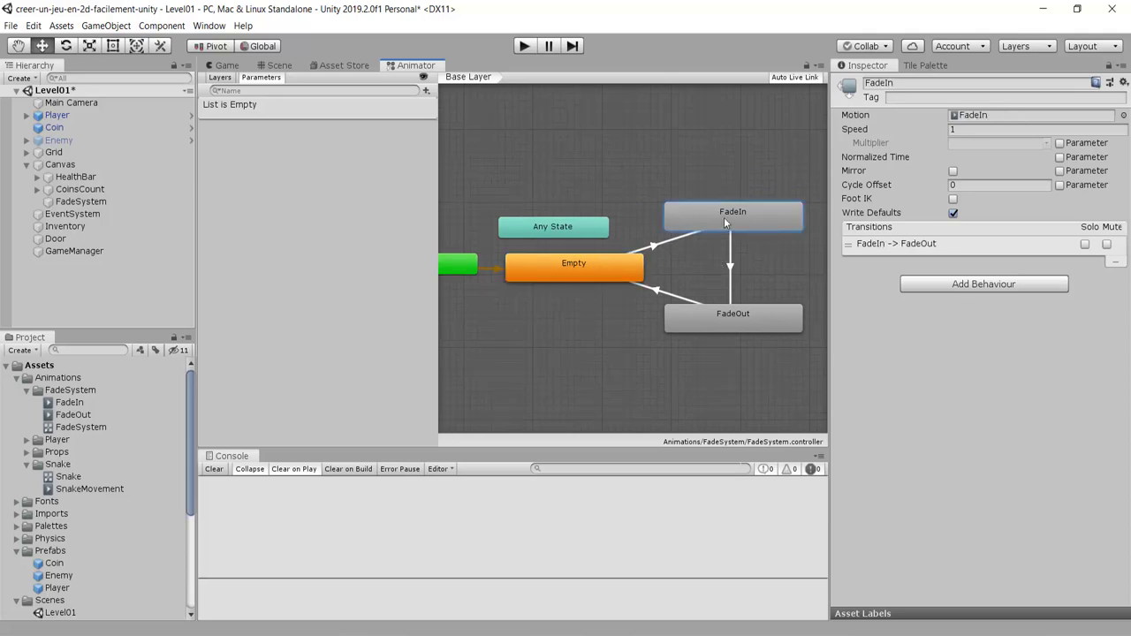
click(740, 315)
click(596, 270)
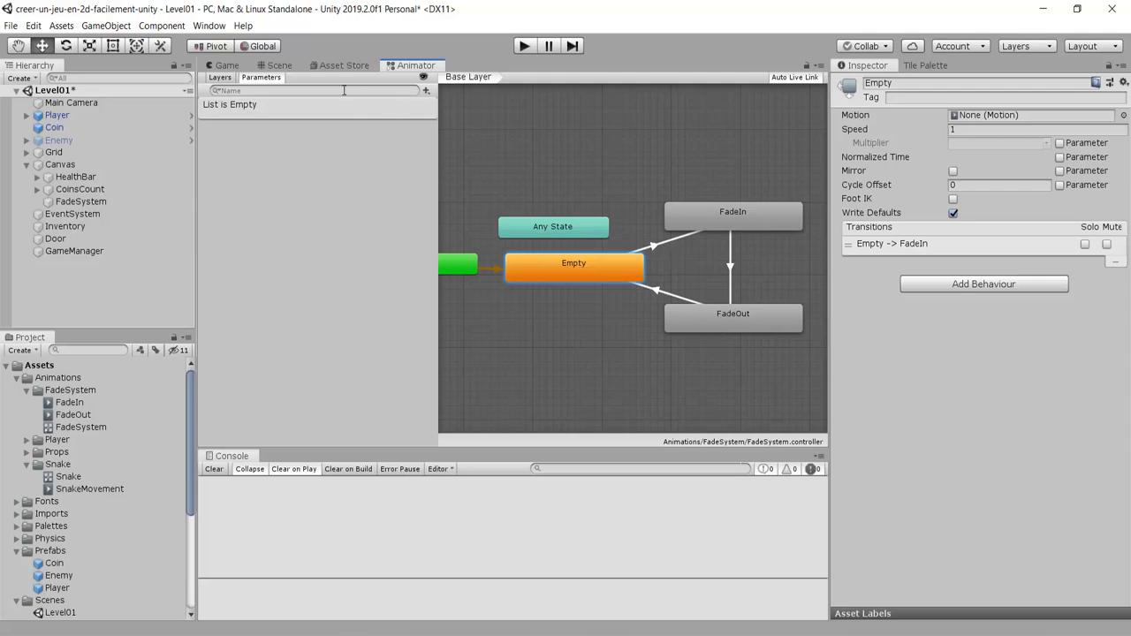
Add a trigger parameter named FadeIn to the animator's Parameters list.
click(228, 79)
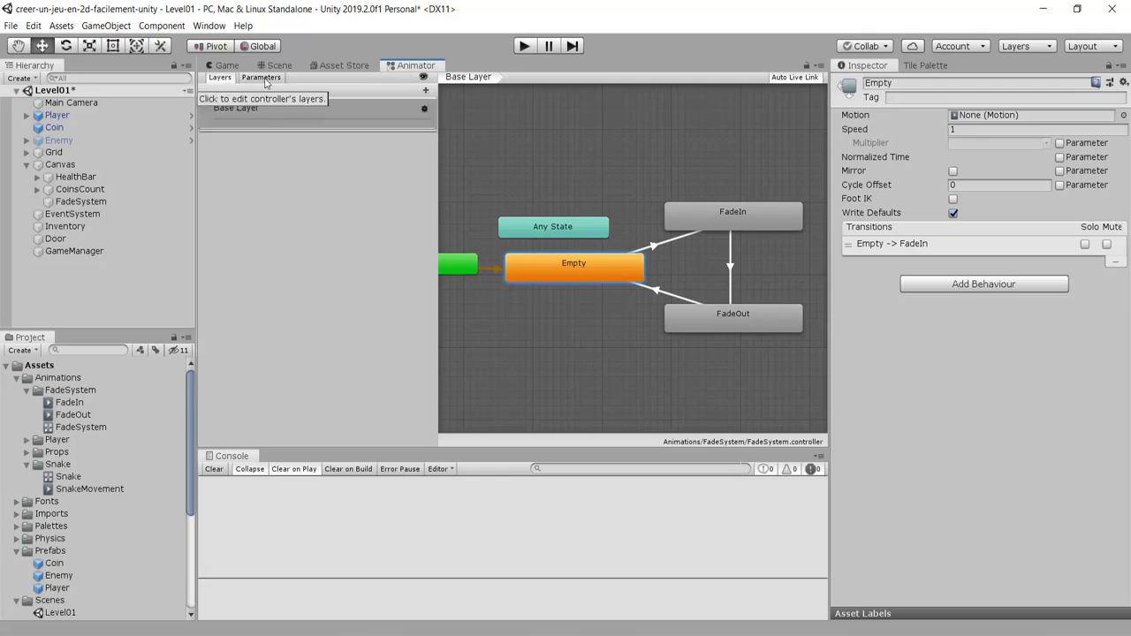
click(258, 80)
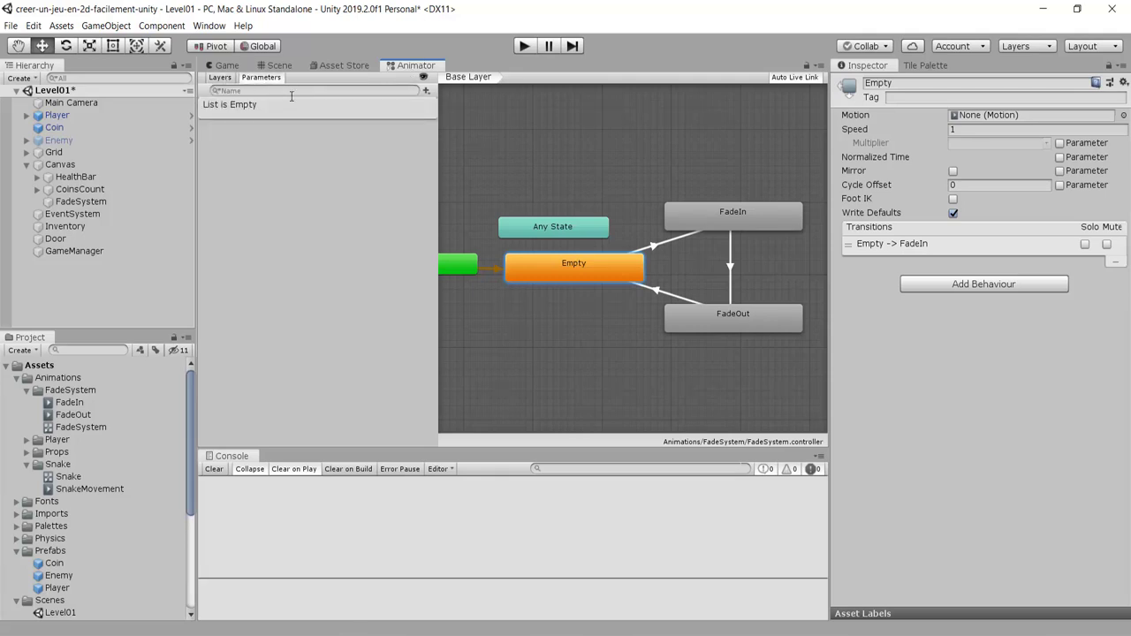
click(426, 90)
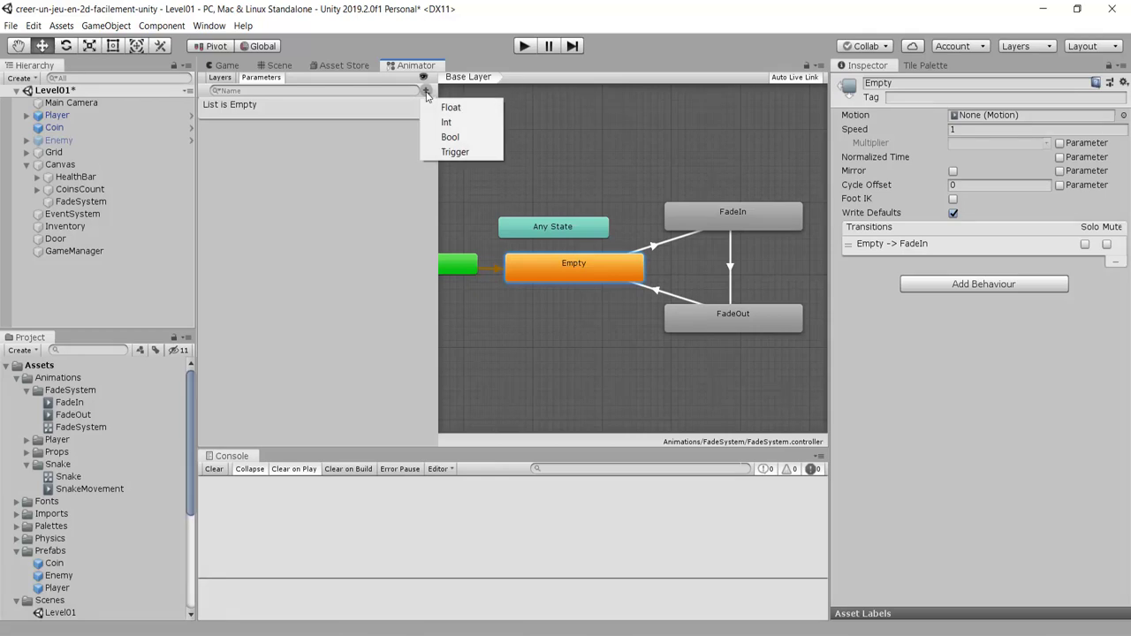
click(472, 152)
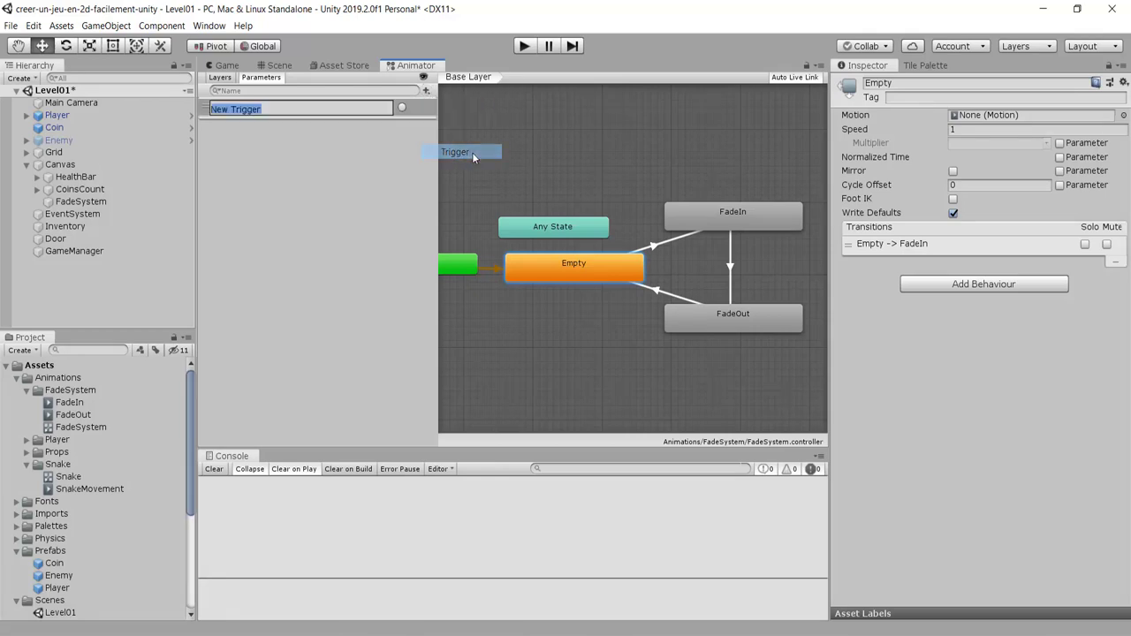
text(F)
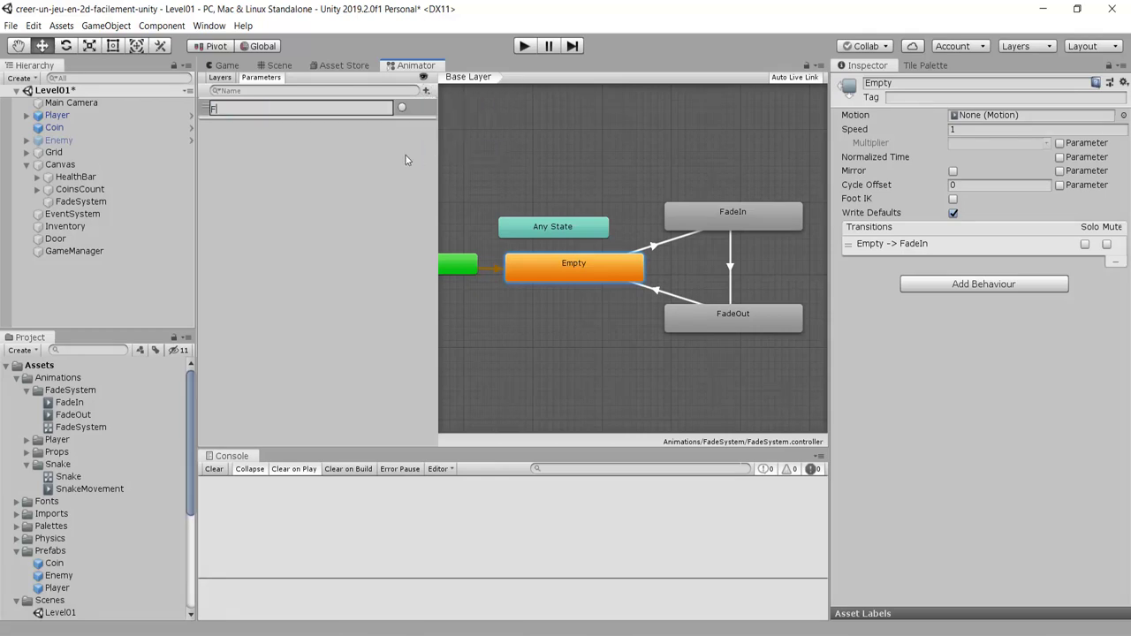
text(adeIn)
key(Return)
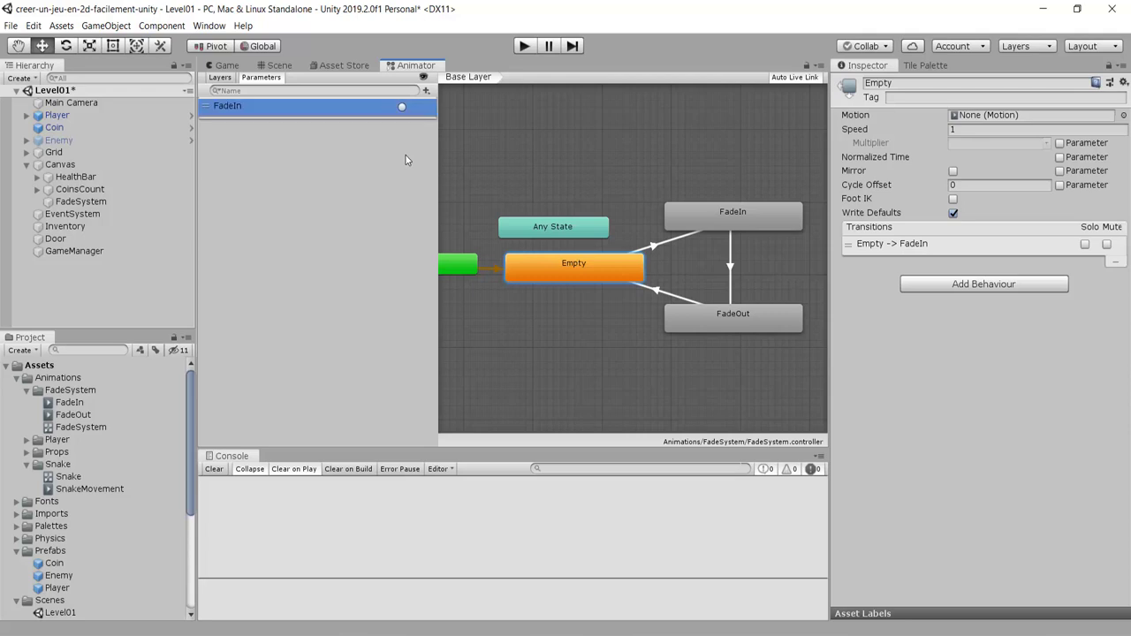
Give the Empty → FadeIn transition a FadeIn condition and turn off Has Exit Time.
click(657, 246)
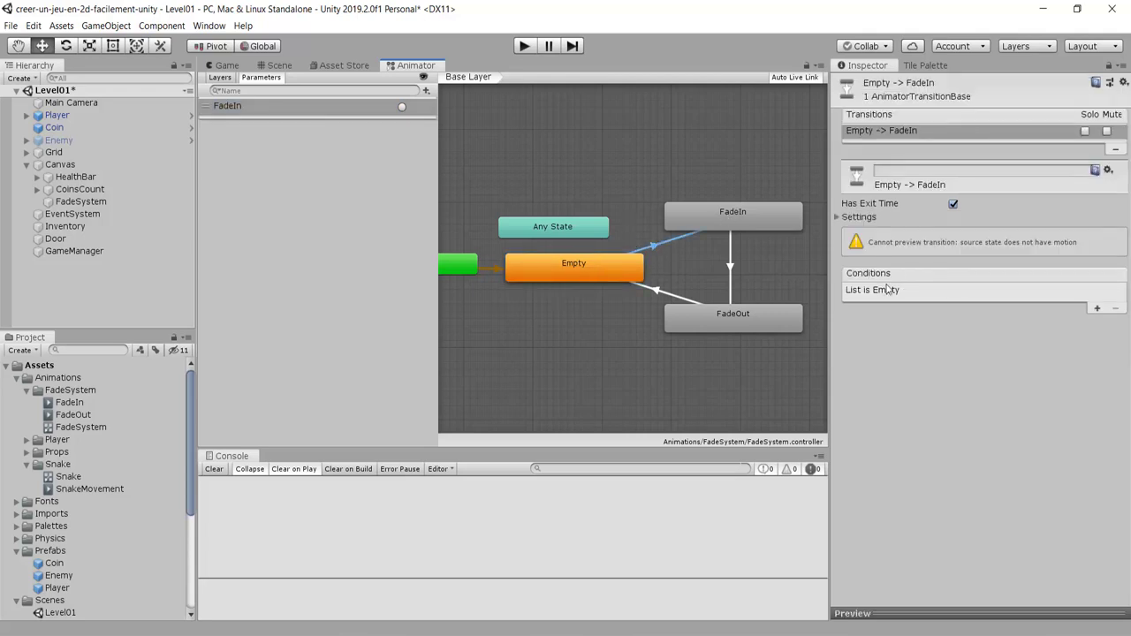
click(1097, 307)
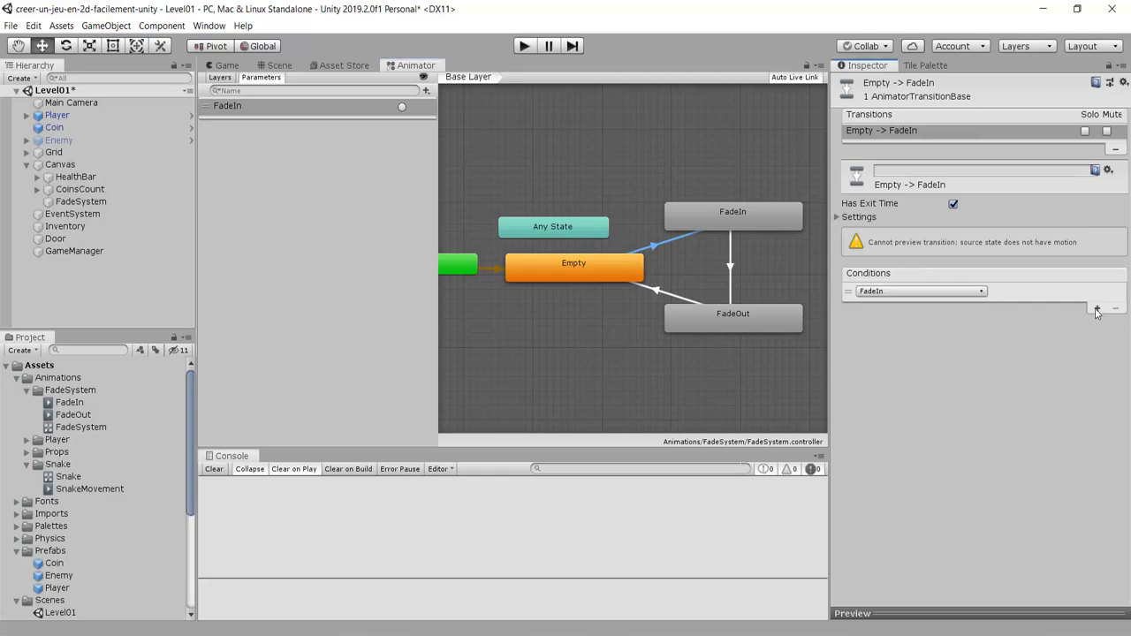
click(893, 293)
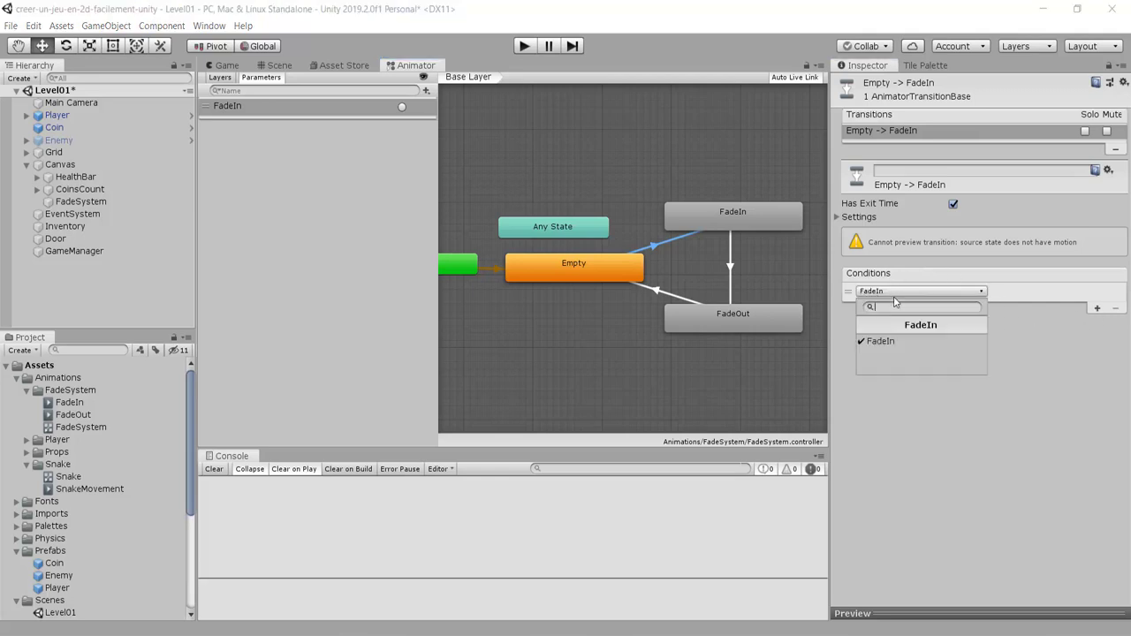
click(902, 341)
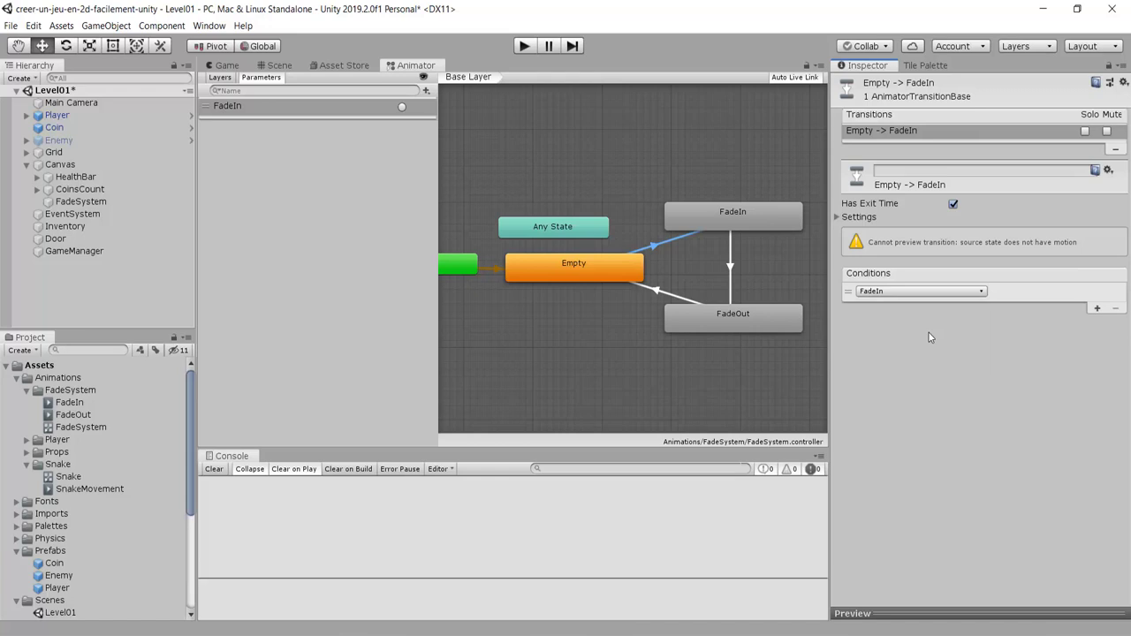
click(953, 205)
Review the FadeIn → FadeOut, FadeOut → Empty and Empty → FadeIn transitions.
click(732, 266)
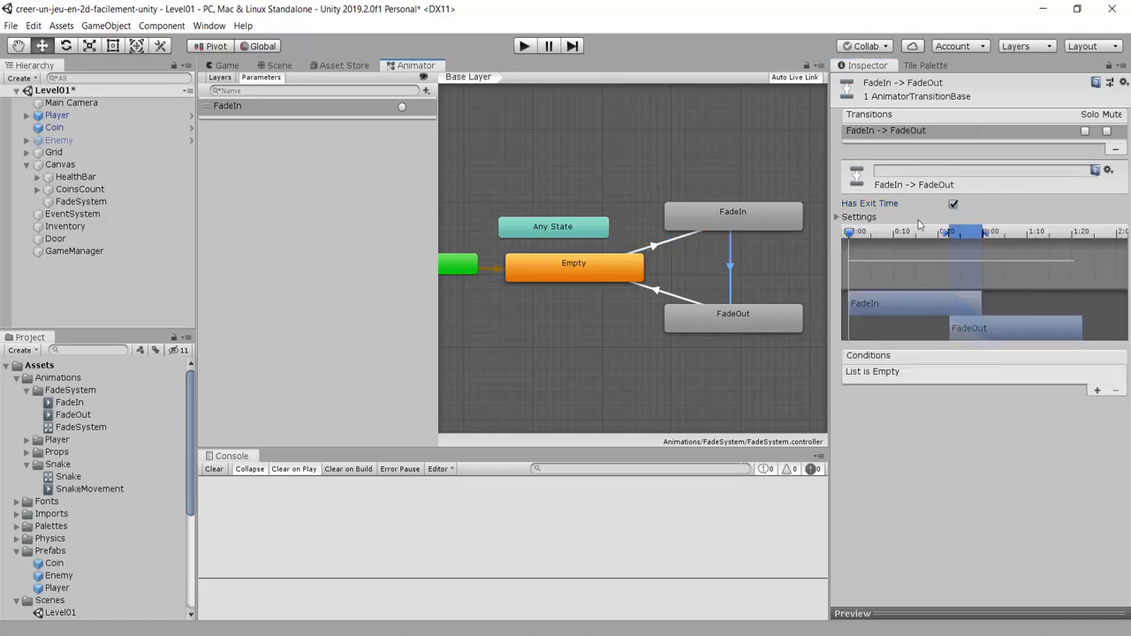
click(654, 289)
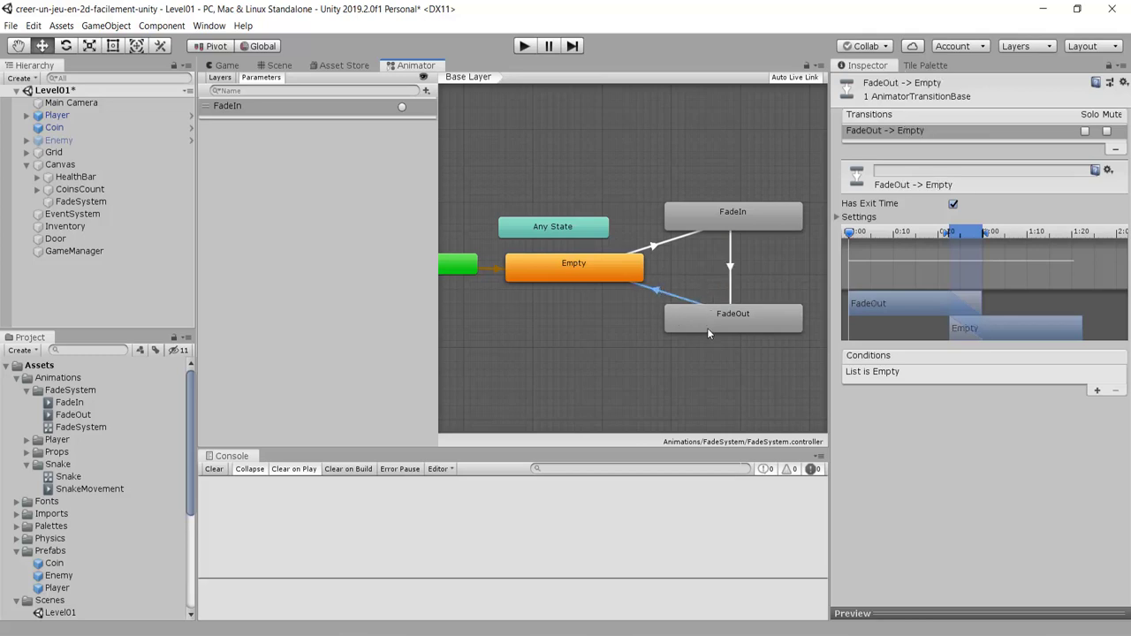
click(659, 243)
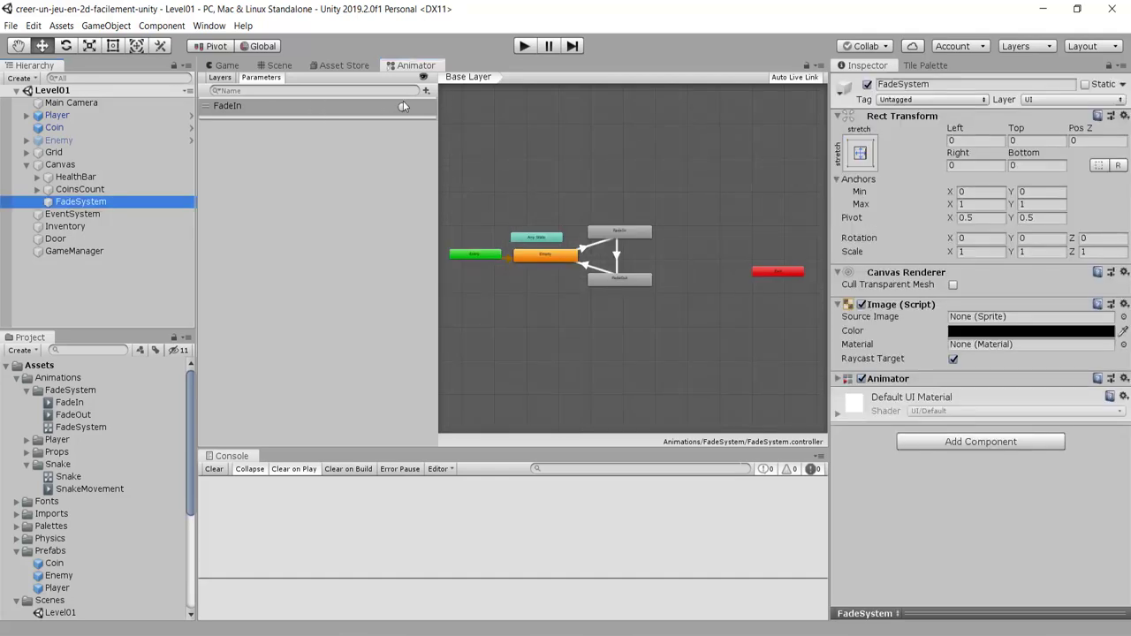
scroll(624, 315, up, 4)
middle_drag(606, 268, 626, 326)
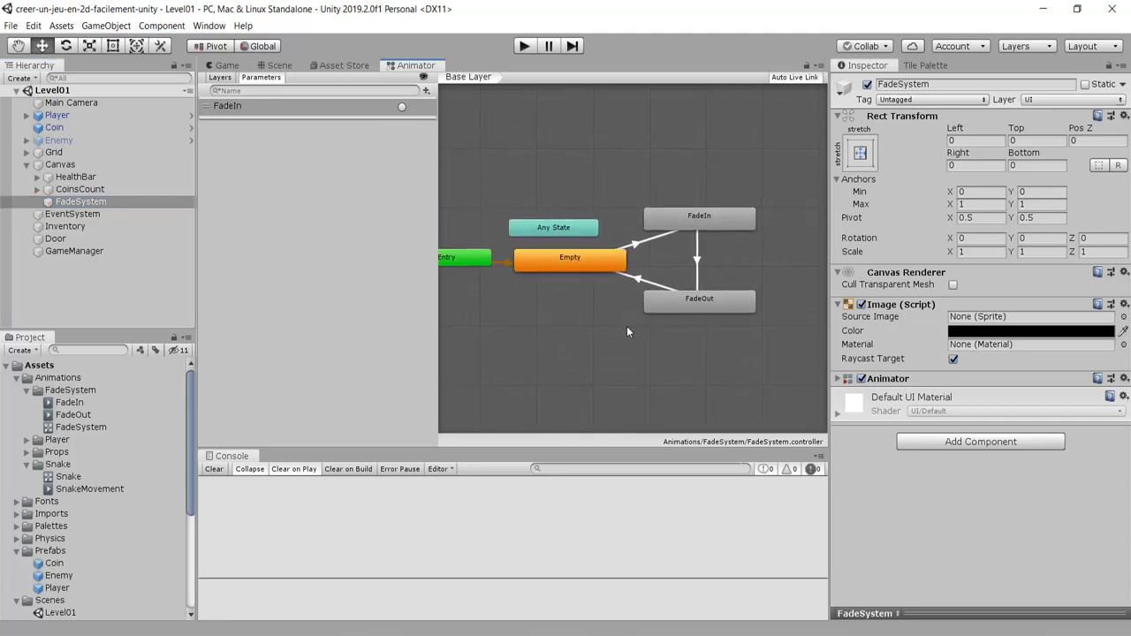
click(273, 107)
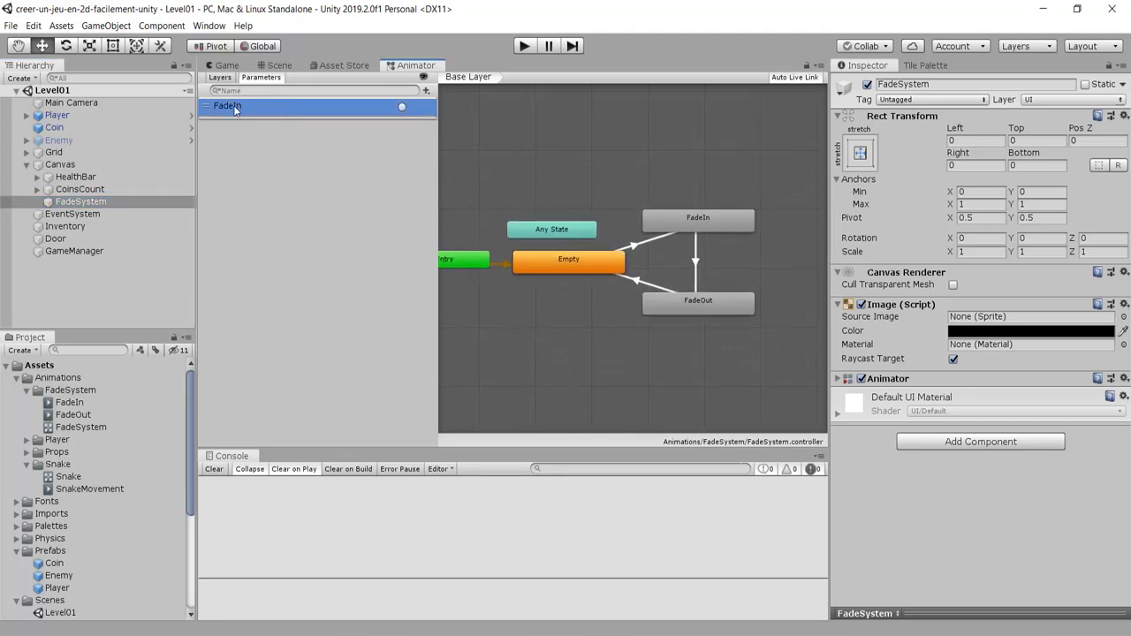
click(634, 249)
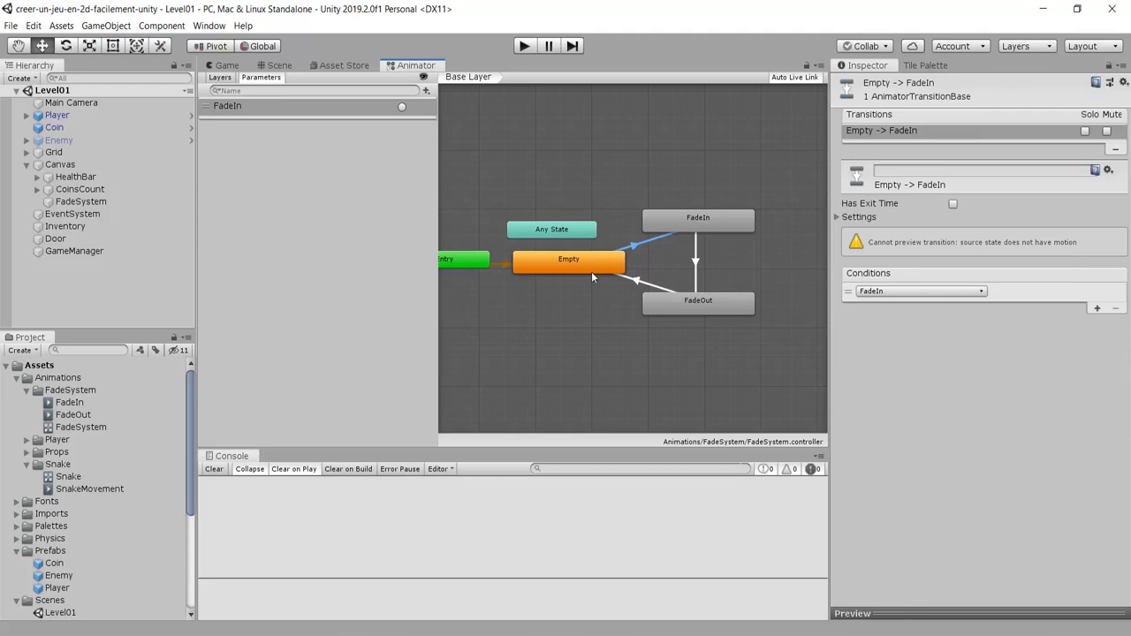
click(709, 227)
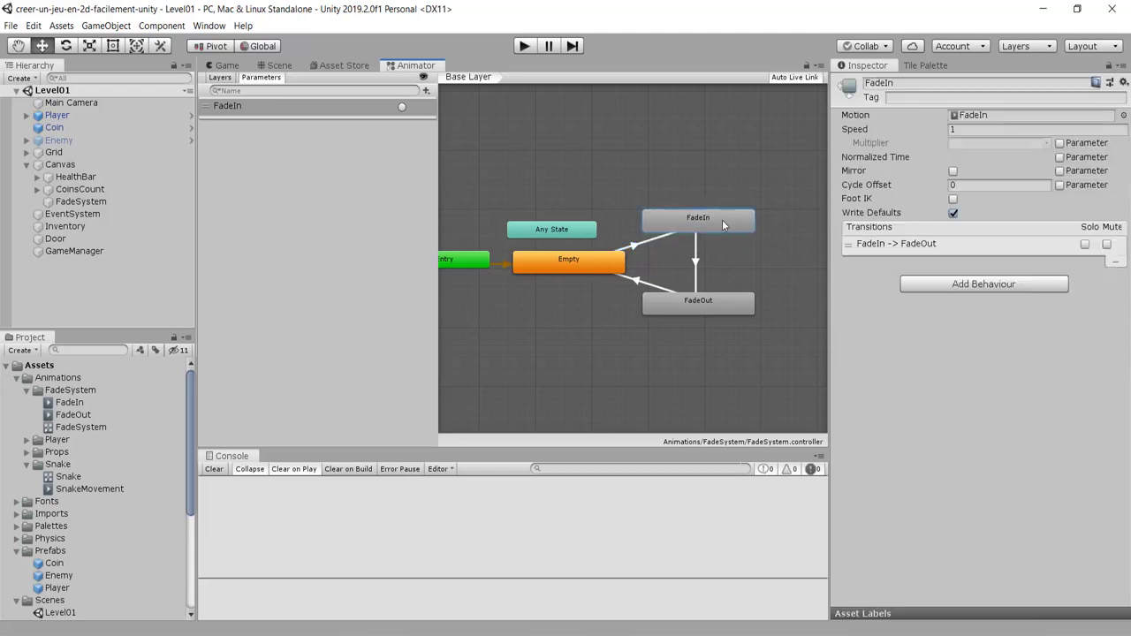
click(695, 265)
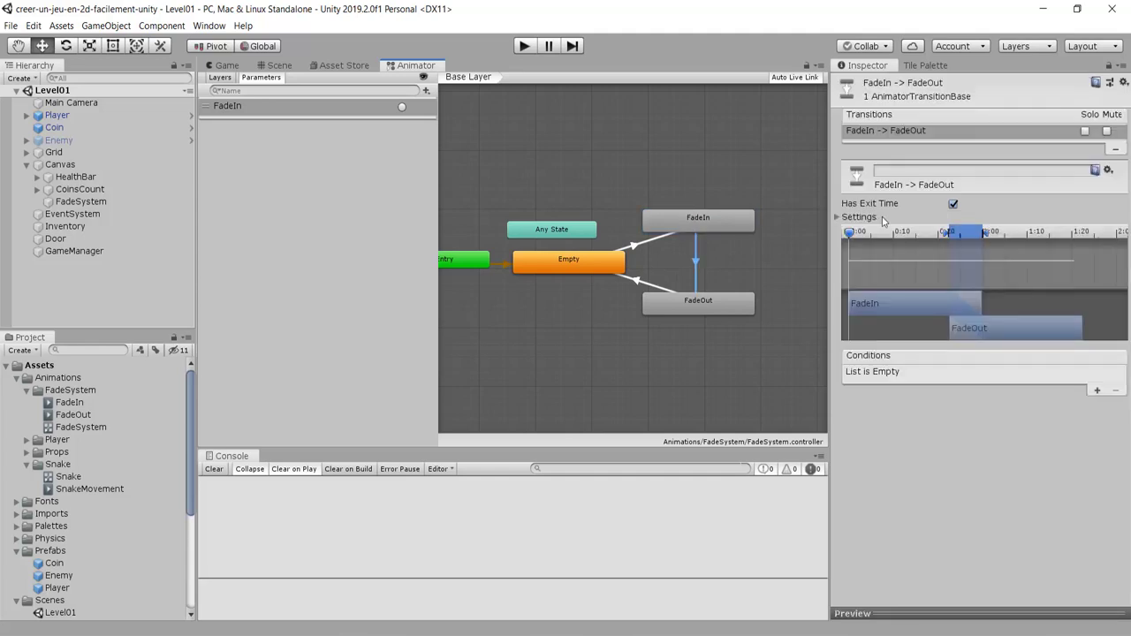
click(695, 306)
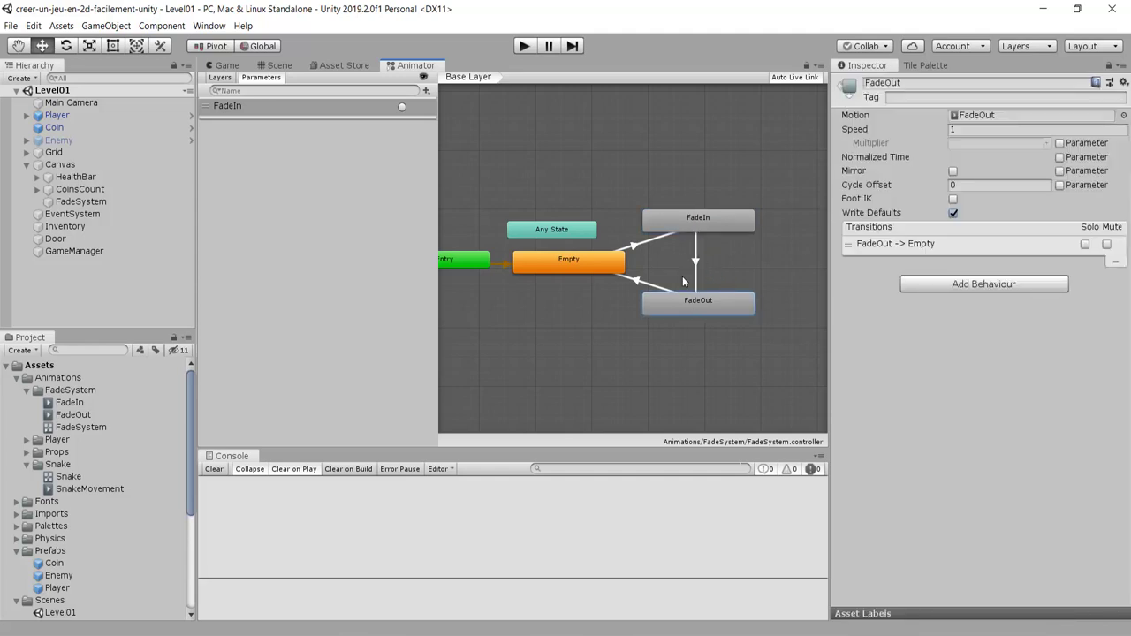
click(649, 284)
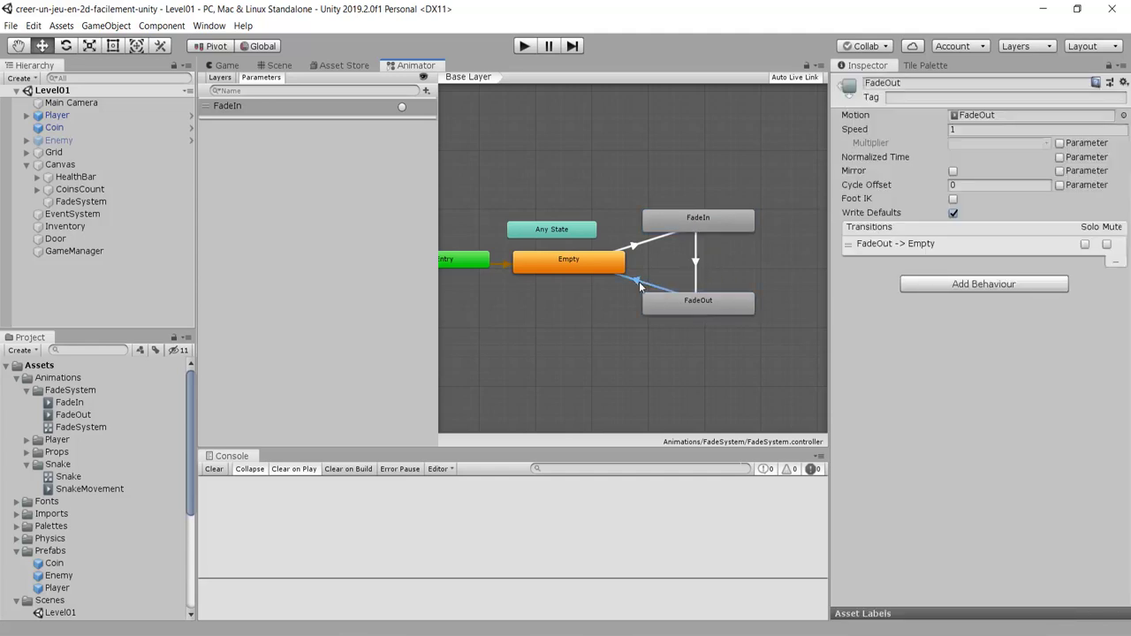
click(565, 258)
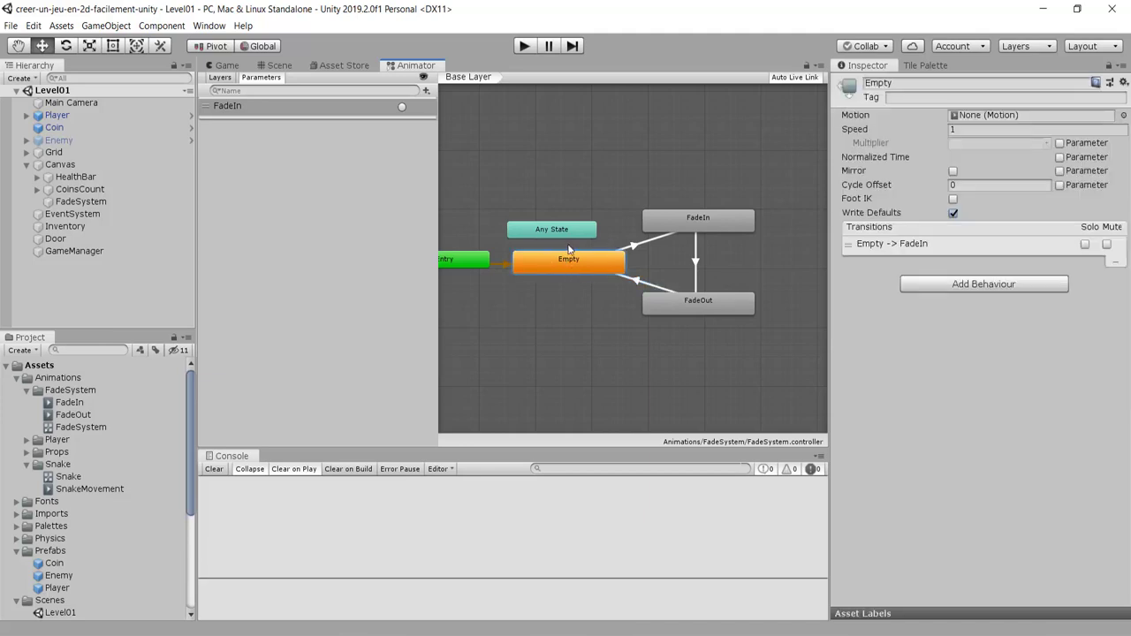
click(635, 243)
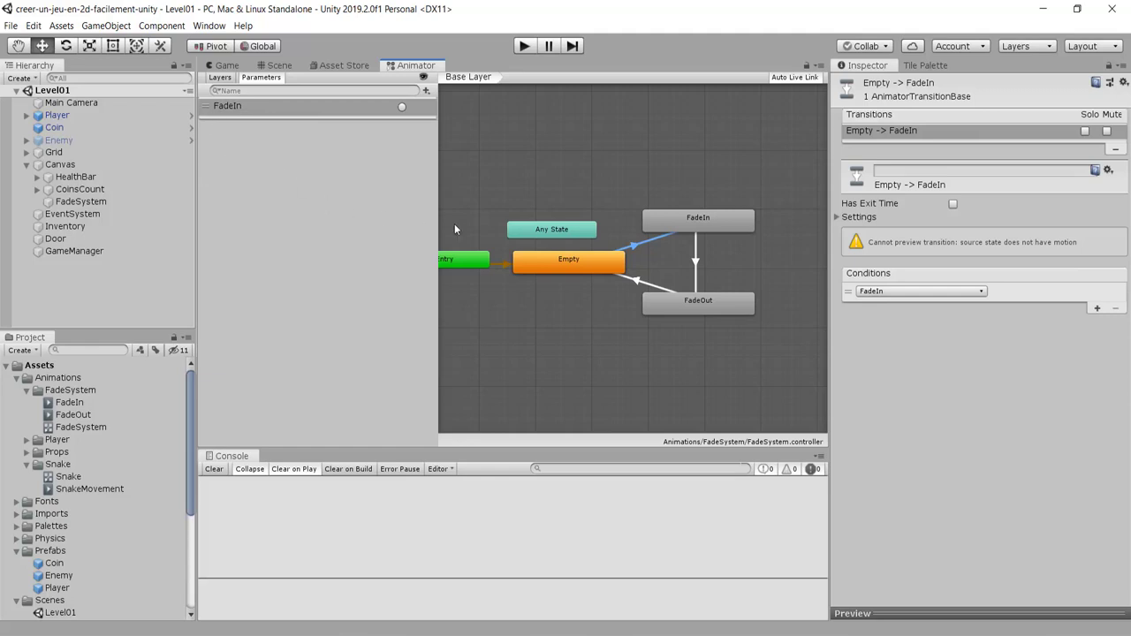
Switch to the Scene view and frame the Player.
click(220, 66)
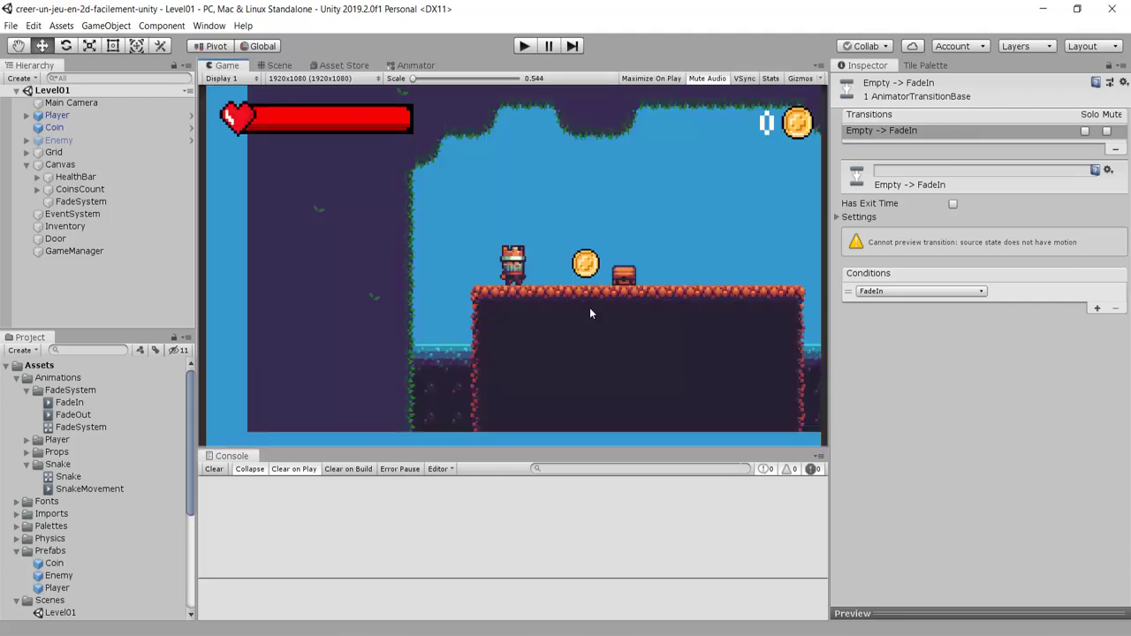
click(277, 66)
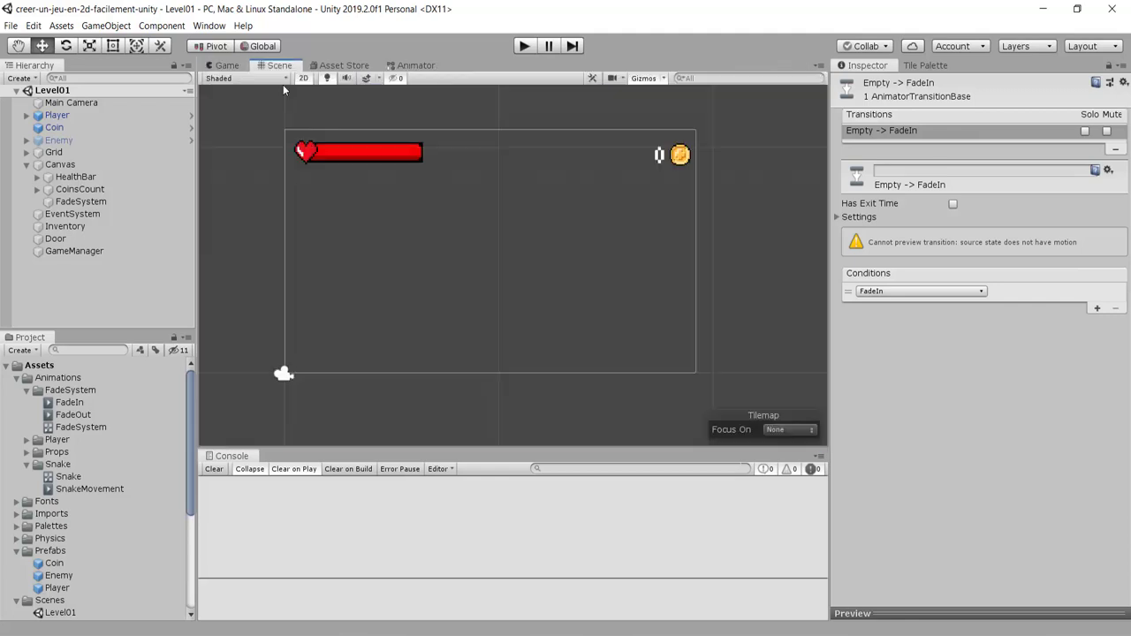
click(57, 115)
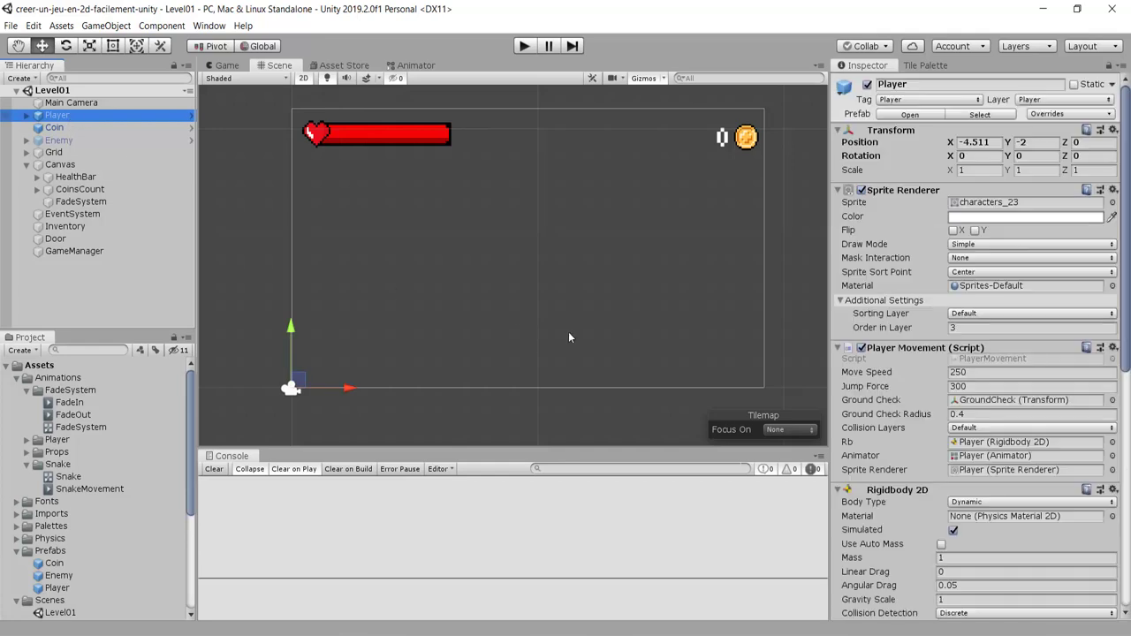
key(f)
Select the Door and locate its LoadSpecificScene script, which targets Level02.
scroll(487, 276, down, 3)
scroll(487, 277, down, 3)
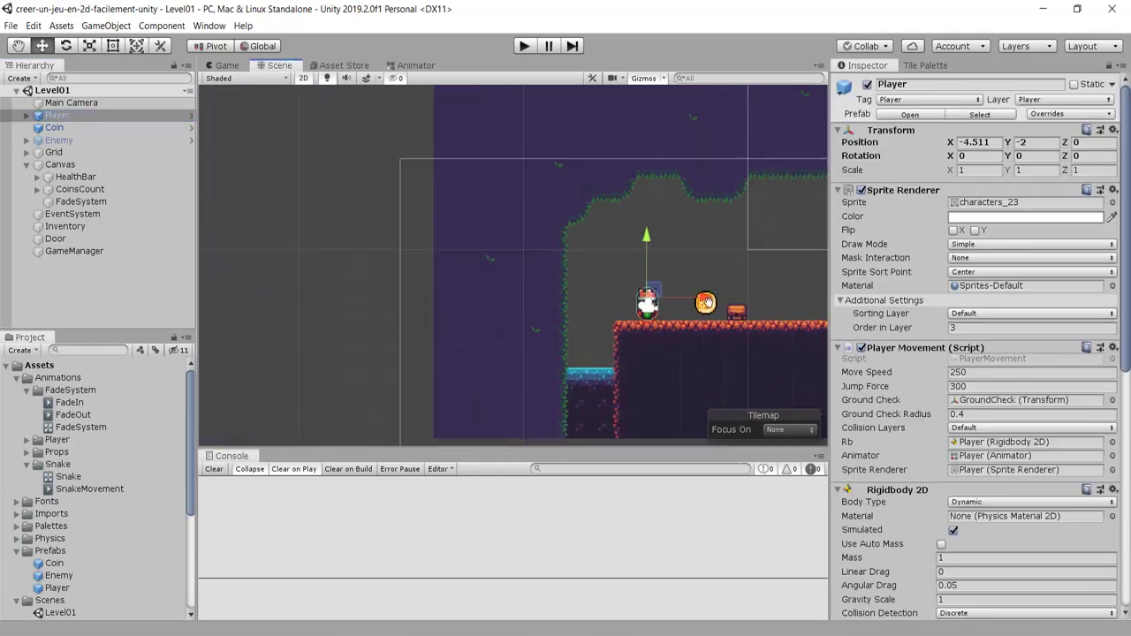
scroll(487, 276, up, 2)
scroll(633, 288, up, 2)
click(619, 283)
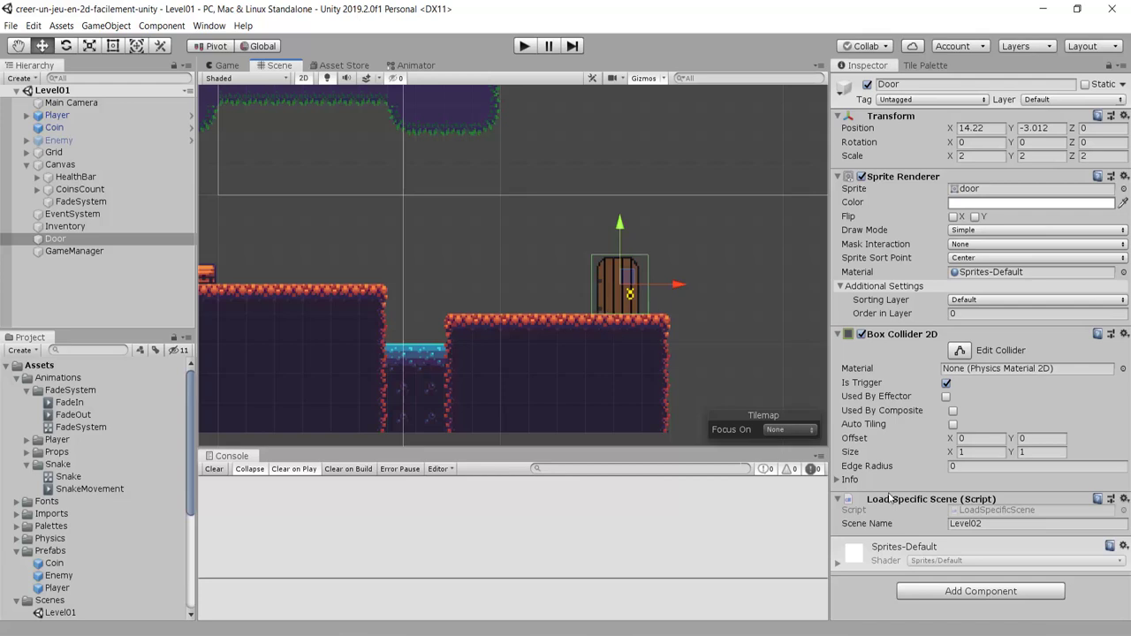
click(1009, 512)
Add a 'public Animator fadeSystem;' field to LoadSpecificScene.cs.
double_click(1010, 512)
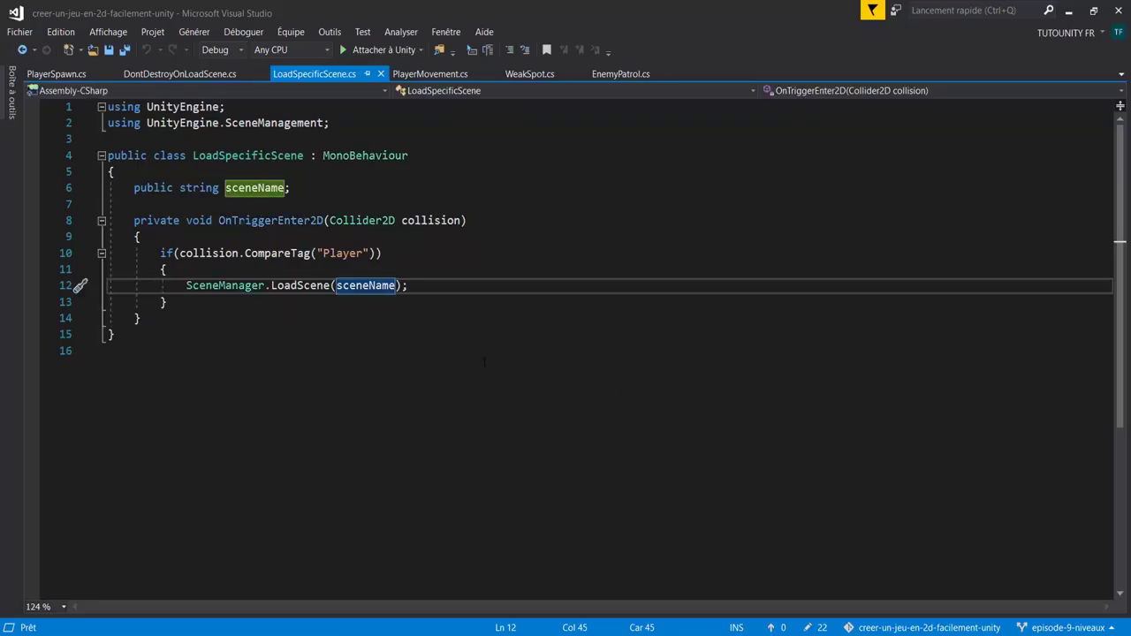
click(309, 188)
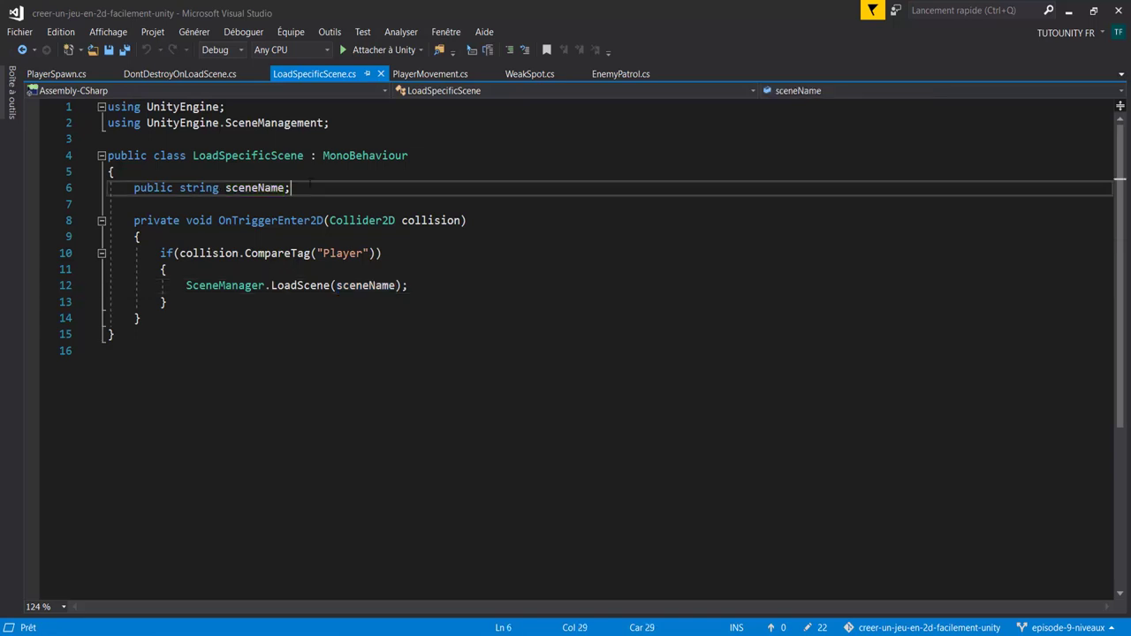
key(Return)
text(public )
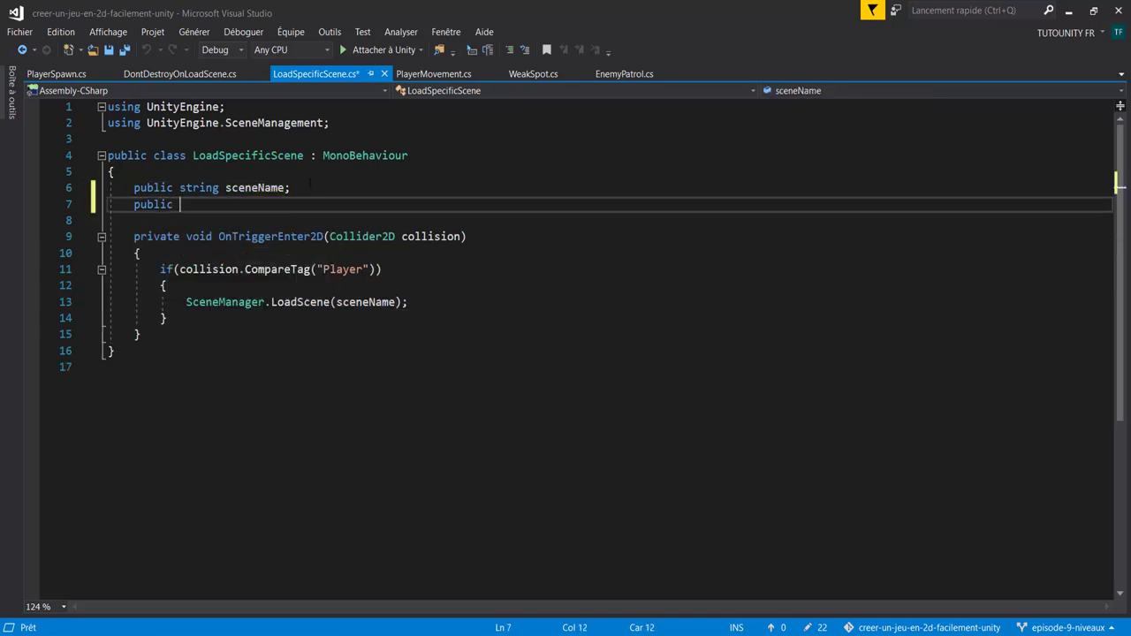
text(anima)
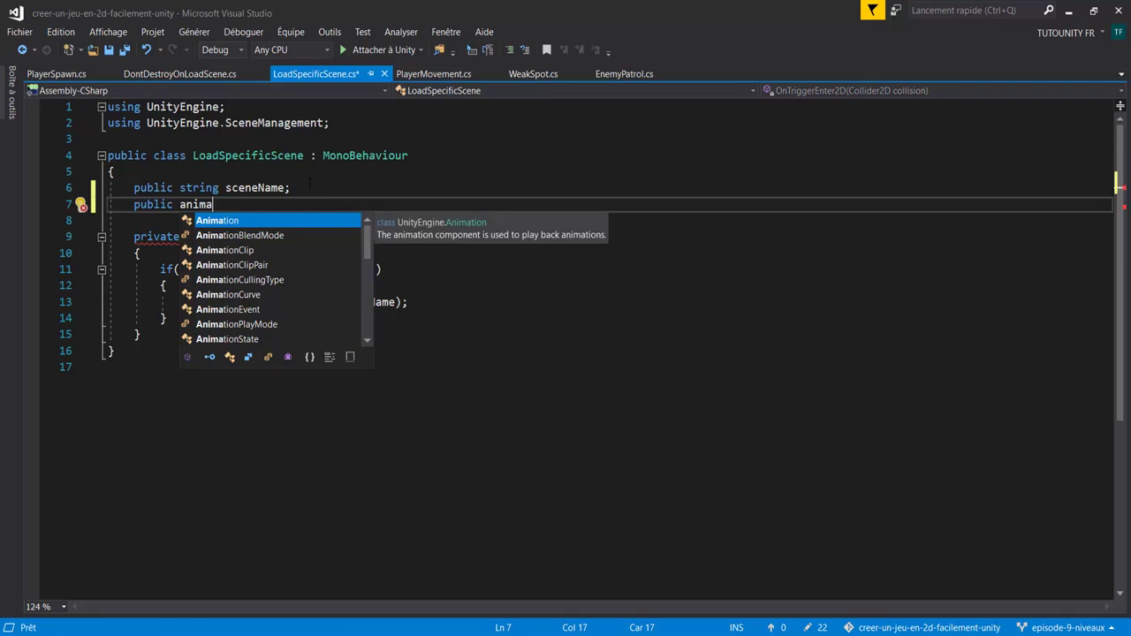
text(tor )
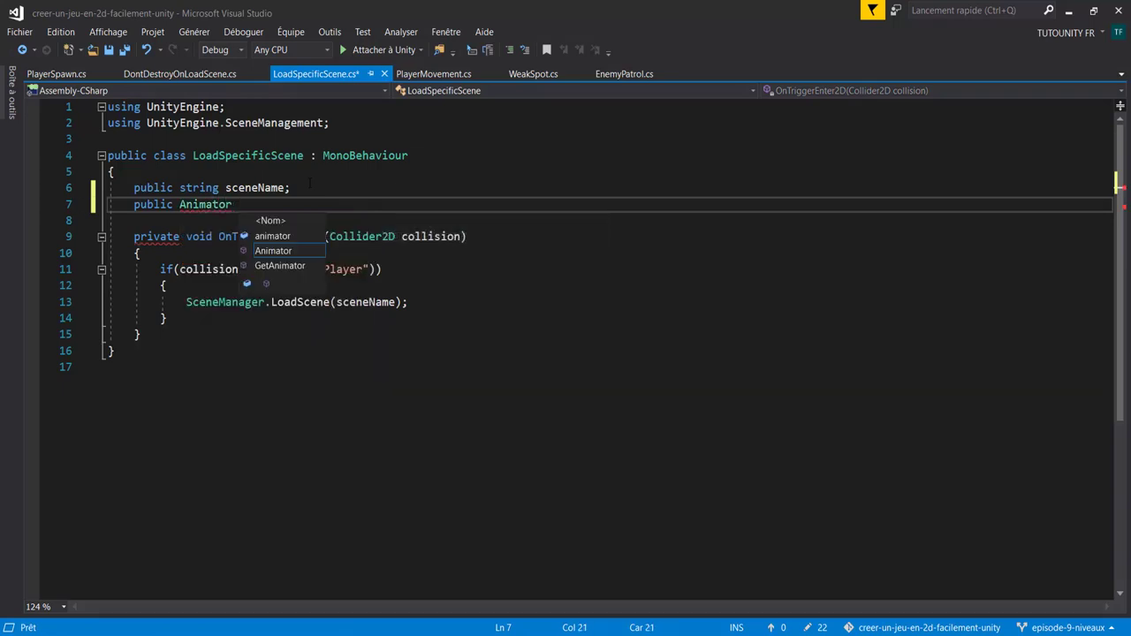
text(fadeSy)
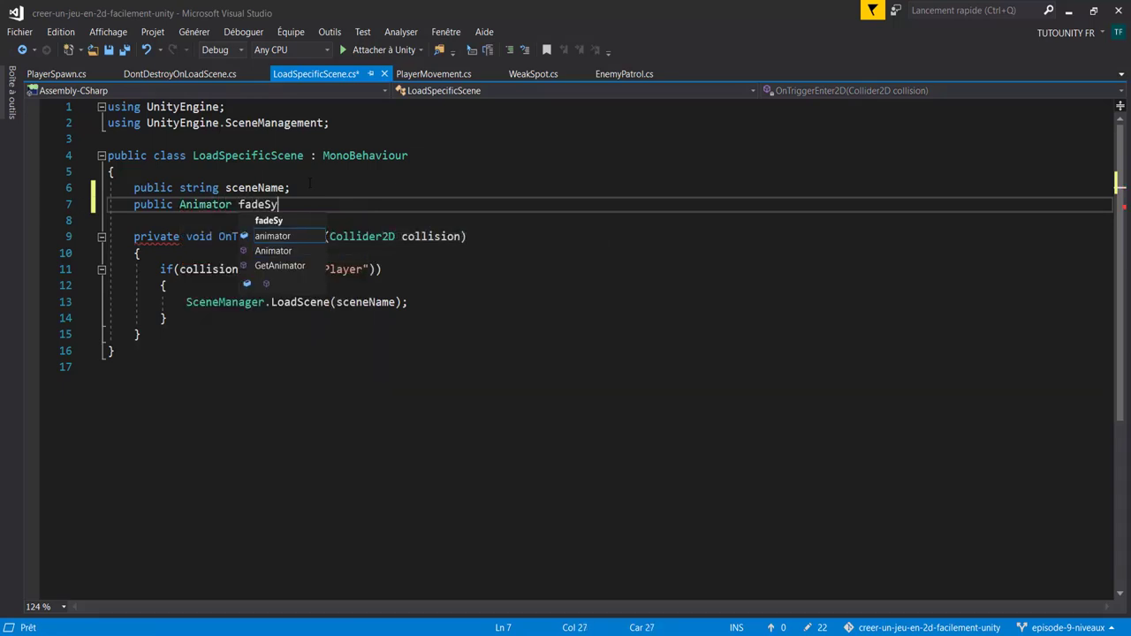
text(stem;)
Insert fadeSystem.SetTrigger("FadeIn" above the SceneManager.LoadScene call.
click(340, 286)
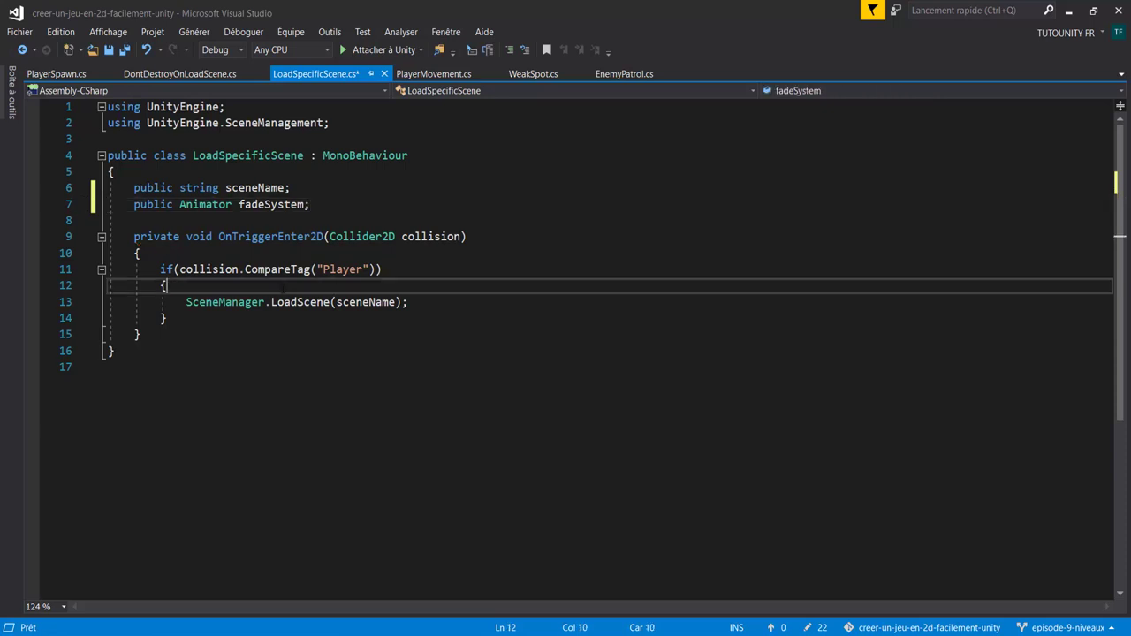
key(Return)
text(fade)
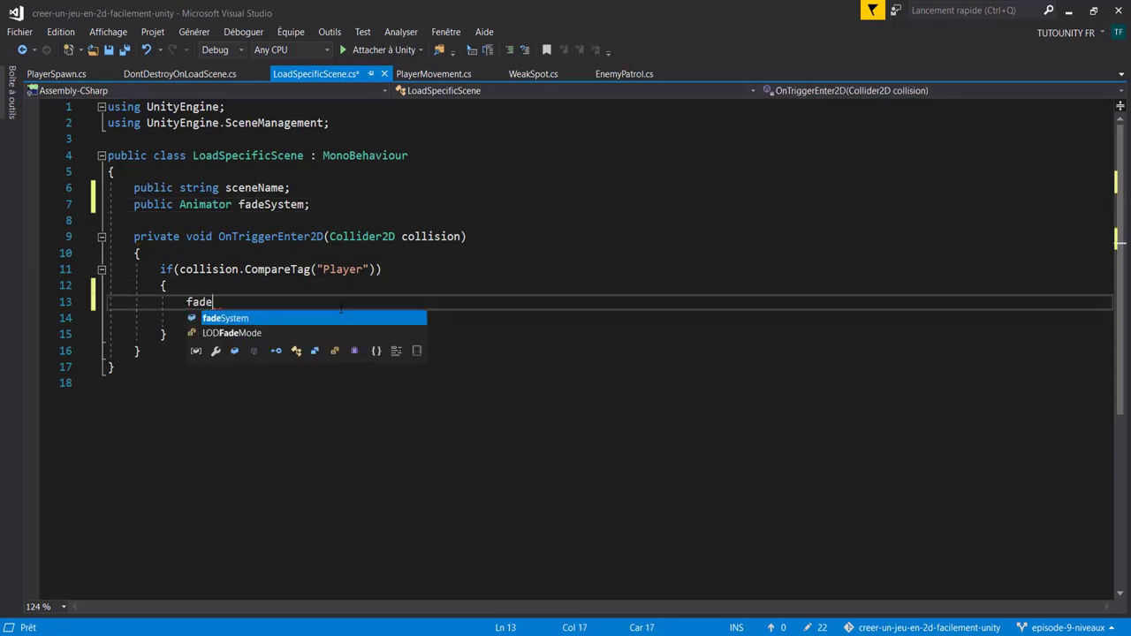
key(Tab)
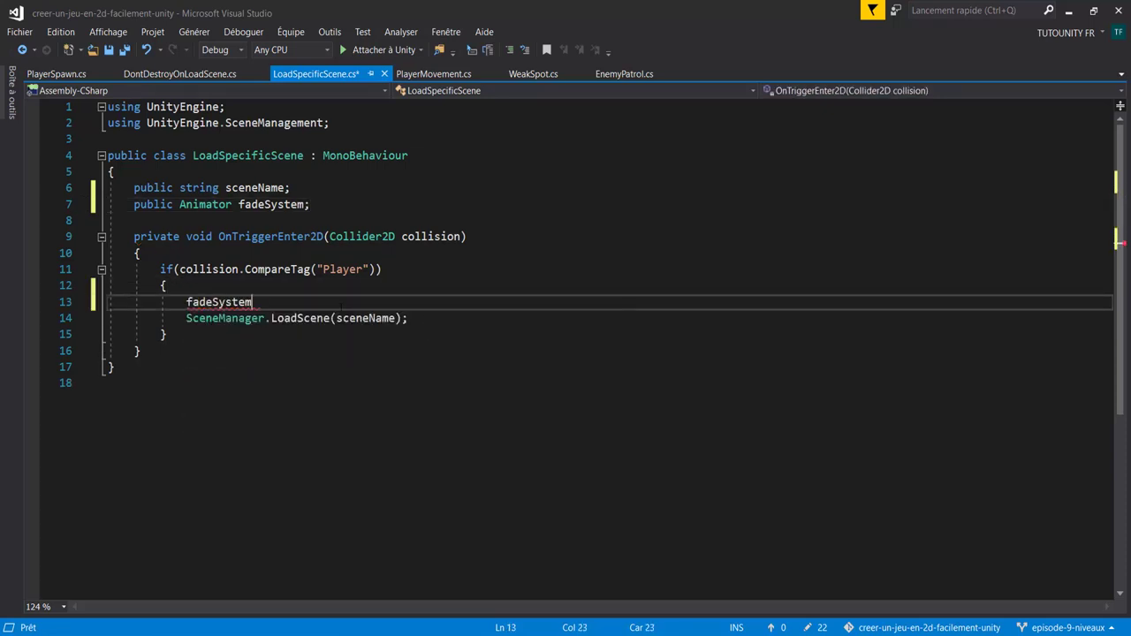
text(.)
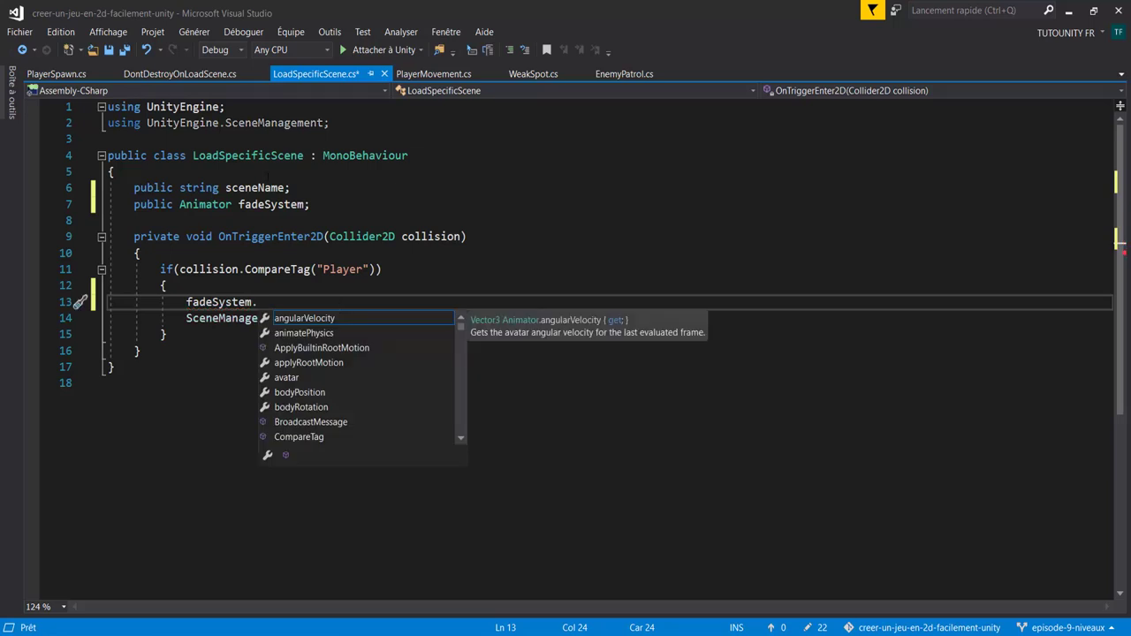
text(set)
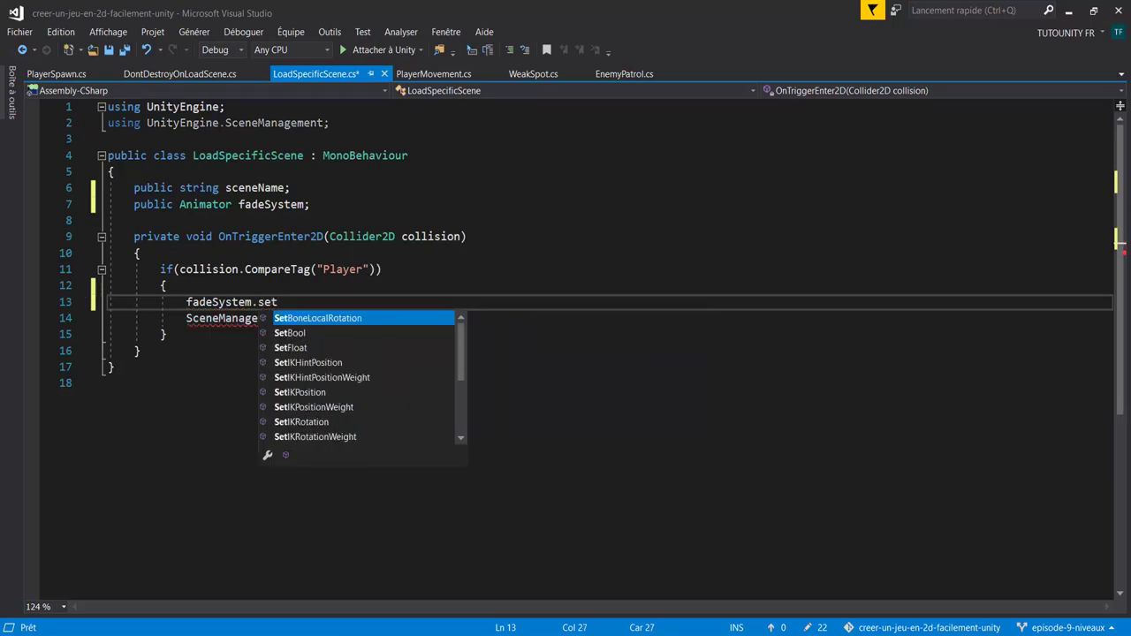
text(Tr)
key(Tab)
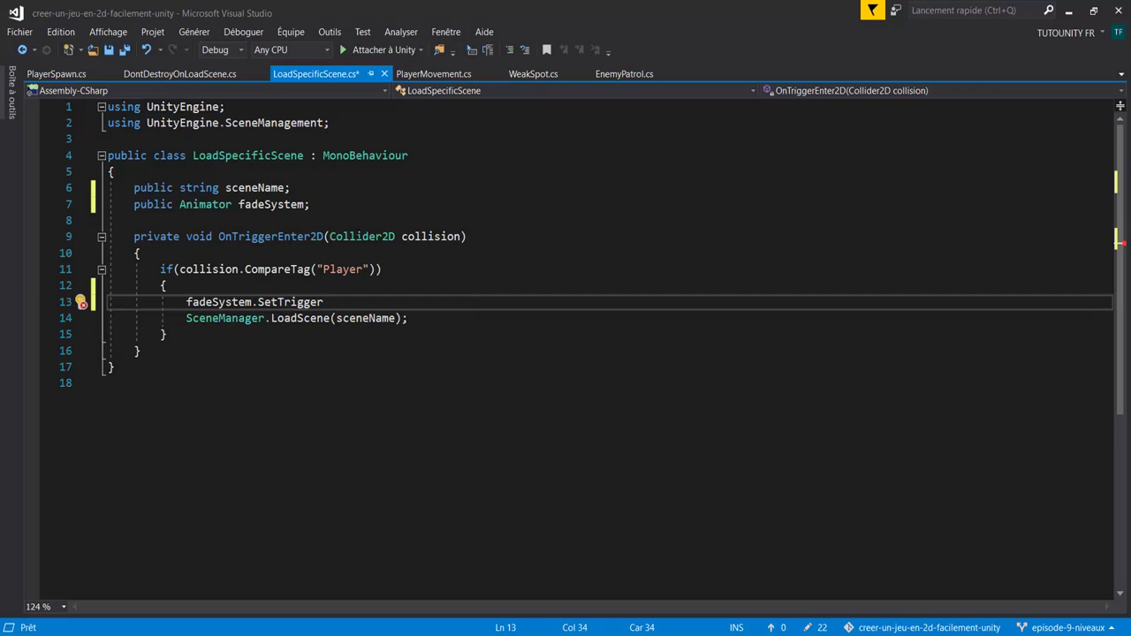
text((")
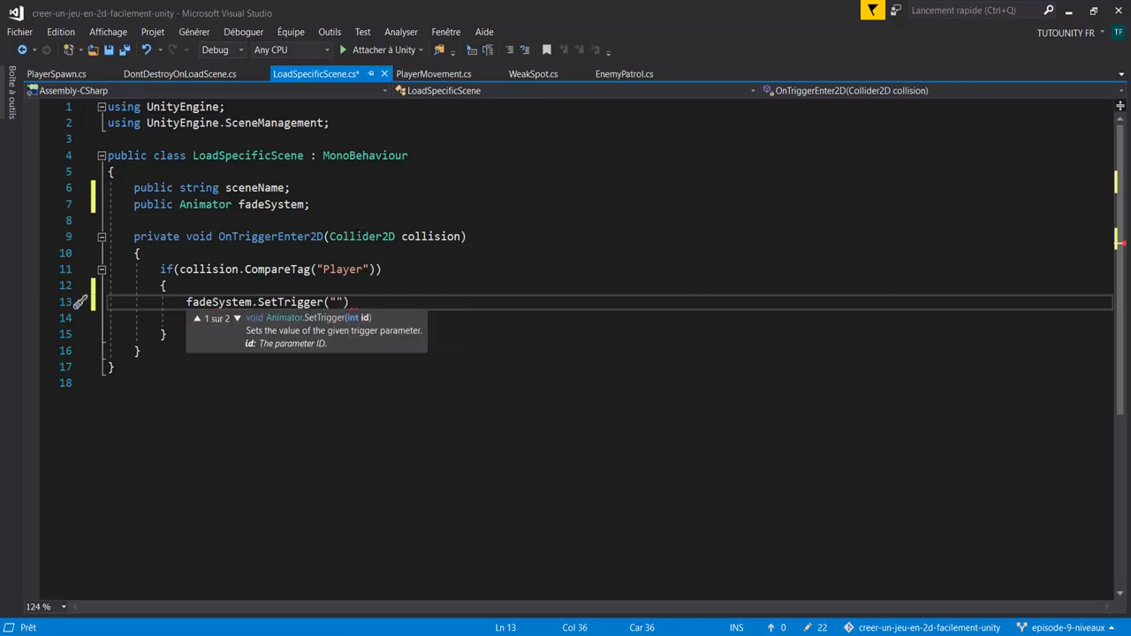
text(F)
text(adeIn)
key(alt+Tab)
Confirm the Animator's FadeIn trigger, then finish the SetTrigger line with ');' and save.
click(413, 66)
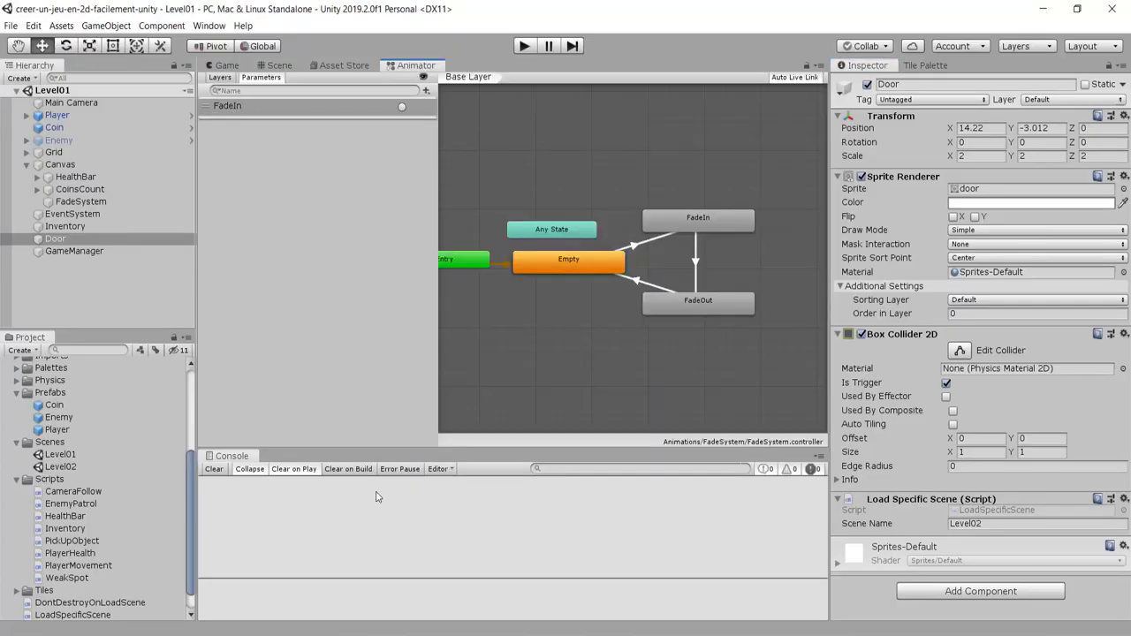
key(alt+Tab)
text())
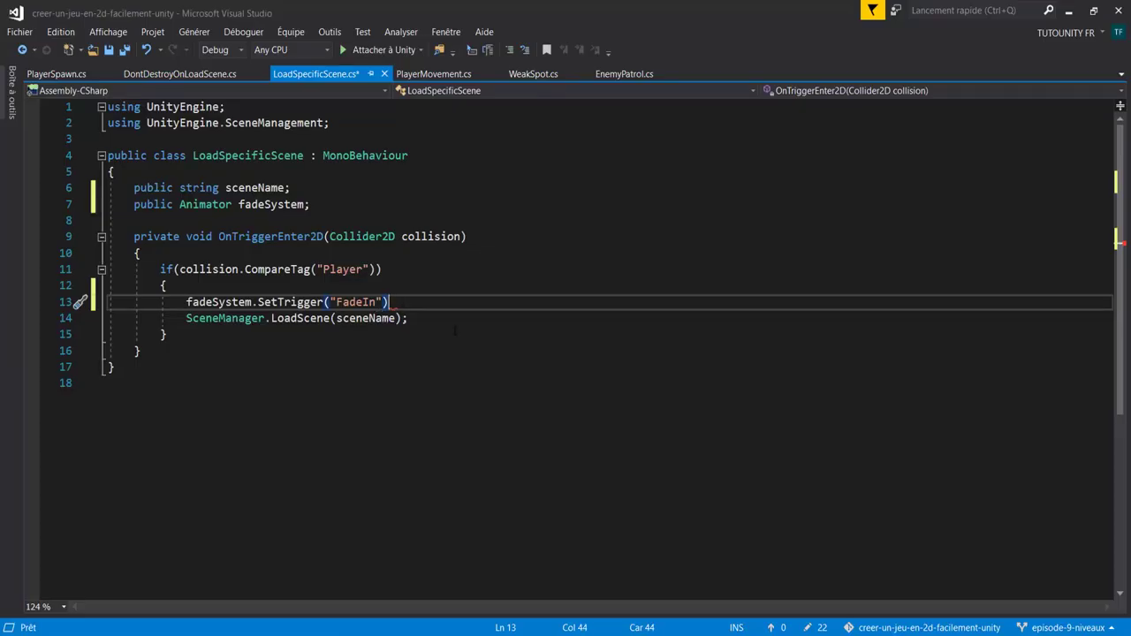
text(;)
key(ctrl+s)
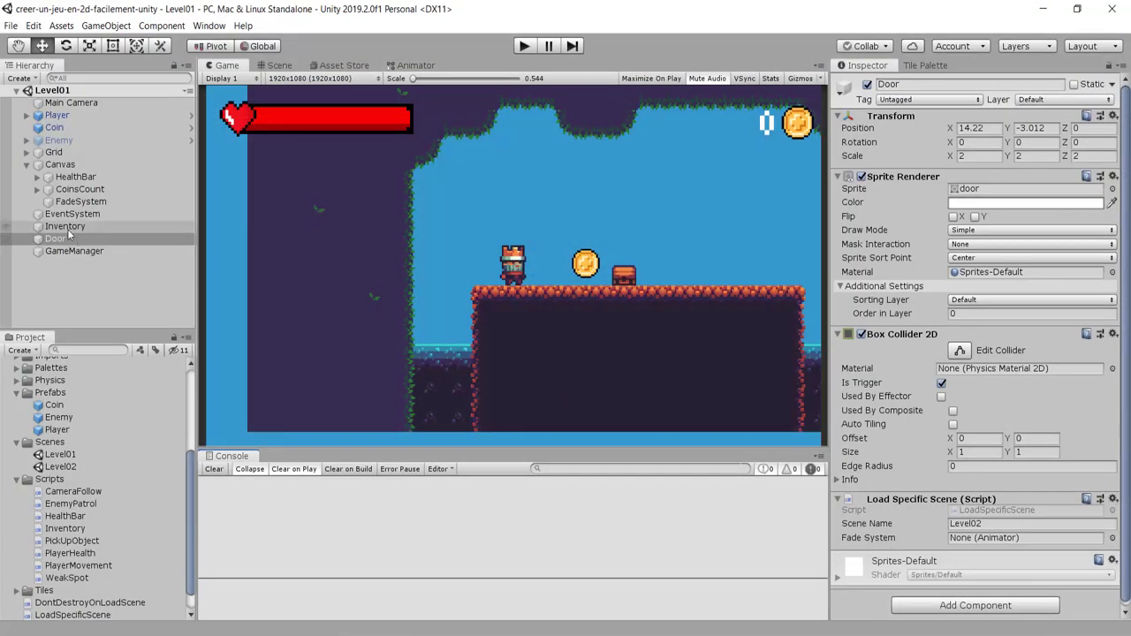
Assign the FadeSystem animator to the Door's Fade System field and enter Play mode.
click(161, 237)
click(878, 535)
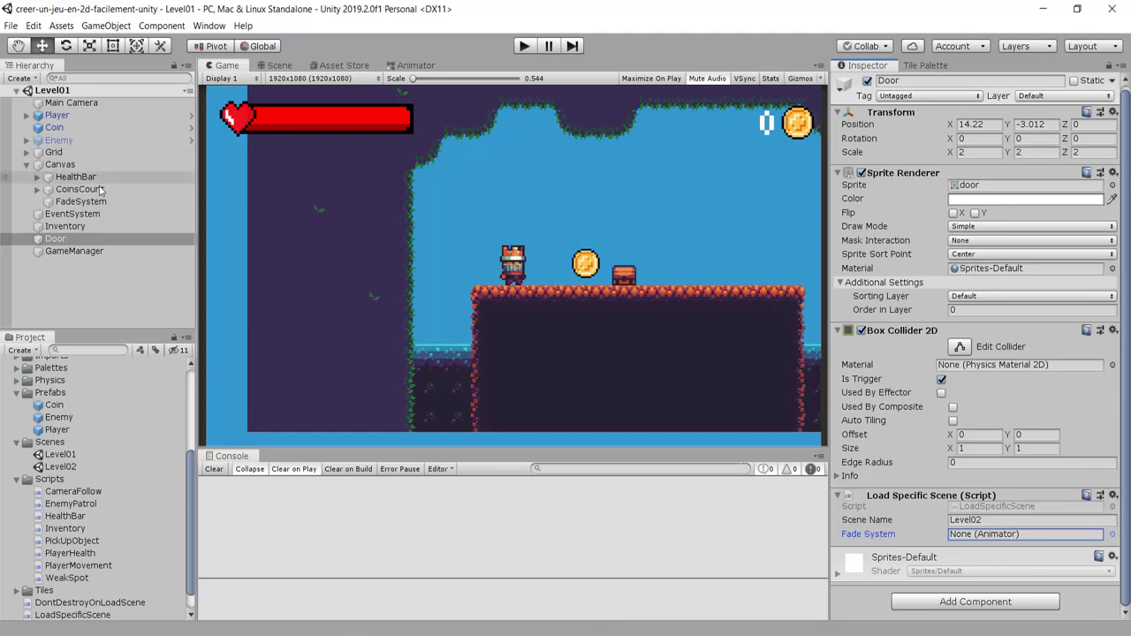
click(618, 386)
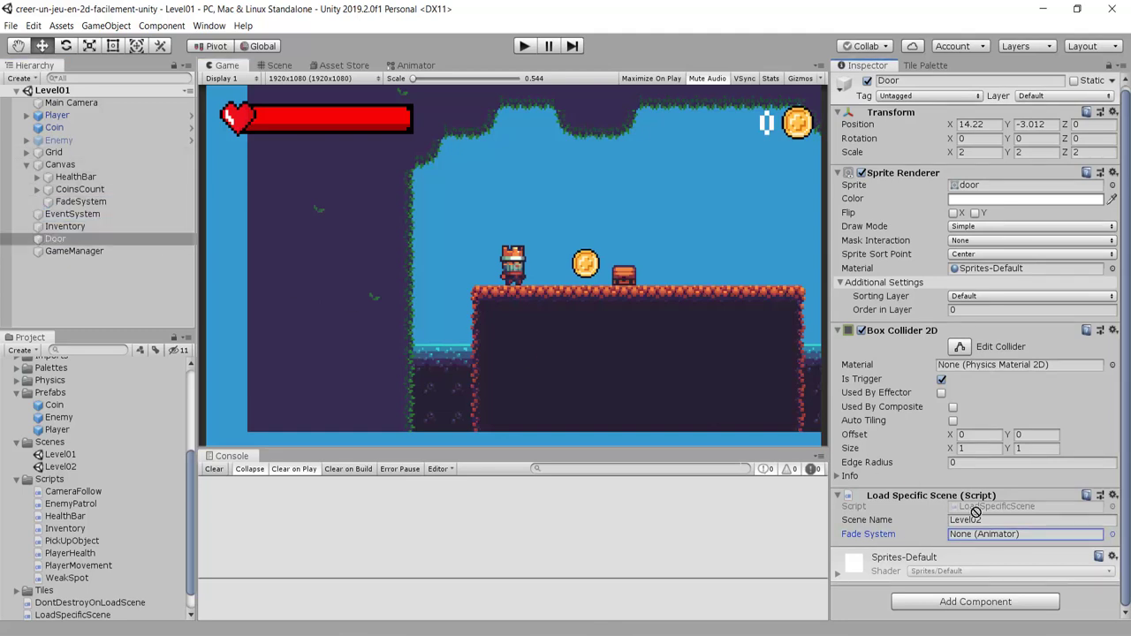
drag(80, 201, 988, 533)
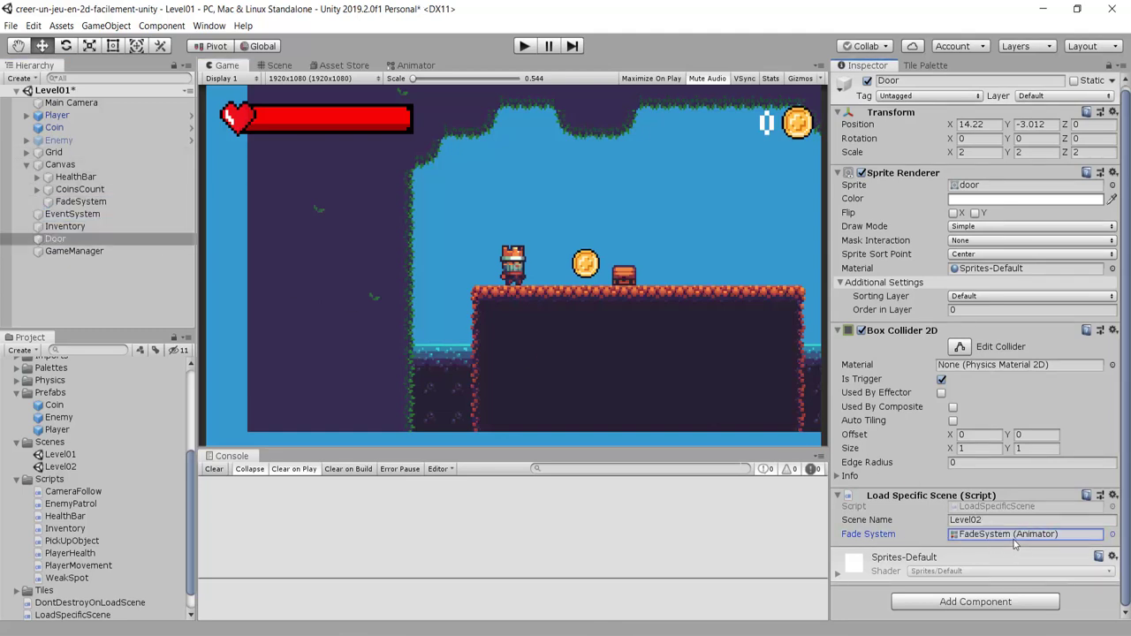
click(523, 46)
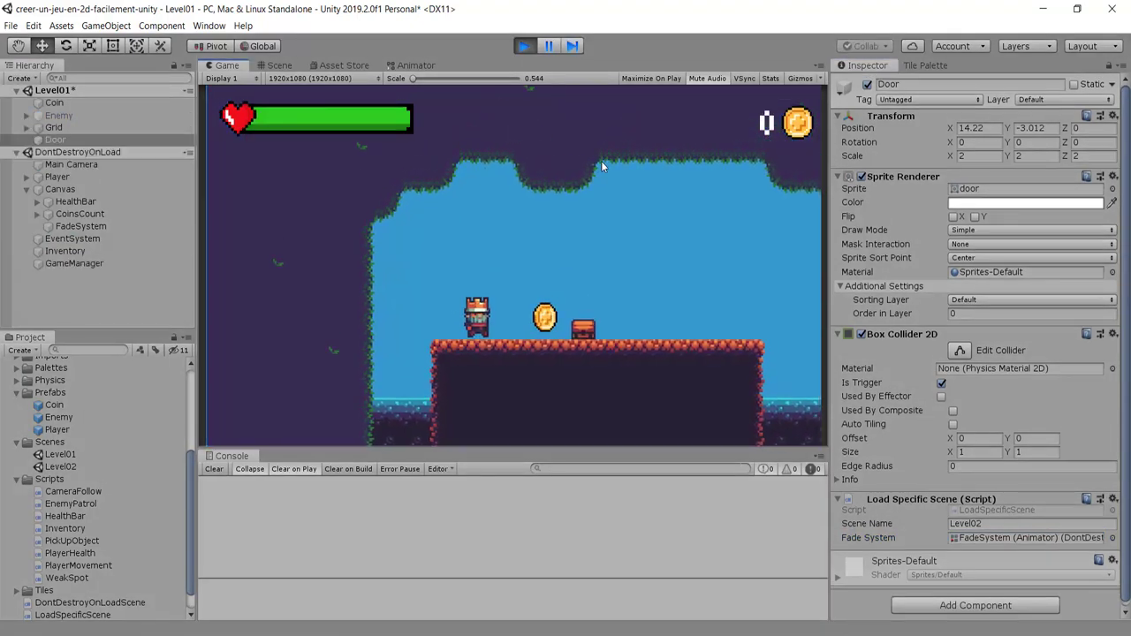
Walk and jump the player right into the door to load Level02, then stop playing.
key(Right)
key(Right)
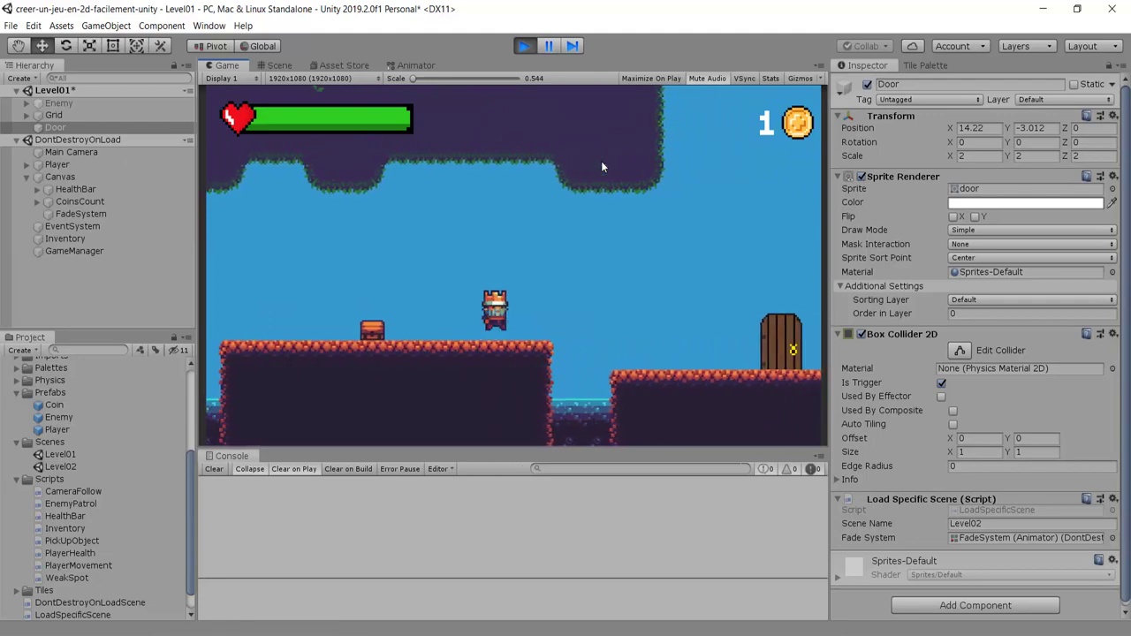
key(space)
key(Right)
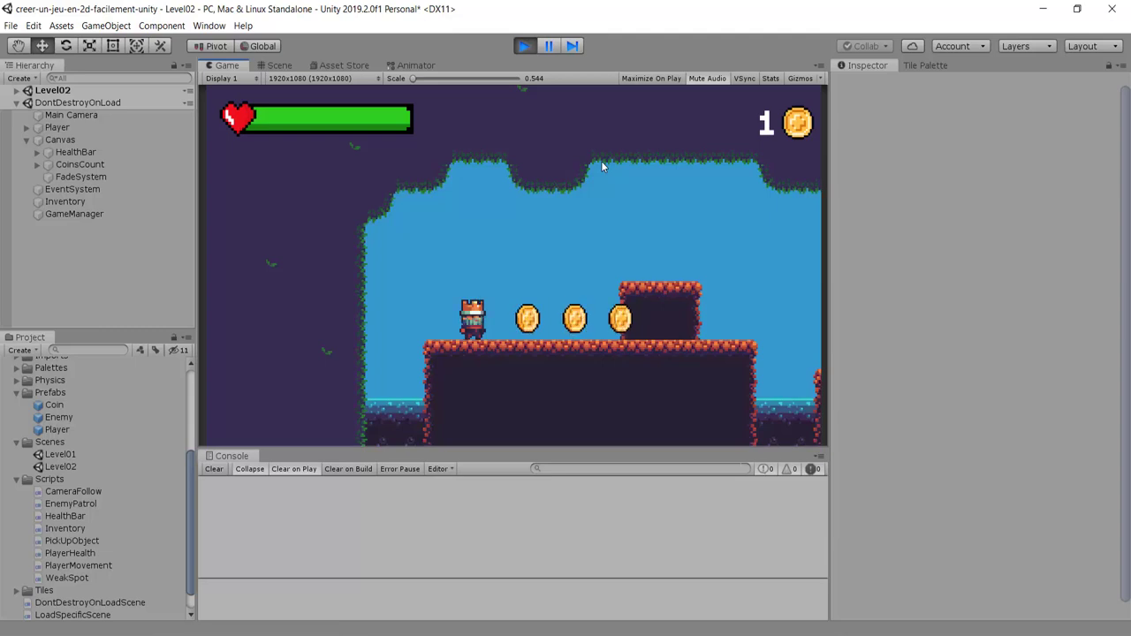
click(525, 46)
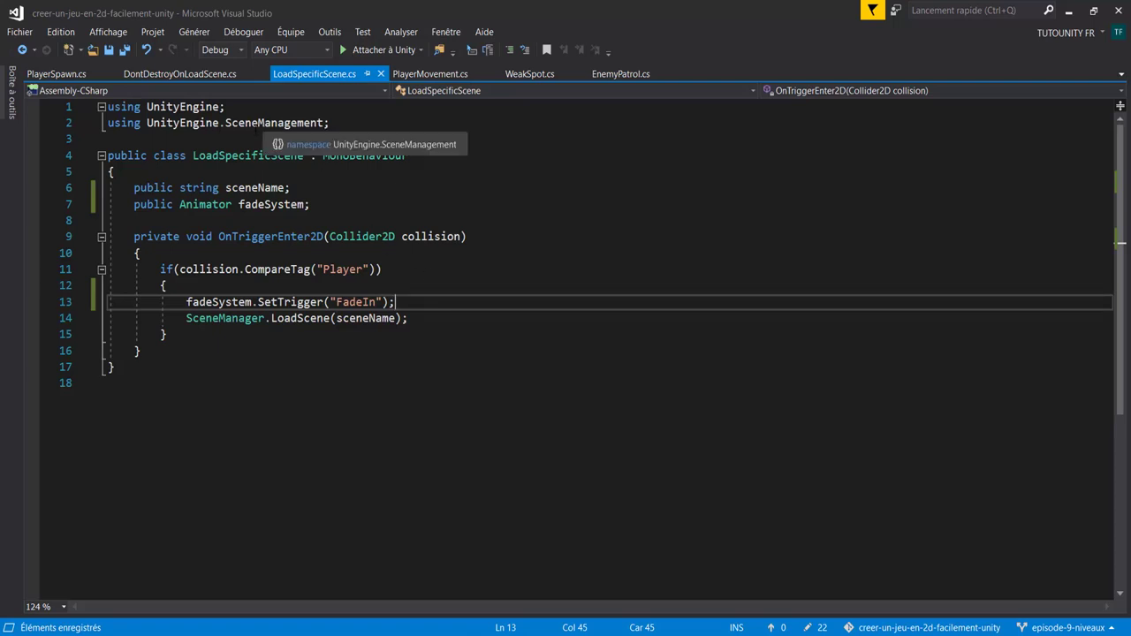
Add 'using System.Collections;' below the first using line.
click(279, 109)
key(Return)
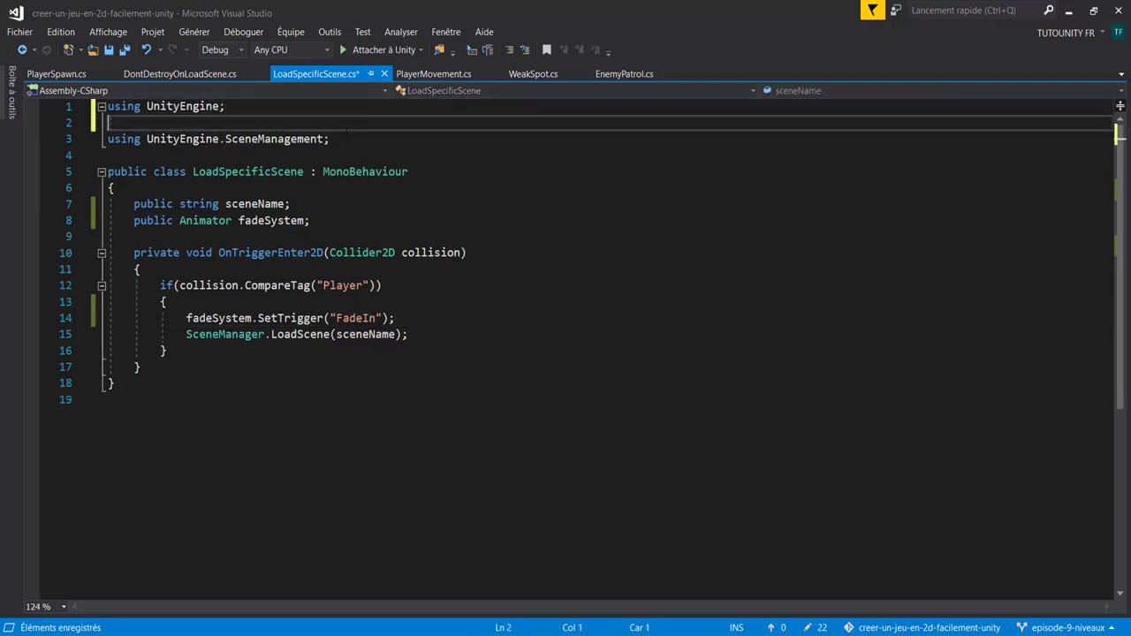
text(using Syste)
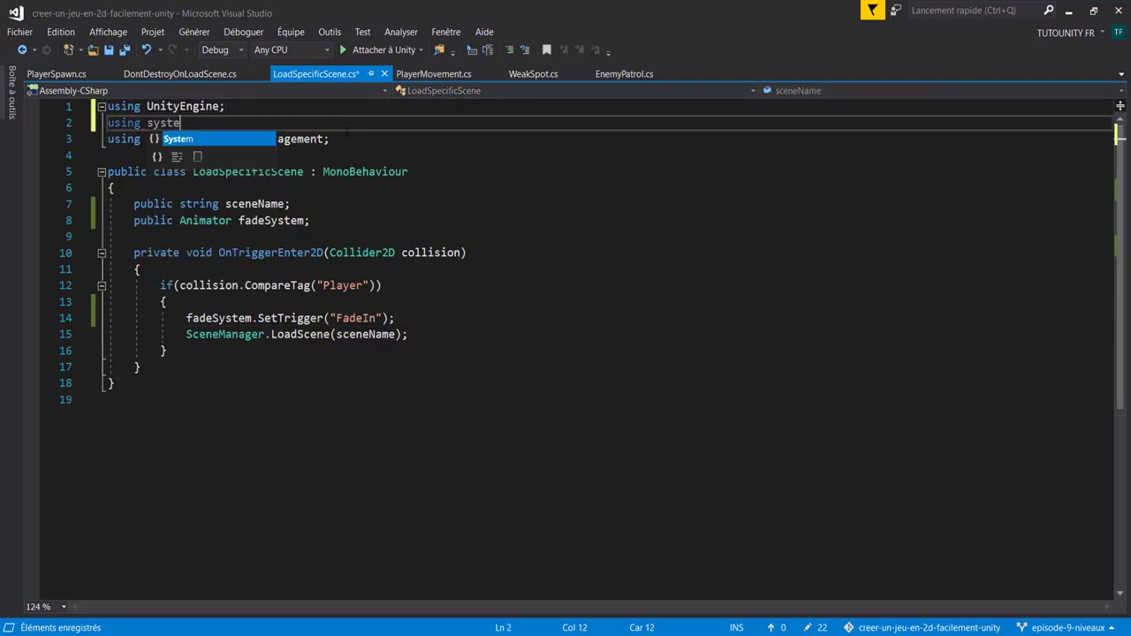
text(m.col)
key(Tab)
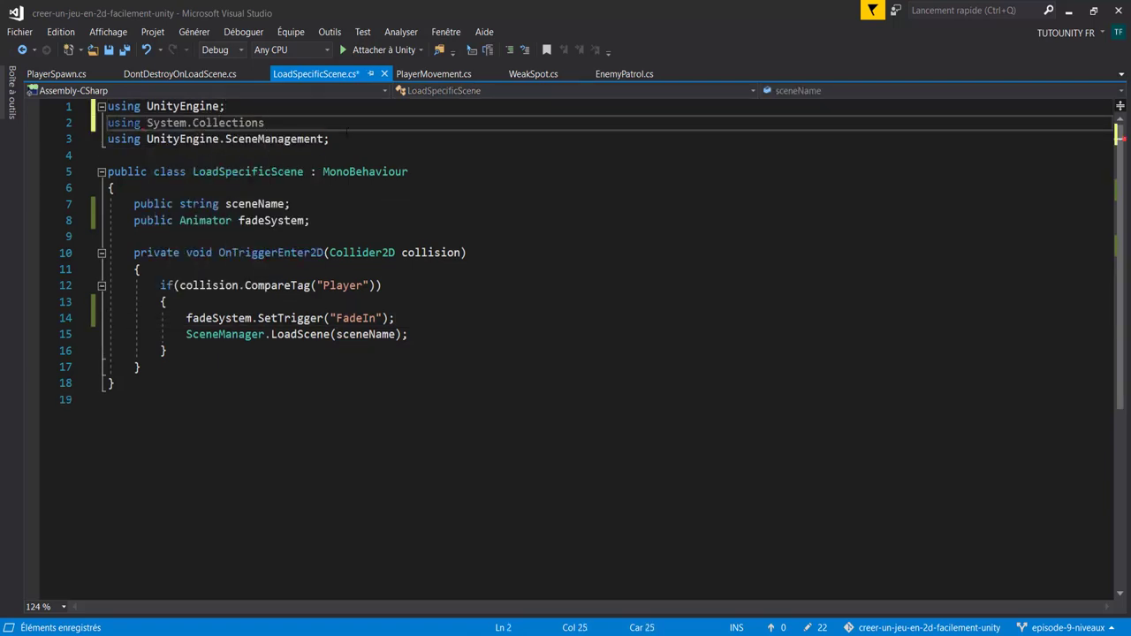
text(;)
Declare a new 'public IEnumerator loadNextScene()' method below OnTriggerEnter2D.
click(217, 369)
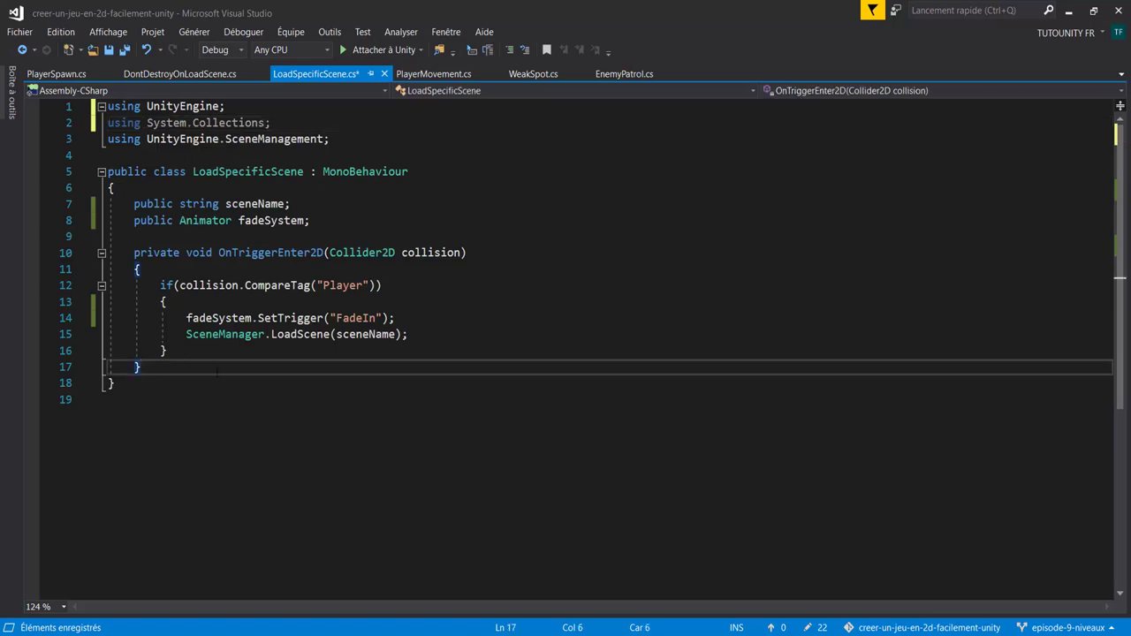
key(Return)
key(Return)
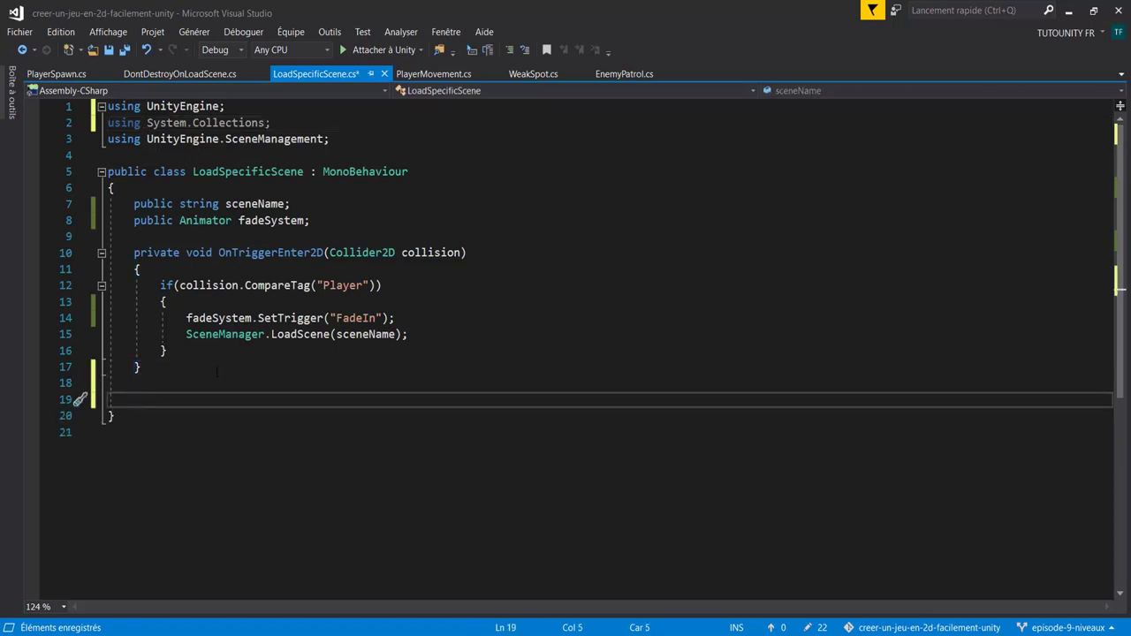
text(public ienu)
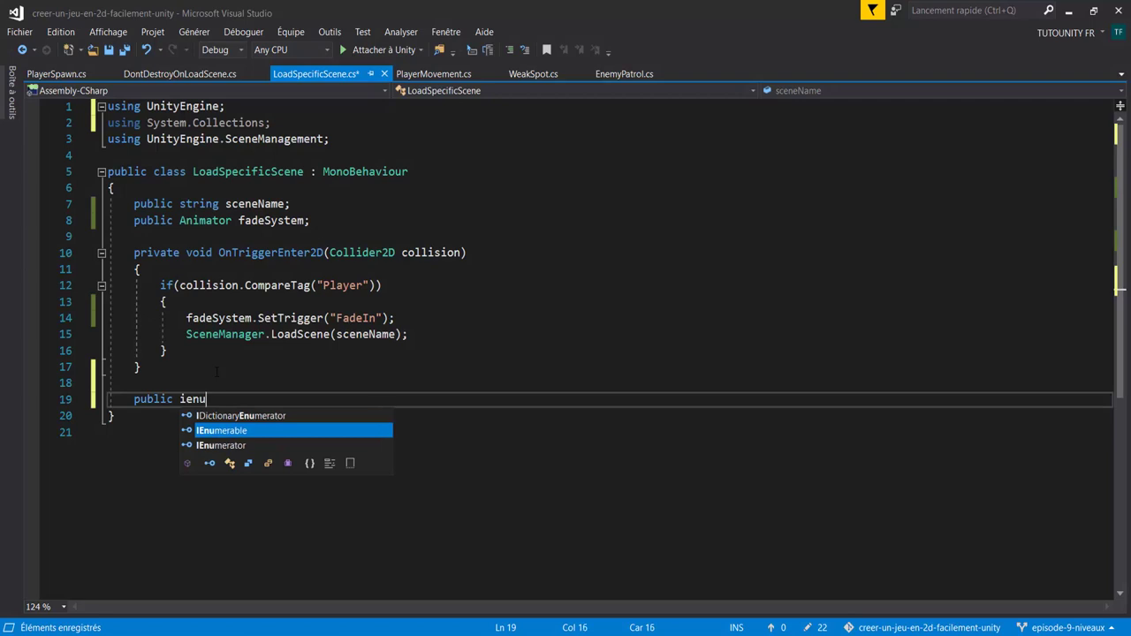
text(mer)
key(Tab)
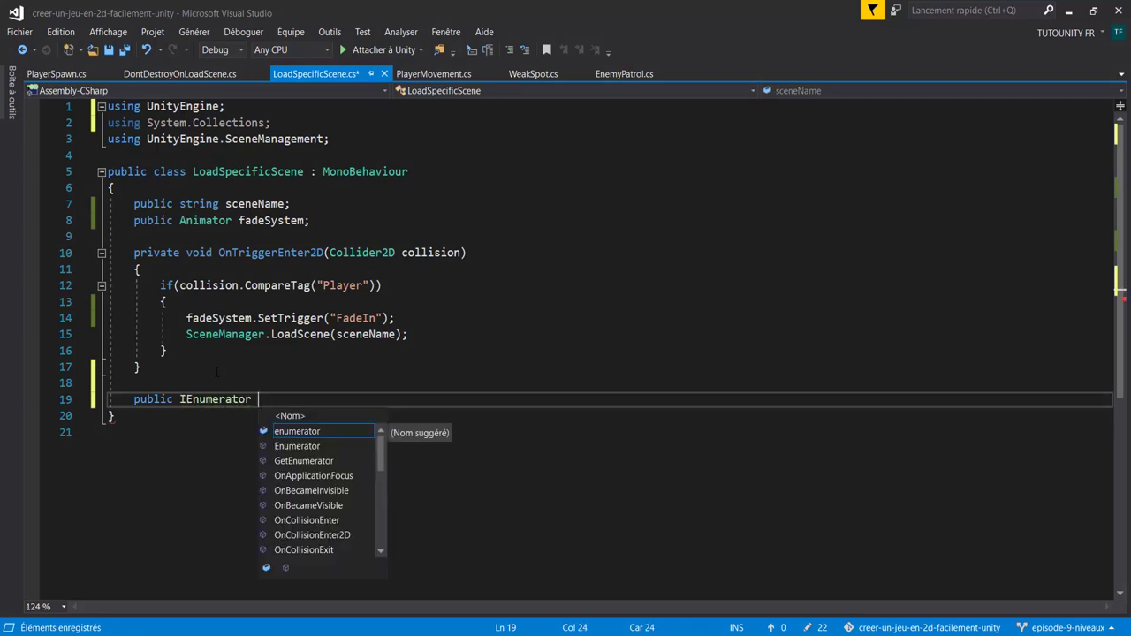
text(loadNe)
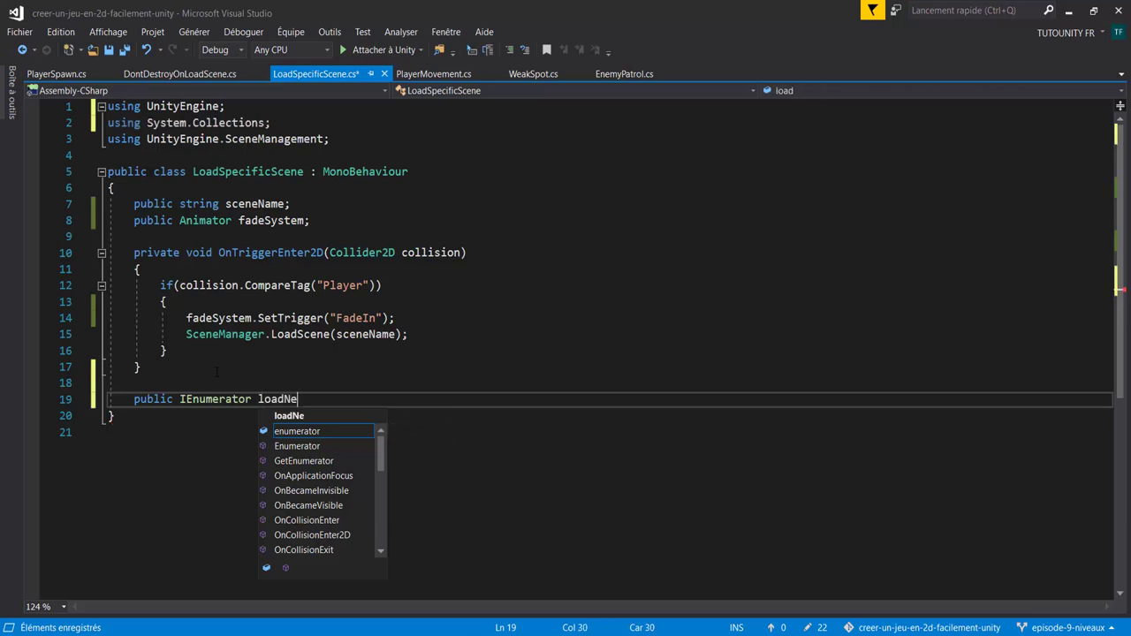
text(xtScene)
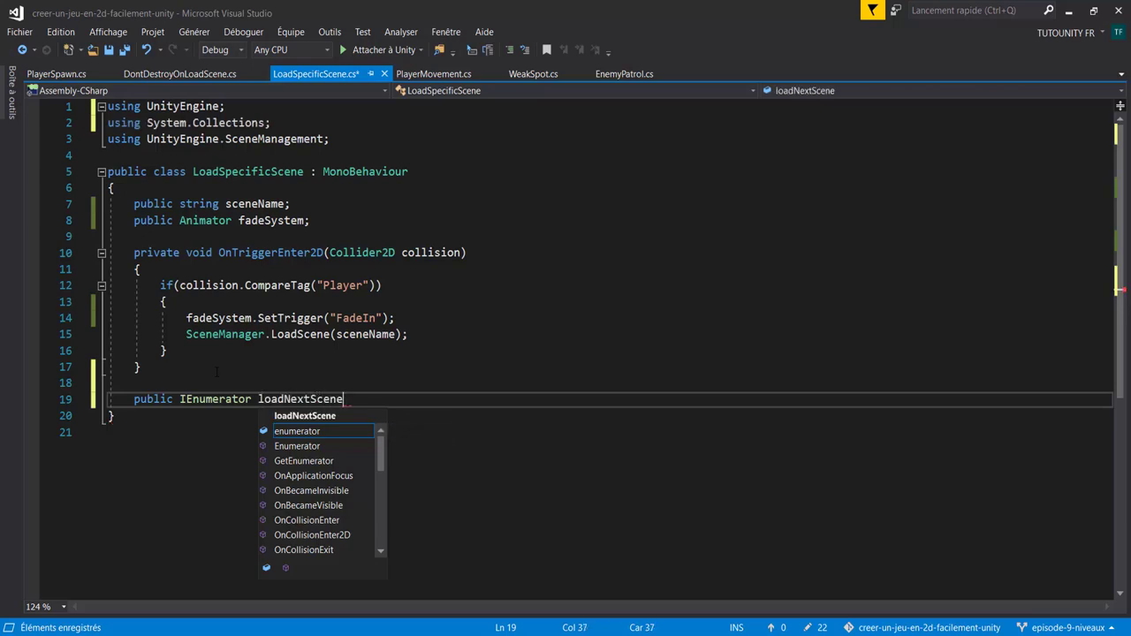
text(())
key(Return)
text({)
key(Return)
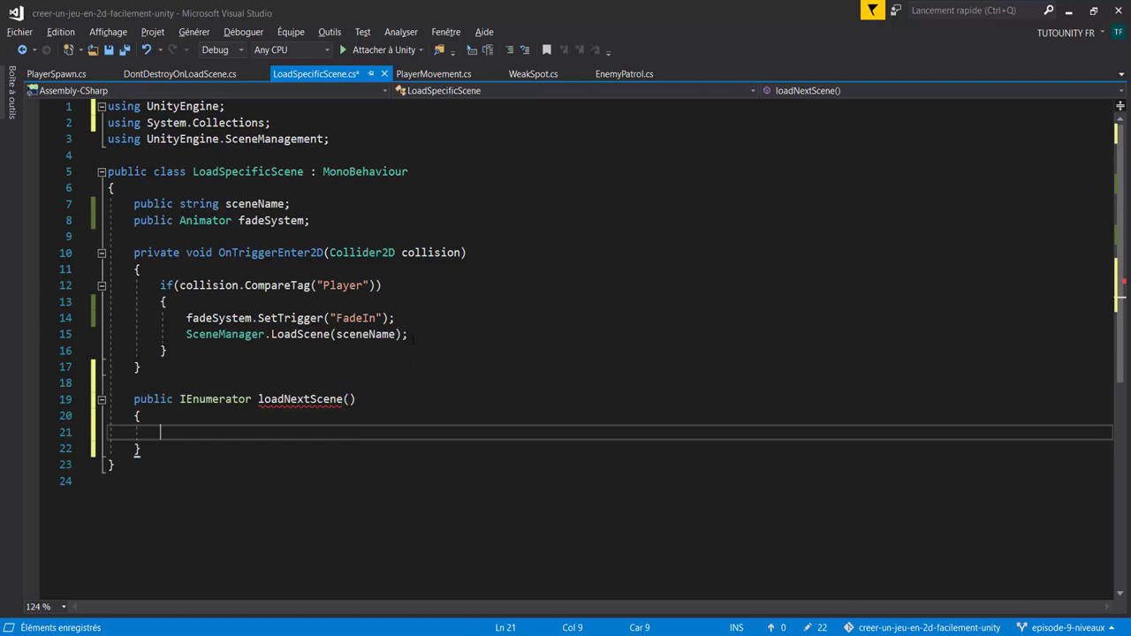
Move the FadeIn SetTrigger line into loadNextScene, followed by 'yield return new WaitForSeconds(1f);'.
drag(394, 318, 186, 317)
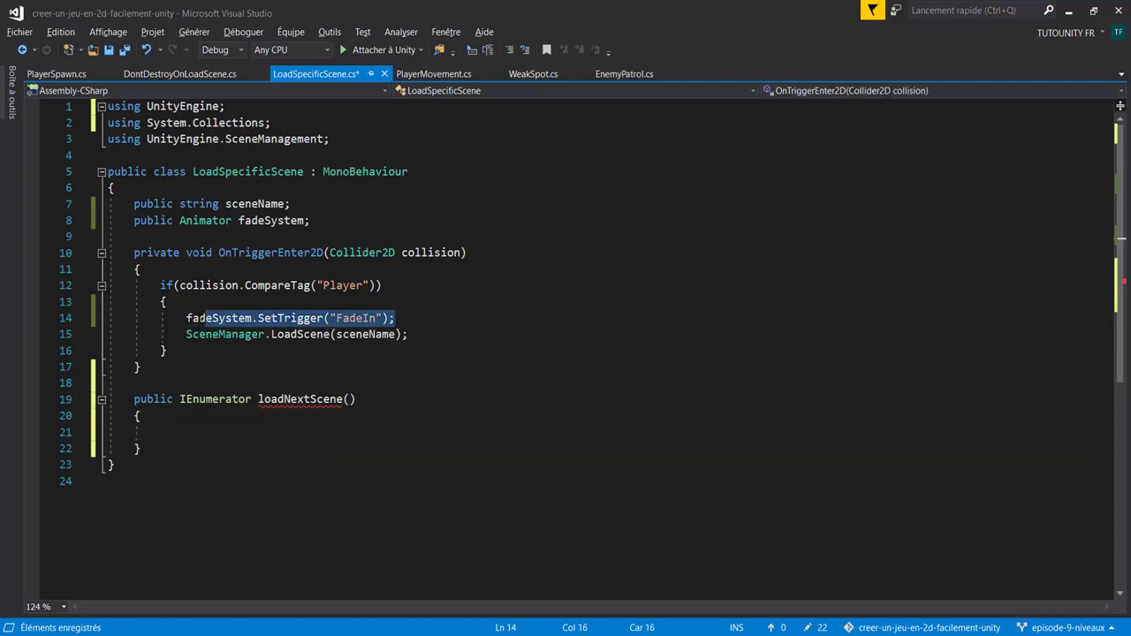
key(ctrl+x)
click(160, 431)
key(ctrl+v)
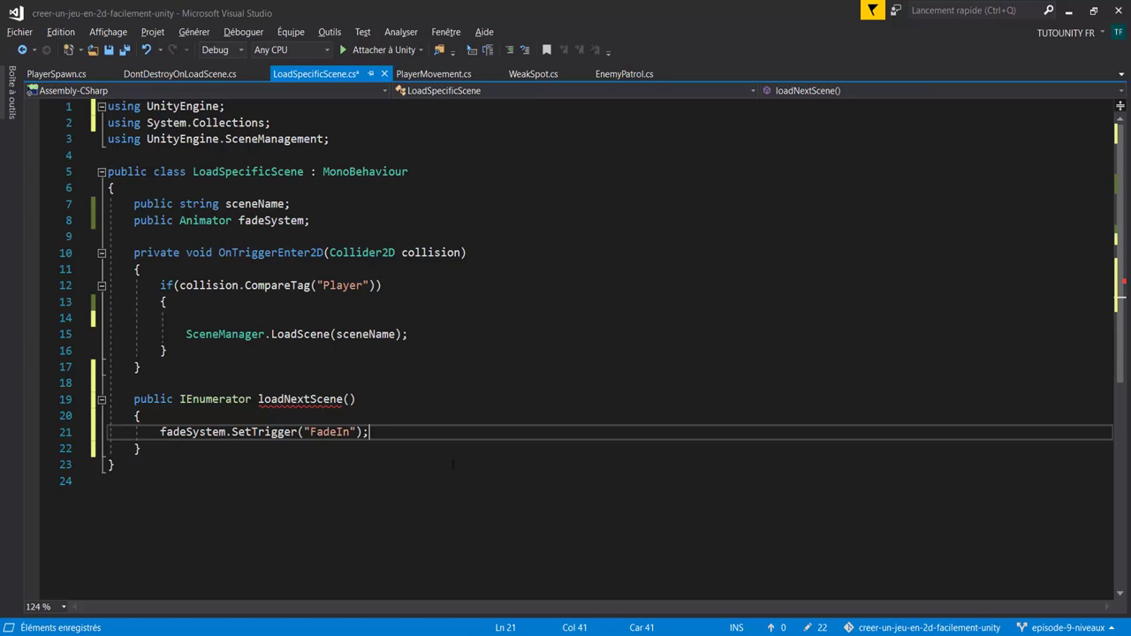
key(Return)
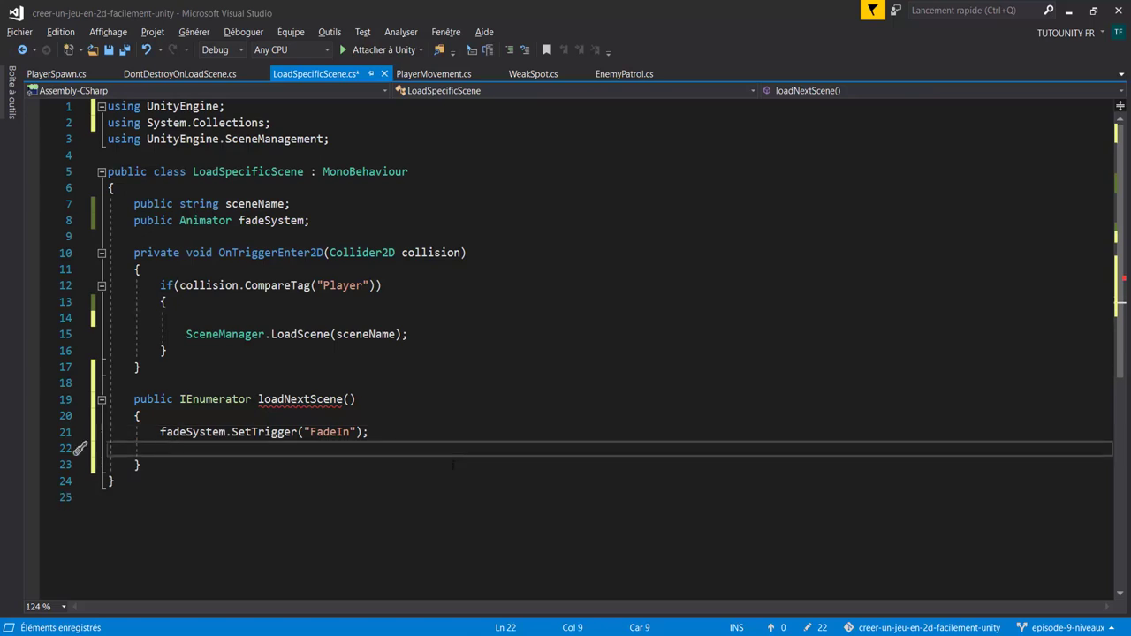
text(yield )
text(return new )
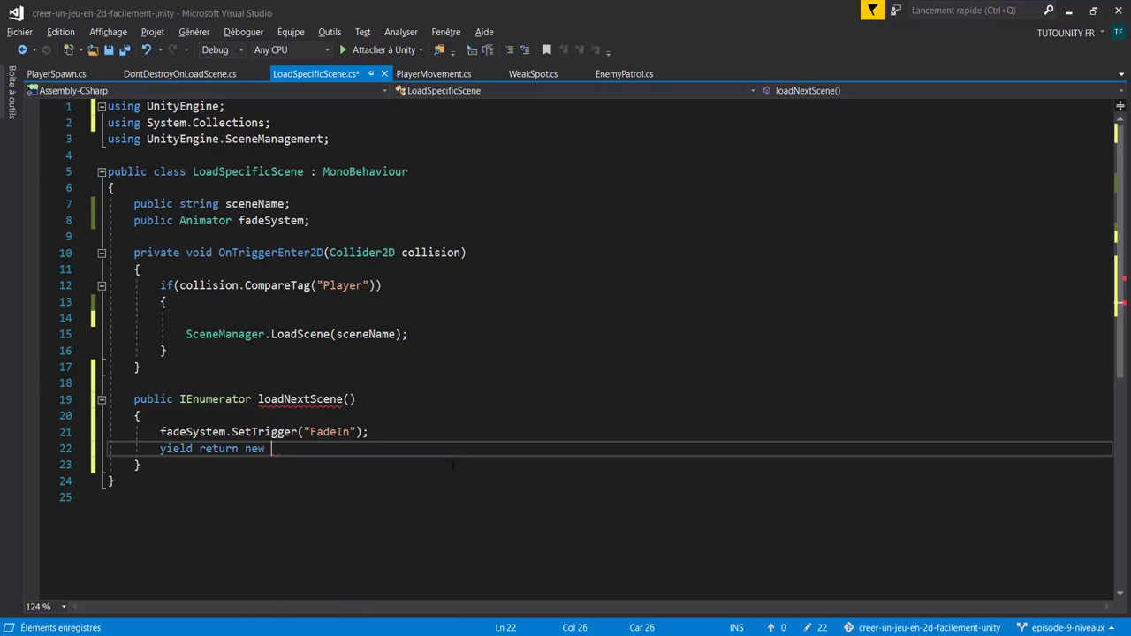
text(waitf)
key(Down)
key(Tab)
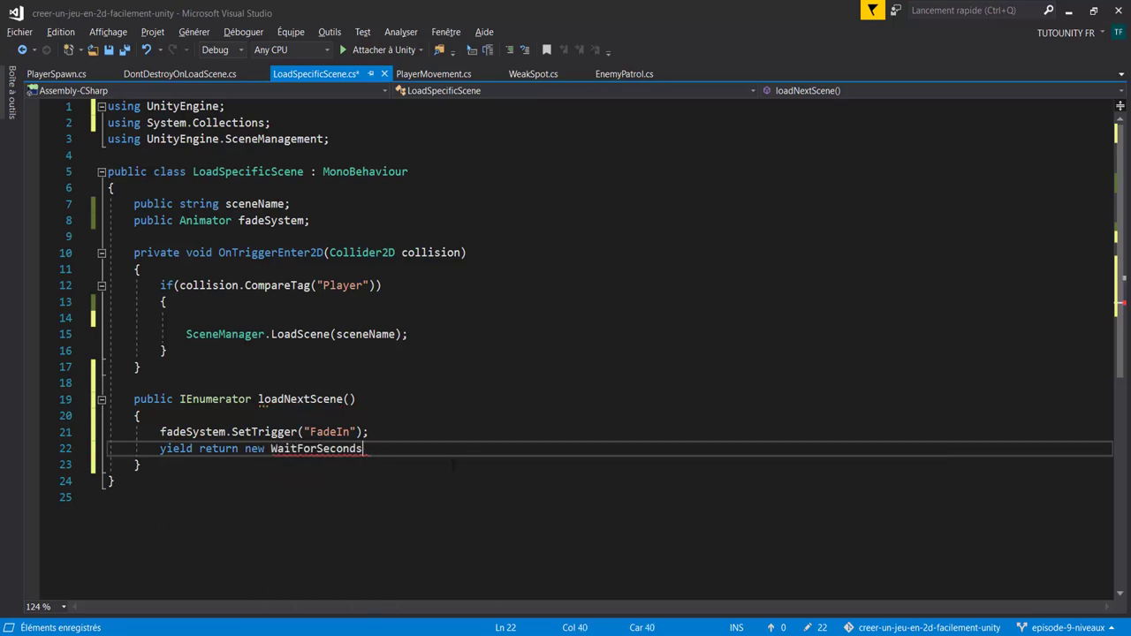
text(()
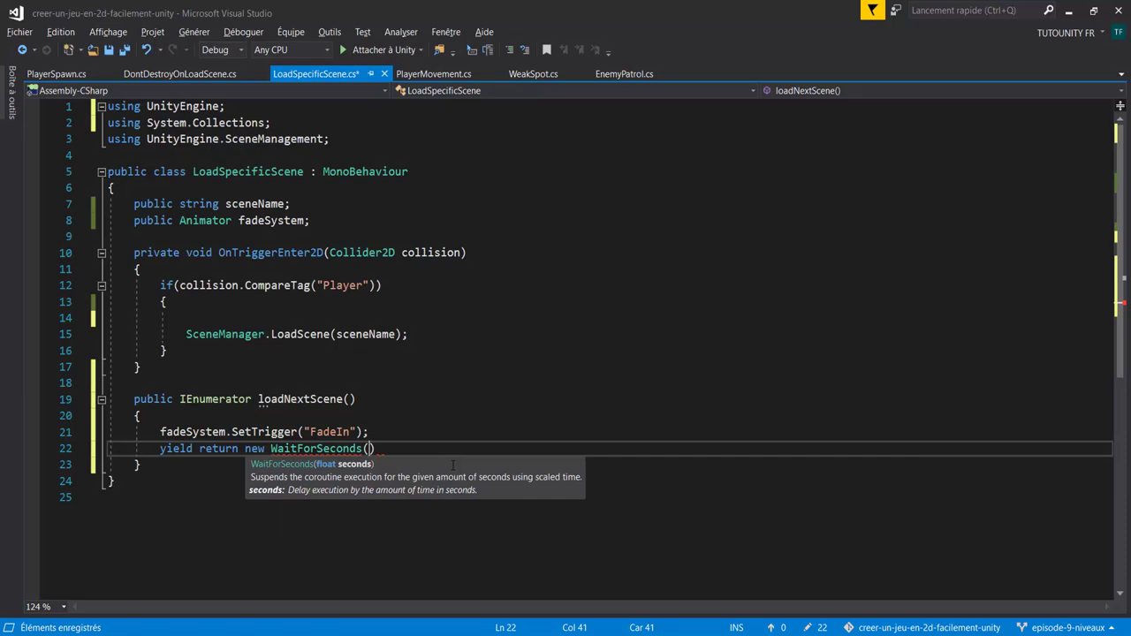
text(1)
text(f))
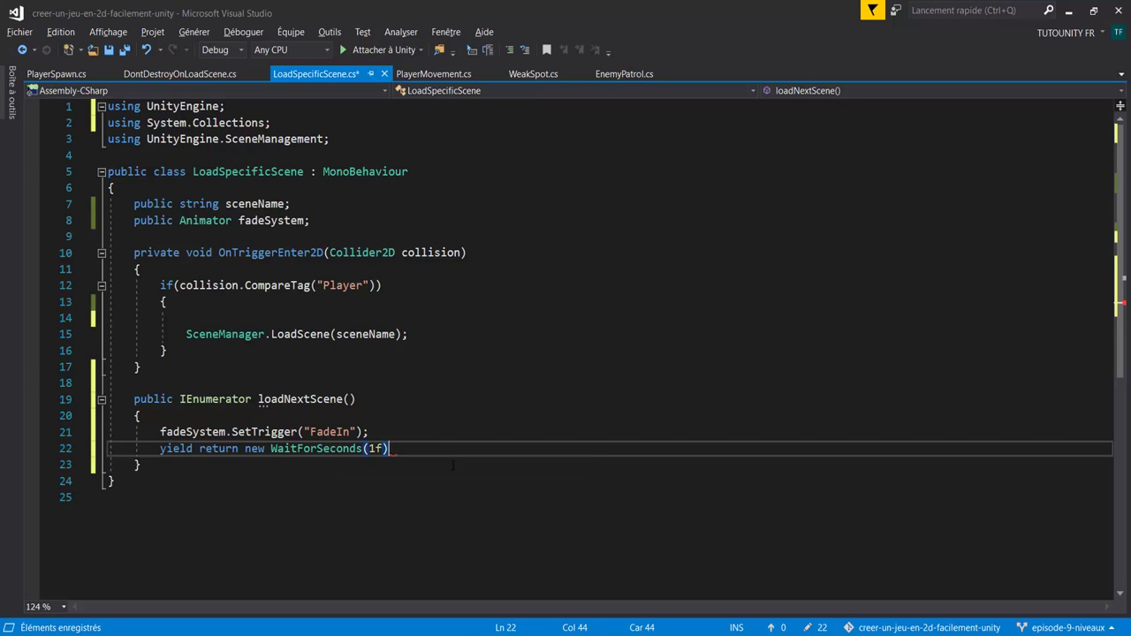
text(;)
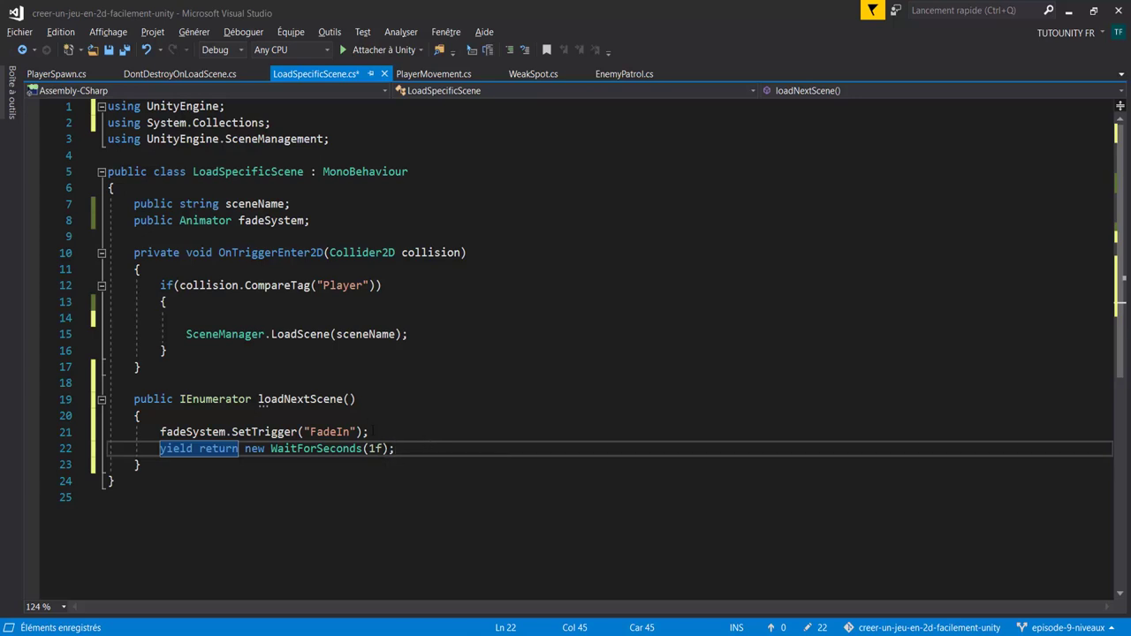
drag(369, 432, 160, 432)
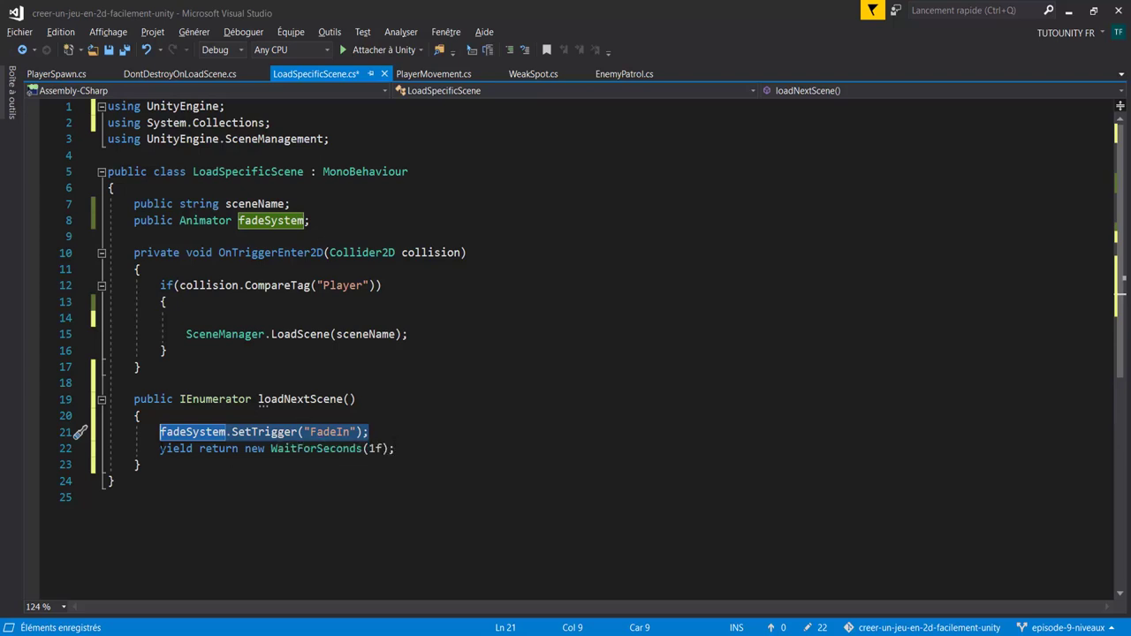
click(395, 449)
key(Return)
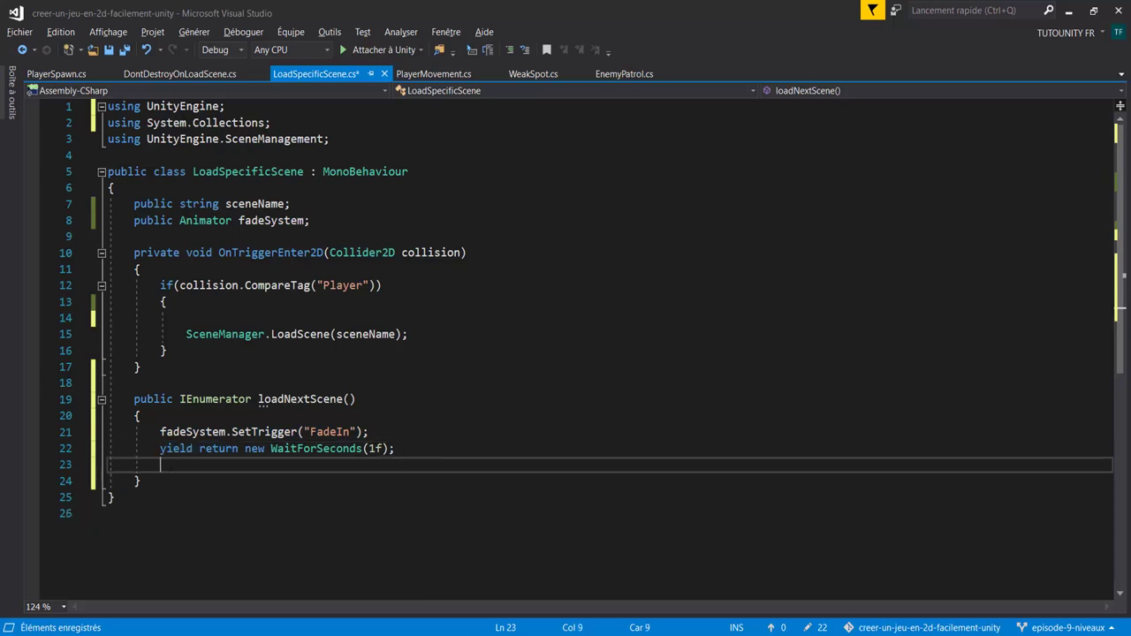
Copy SceneManager.LoadScene(sceneName); into loadNextScene after the one-second wait.
drag(420, 335, 186, 335)
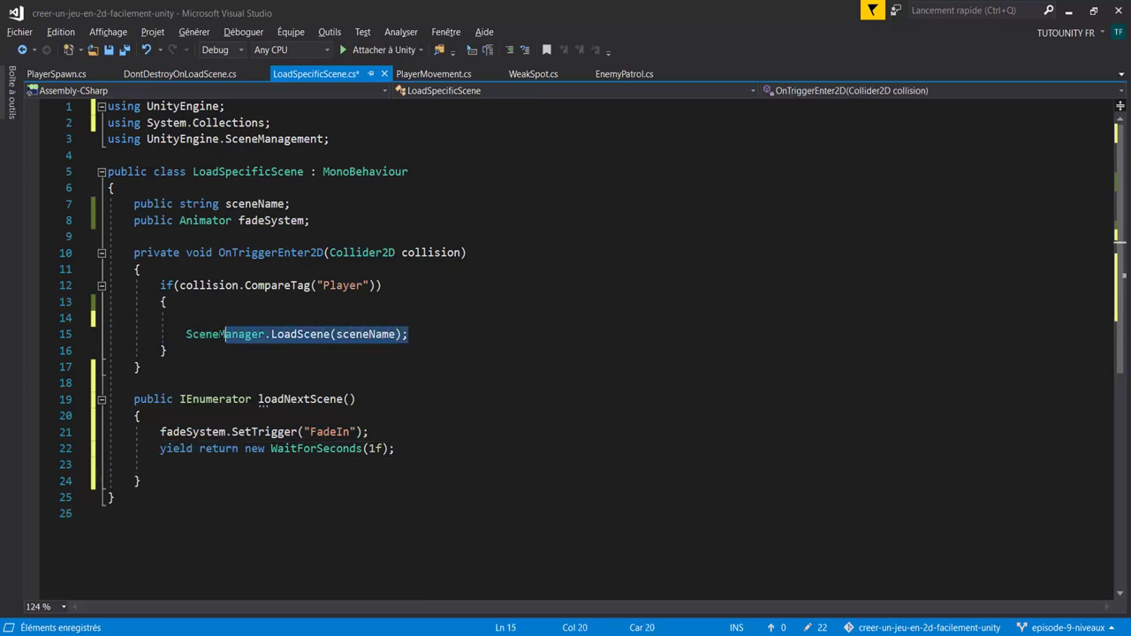
key(ctrl+c)
click(357, 465)
key(ctrl+v)
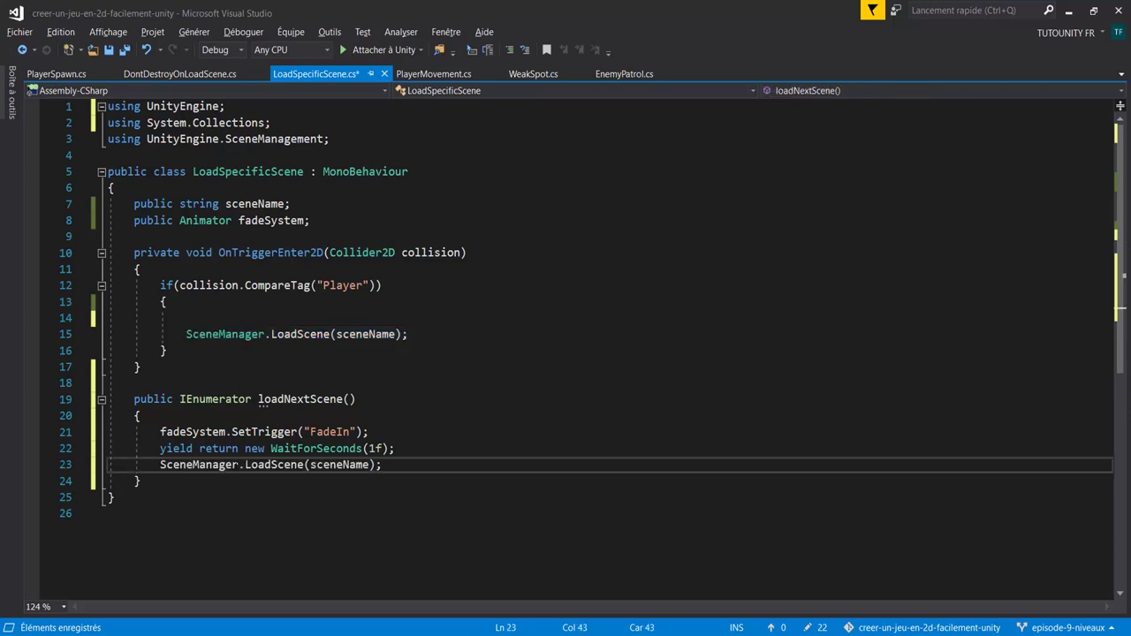
Replace the if block's LoadScene call with StartCoroutine(loadNextScene()); and save the script.
click(355, 400)
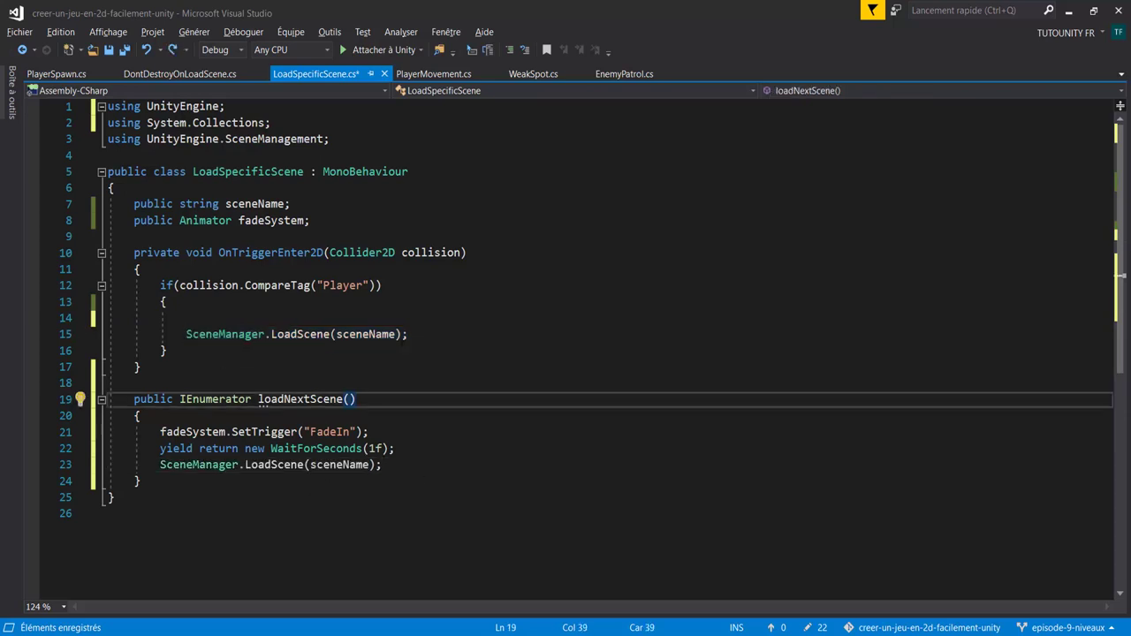
double_click(301, 400)
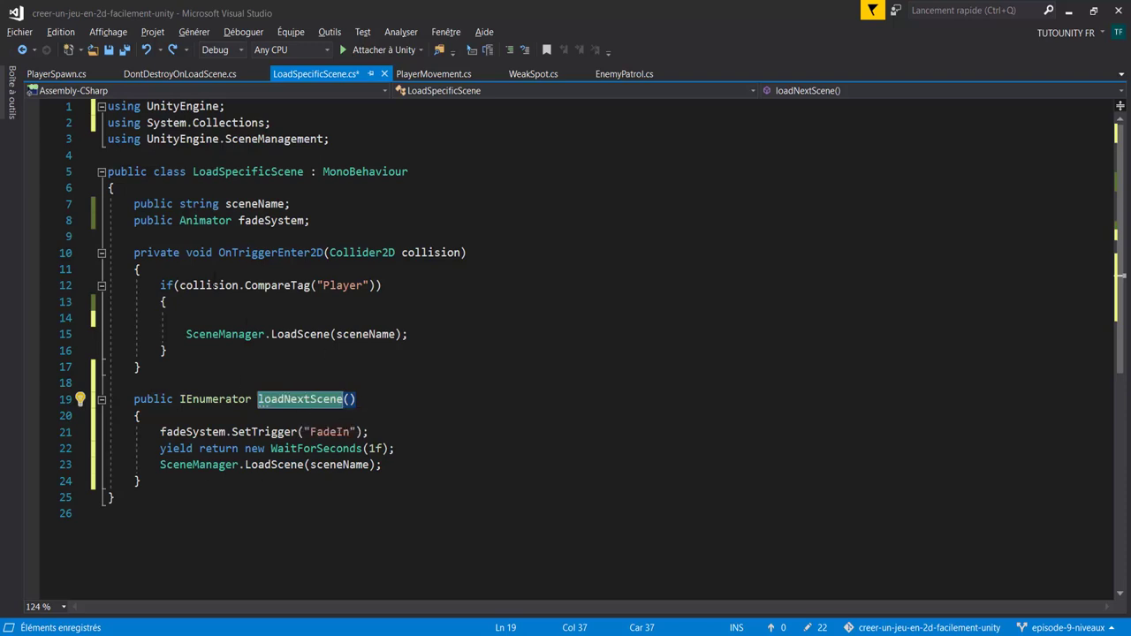
drag(425, 329, 230, 315)
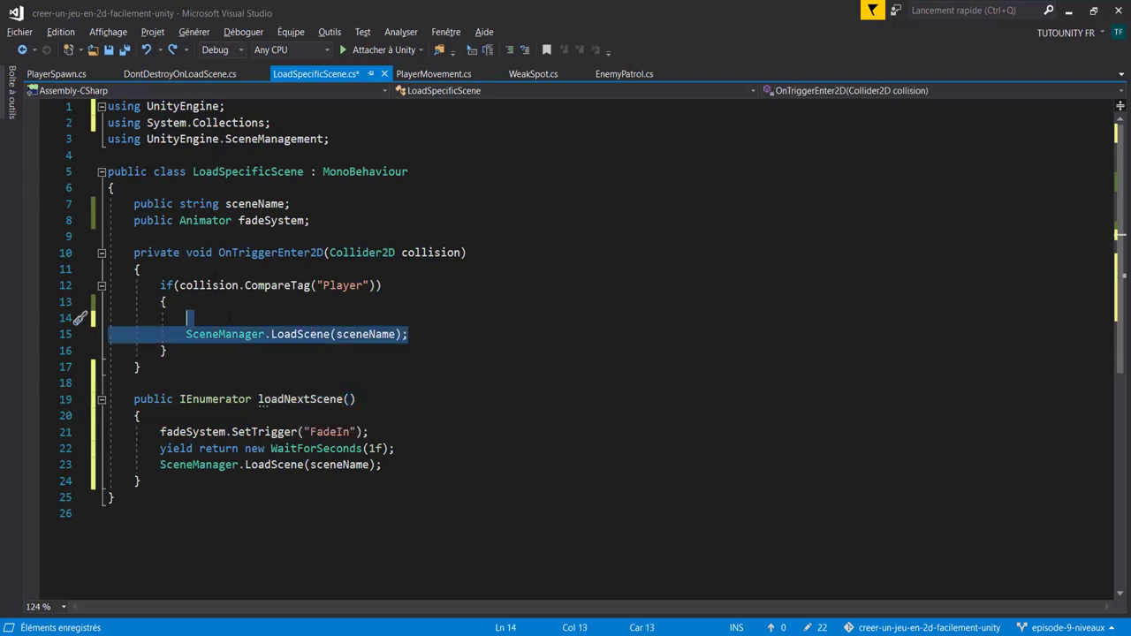
key(Delete)
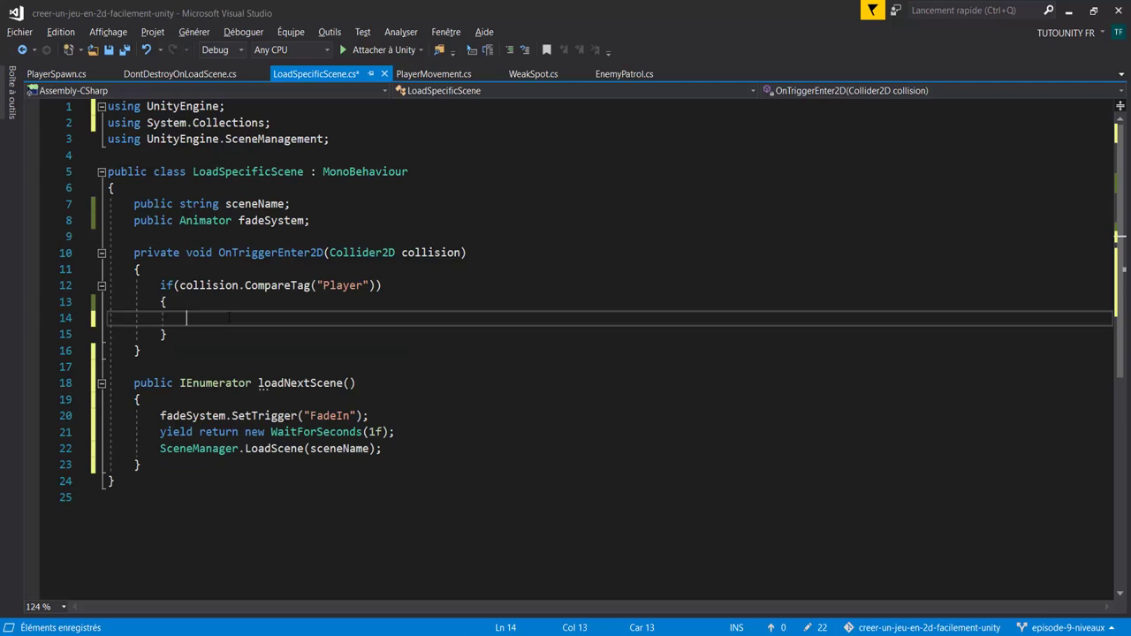
text(startco)
key(Tab)
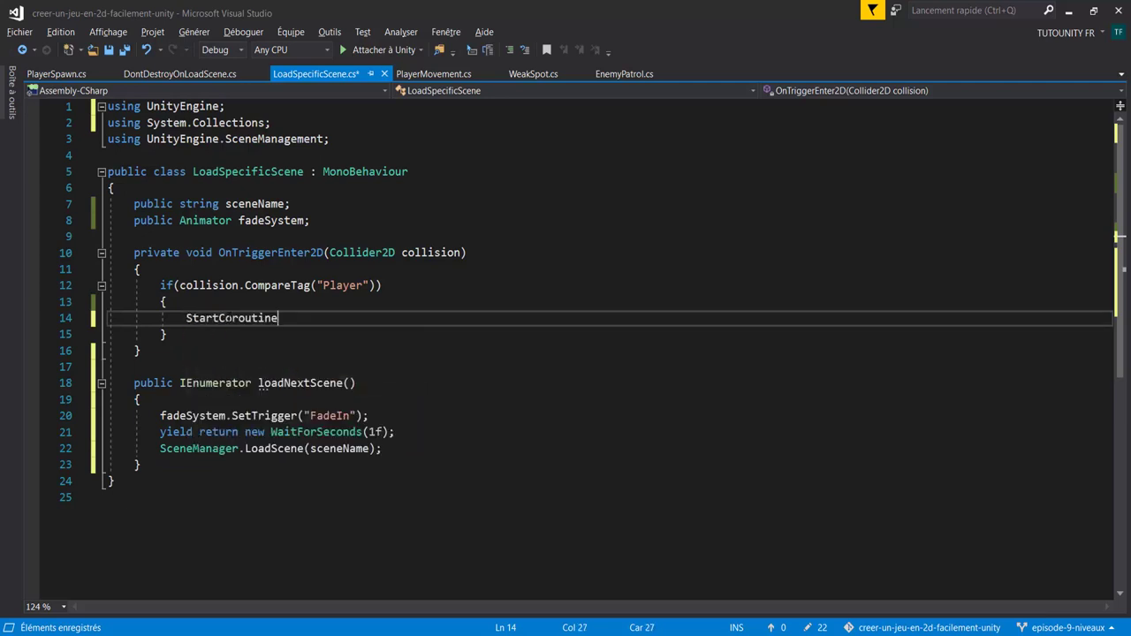
text((loadNextScene()))
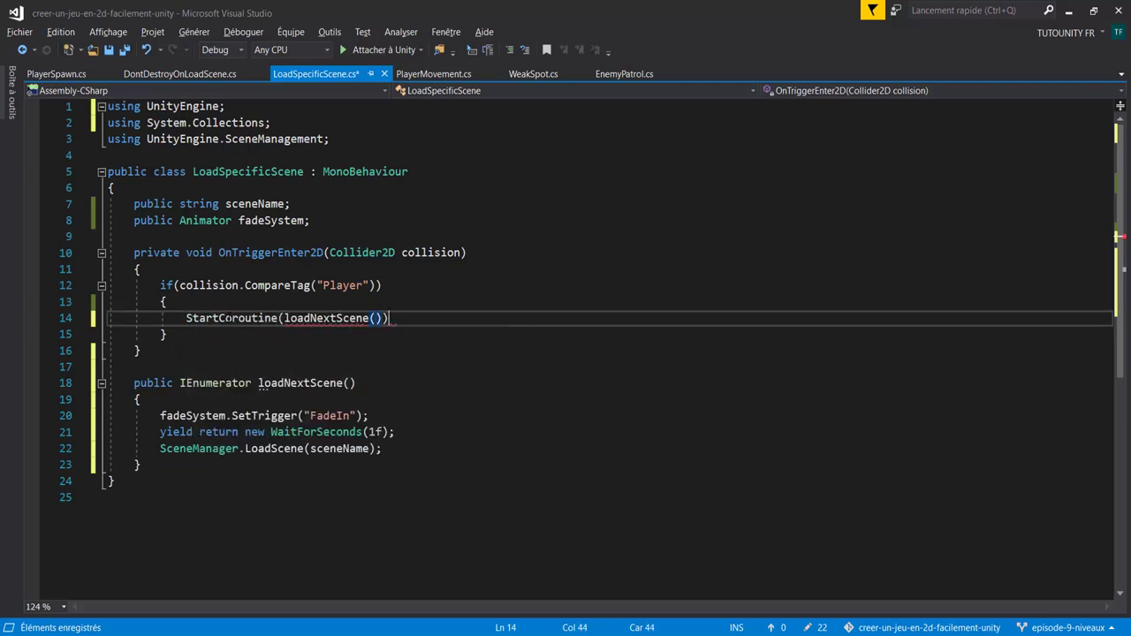
text(;)
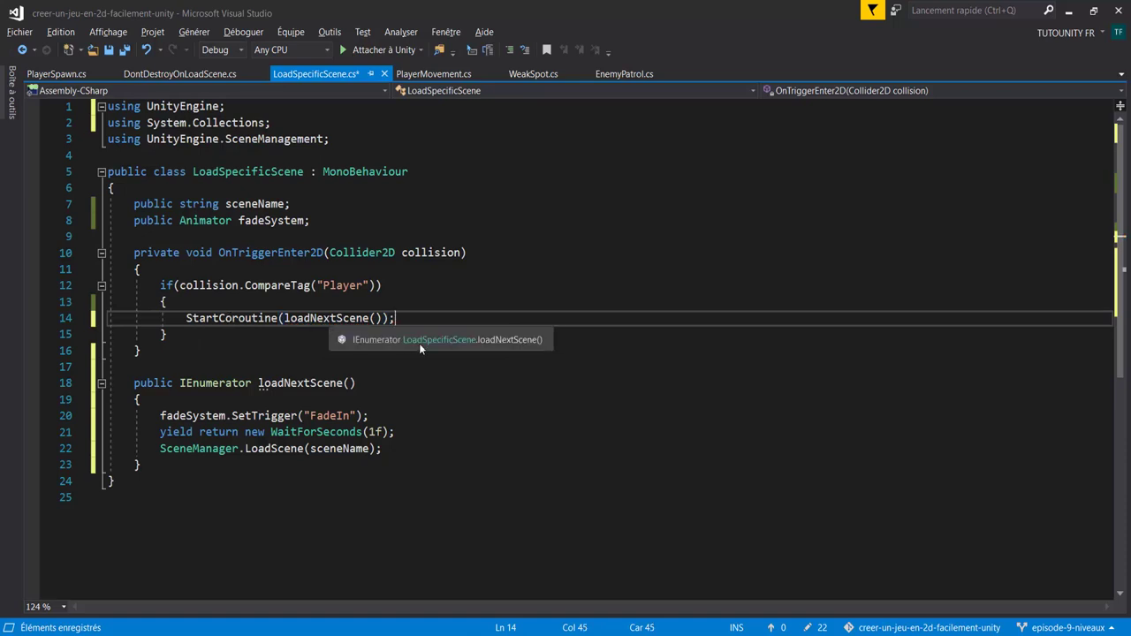
key(ctrl+s)
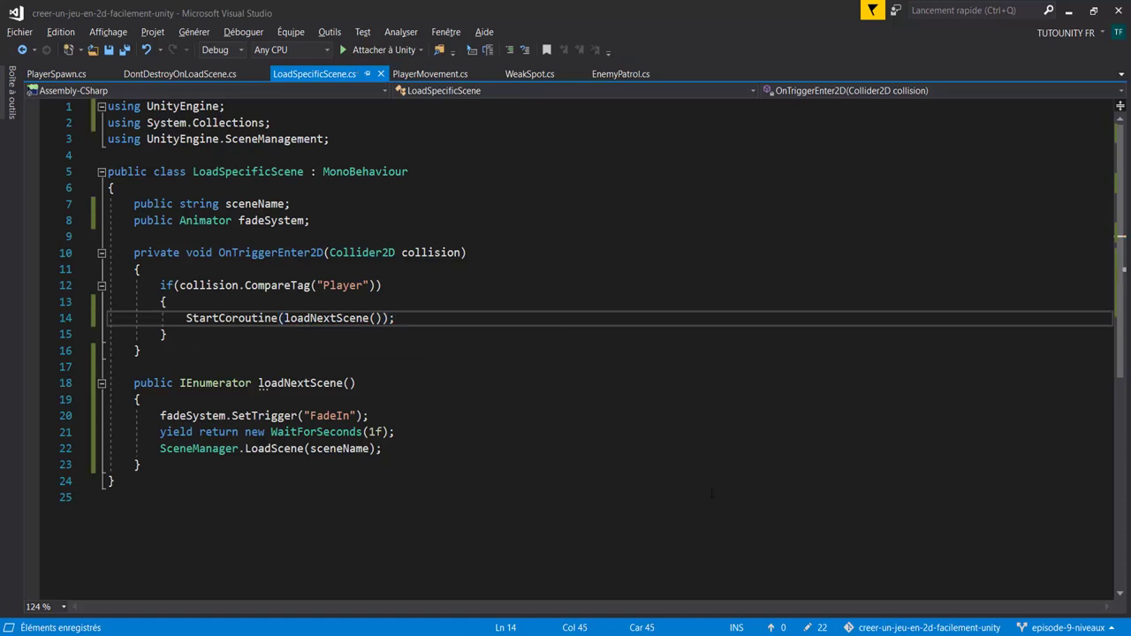
key(alt+Tab)
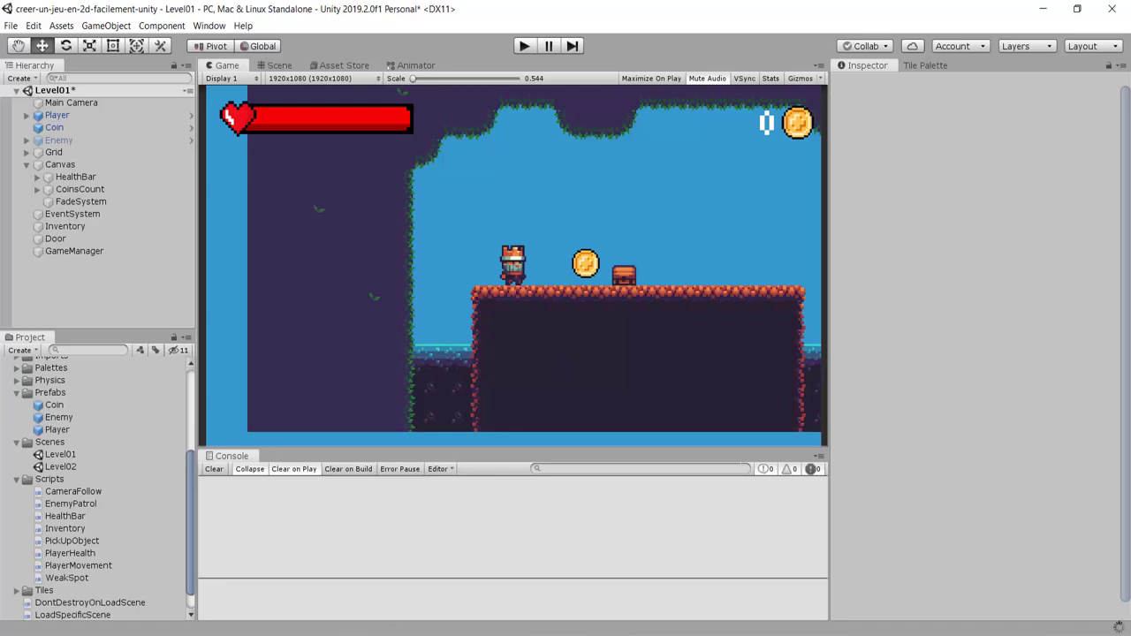
Play the level, walk the player into the door to watch the fade and Level02 load, then stop.
click(524, 46)
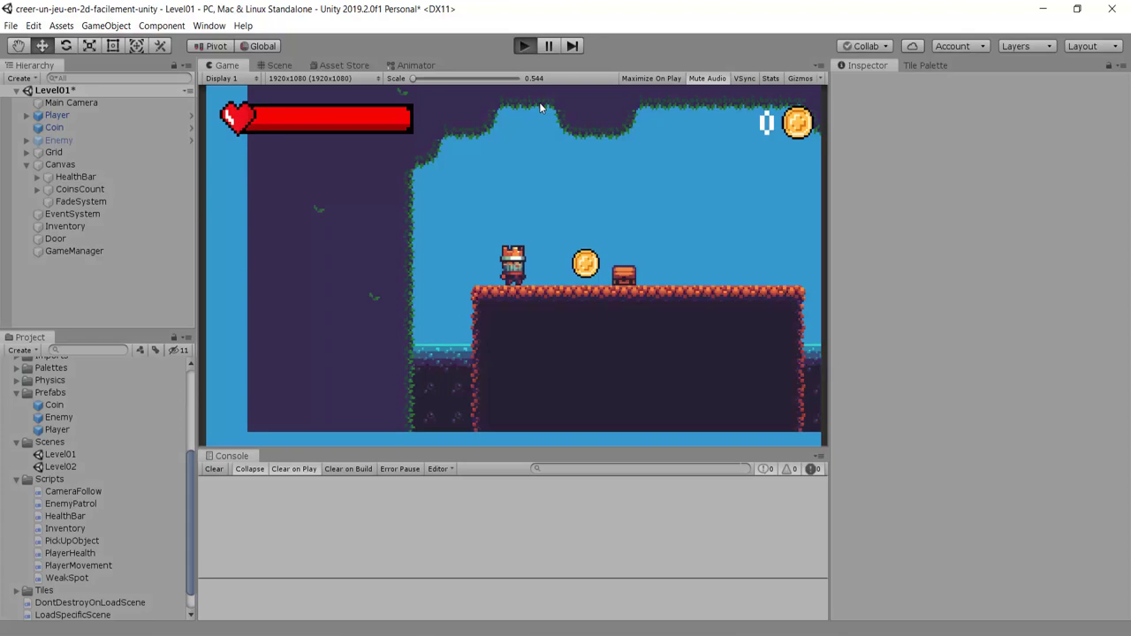
key(Right)
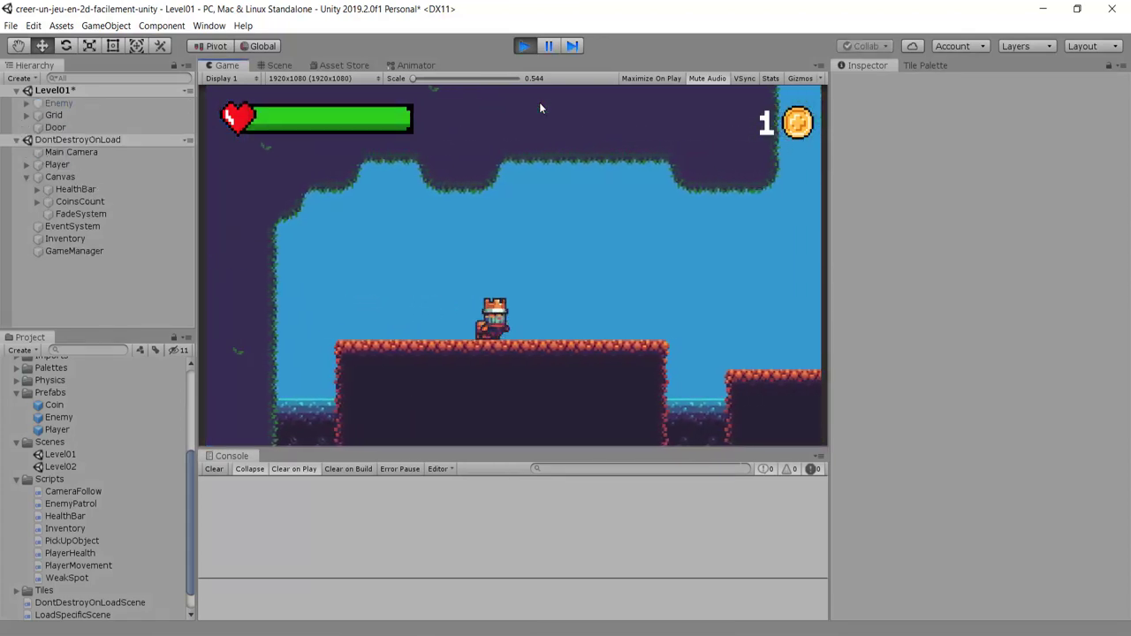
key(space)
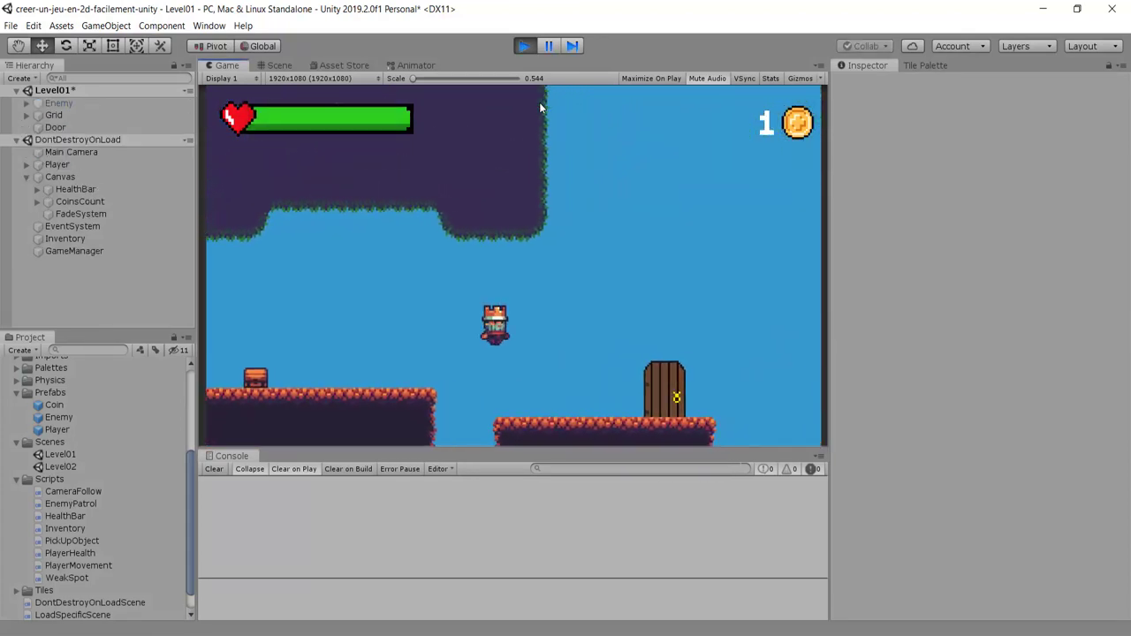
key(Right)
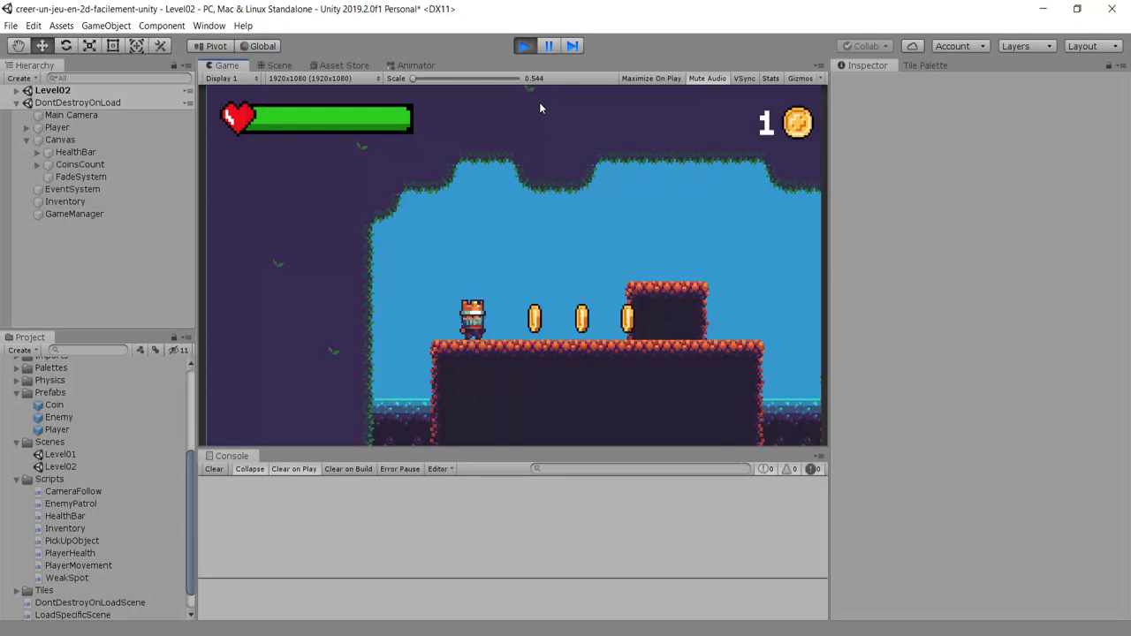
click(527, 50)
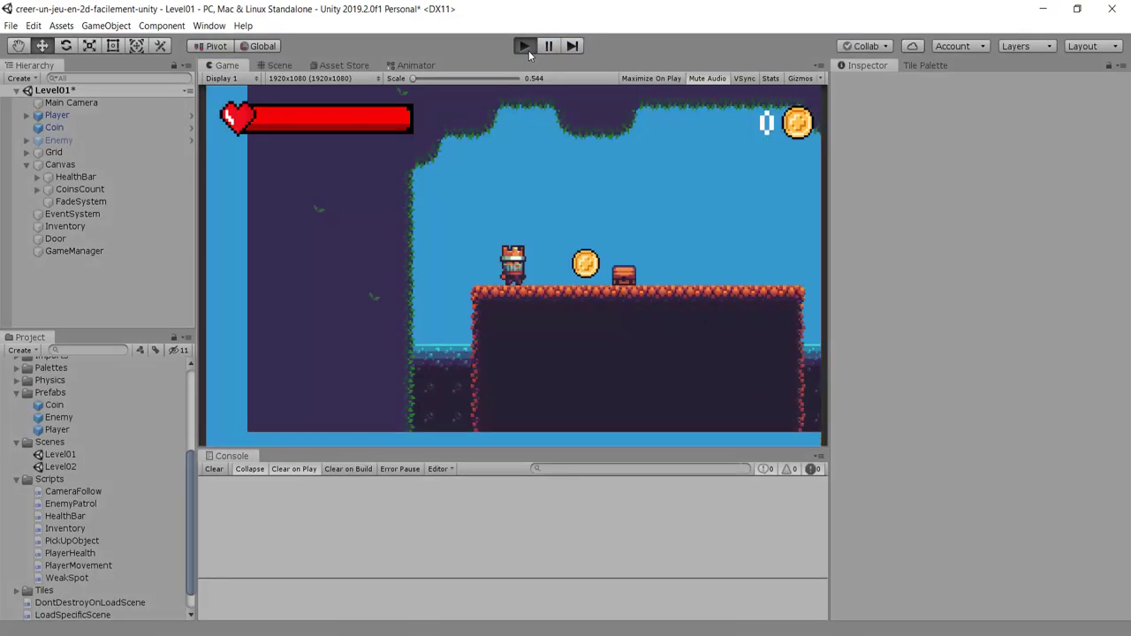
Run the door test a second time to confirm the fade to black, then stop.
click(525, 46)
key(Right)
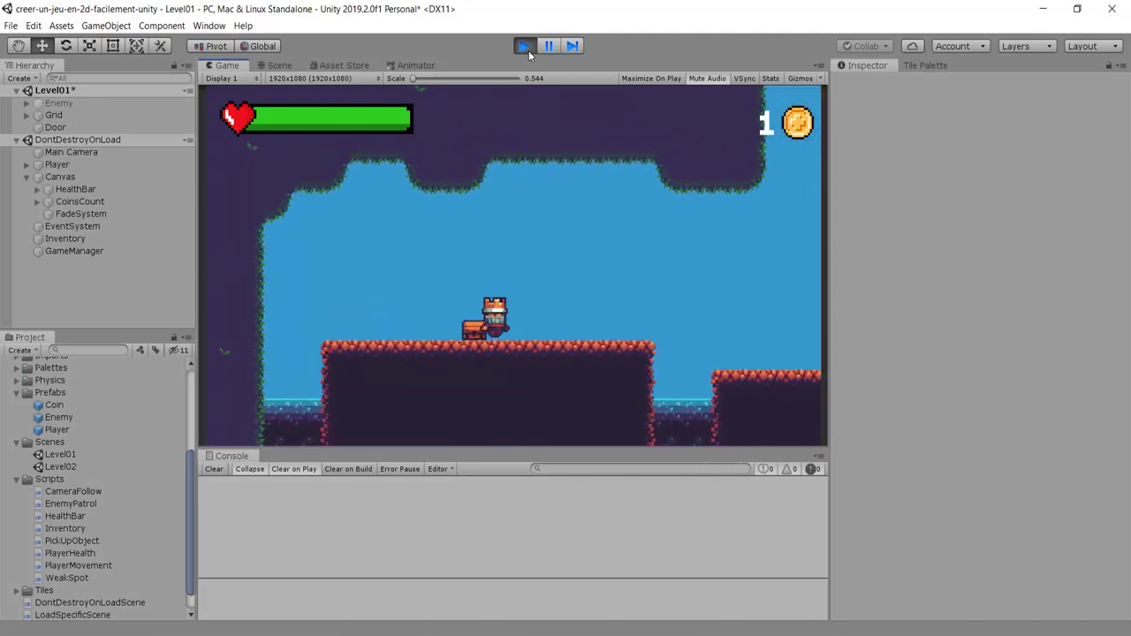
key(space)
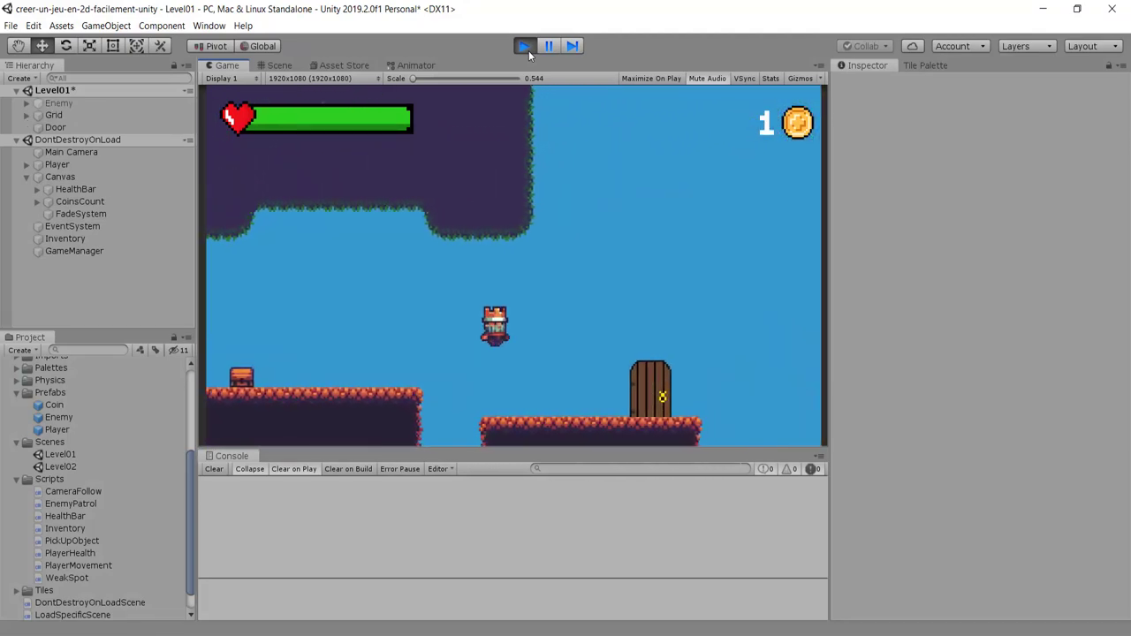
key(Right)
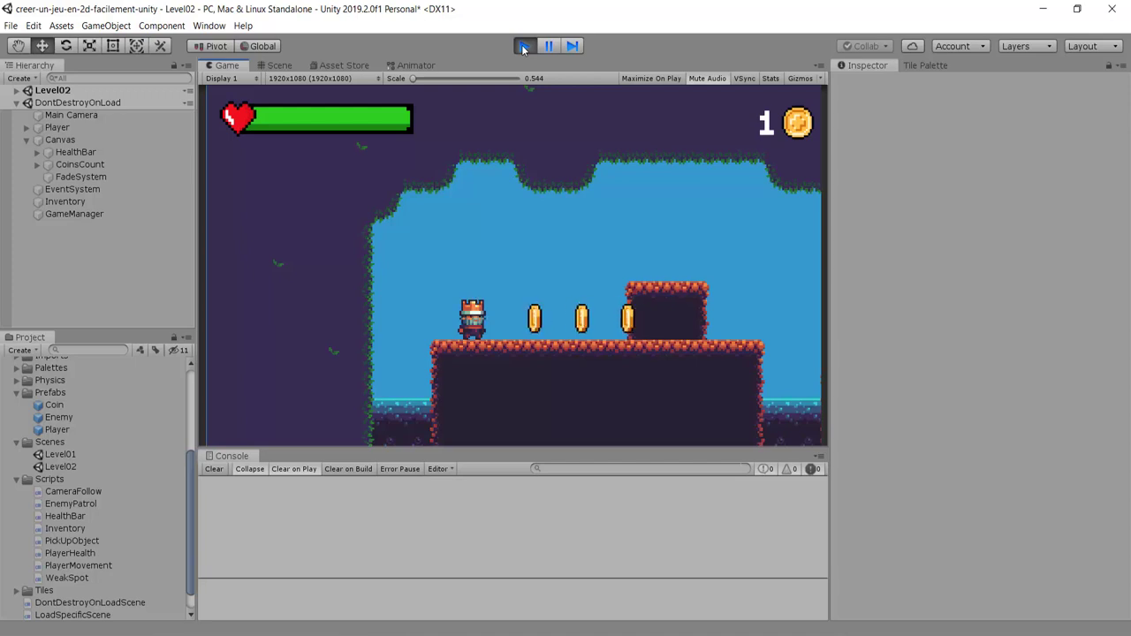
click(523, 46)
Select FadeSystem and dock the Animation window beside the Console.
click(80, 202)
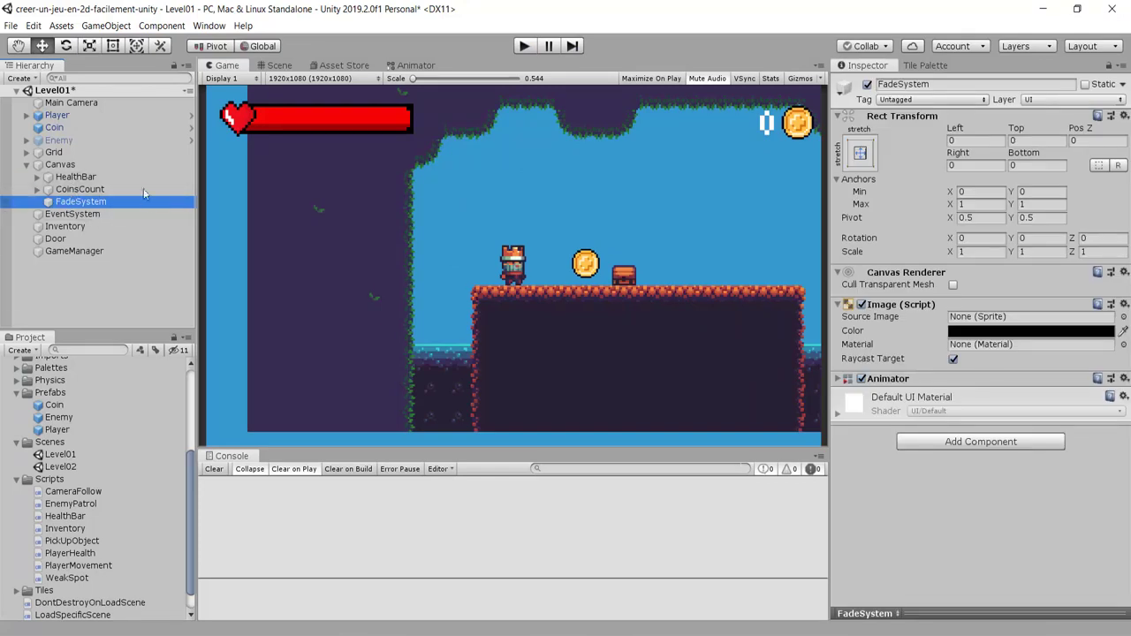
click(202, 27)
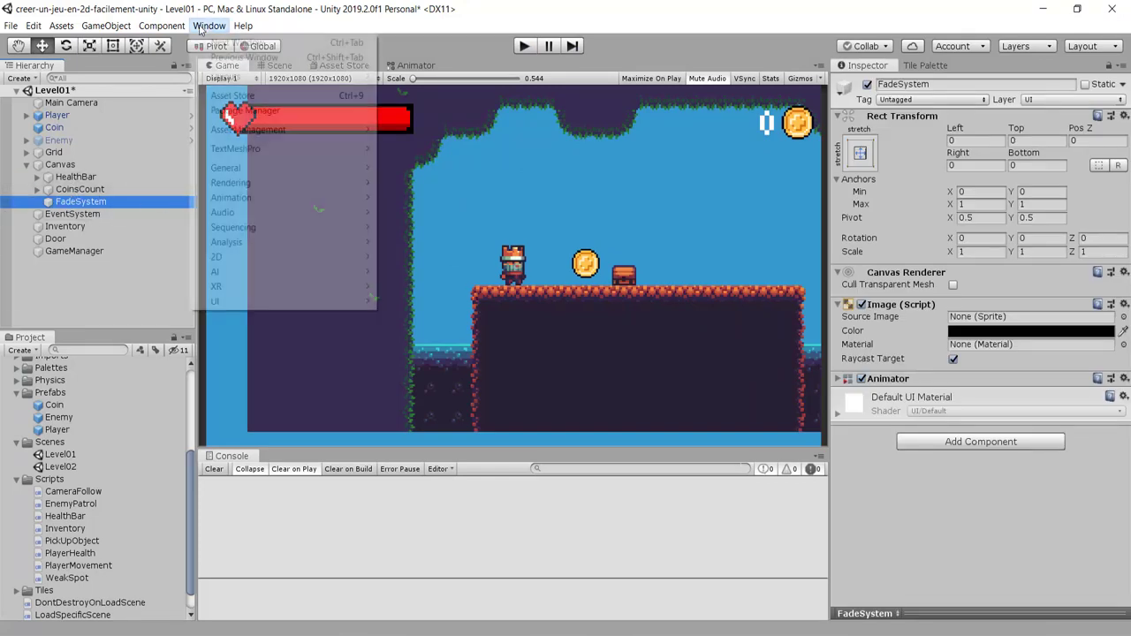
mouse_move(247, 197)
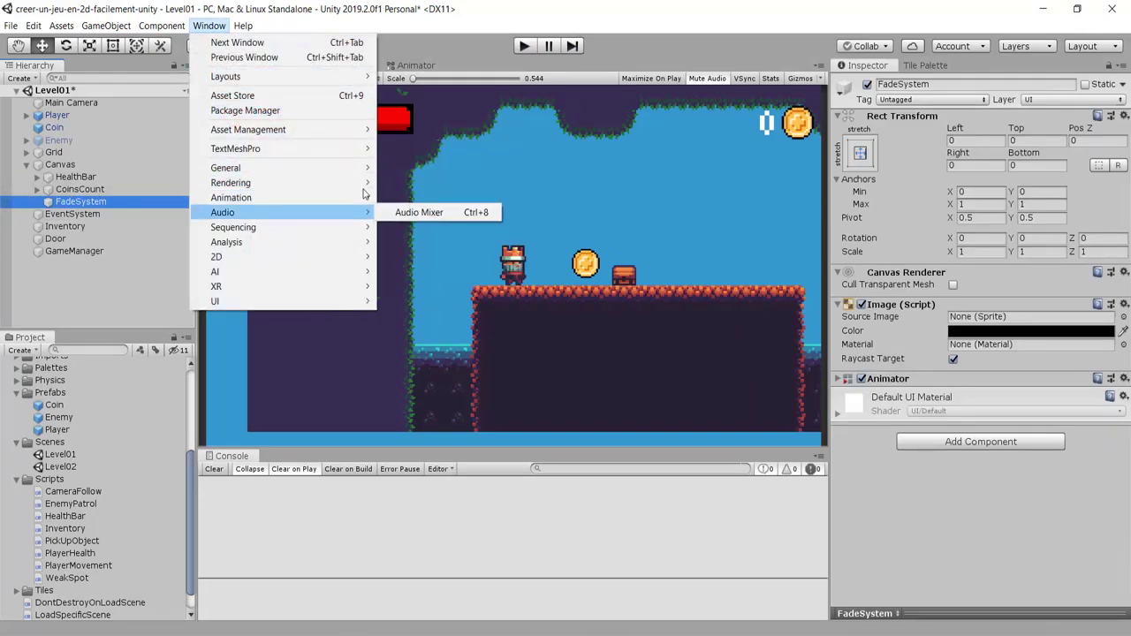
click(439, 201)
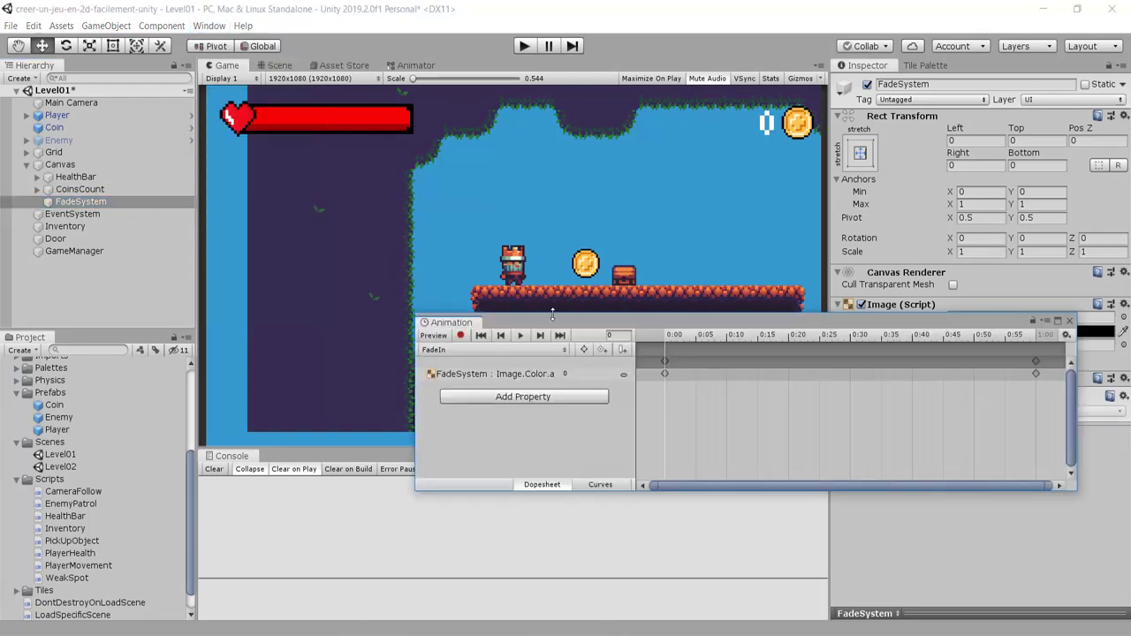
drag(455, 327, 333, 459)
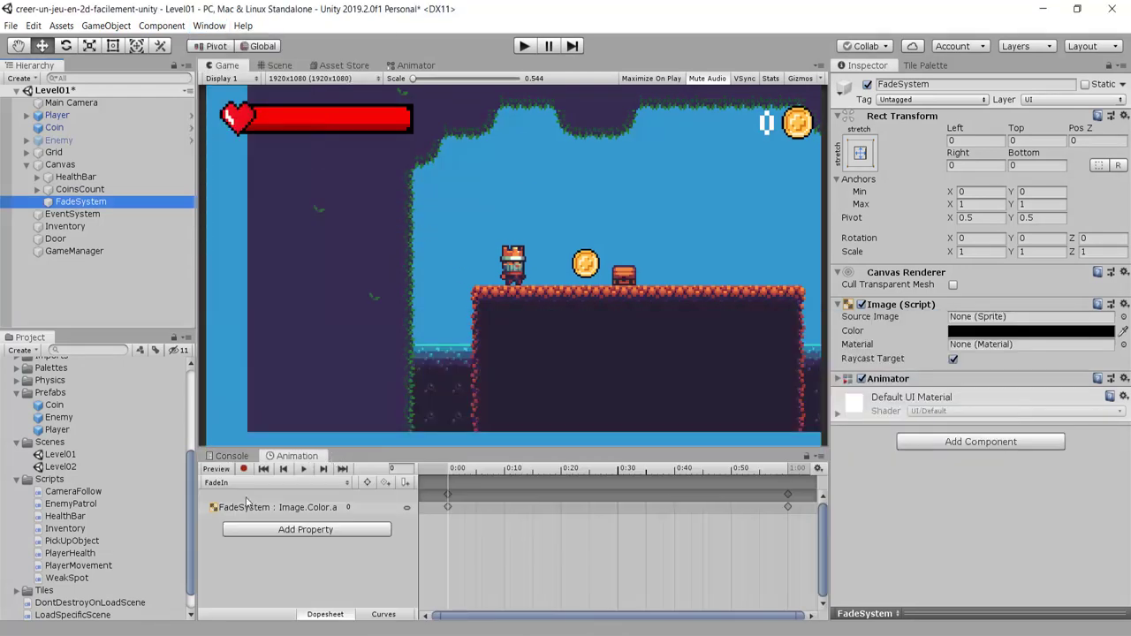
Keep the FadeIn clip selected and scrub the playhead to preview the fade to black.
click(221, 485)
click(231, 499)
scroll(509, 562, down, 3)
scroll(509, 562, down, 3)
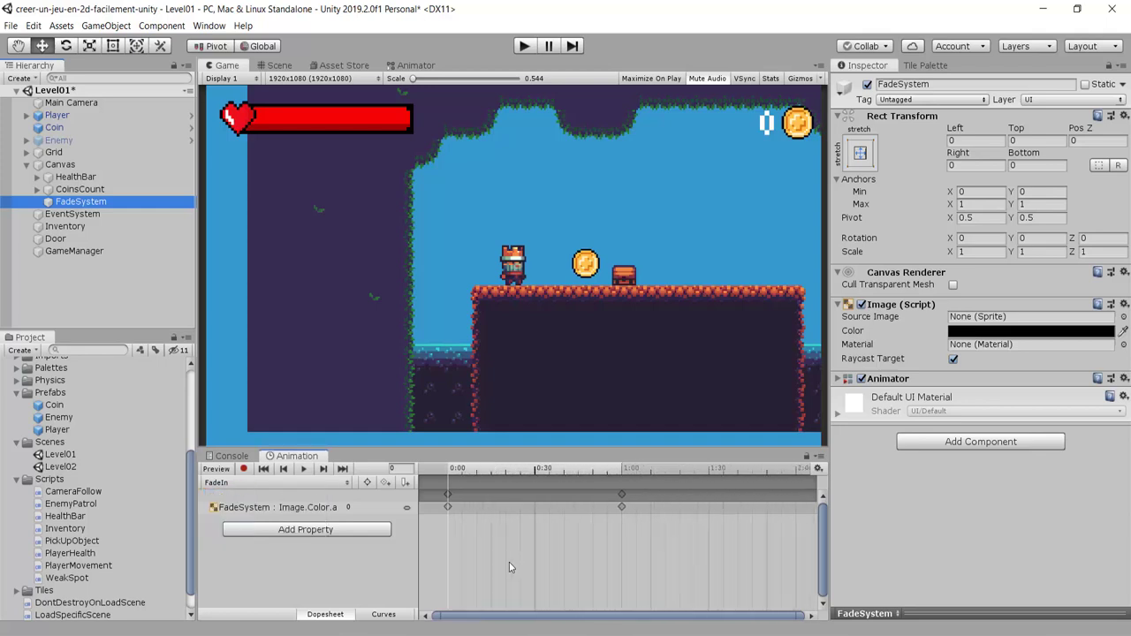
drag(454, 470, 589, 473)
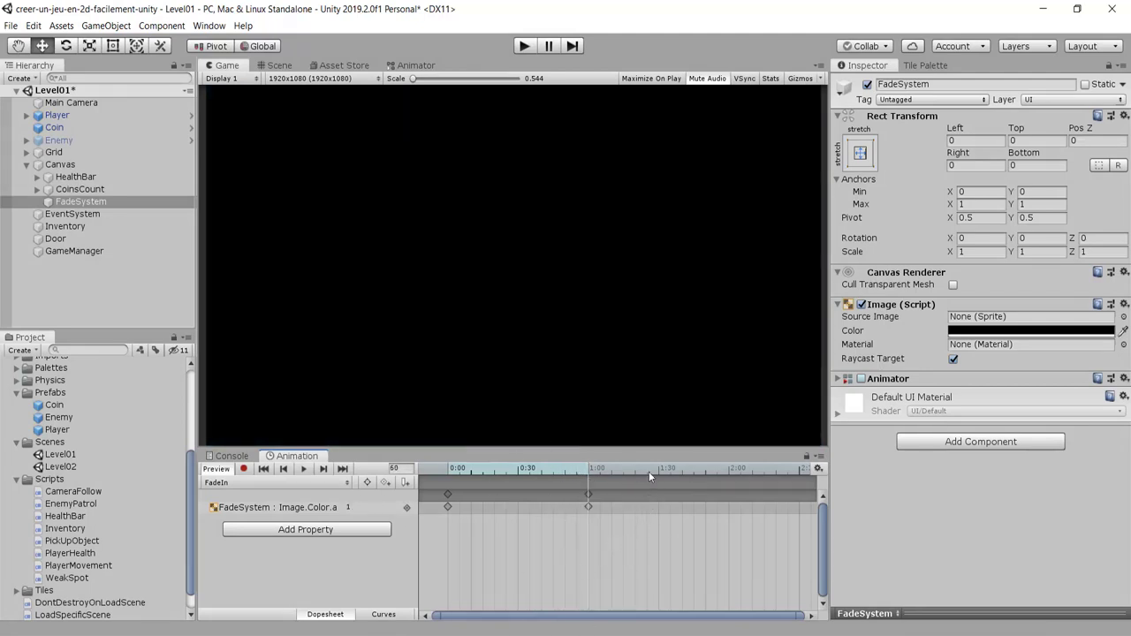
Choose the FadeOut clip and scrub to frame 24, where Image.Color.a is 0.648.
click(249, 482)
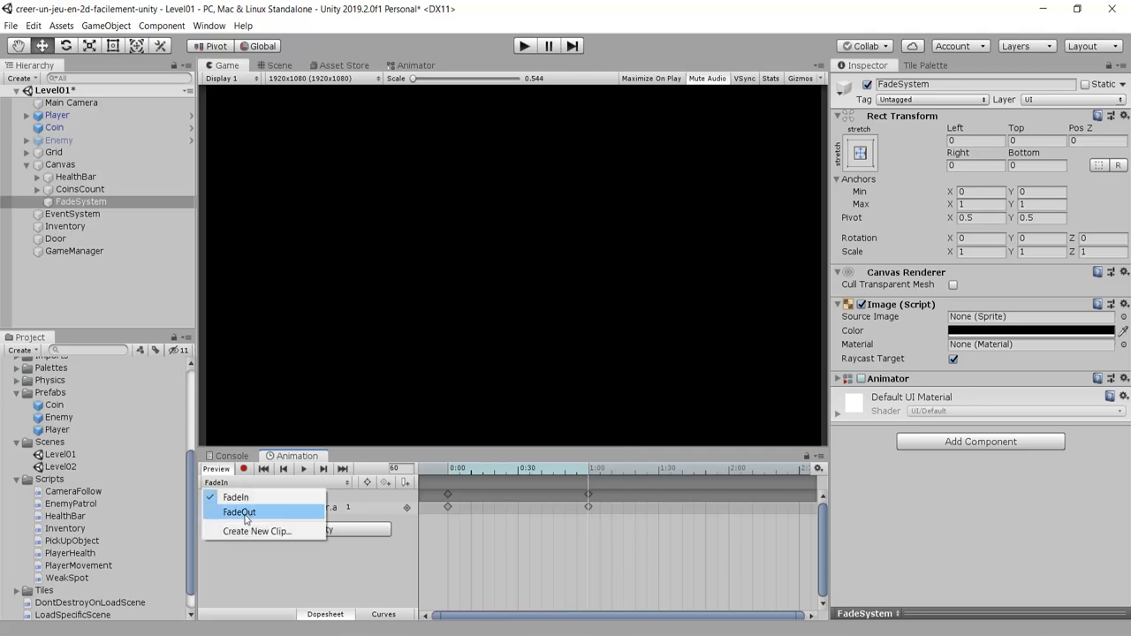
click(240, 514)
drag(455, 471, 595, 479)
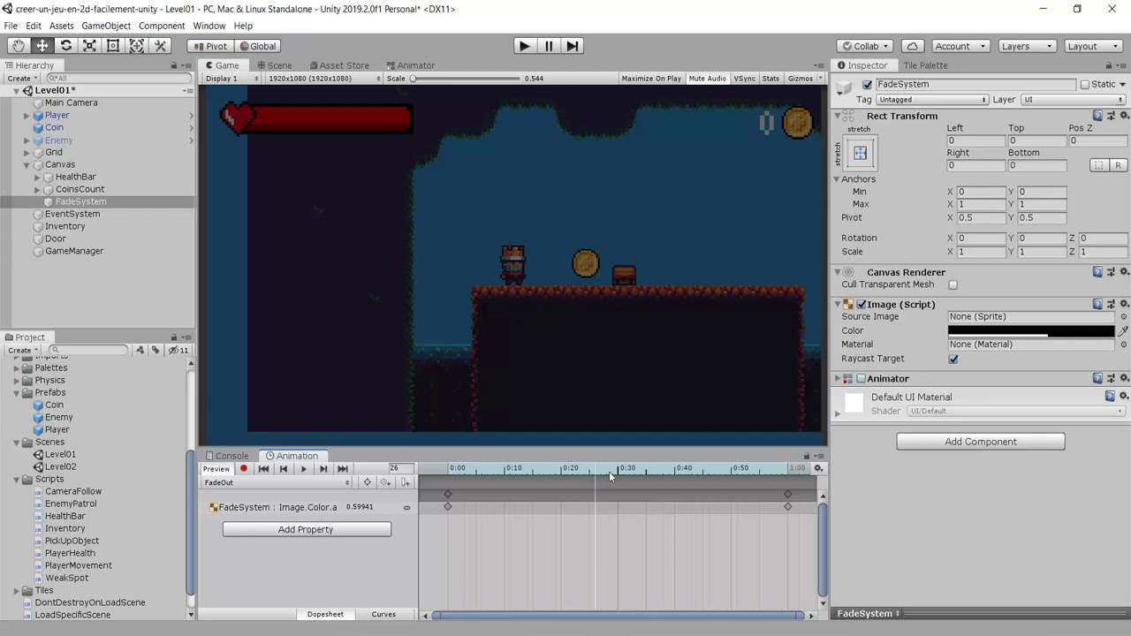
mouse_move(608, 471)
mouse_down()
mouse_move(636, 474)
mouse_move(620, 473)
mouse_up()
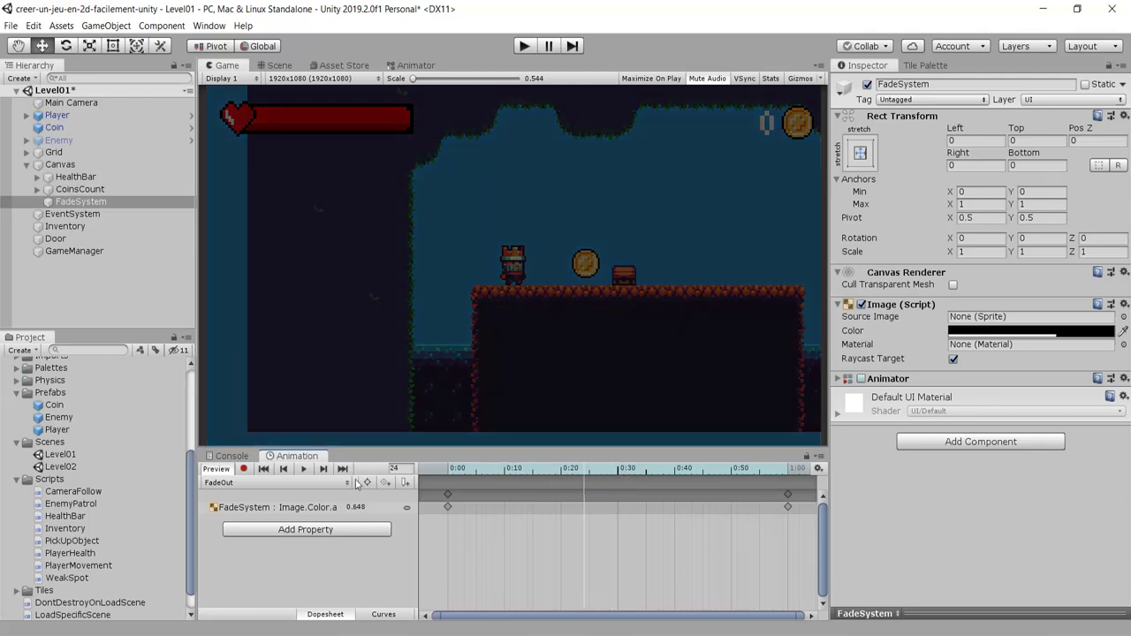
Switch to the FadeIn clip and select its keyframes at 1:00.
click(268, 483)
click(255, 498)
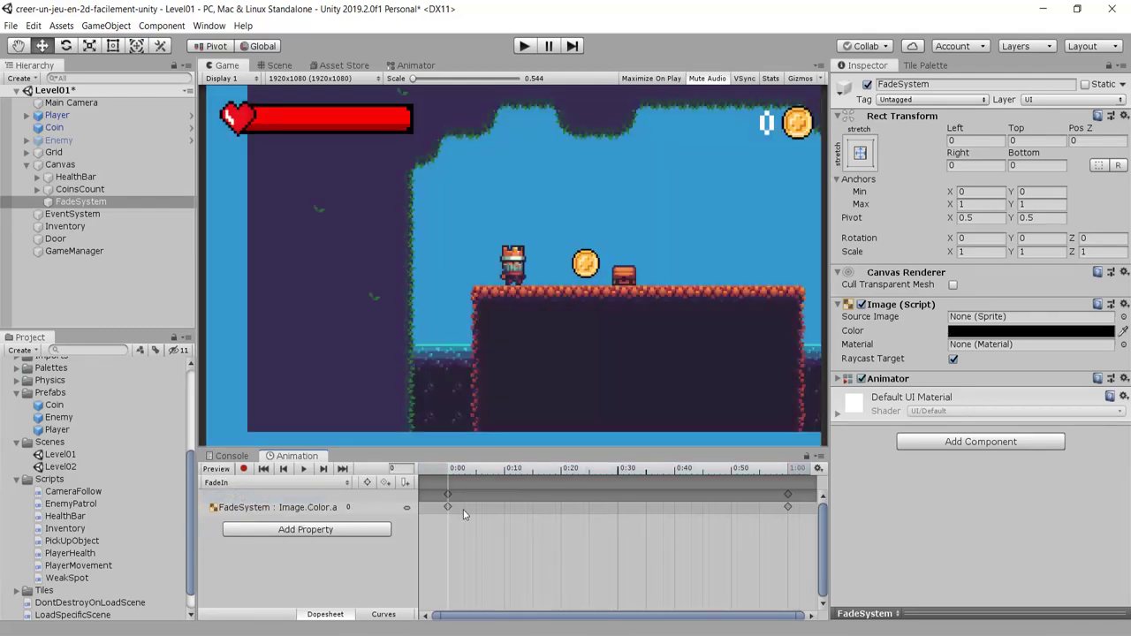
drag(654, 530, 617, 495)
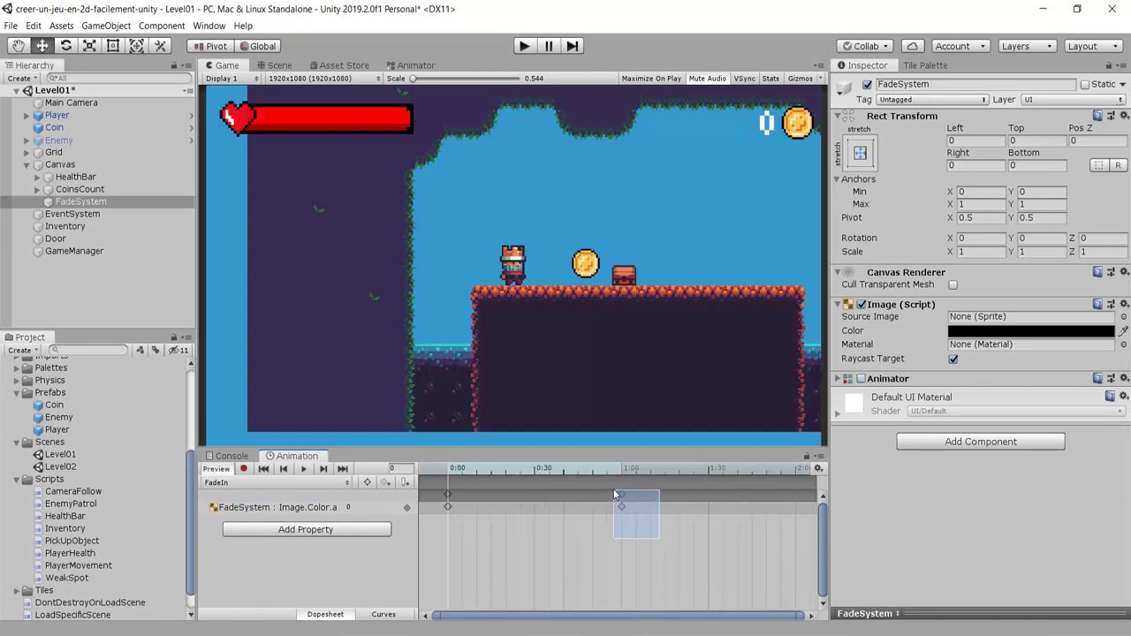
right_click(621, 499)
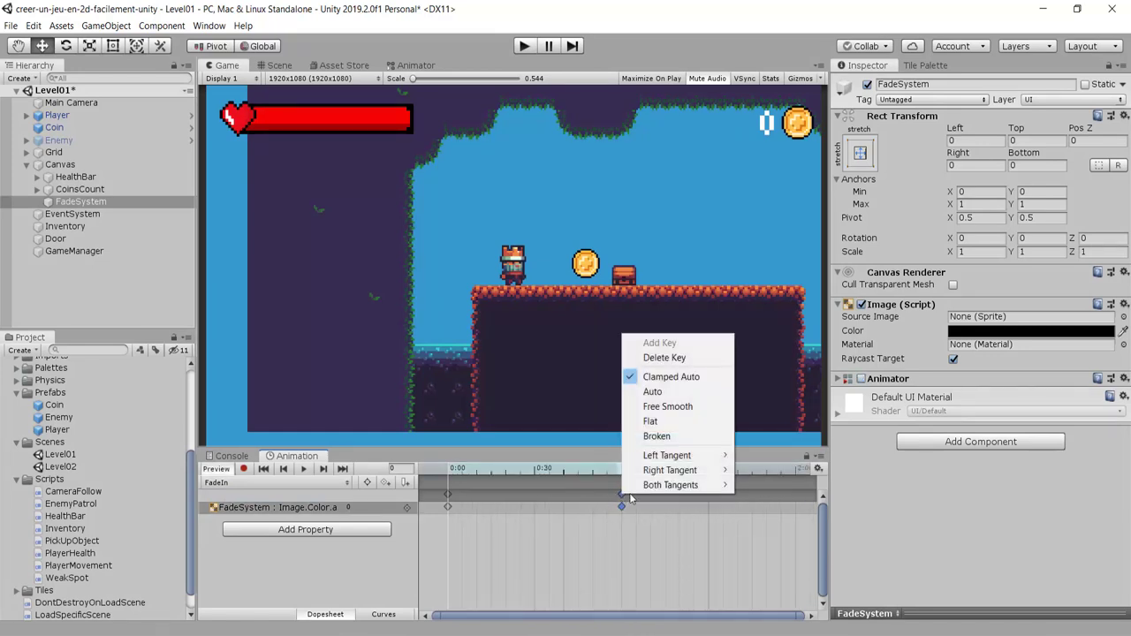
click(771, 522)
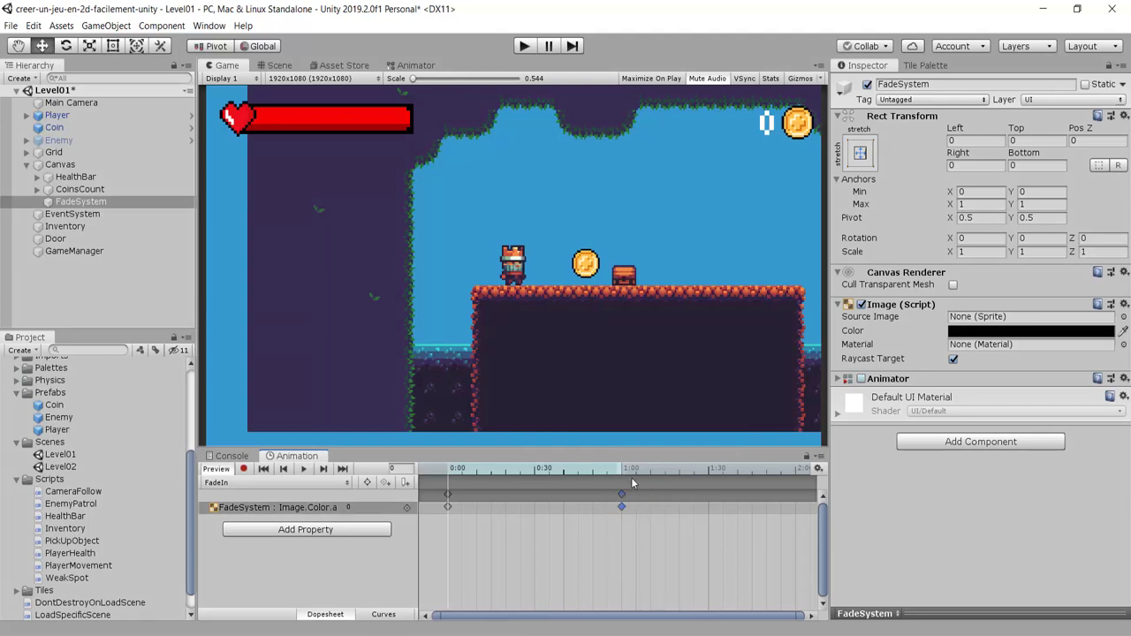
Add fully black alpha-1 keyframes at 2:00 (frame 120), scrub to verify, and save Level01.
drag(623, 475, 797, 501)
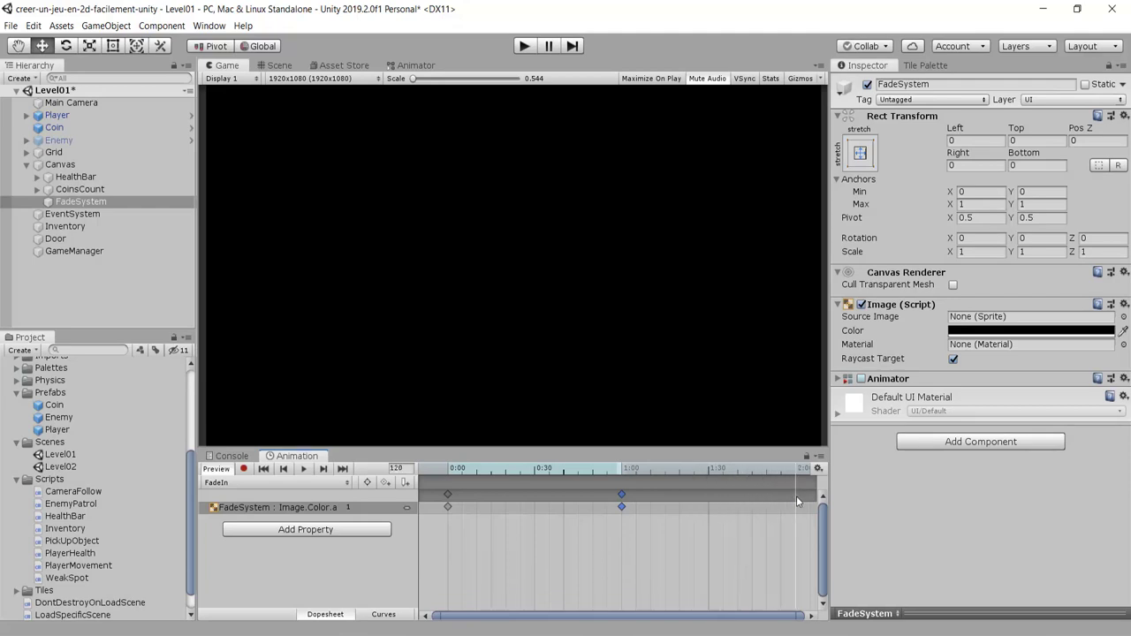
double_click(796, 496)
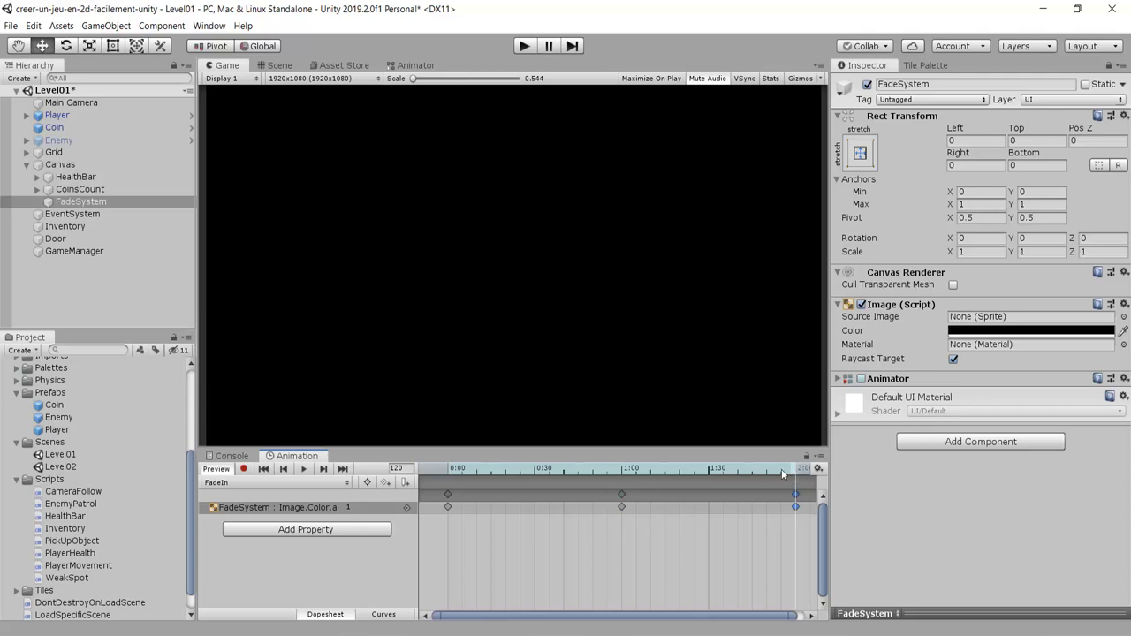
mouse_move(781, 469)
mouse_down()
mouse_move(443, 478)
mouse_move(621, 497)
mouse_up()
drag(623, 478, 768, 491)
mouse_move(766, 491)
mouse_down()
mouse_move(653, 534)
mouse_move(745, 564)
mouse_up()
mouse_move(745, 566)
mouse_down()
mouse_move(779, 582)
mouse_move(707, 593)
mouse_move(773, 588)
mouse_move(673, 592)
mouse_move(662, 578)
mouse_up()
key(ctrl+s)
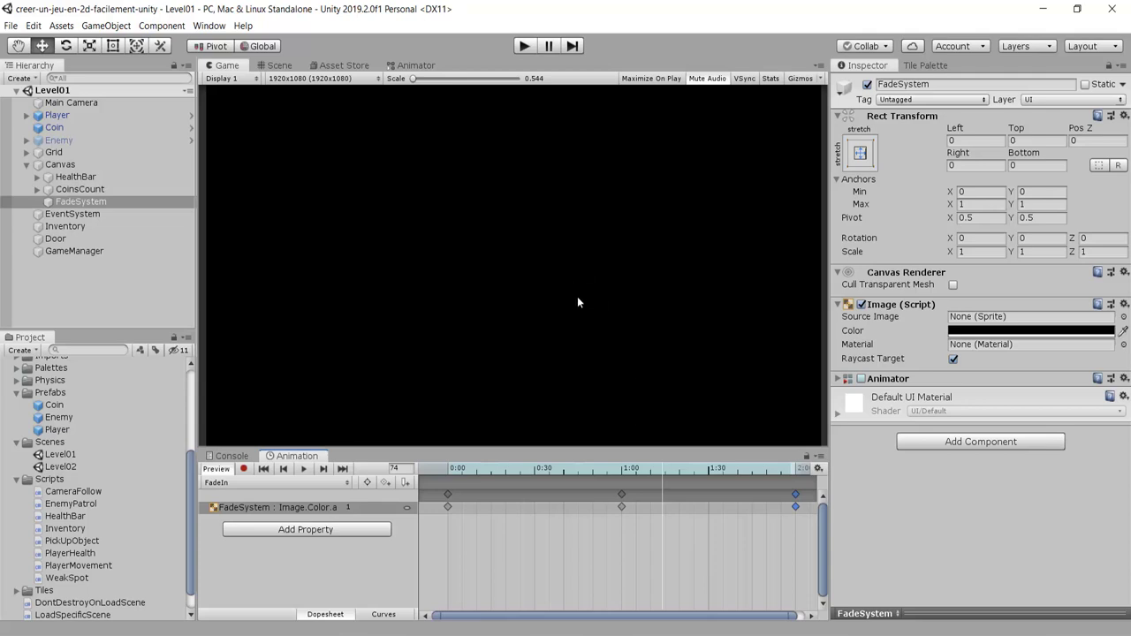
Play Level01 and walk the player into the door to fade to Level02.
click(524, 48)
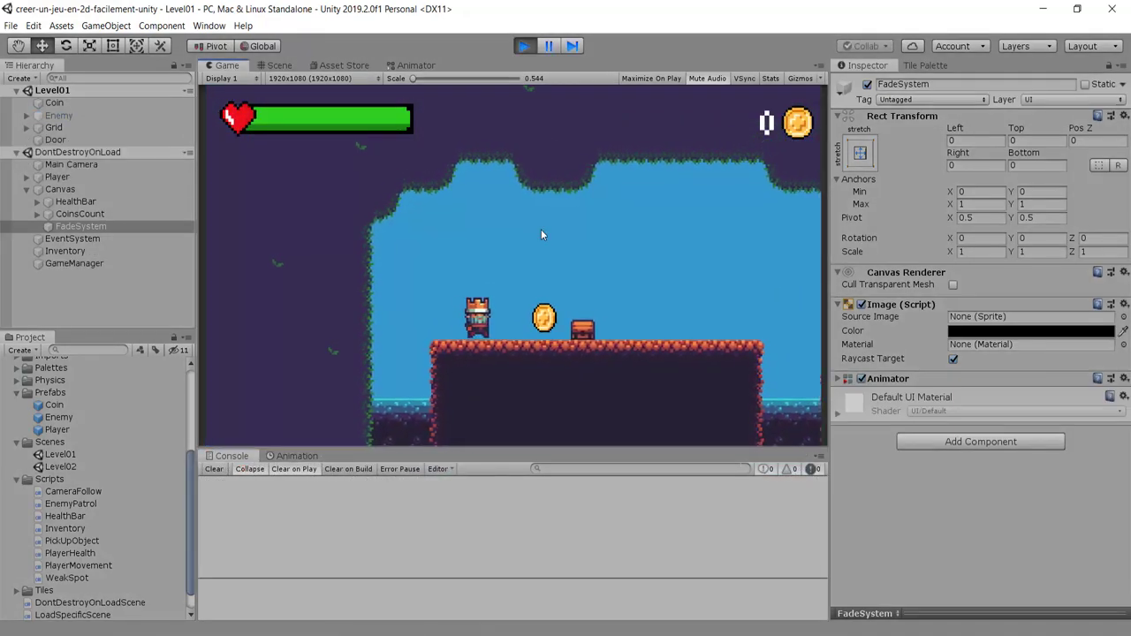
key(Right)
key(Right)
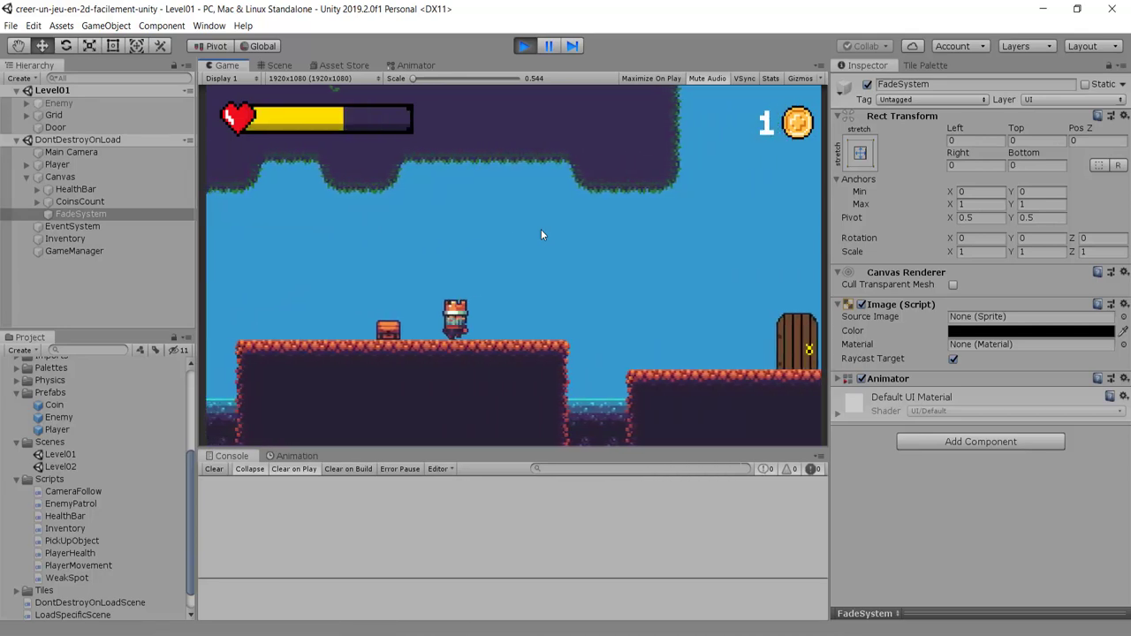
key(Right)
key(space)
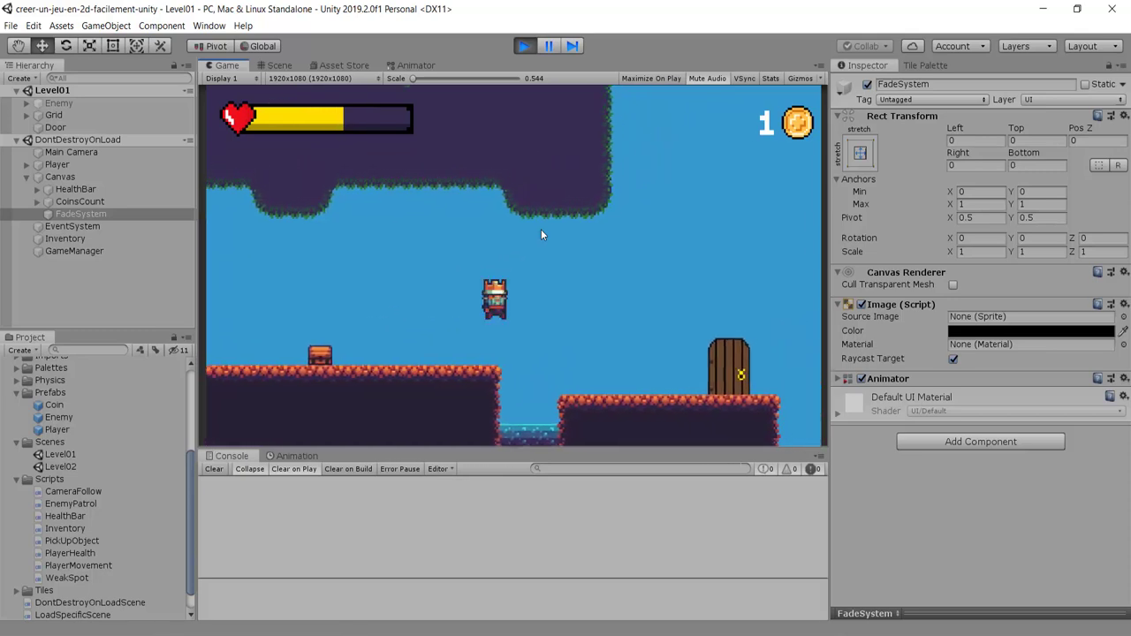
key(Right)
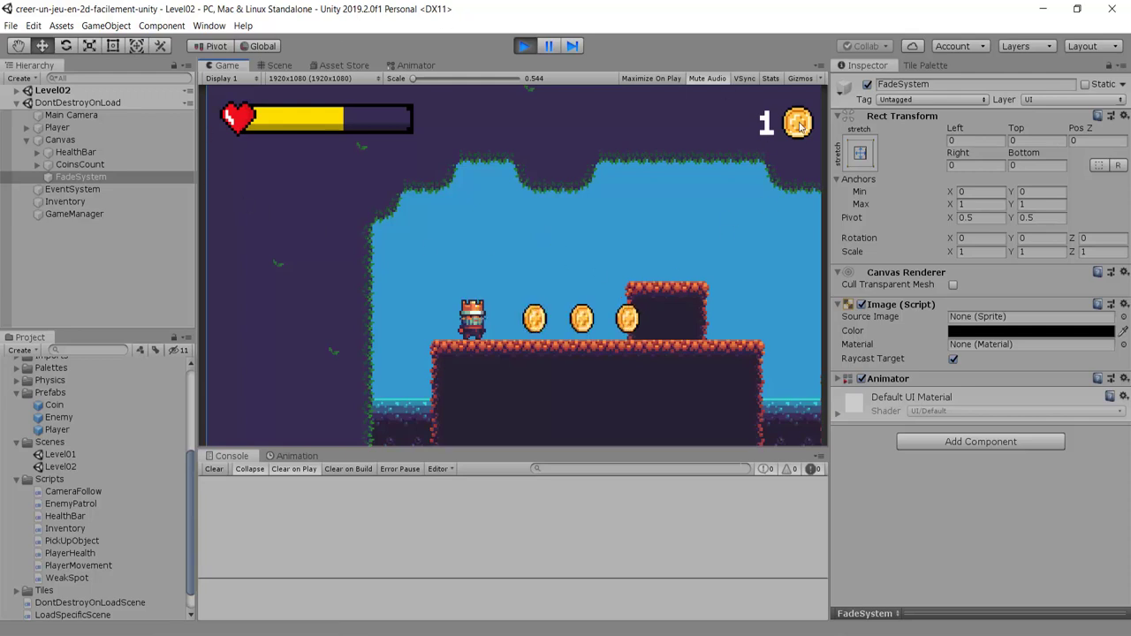
In Level02, grab the platform coin and stomp the green enemy, then stop Play mode.
key(Right)
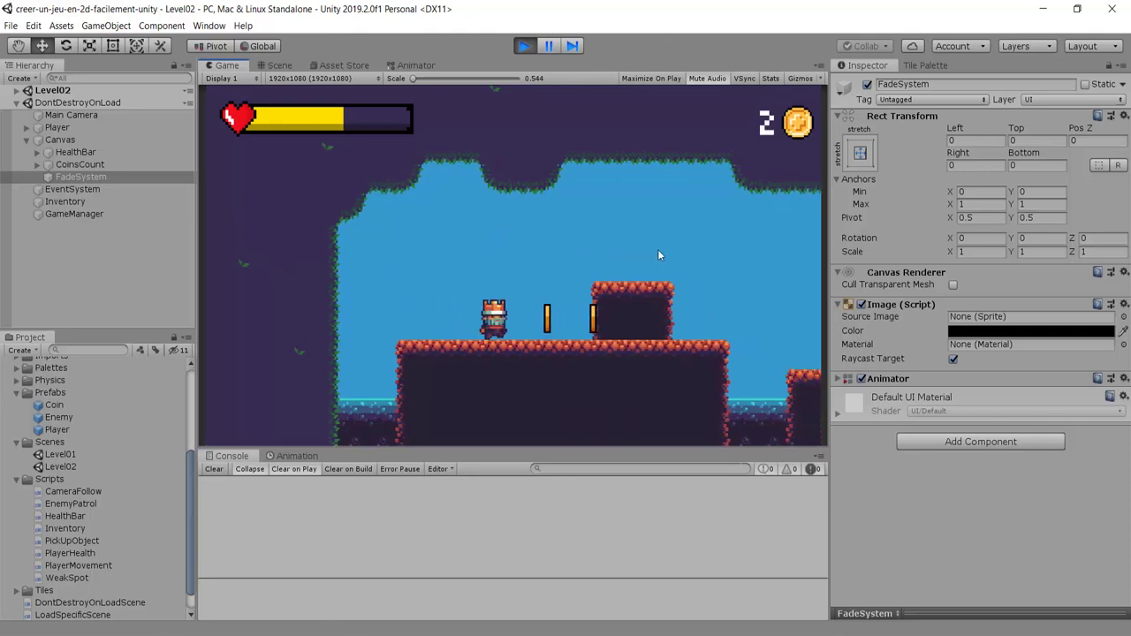
key(Right)
key(space)
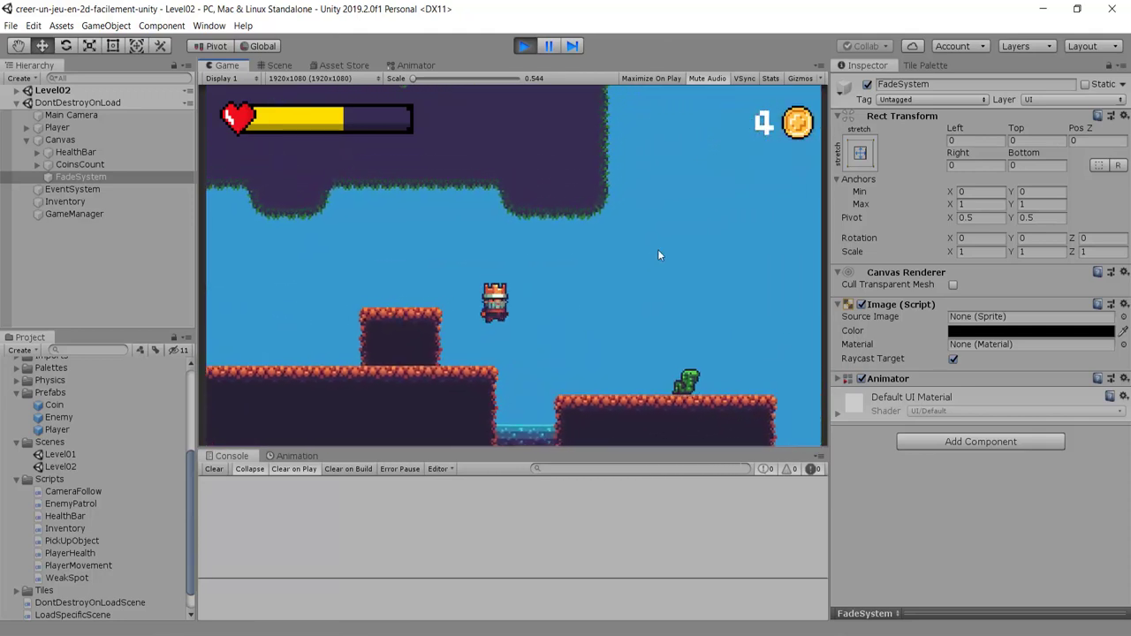
key(Right)
key(space)
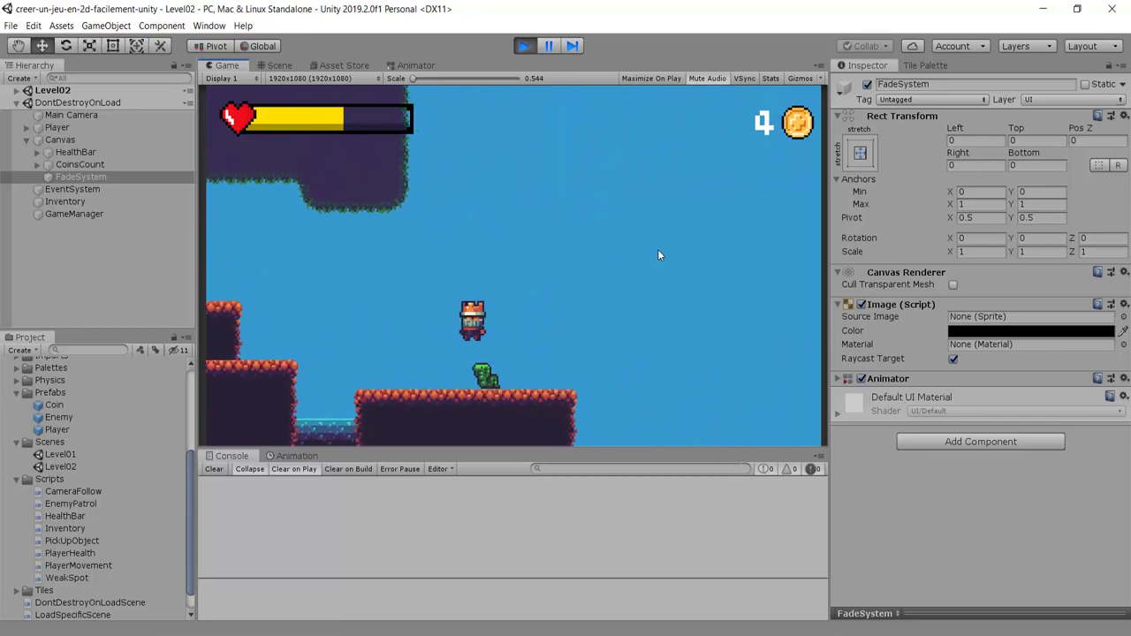
key(Left)
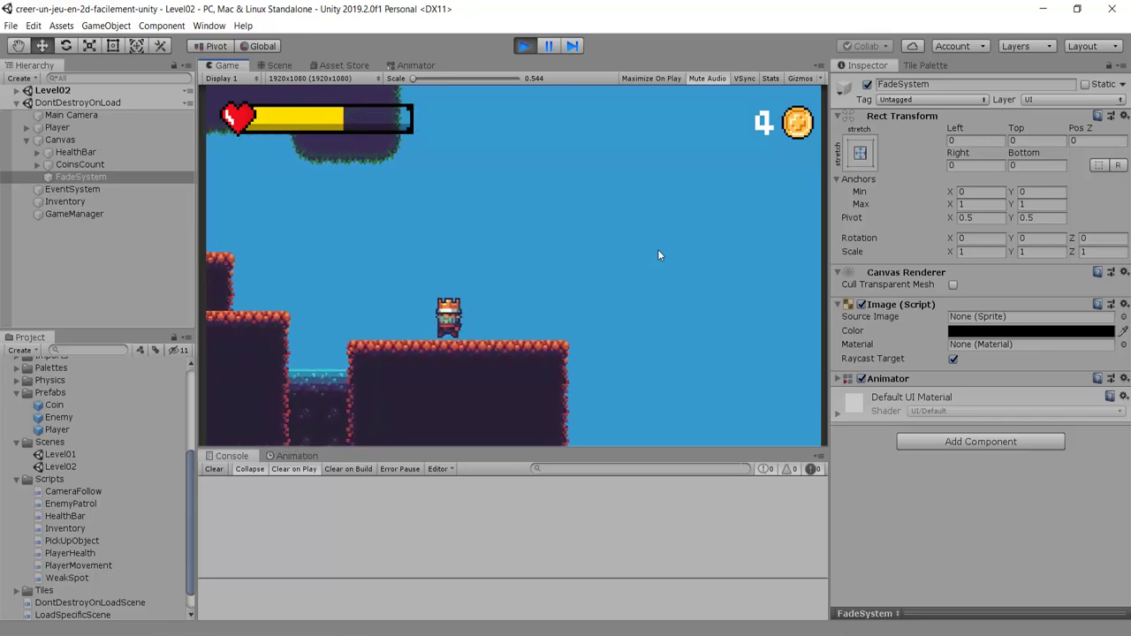
key(Right)
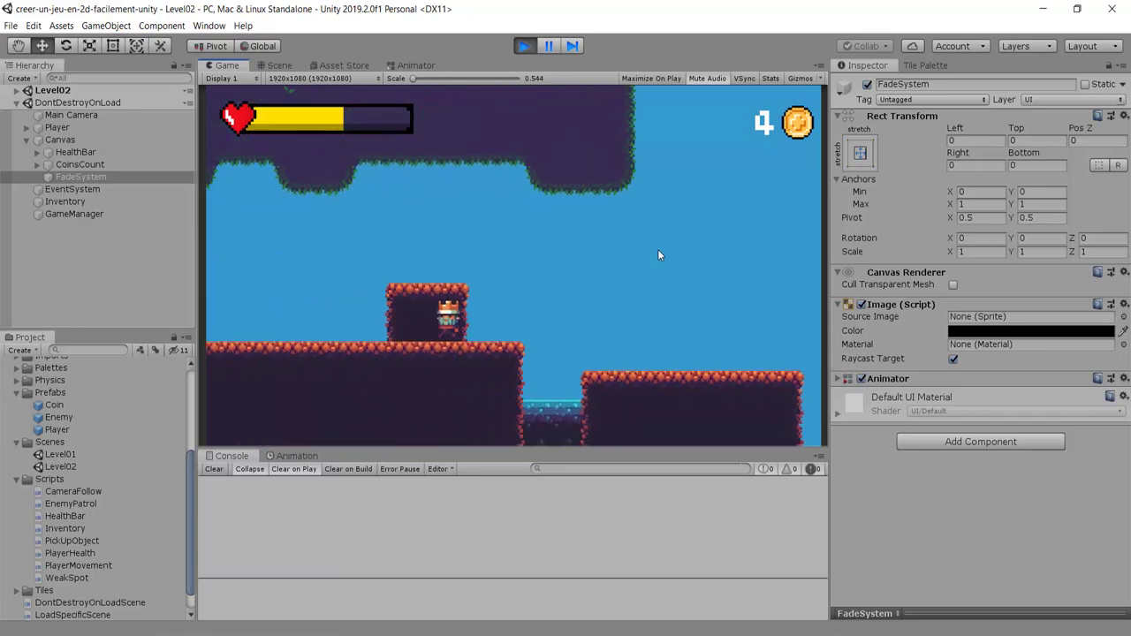
key(Left)
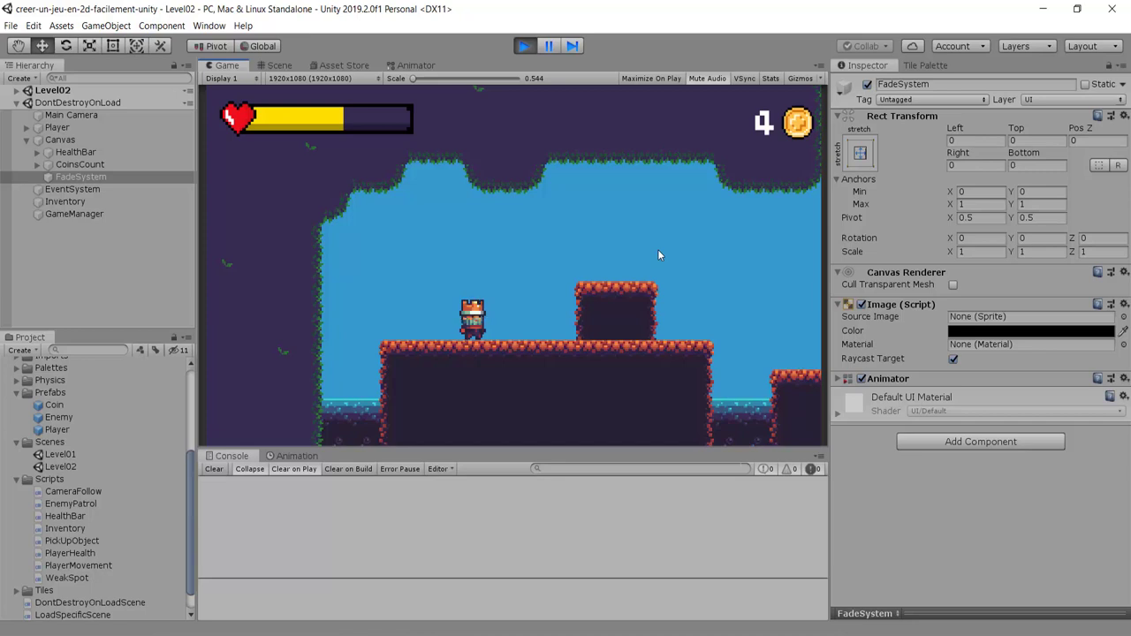
click(524, 46)
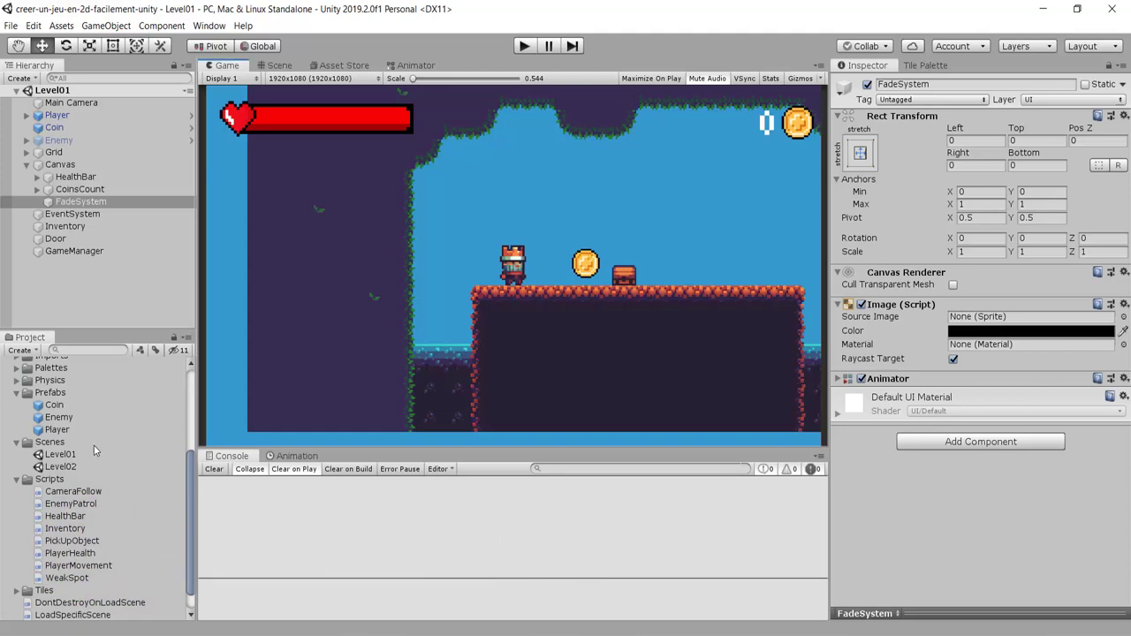
Check Build Settings lists Level01 and Level02, then open the Level02 scene from Scenes.
click(64, 466)
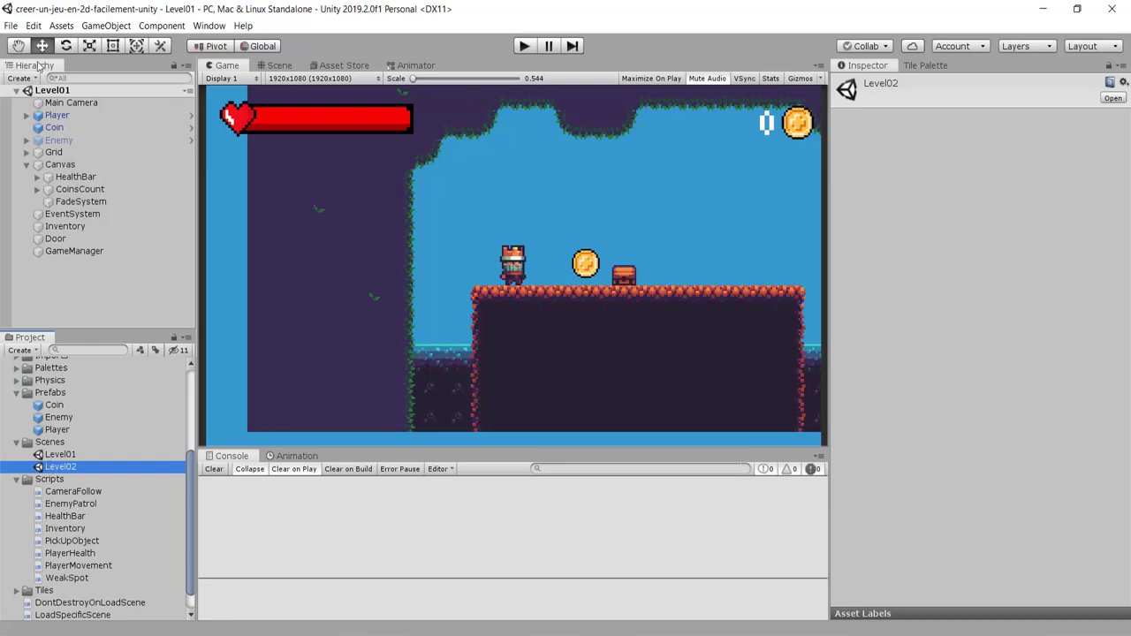
click(10, 26)
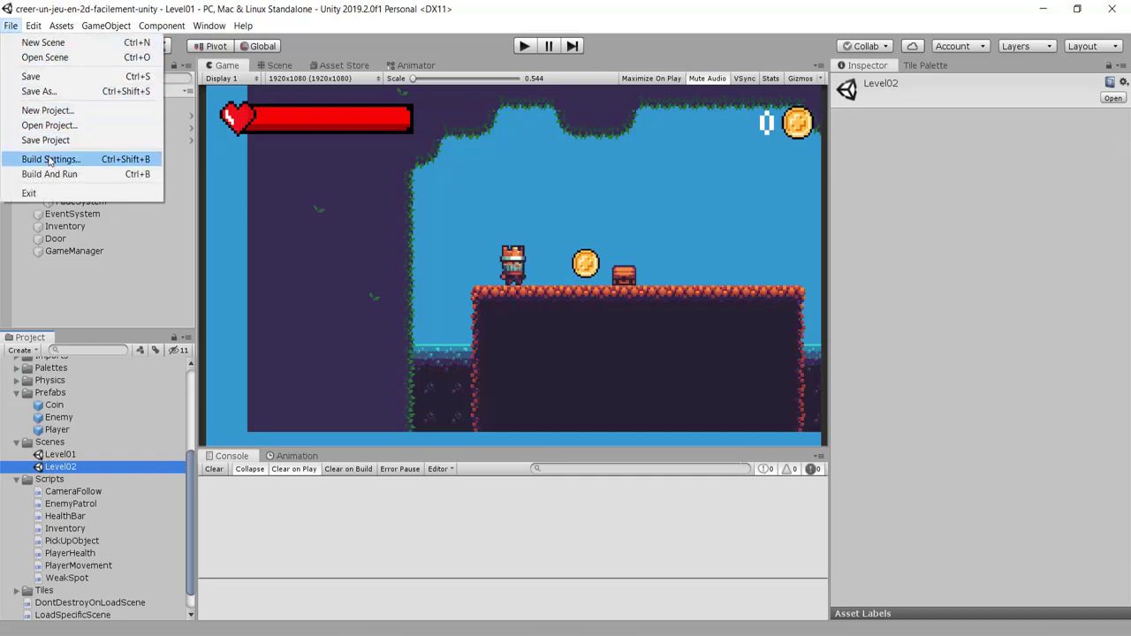
click(46, 159)
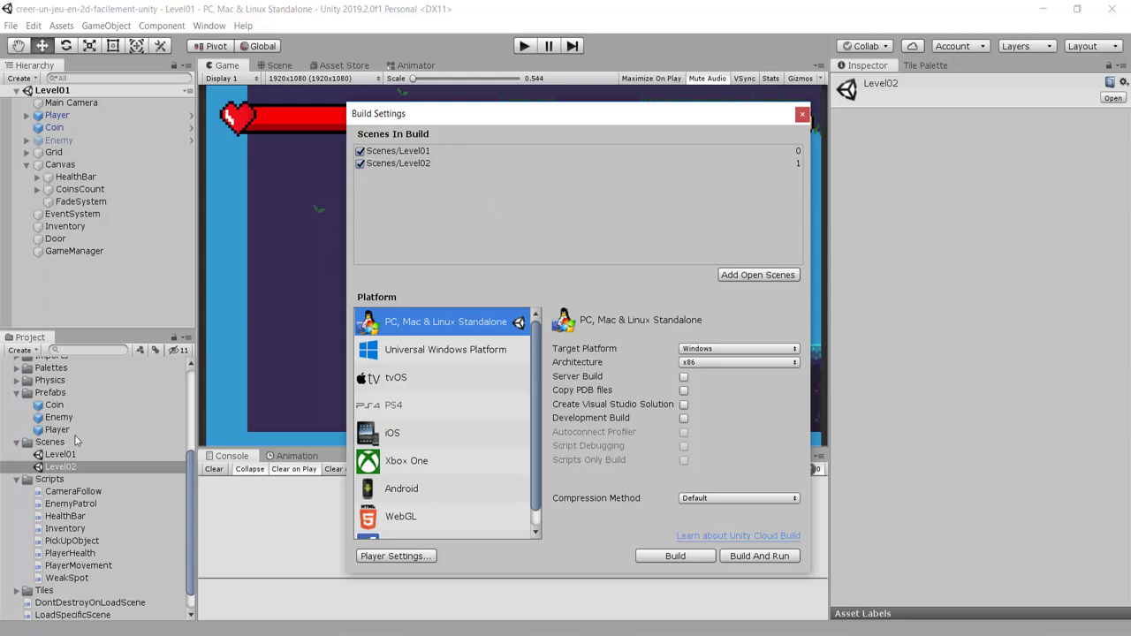
click(802, 114)
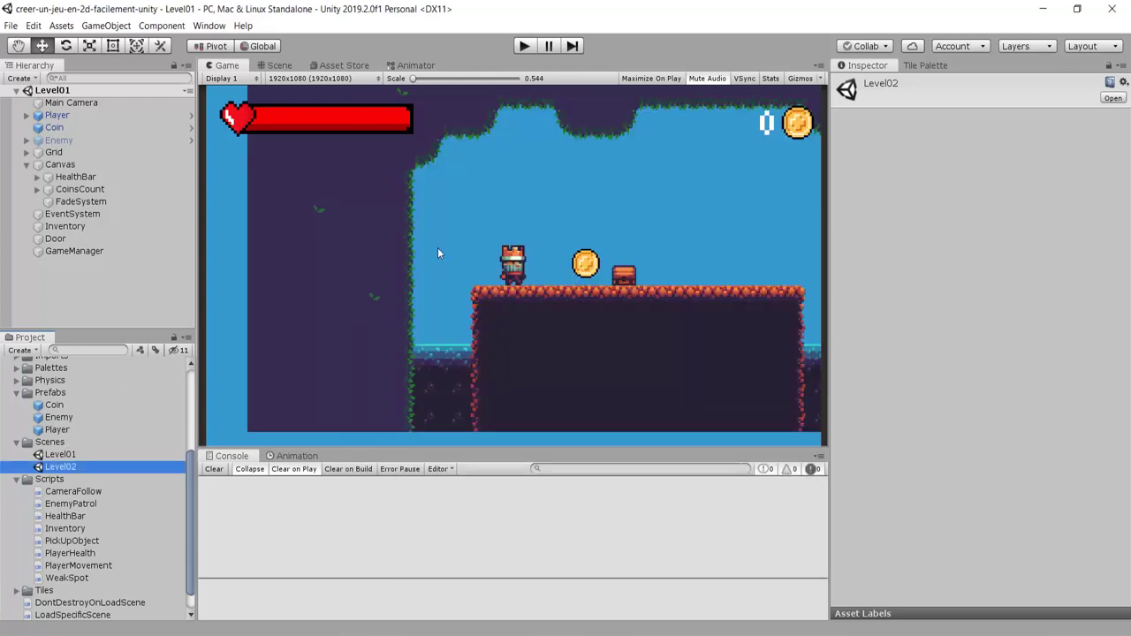
double_click(52, 469)
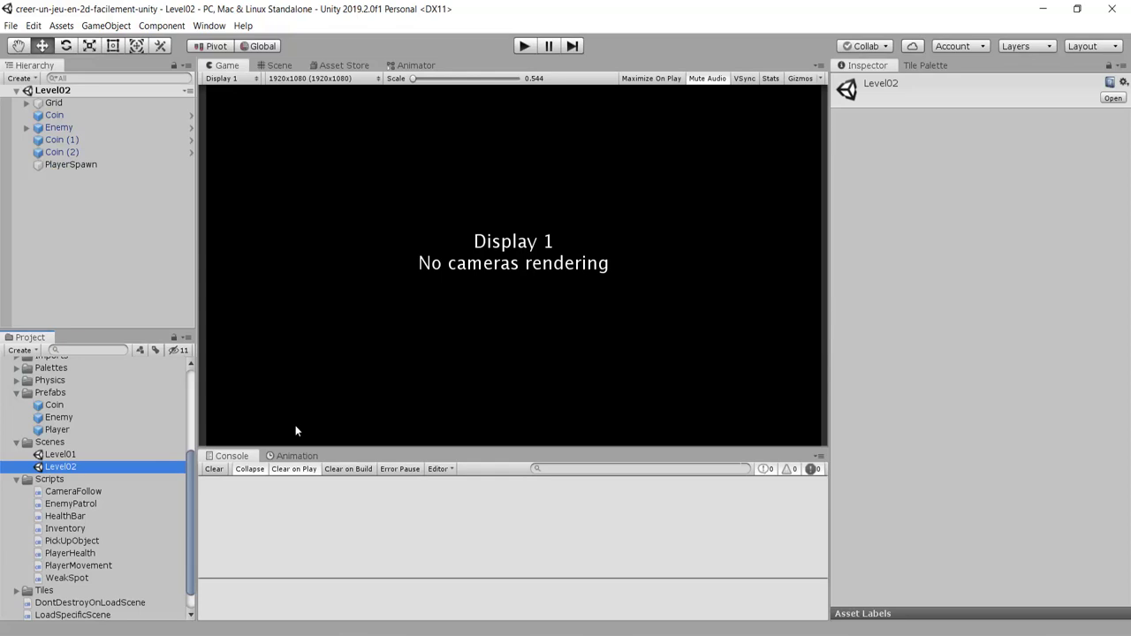
In the Scene view, zoom to Level02's start and select PlayerSpawn at X -4.5, Y -2.12.
click(275, 65)
scroll(386, 249, down, 2)
middle_drag(386, 248, 574, 313)
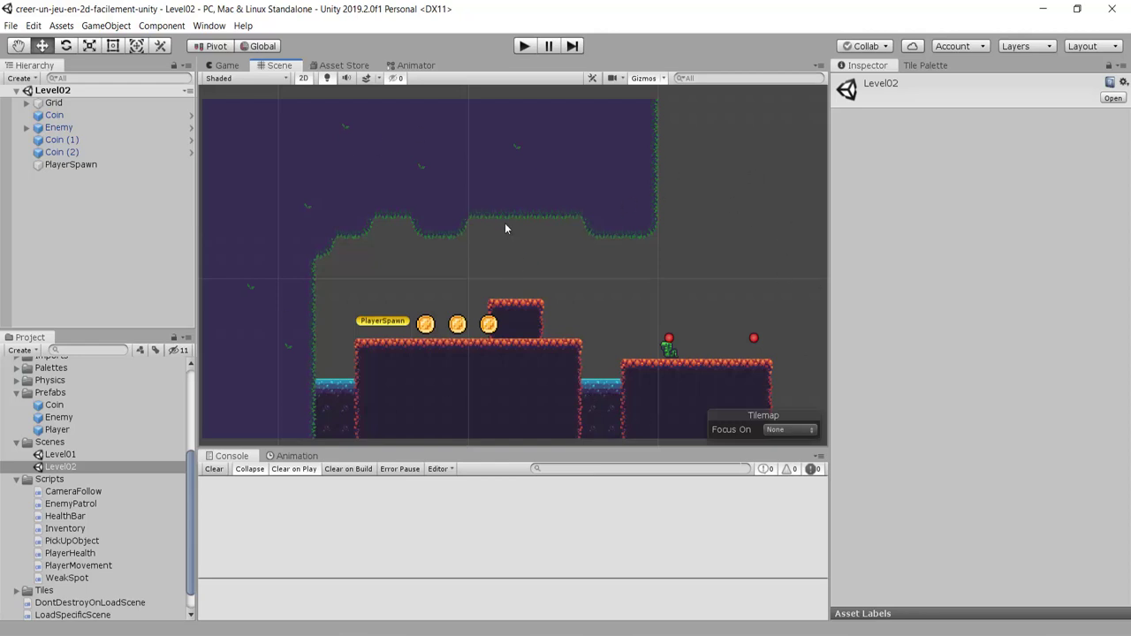
scroll(317, 311, up, 2)
scroll(307, 372, up, 1)
scroll(468, 253, up, 2)
scroll(439, 300, up, 1)
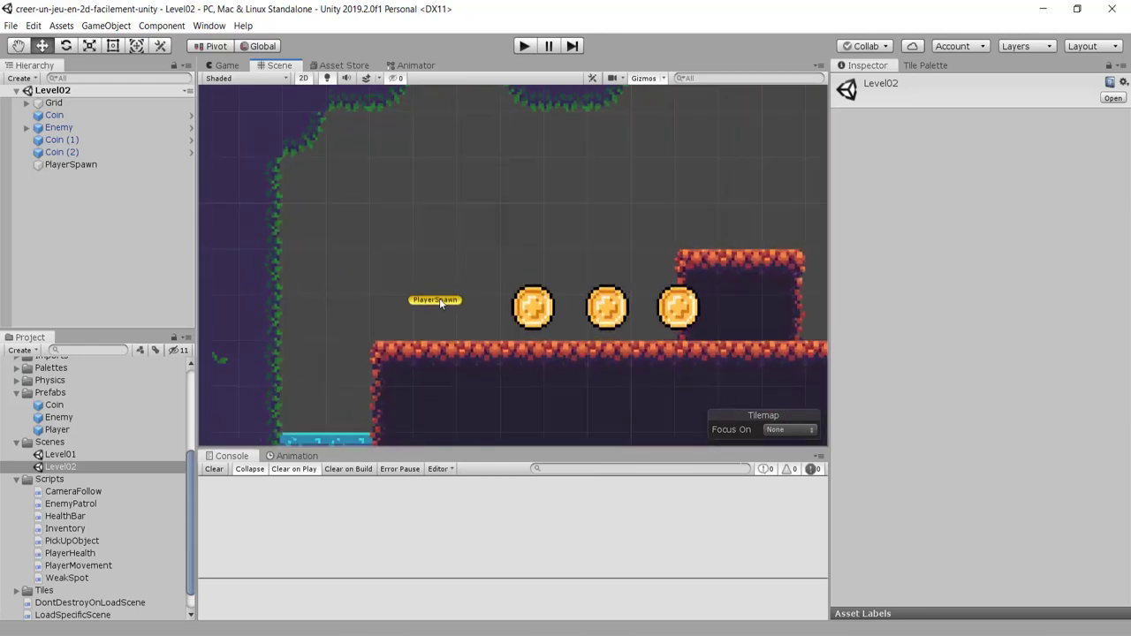
click(437, 302)
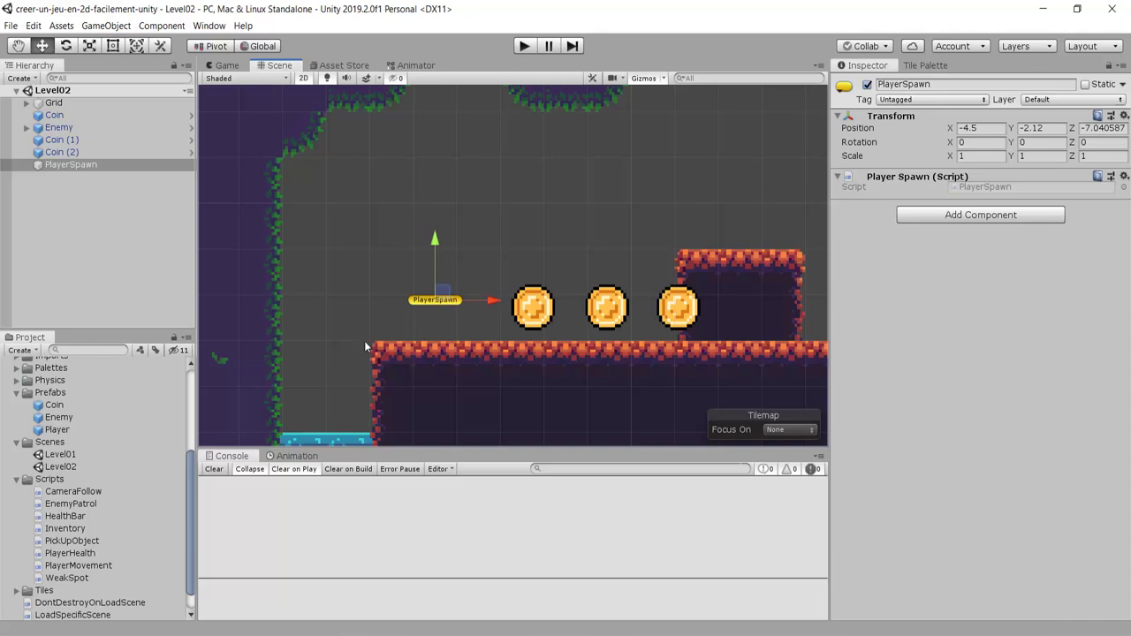
Open Level01 and select the Door object in the scene.
double_click(60, 454)
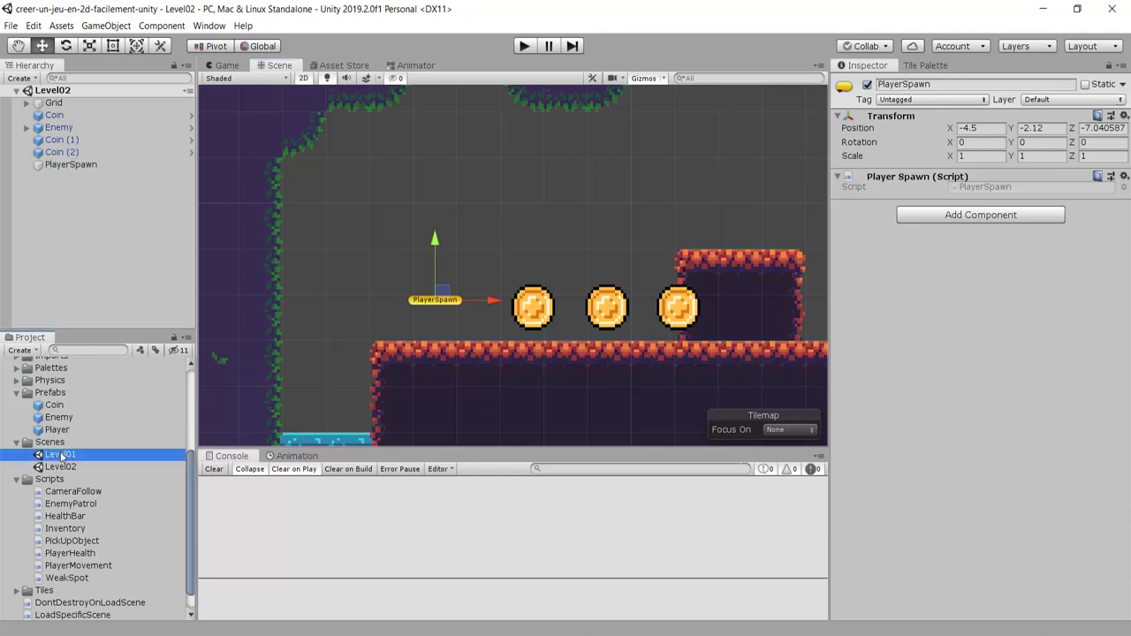
scroll(619, 347, down, 2)
middle_drag(671, 273, 422, 265)
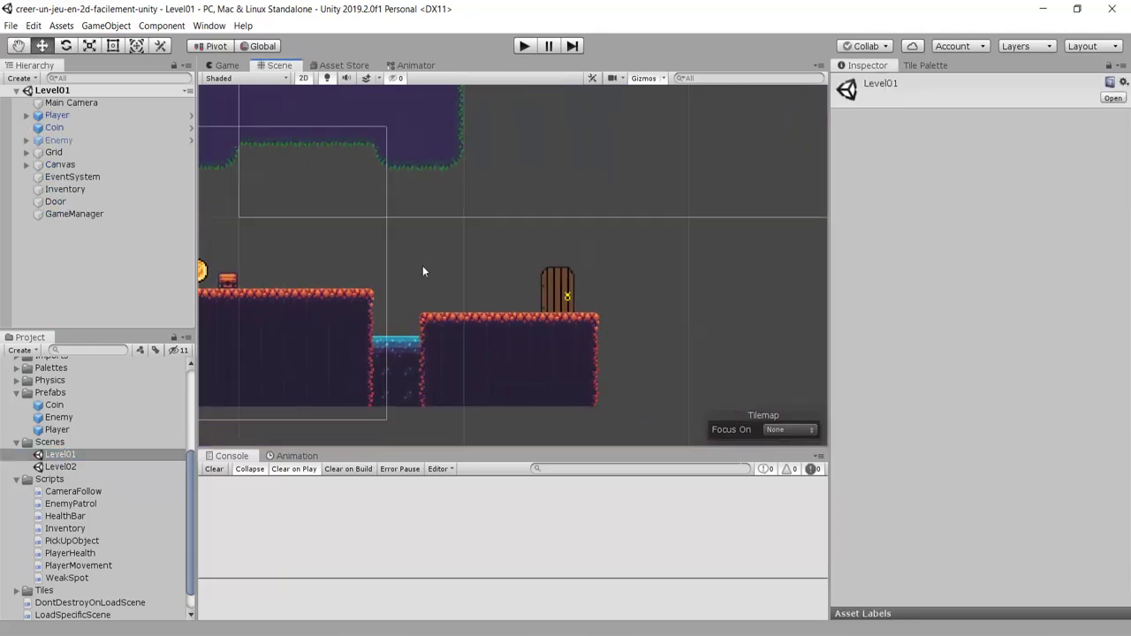
click(521, 288)
scroll(555, 309, up, 3)
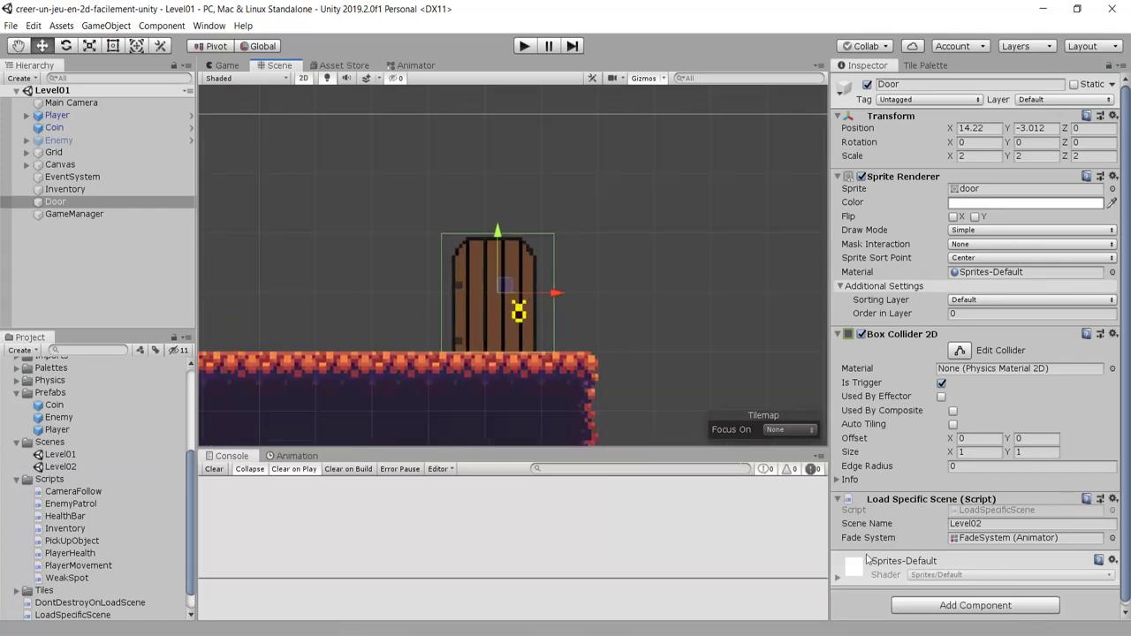
scroll(678, 298, down, 5)
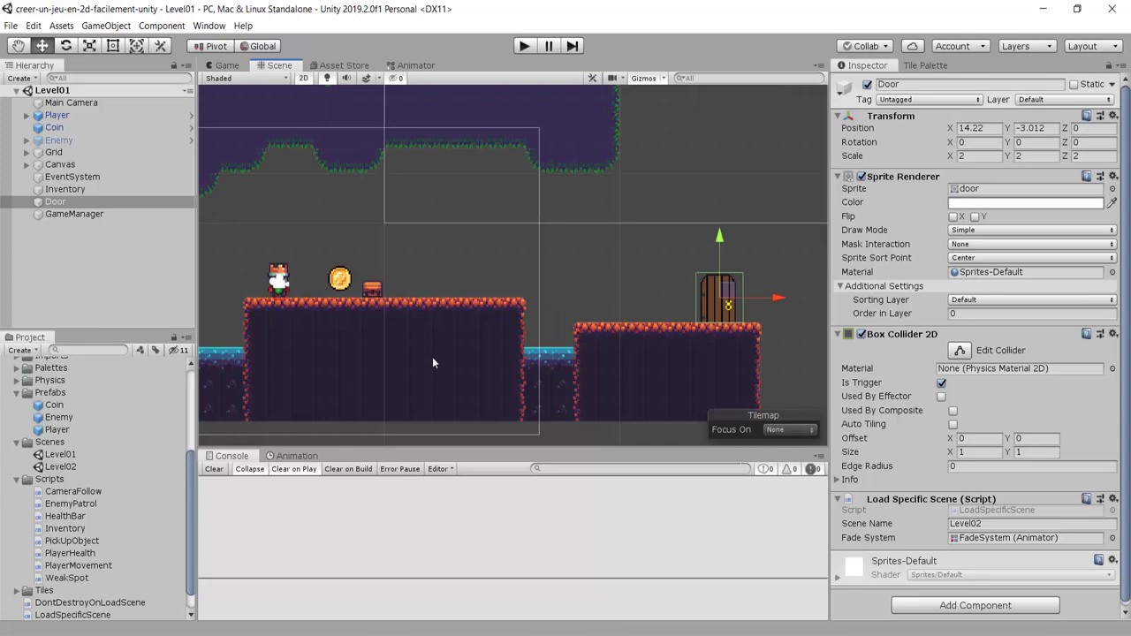
Save Door as a prefab in Prefabs; confirm Scene Name Level02 and empty Fade System.
click(51, 392)
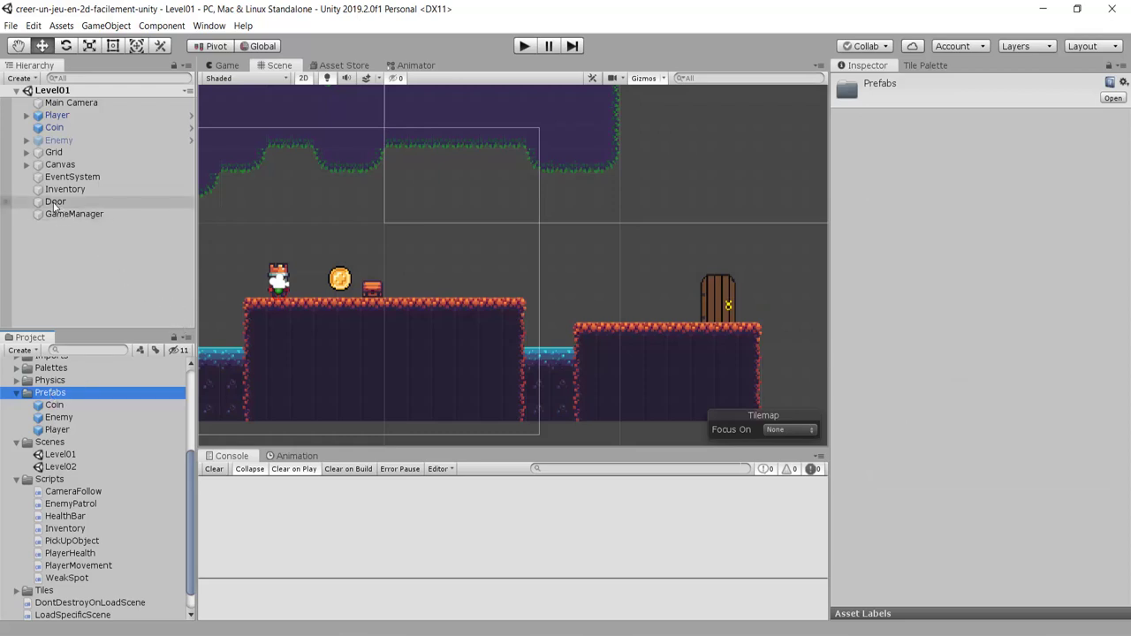
drag(51, 205, 51, 421)
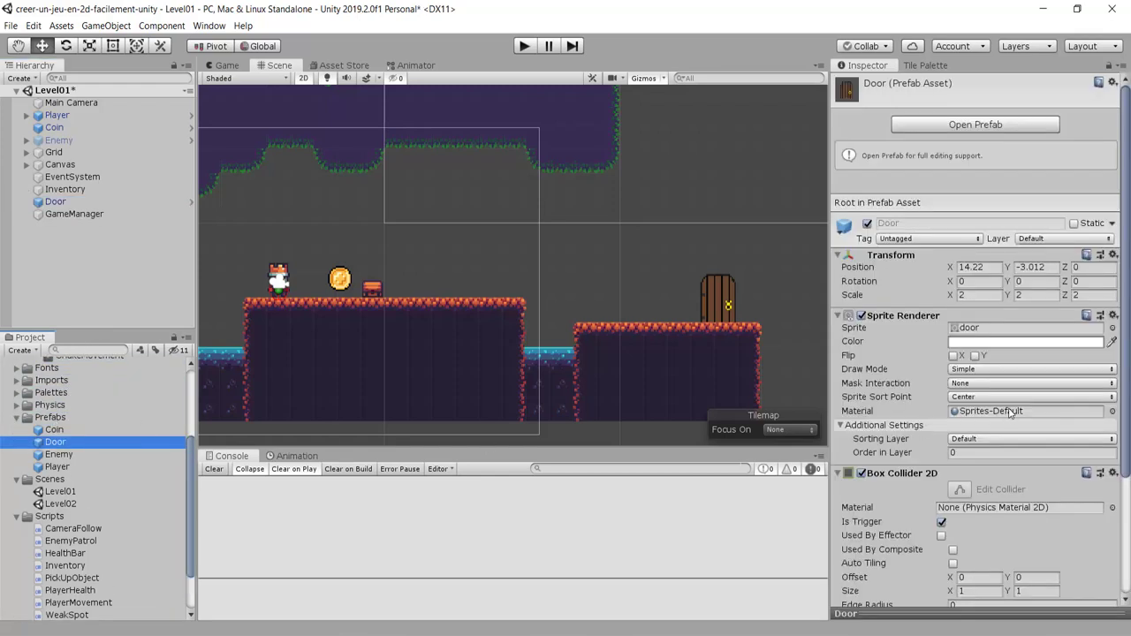
scroll(967, 388, down, 5)
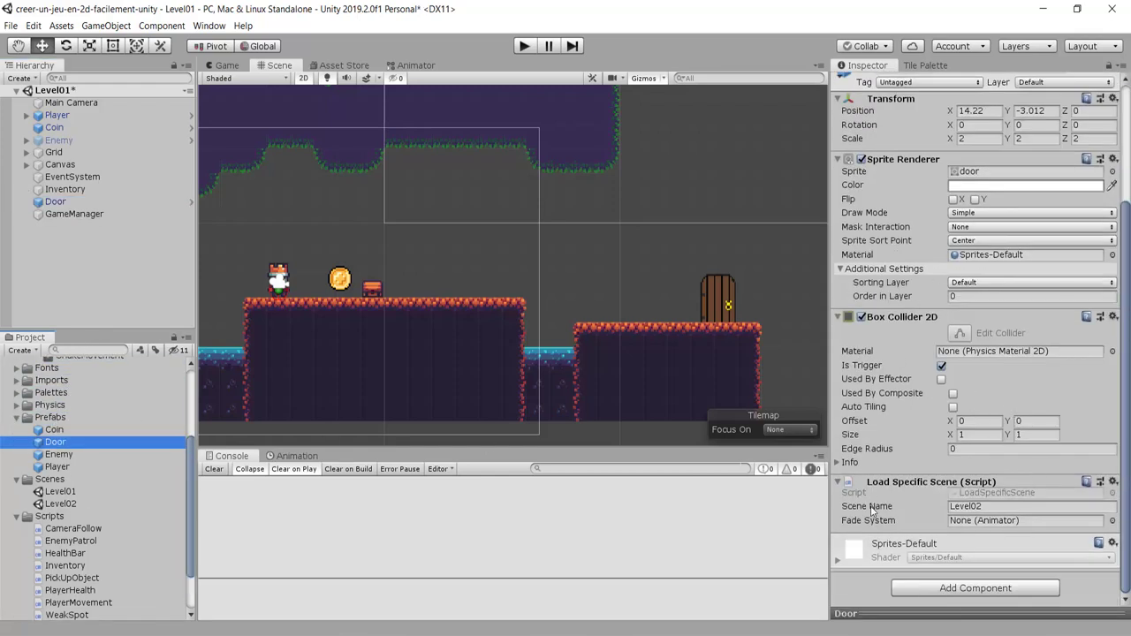
click(997, 506)
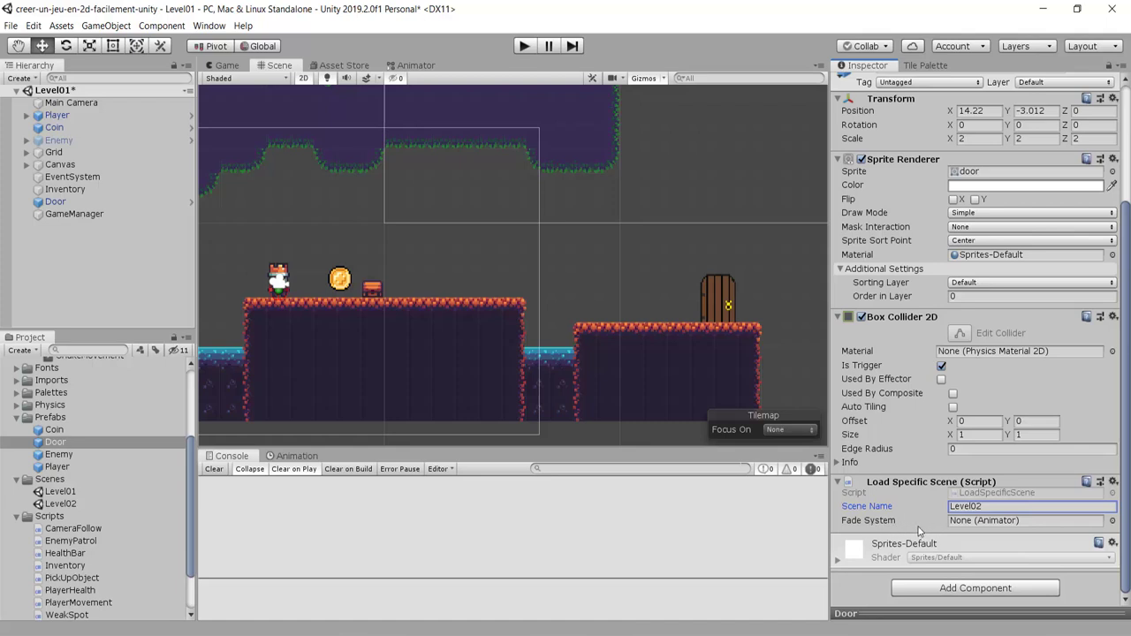
click(878, 522)
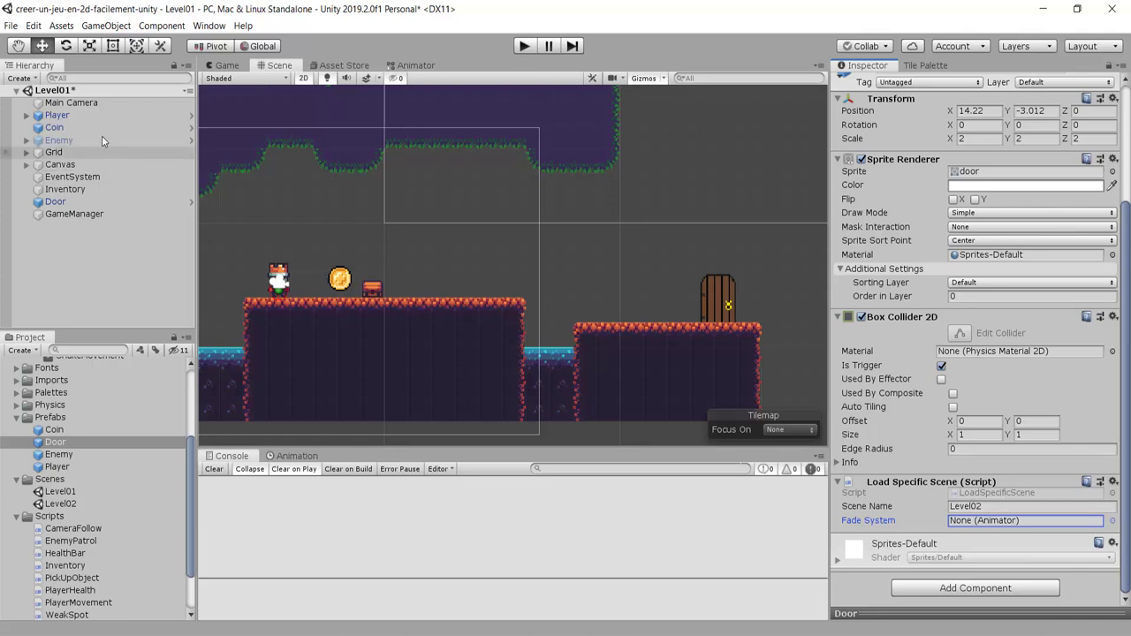
Create a new 'FadeSystem' tag from the Canvas's FadeSystem object.
click(26, 164)
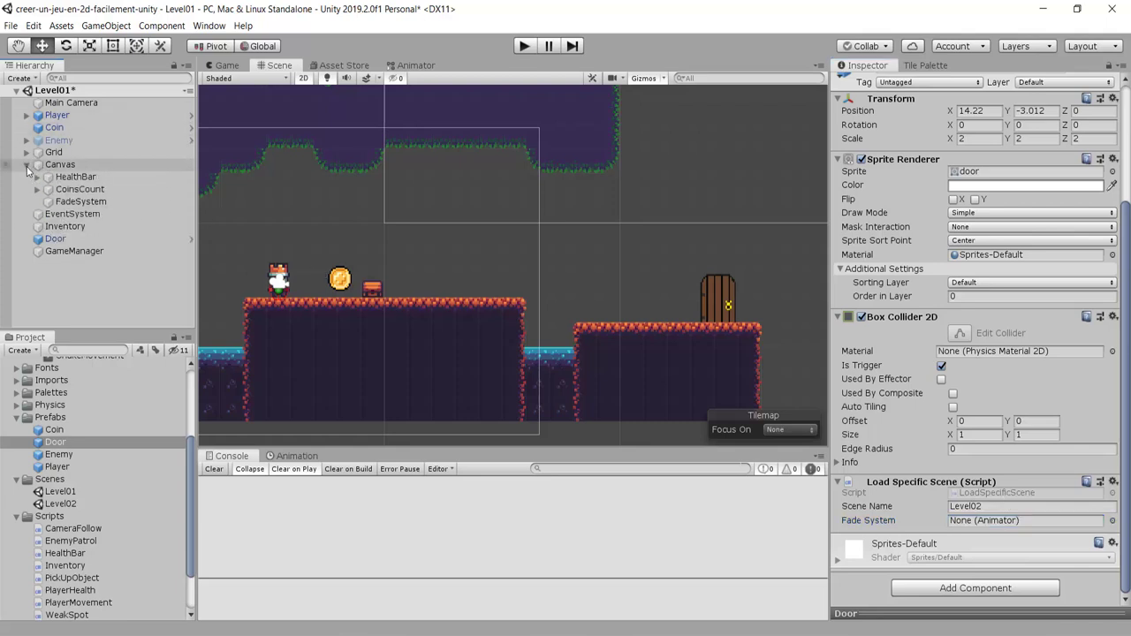
click(80, 201)
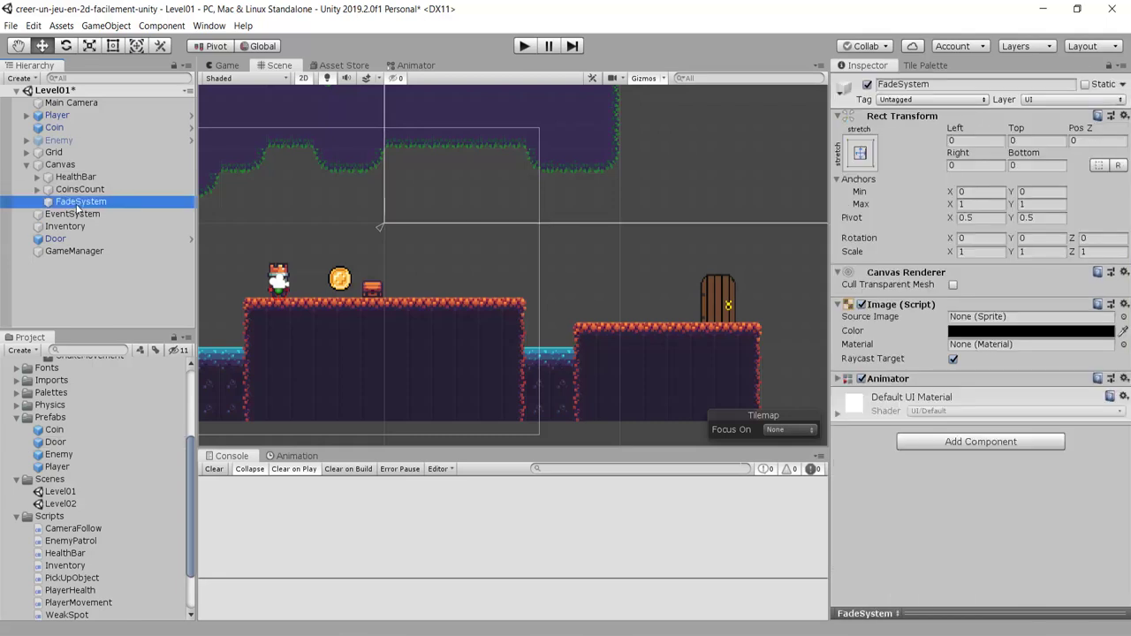
click(925, 100)
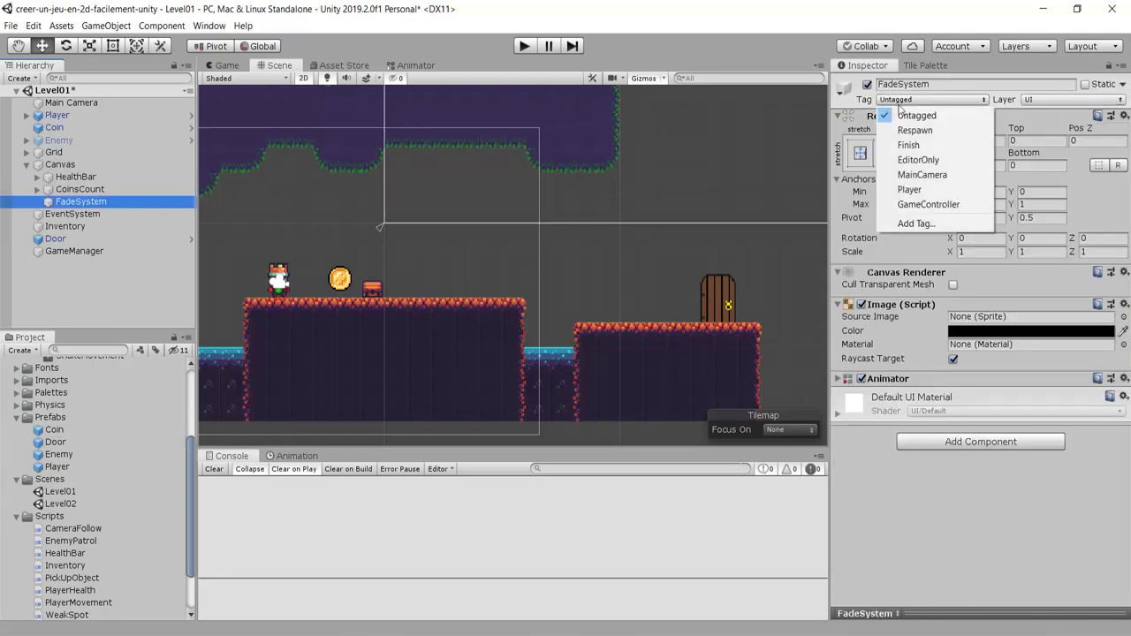
click(915, 224)
click(1097, 147)
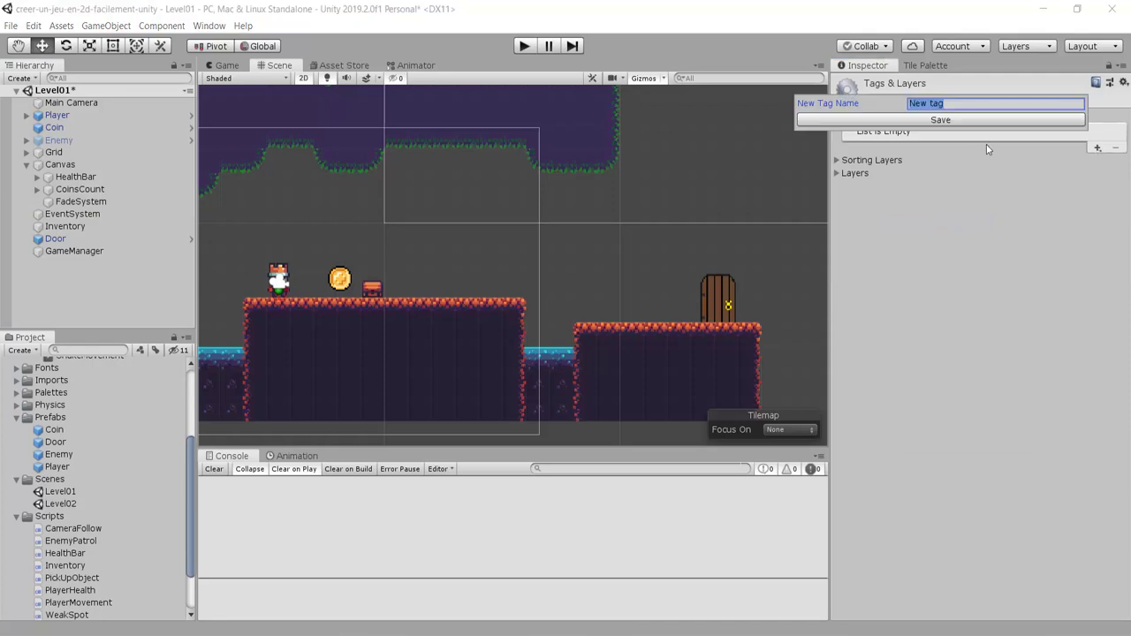
text(FadeS)
text(ystem)
key(Return)
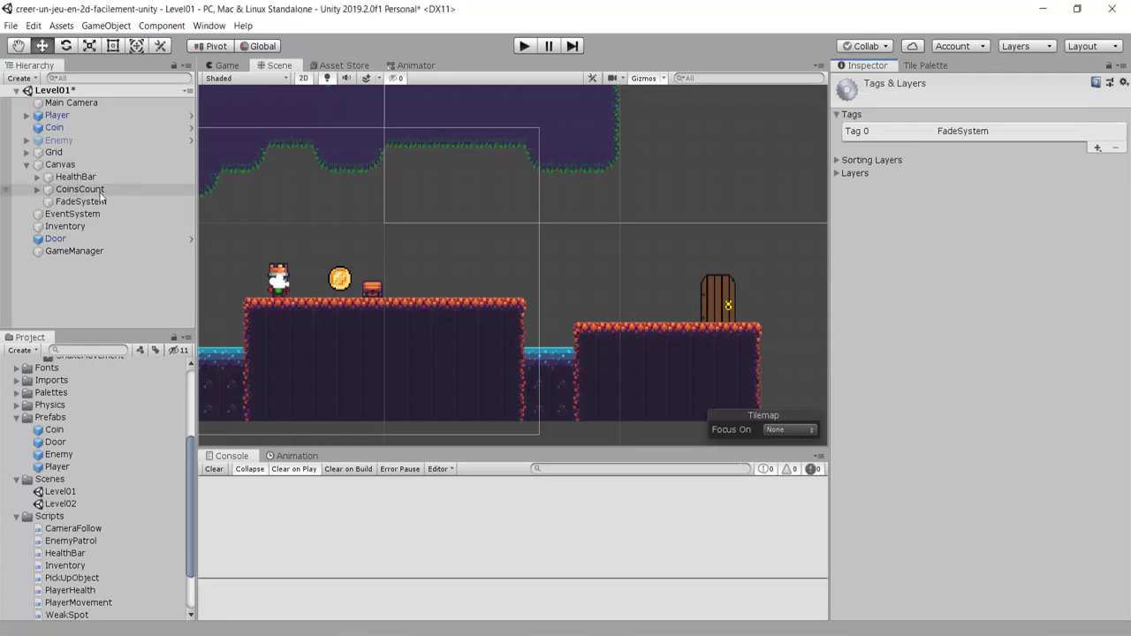
Tag the FadeSystem object 'FadeSystem', then open the Door's LoadSpecificScene script.
click(79, 203)
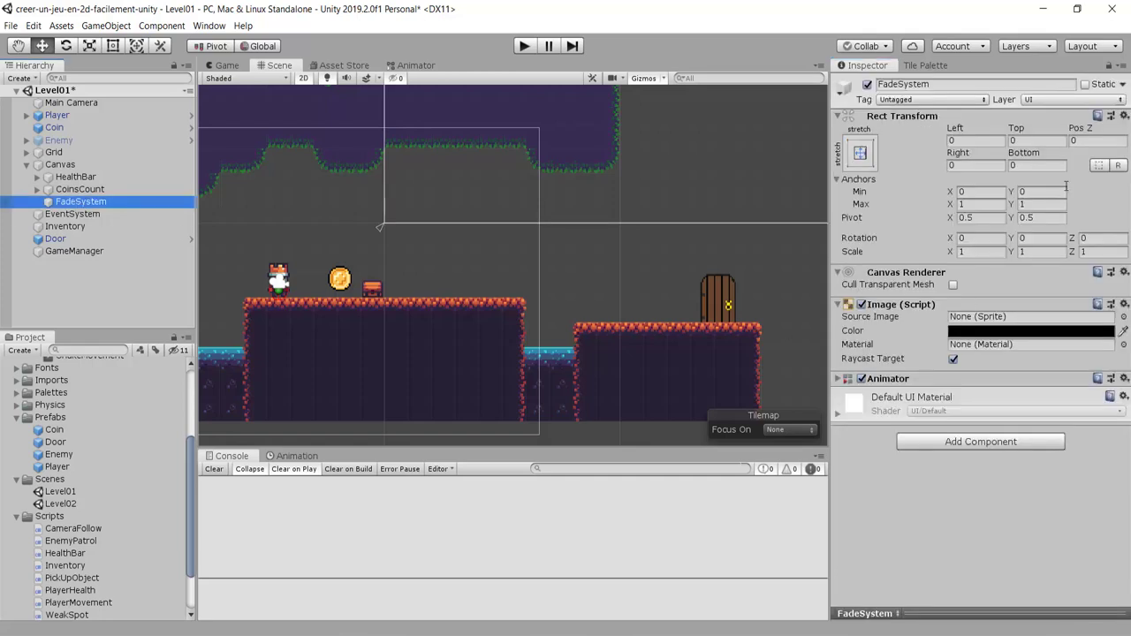
click(895, 100)
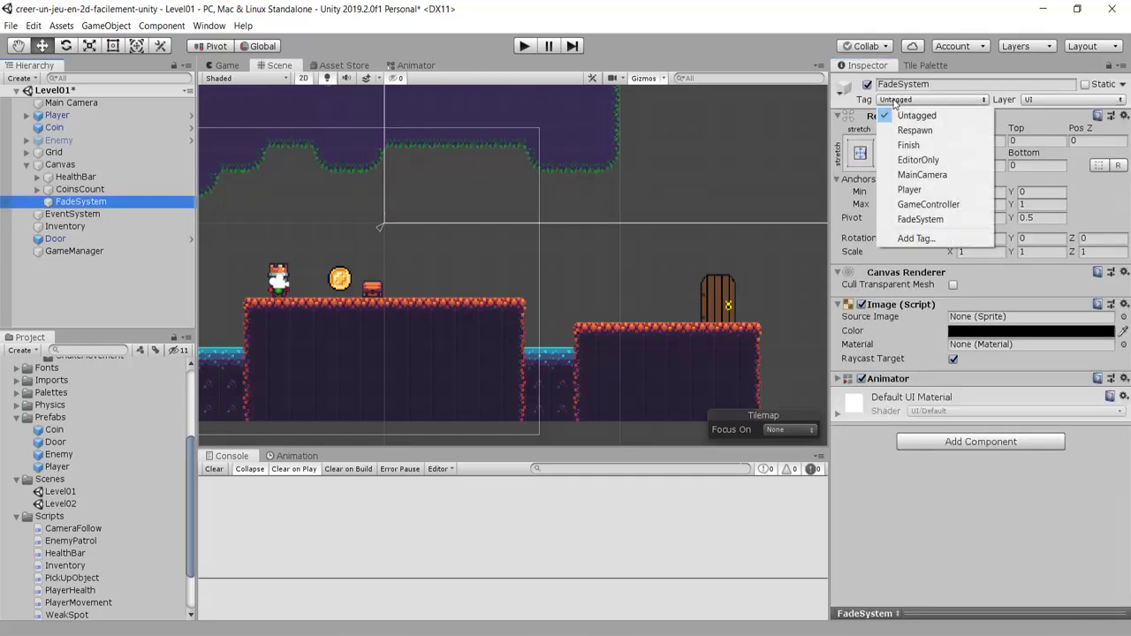
click(920, 219)
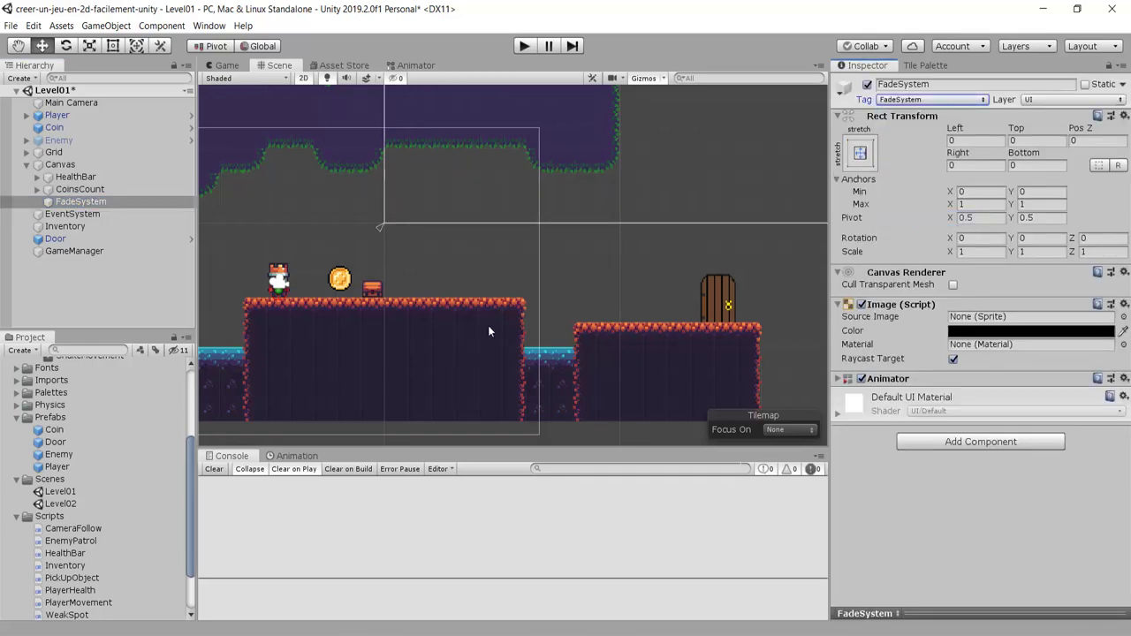
click(67, 240)
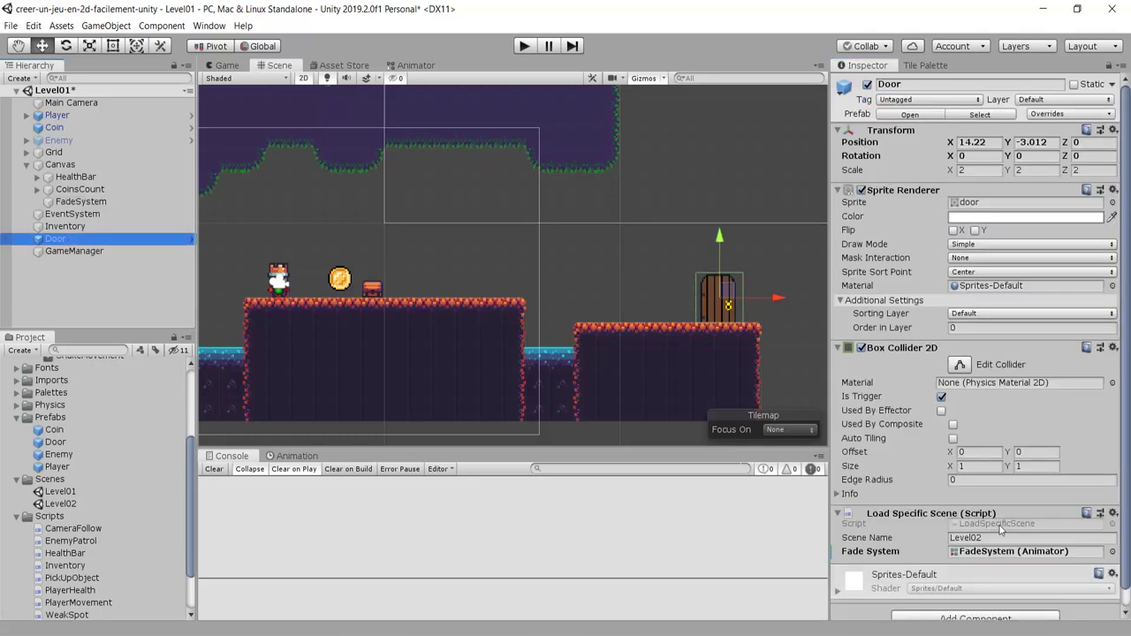
click(999, 524)
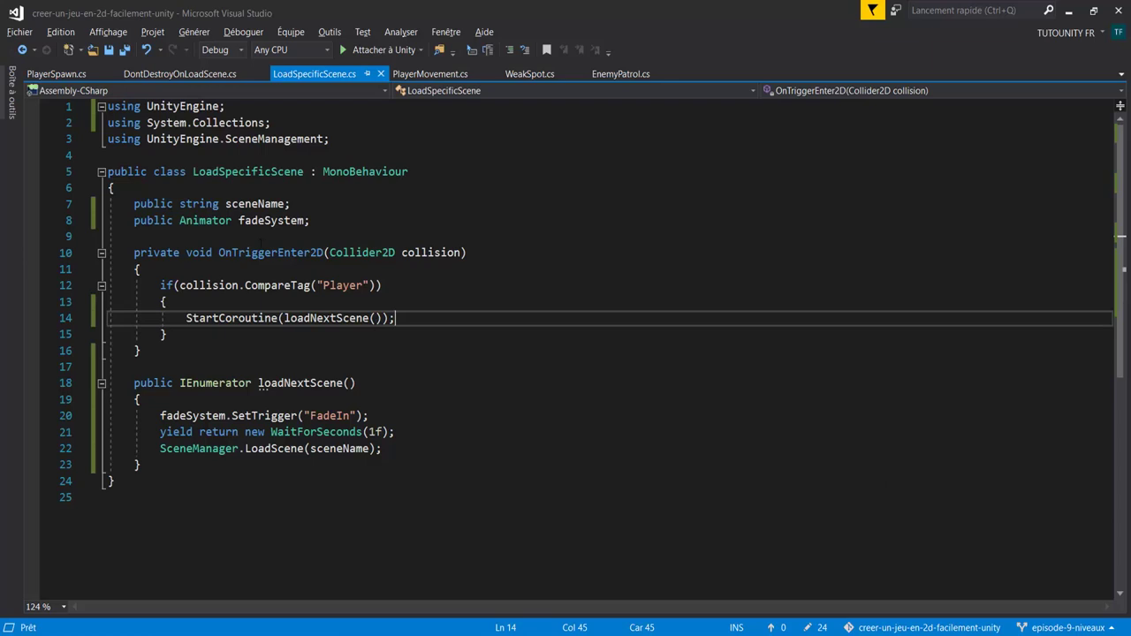
Add an Awake method setting fadeSystem = GameObject.FindGameObjectWithTag("FadeSystem");.
click(263, 242)
key(Return)
key(Return)
key(Up)
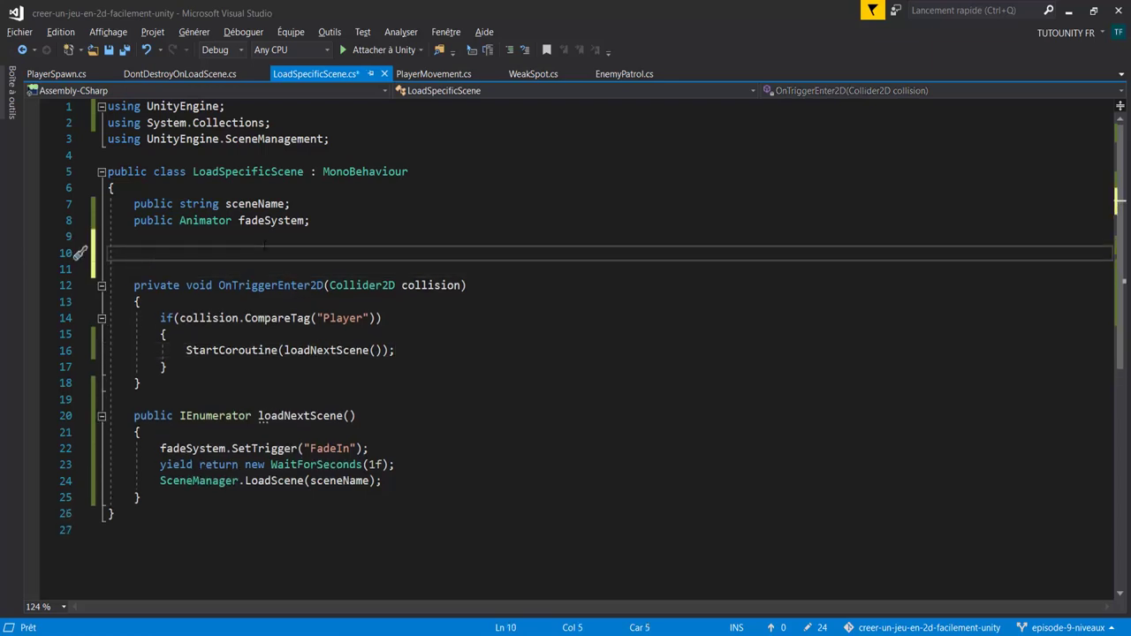
text(void)
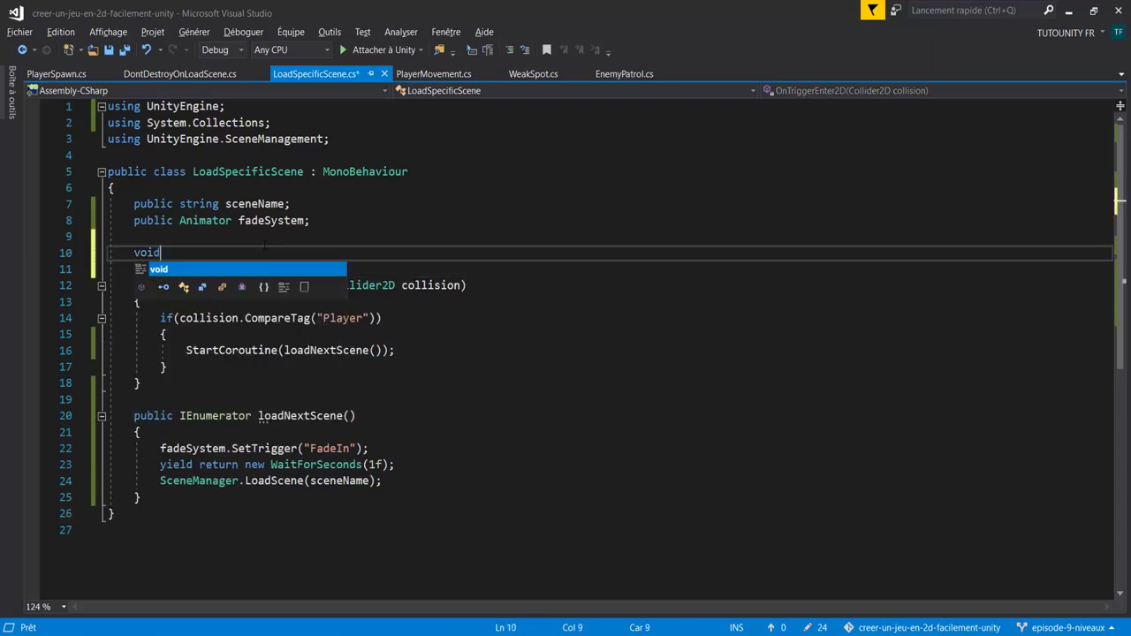
text( awa)
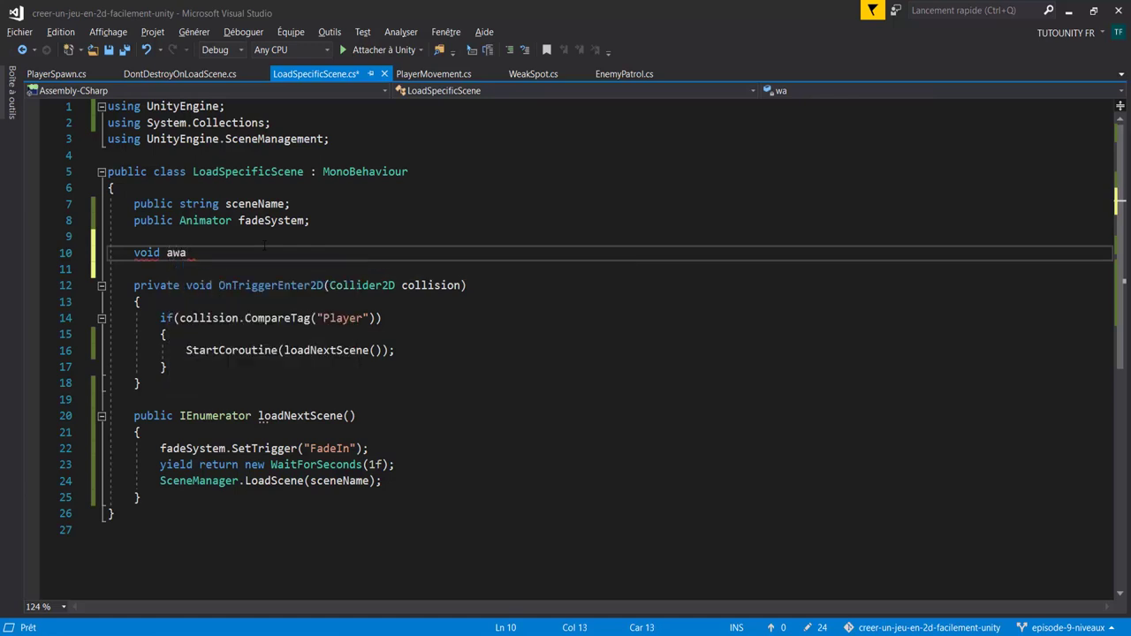
key(Tab)
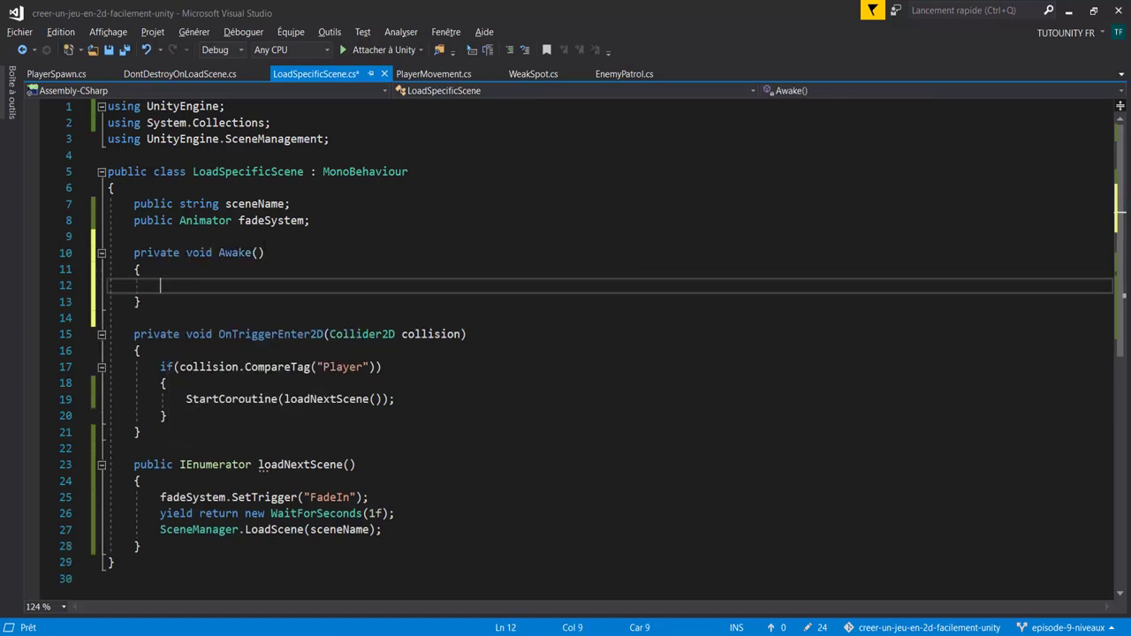
text(fadesy)
key(Escape)
key(Tab)
text(= Ga)
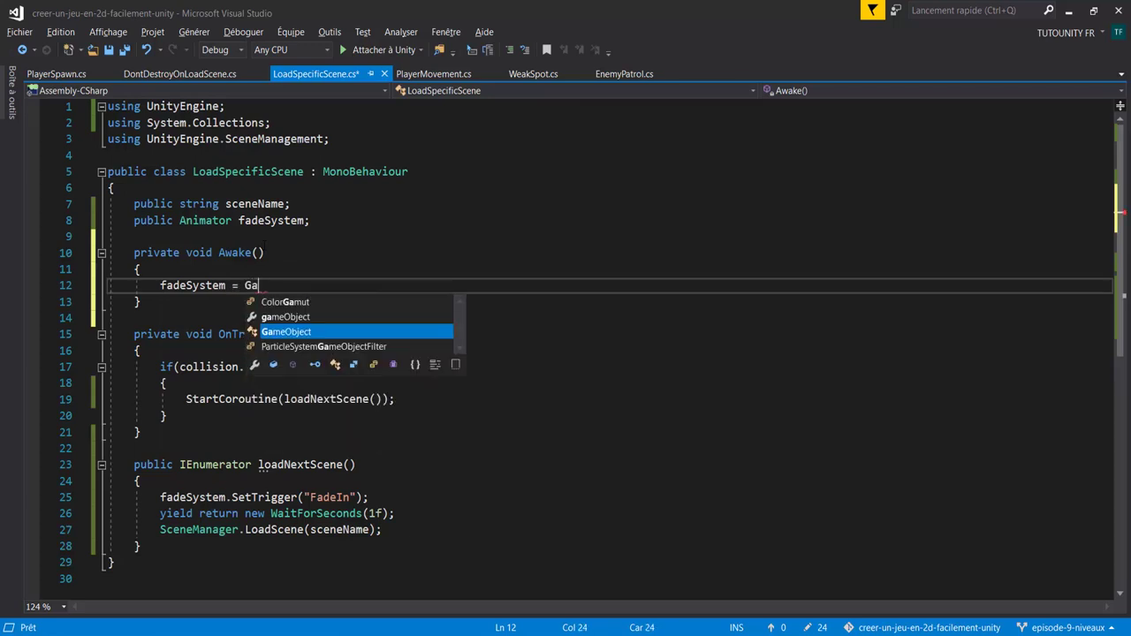
text(meObject.Findo)
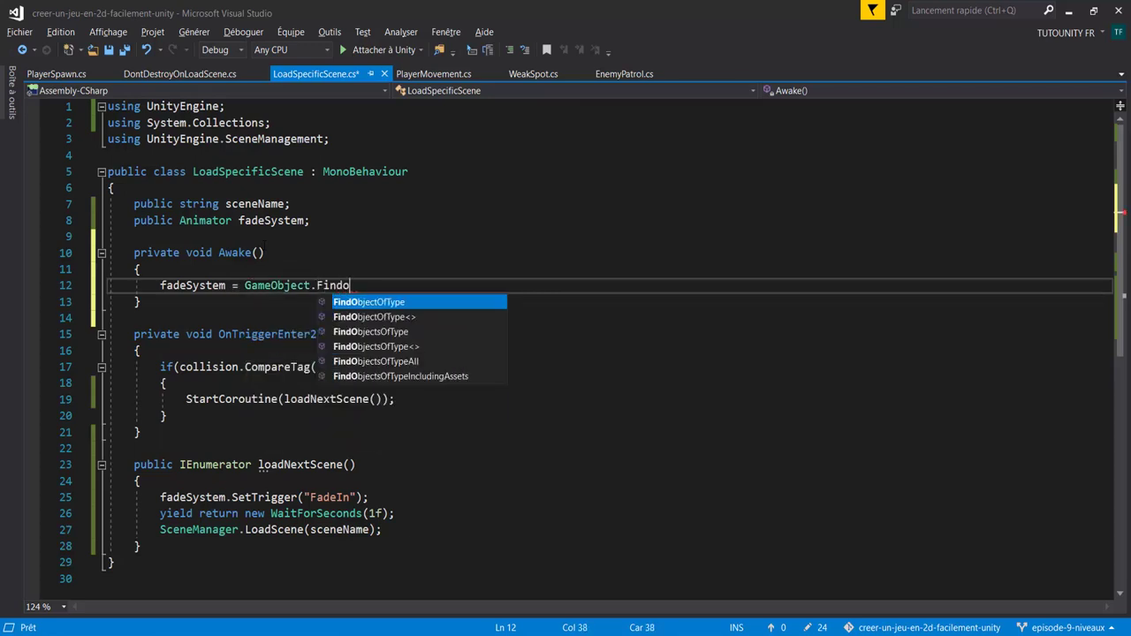
text(bj)
key(BackSpace)
key(BackSpace)
key(BackSpace)
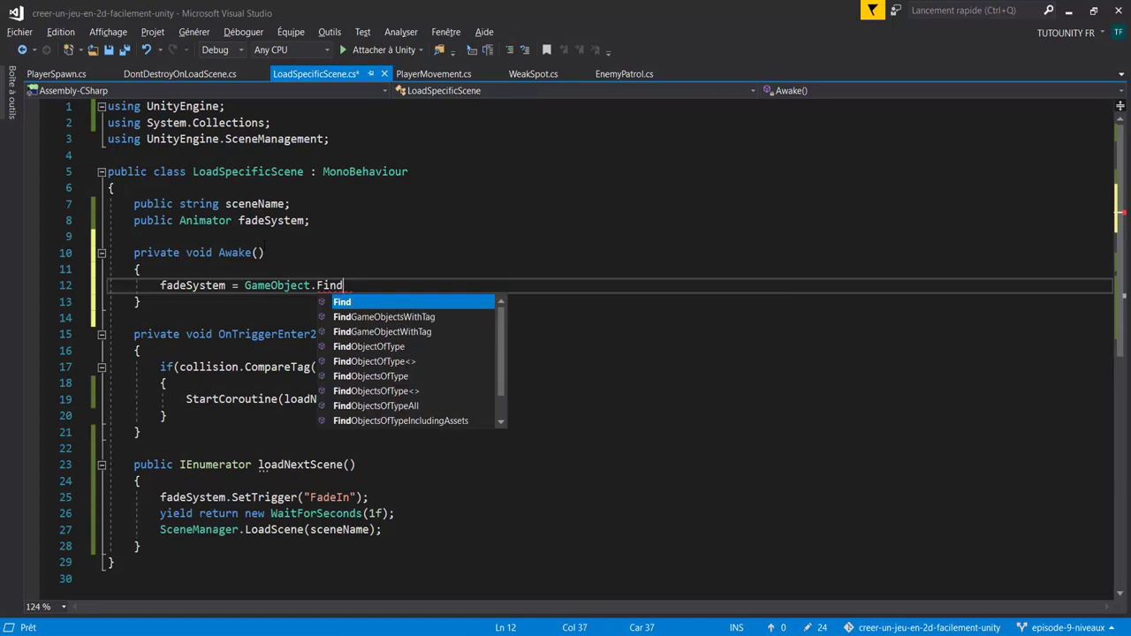
text(O)
key(Up)
key(Tab)
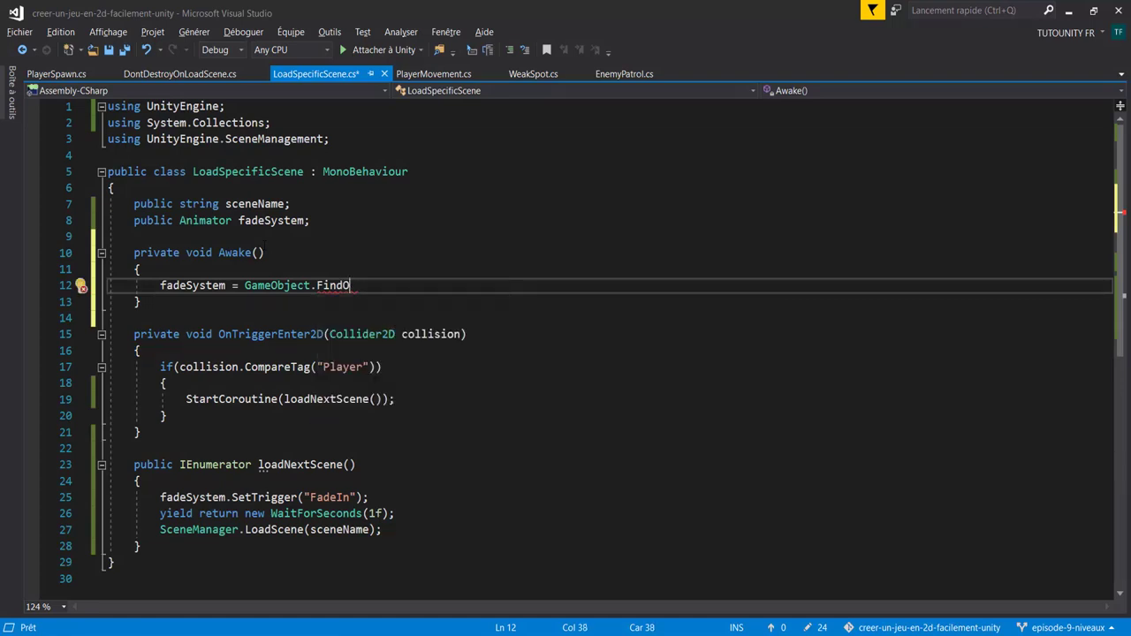
text((")
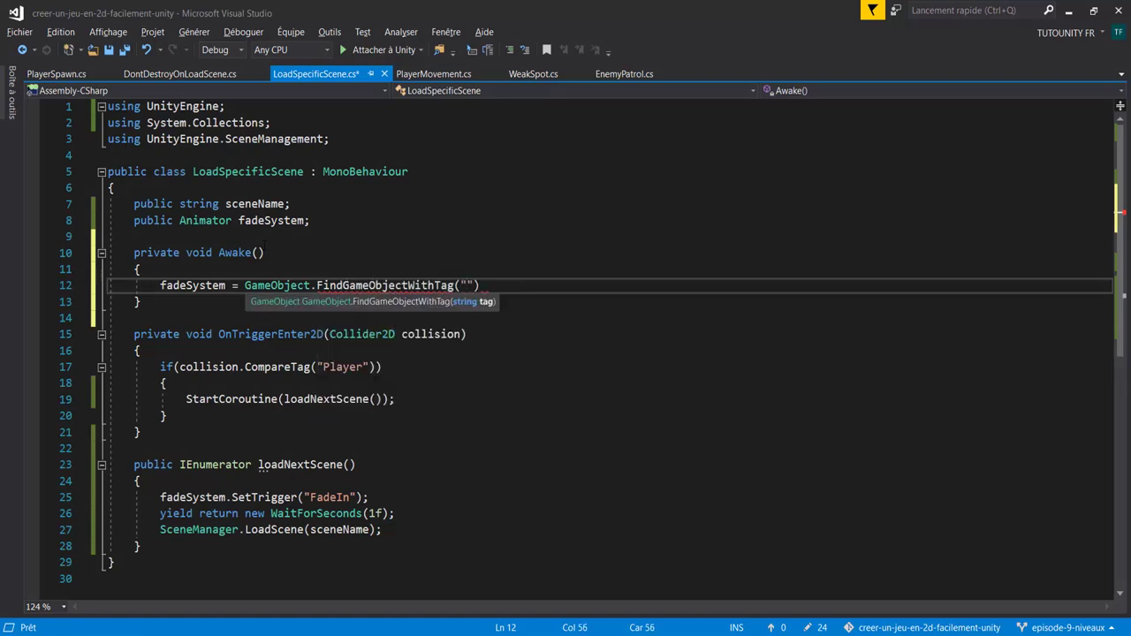
text(F)
key(BackSpace)
text(Fad)
text(eSystem)
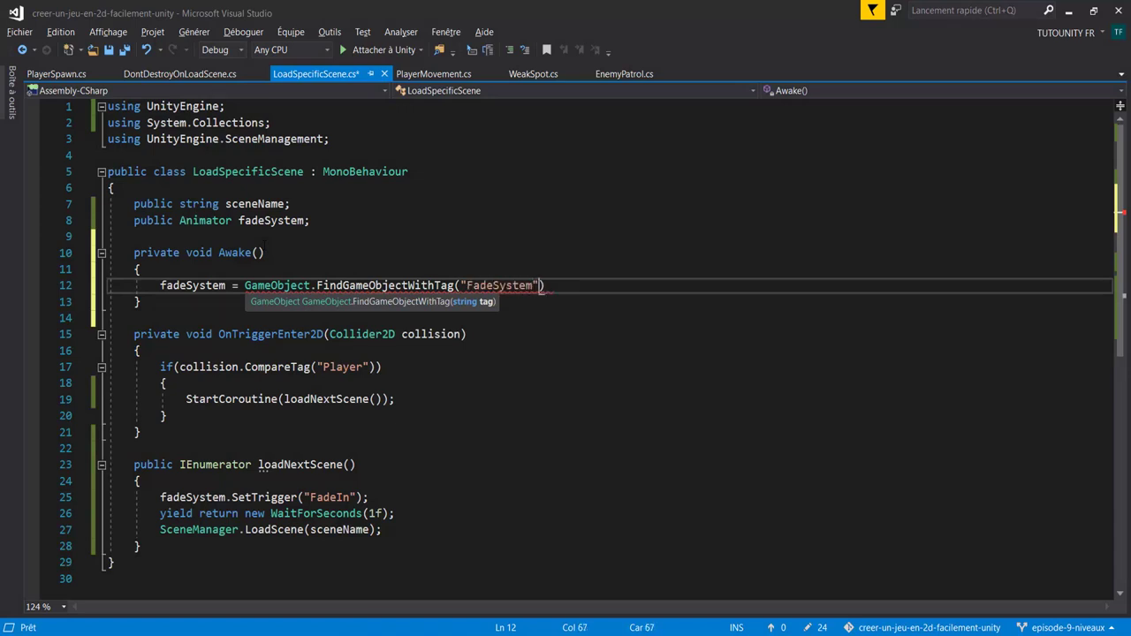
key(End)
text(;)
key(ctrl+s)
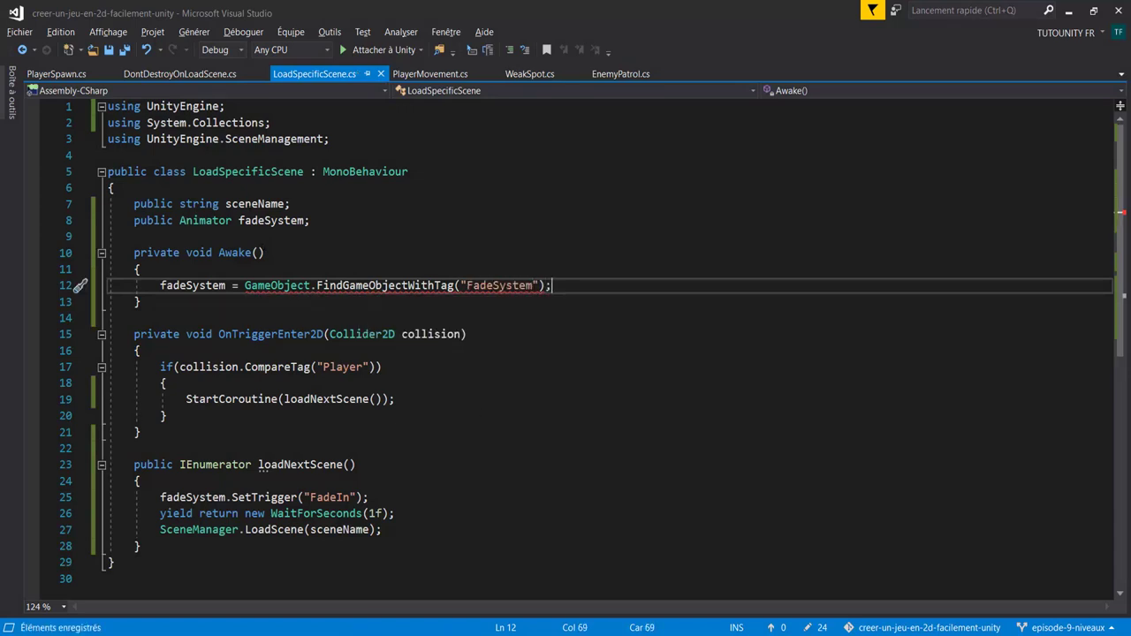
Chain .GetComponent<Animator>() onto the FindGameObjectWithTag call and save LoadSpecificScene.cs.
key(Left)
text(.)
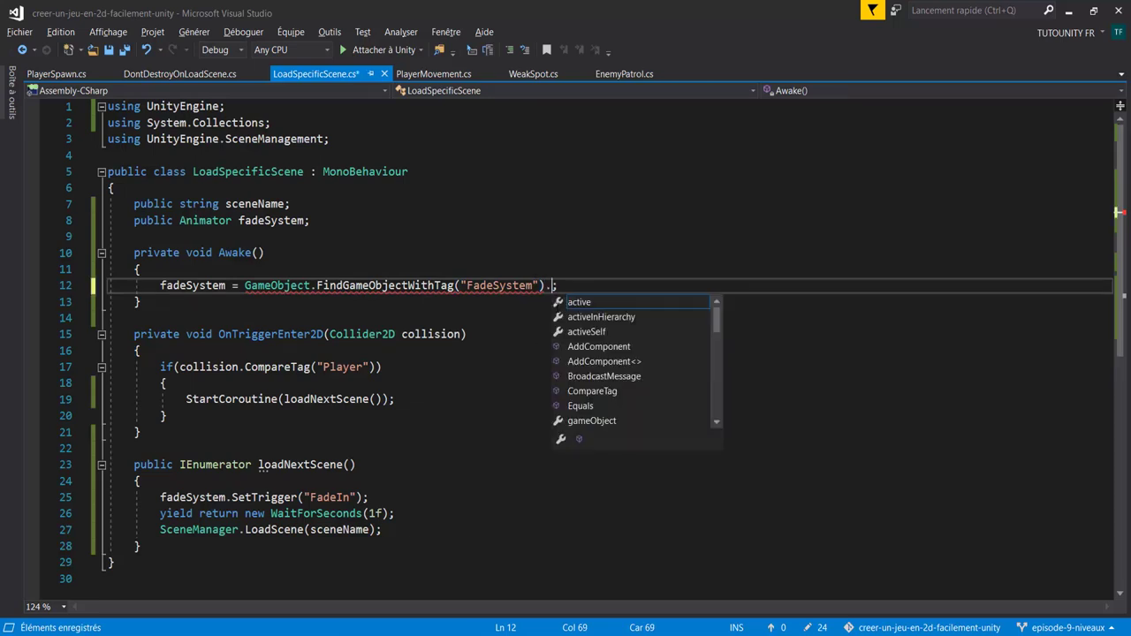
text(getcom)
key(Tab)
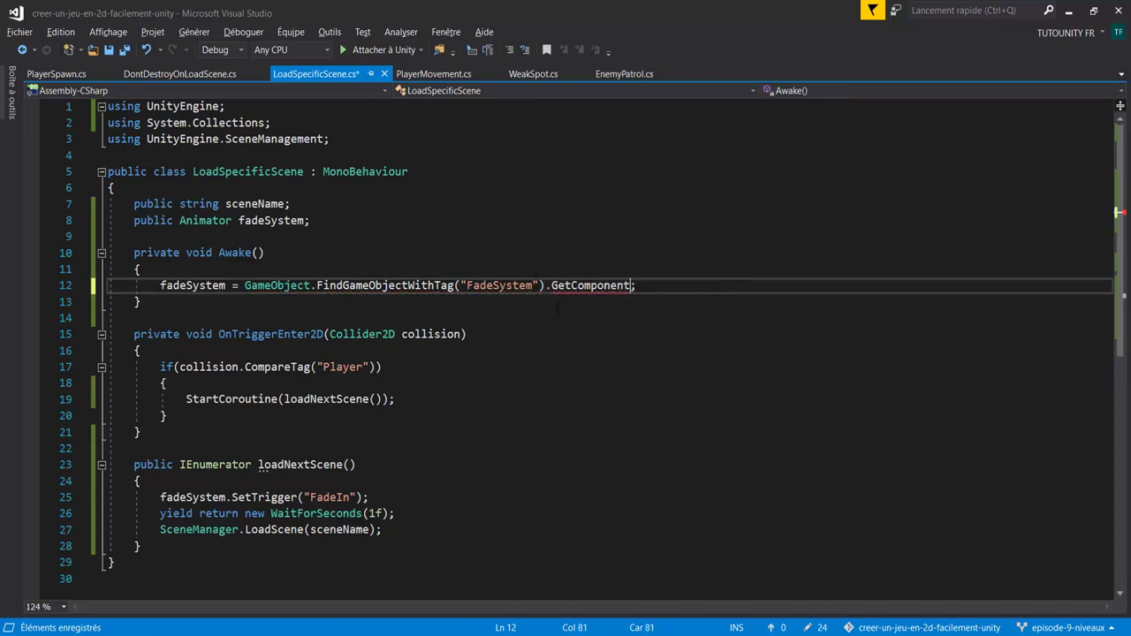
text(<ani)
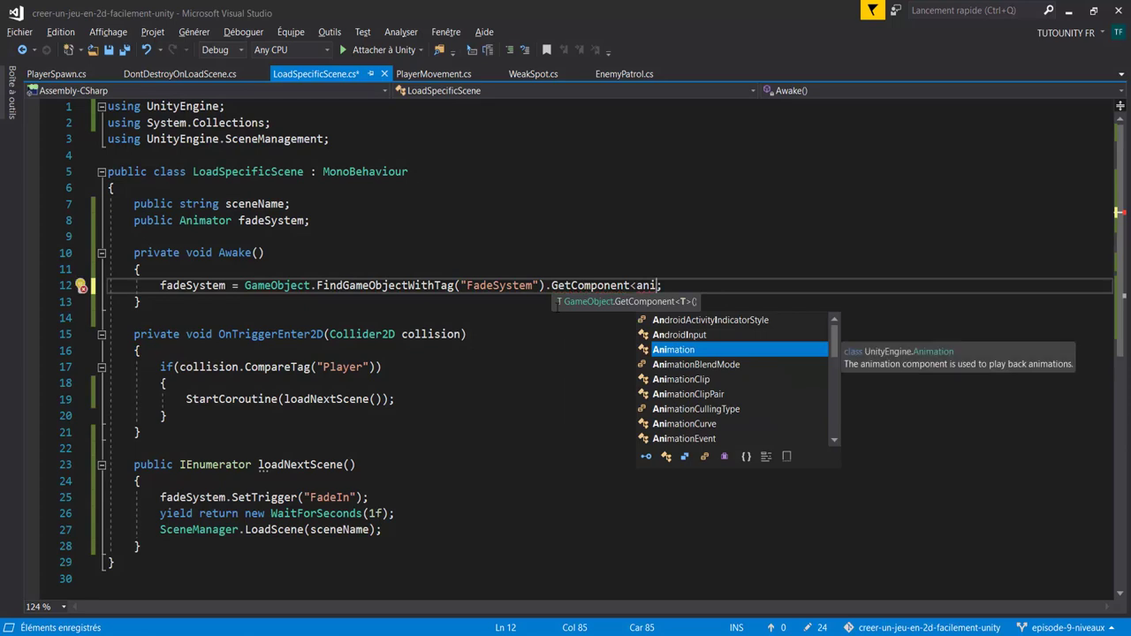
text(mato)
key(Tab)
key(End)
key(Left)
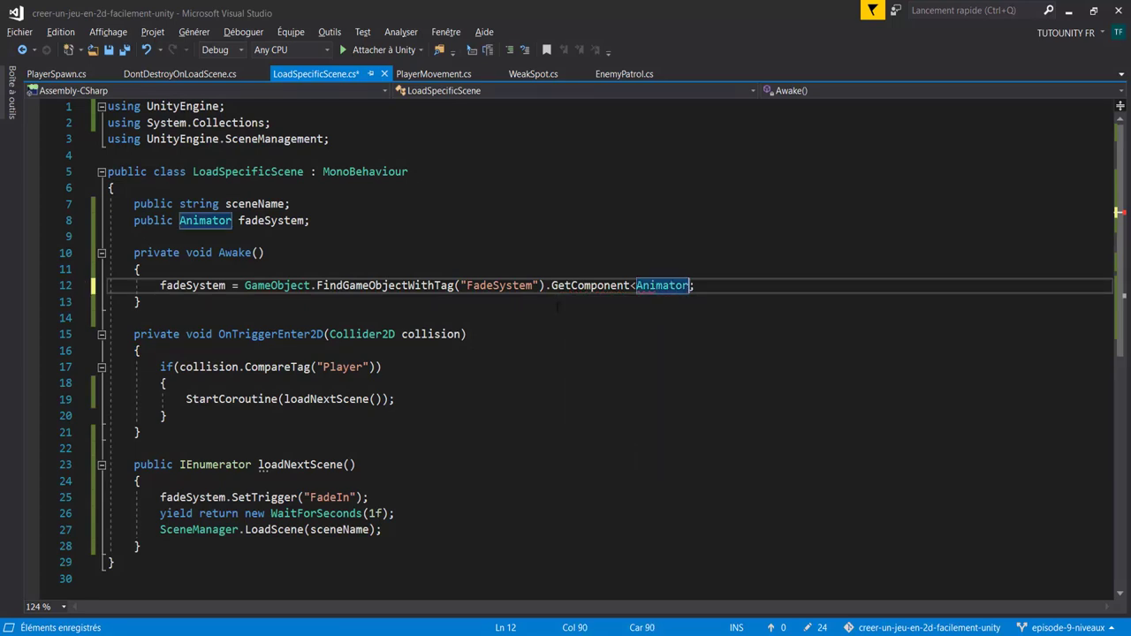
text(>())
key(ctrl+s)
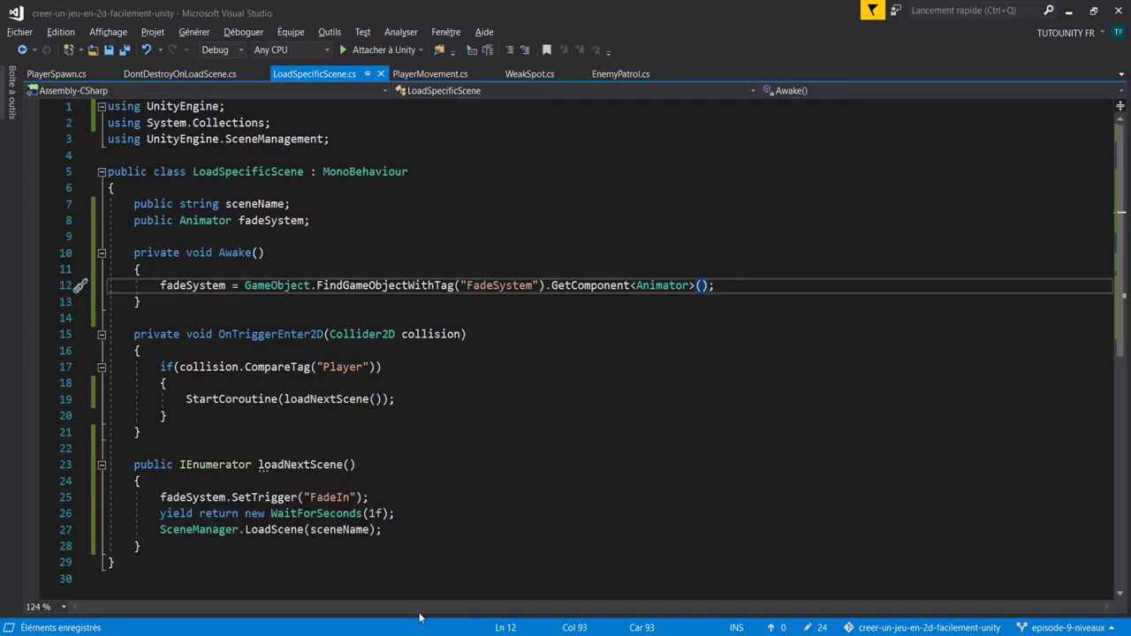
key(alt+Tab)
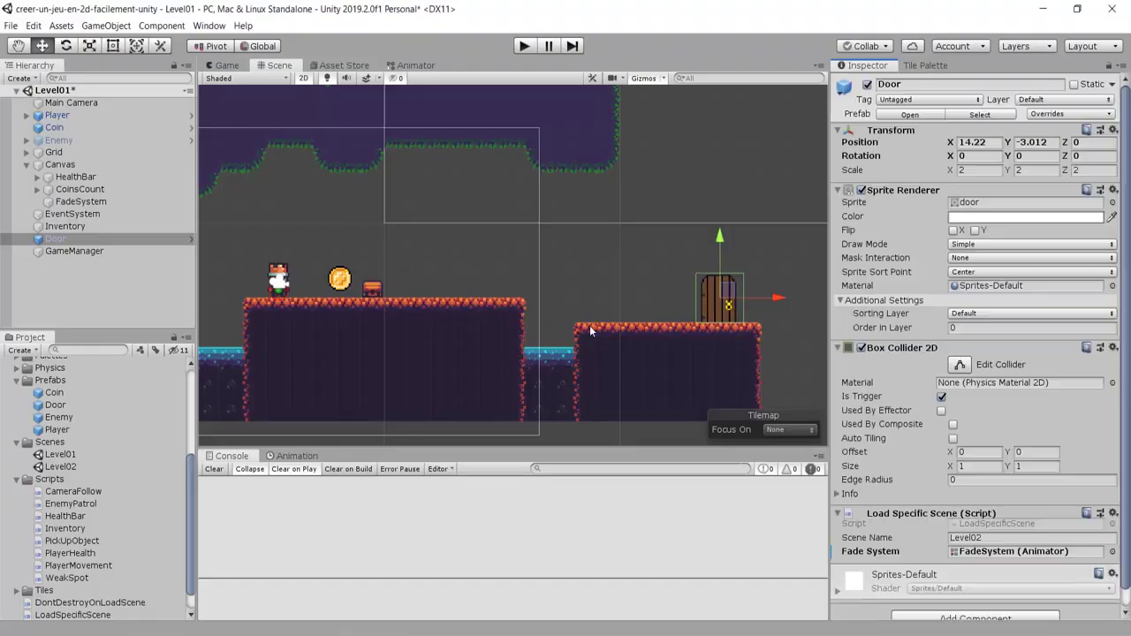
Set the Door's Fade System to None, then verify in Play mode it auto-fills with FadeSystem's Animator.
scroll(575, 336, down, 2)
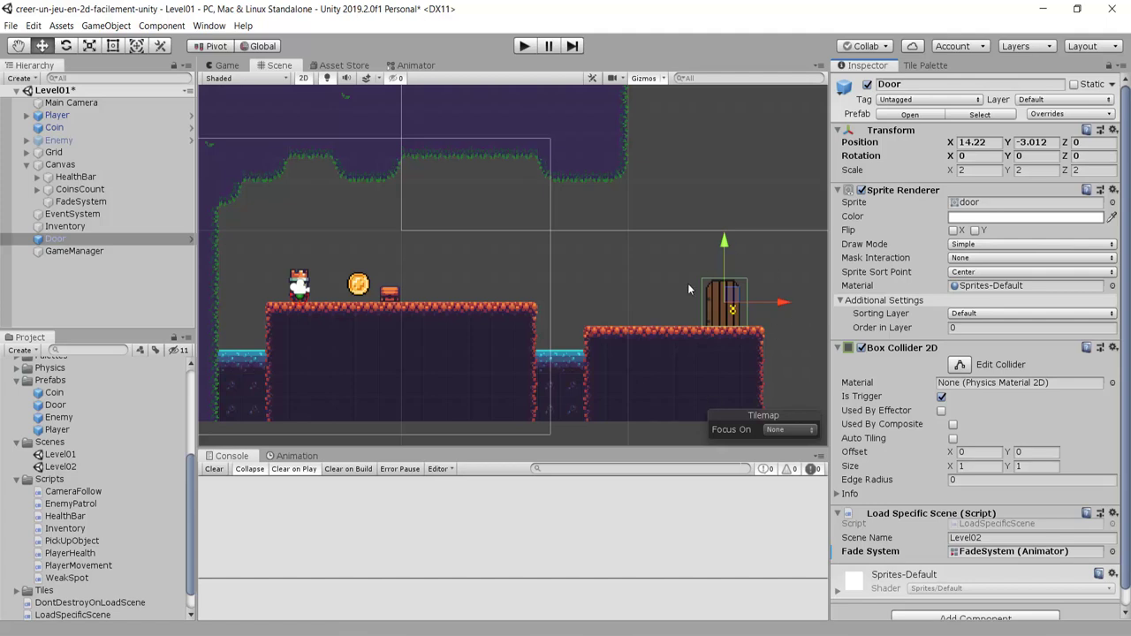
click(1113, 555)
click(523, 251)
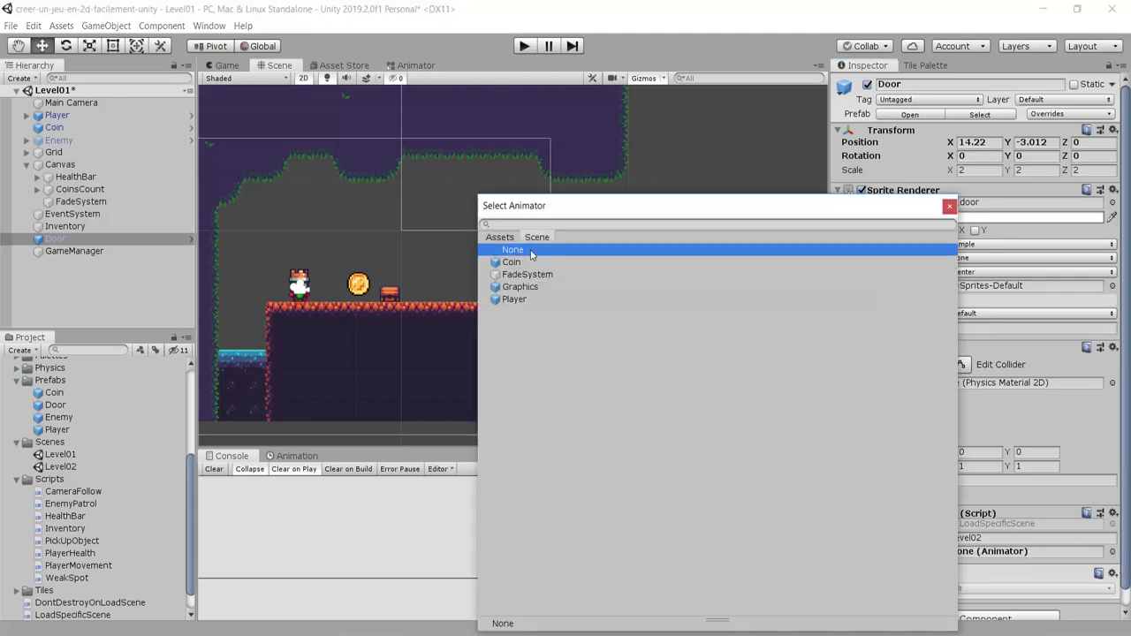
click(949, 206)
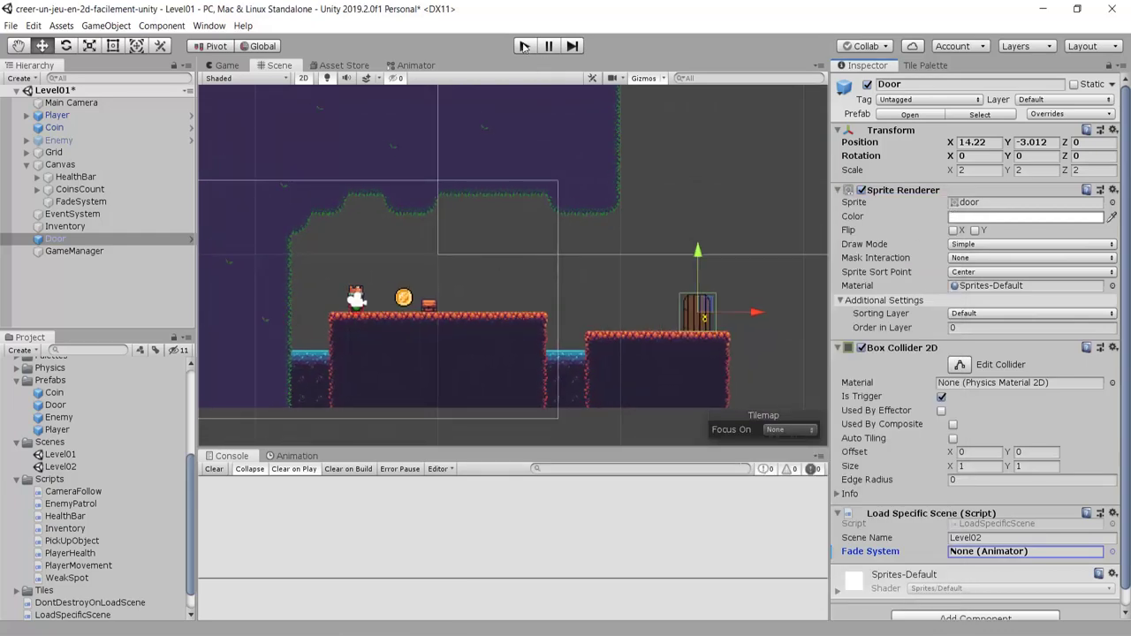
click(524, 46)
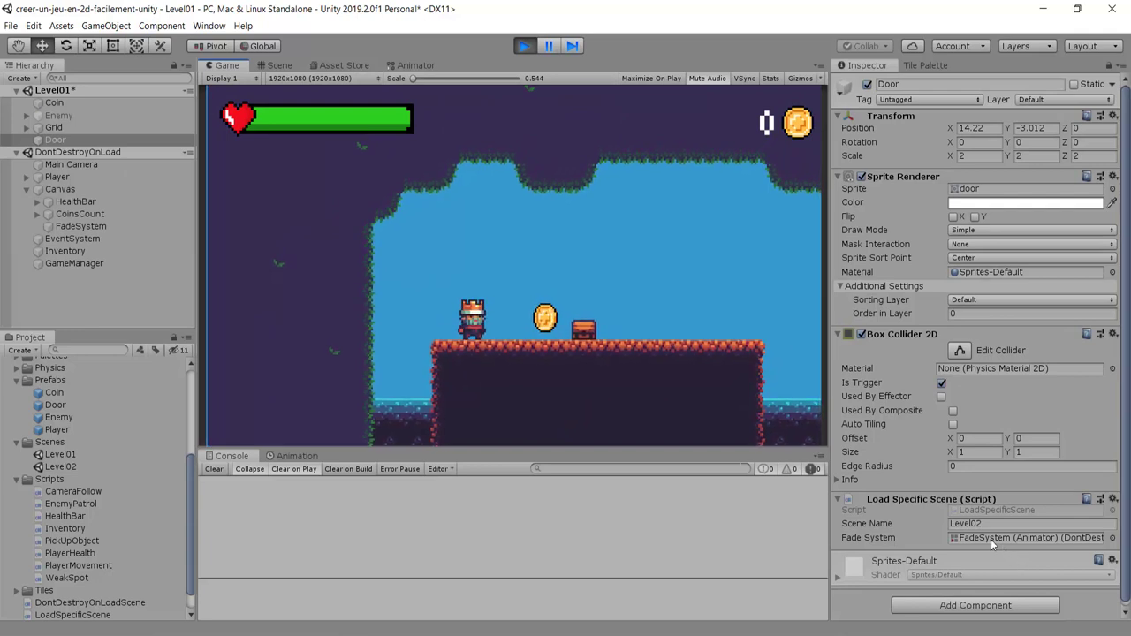
click(990, 539)
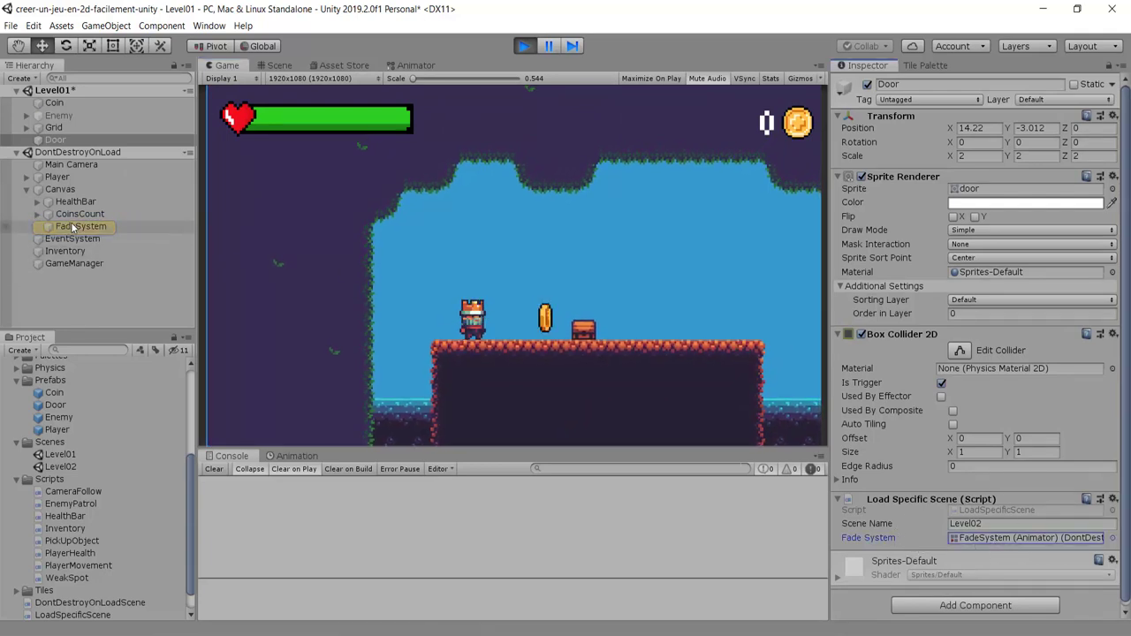
click(522, 48)
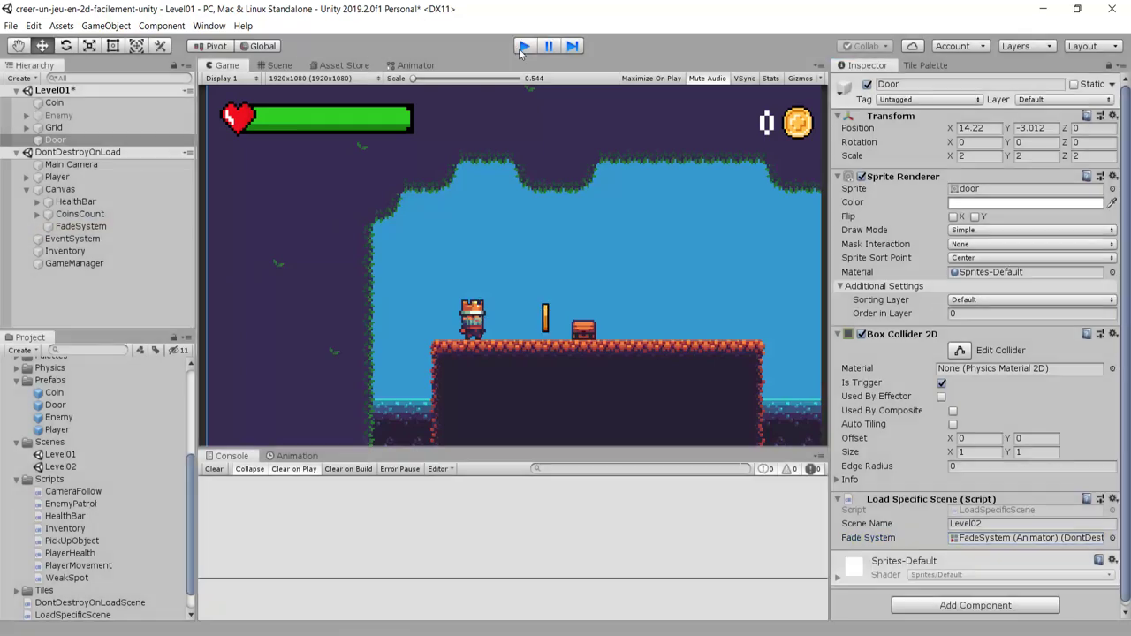